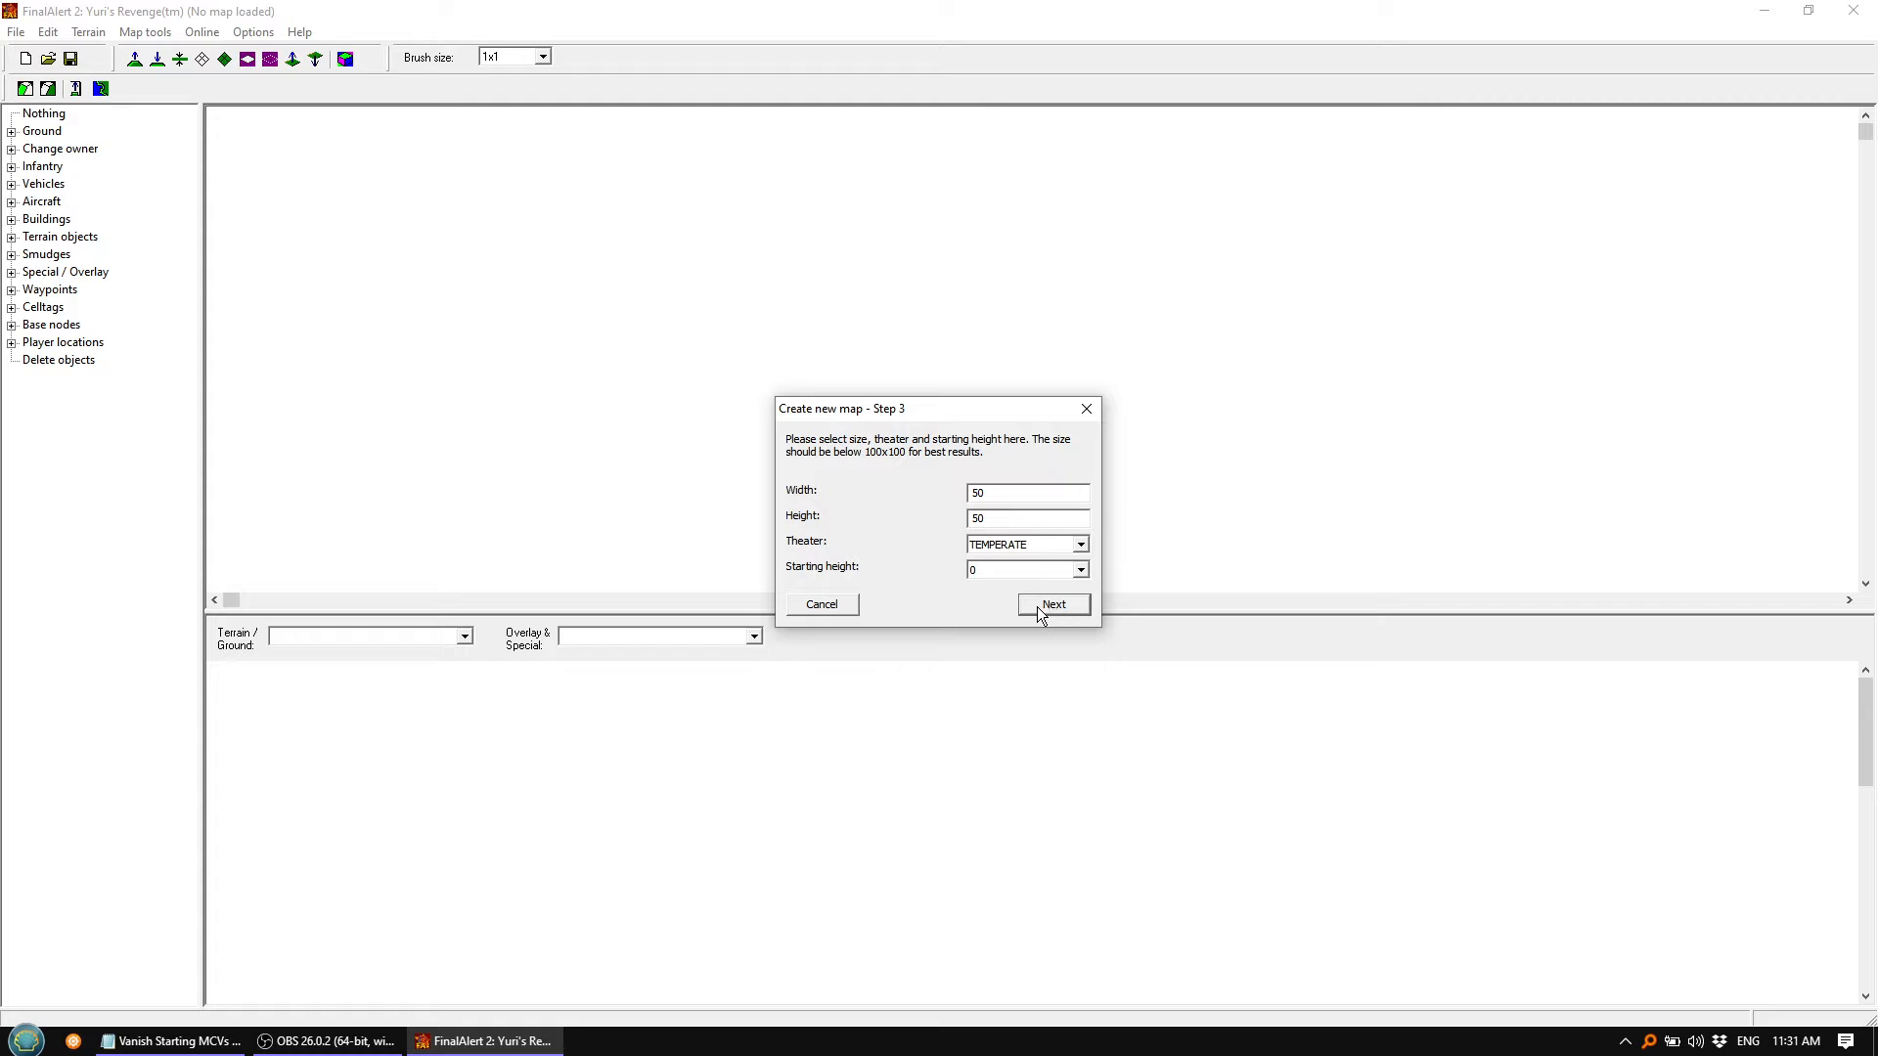
# Create the new 50 by 50 TEMPERATE map at starting height 0 and delete all eight default player locations
pyautogui.click(1036, 606)
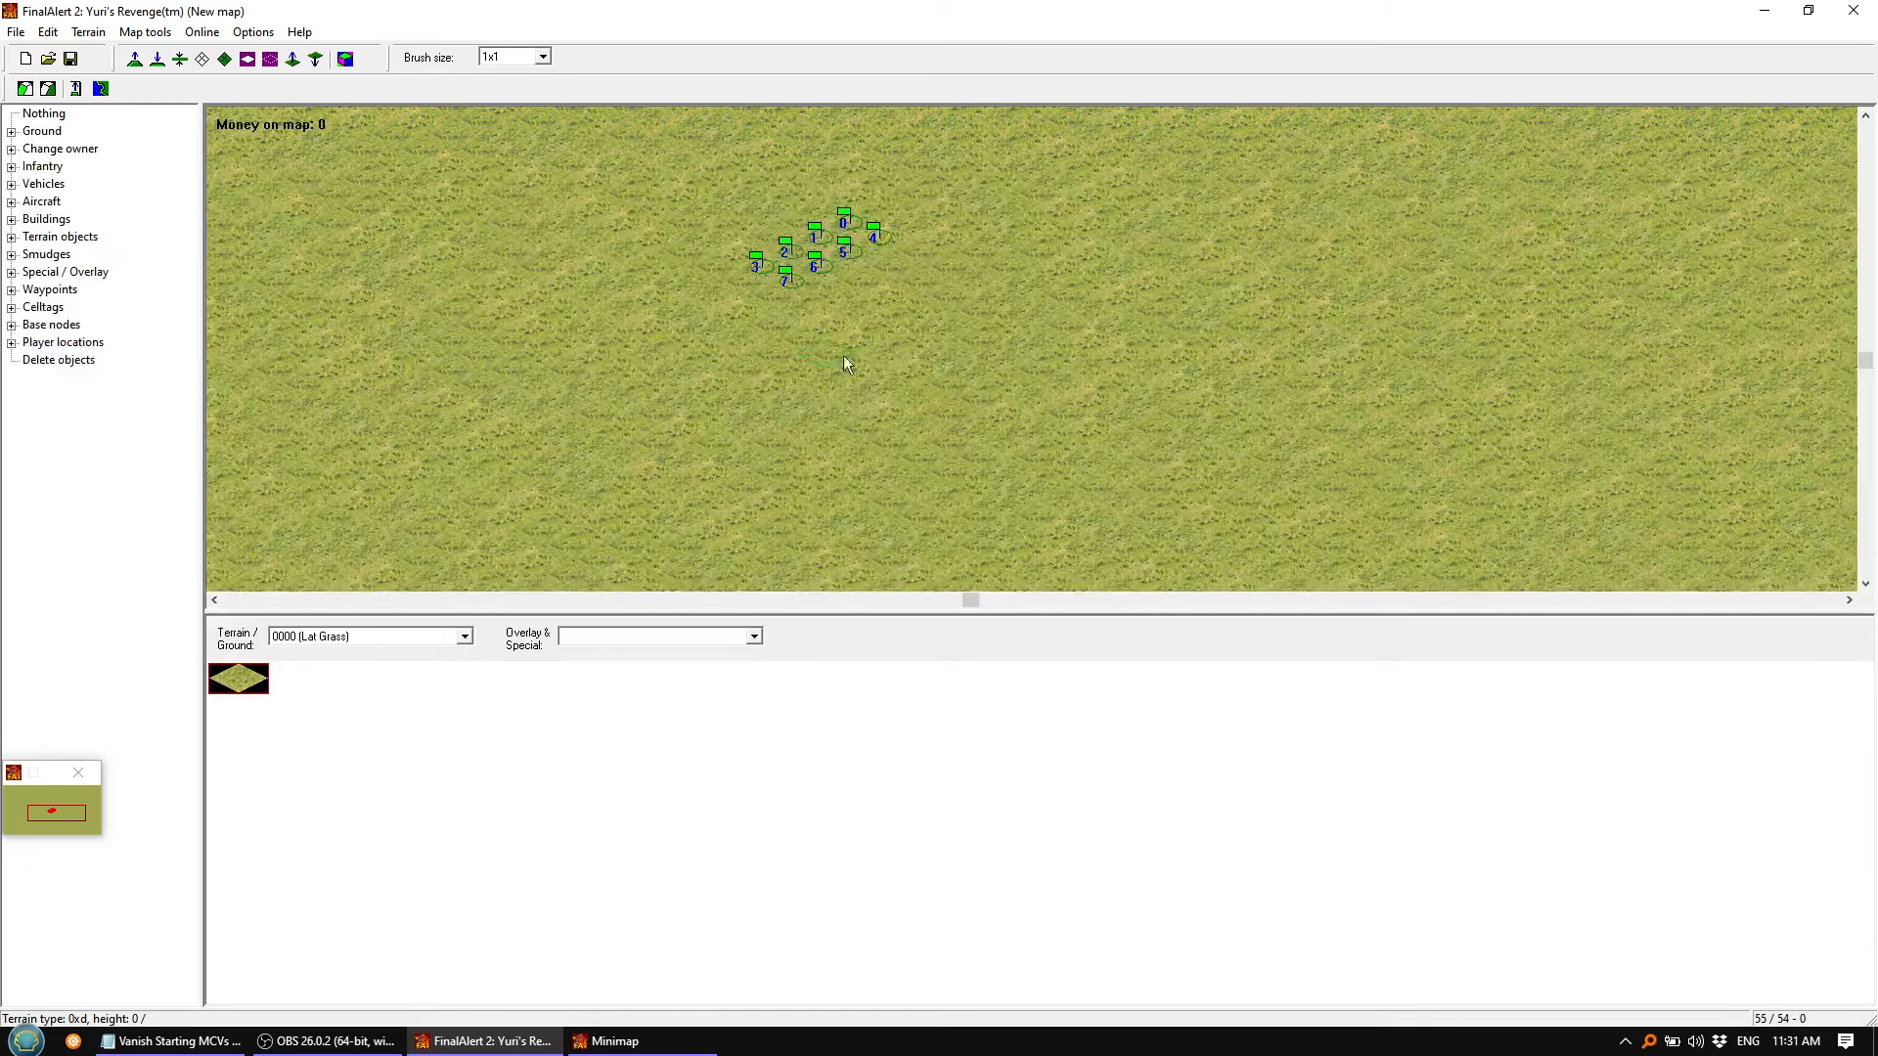
pyautogui.moveTo(847, 364); pyautogui.dragTo(948, 377, button='middle')
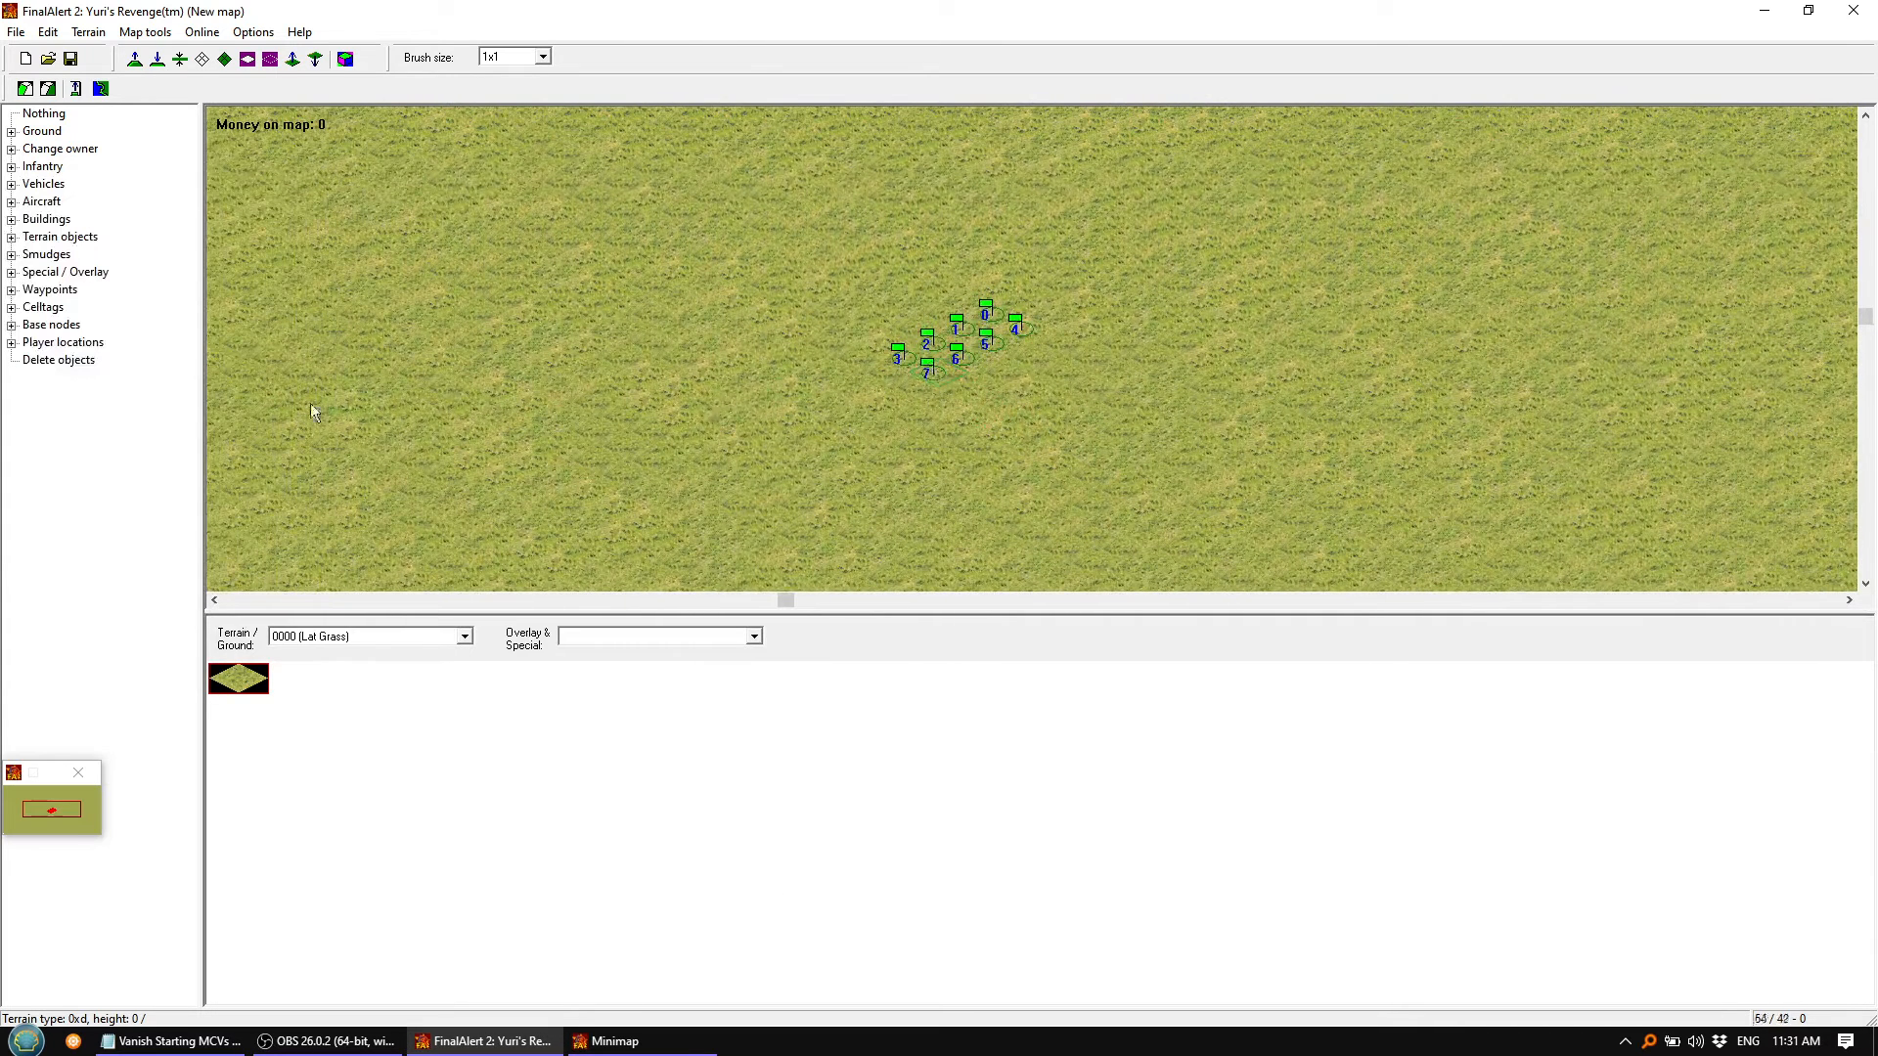
pyautogui.click(12, 343)
pyautogui.click(87, 499)
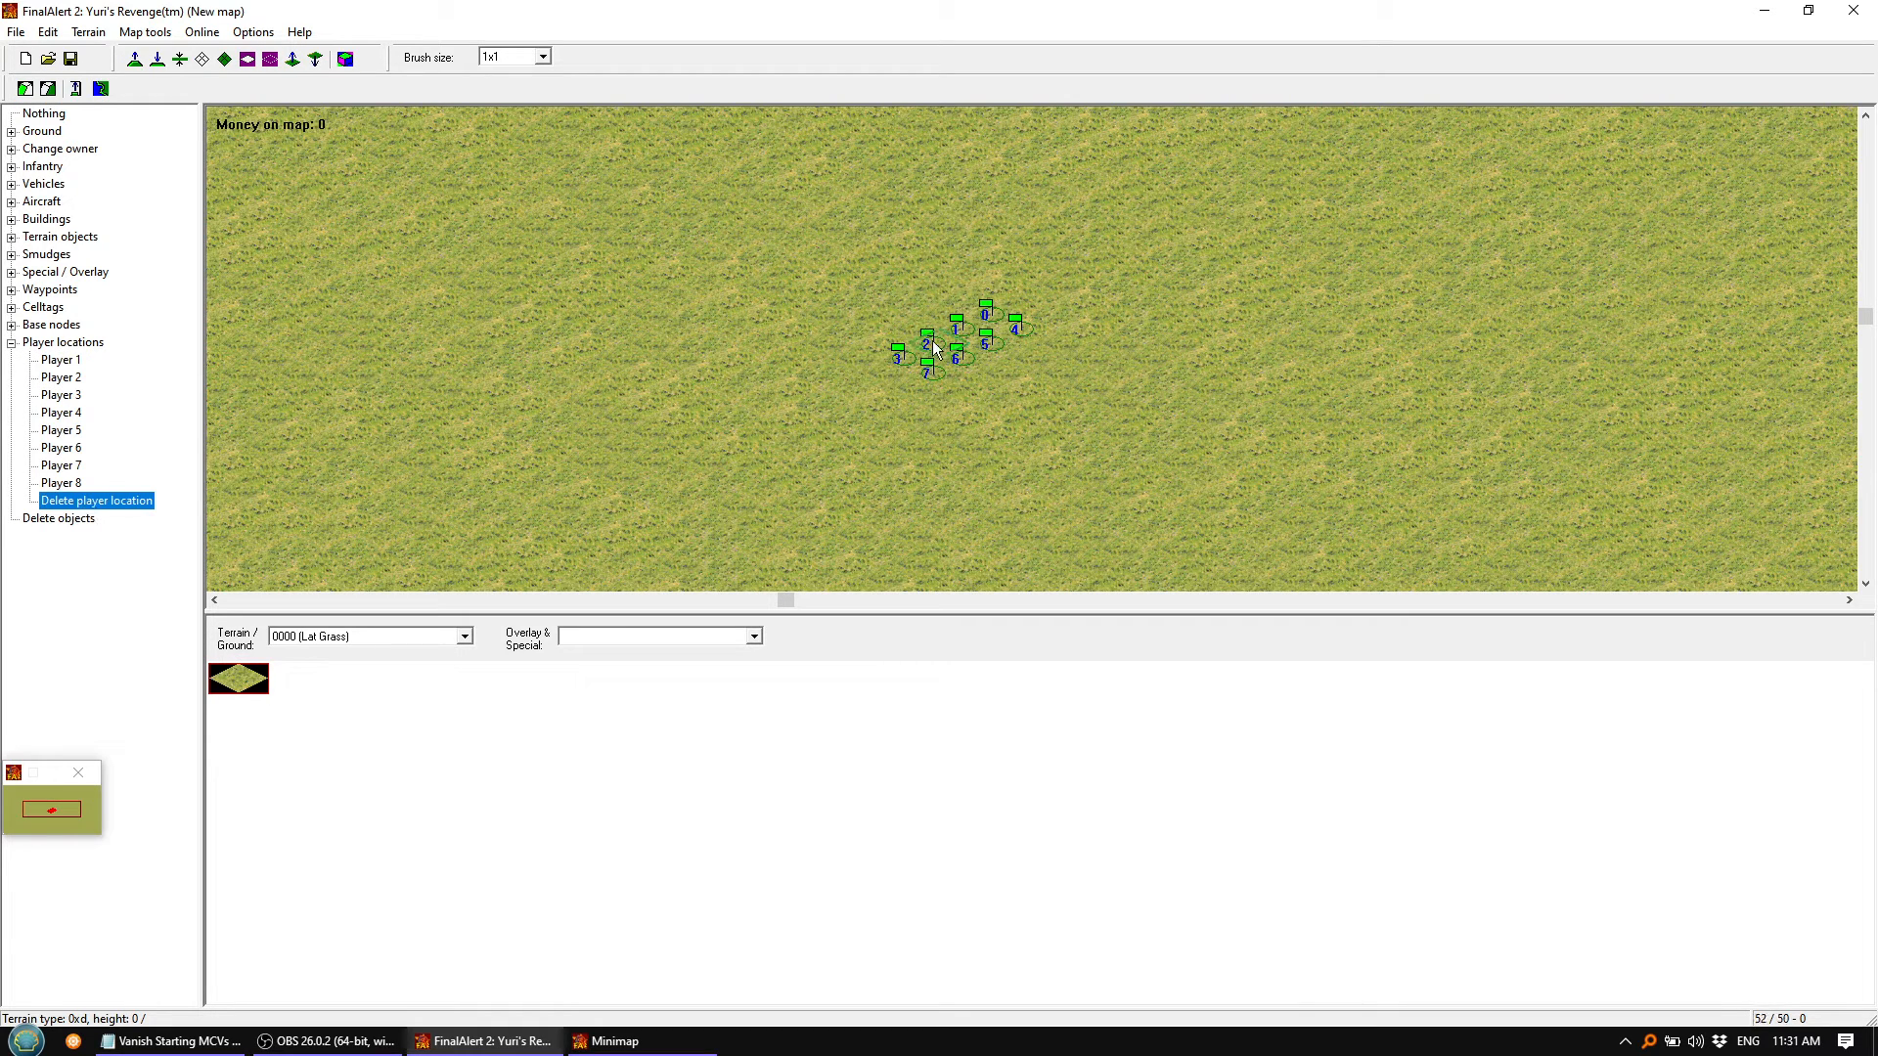
pyautogui.moveTo(907, 357)
pyautogui.mouseDown()
pyautogui.moveTo(971, 325)
pyautogui.moveTo(937, 372)
pyautogui.mouseUp()
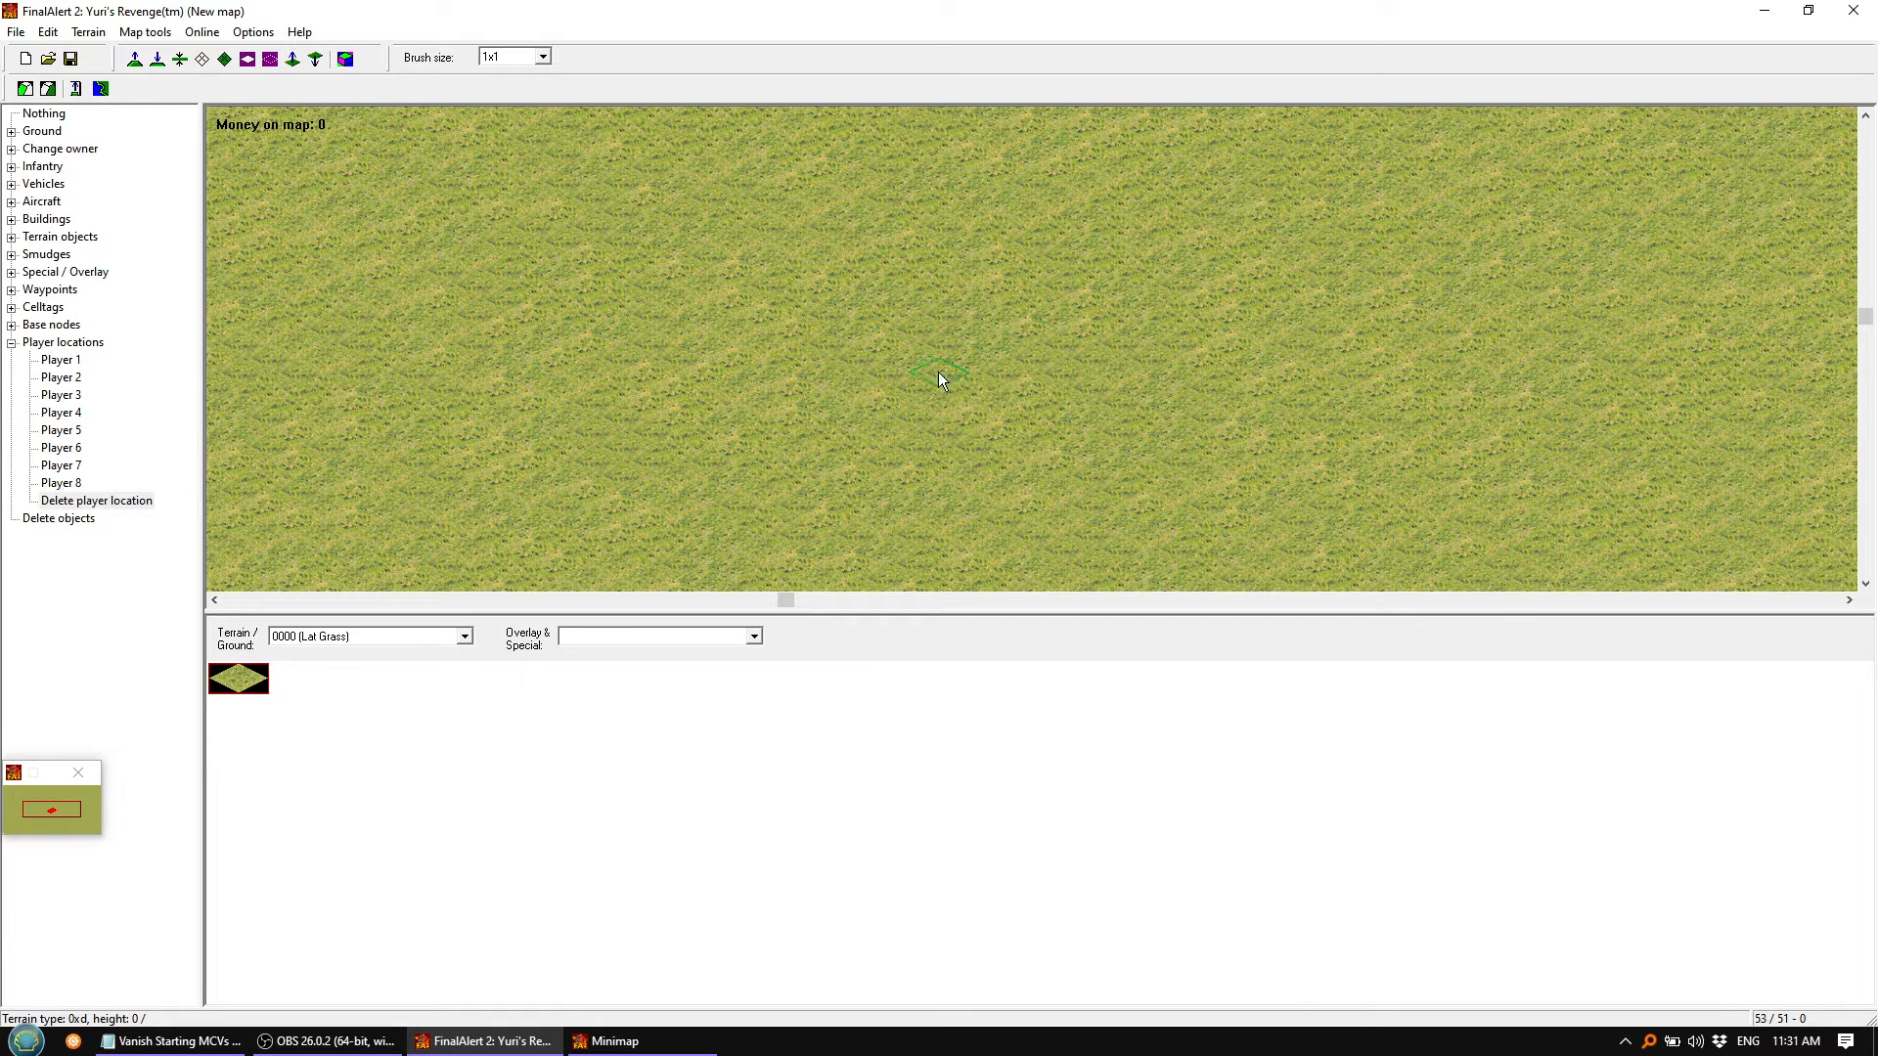
# Place the Player 1 start location on the western side of the map and Player 2 directly south of it
pyautogui.click(60, 360)
pyautogui.moveTo(1027, 344); pyautogui.dragTo(833, 302, button='middle')
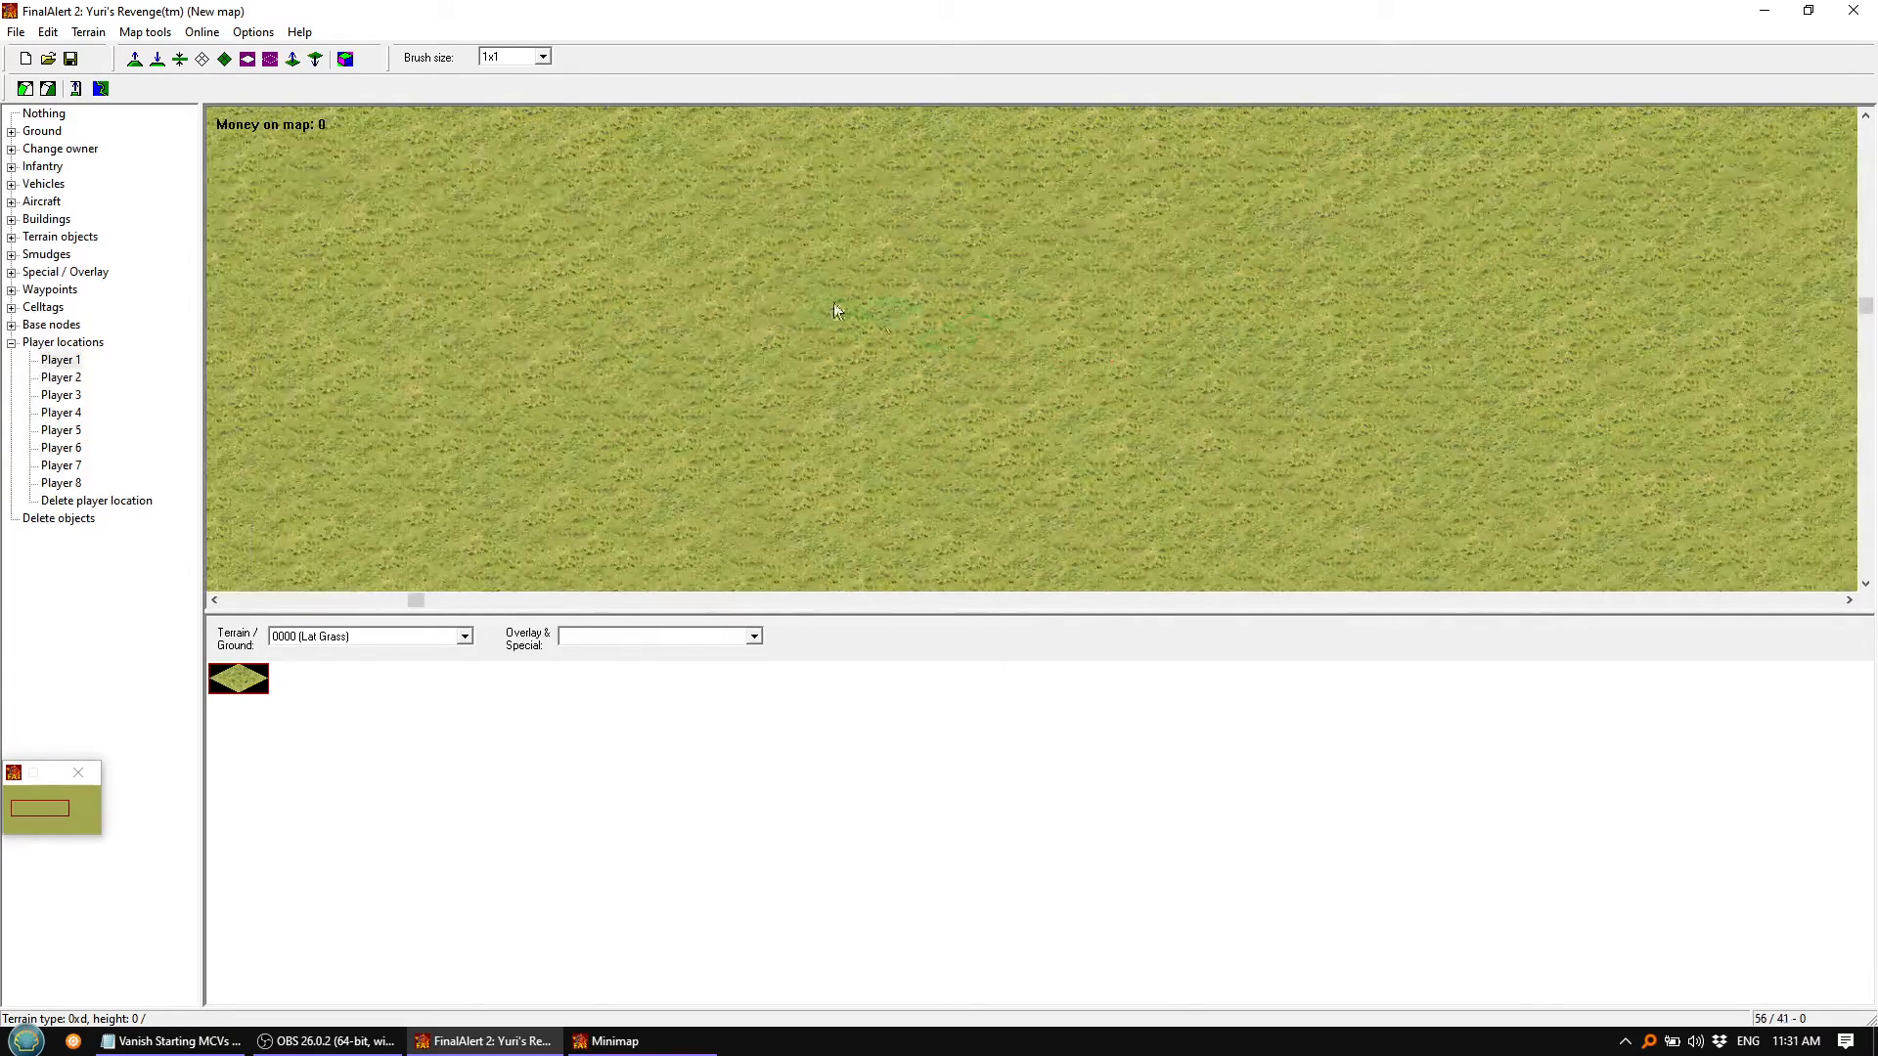
pyautogui.click(489, 235)
pyautogui.click(60, 378)
pyautogui.moveTo(776, 398); pyautogui.dragTo(766, 428, button='middle')
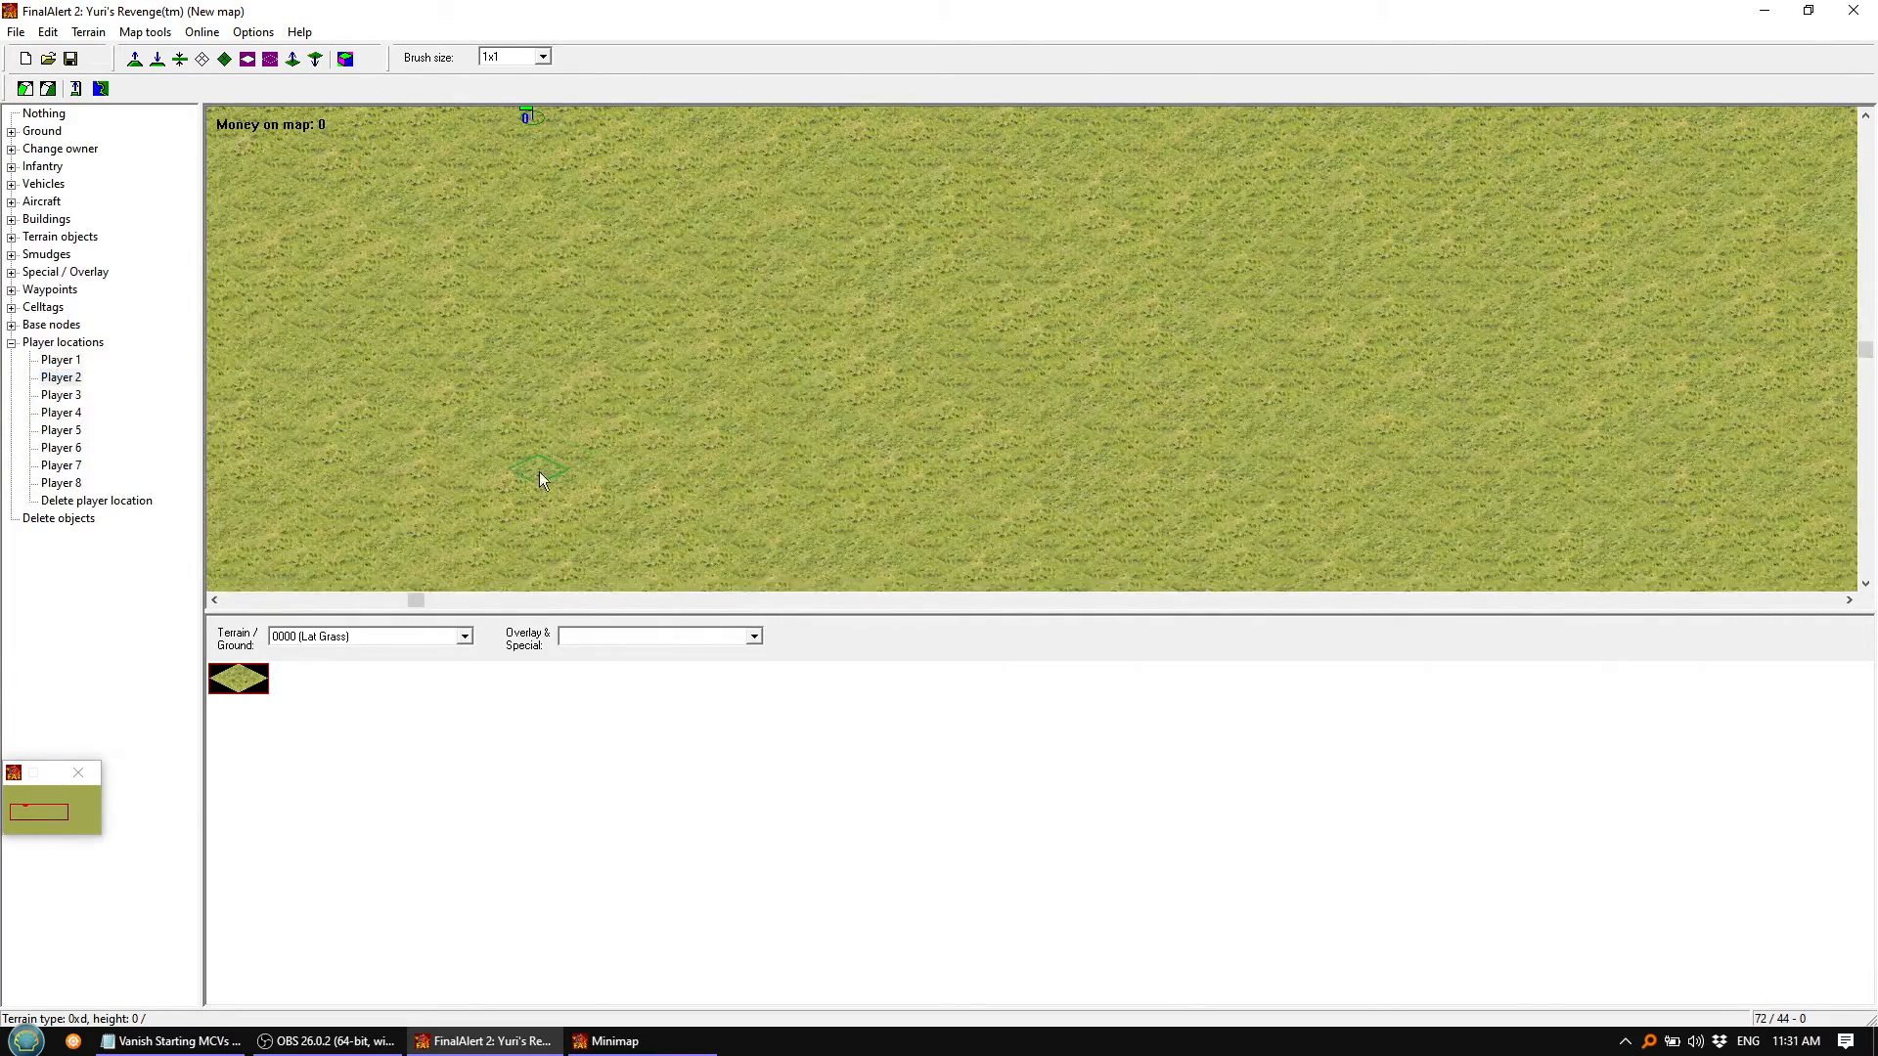
pyautogui.click(528, 472)
# Place the Player 3 start location on the eastern side of the map and Player 4 directly south of it
pyautogui.click(61, 395)
pyautogui.moveTo(541, 378); pyautogui.dragTo(1031, 327, button='middle')
pyautogui.click(1195, 279)
pyautogui.click(61, 414)
pyautogui.click(1236, 442)
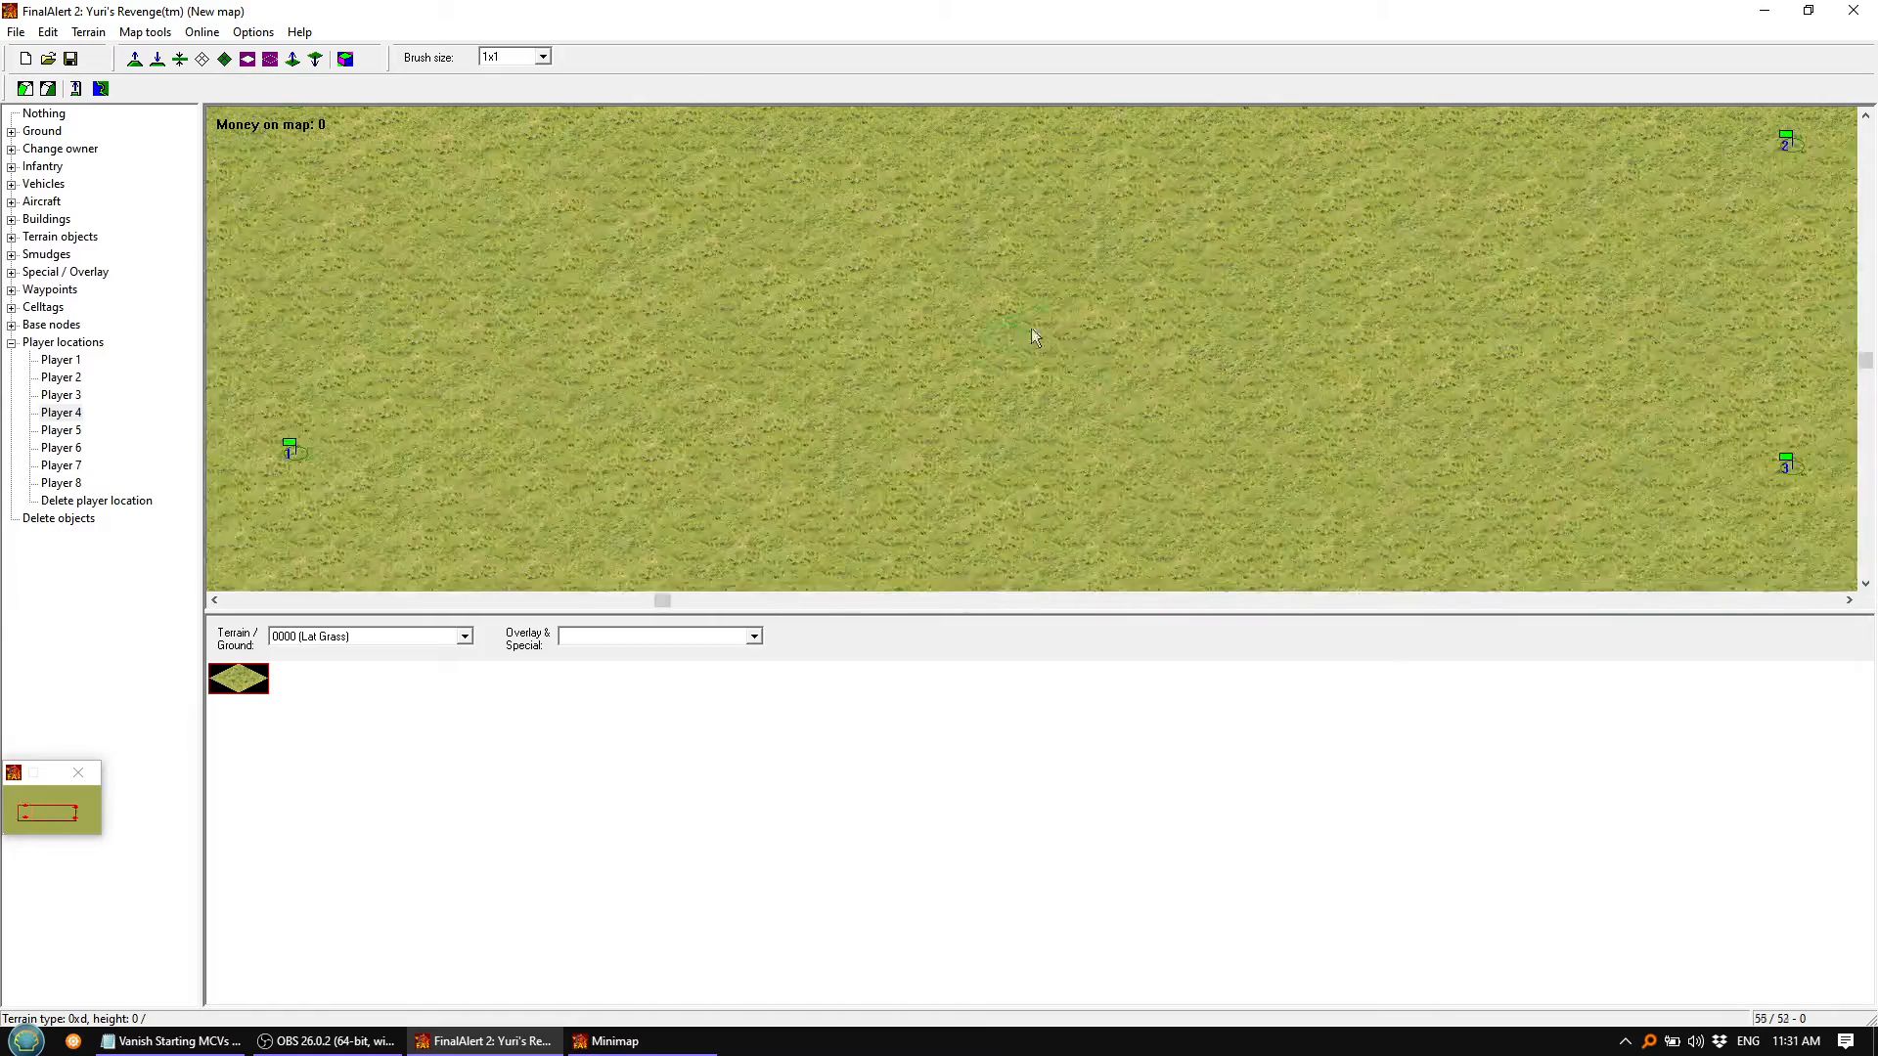
pyautogui.rightClick(1106, 273)
pyautogui.moveTo(1186, 319); pyautogui.dragTo(1216, 317, button='right')
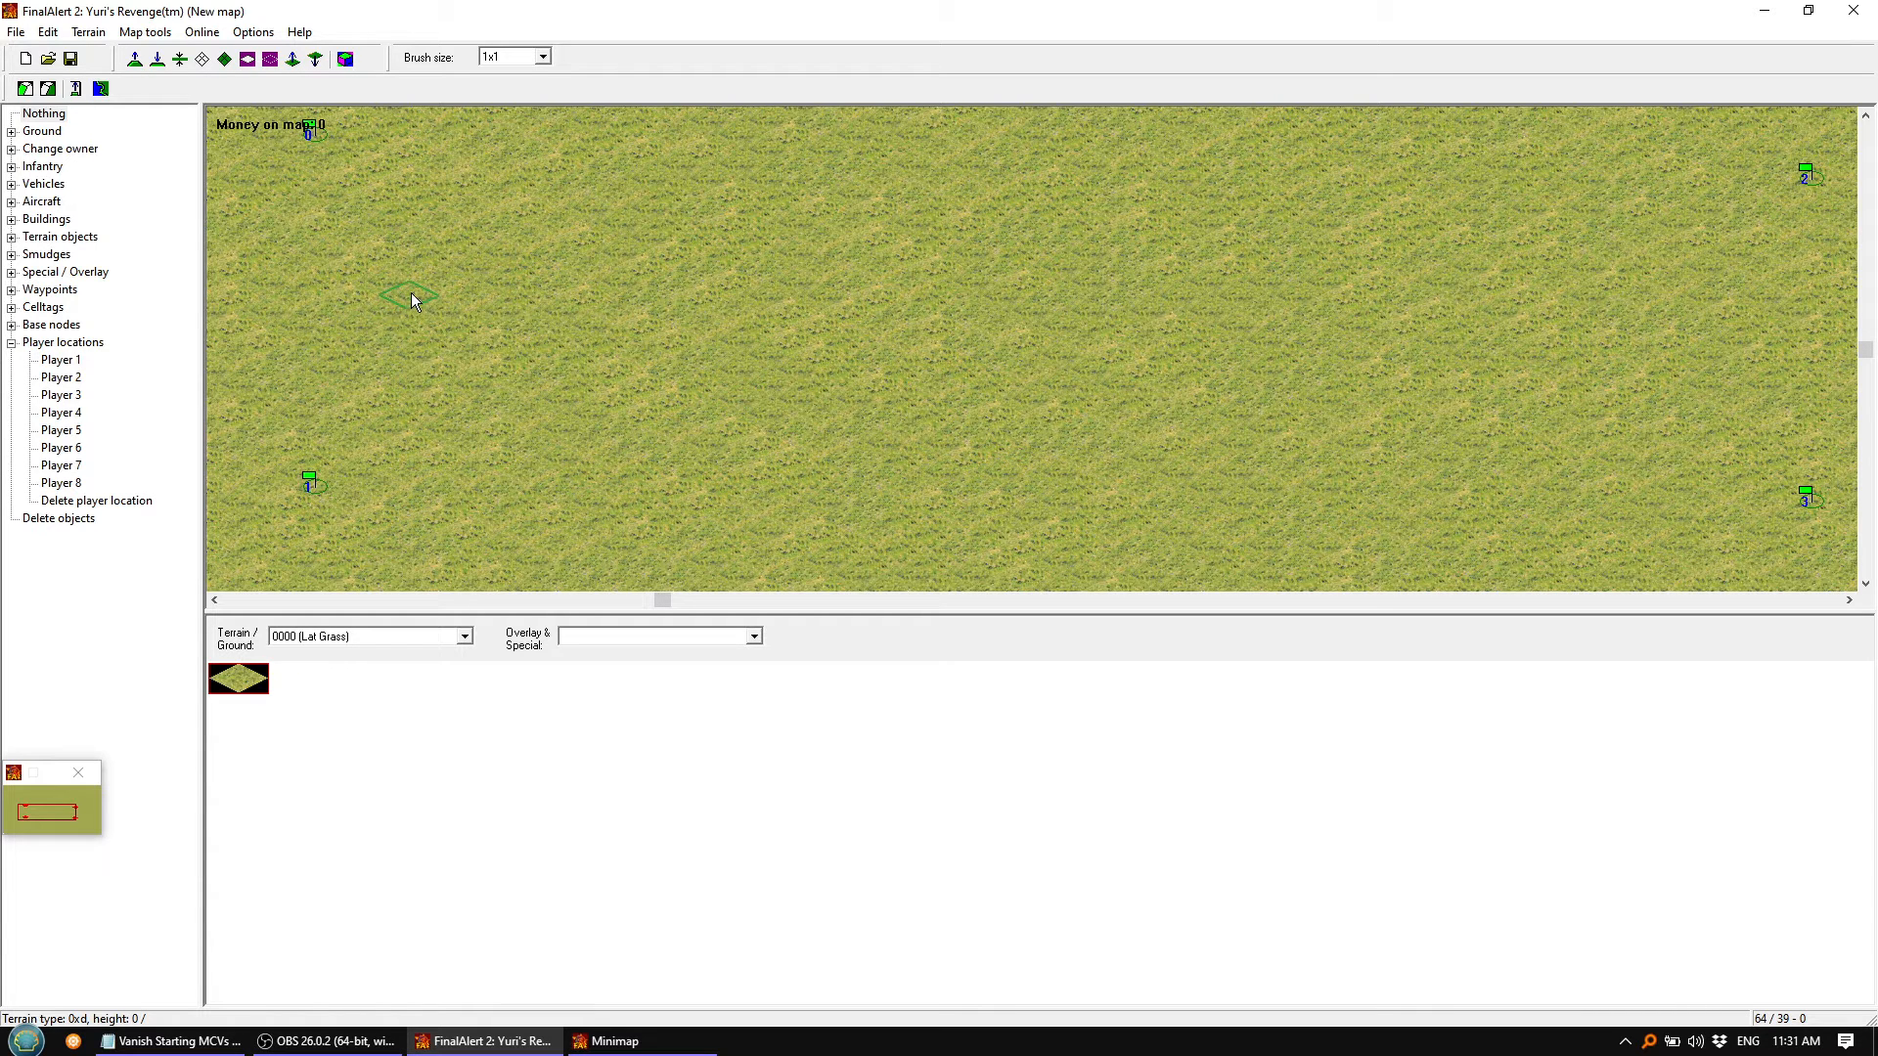
# Open the task force editor and create three new task forces
pyautogui.click(58, 36)
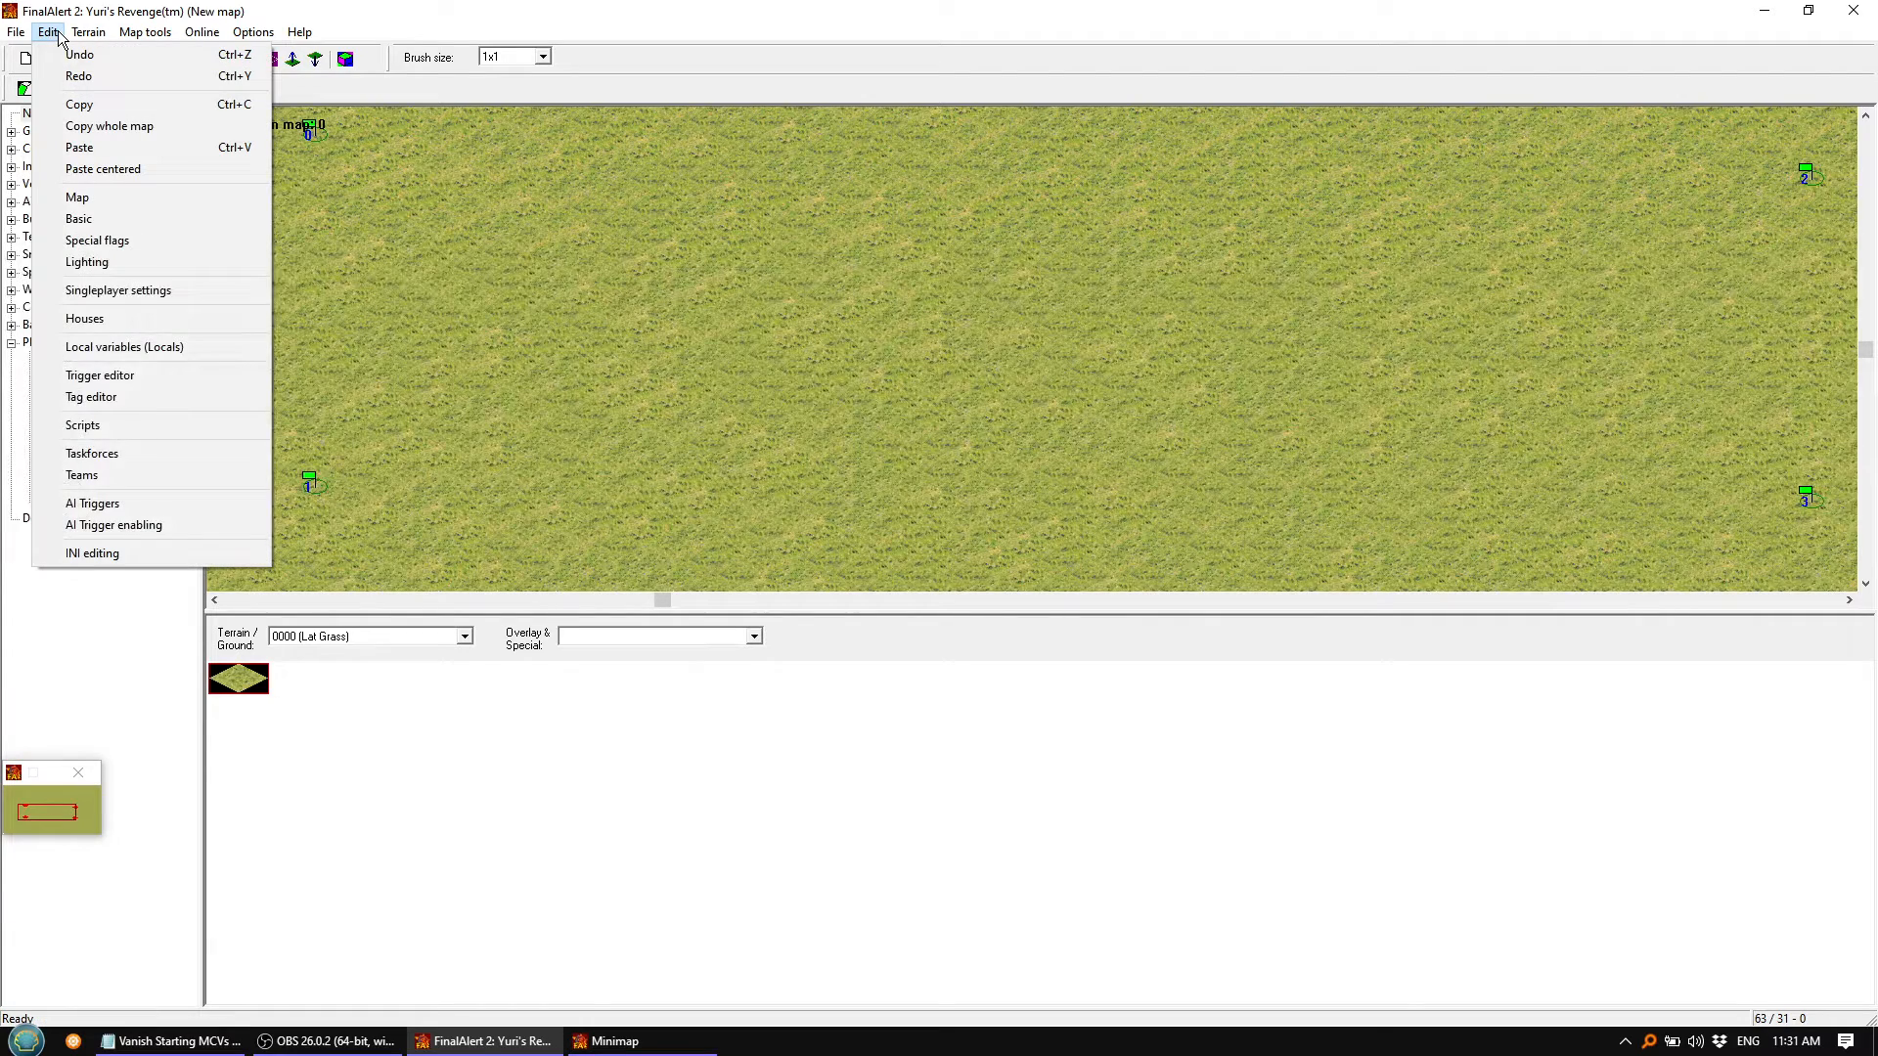
pyautogui.click(102, 453)
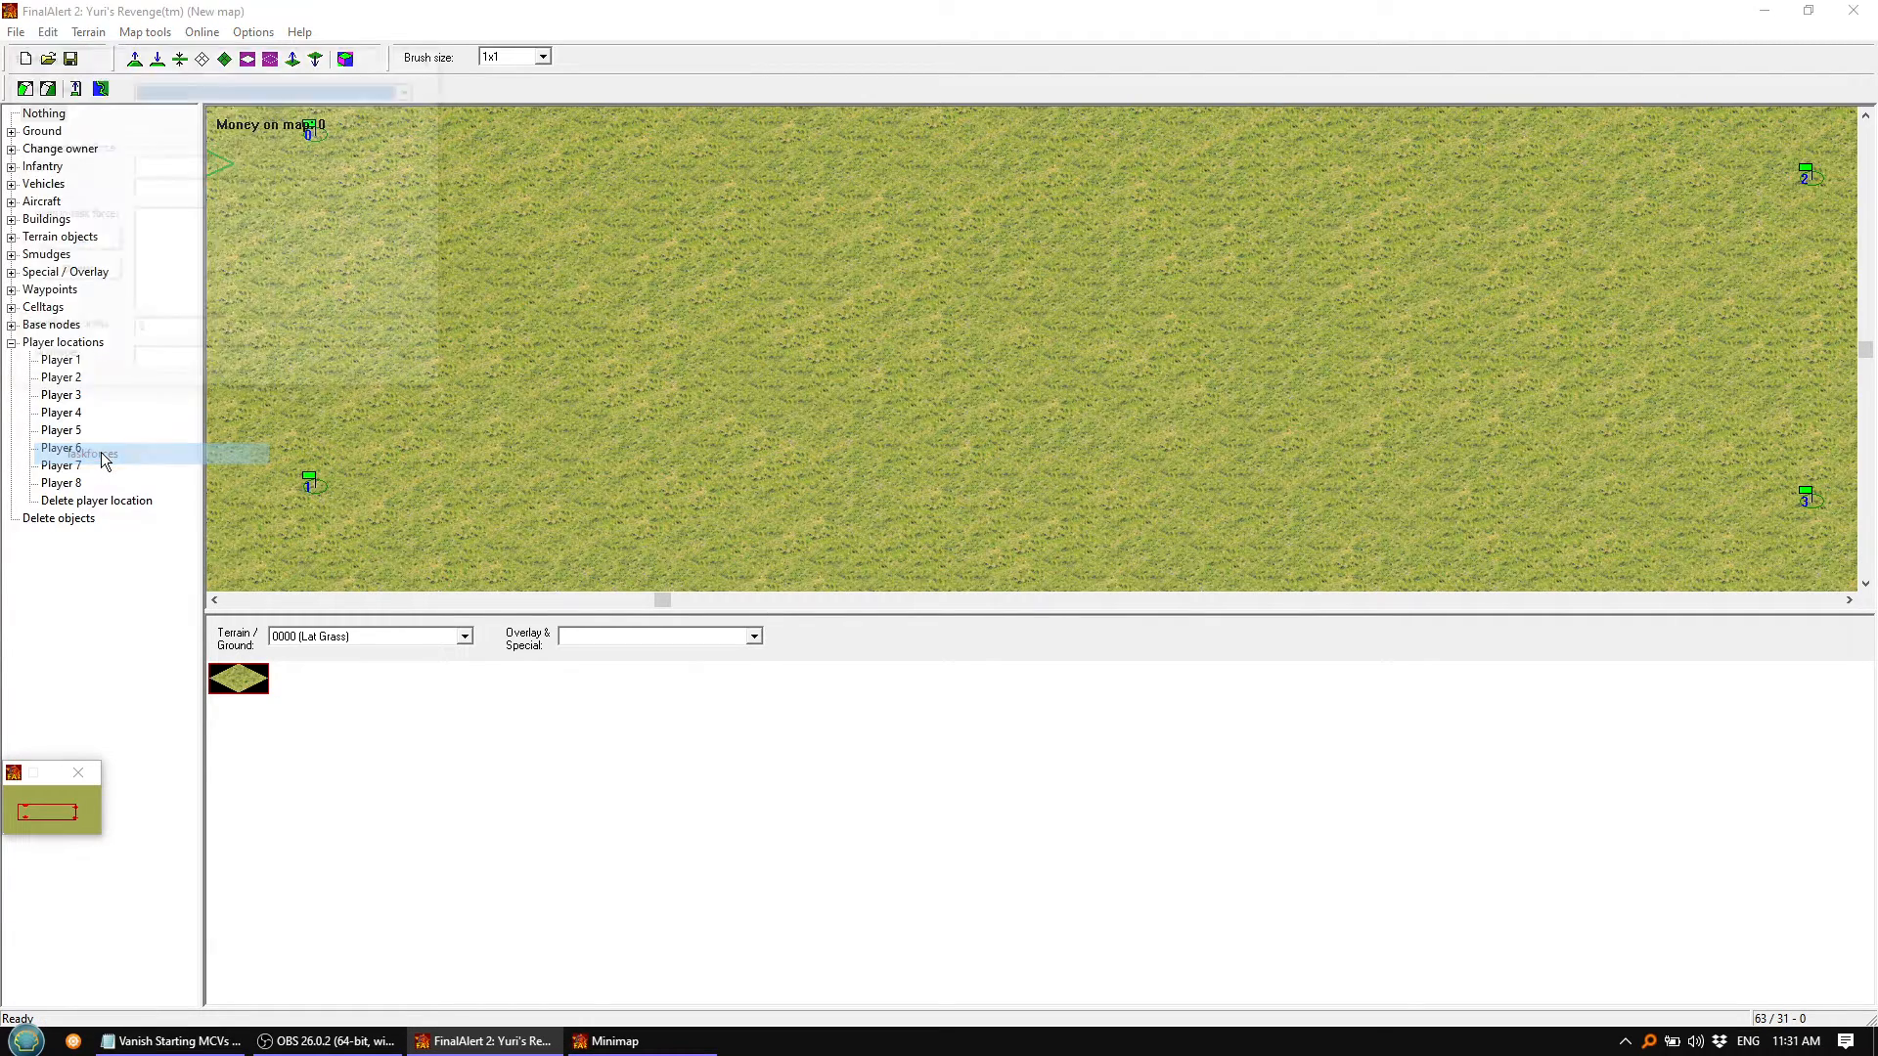
pyautogui.moveTo(246, 59); pyautogui.dragTo(560, 197)
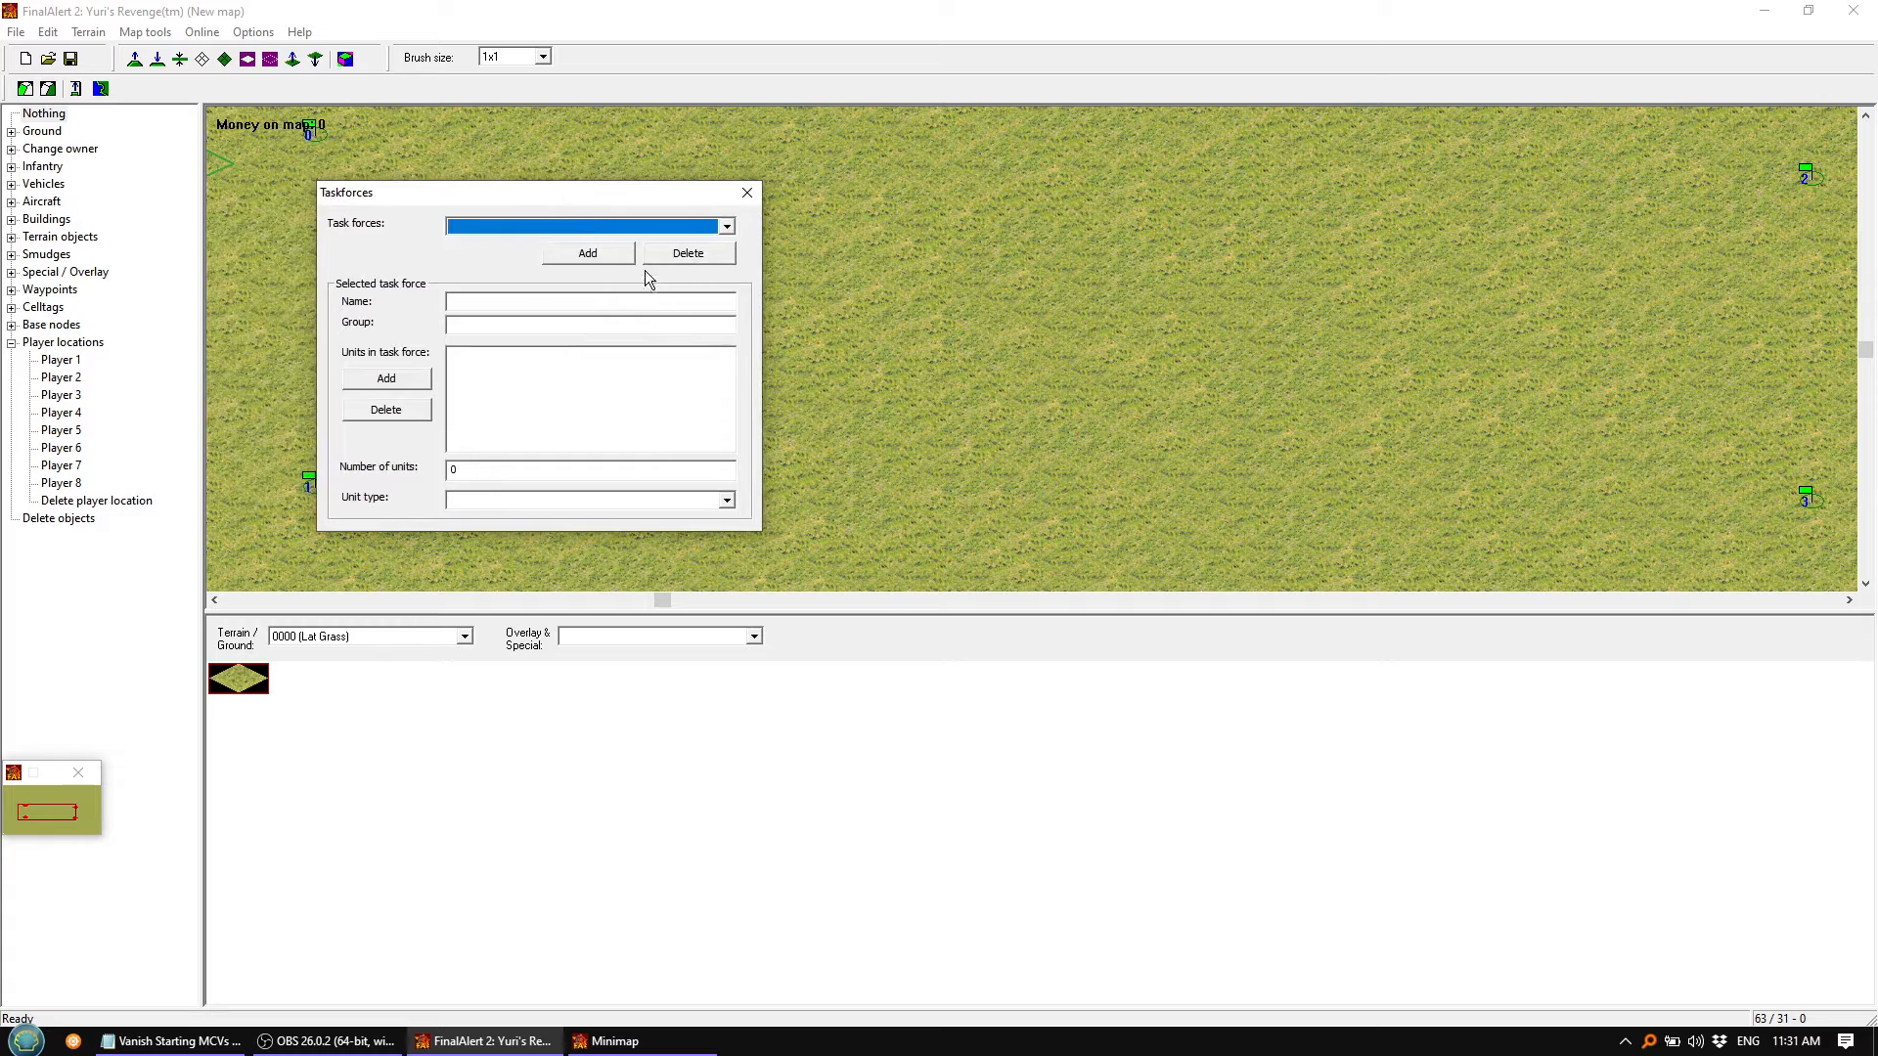
pyautogui.click(610, 256)
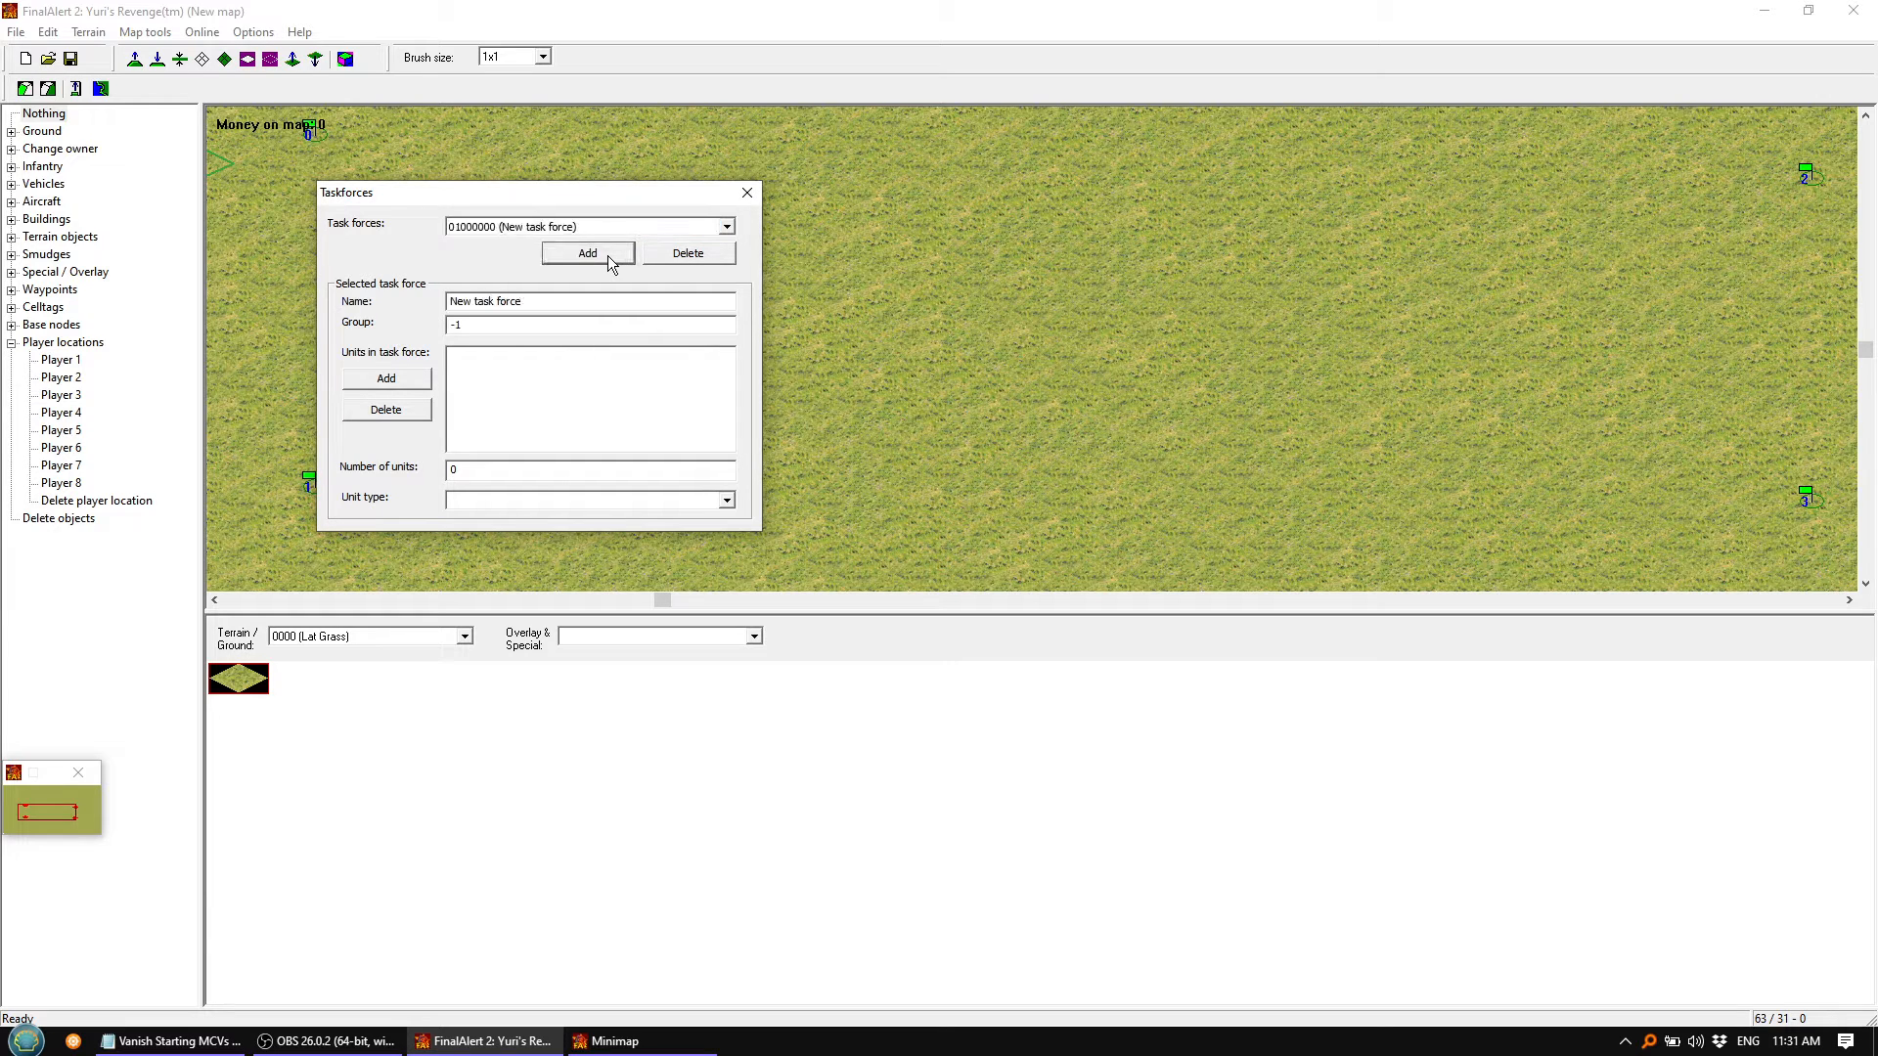
pyautogui.click(608, 256)
pyautogui.click(727, 226)
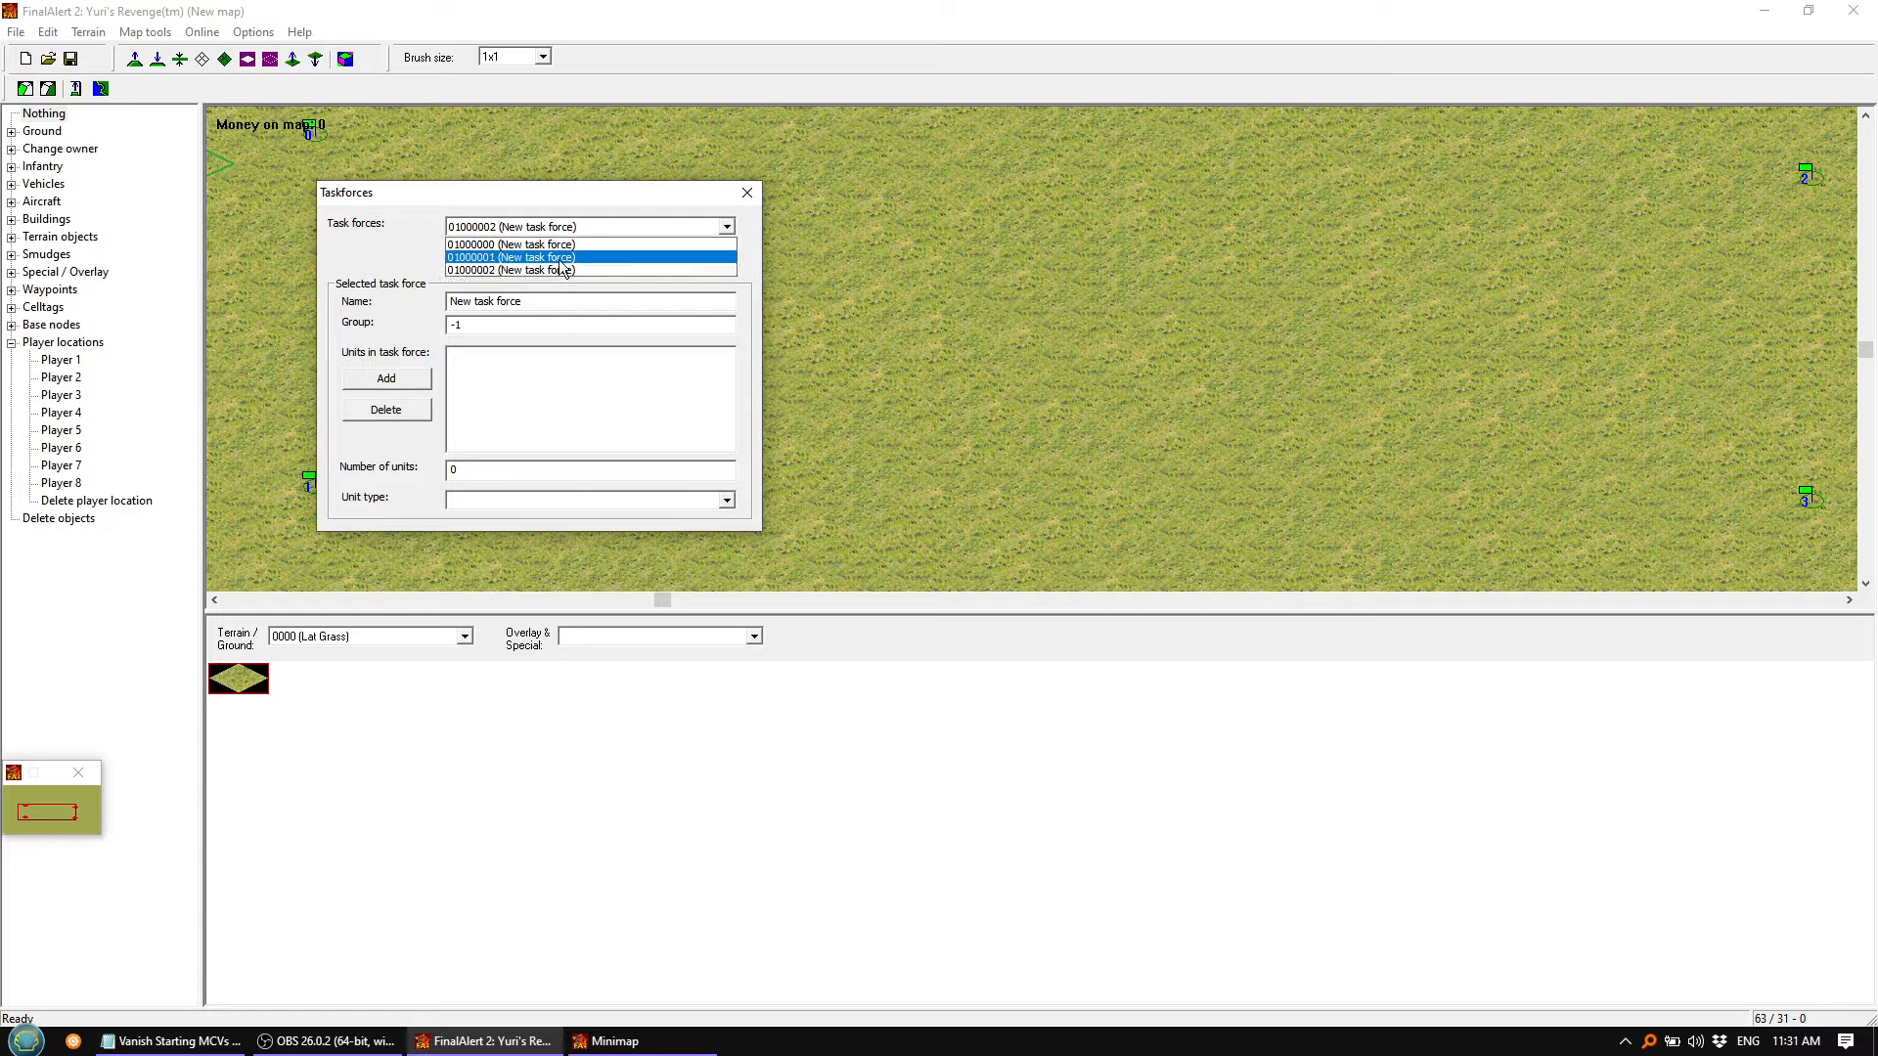
pyautogui.click(395, 244)
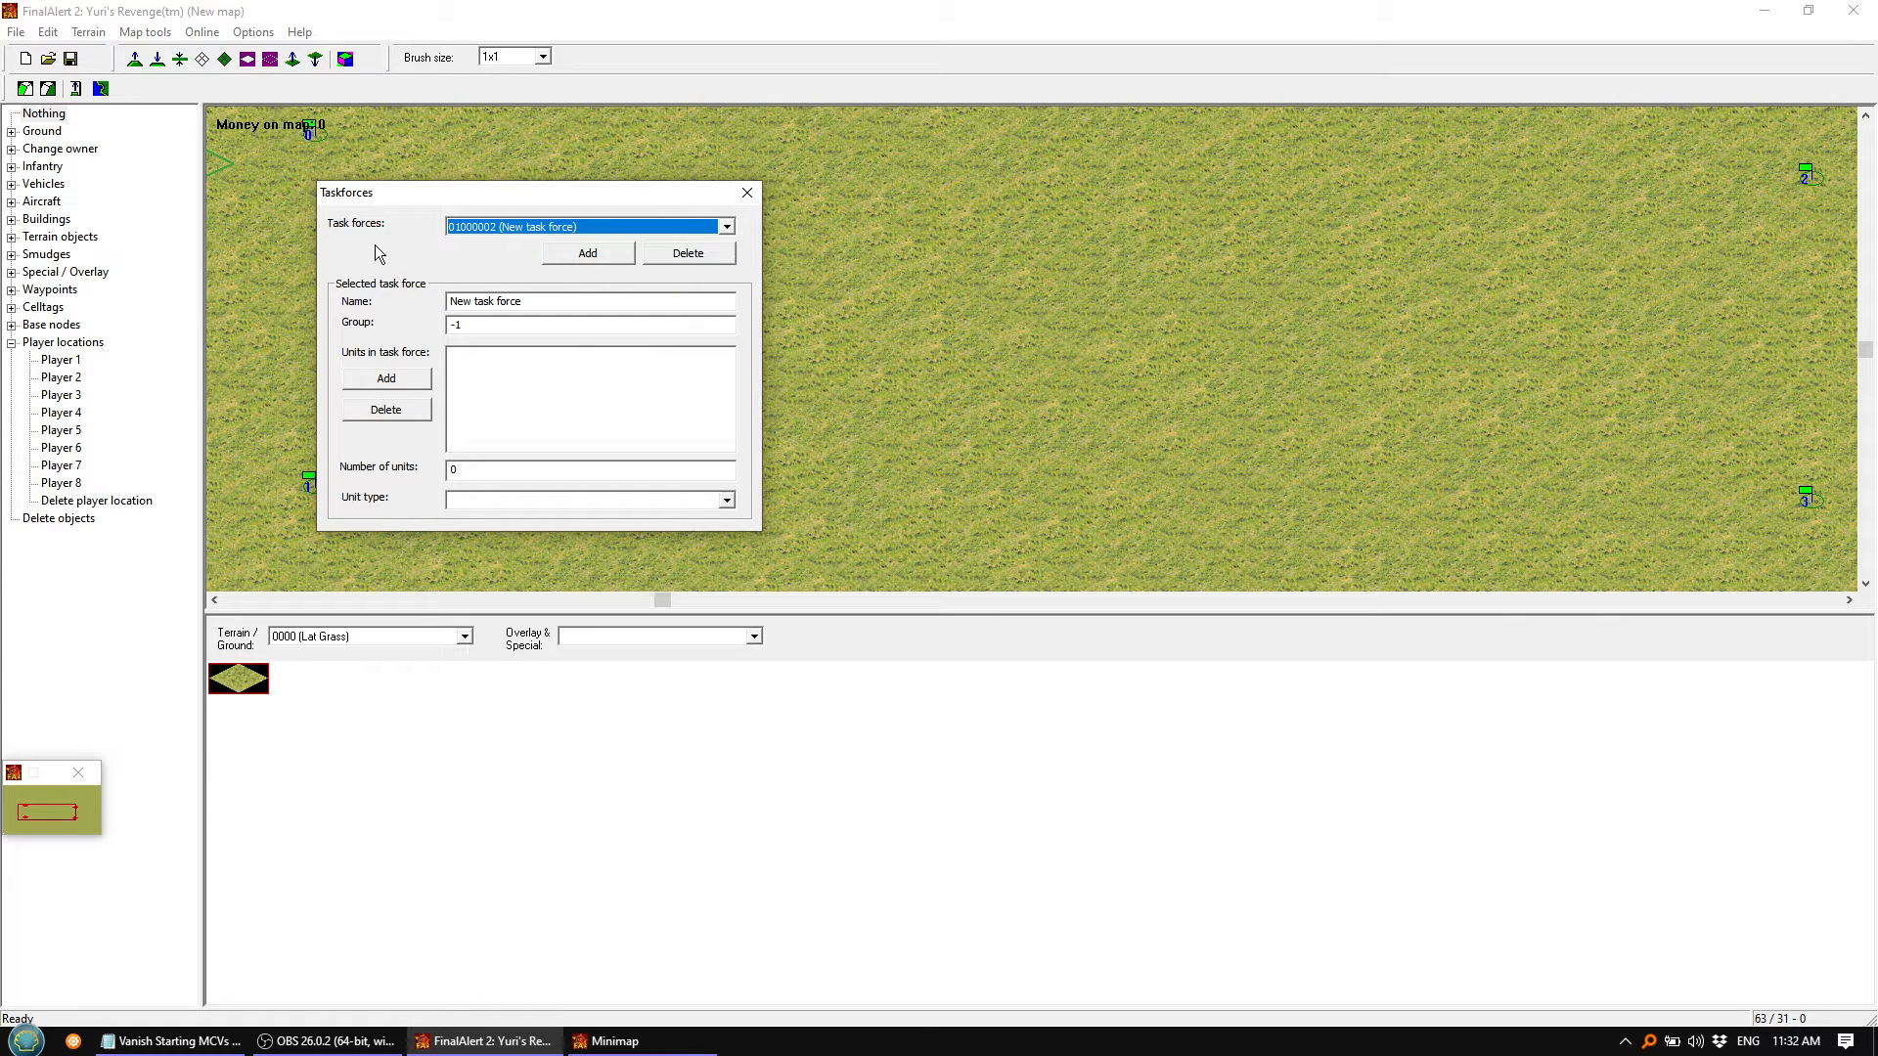
# Add one AMCV (Allied Construction Vehicle) to the first task force, 01000000, and rename that task force aMCV
pyautogui.click(727, 226)
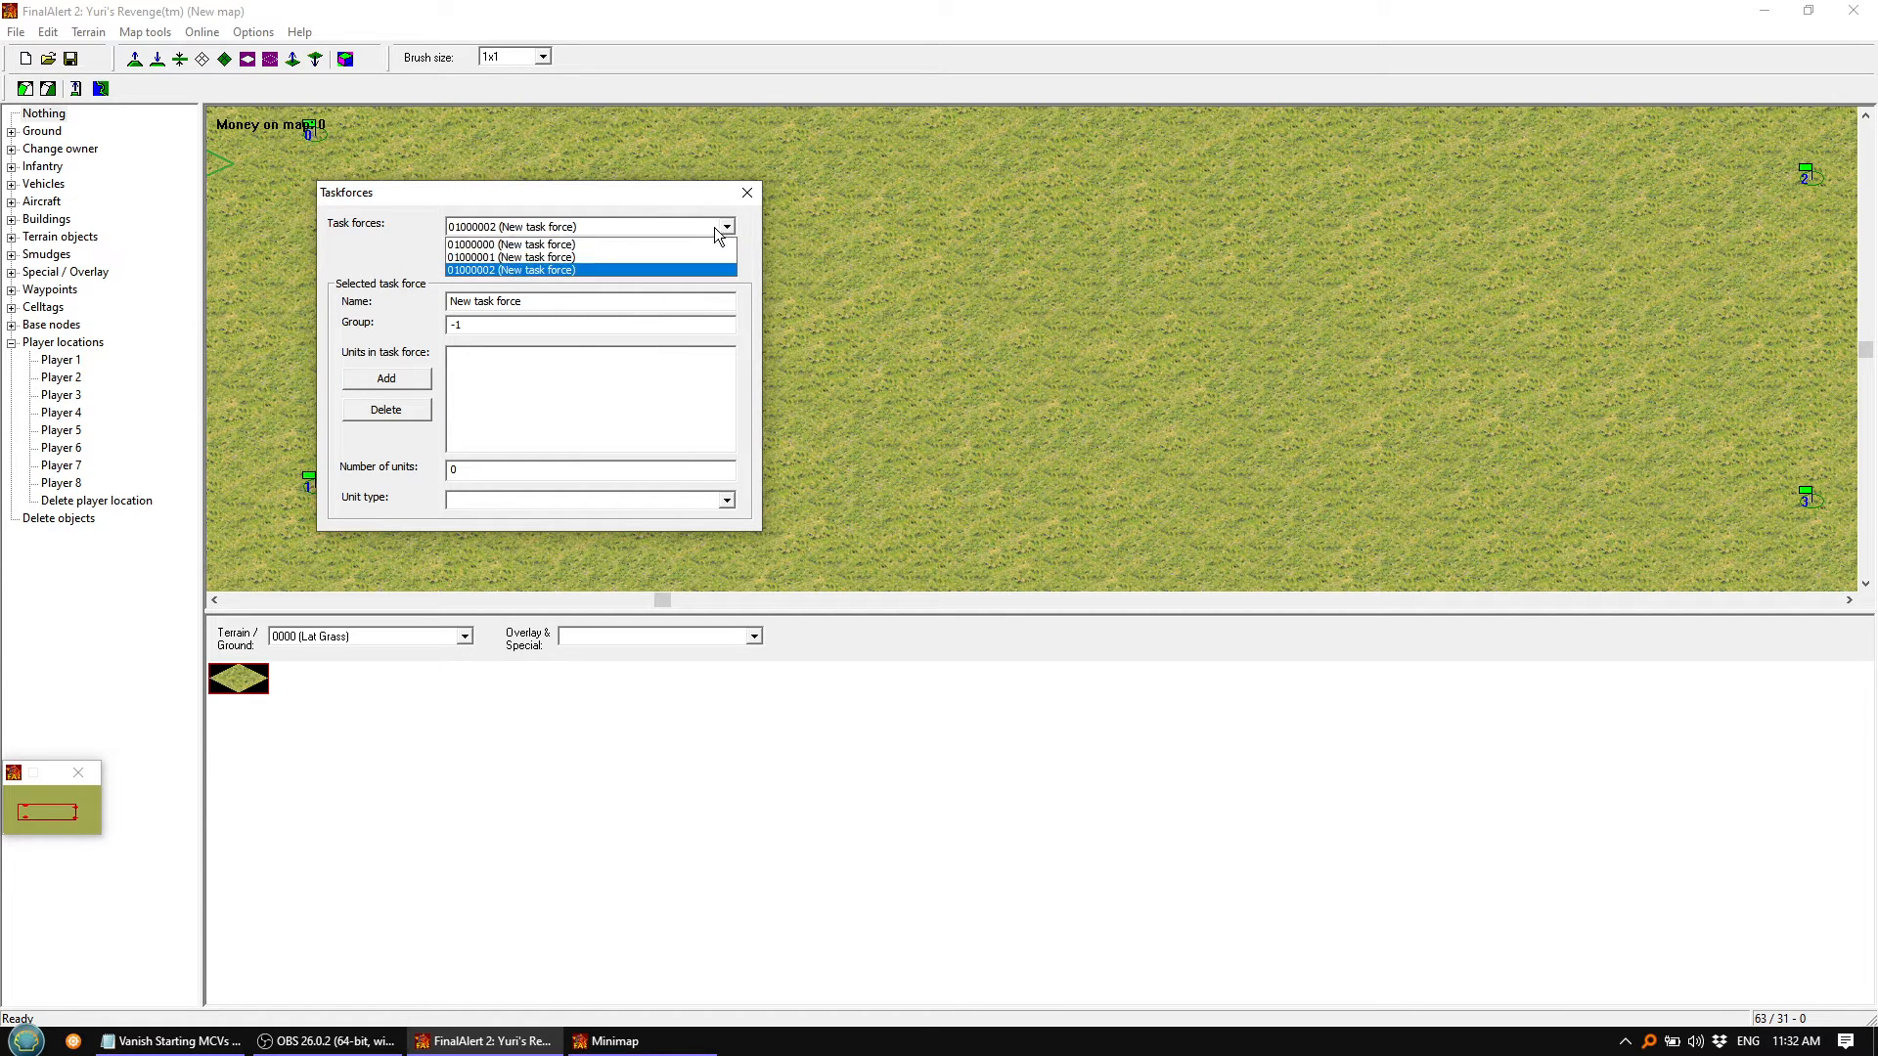
pyautogui.click(578, 246)
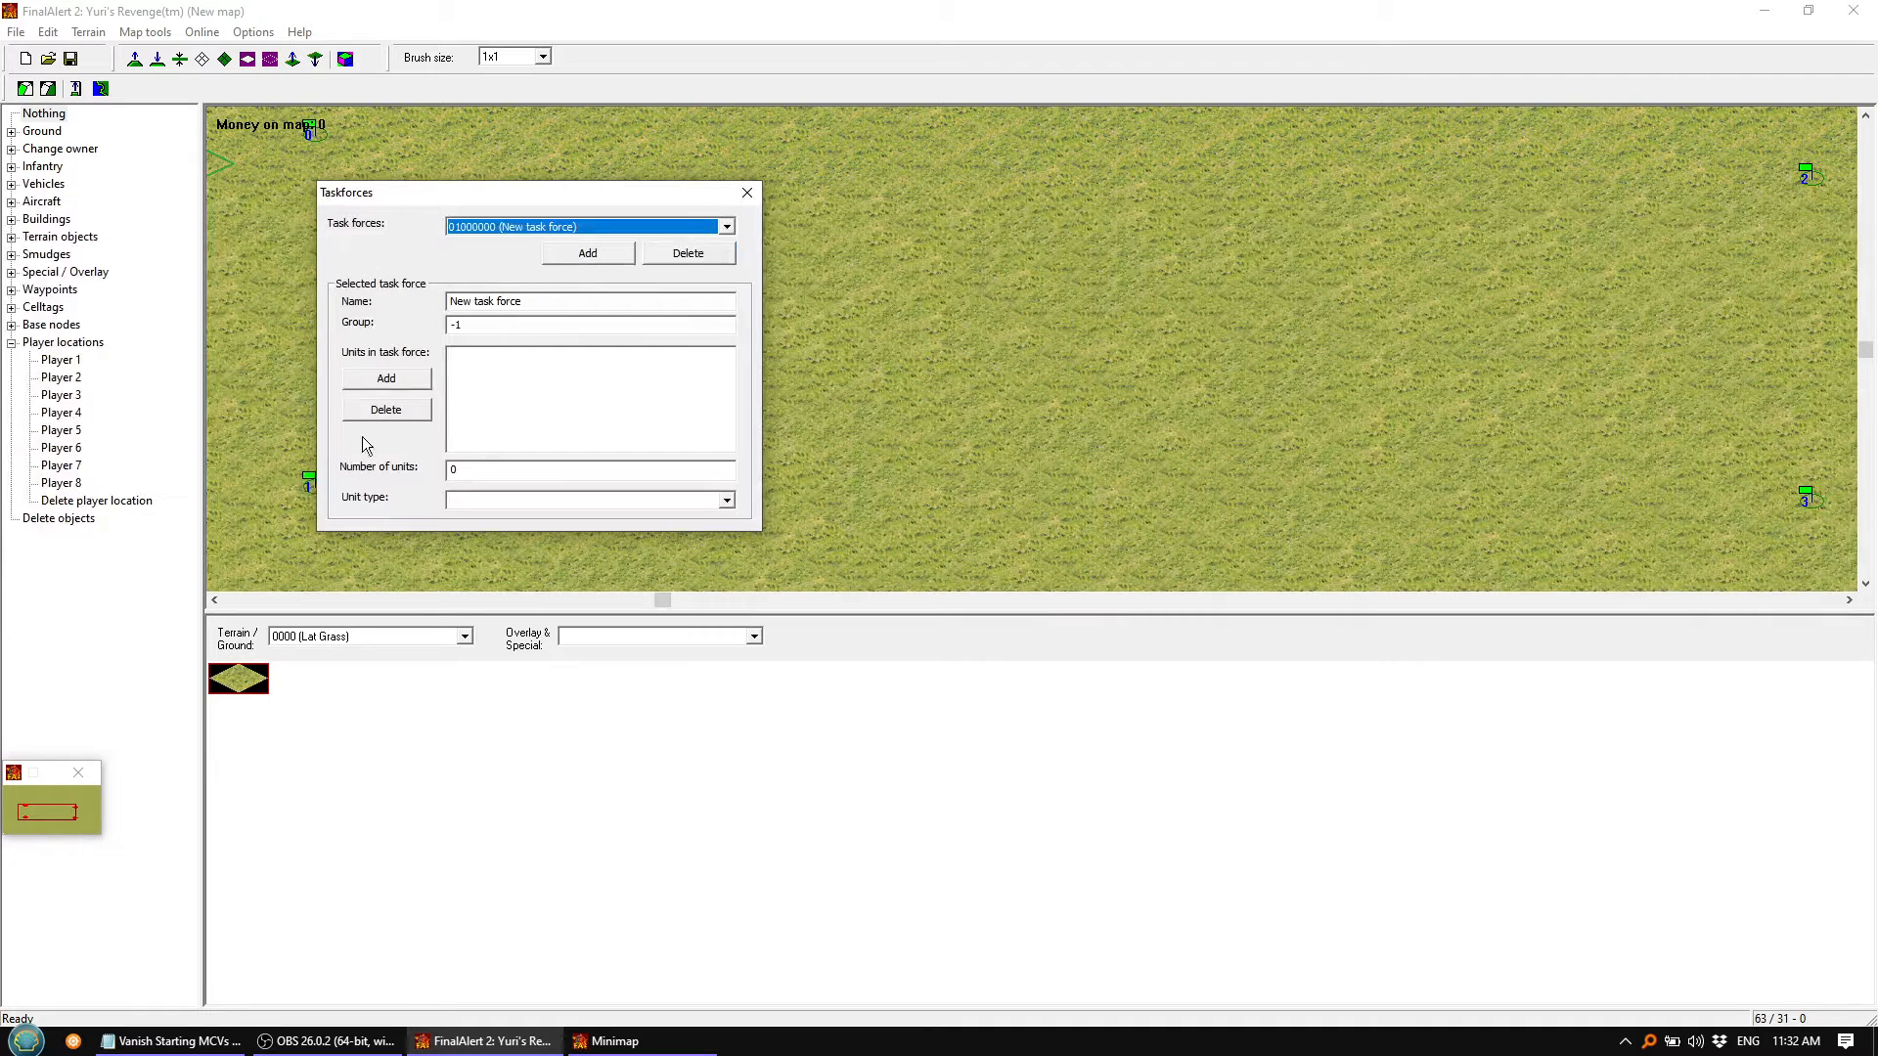
pyautogui.click(409, 377)
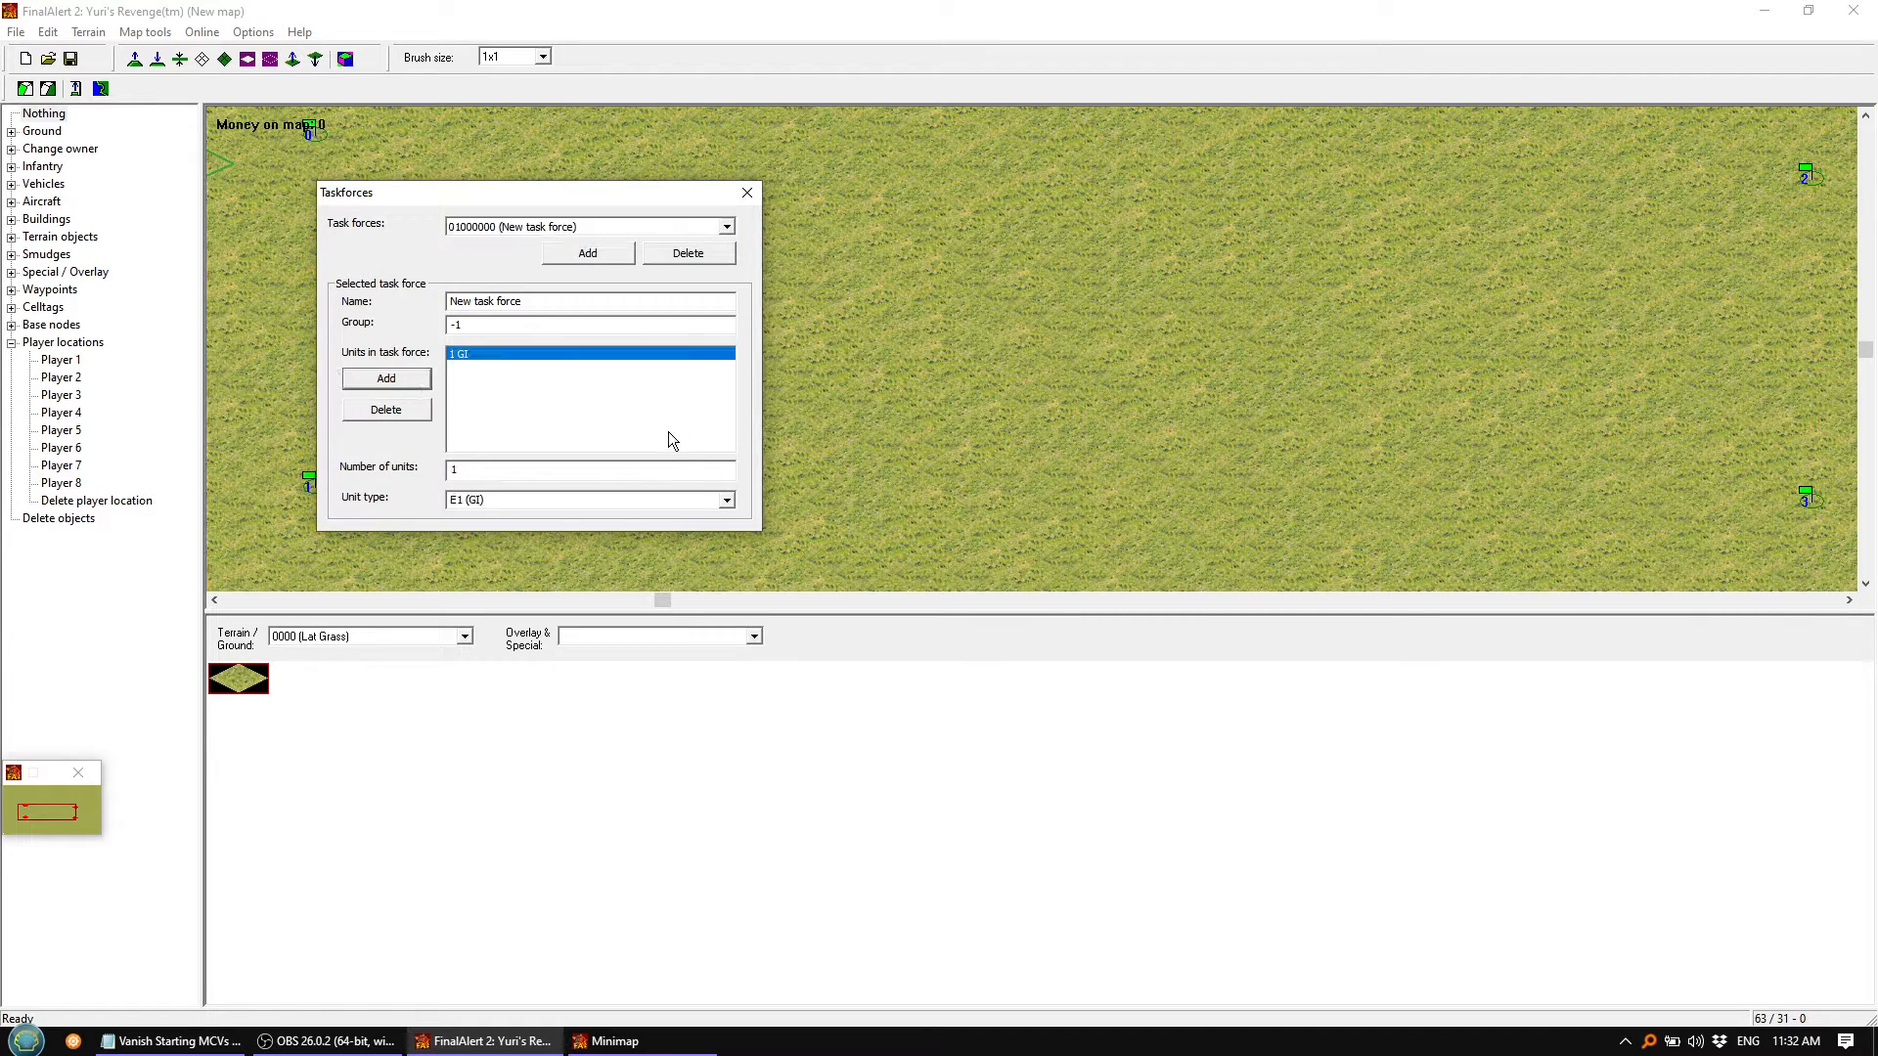
pyautogui.click(726, 501)
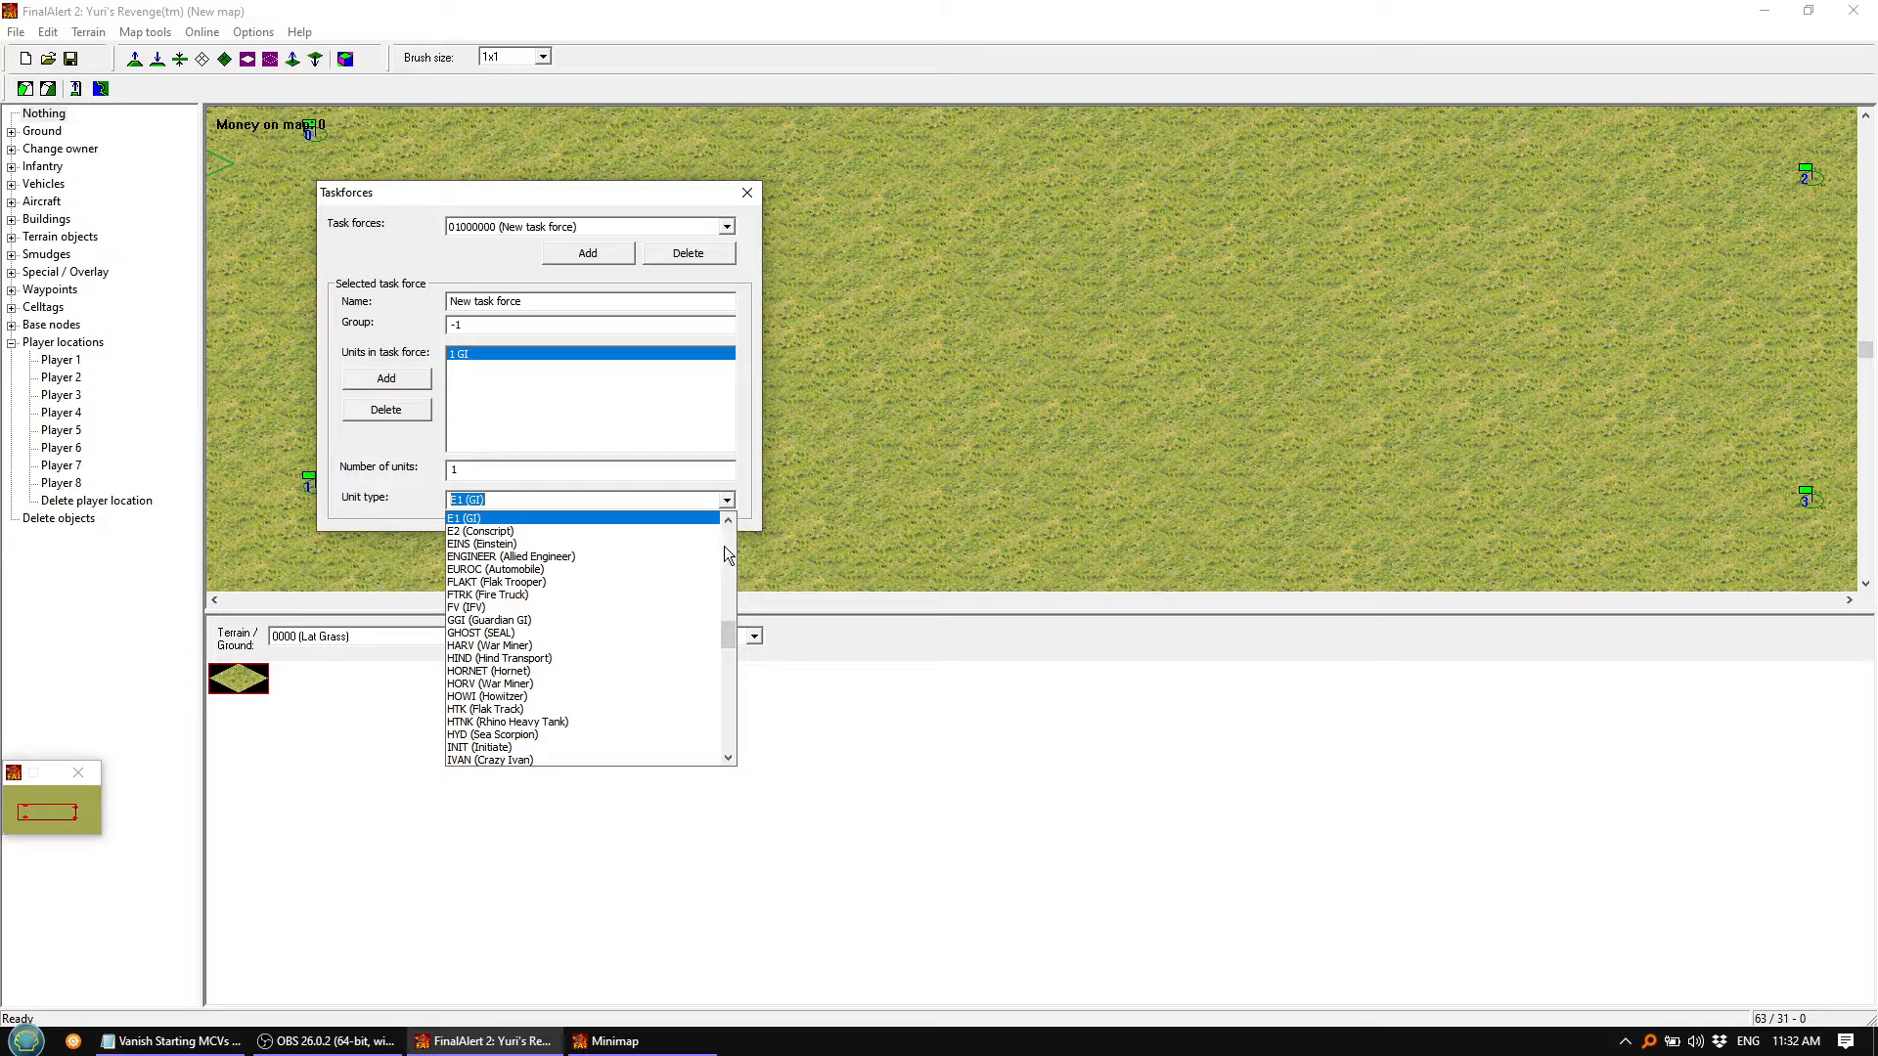
pyautogui.moveTo(731, 641); pyautogui.dragTo(730, 540)
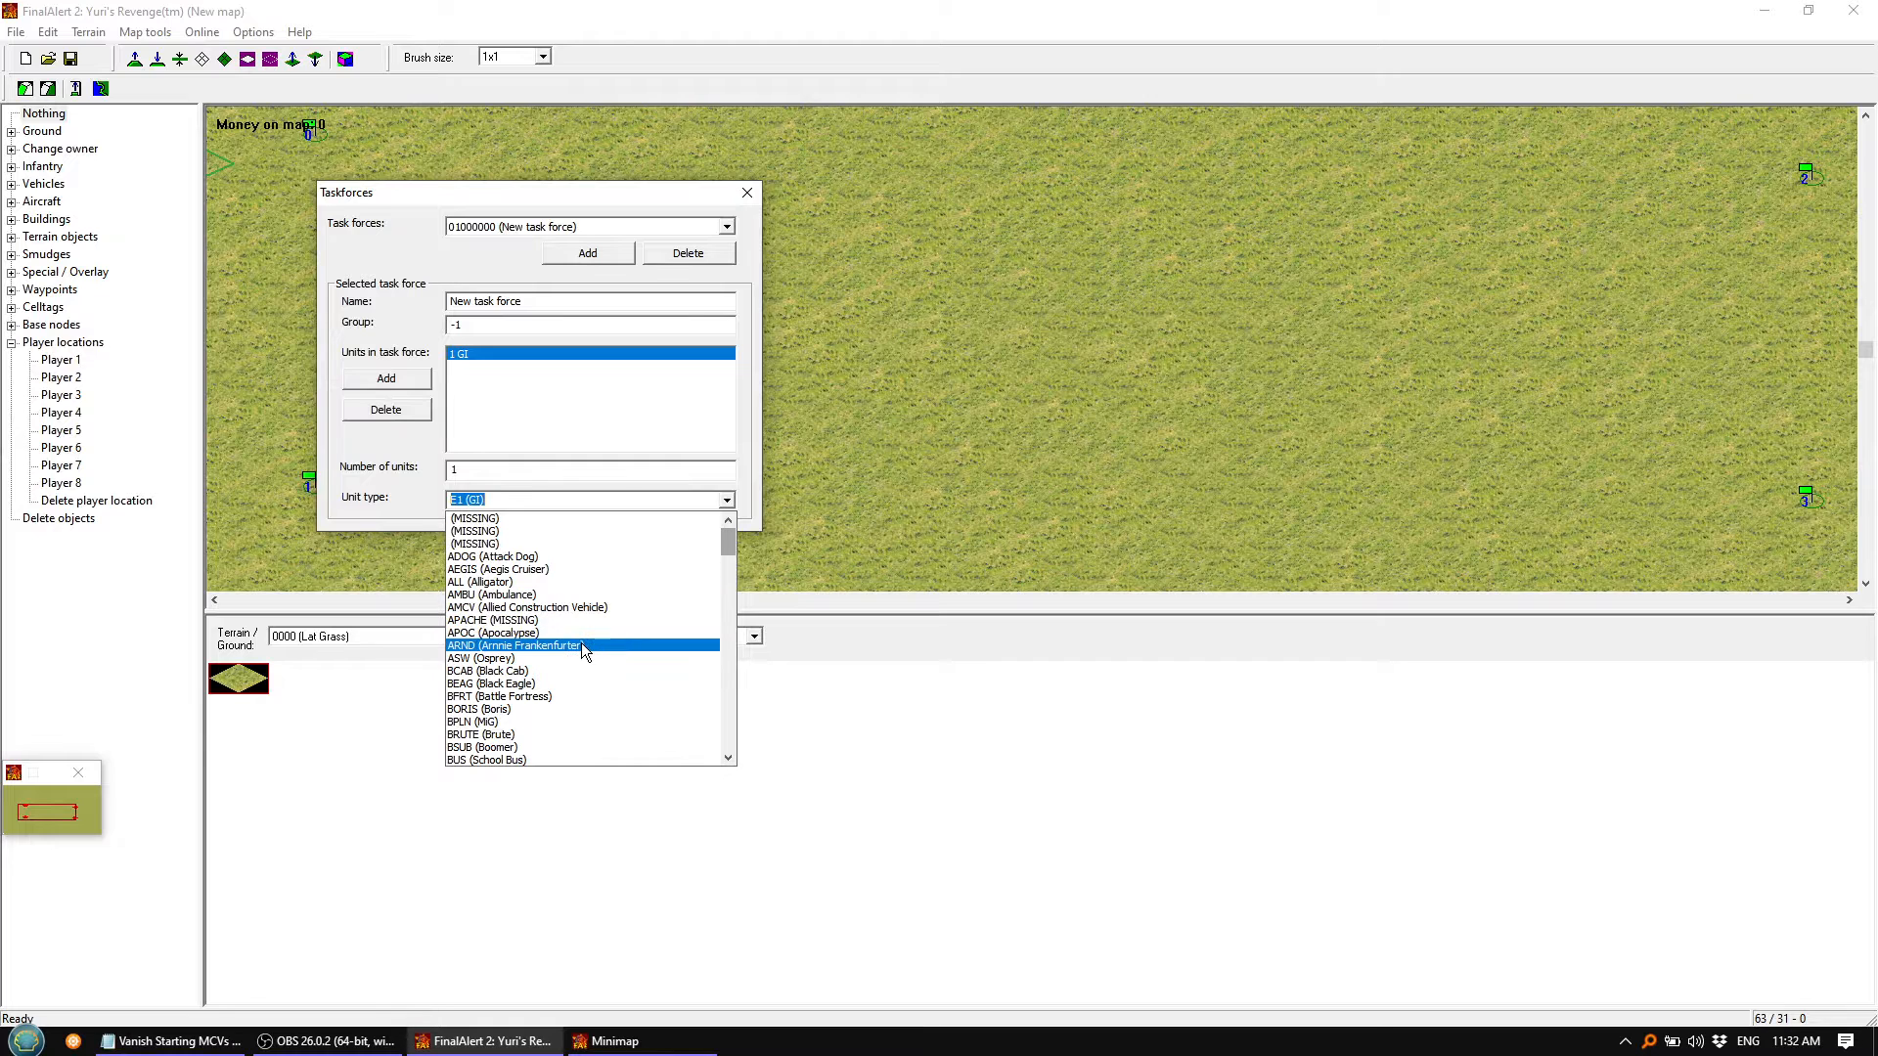
pyautogui.click(571, 610)
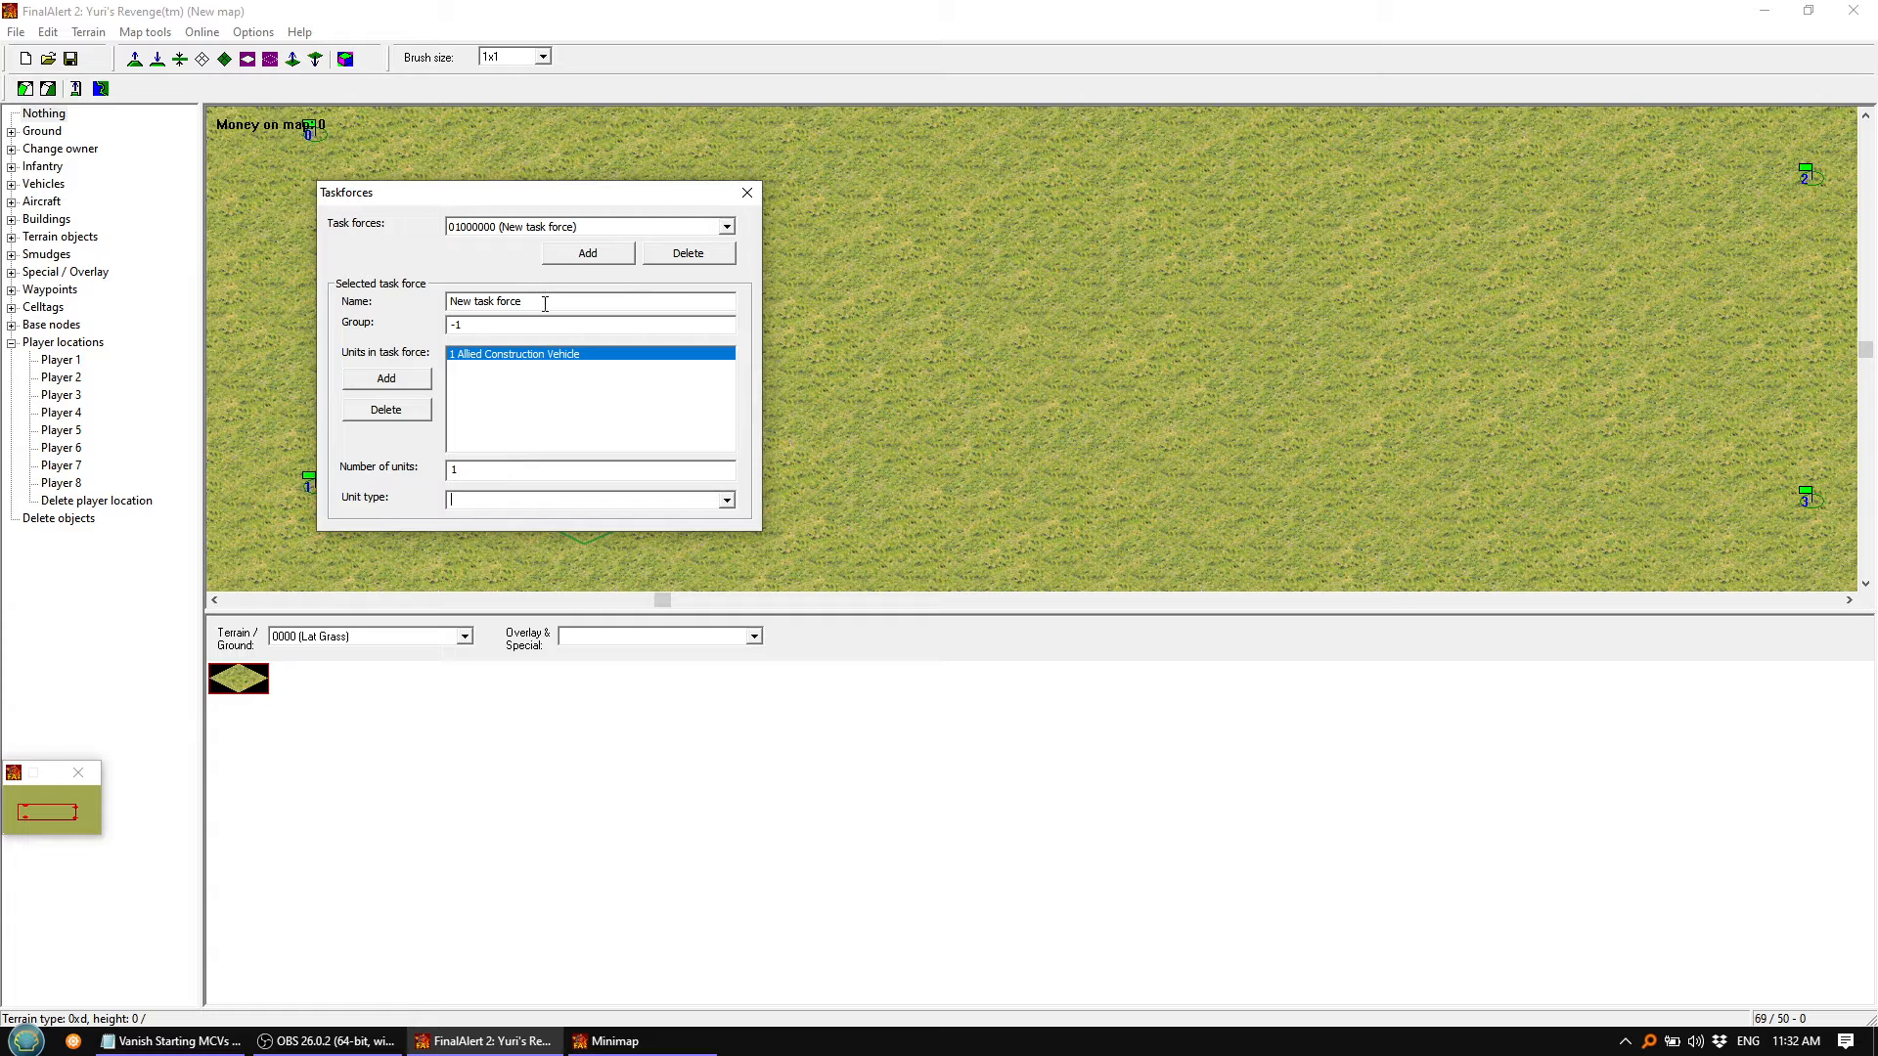
pyautogui.moveTo(539, 305); pyautogui.dragTo(335, 328)
pyautogui.write('aMCV')
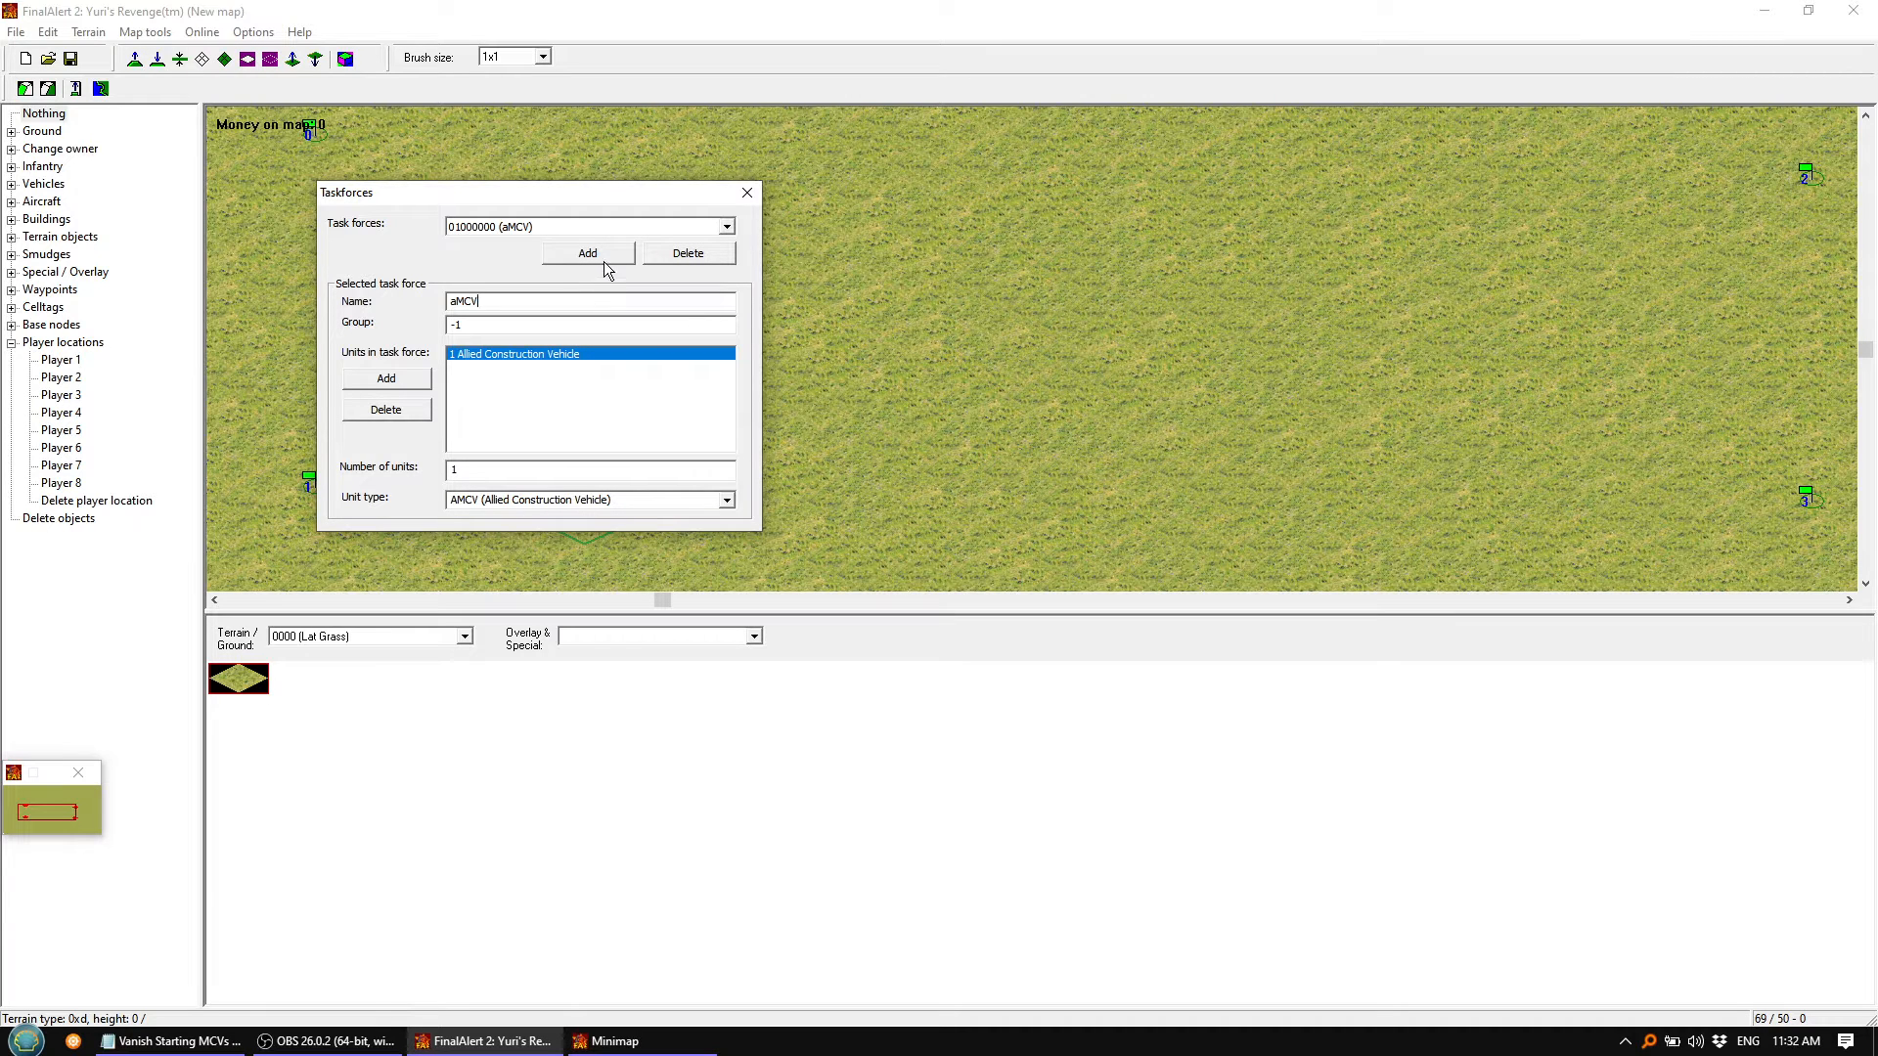
# Rename task force 01000001 as sMCV and choose SMCV (Soviet Construction Vehicle) as its unit type
pyautogui.click(727, 227)
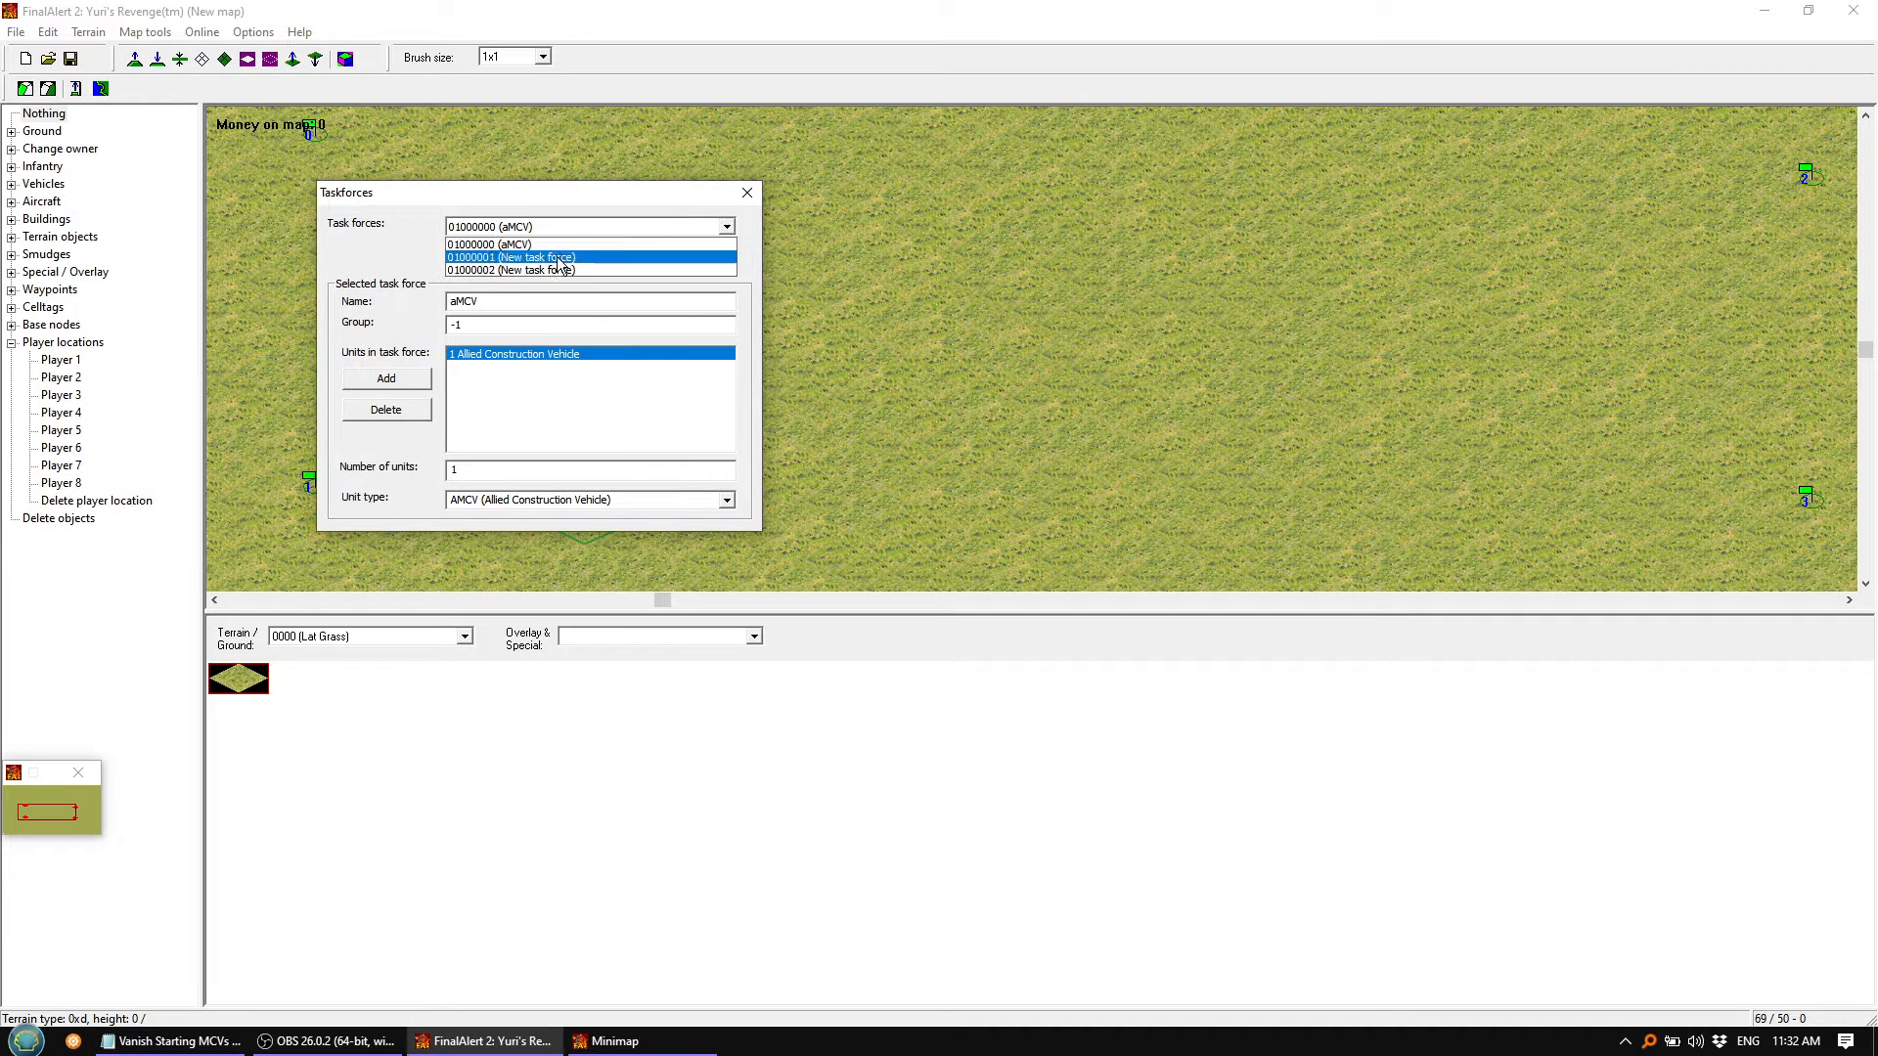
pyautogui.click(549, 257)
pyautogui.click(550, 257)
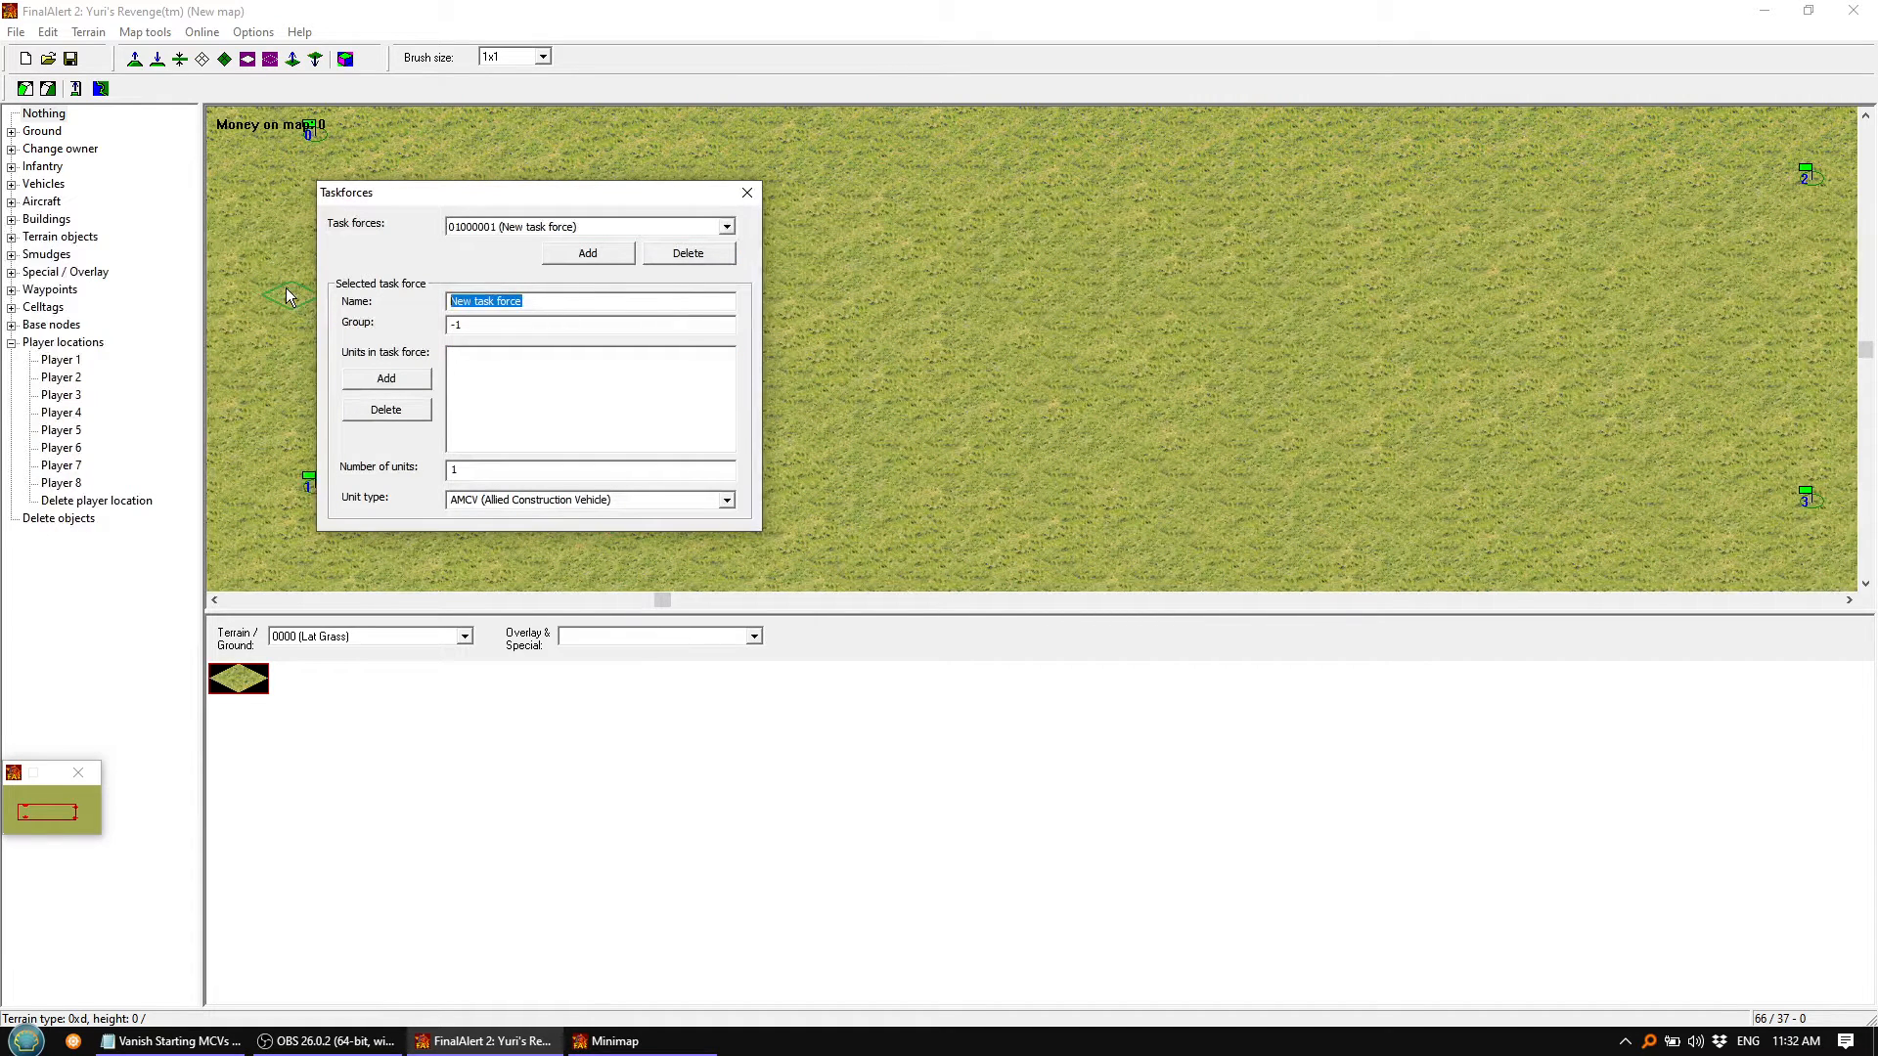
pyautogui.write('sMCV')
pyautogui.click(726, 500)
pyautogui.moveTo(728, 555); pyautogui.dragTo(735, 679)
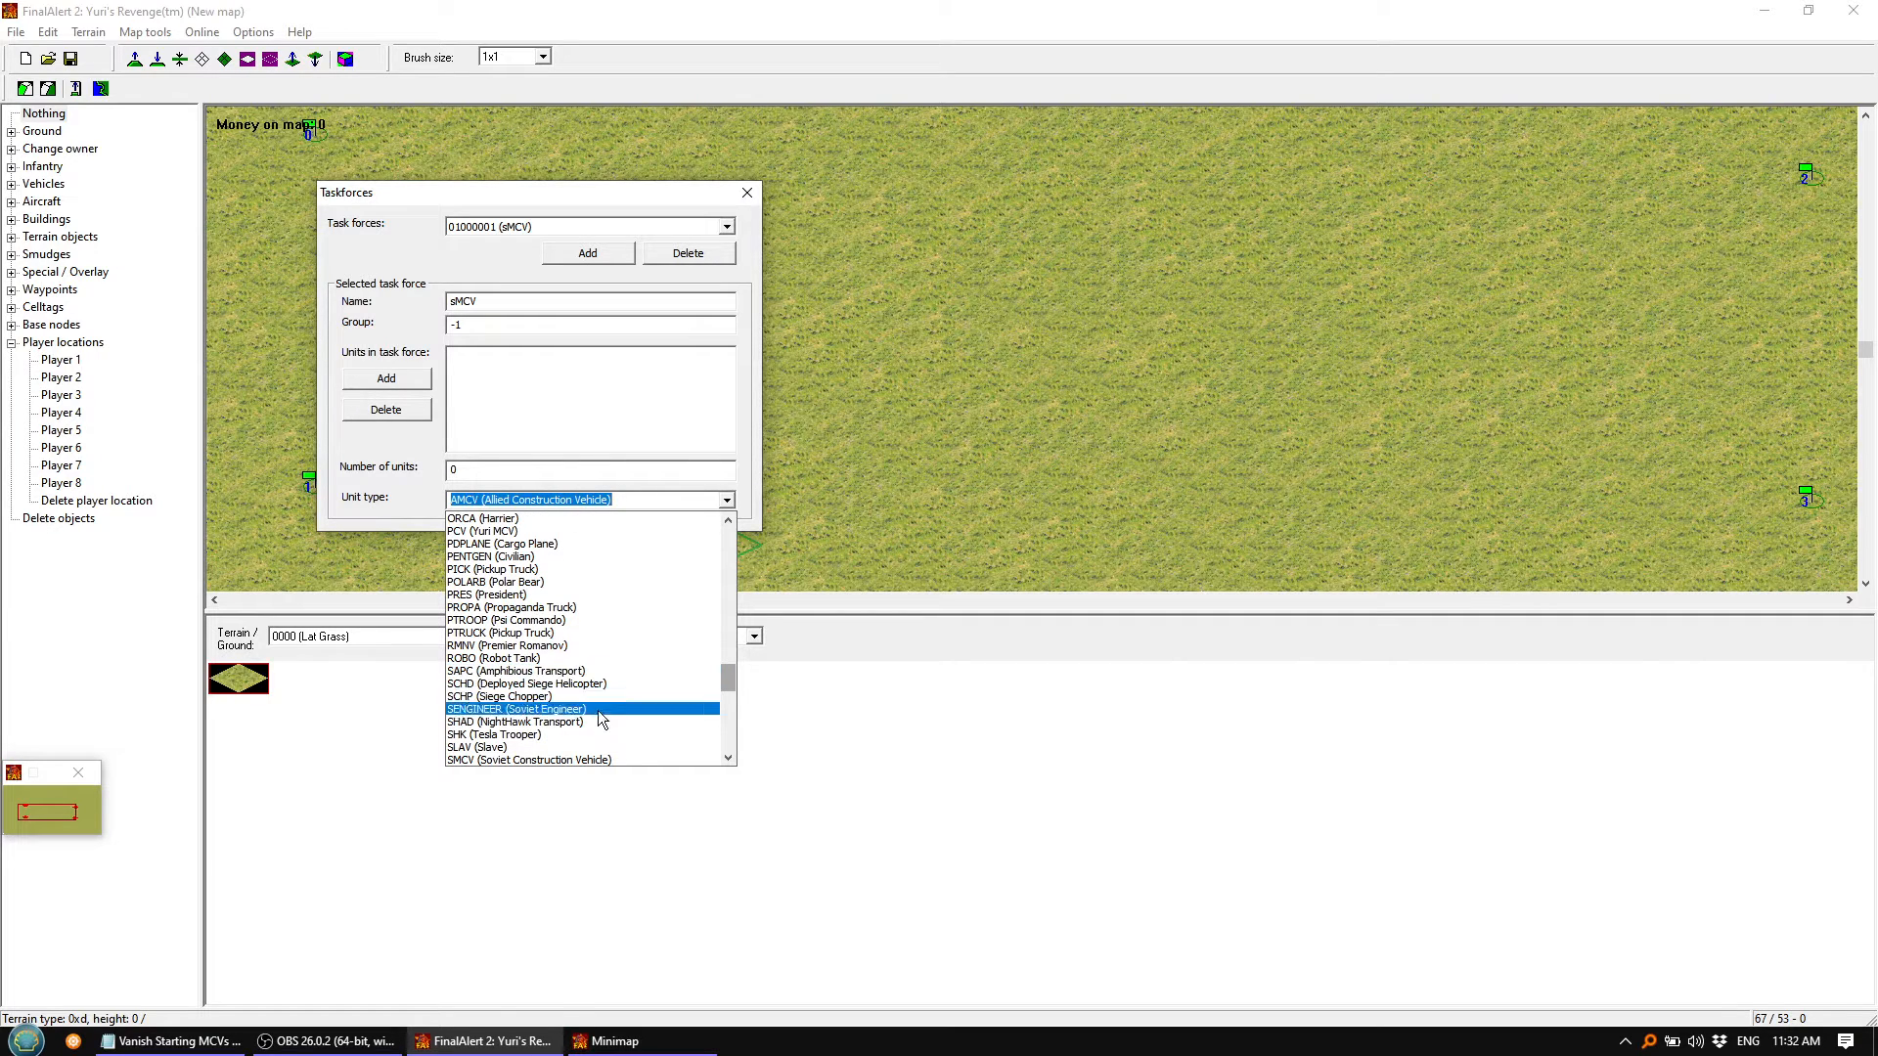
pyautogui.click(611, 758)
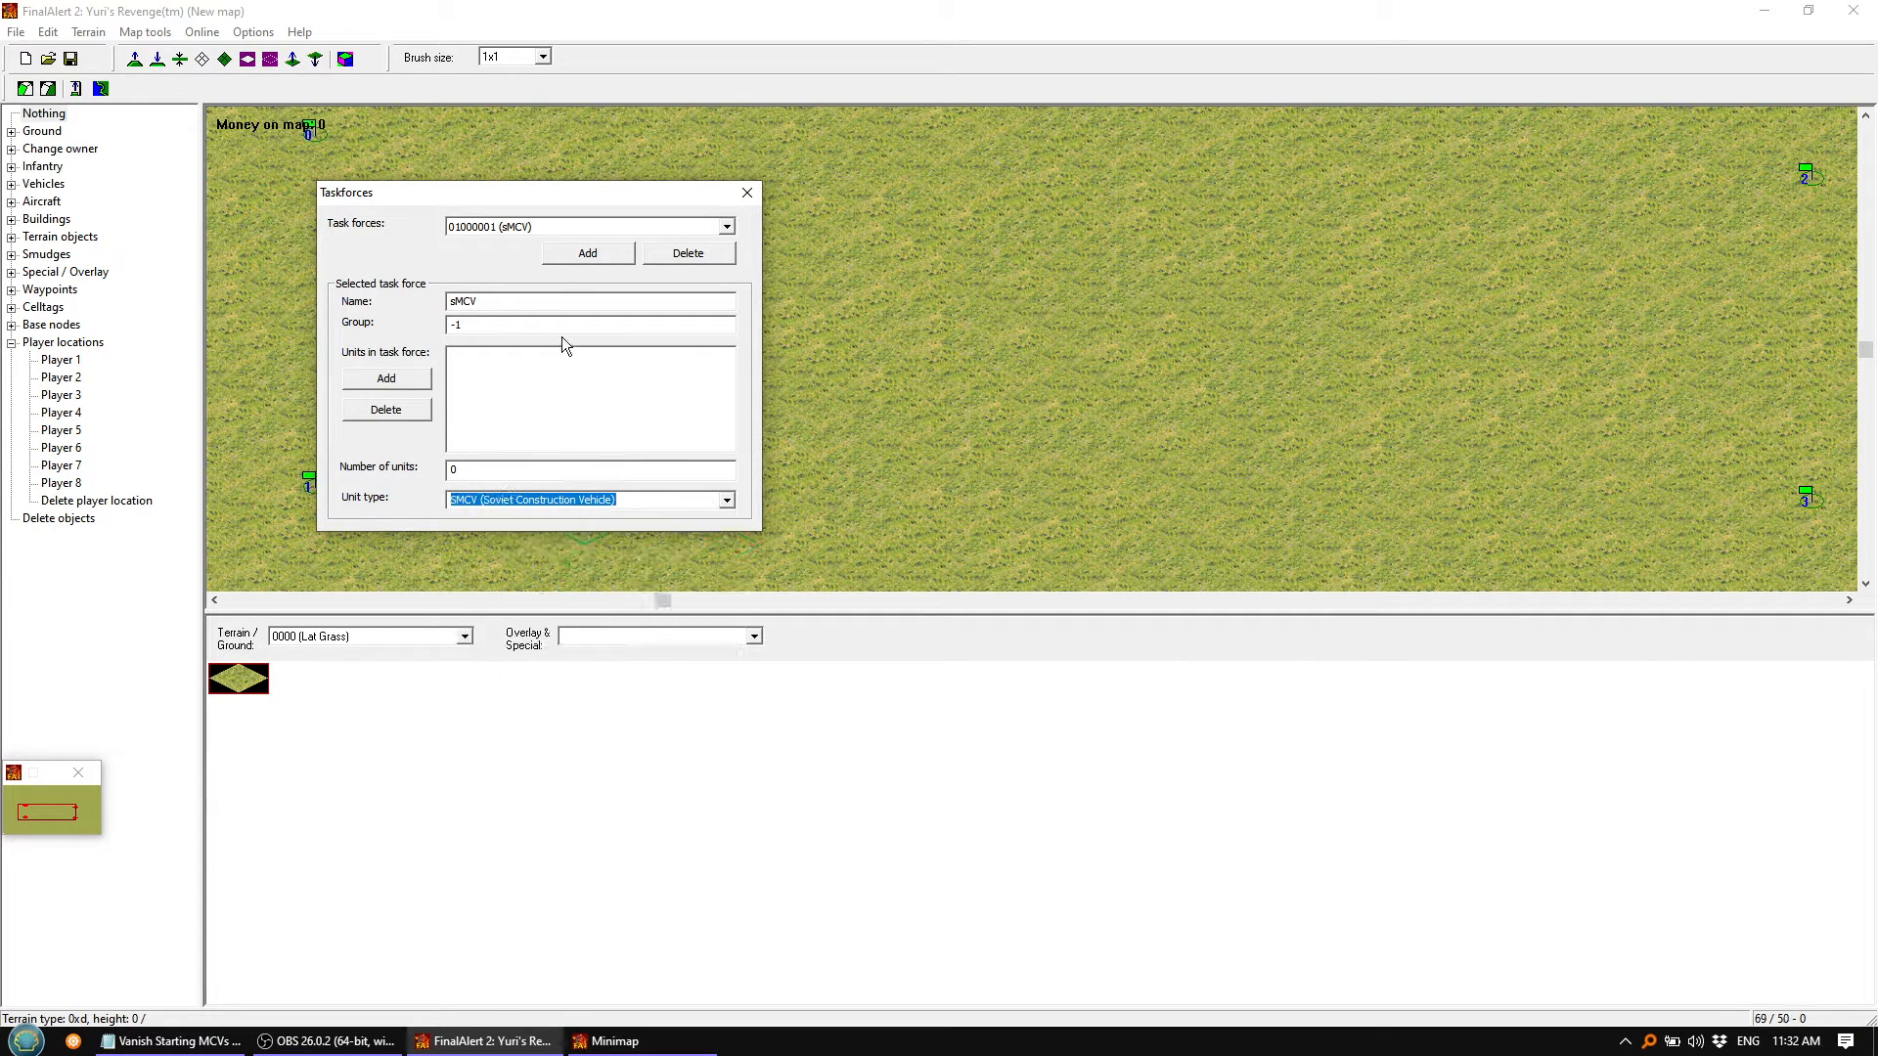
# Rename the third task force, 01000002, as yMCV
pyautogui.click(607, 227)
pyautogui.click(552, 271)
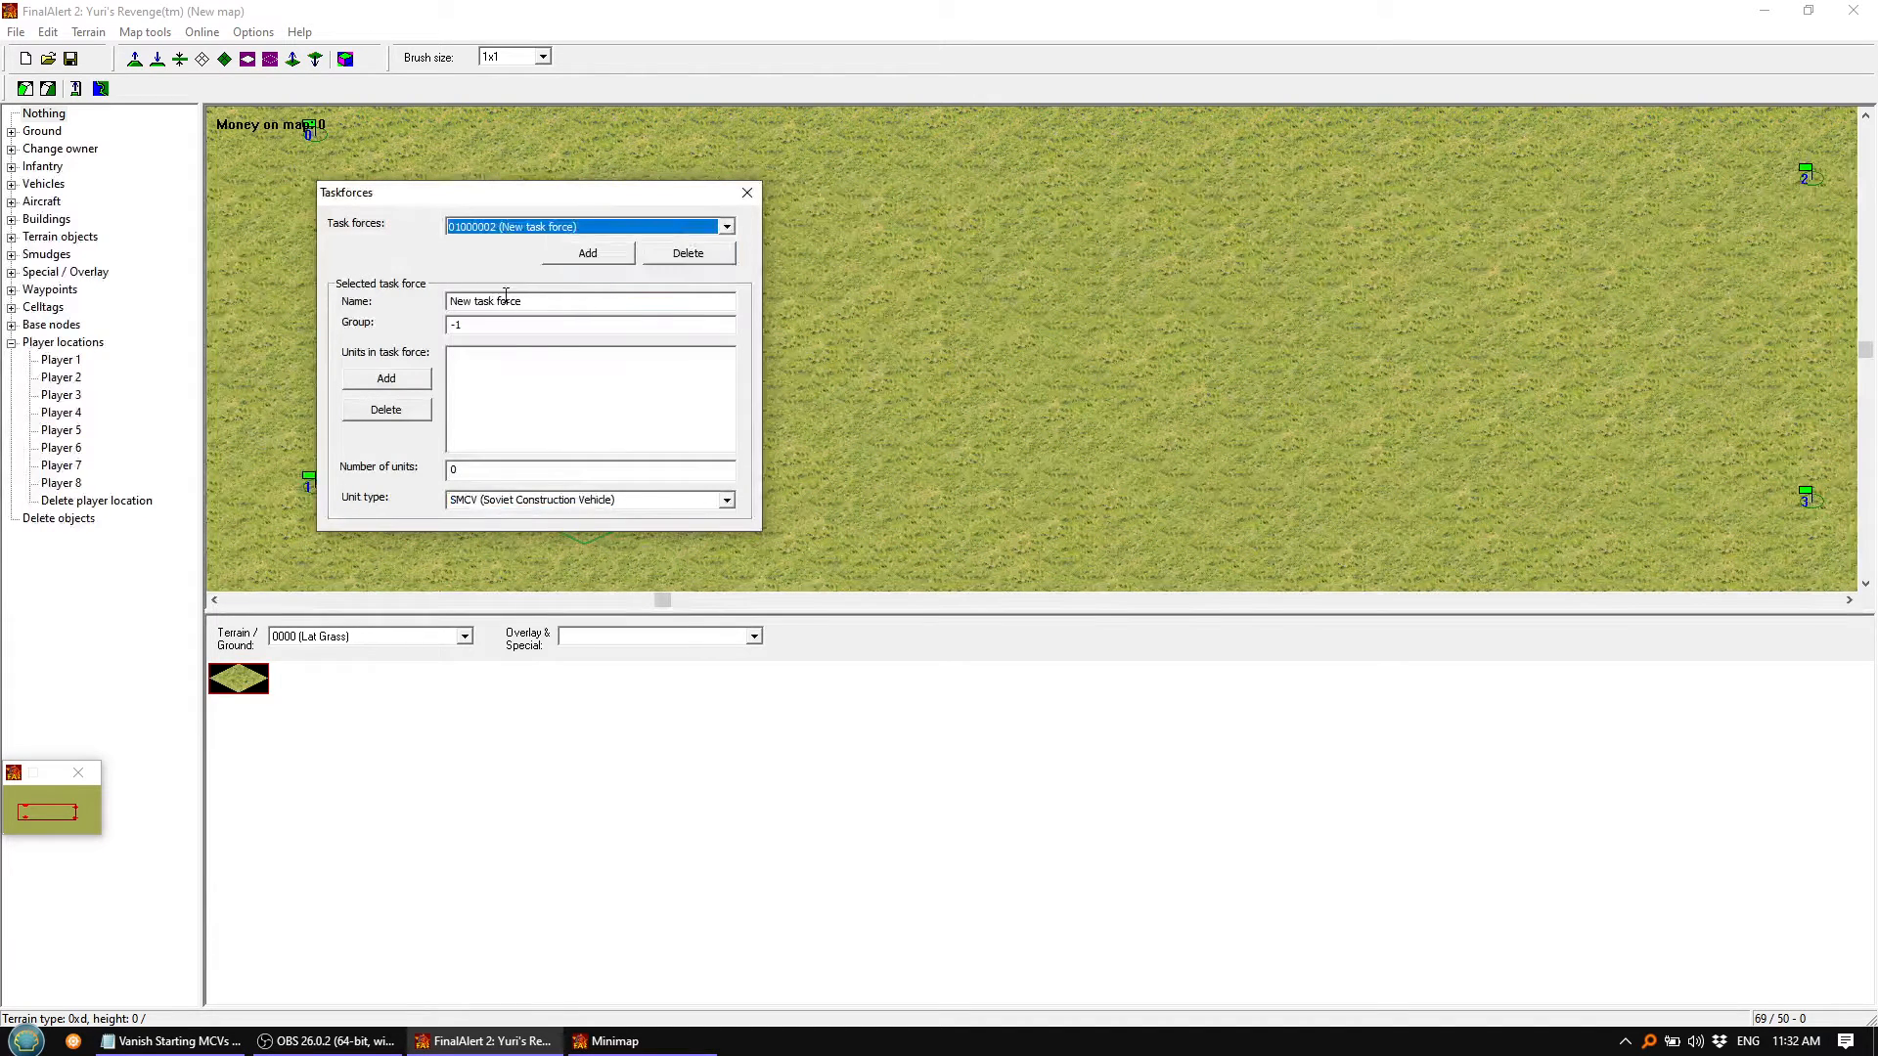
pyautogui.moveTo(548, 301); pyautogui.dragTo(372, 309)
pyautogui.write('y')
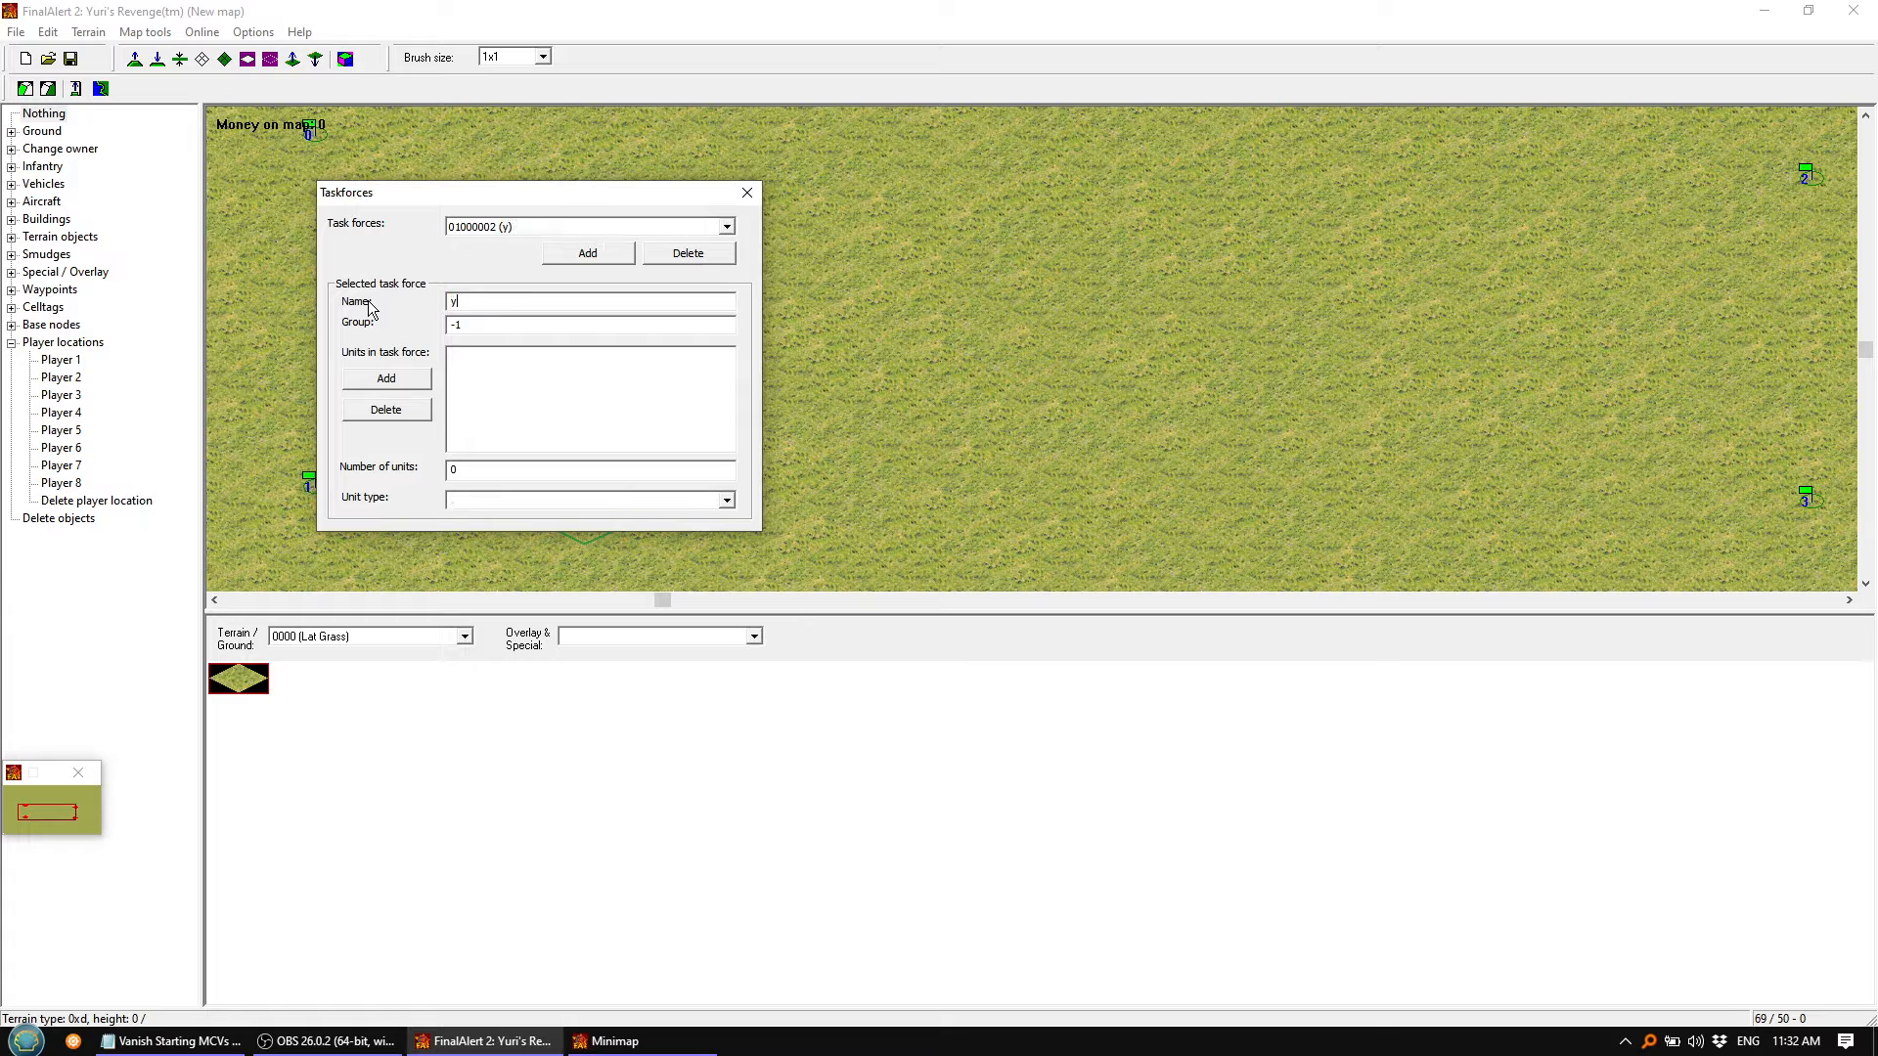
pyautogui.write('MCV')
# Add one unit to the yMCV task force and set its unit type to PCV (Yuri MCV)
pyautogui.click(418, 380)
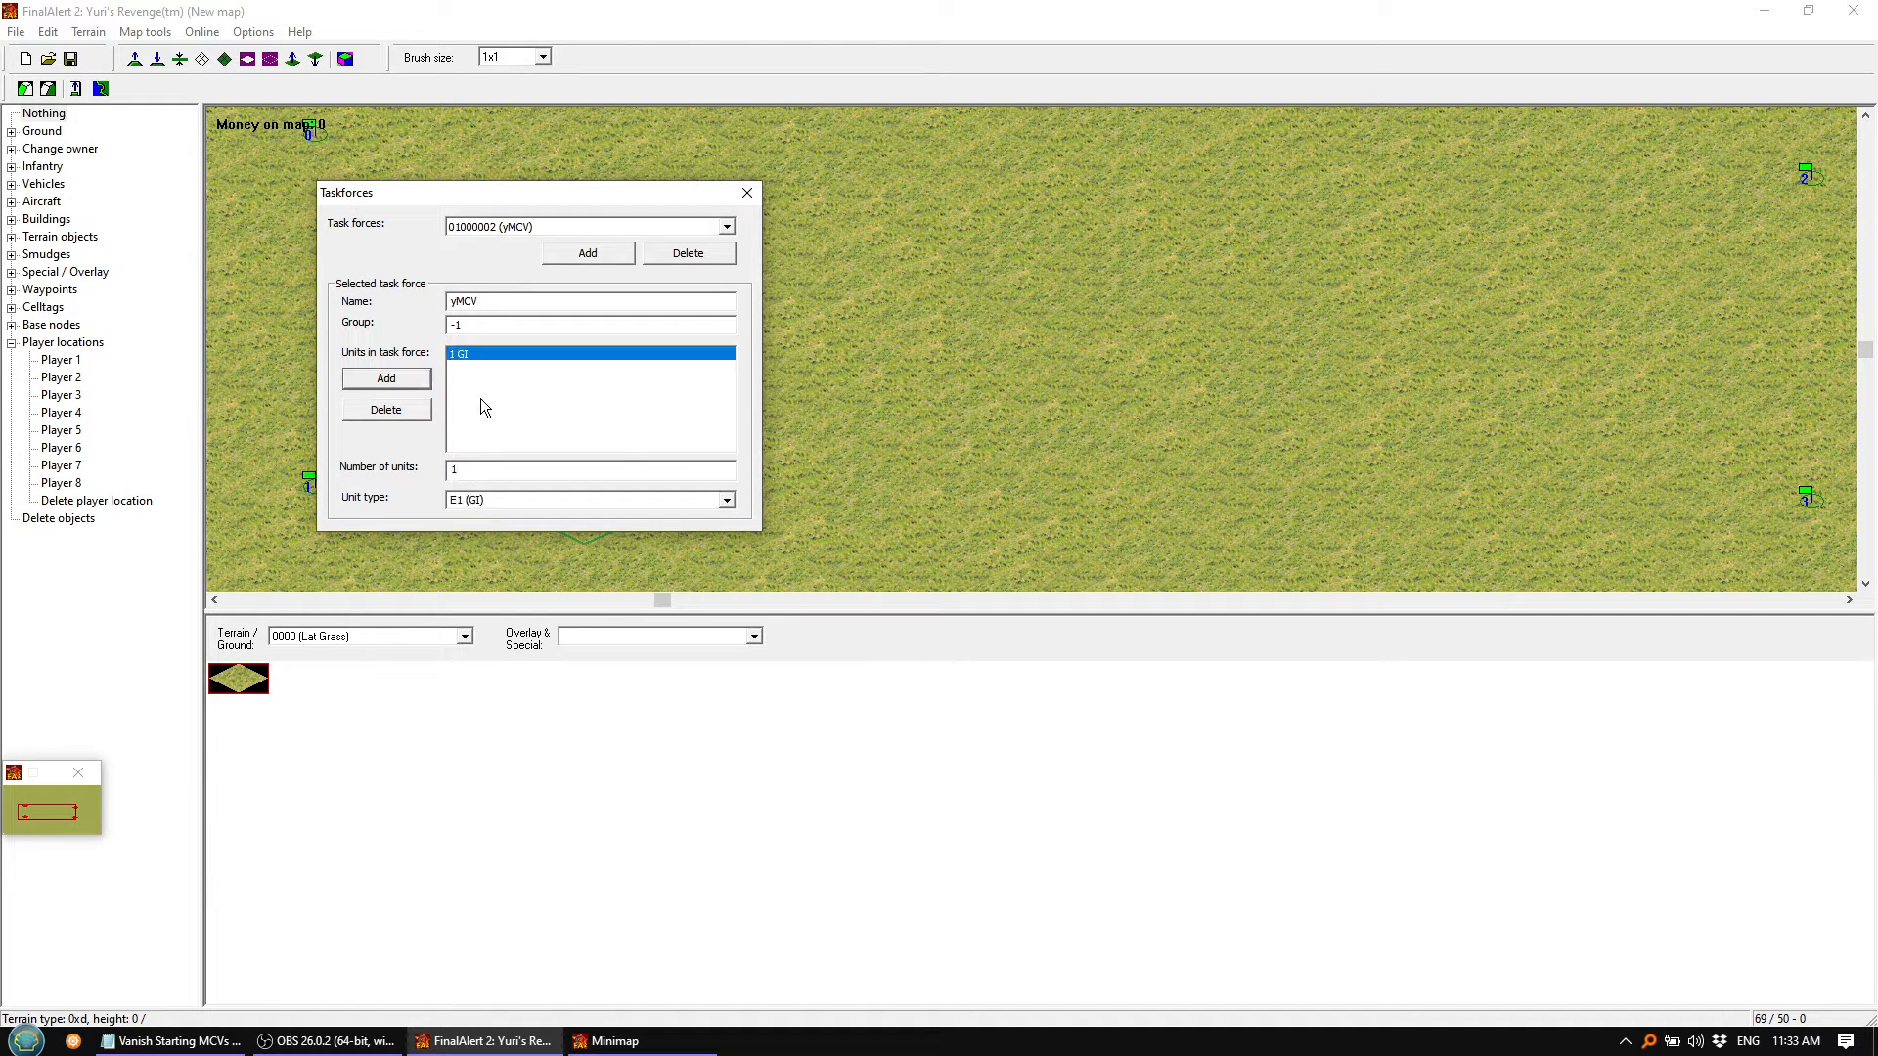
pyautogui.click(726, 501)
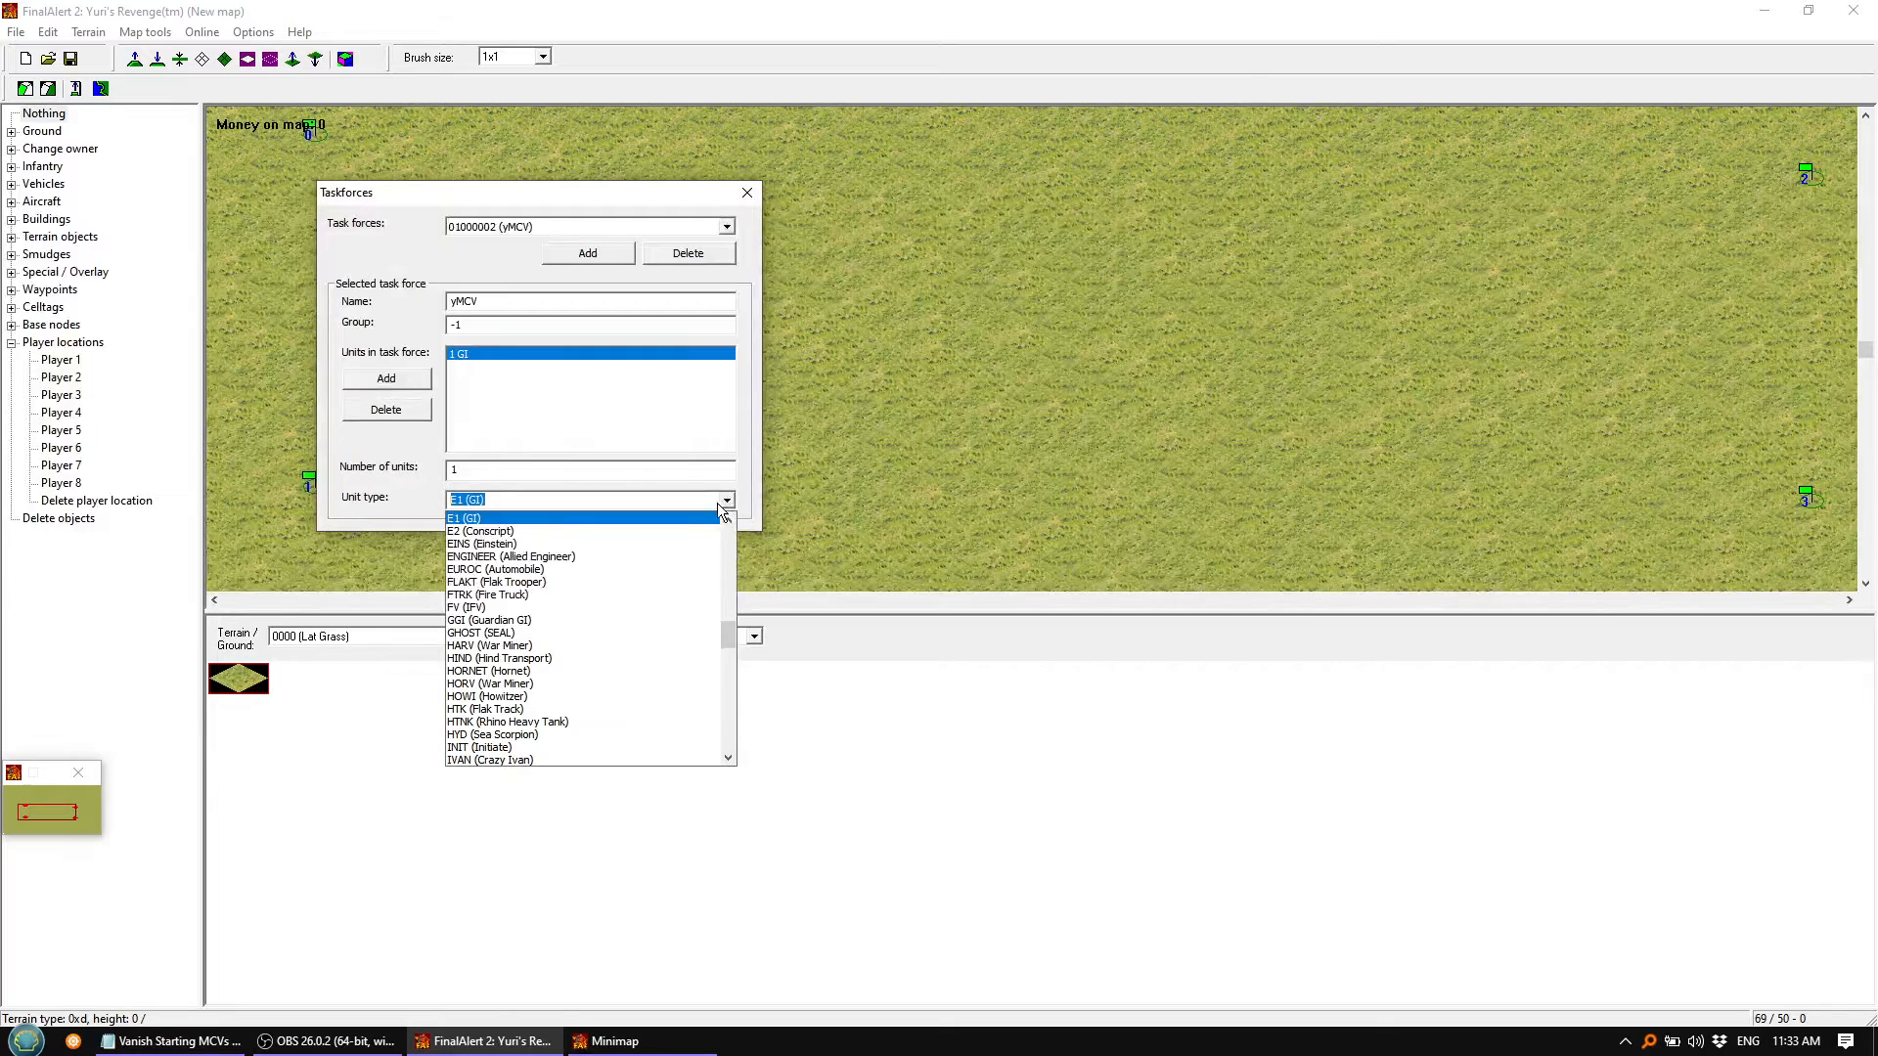
pyautogui.moveTo(728, 646); pyautogui.dragTo(728, 680)
pyautogui.click(526, 541)
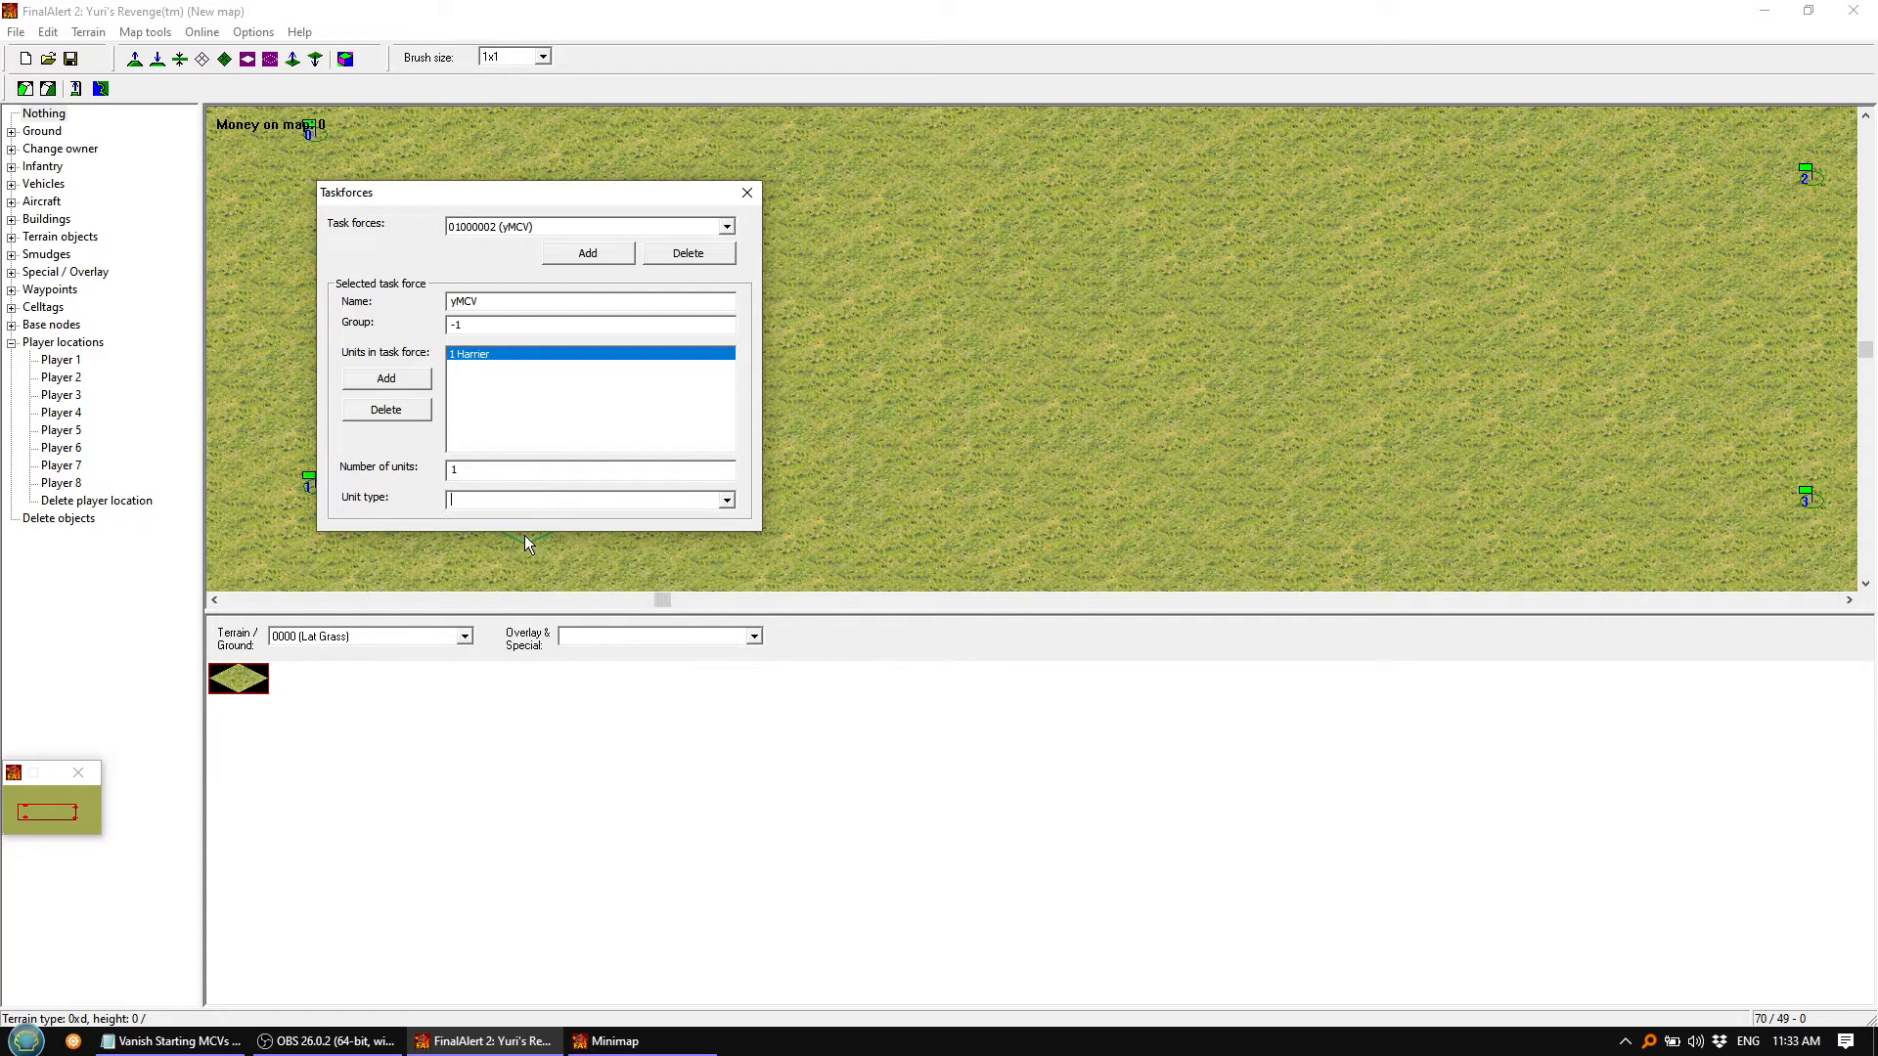
pyautogui.click(727, 500)
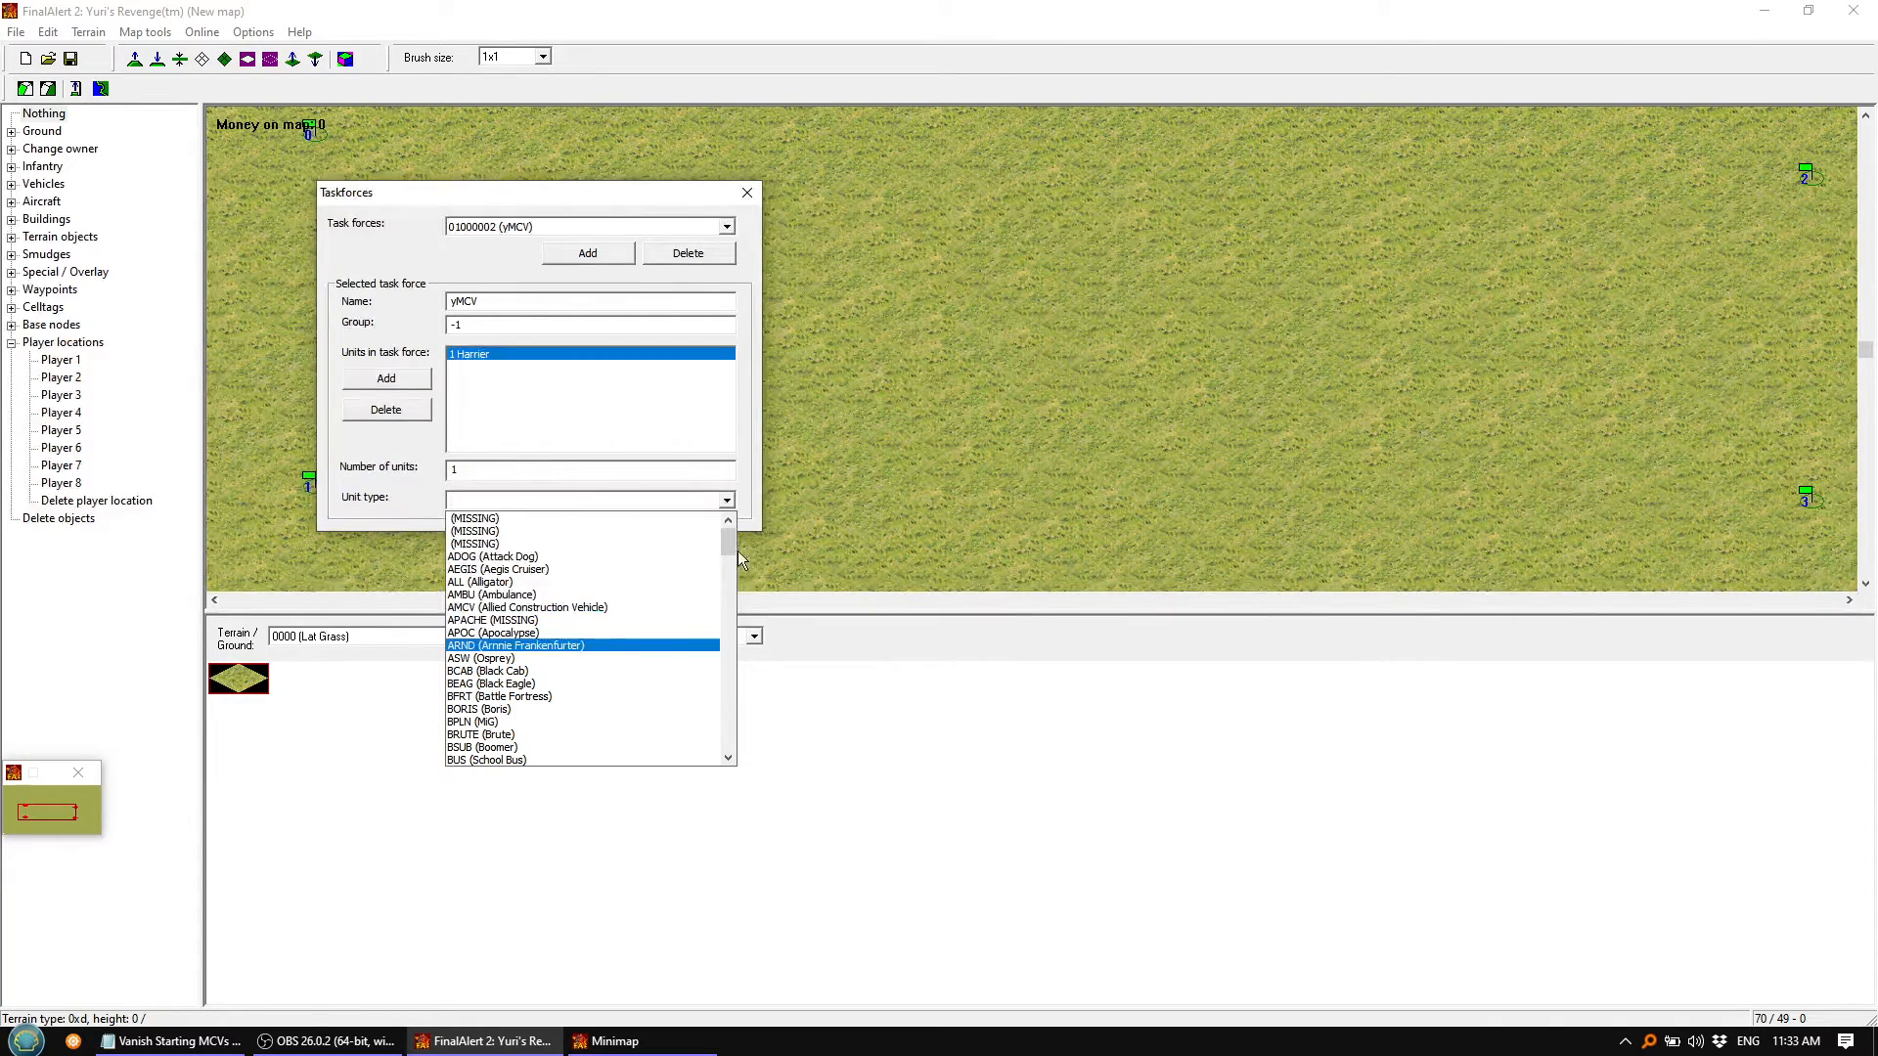
pyautogui.moveTo(728, 549); pyautogui.dragTo(724, 671)
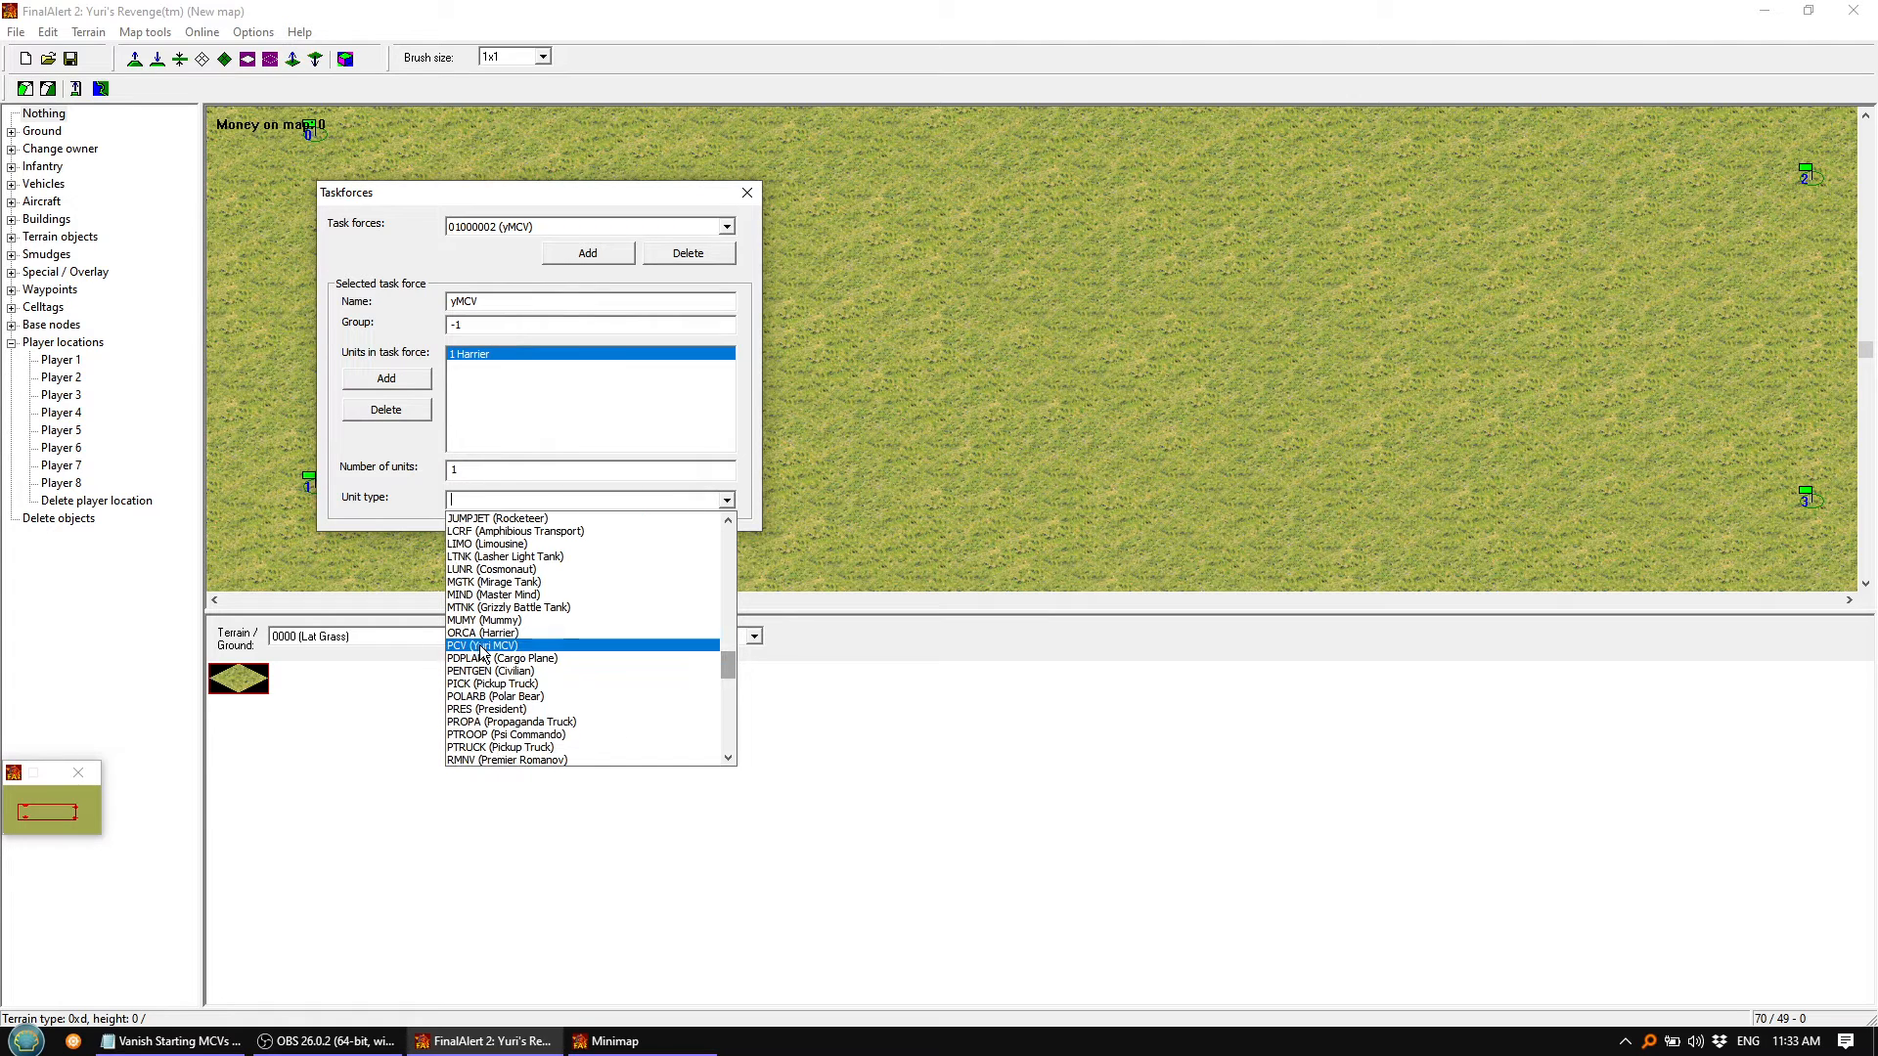
pyautogui.click(548, 647)
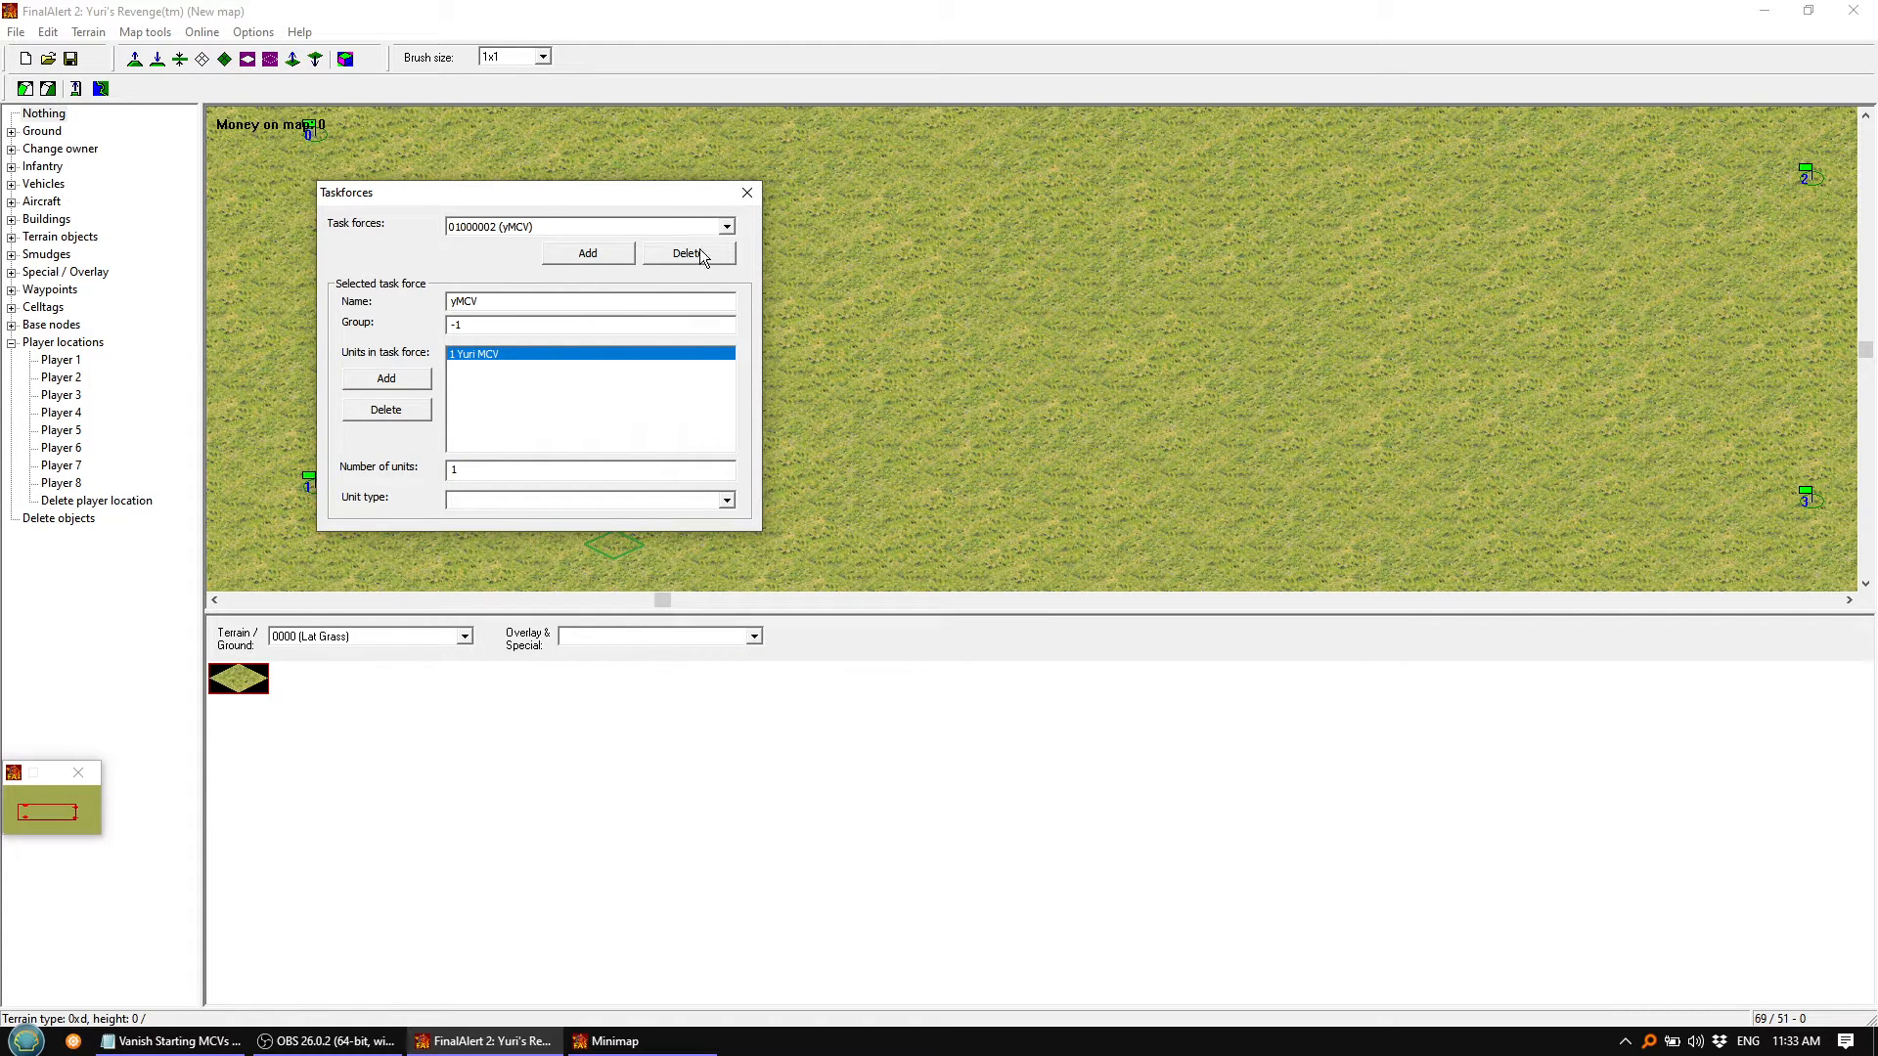
pyautogui.click(727, 226)
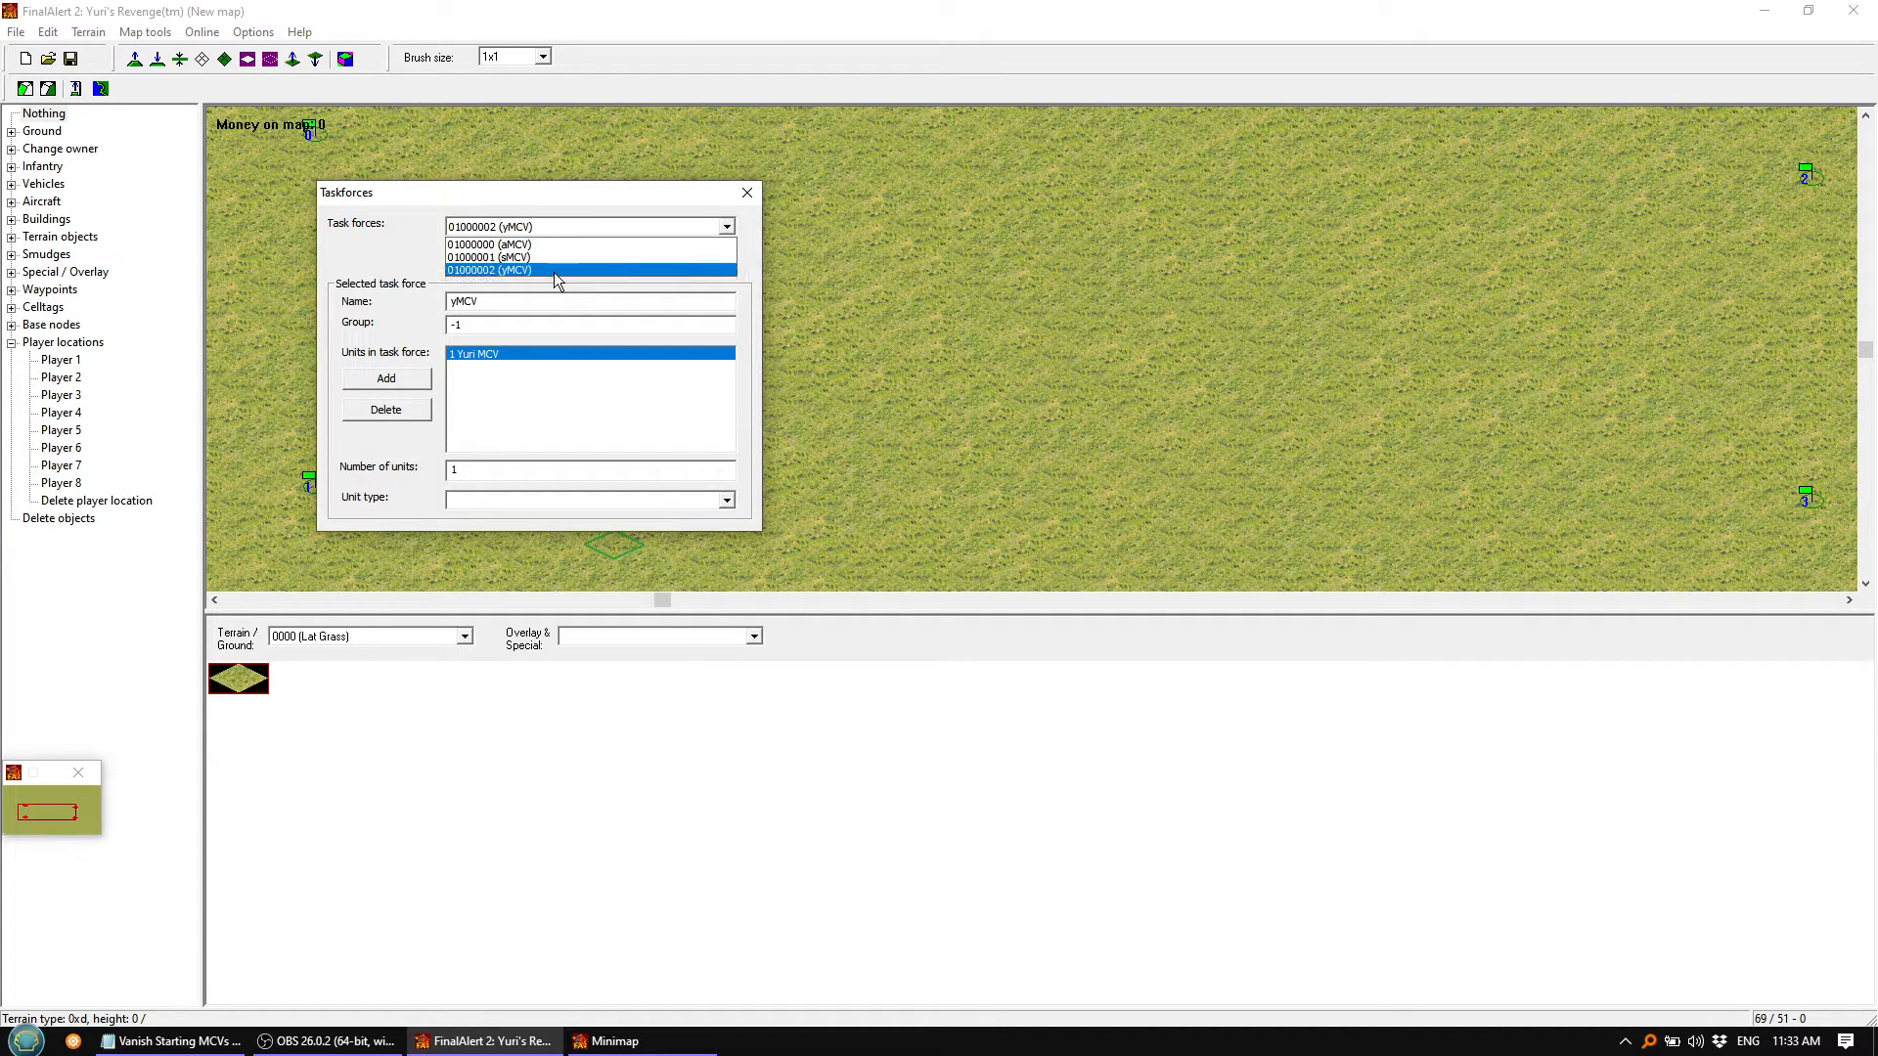
pyautogui.click(391, 246)
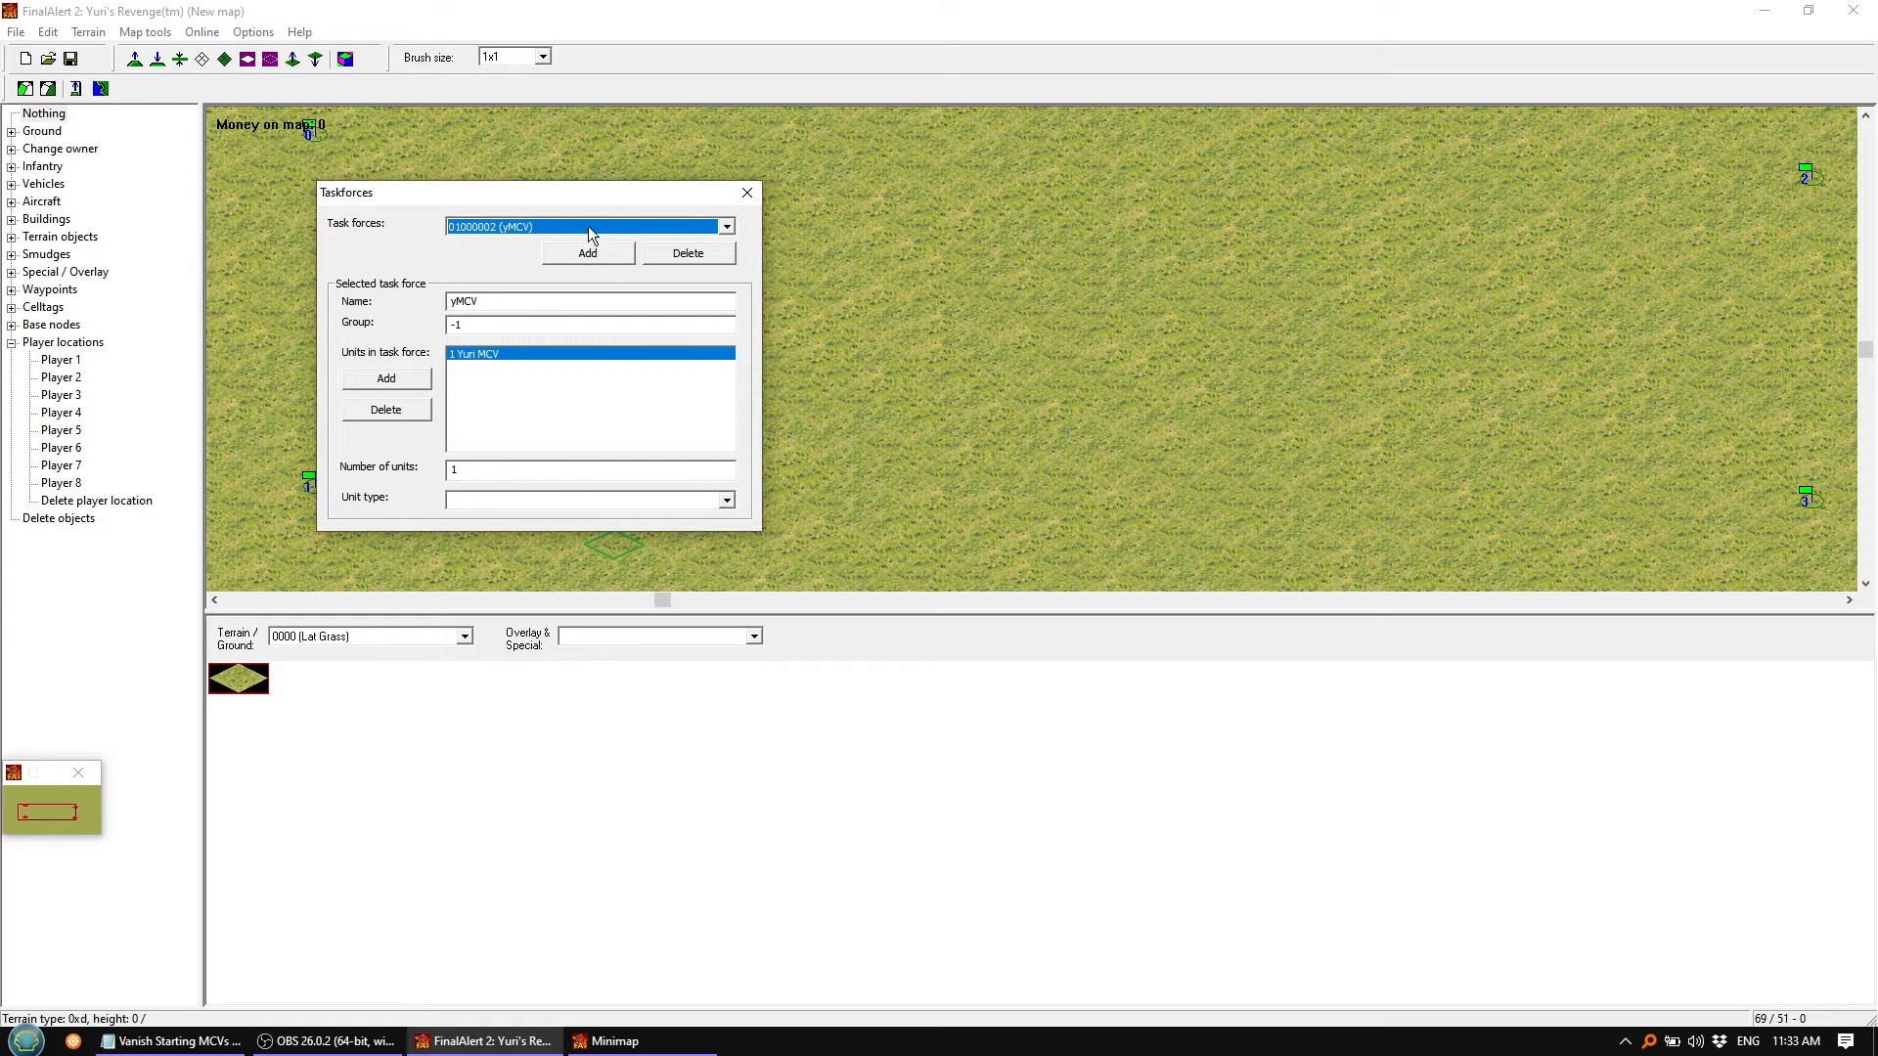
# Close the task forces and add a new script named VanishMCVs
pyautogui.click(747, 193)
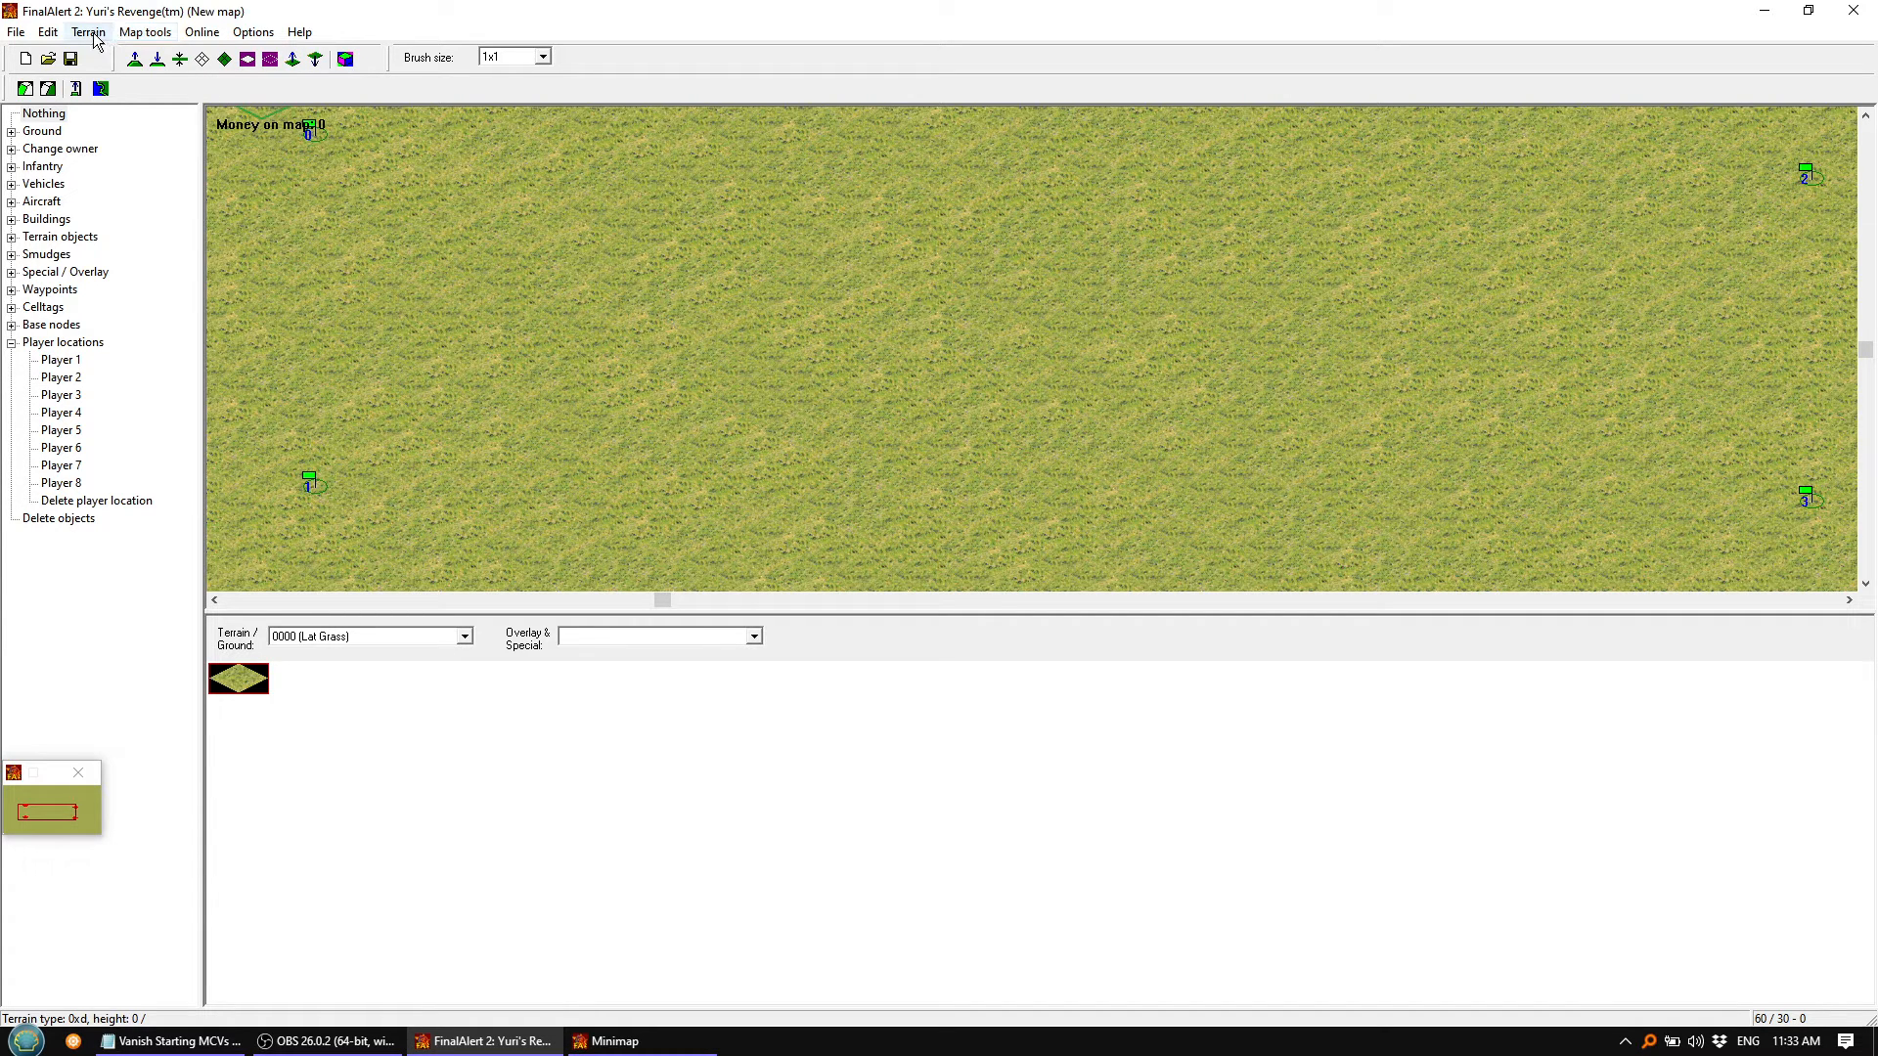
pyautogui.click(49, 33)
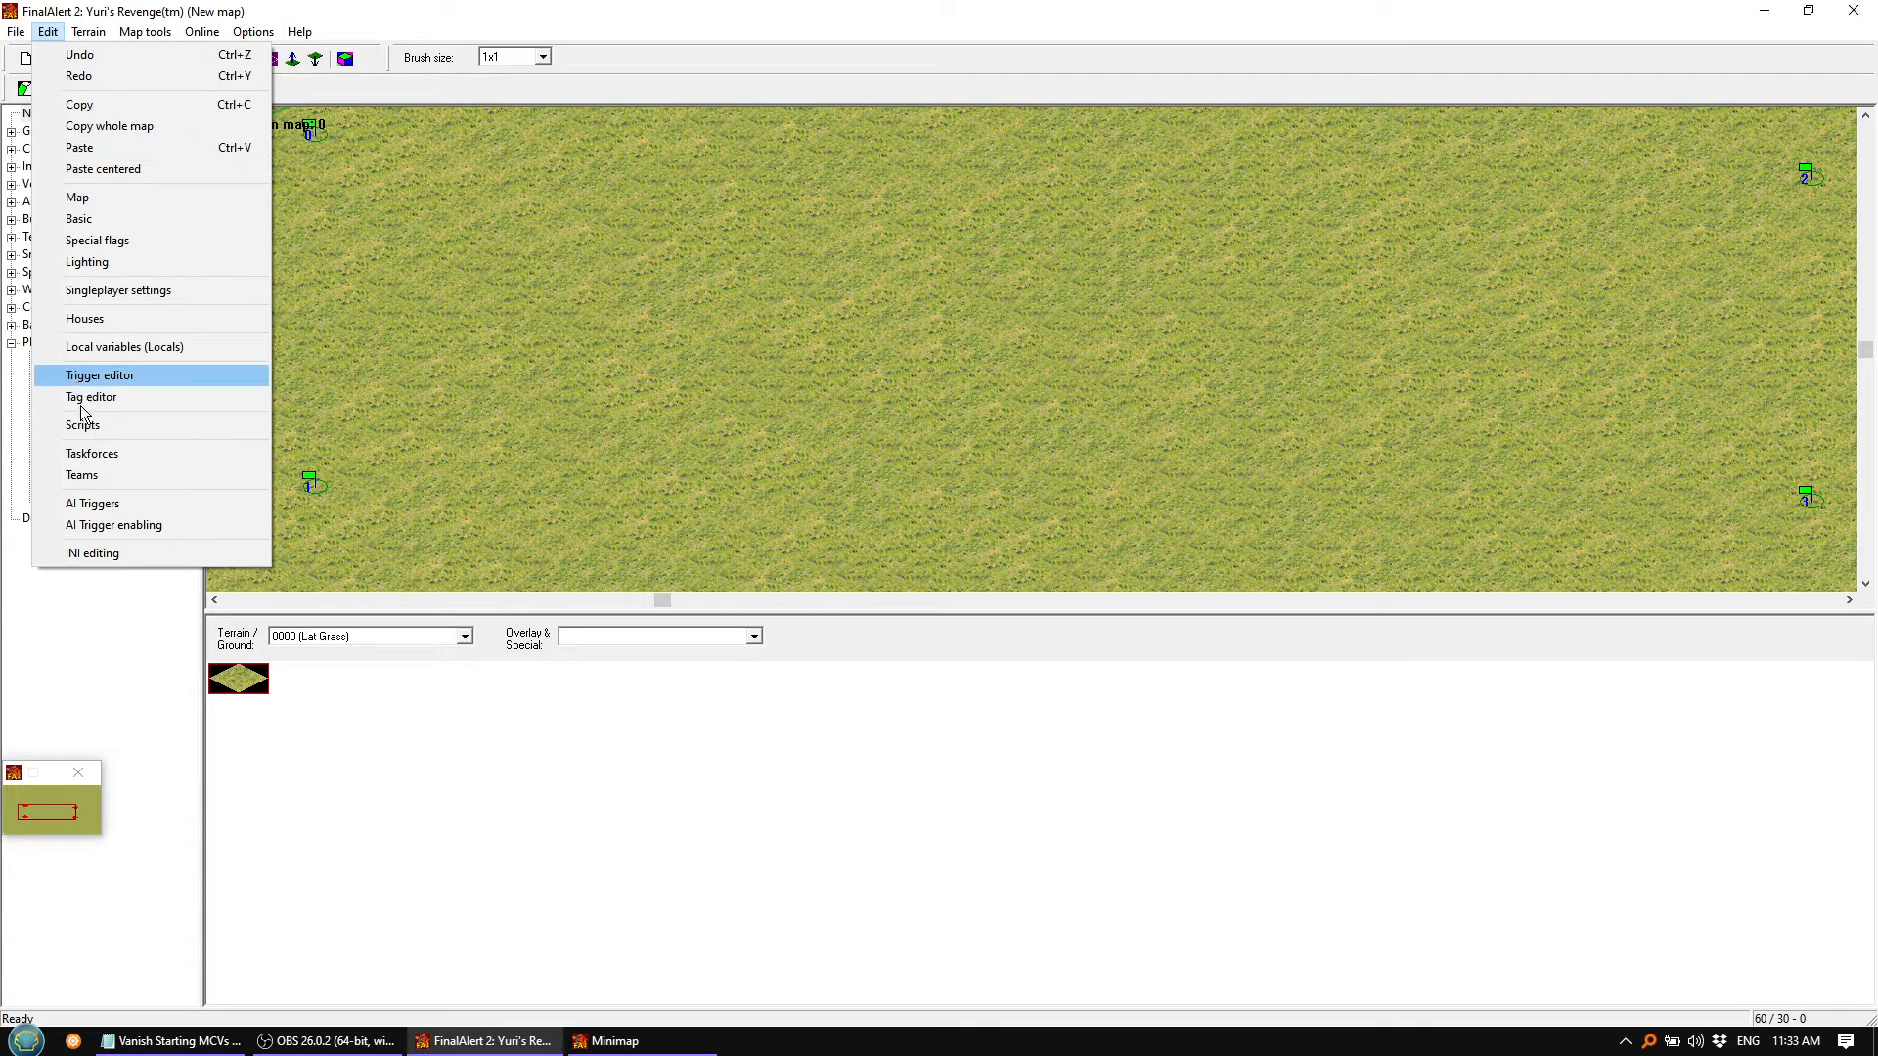
pyautogui.click(107, 424)
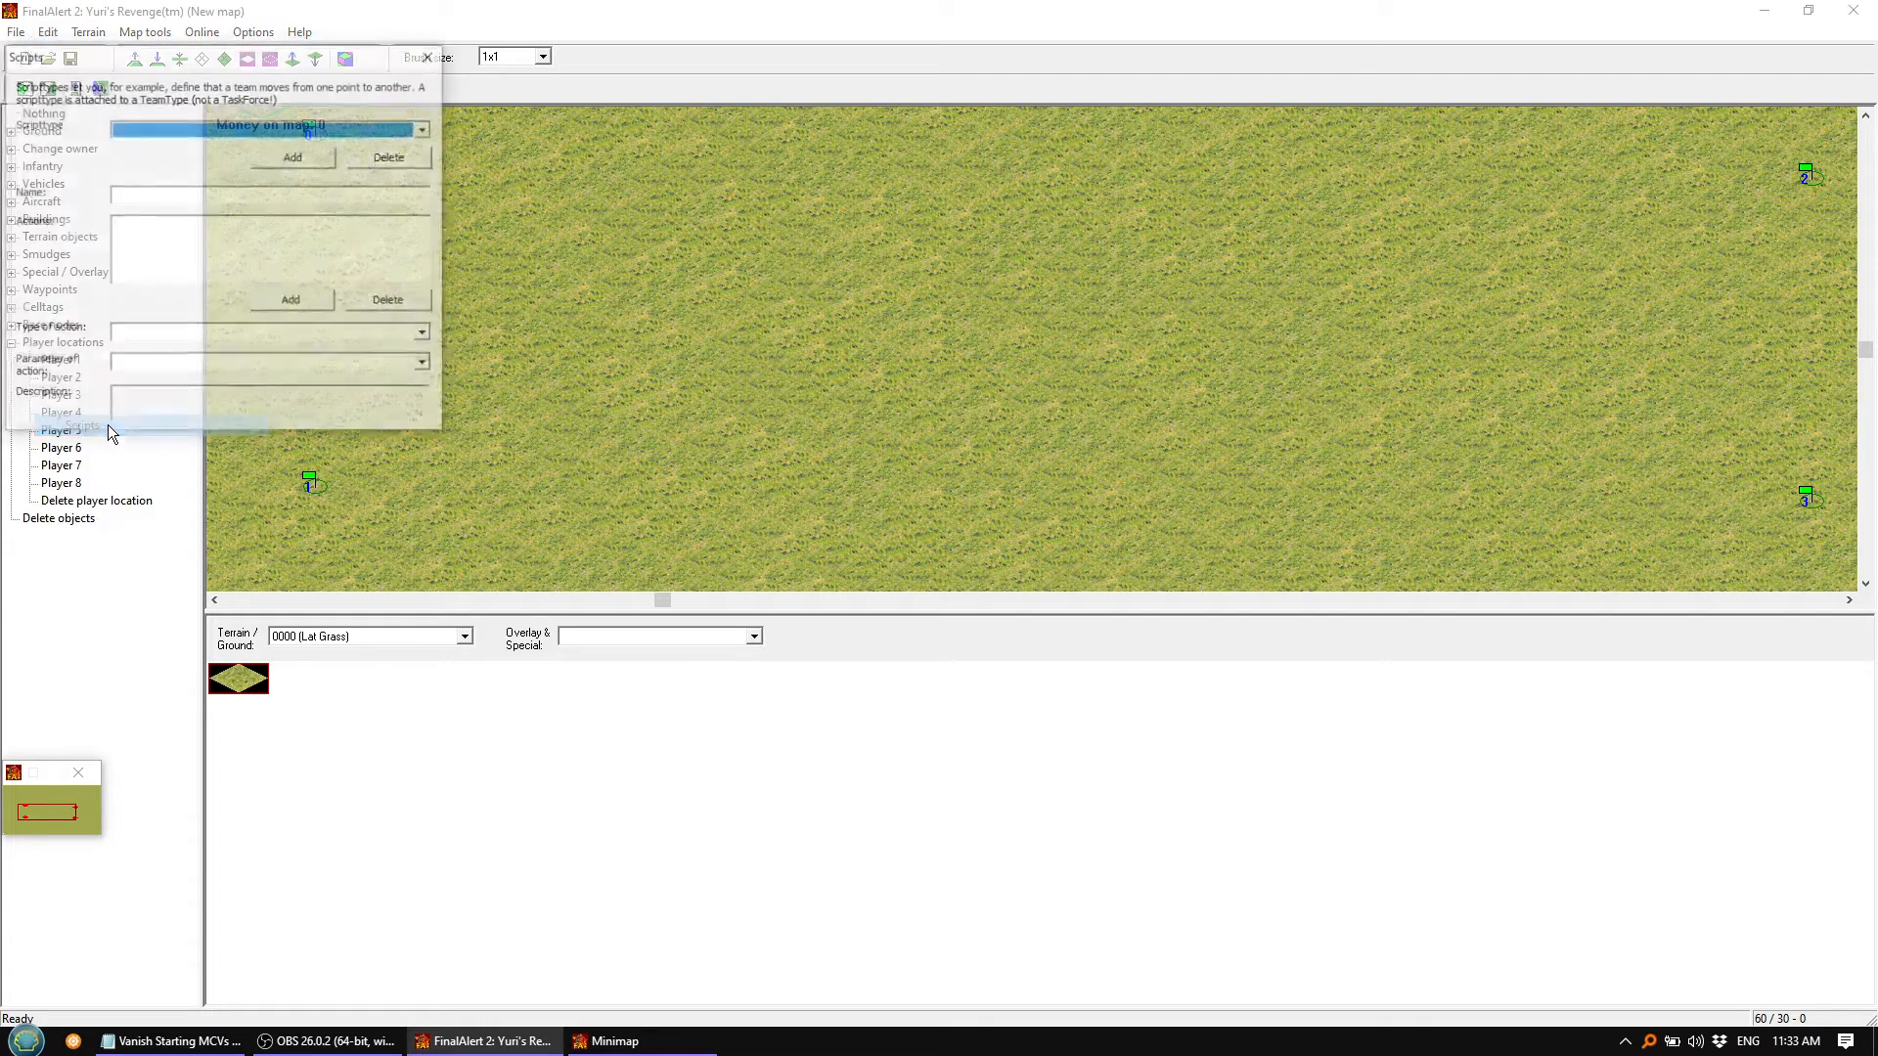
pyautogui.click(307, 162)
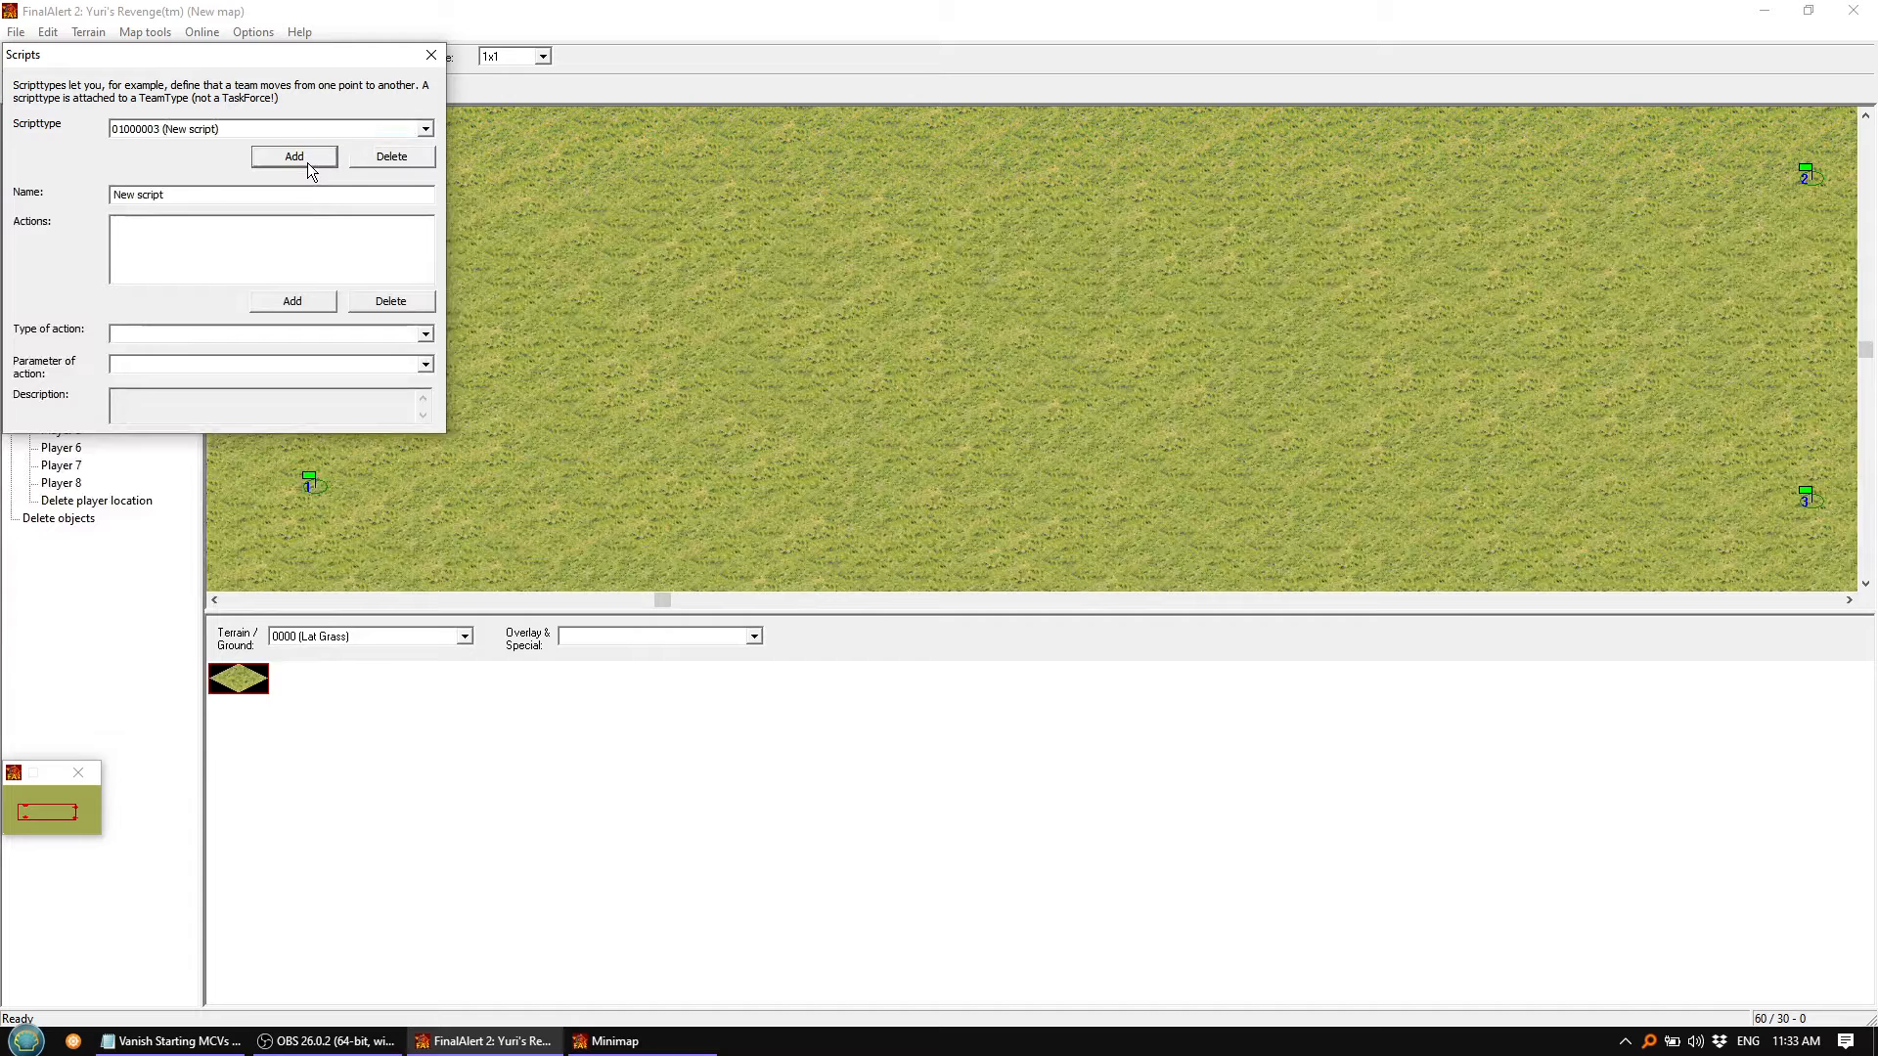
pyautogui.moveTo(196, 193); pyautogui.dragTo(10, 185)
pyautogui.write('VanishMCVs')
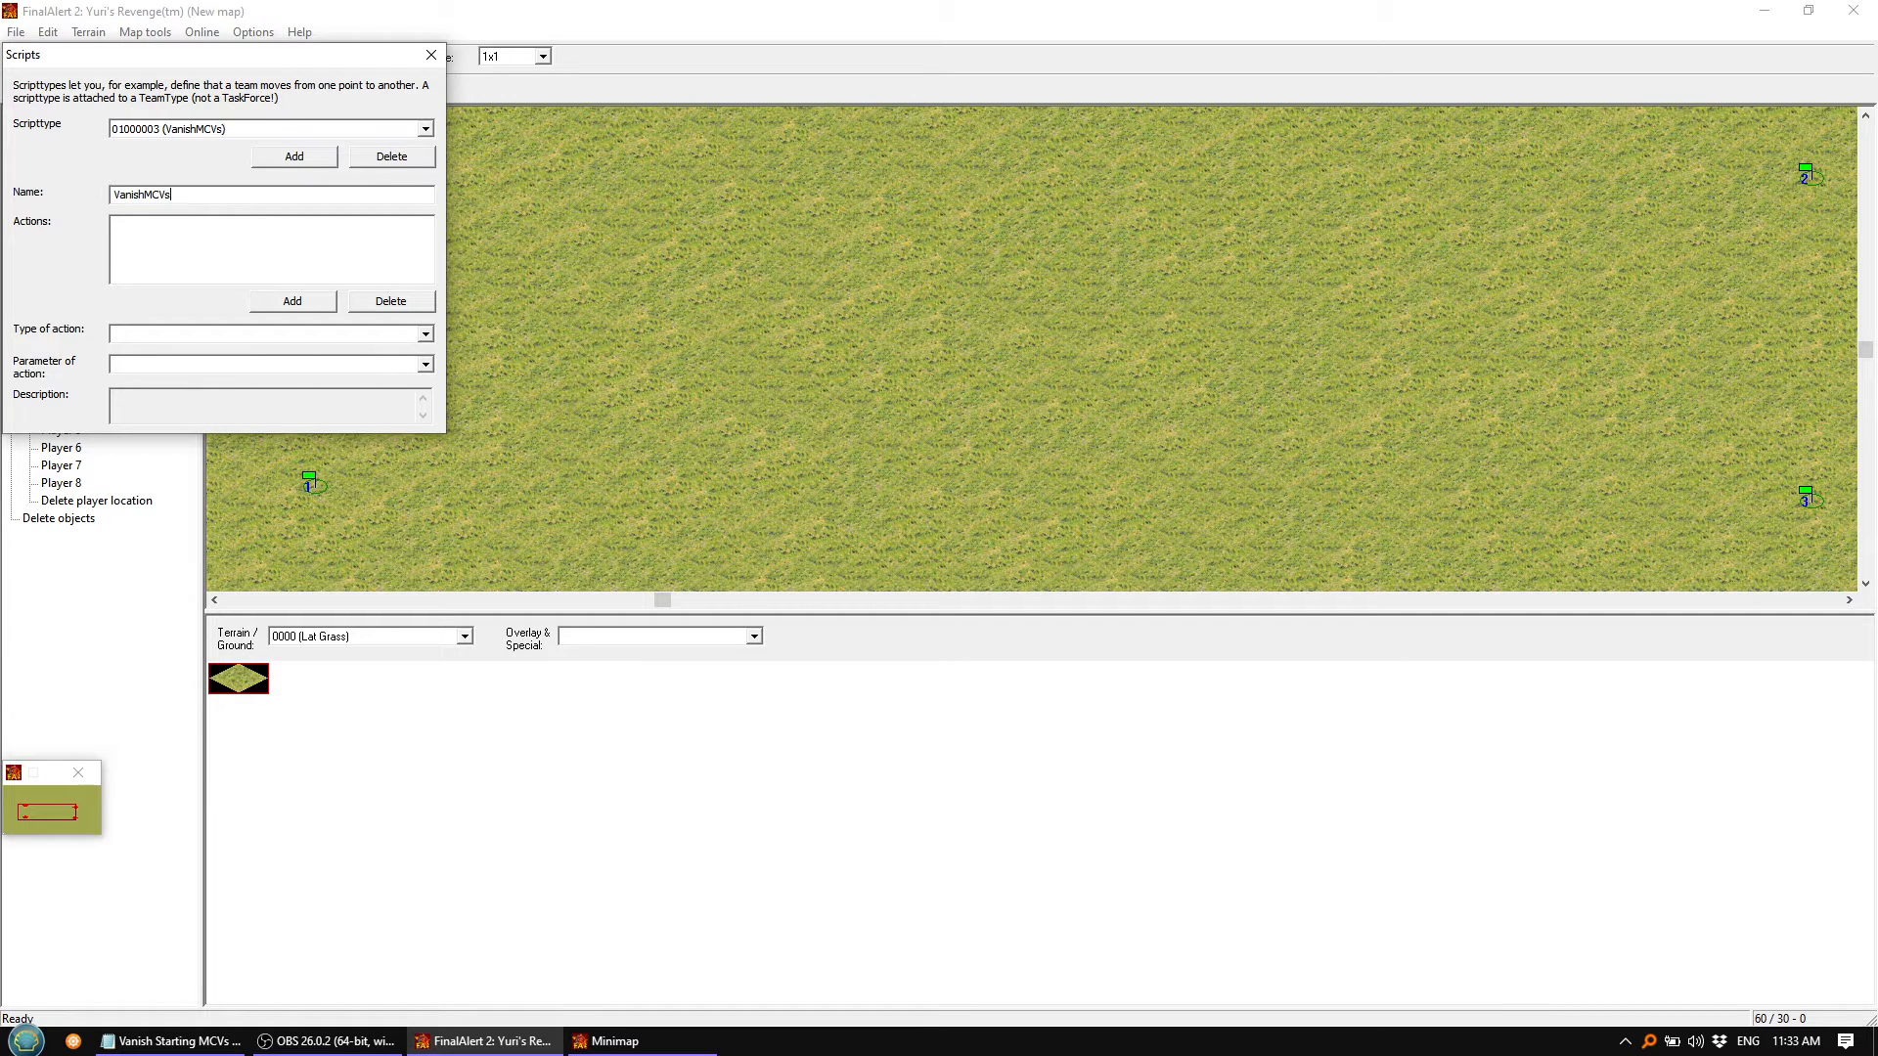
# Add one action to the VanishMCVs script, set its type to Delete team members, and close the scripts dialog
pyautogui.click(319, 301)
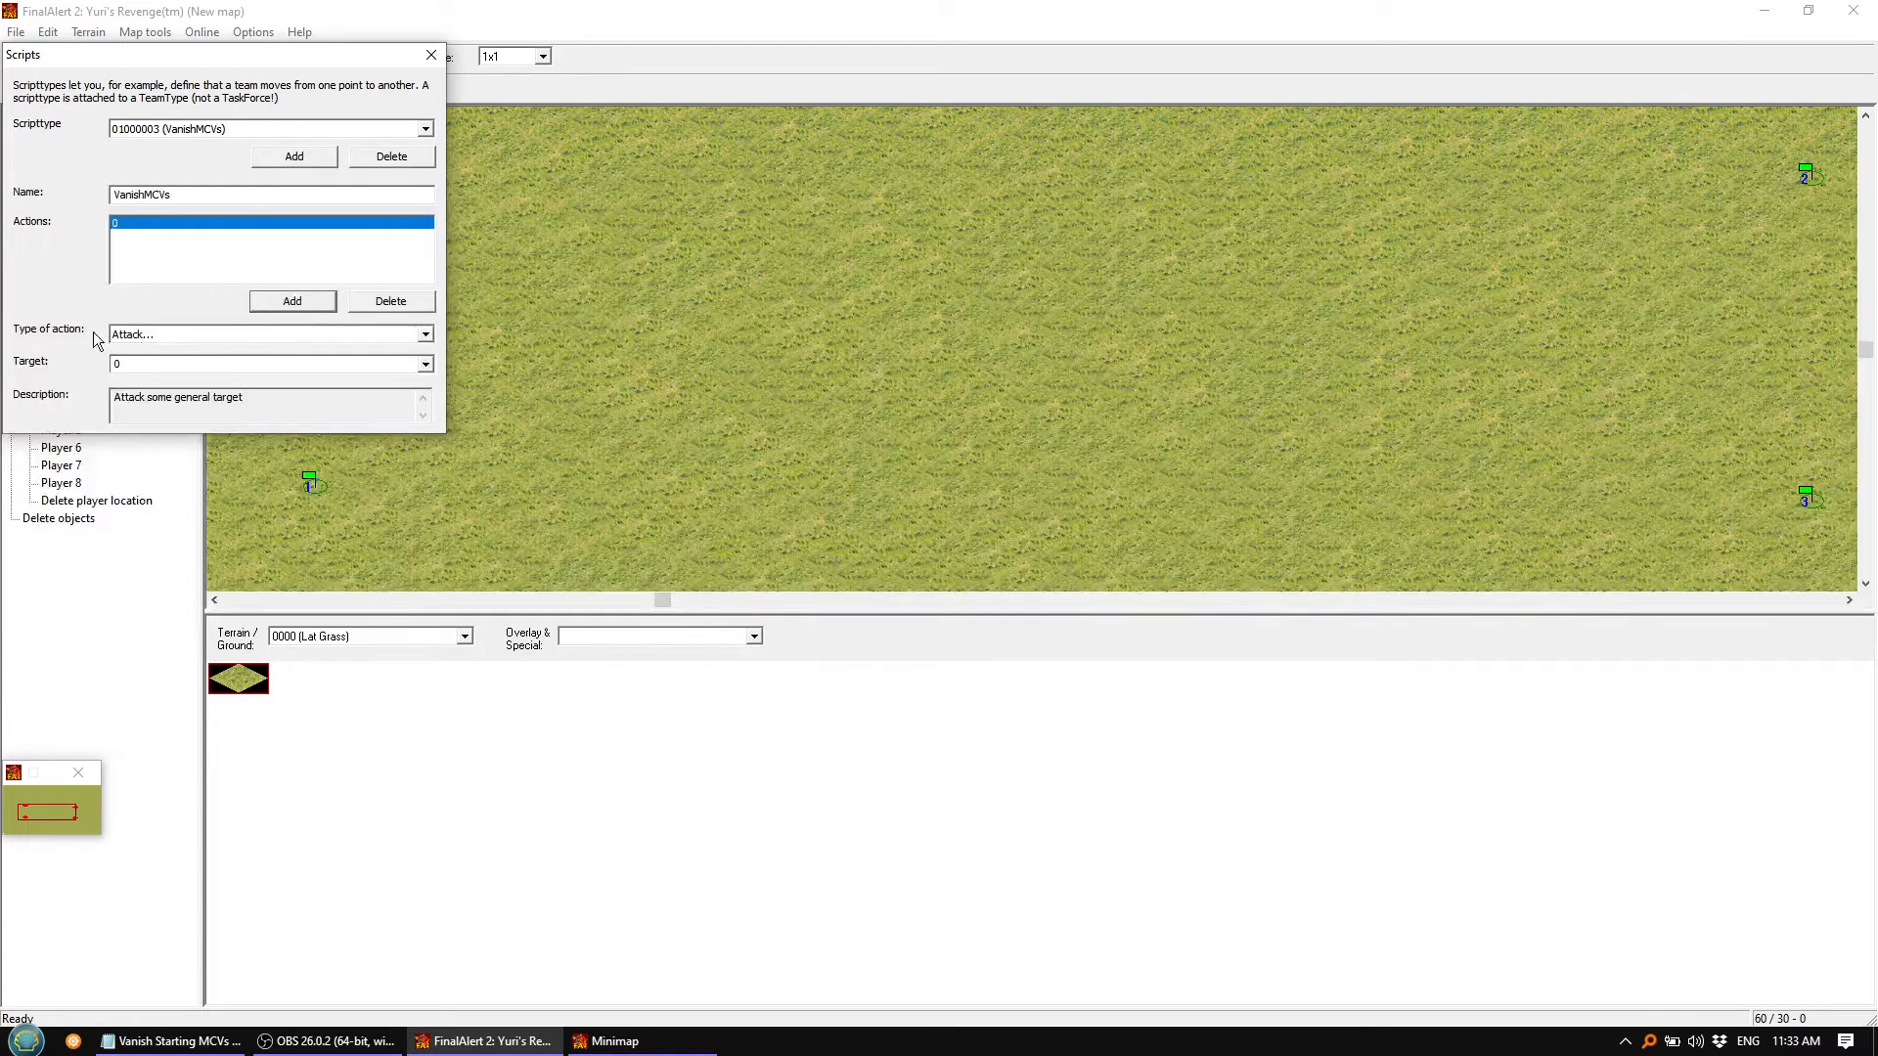
pyautogui.click(426, 337)
pyautogui.moveTo(425, 393); pyautogui.dragTo(436, 473)
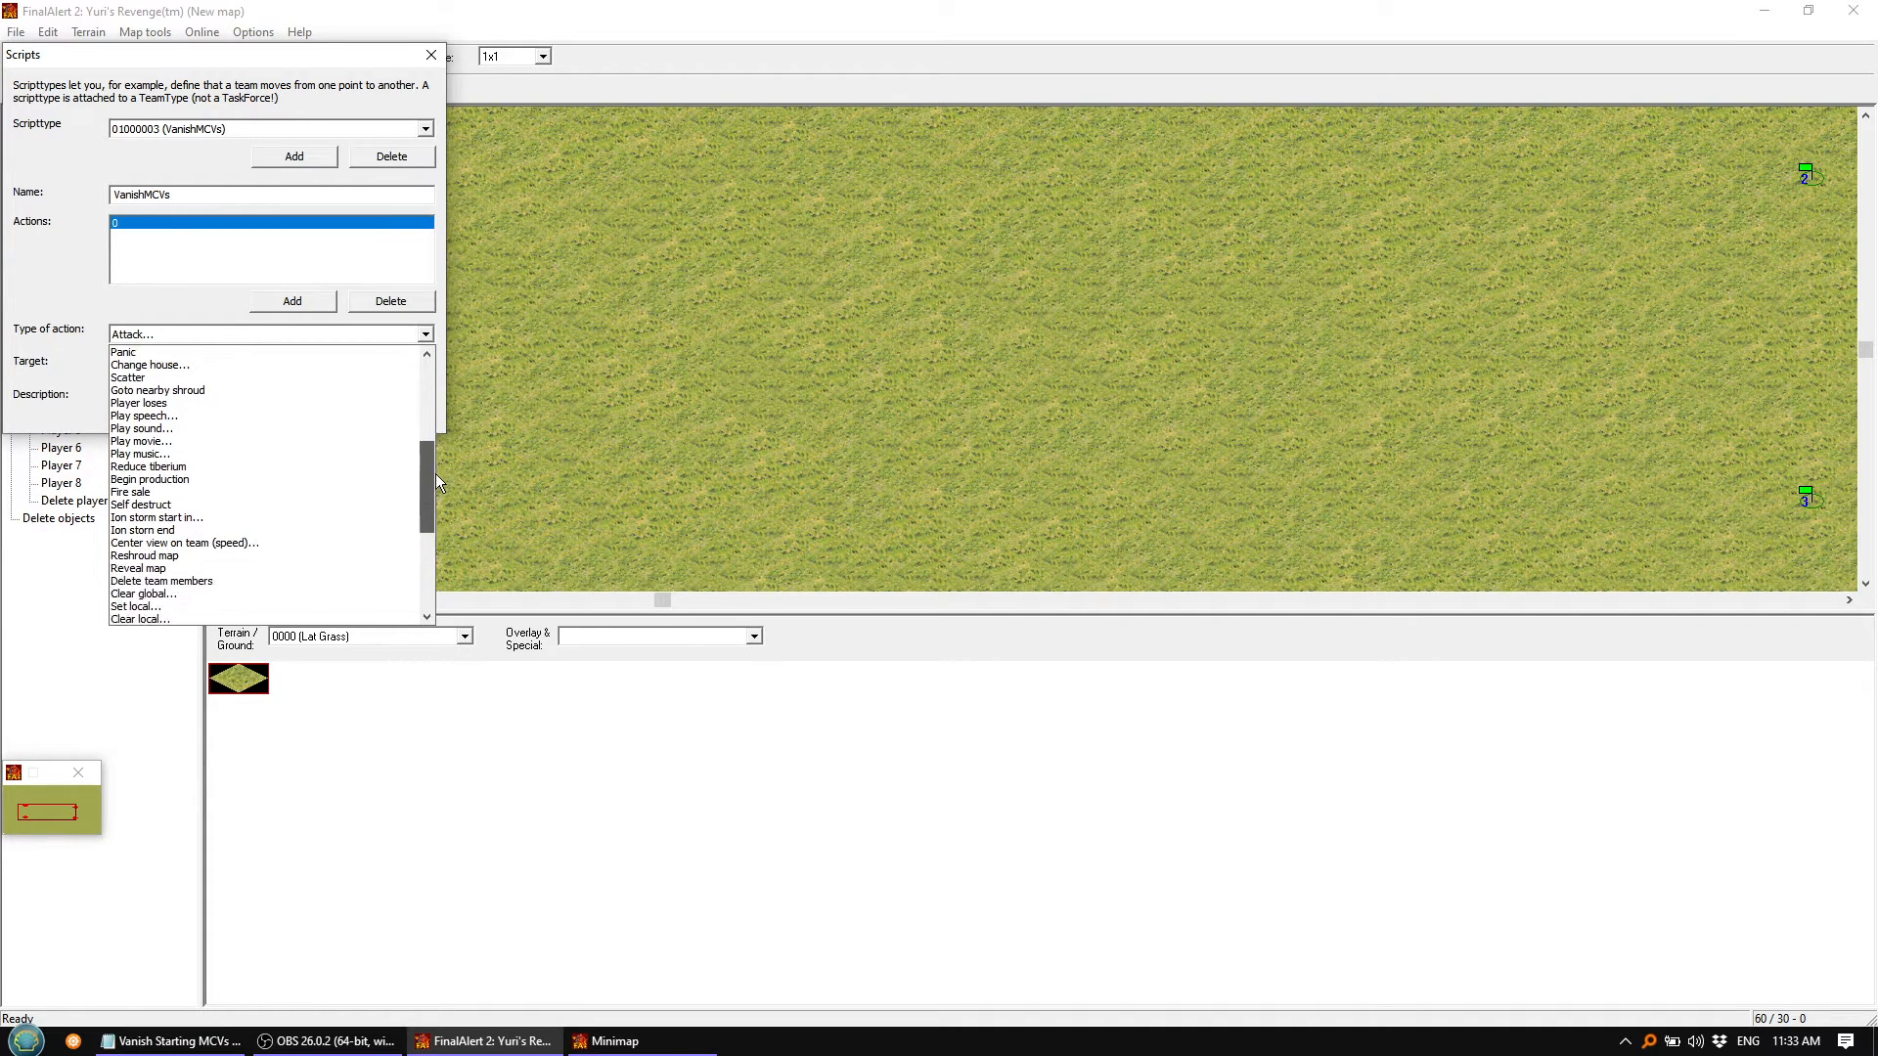
pyautogui.click(172, 583)
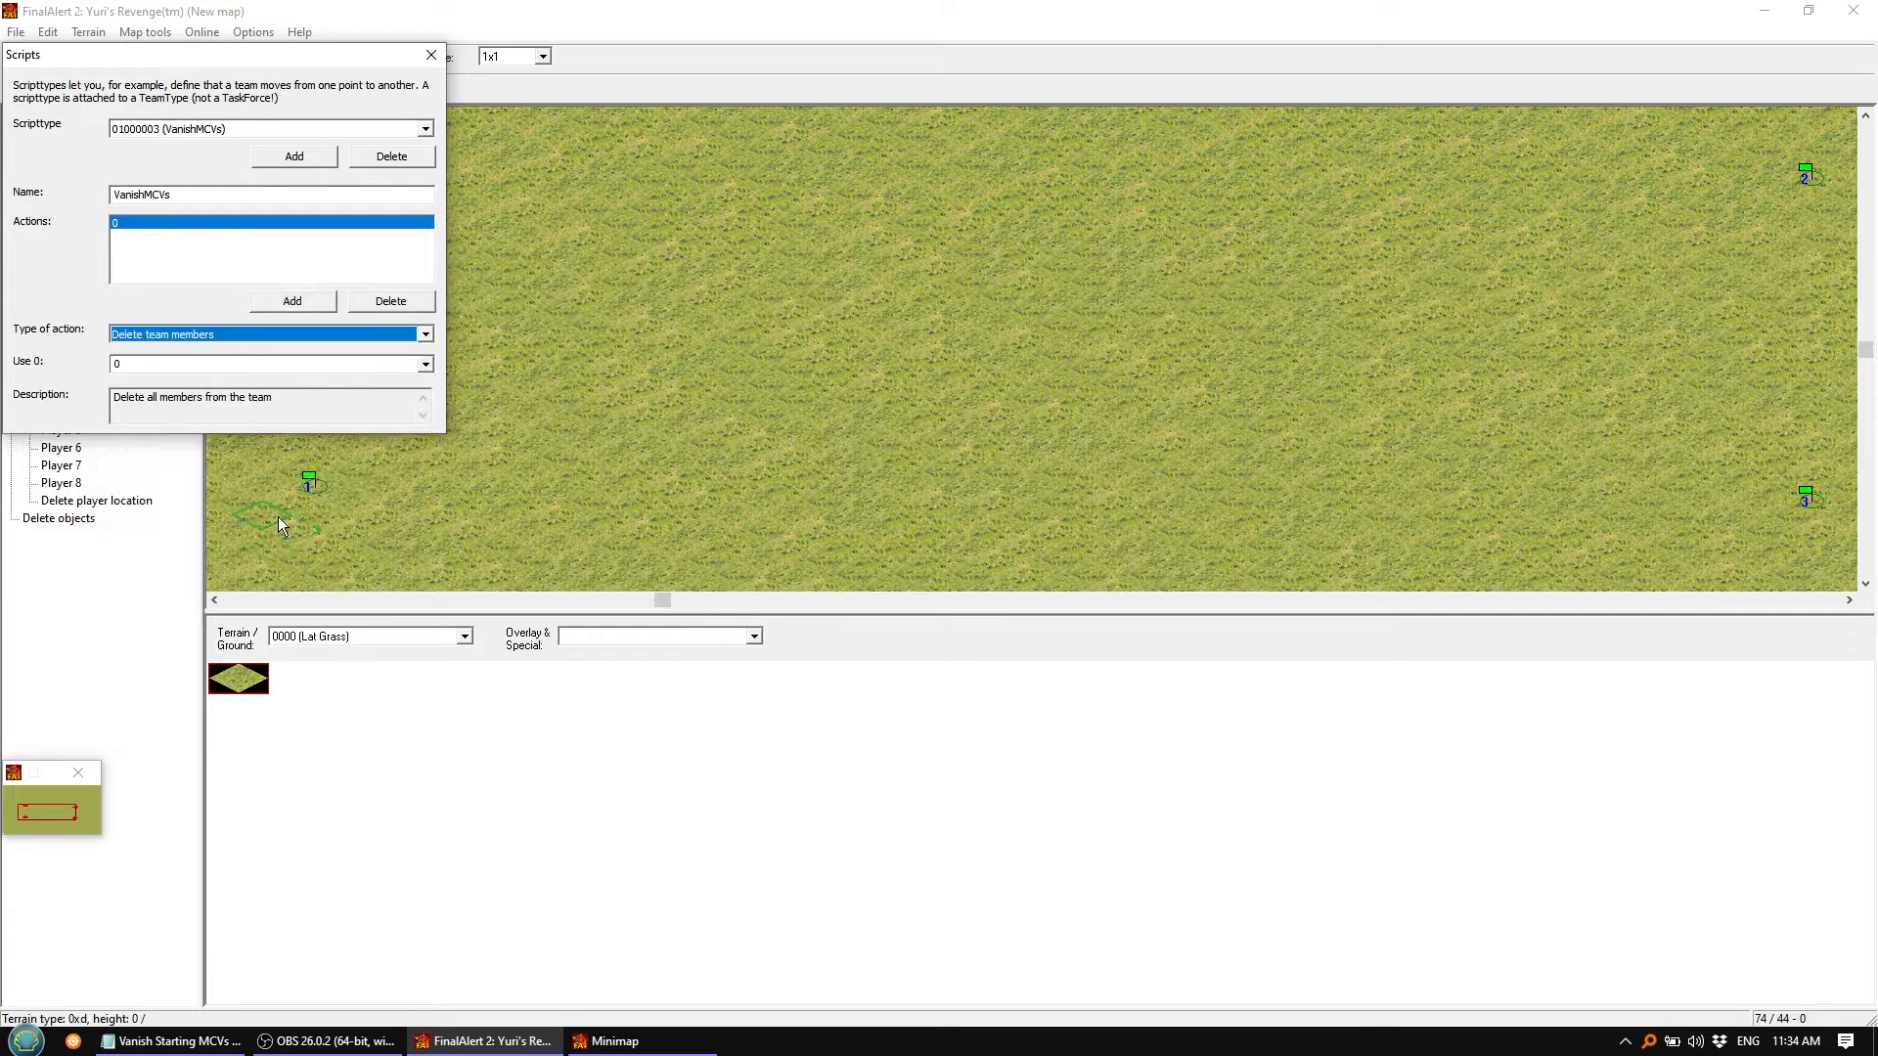
pyautogui.click(427, 128)
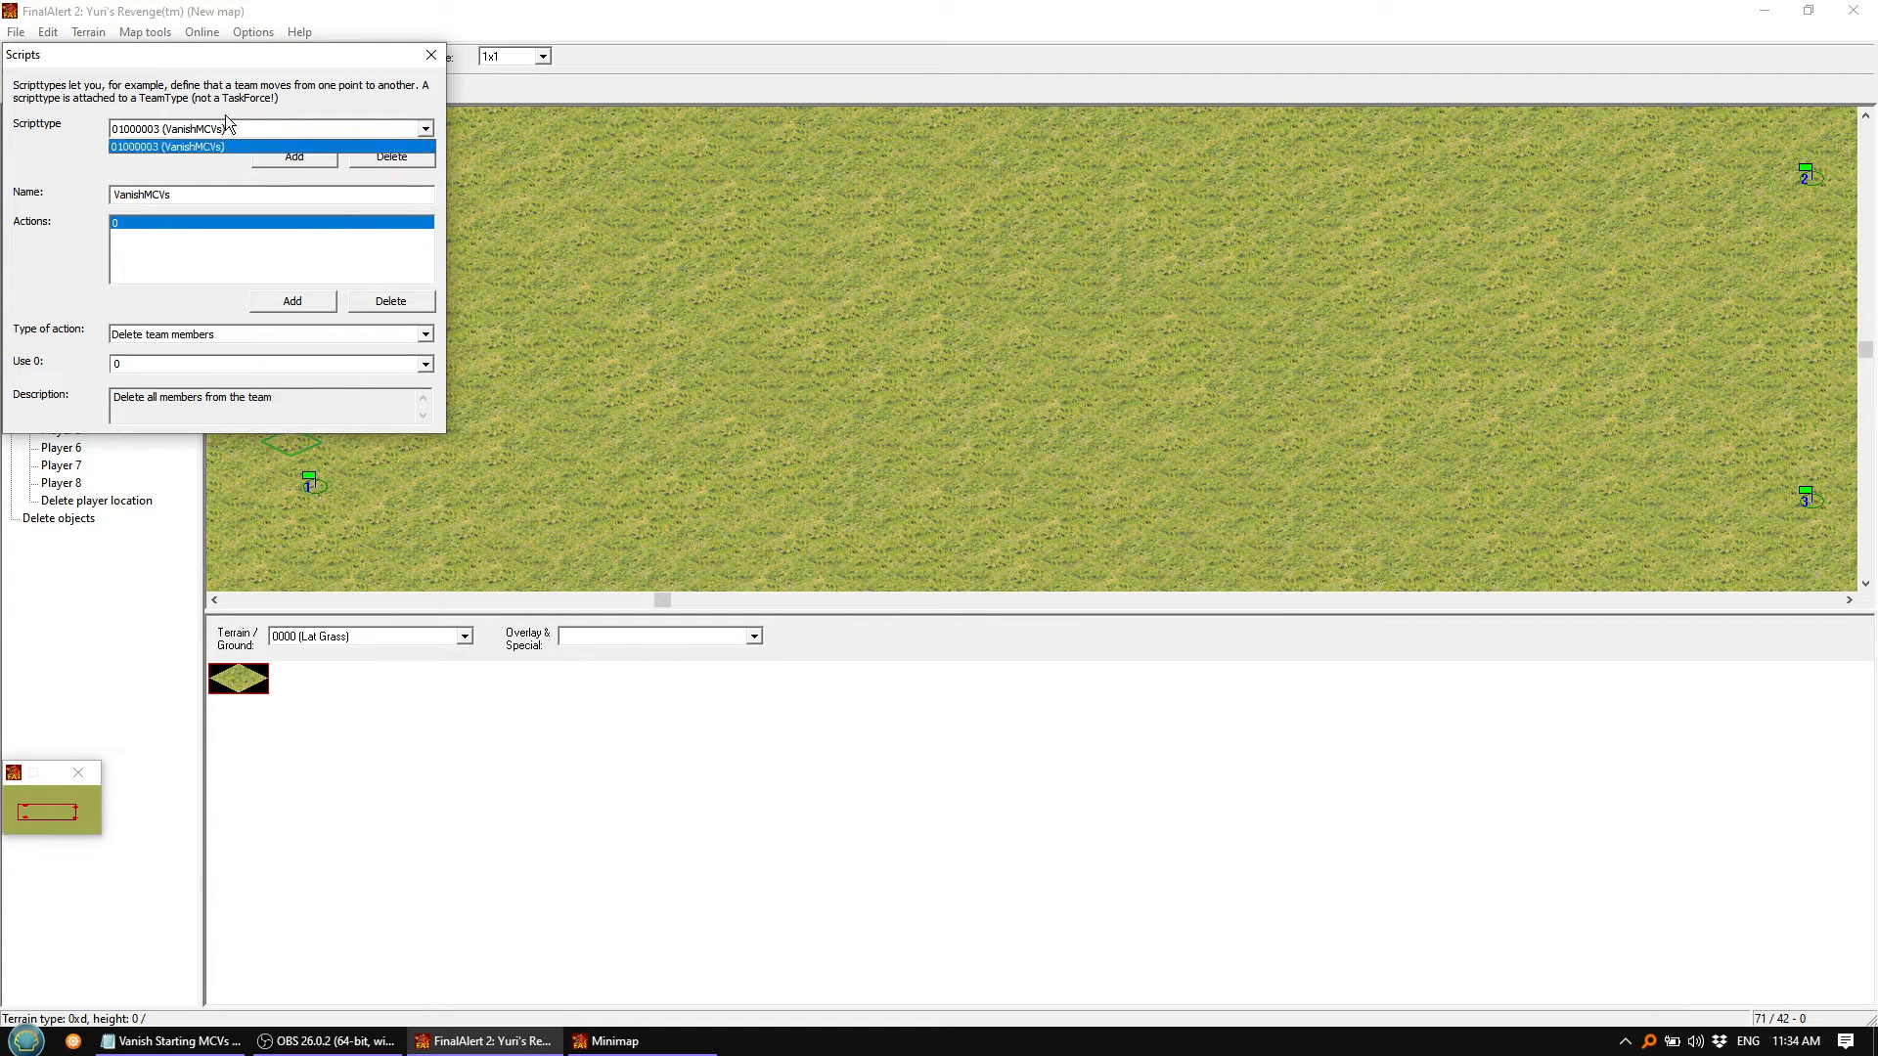
pyautogui.click(131, 144)
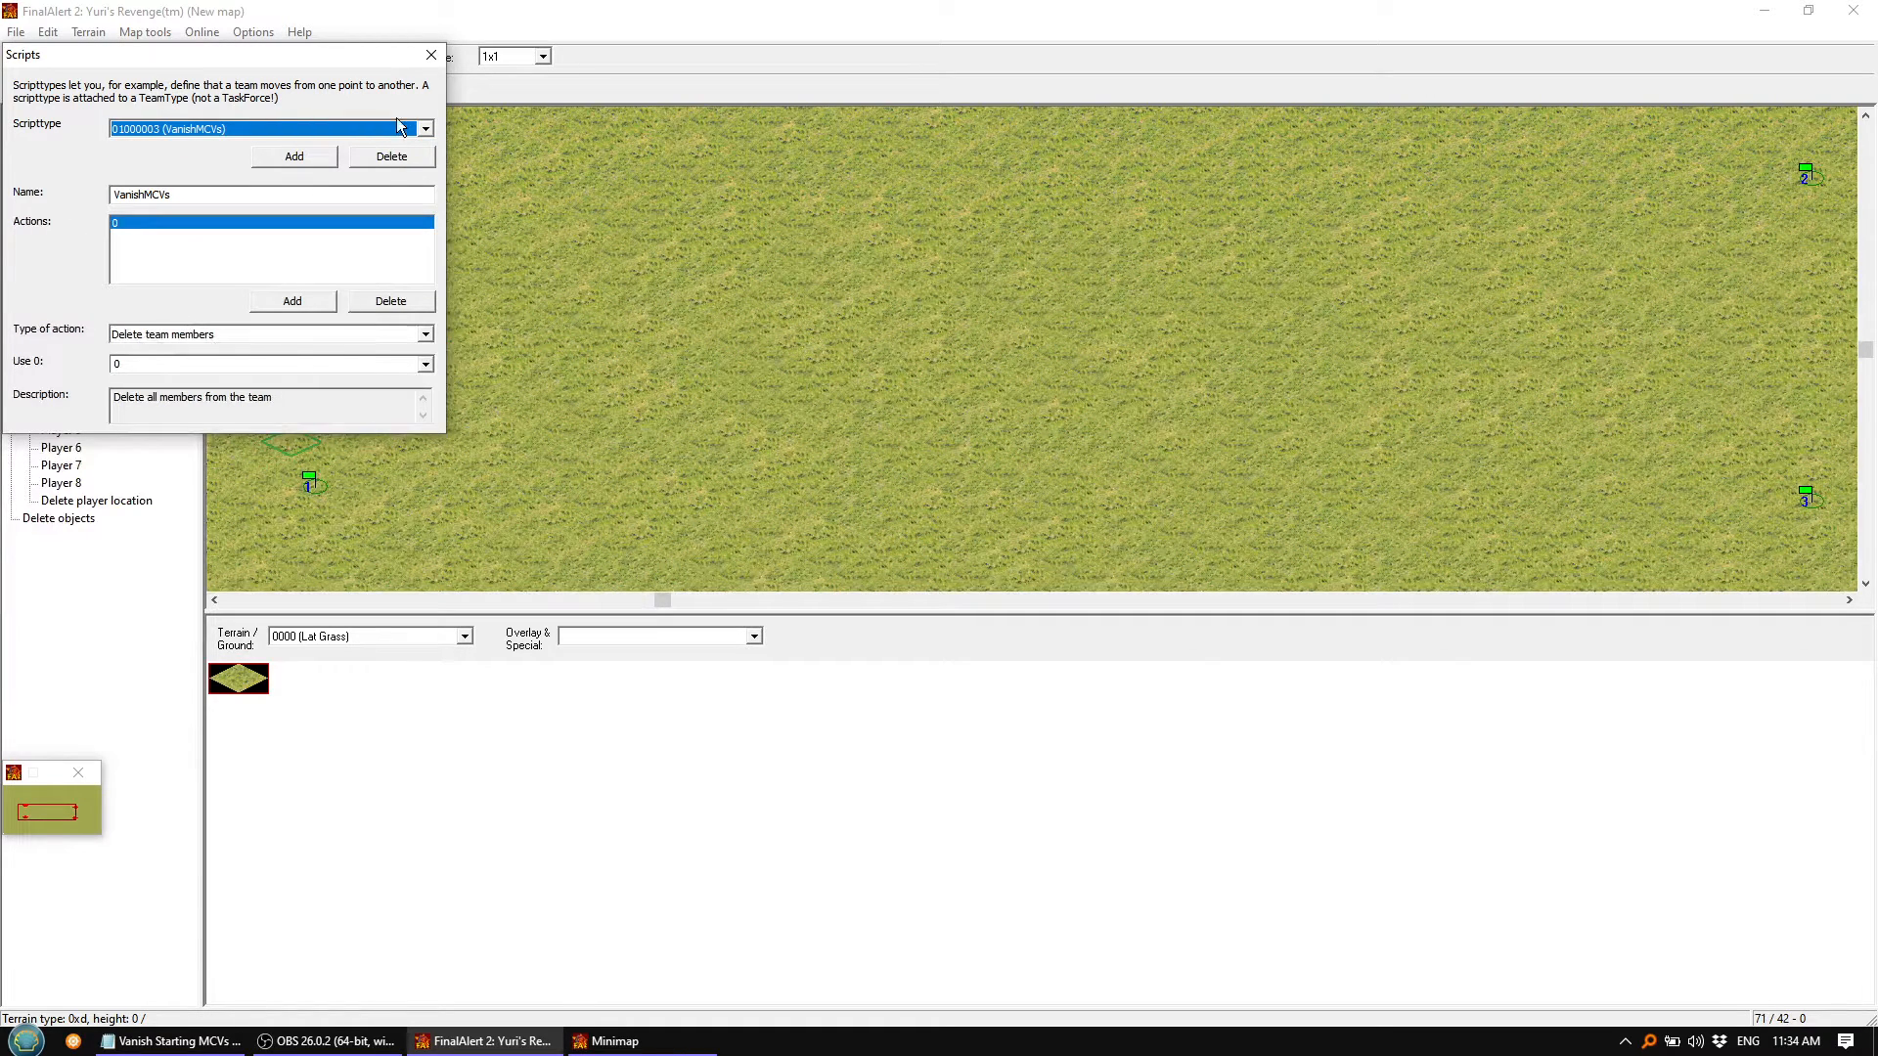
pyautogui.click(430, 55)
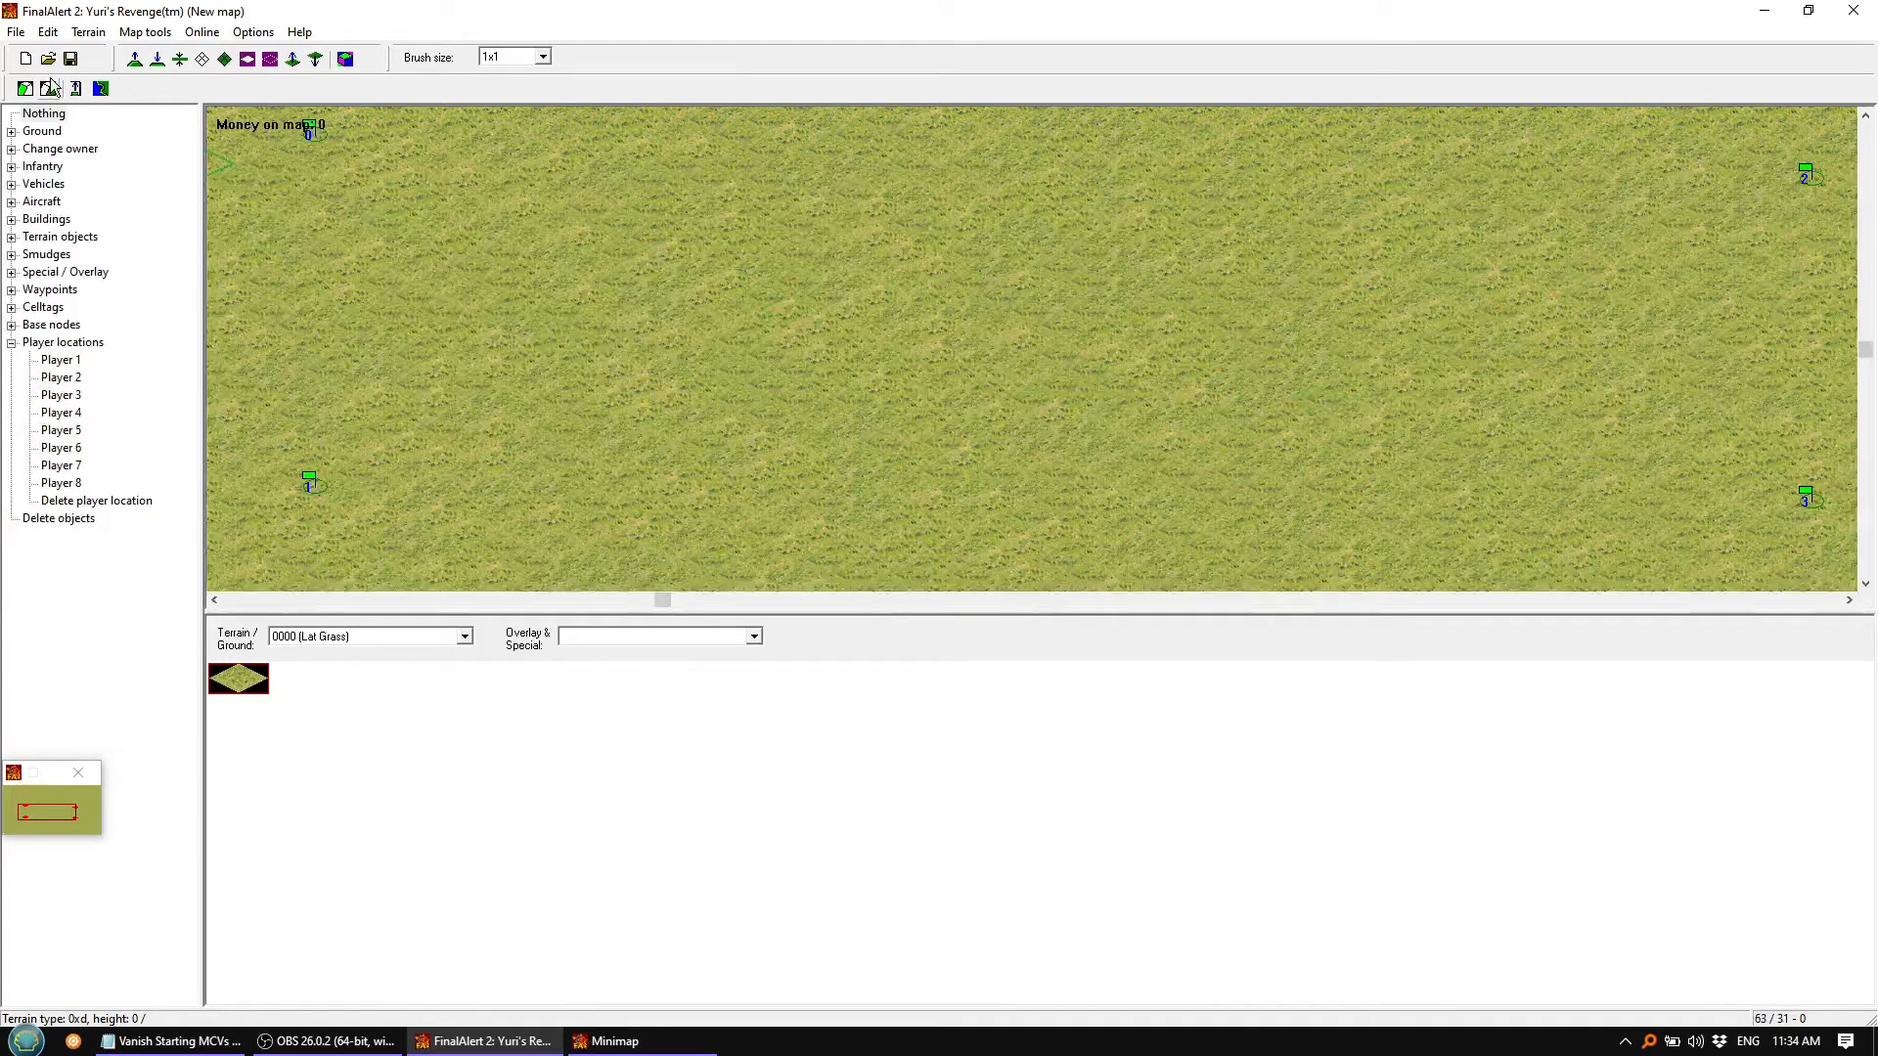
# Open the team types and create twelve new ones, 01000004 to 01000015
pyautogui.click(49, 32)
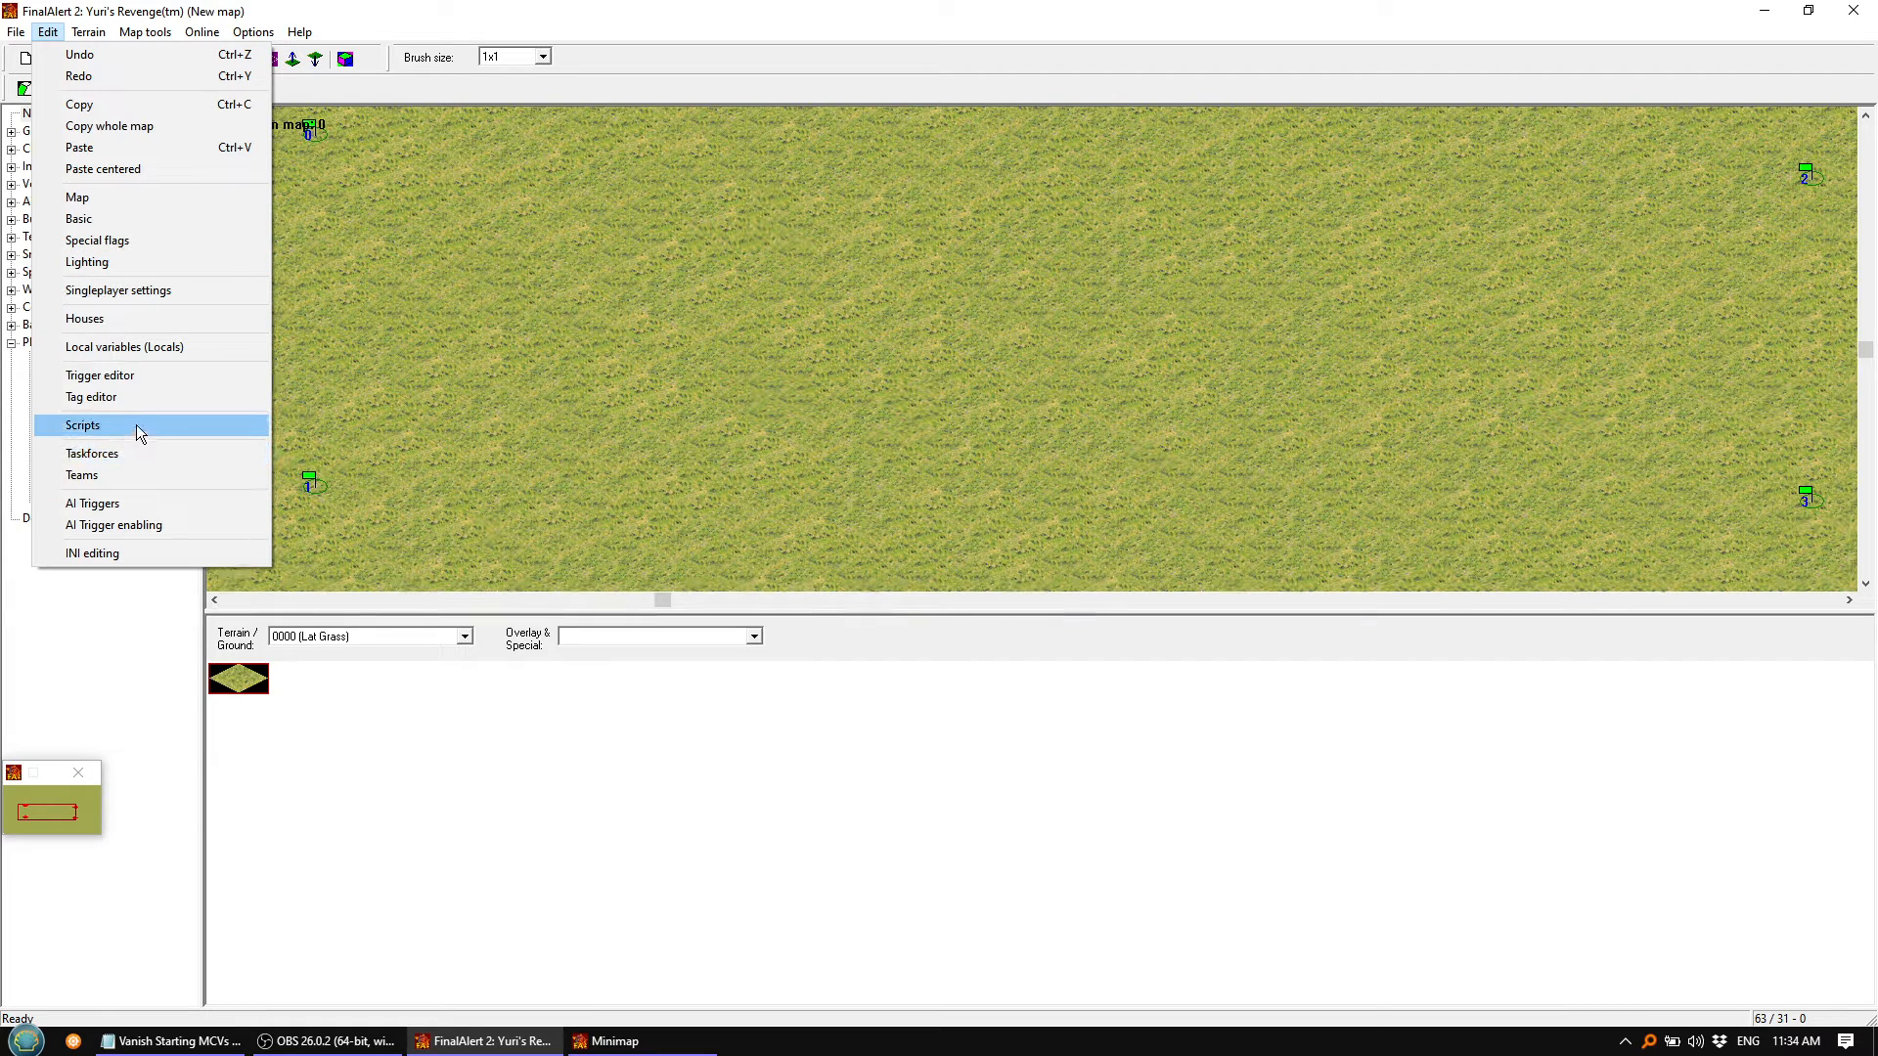
pyautogui.click(121, 473)
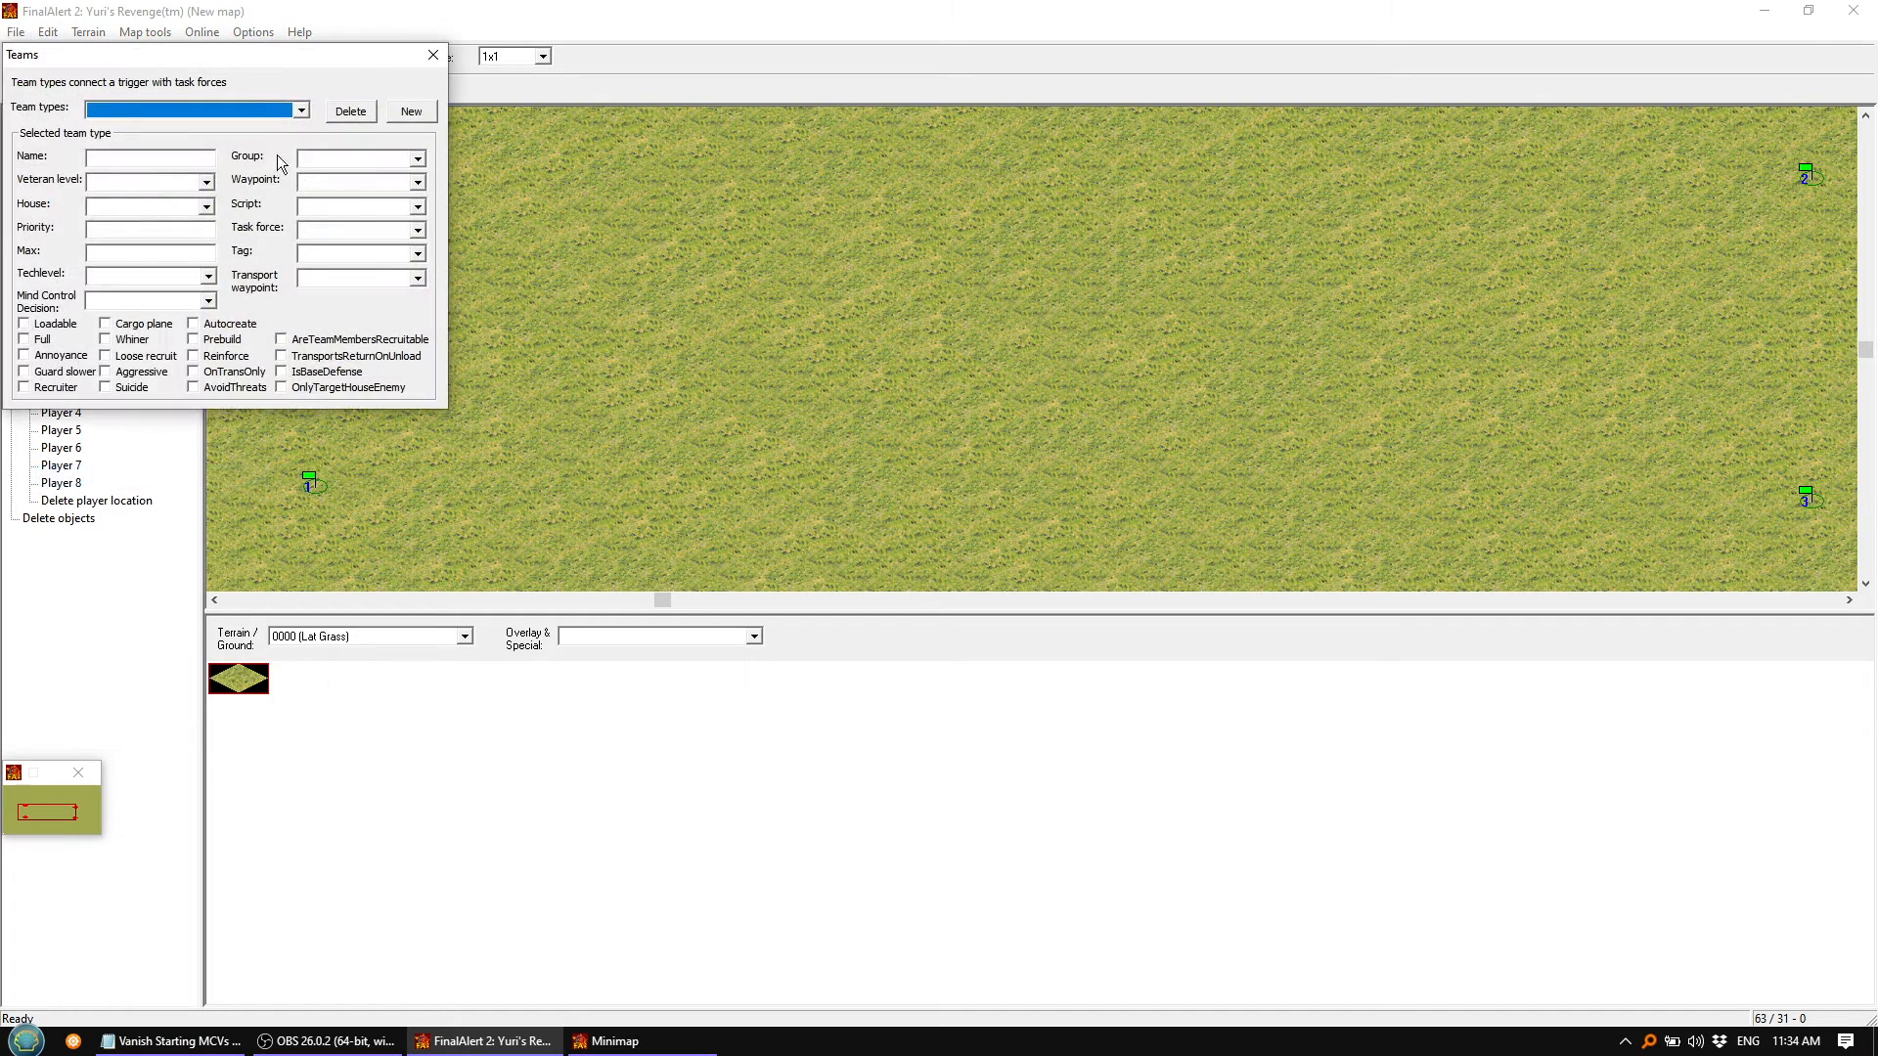
pyautogui.moveTo(278, 56); pyautogui.dragTo(725, 172)
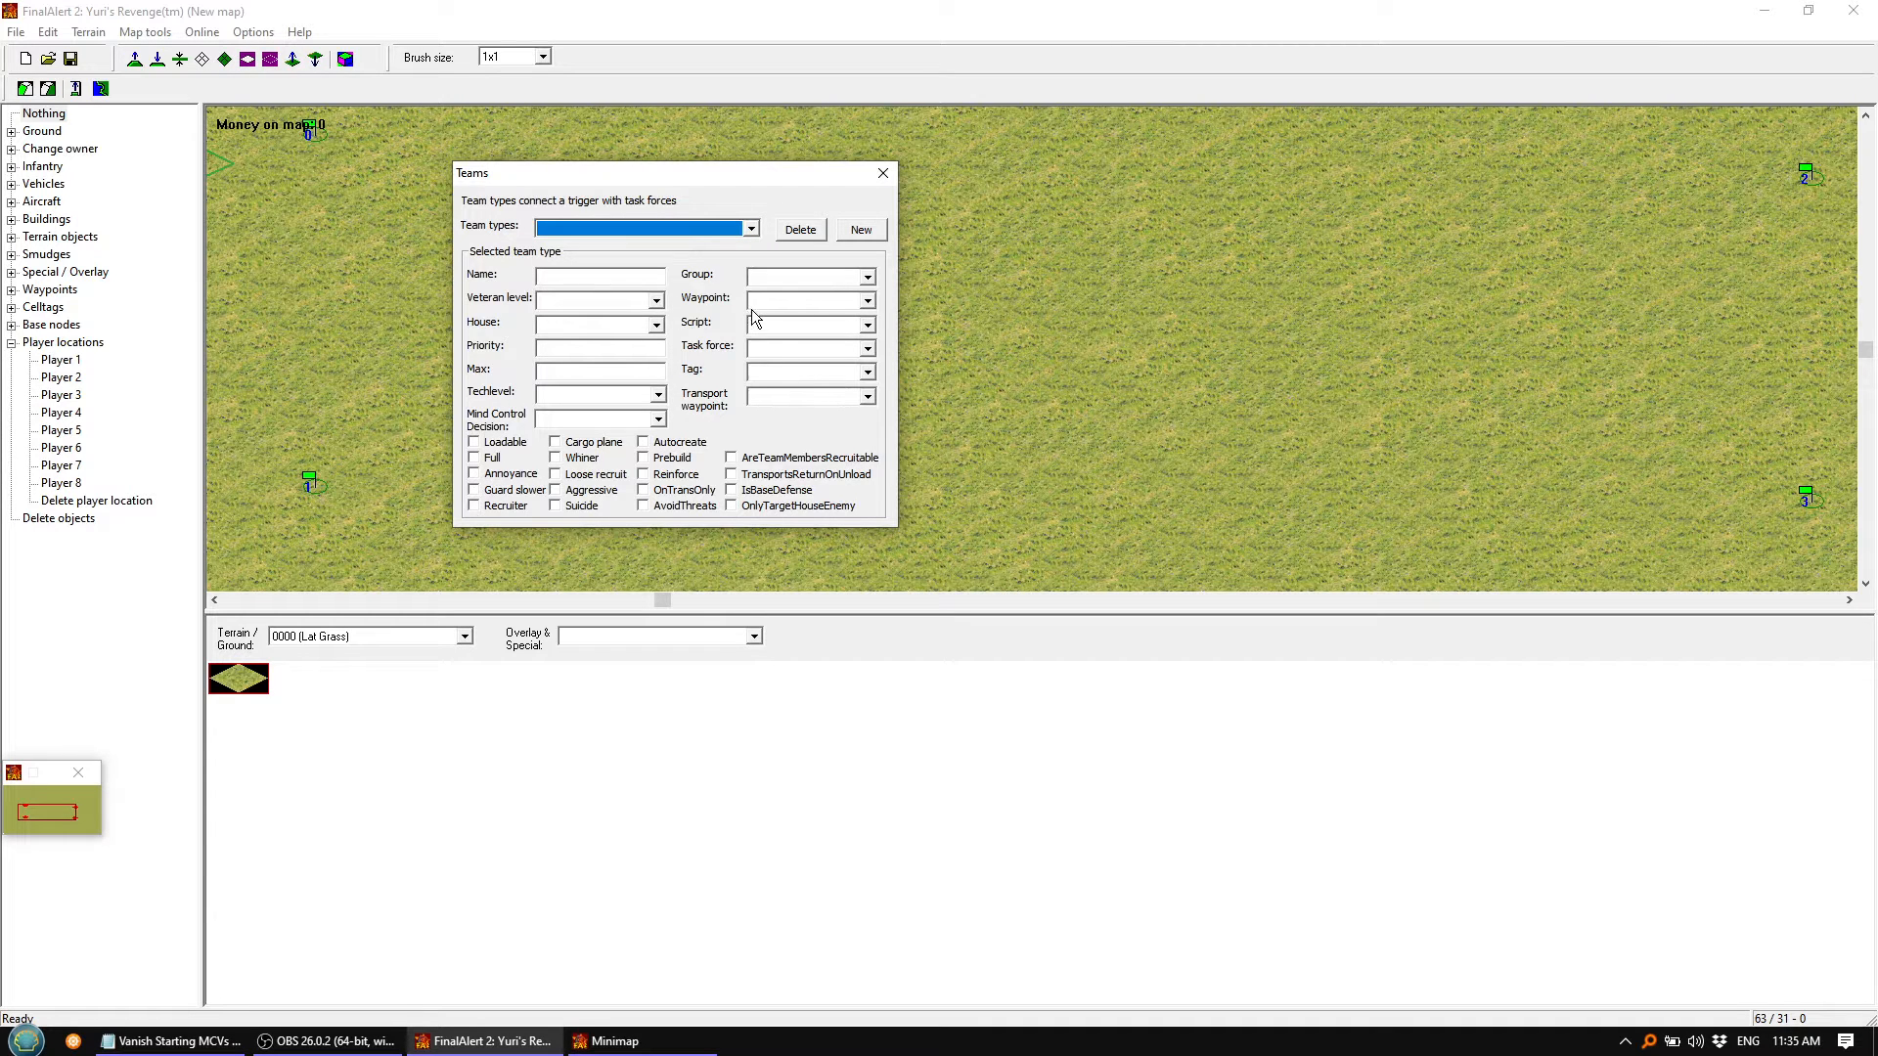
pyautogui.click(857, 235)
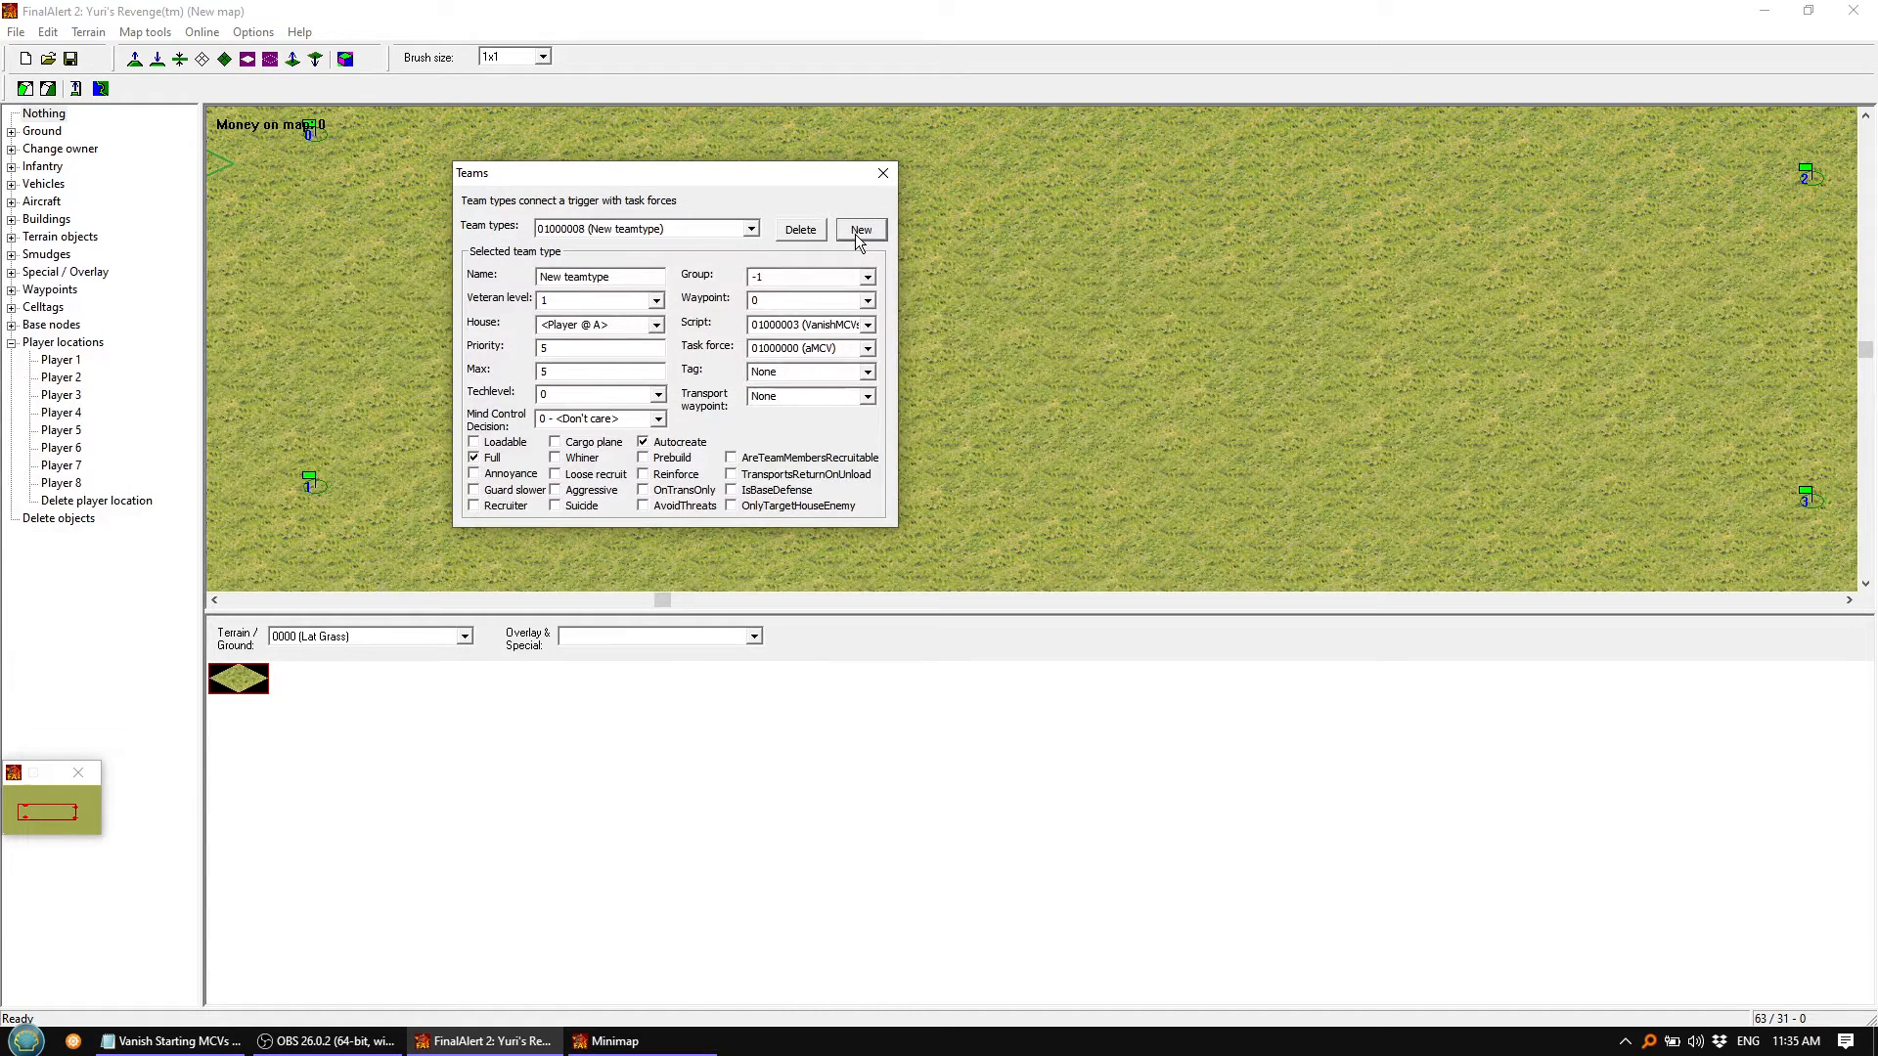
pyautogui.click(855, 235)
pyautogui.click(855, 235)
pyautogui.click(855, 235)
pyautogui.click(749, 230)
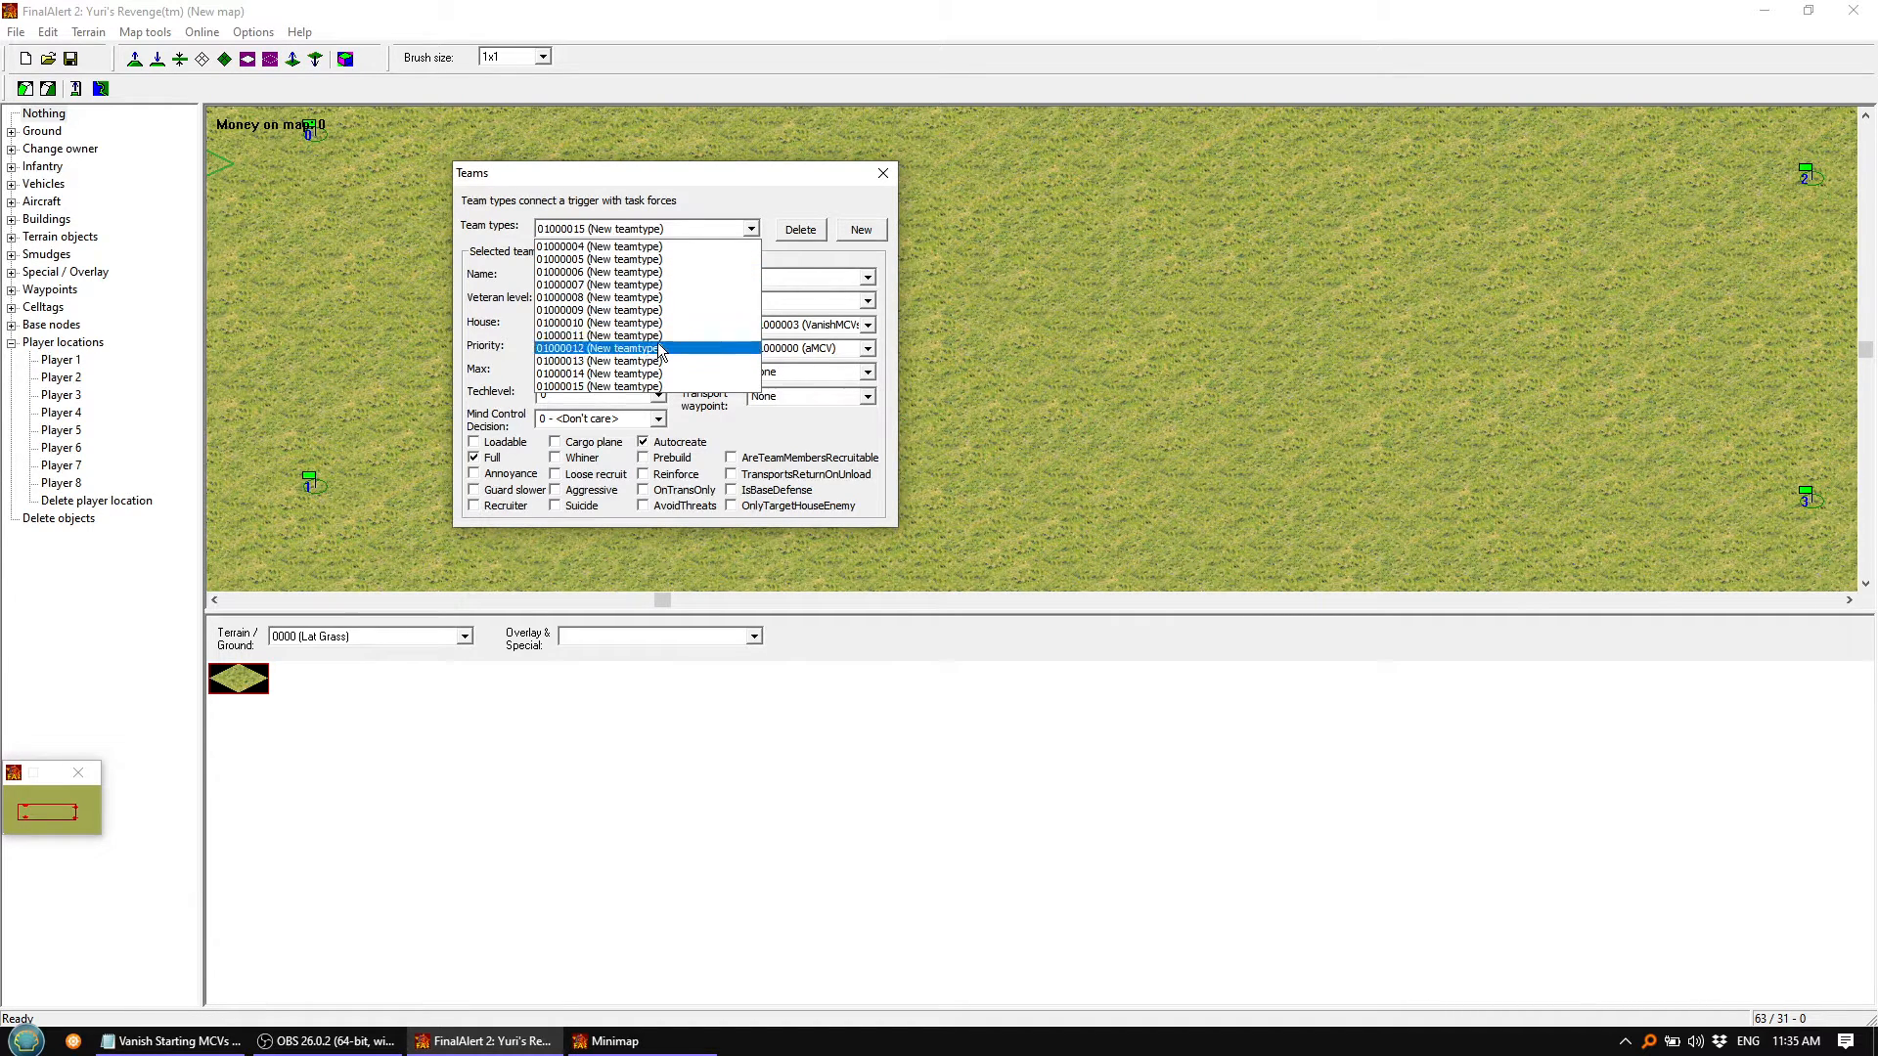
pyautogui.click(730, 170)
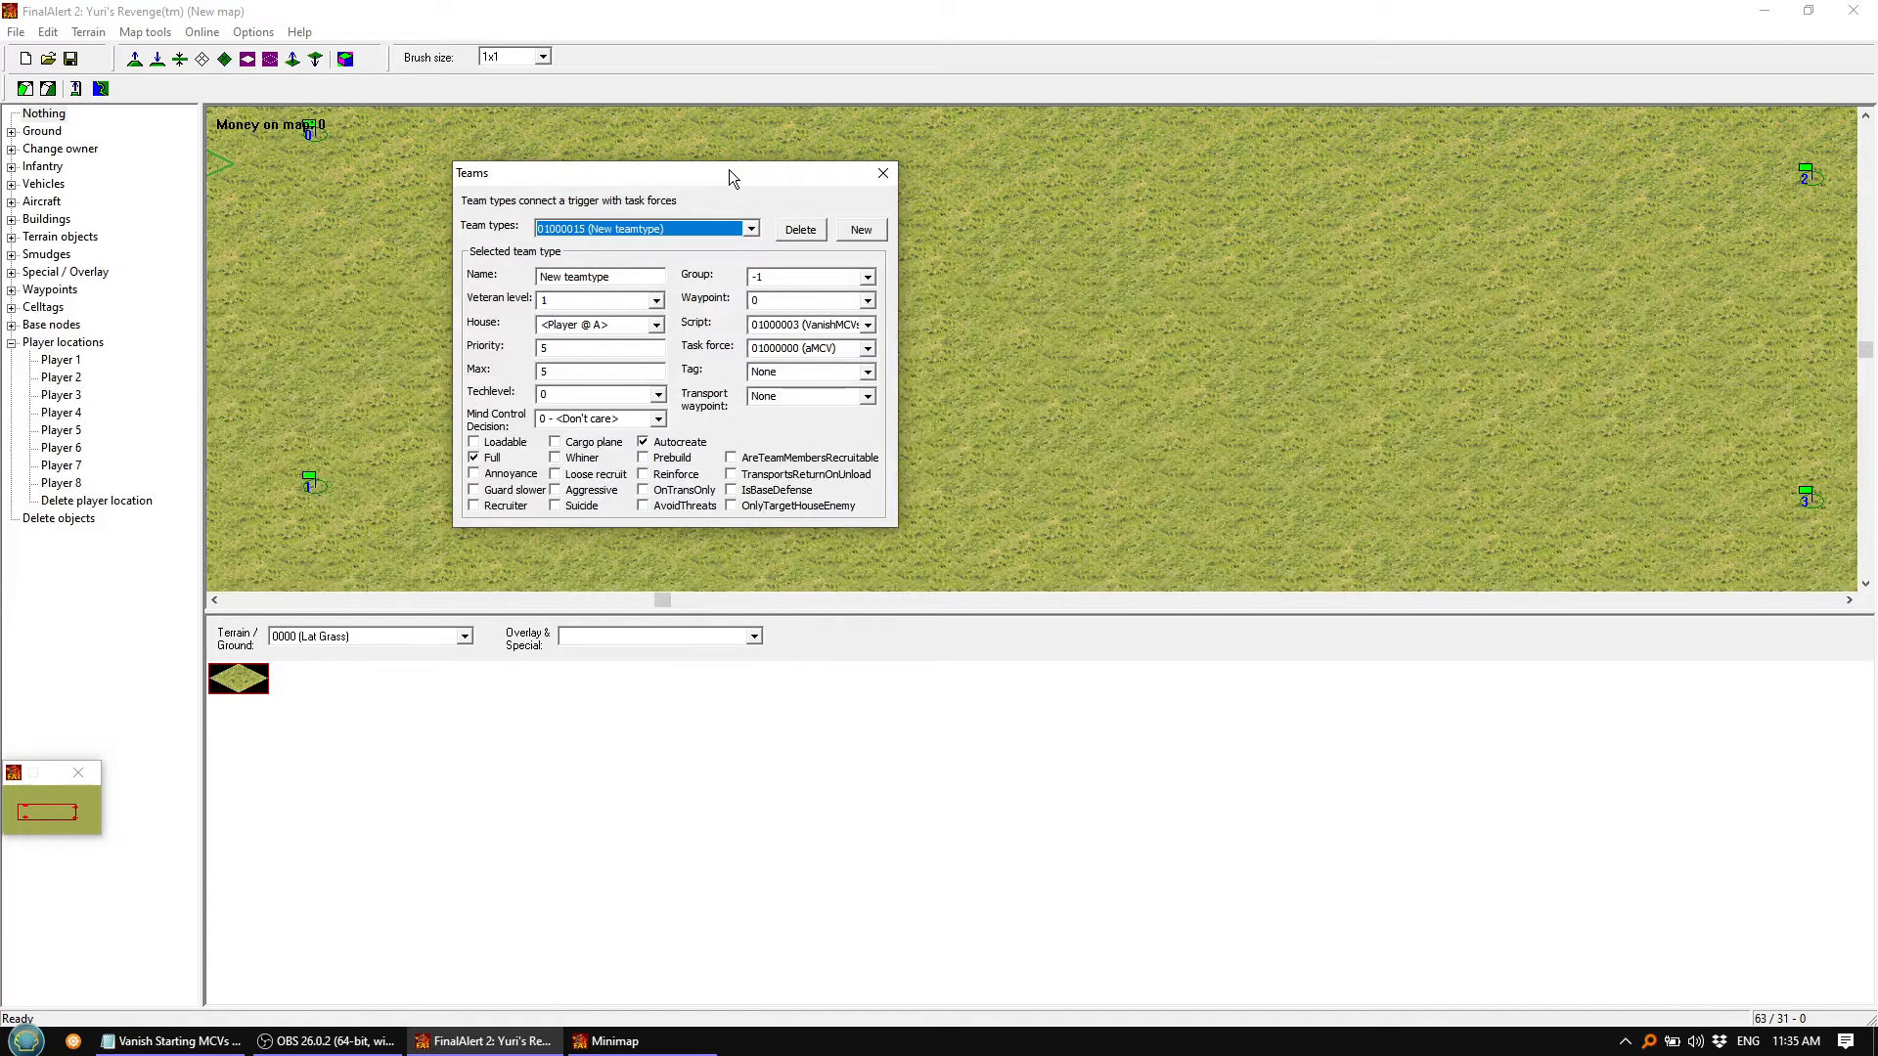
# Select team type 01000004 and assign it the VanishMCVs script, the aMCV task force and the house <Player @ A>
pyautogui.click(751, 231)
pyautogui.click(655, 245)
pyautogui.click(870, 333)
pyautogui.click(721, 324)
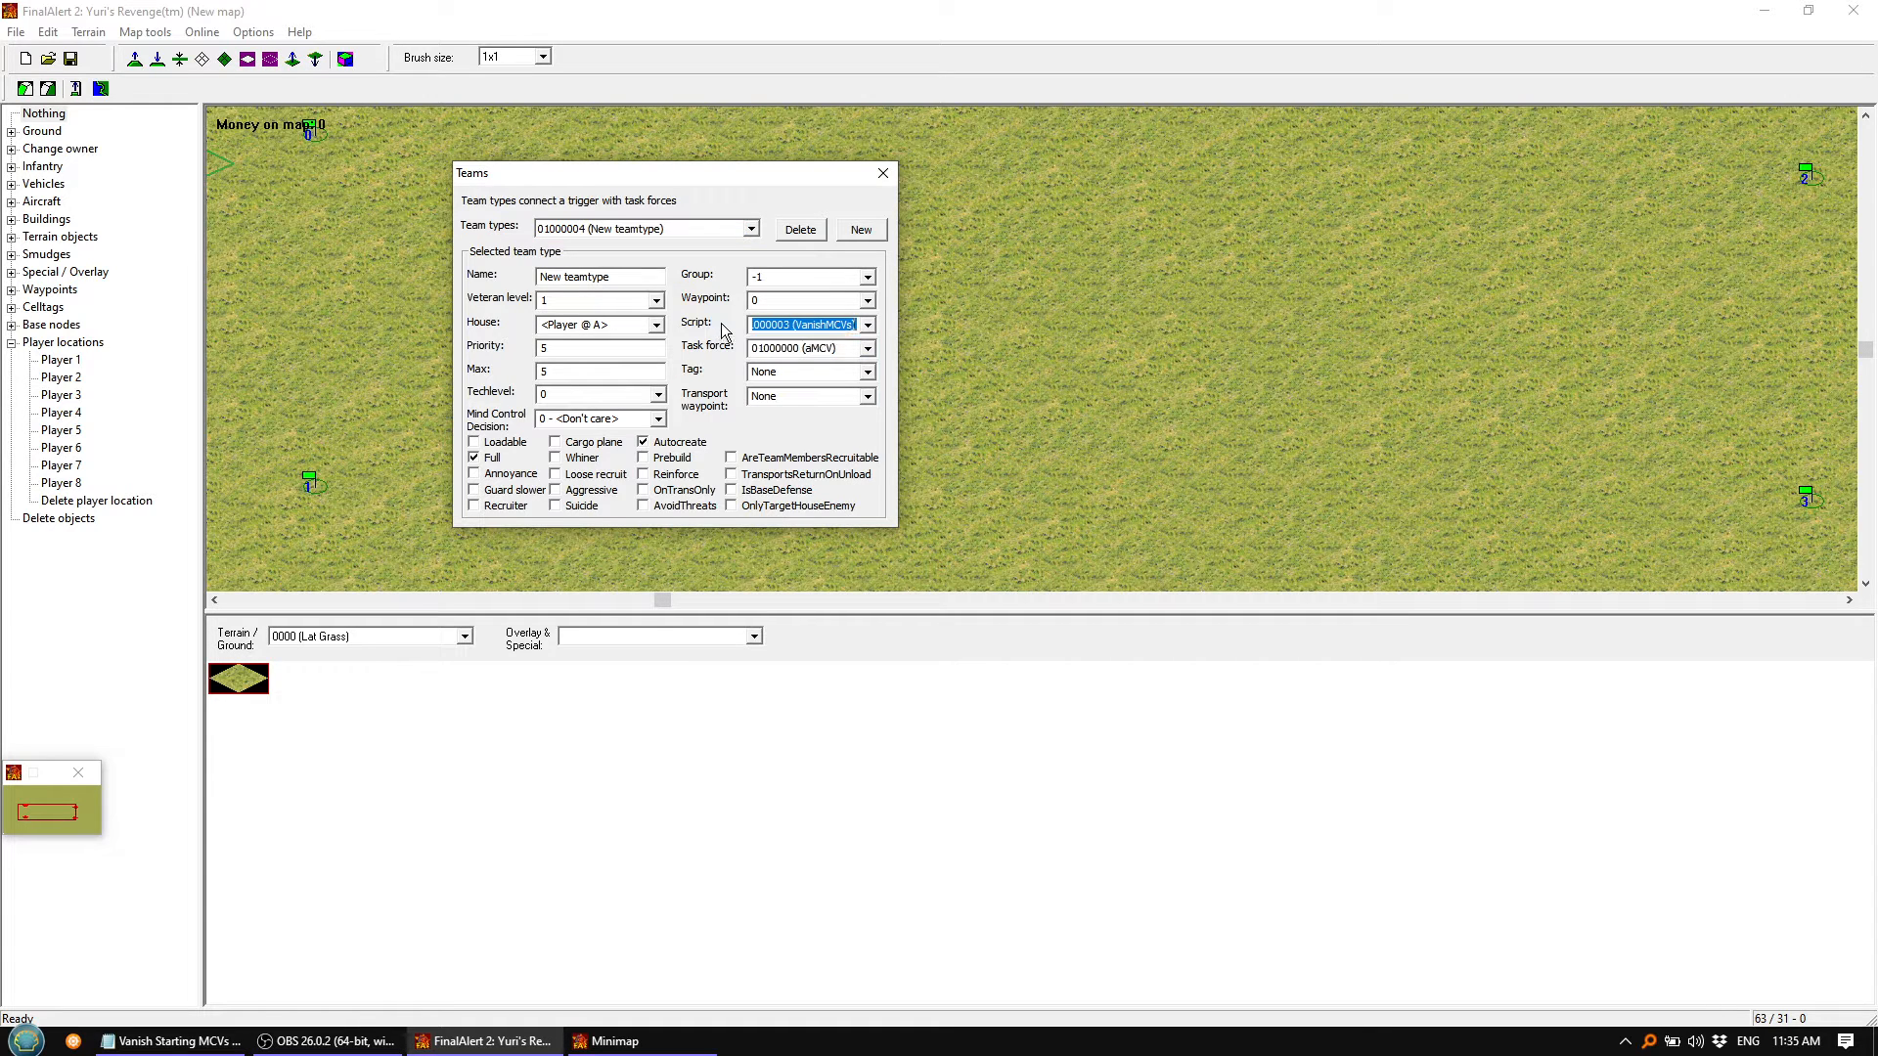
pyautogui.click(868, 329)
pyautogui.click(724, 327)
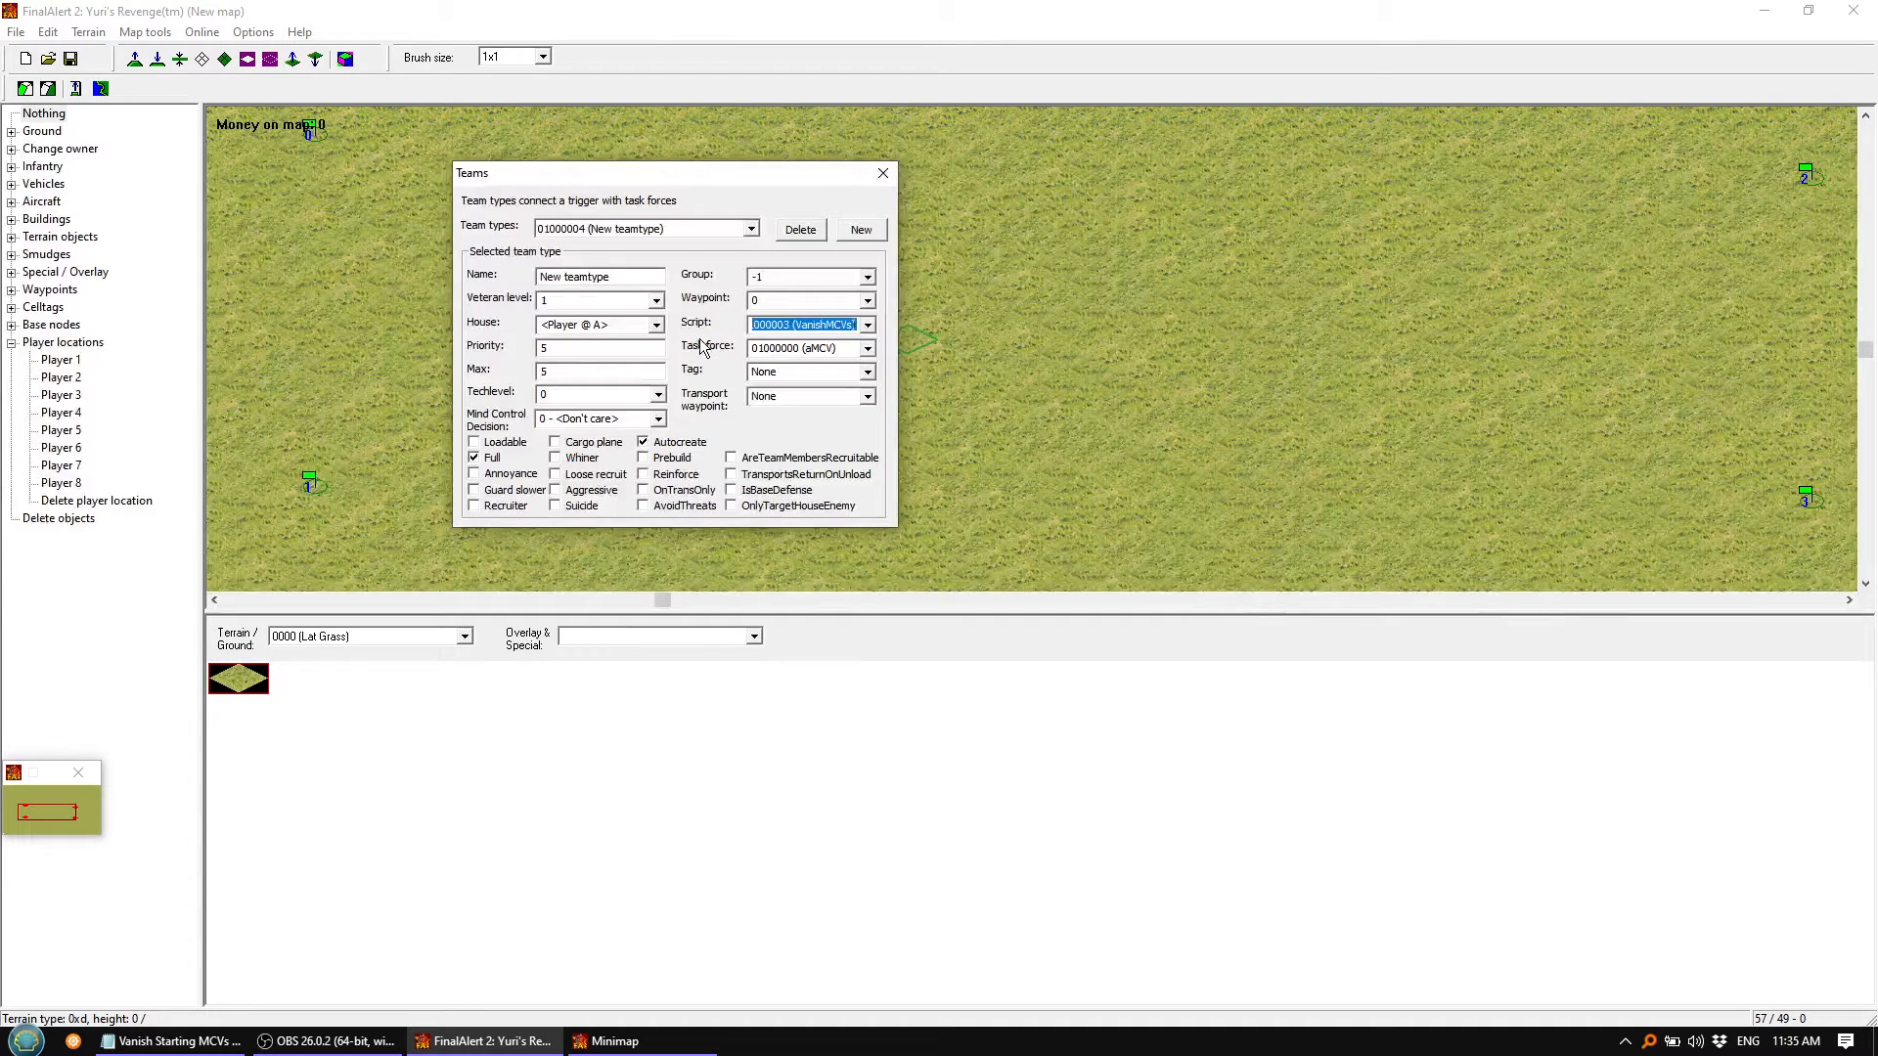
pyautogui.click(866, 350)
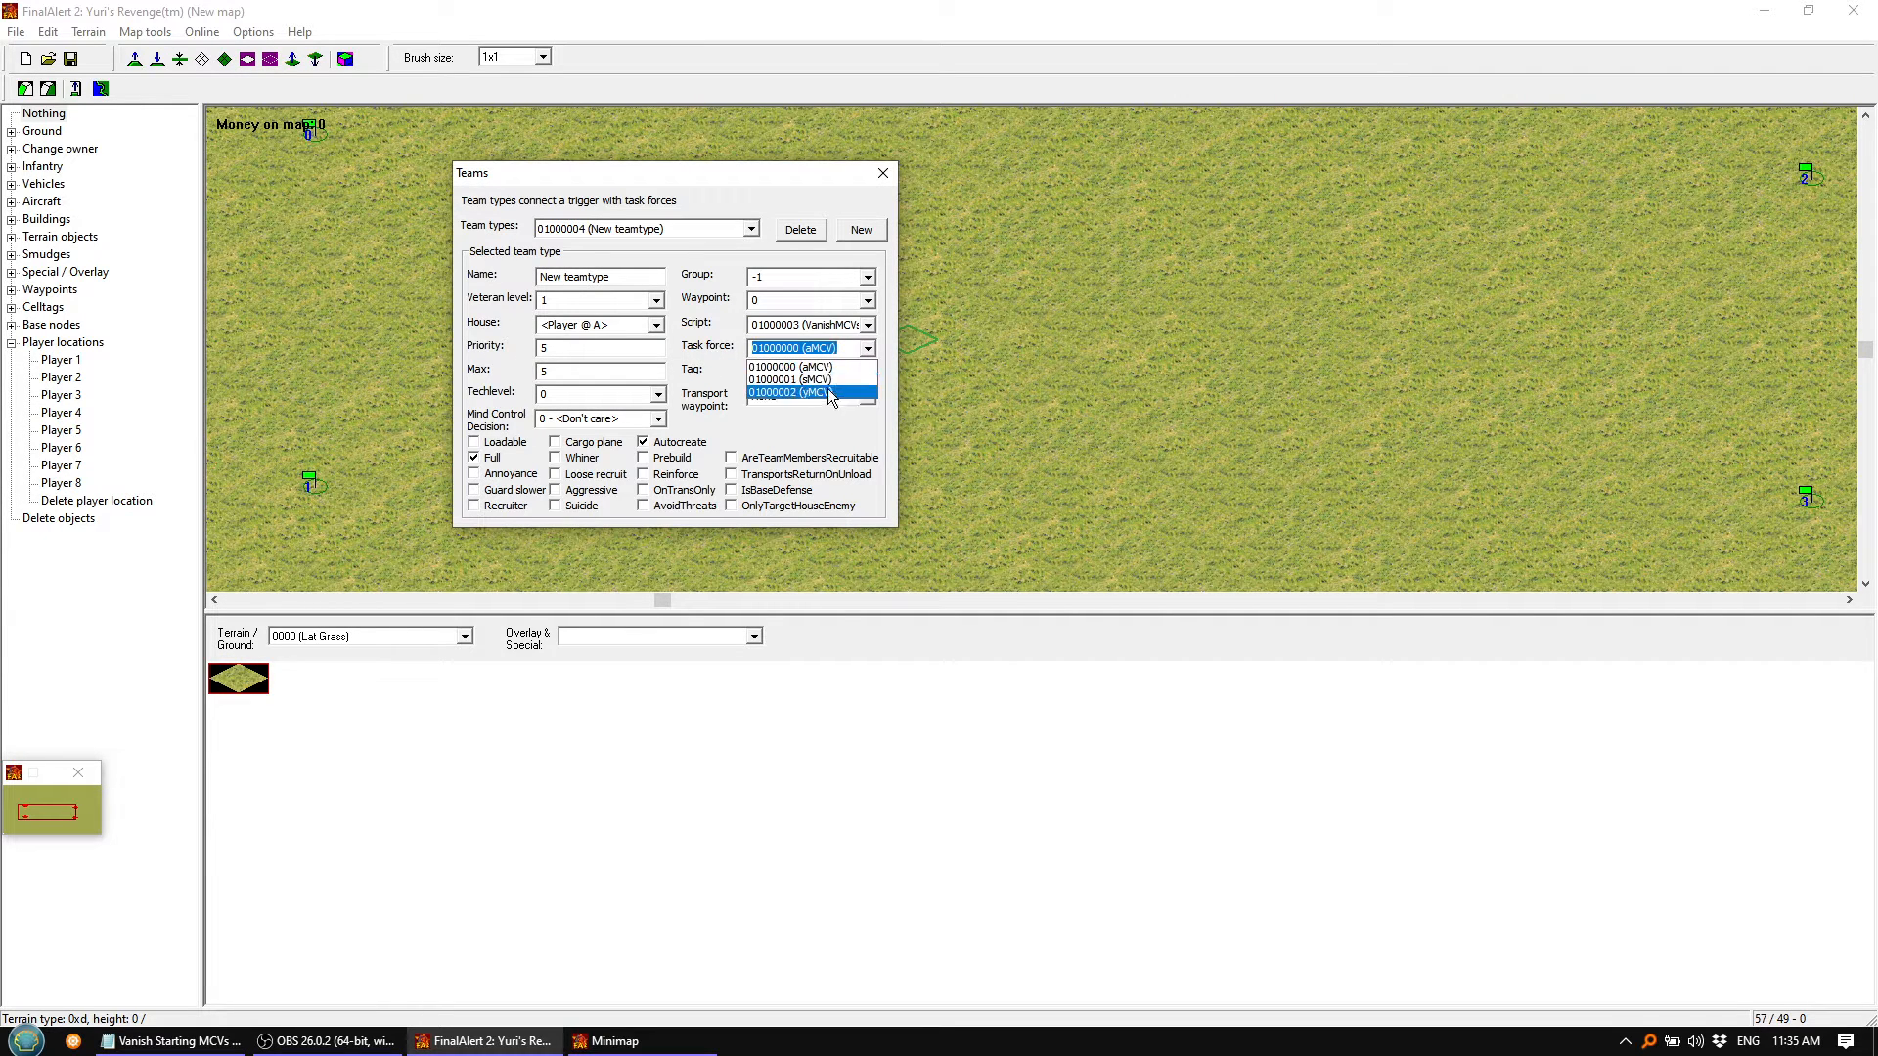
pyautogui.click(790, 367)
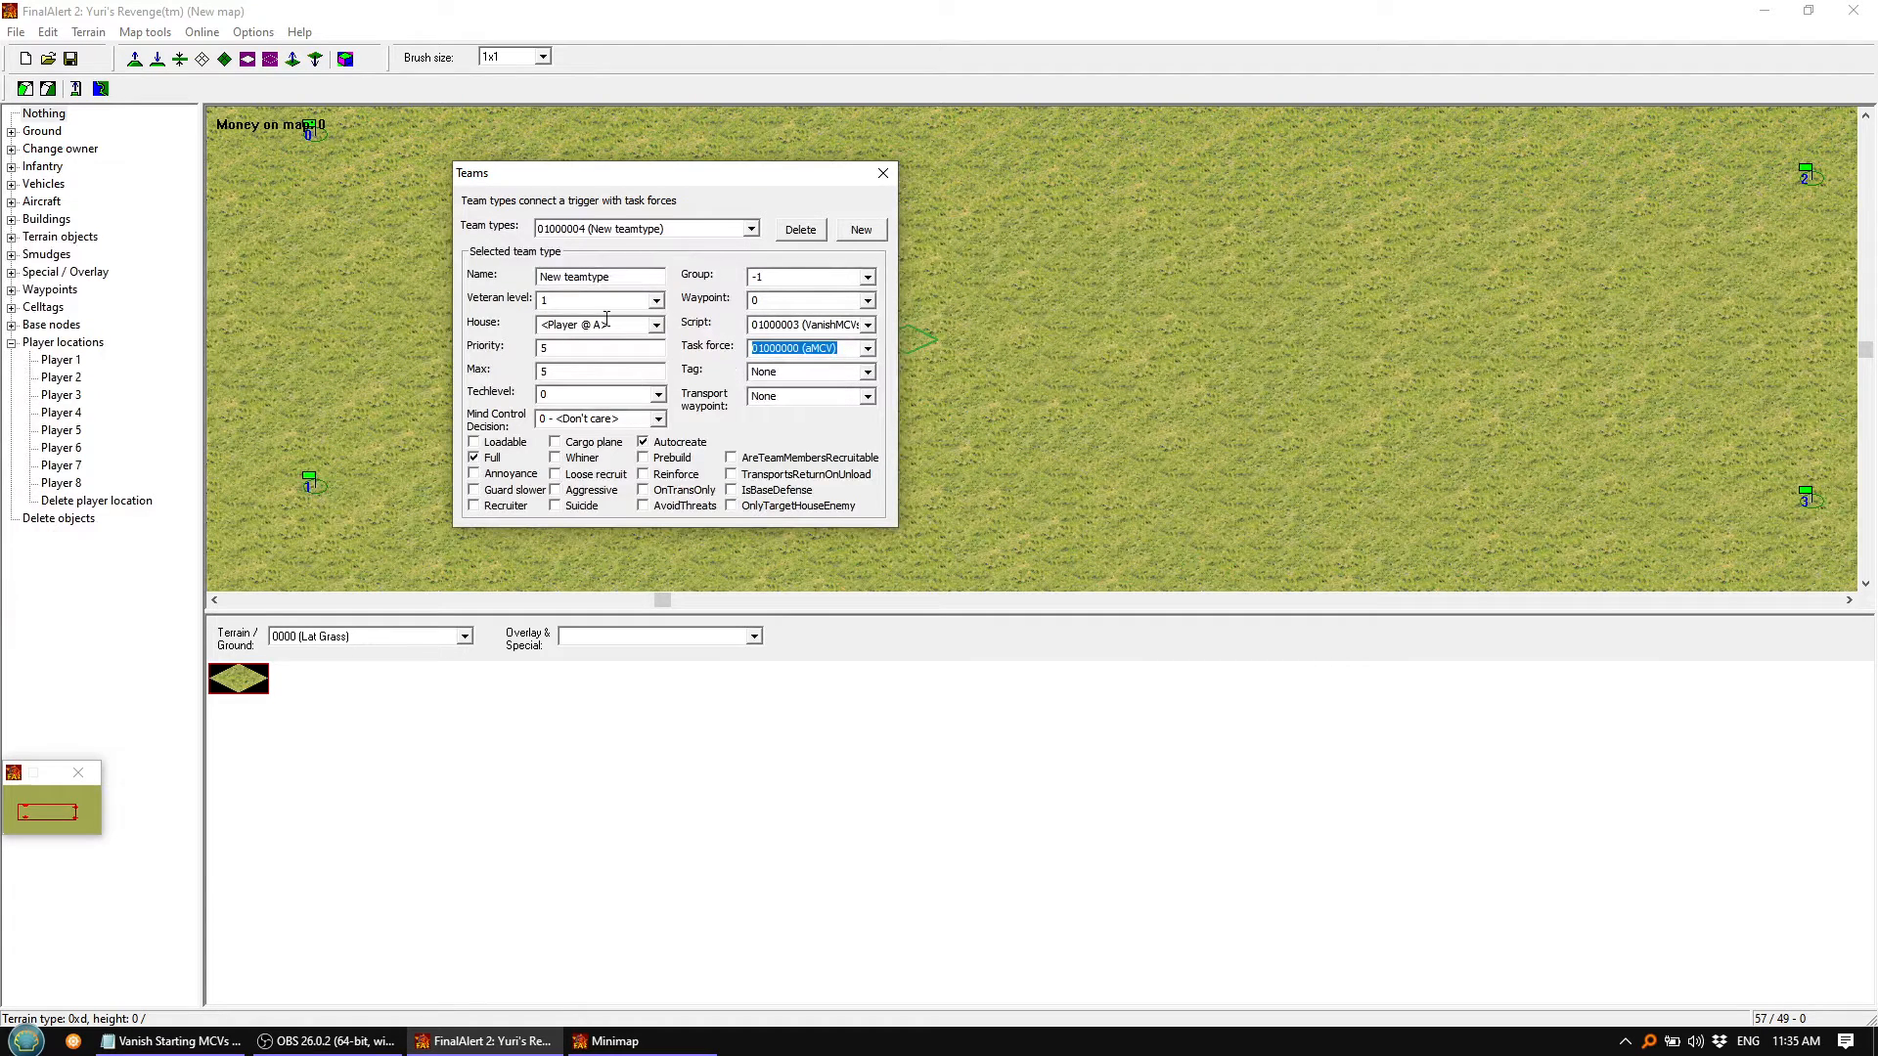
pyautogui.click(656, 326)
pyautogui.click(691, 308)
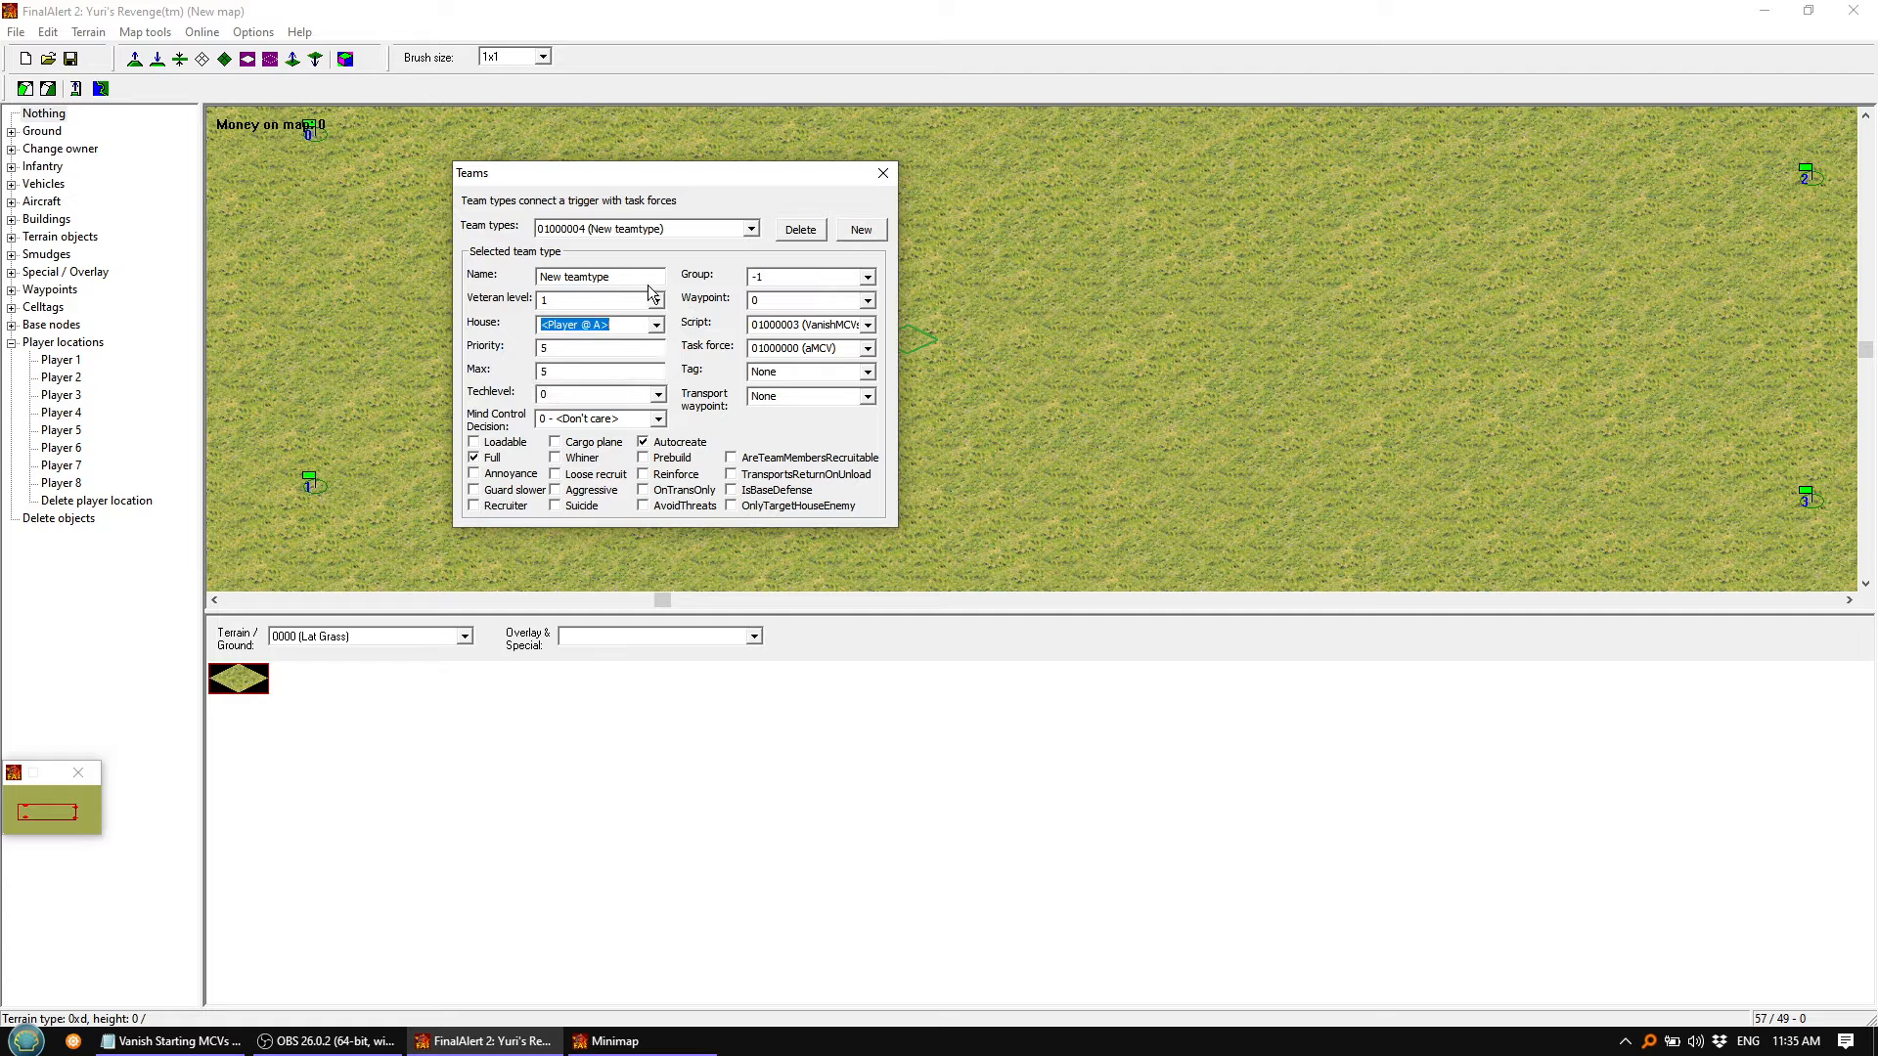
# Rename team type 01000004 as P1aMCV and copy that name for reuse
pyautogui.moveTo(641, 277); pyautogui.dragTo(482, 274)
pyautogui.moveTo(648, 276); pyautogui.dragTo(476, 265)
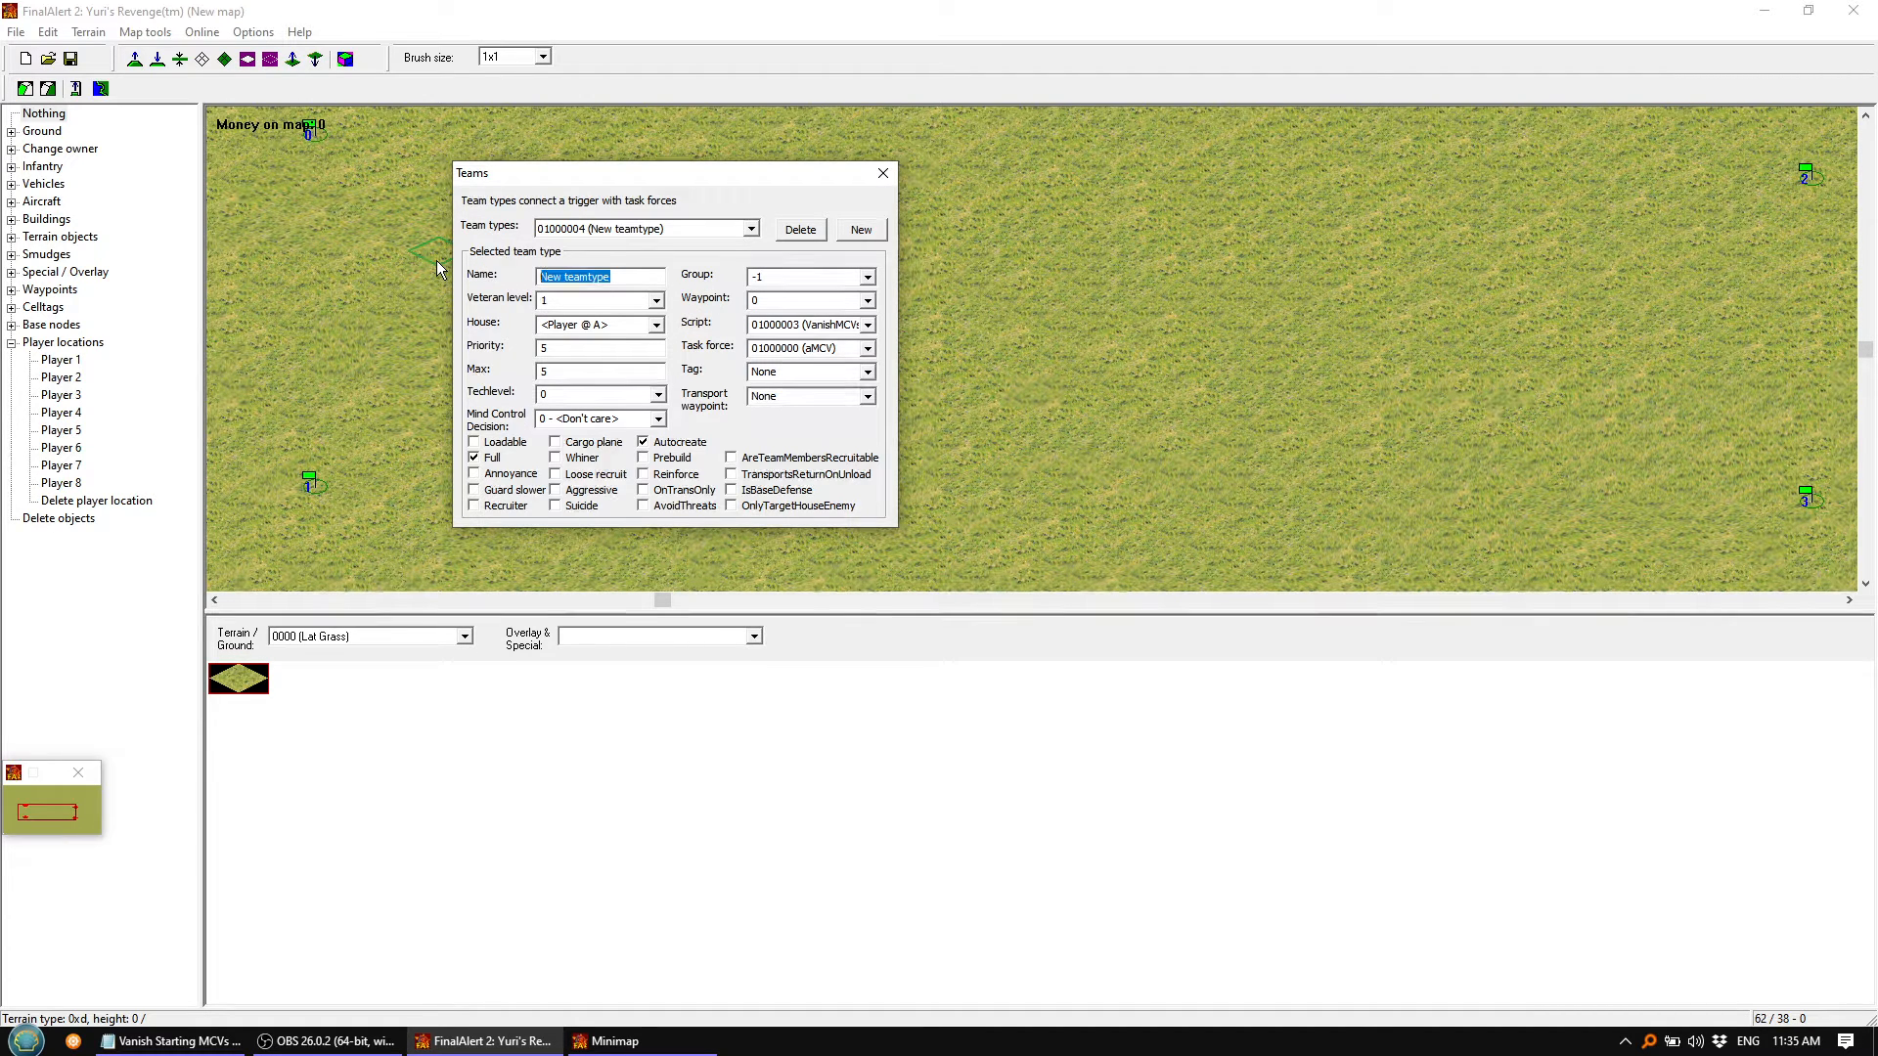
pyautogui.write('P1aMCV')
pyautogui.moveTo(608, 275); pyautogui.dragTo(438, 281)
pyautogui.hotkey('ctrl', 'c')
# Rename team type 01000005 as P1sMCV and set its task force to 01000001 (sMCV)
pyautogui.click(743, 229)
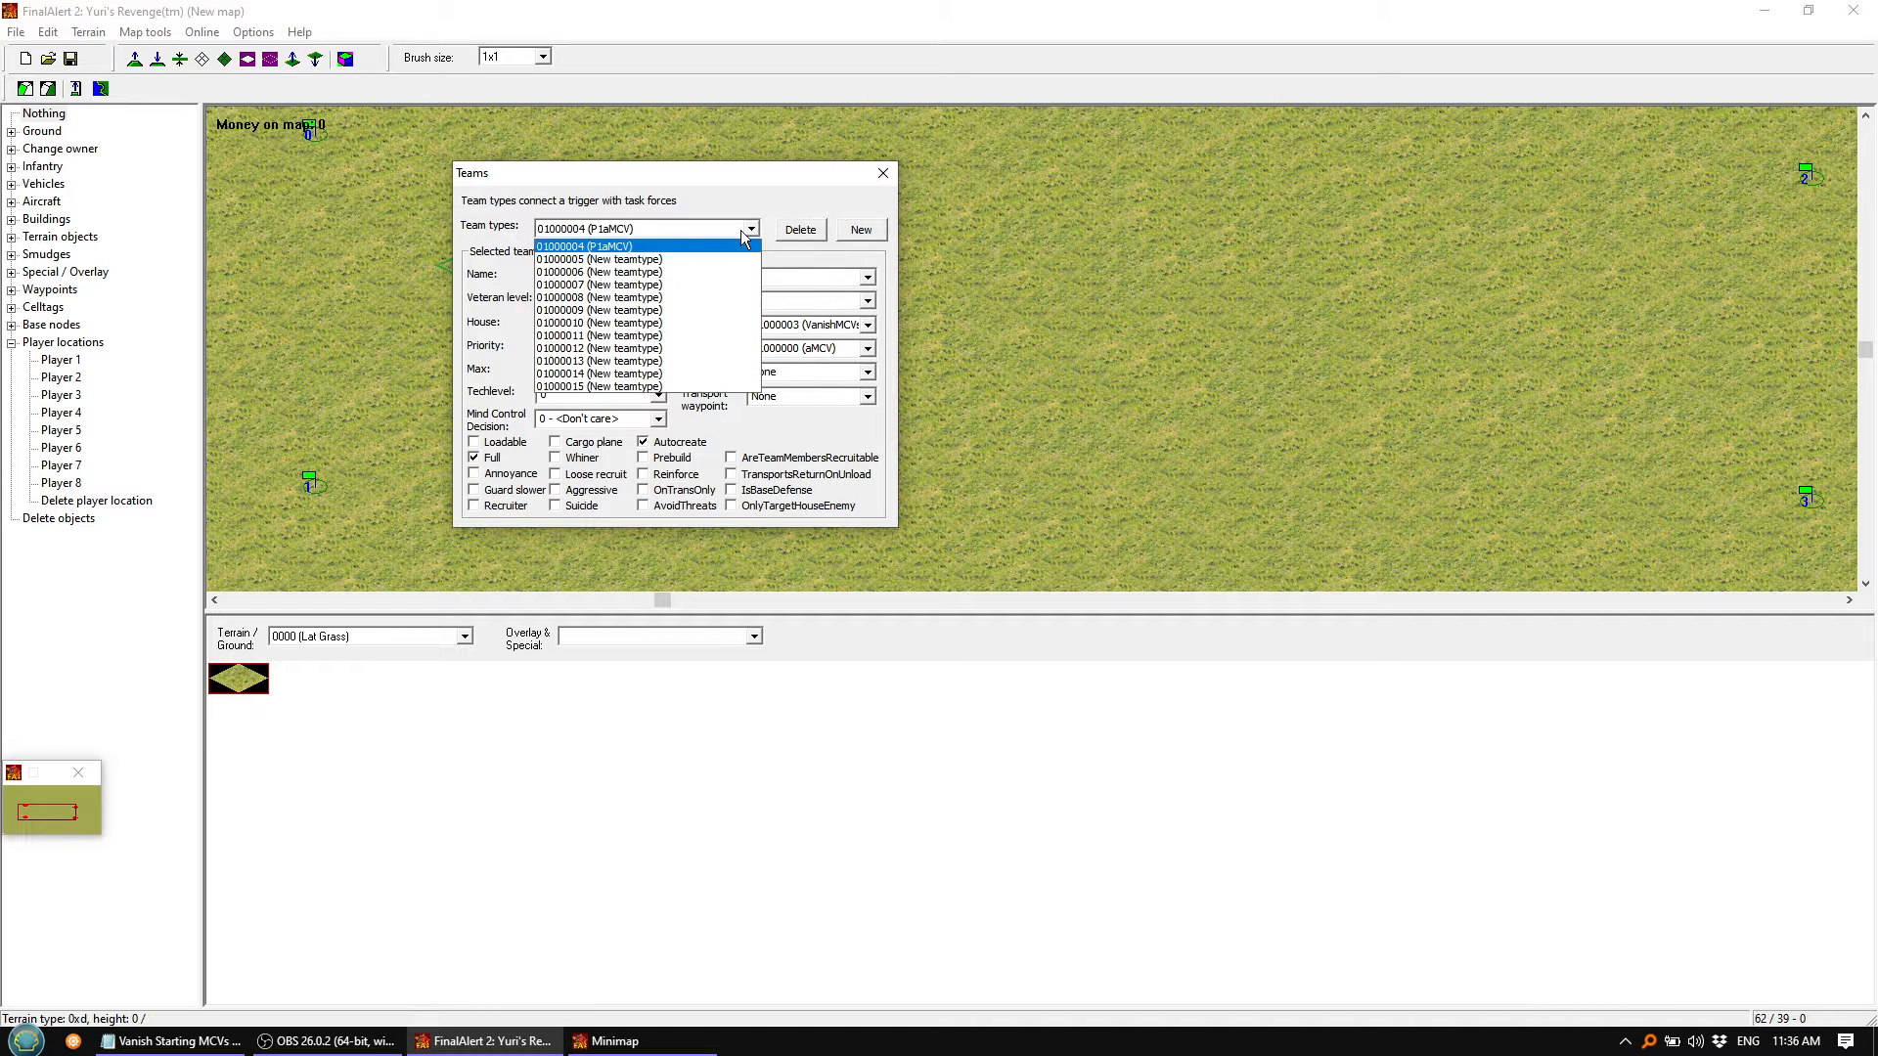
pyautogui.click(634, 260)
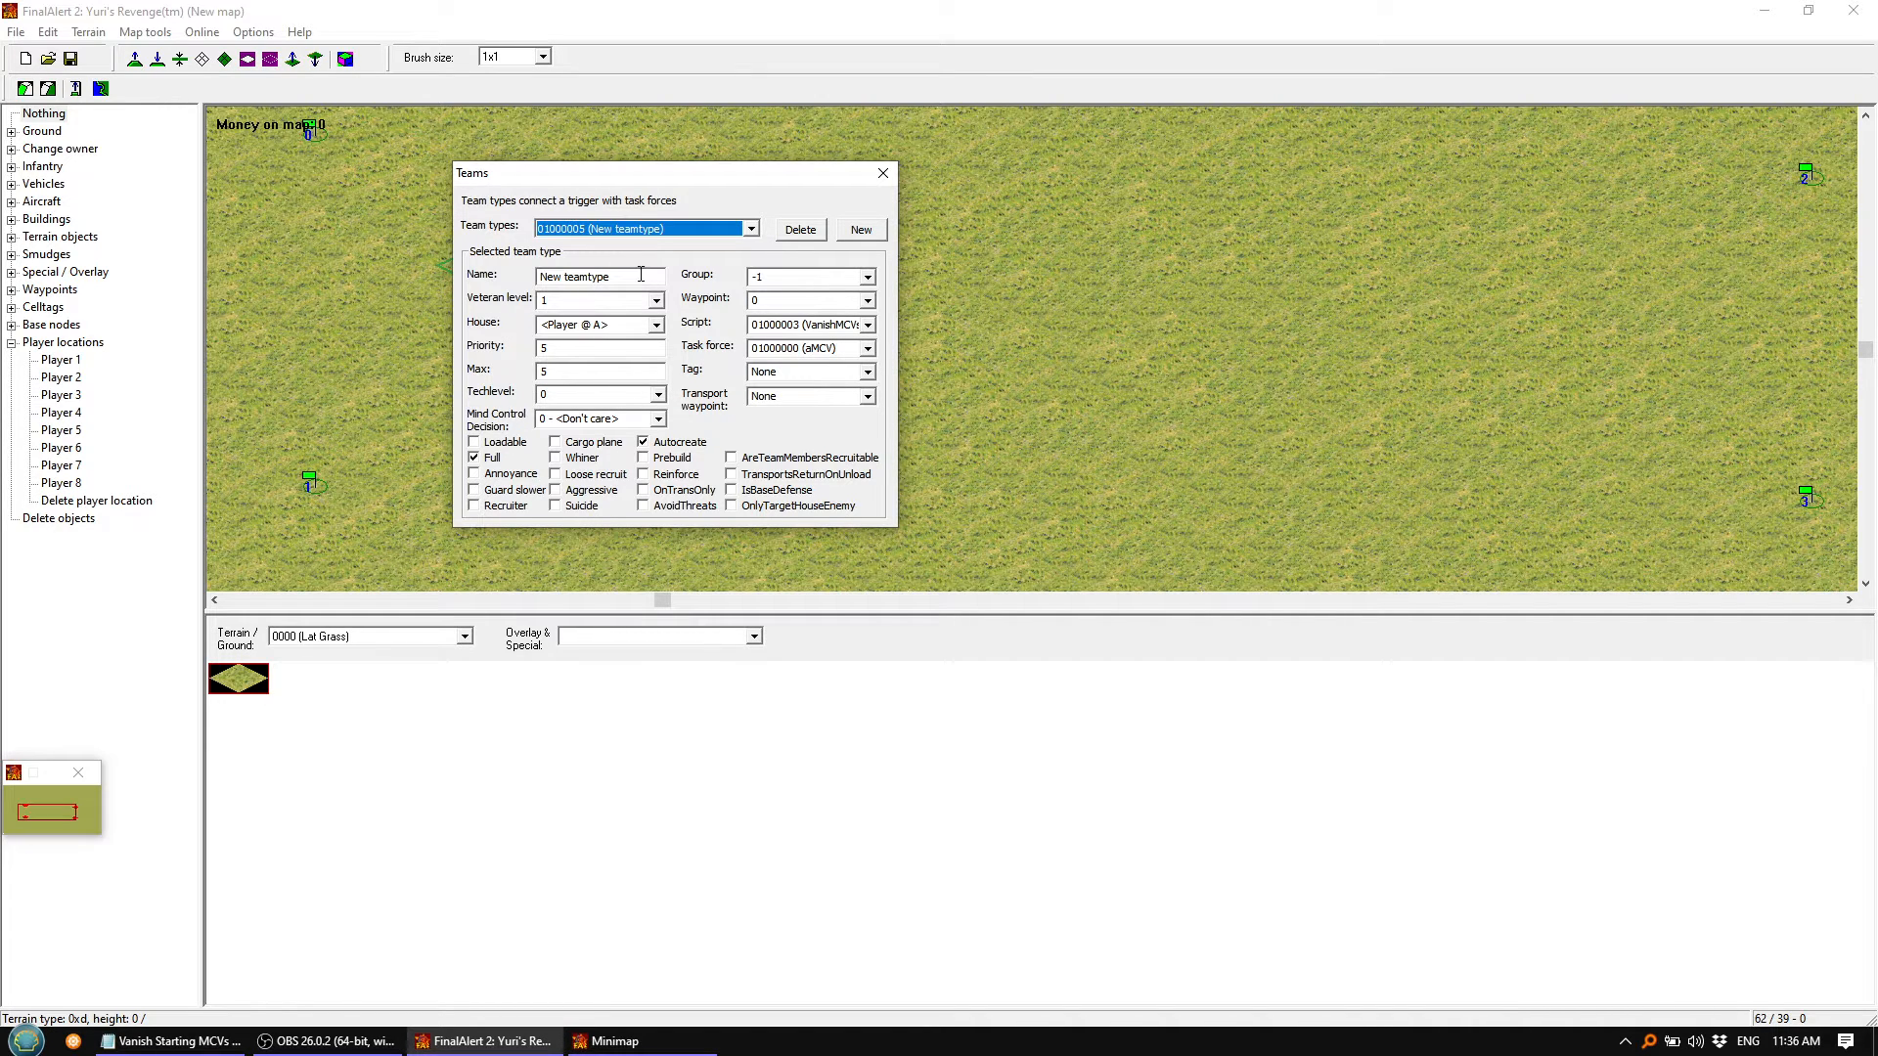
pyautogui.moveTo(636, 276); pyautogui.dragTo(448, 270)
pyautogui.write('P1aMCV')
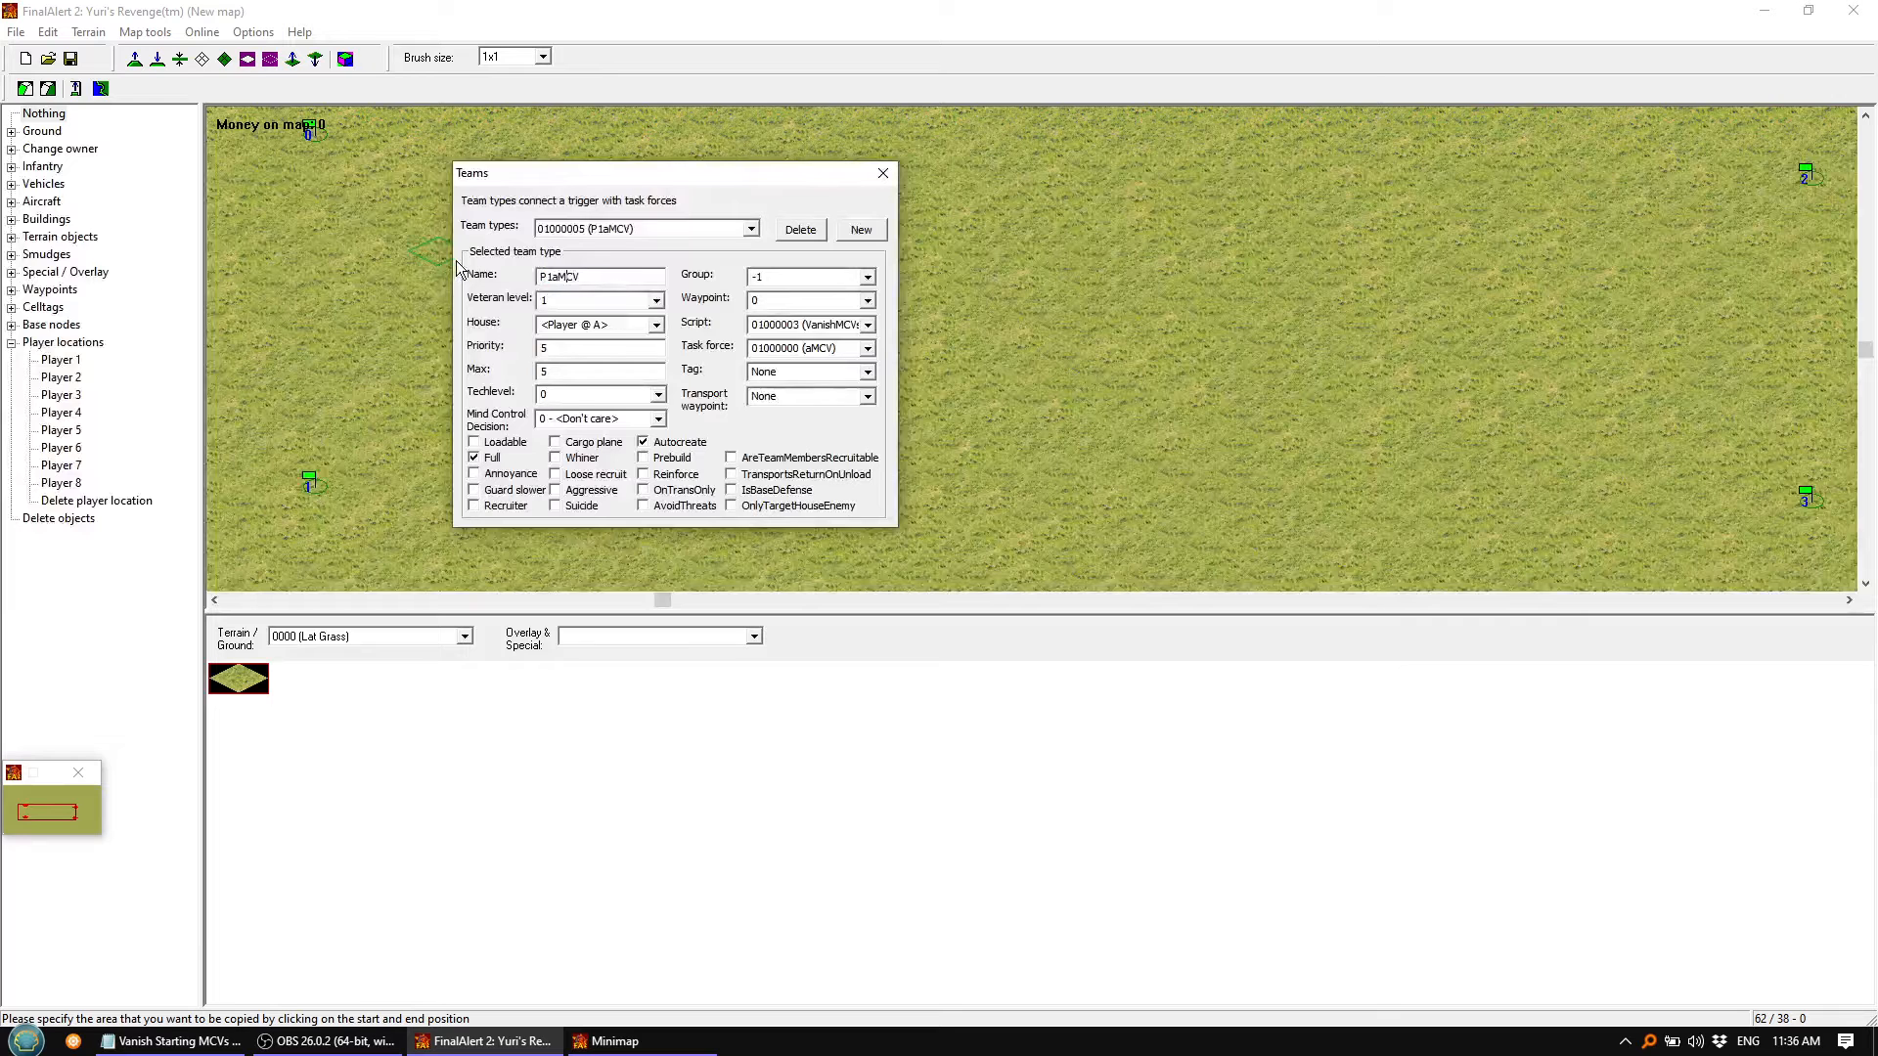
pyautogui.press('Left')
pyautogui.press('BackSpace')
pyautogui.write('s')
pyautogui.click(643, 280)
pyautogui.click(868, 350)
pyautogui.click(847, 377)
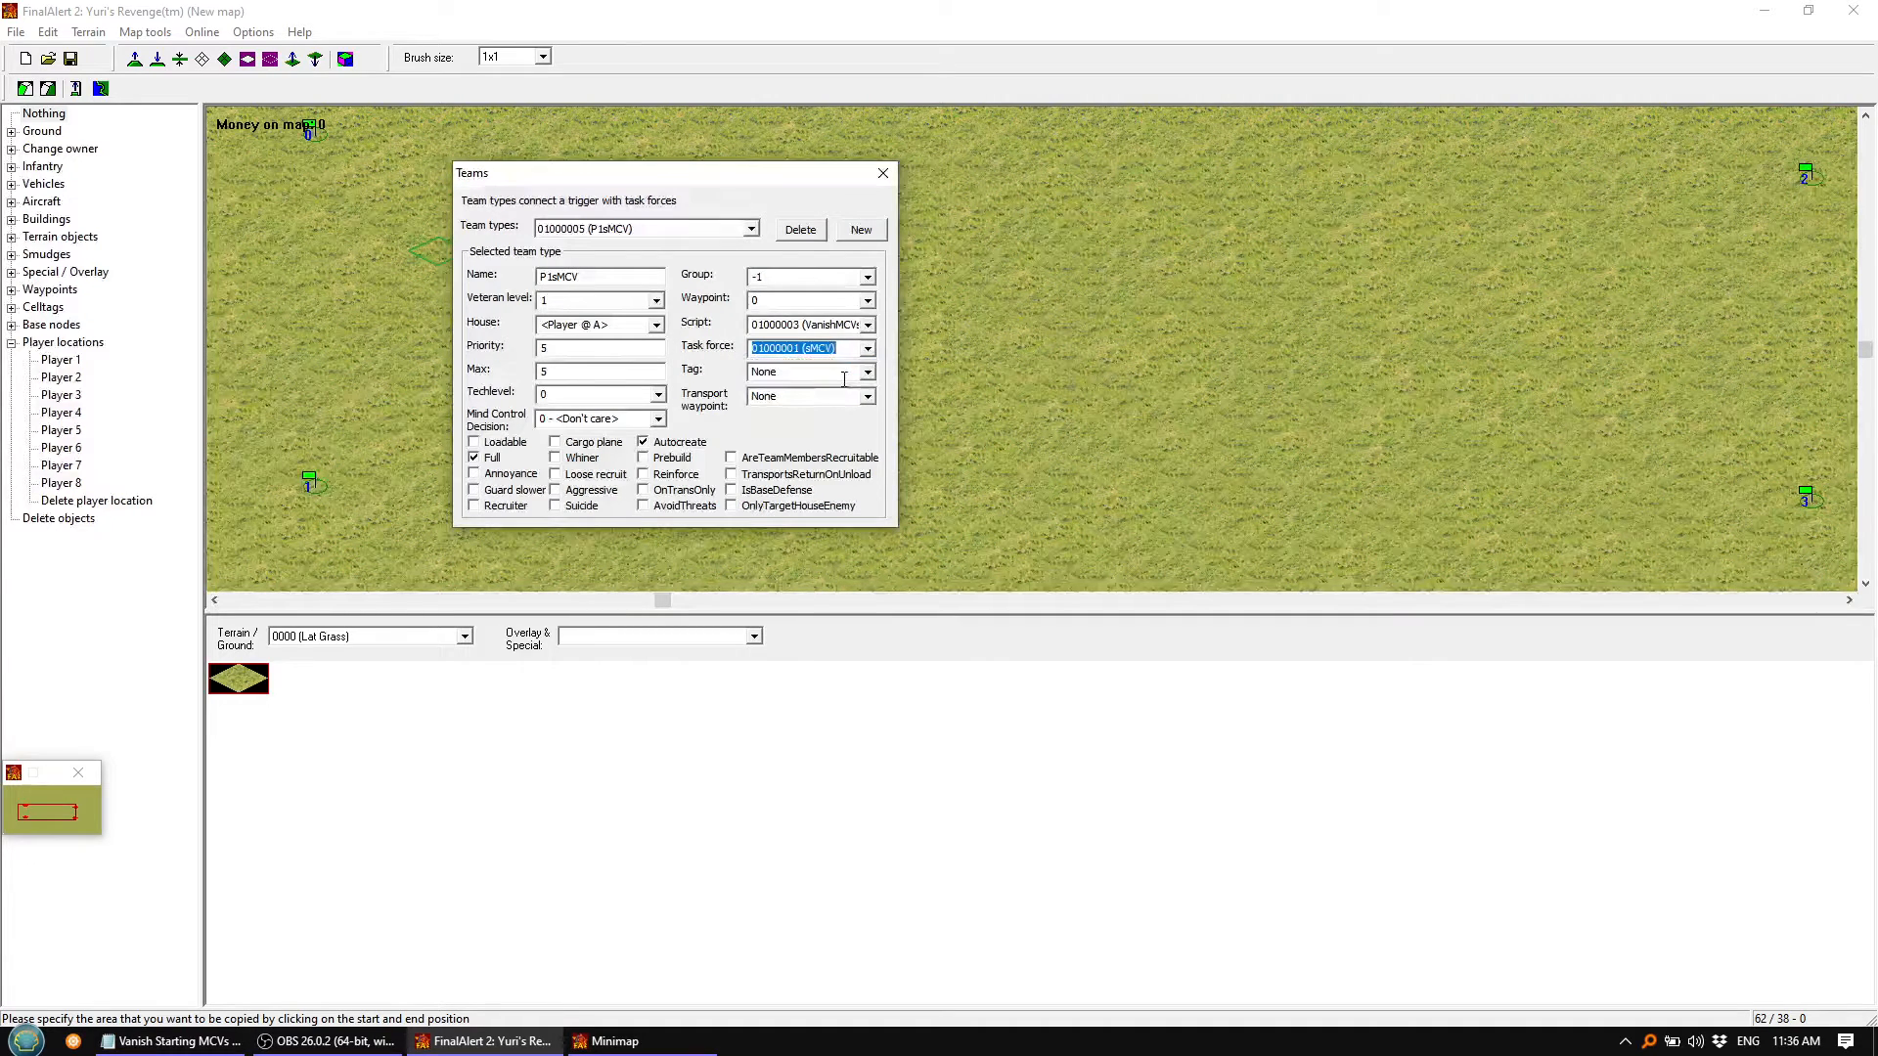
# Rename team type 01000006 as P1yMCV and set its task force to 01000002 (yMCV)
pyautogui.click(751, 231)
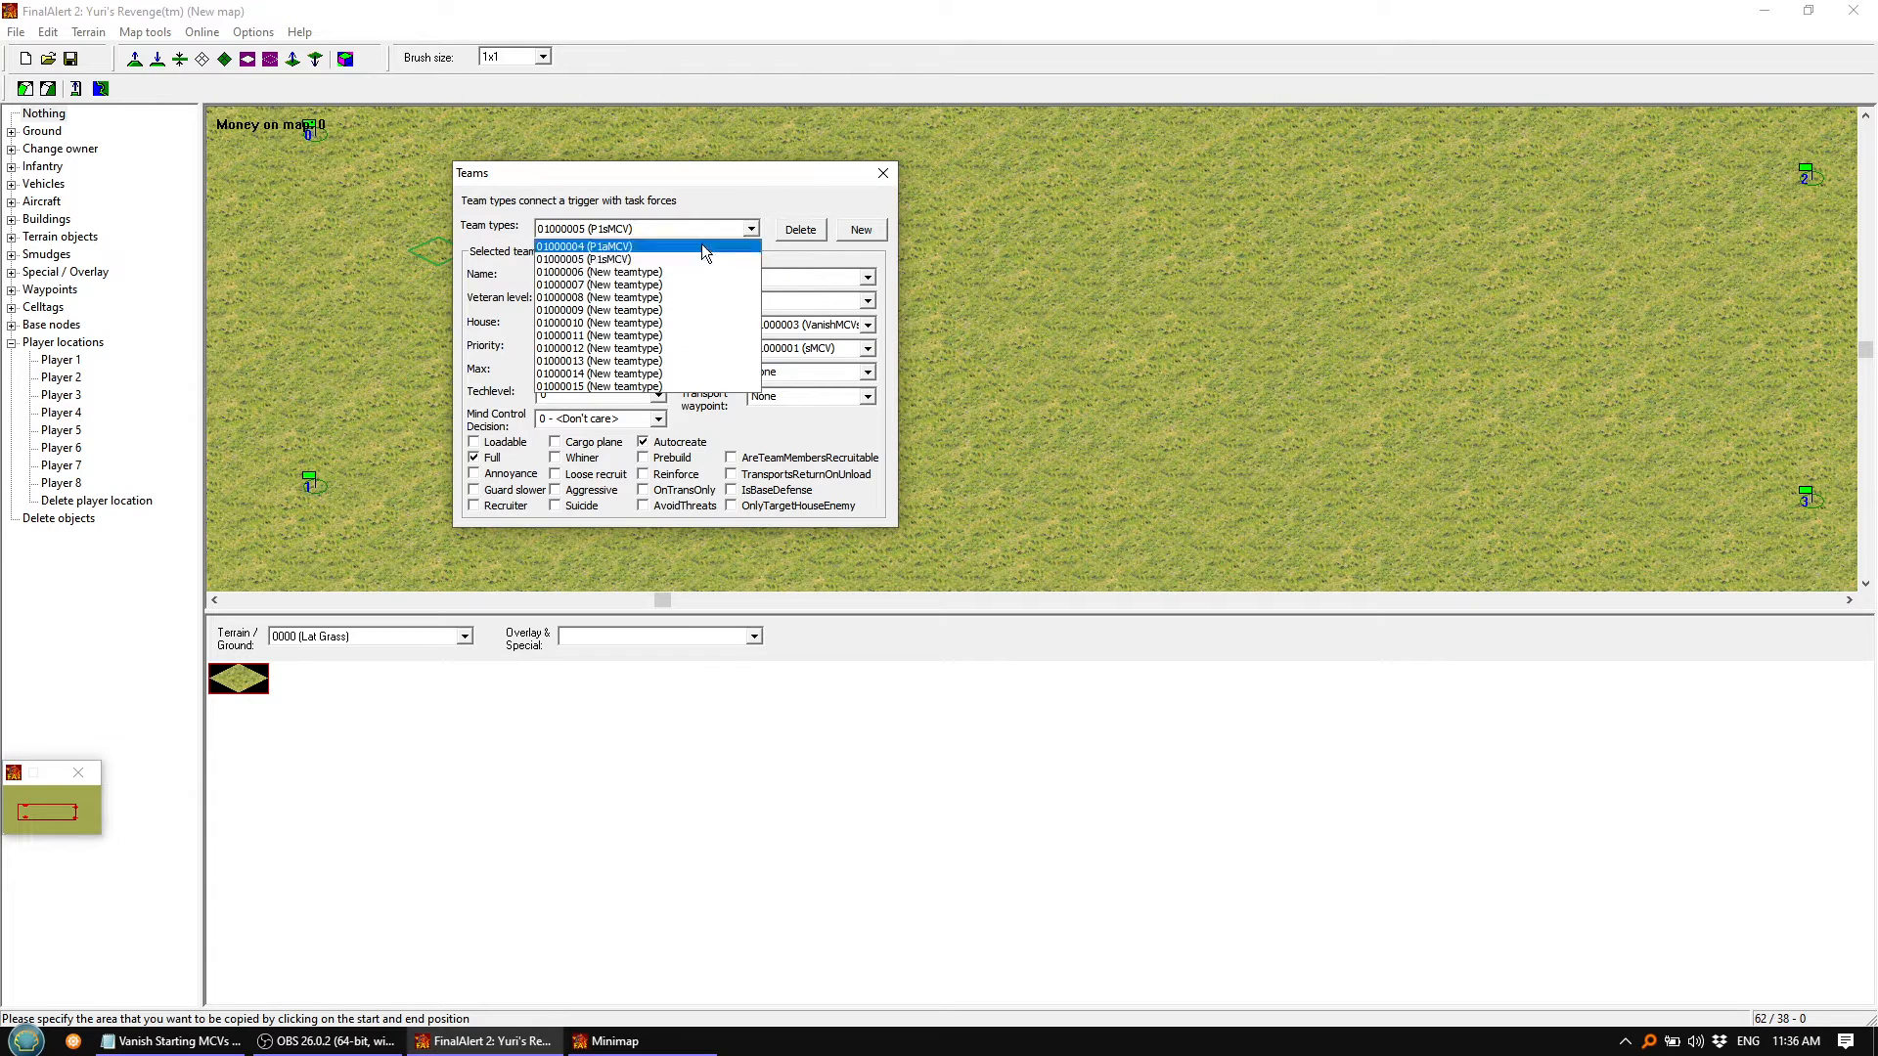
pyautogui.click(616, 272)
pyautogui.press('Tab')
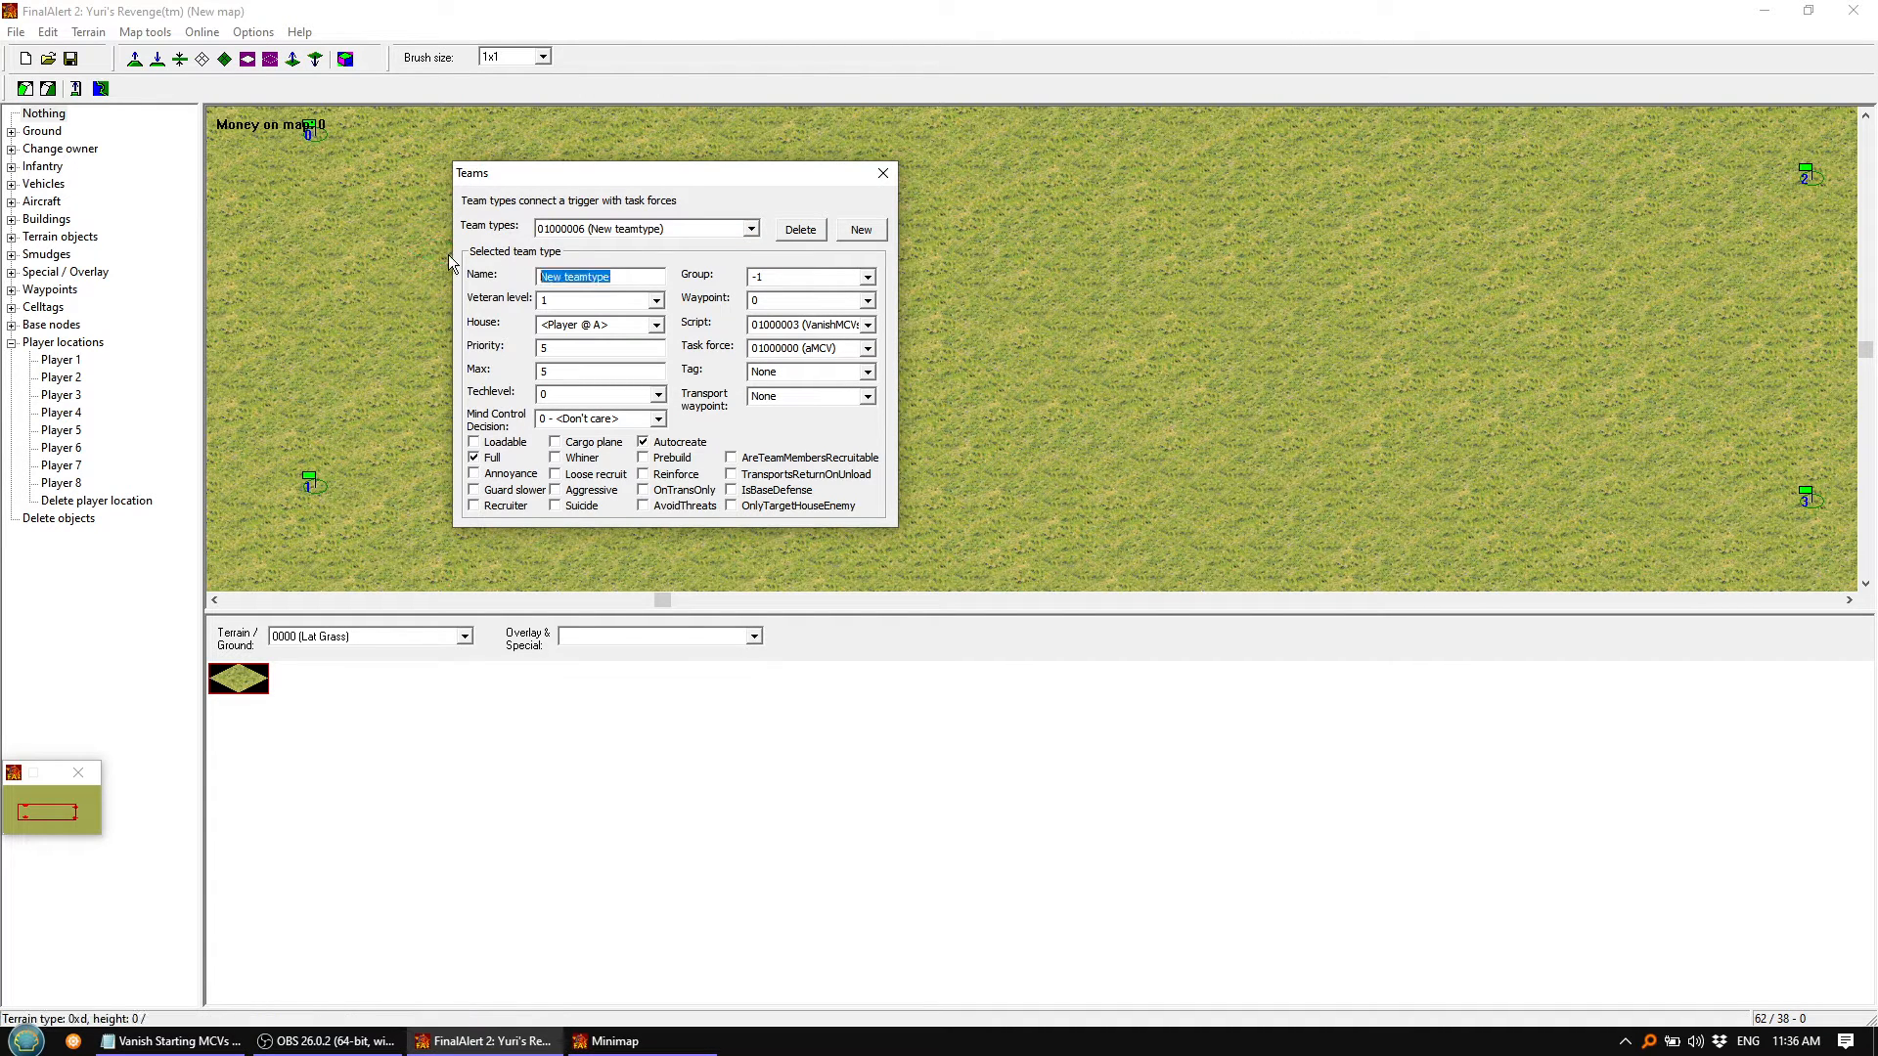
pyautogui.hotkey('ctrl', 'v')
pyautogui.moveTo(554, 279); pyautogui.dragTo(558, 278)
pyautogui.write('y')
pyautogui.click(867, 349)
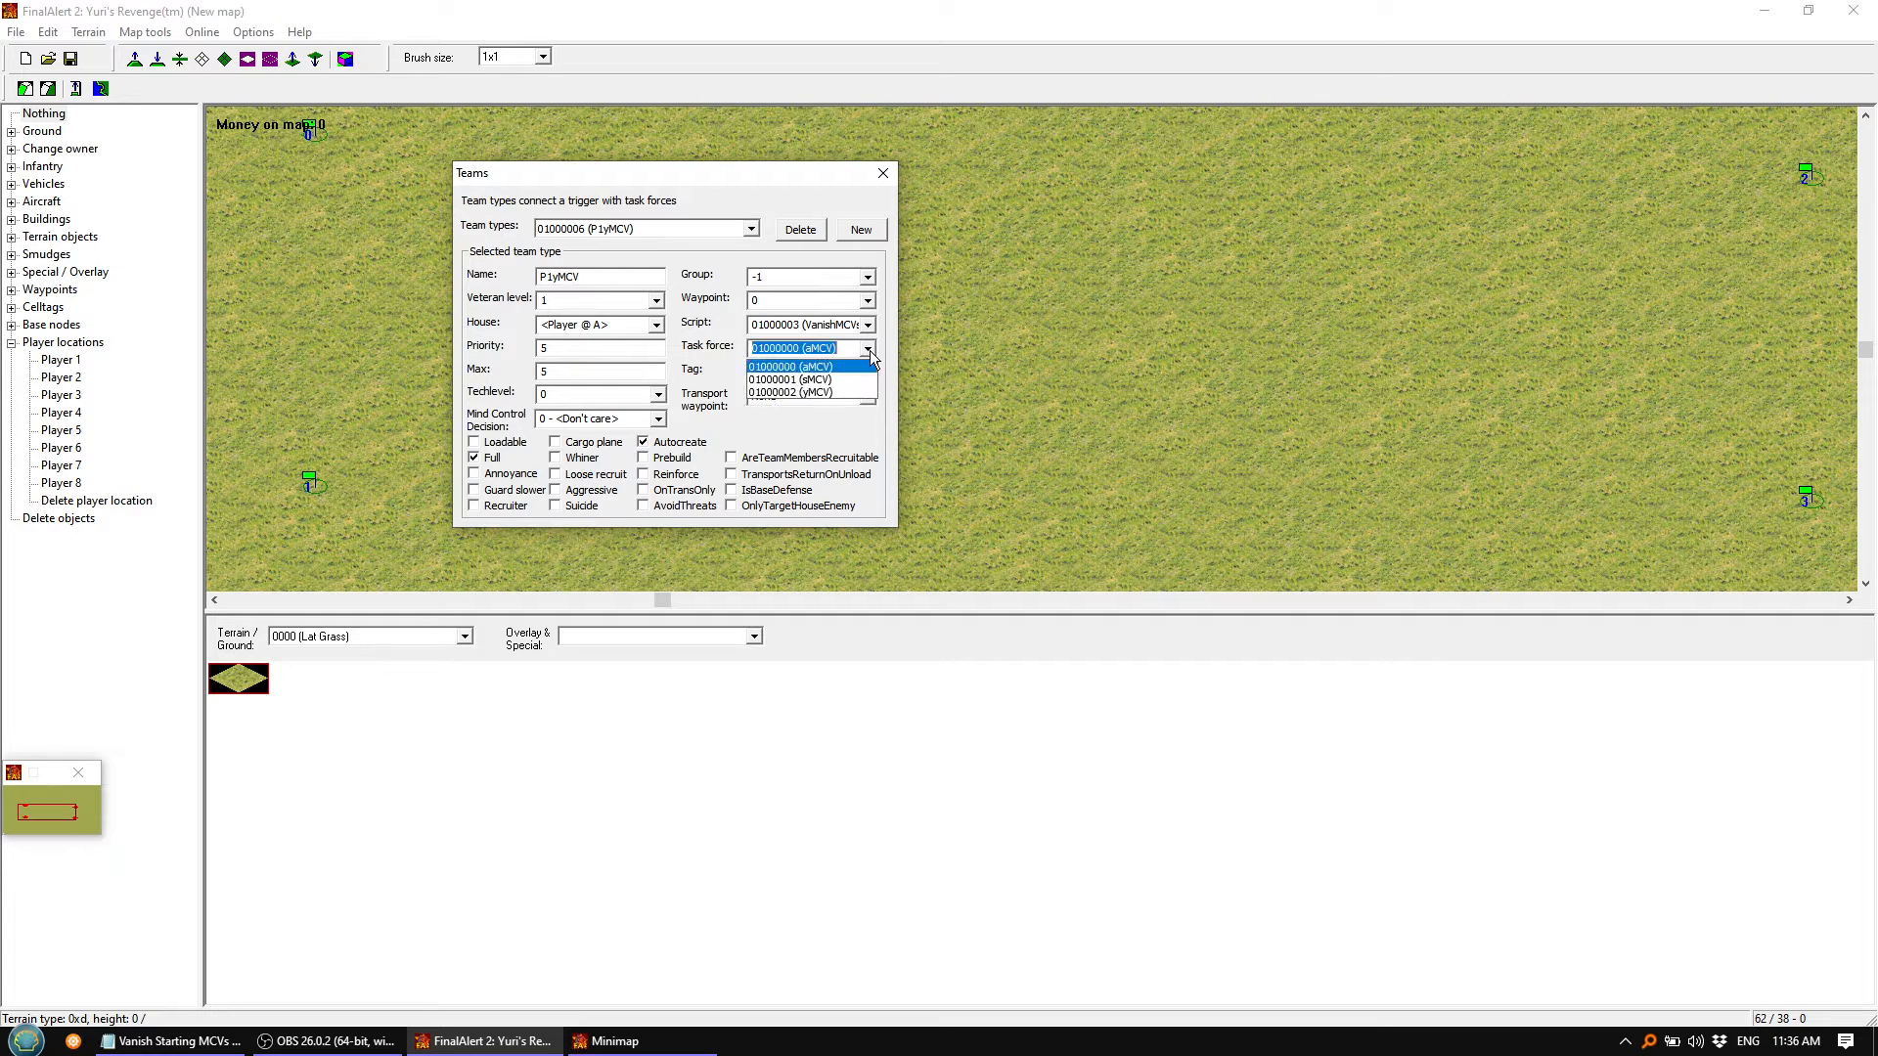
pyautogui.click(820, 392)
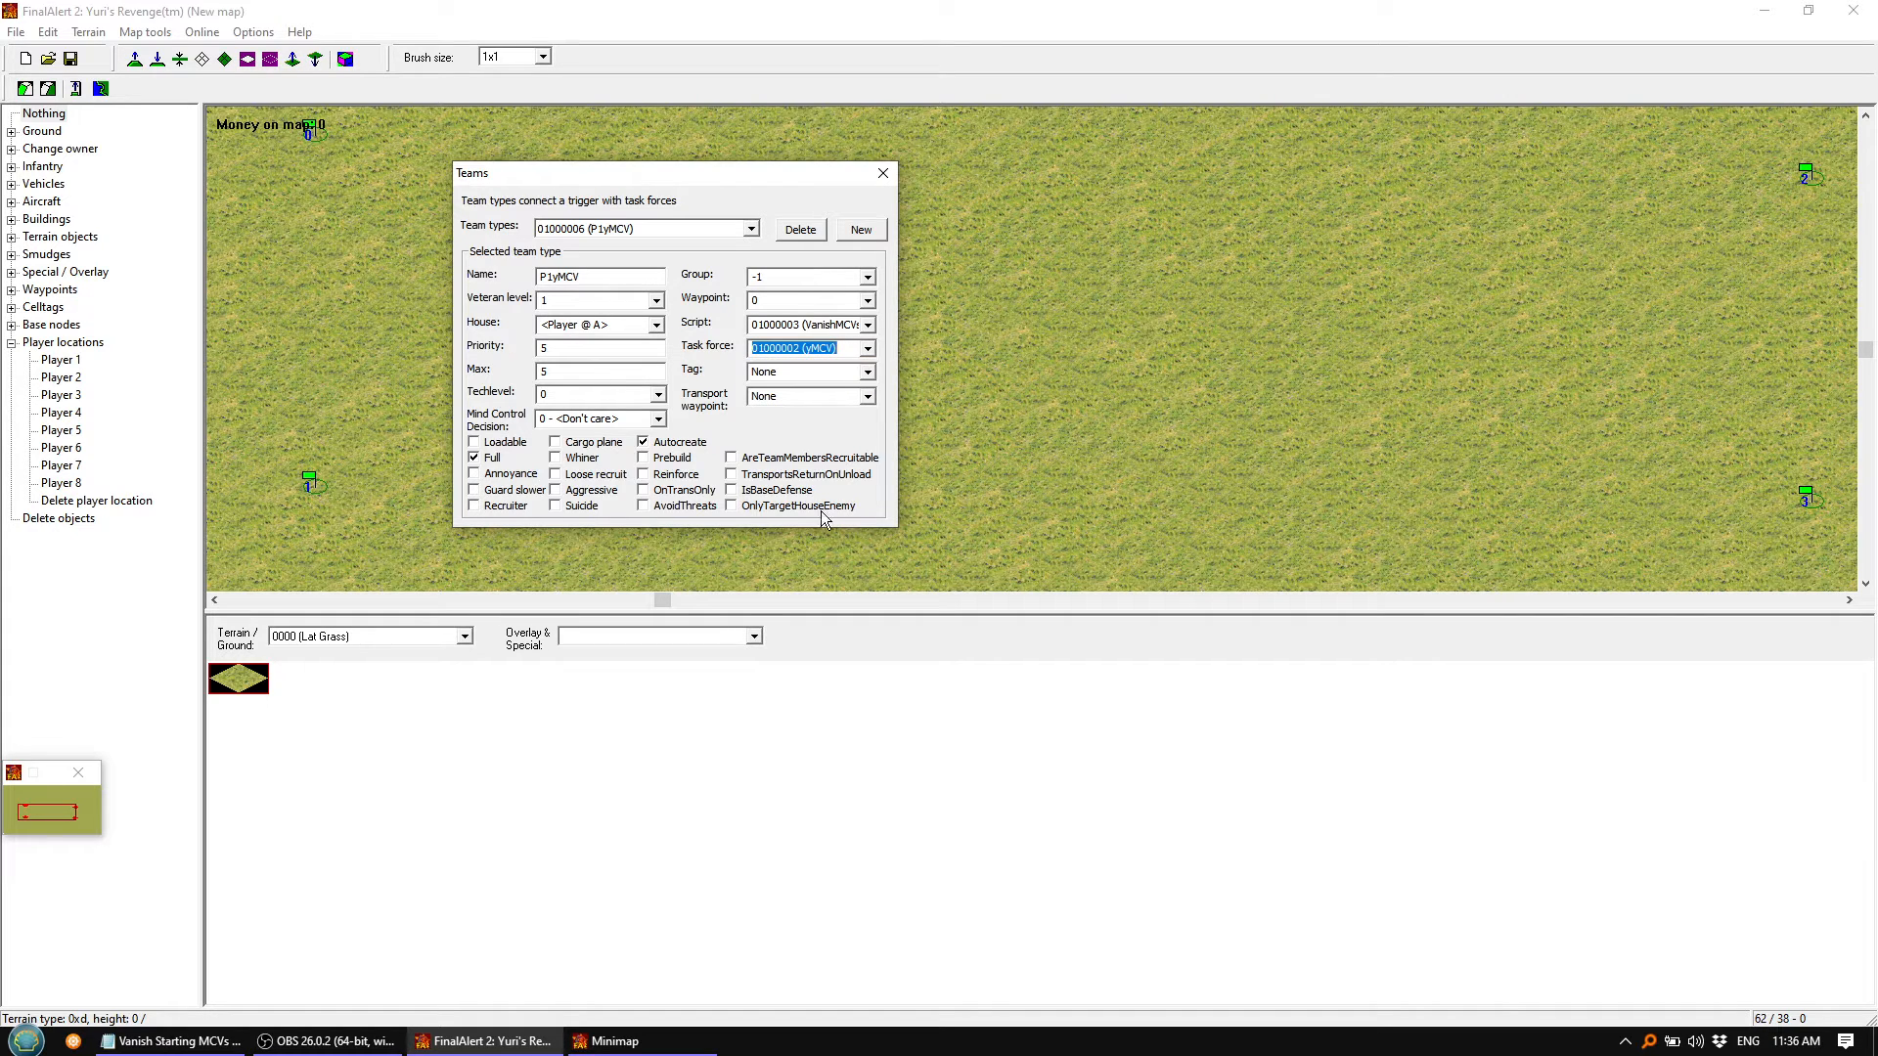
# Rename team type 01000007 as P2aMCV and assign it to the house <Player @ B>
pyautogui.click(696, 227)
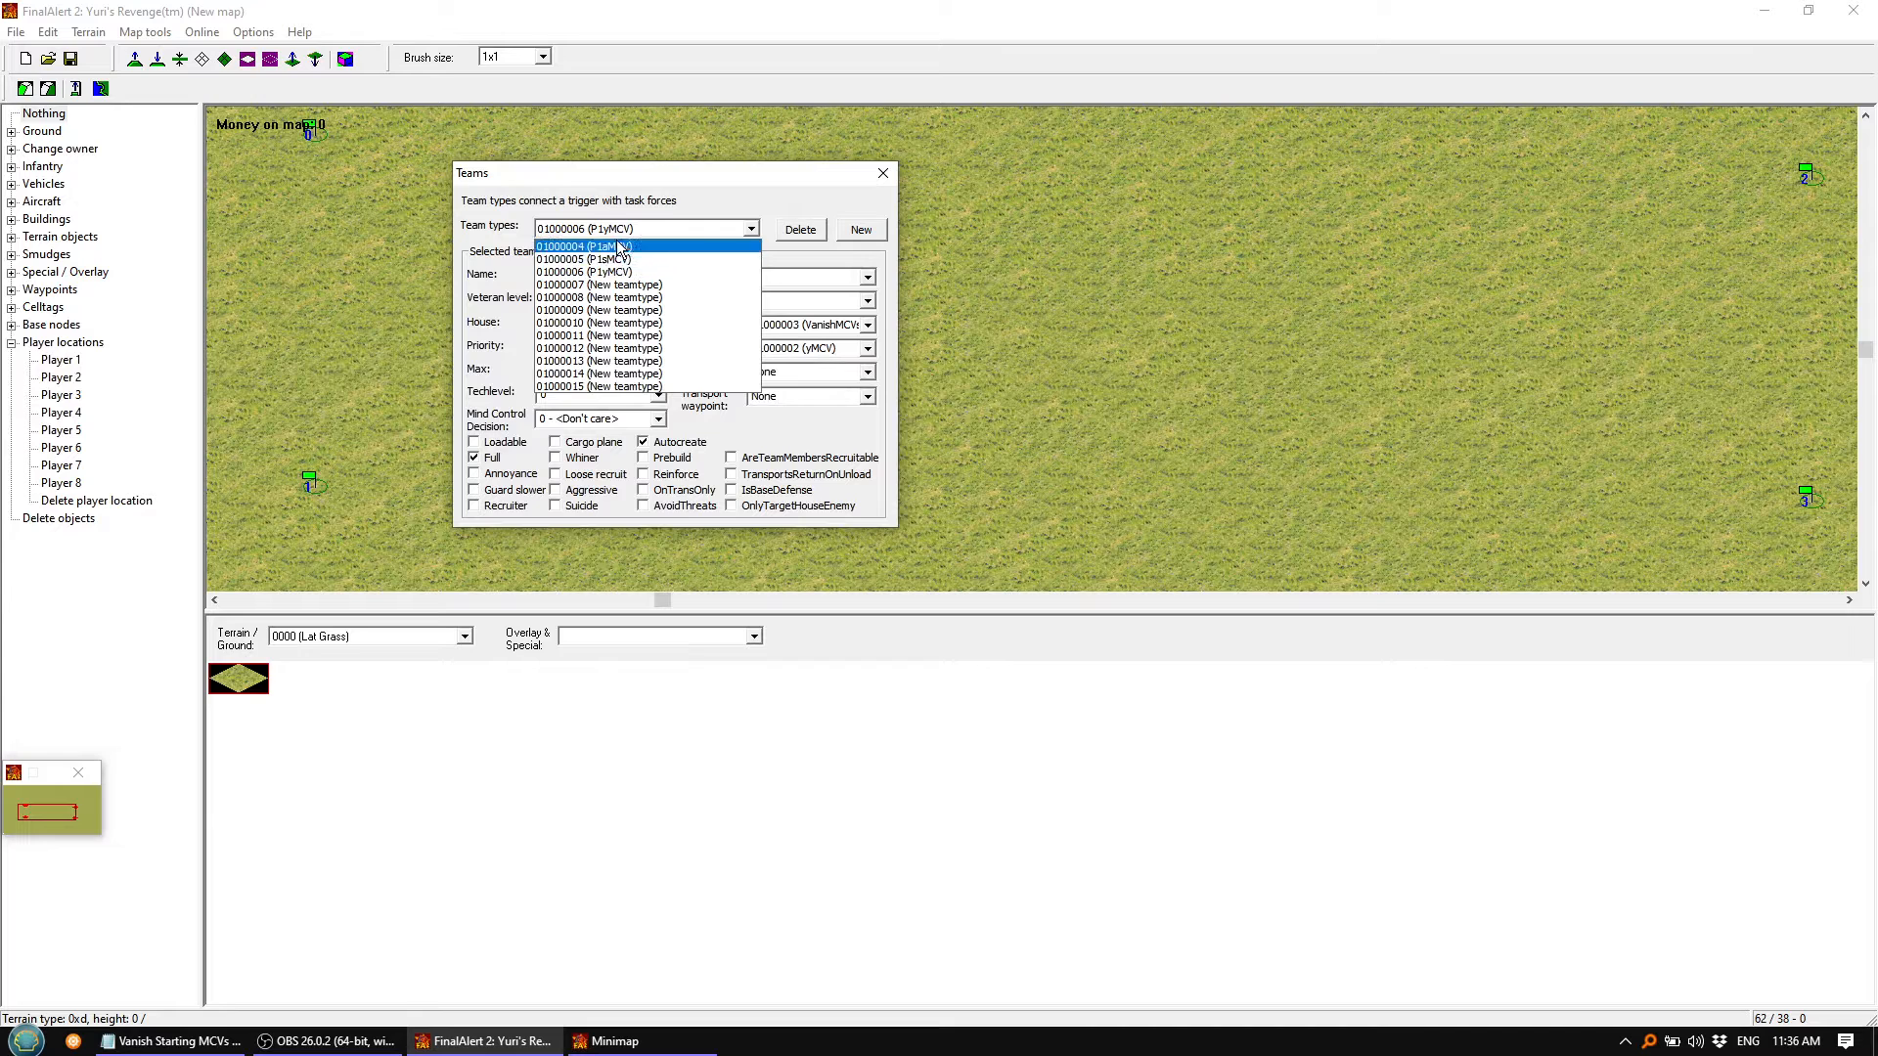
pyautogui.click(817, 207)
pyautogui.click(752, 232)
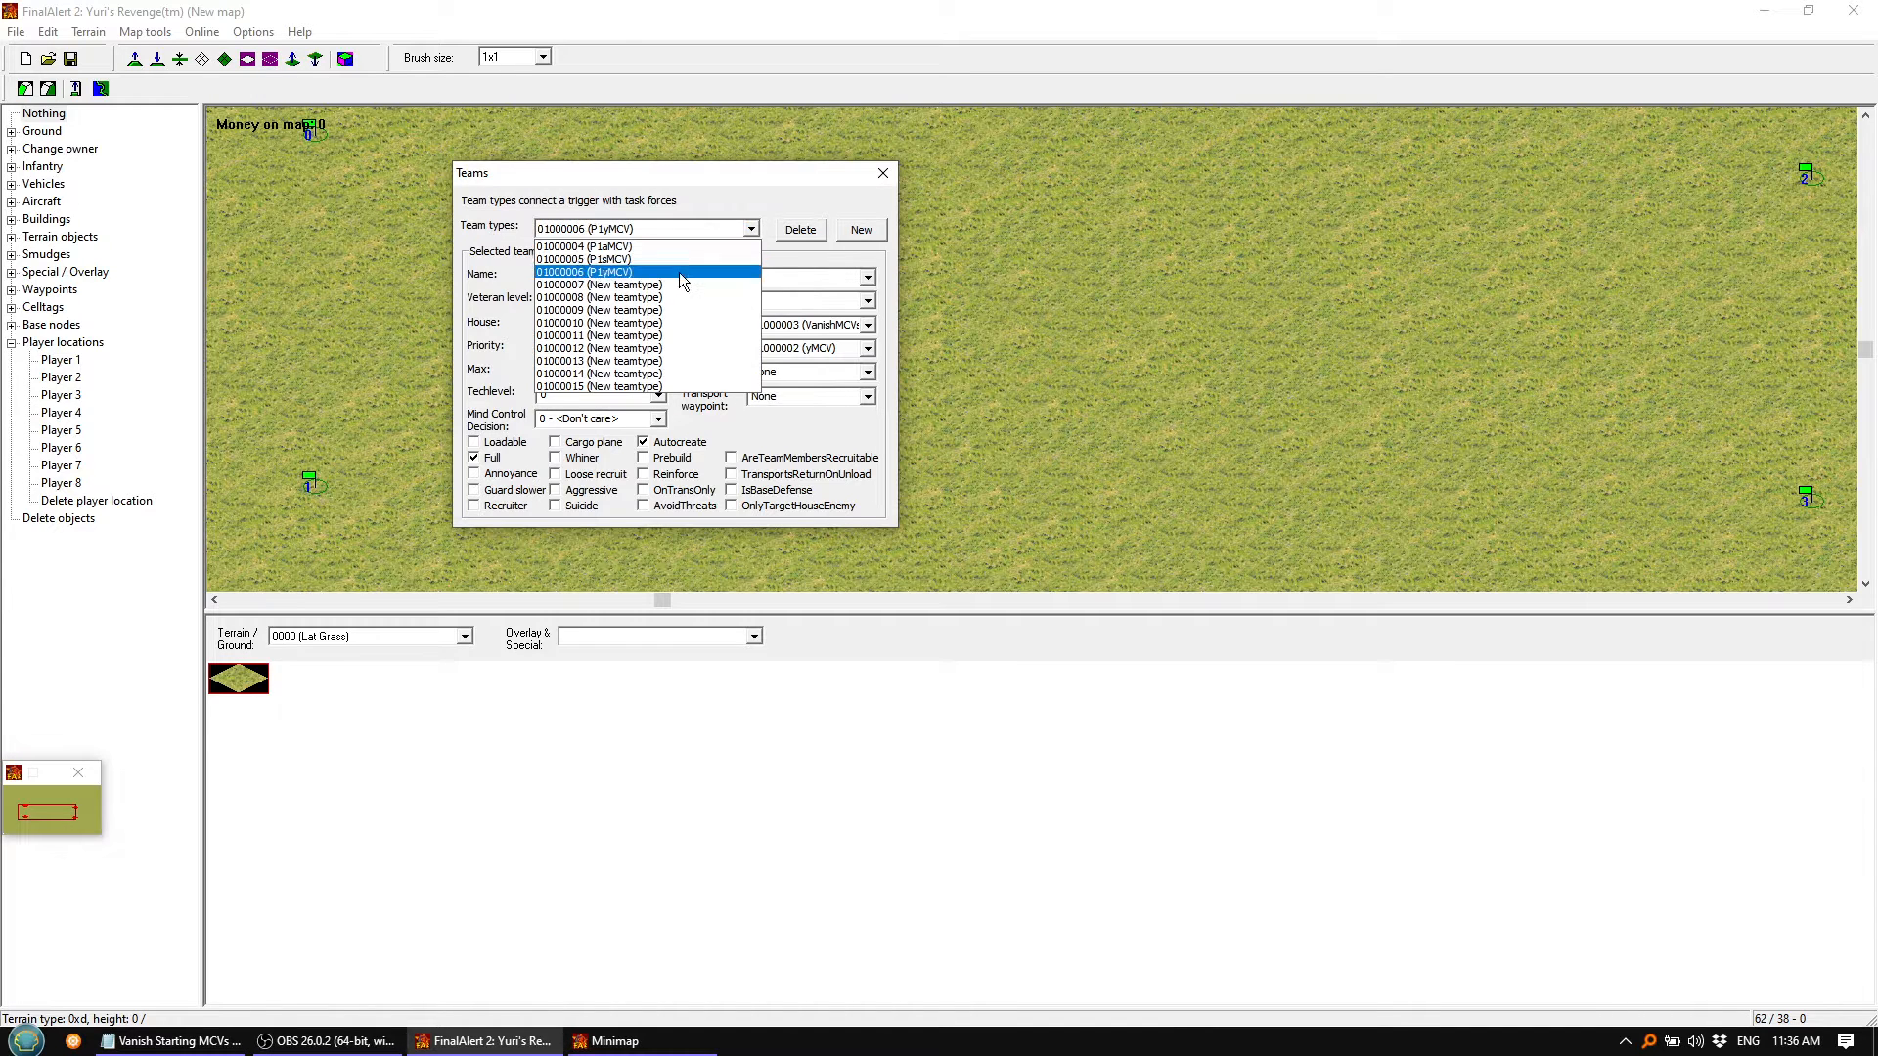
pyautogui.click(651, 285)
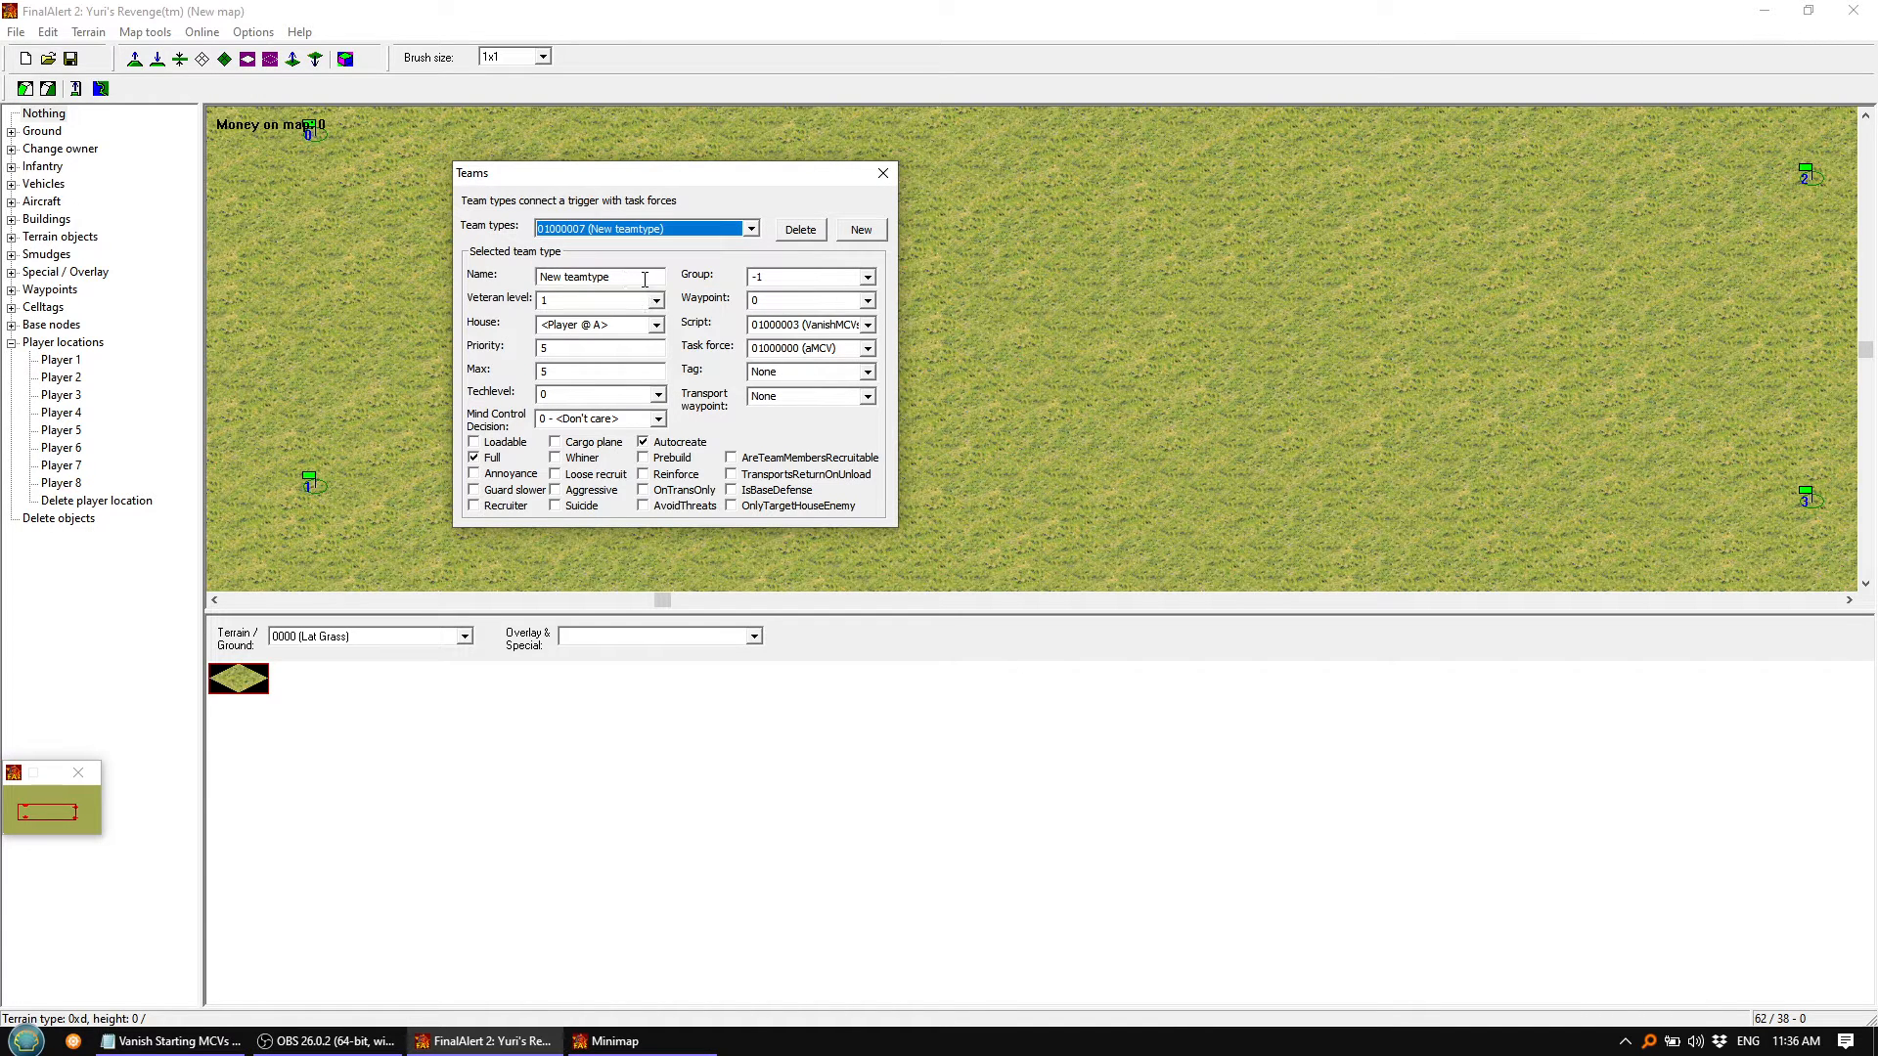
pyautogui.moveTo(645, 280); pyautogui.dragTo(394, 264)
pyautogui.write('P')
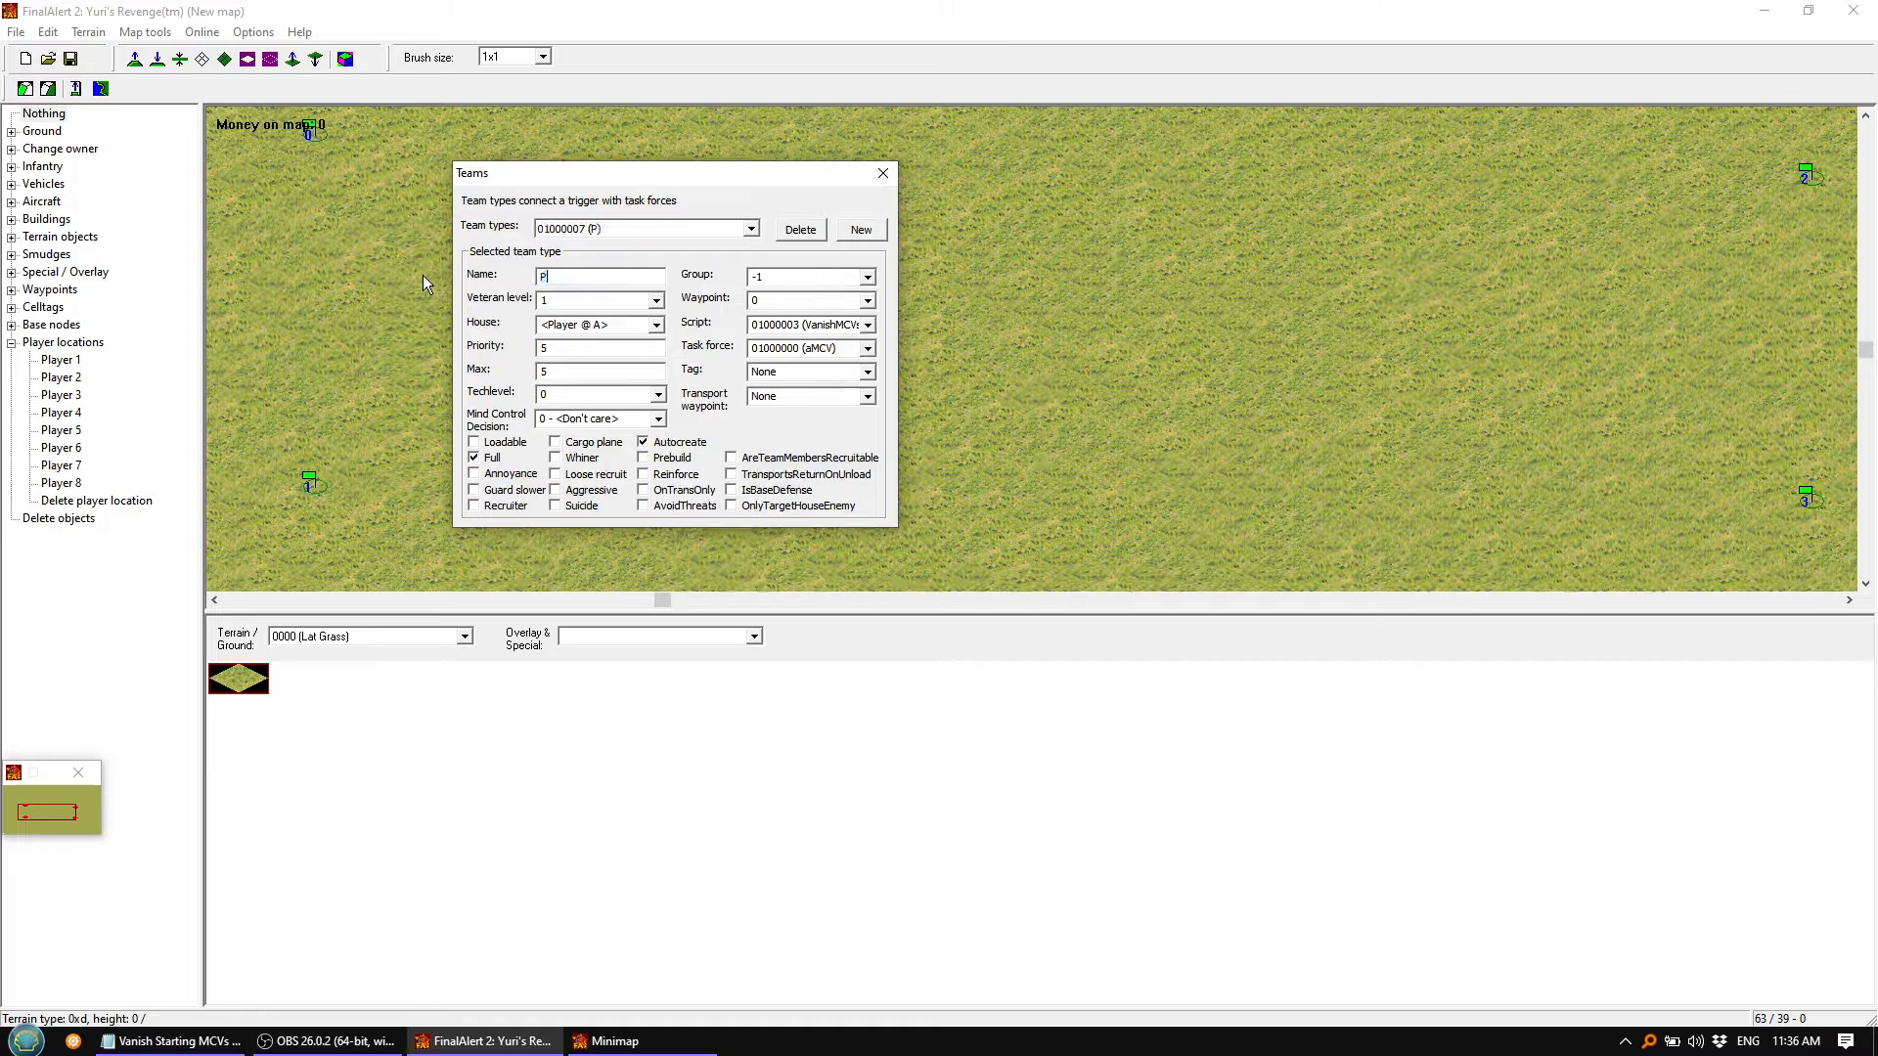
pyautogui.write('2aMCV')
pyautogui.click(654, 329)
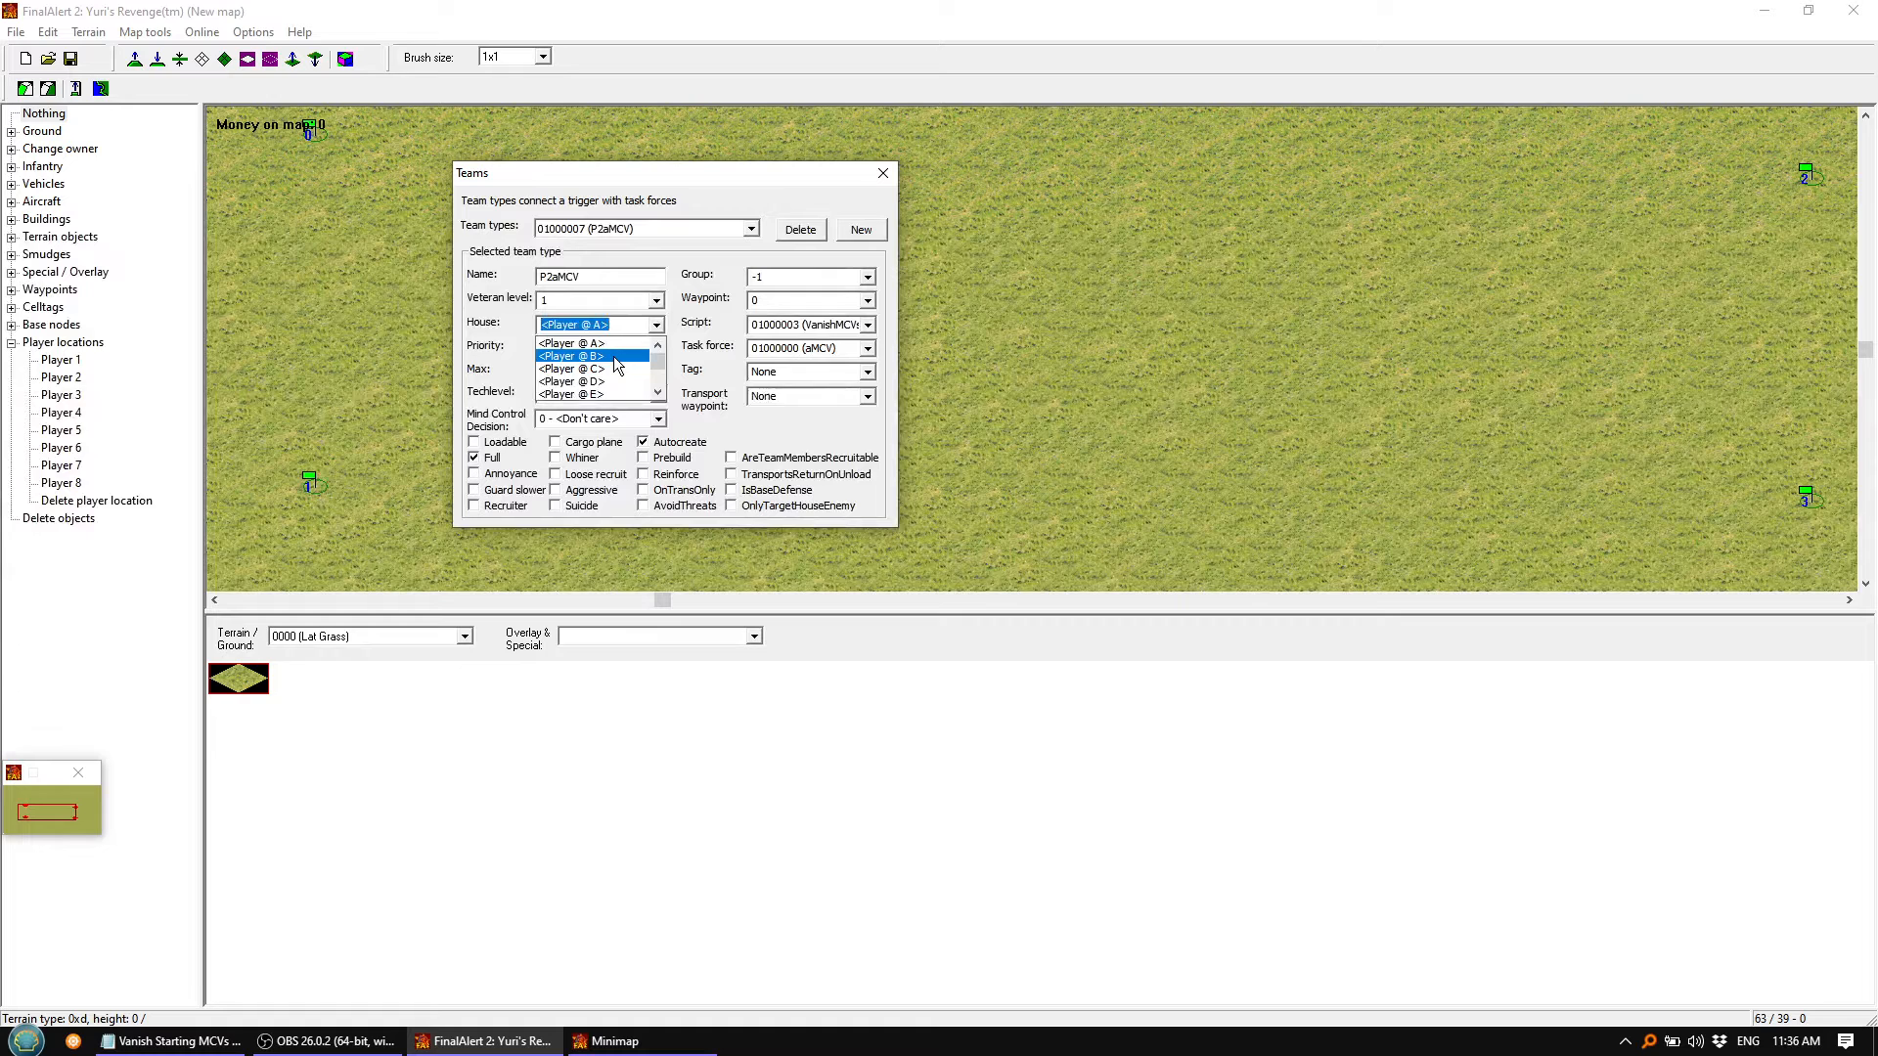
pyautogui.click(614, 358)
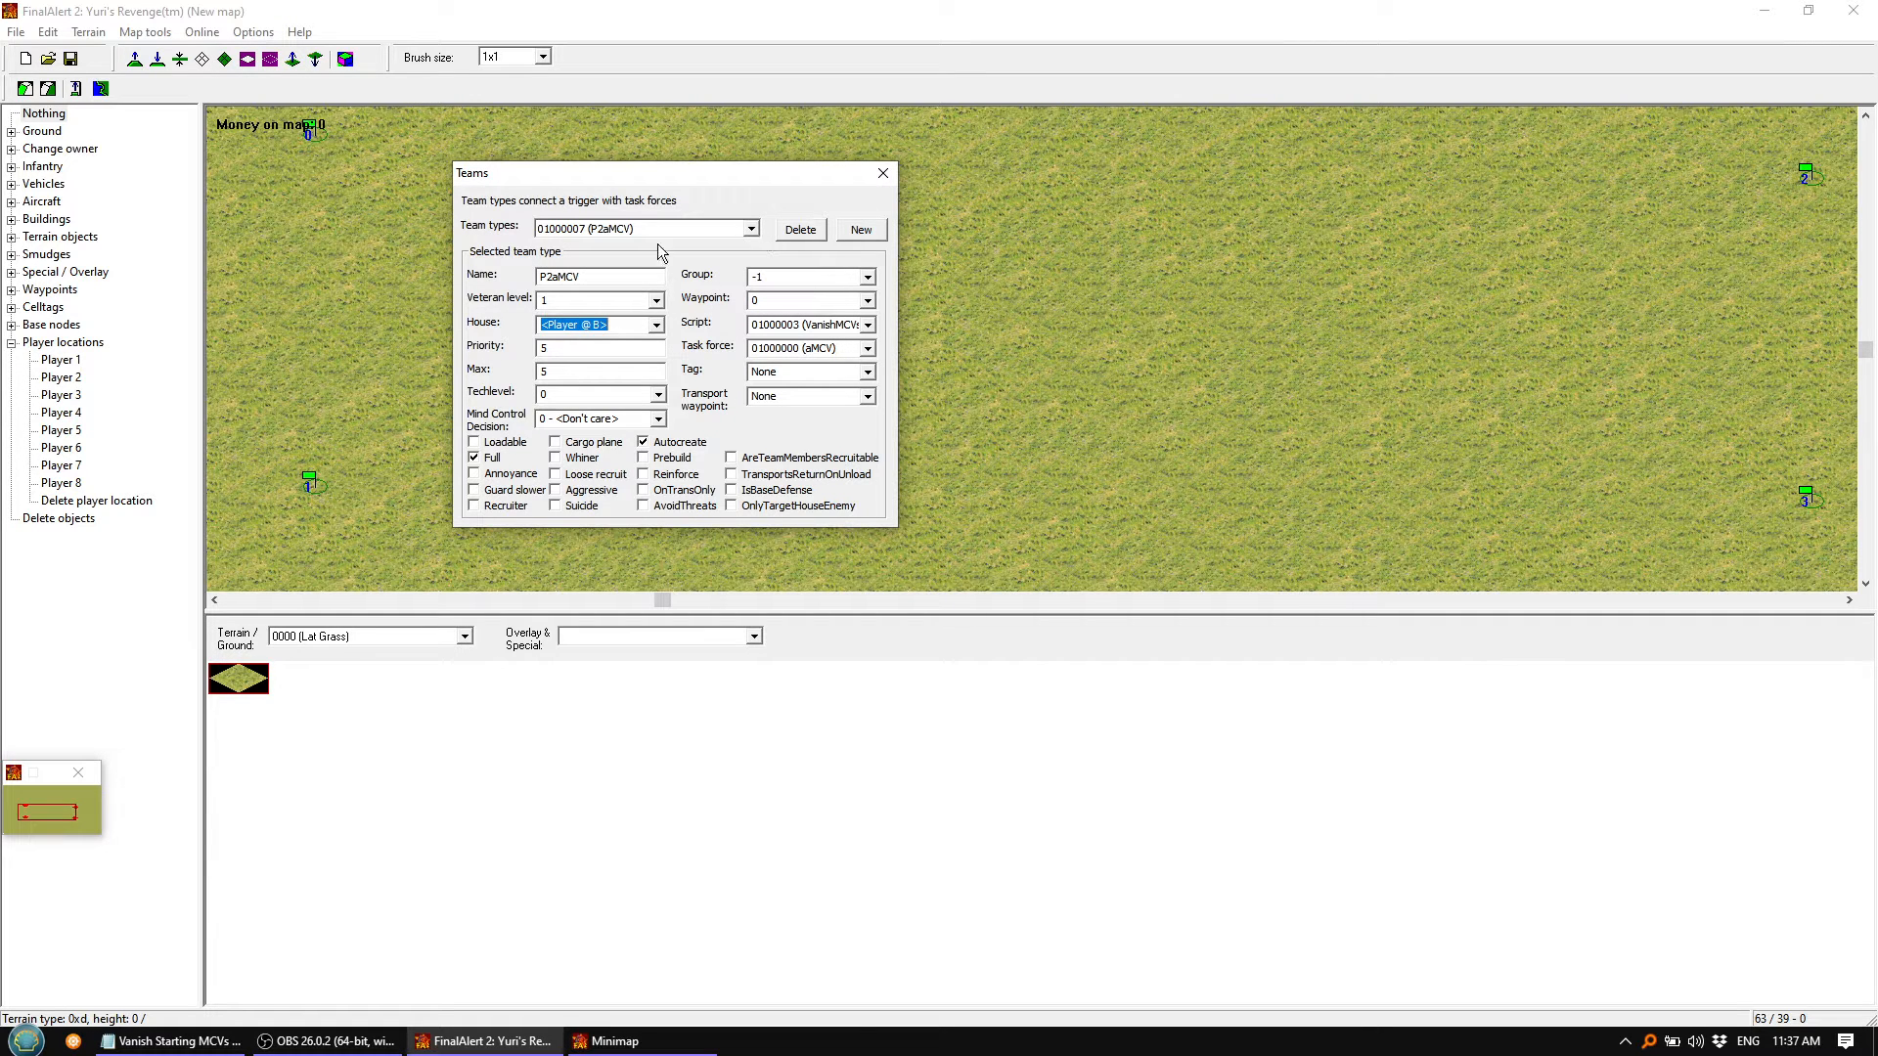
# Copy the P2aMCV name into team type 01000008 and change it to P2sMCV
pyautogui.doubleClick(617, 273)
pyautogui.hotkey('ctrl', 'c')
pyautogui.click(753, 233)
pyautogui.click(618, 297)
pyautogui.moveTo(603, 276); pyautogui.dragTo(448, 272)
pyautogui.hotkey('ctrl', 'v')
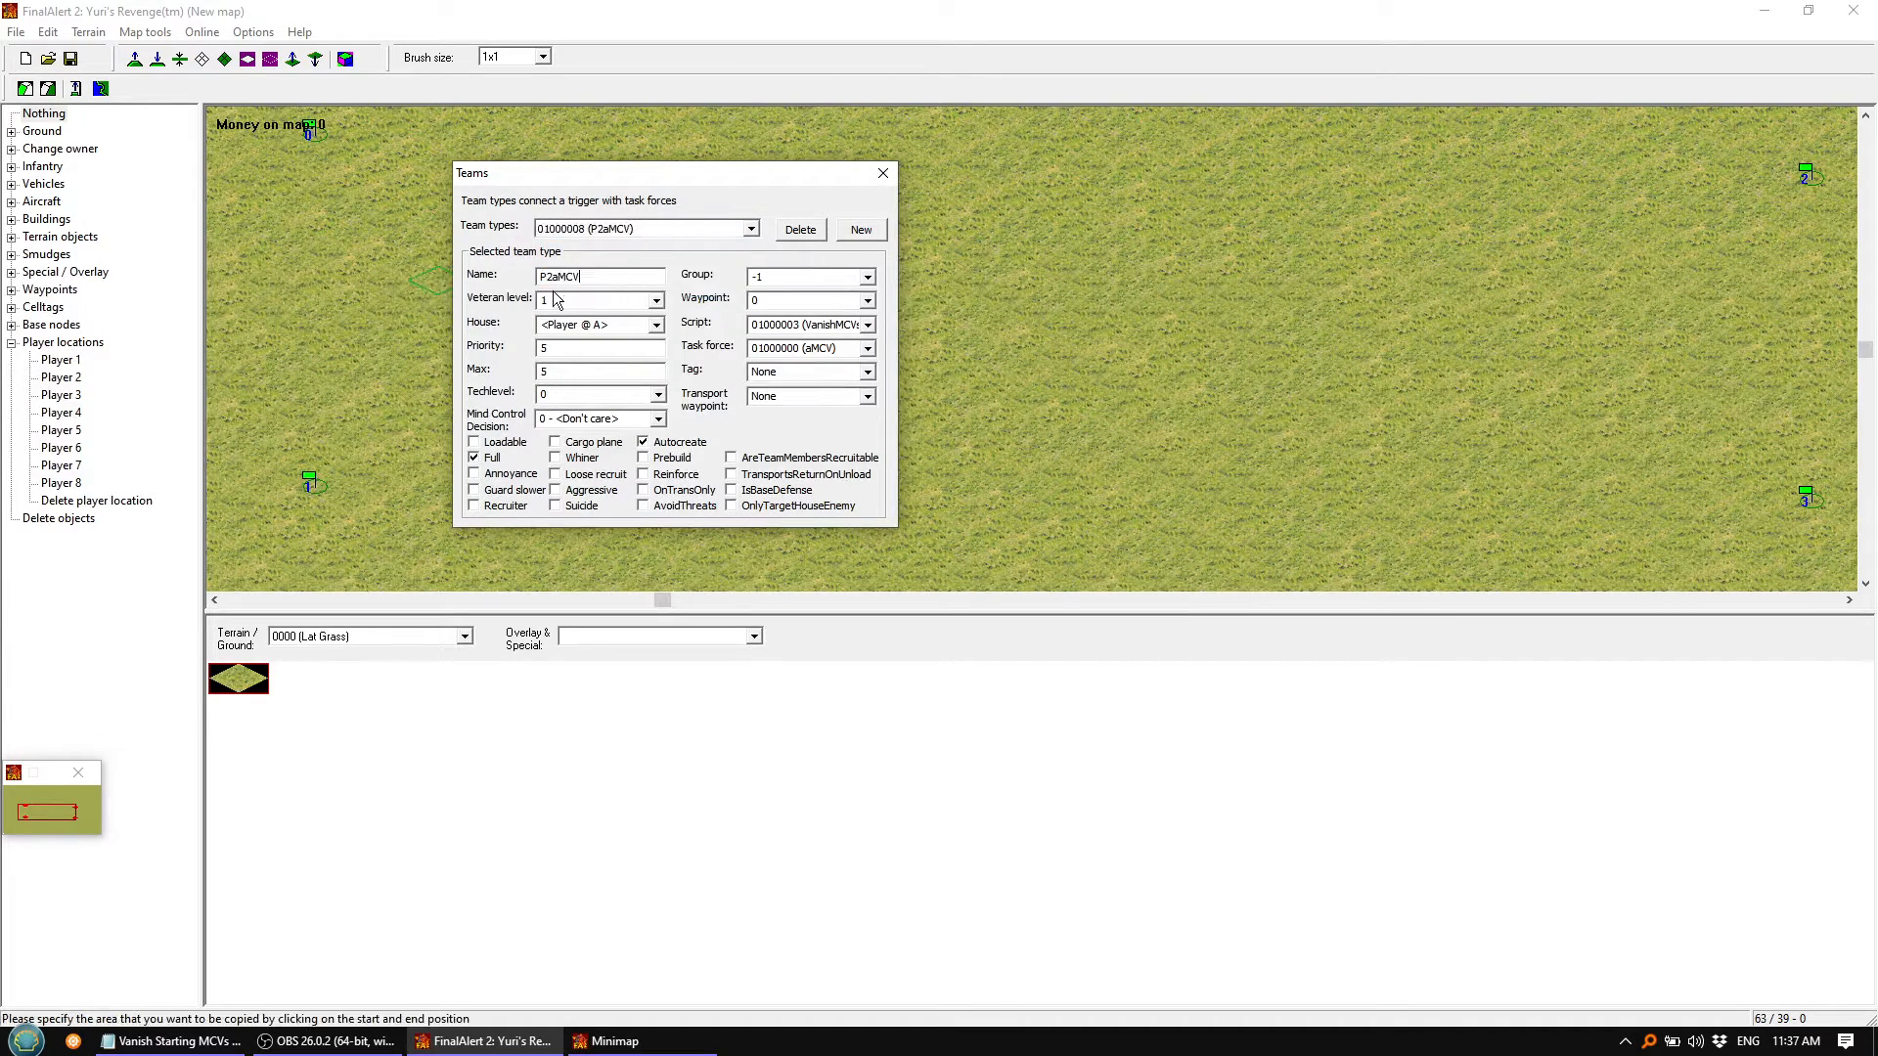
pyautogui.click(557, 278)
pyautogui.press('BackSpace')
pyautogui.write('s')
# Set P2sMCV's house to <Player @ B> and its task force to 01000001 (sMCV)
pyautogui.click(656, 325)
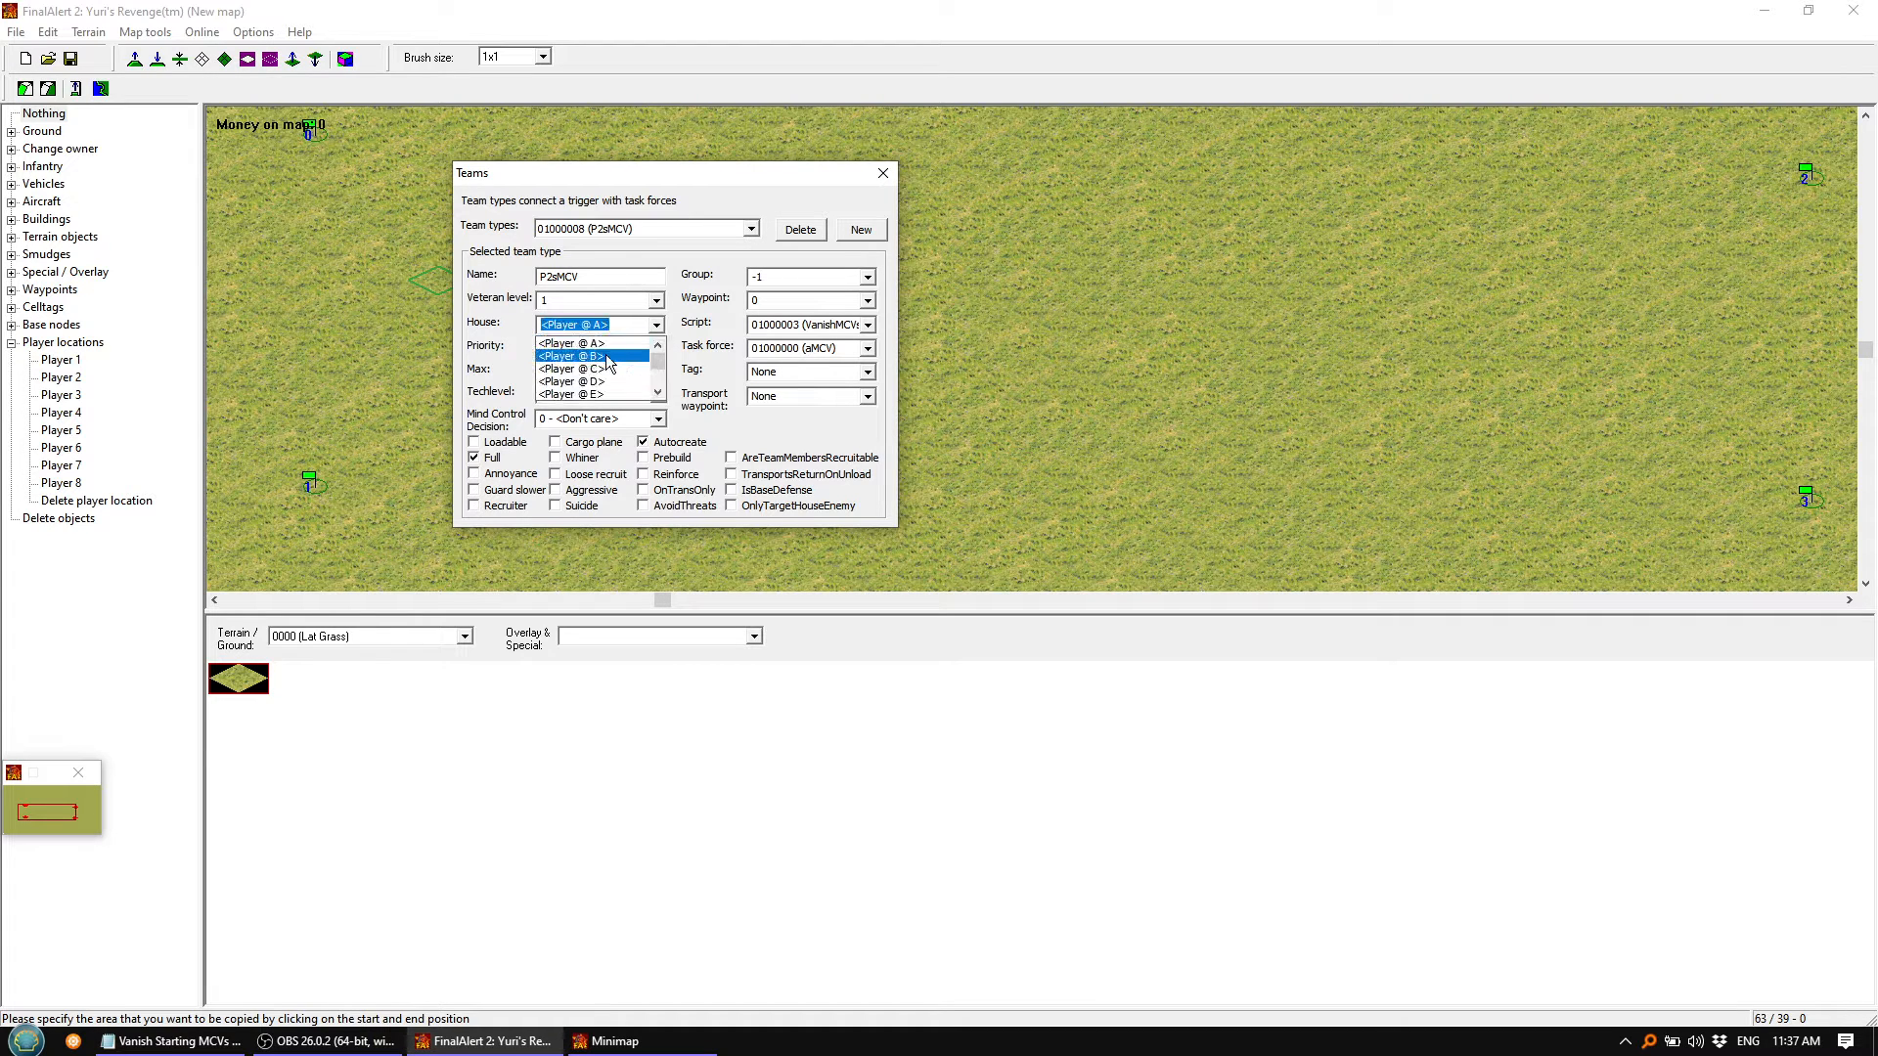
pyautogui.click(606, 354)
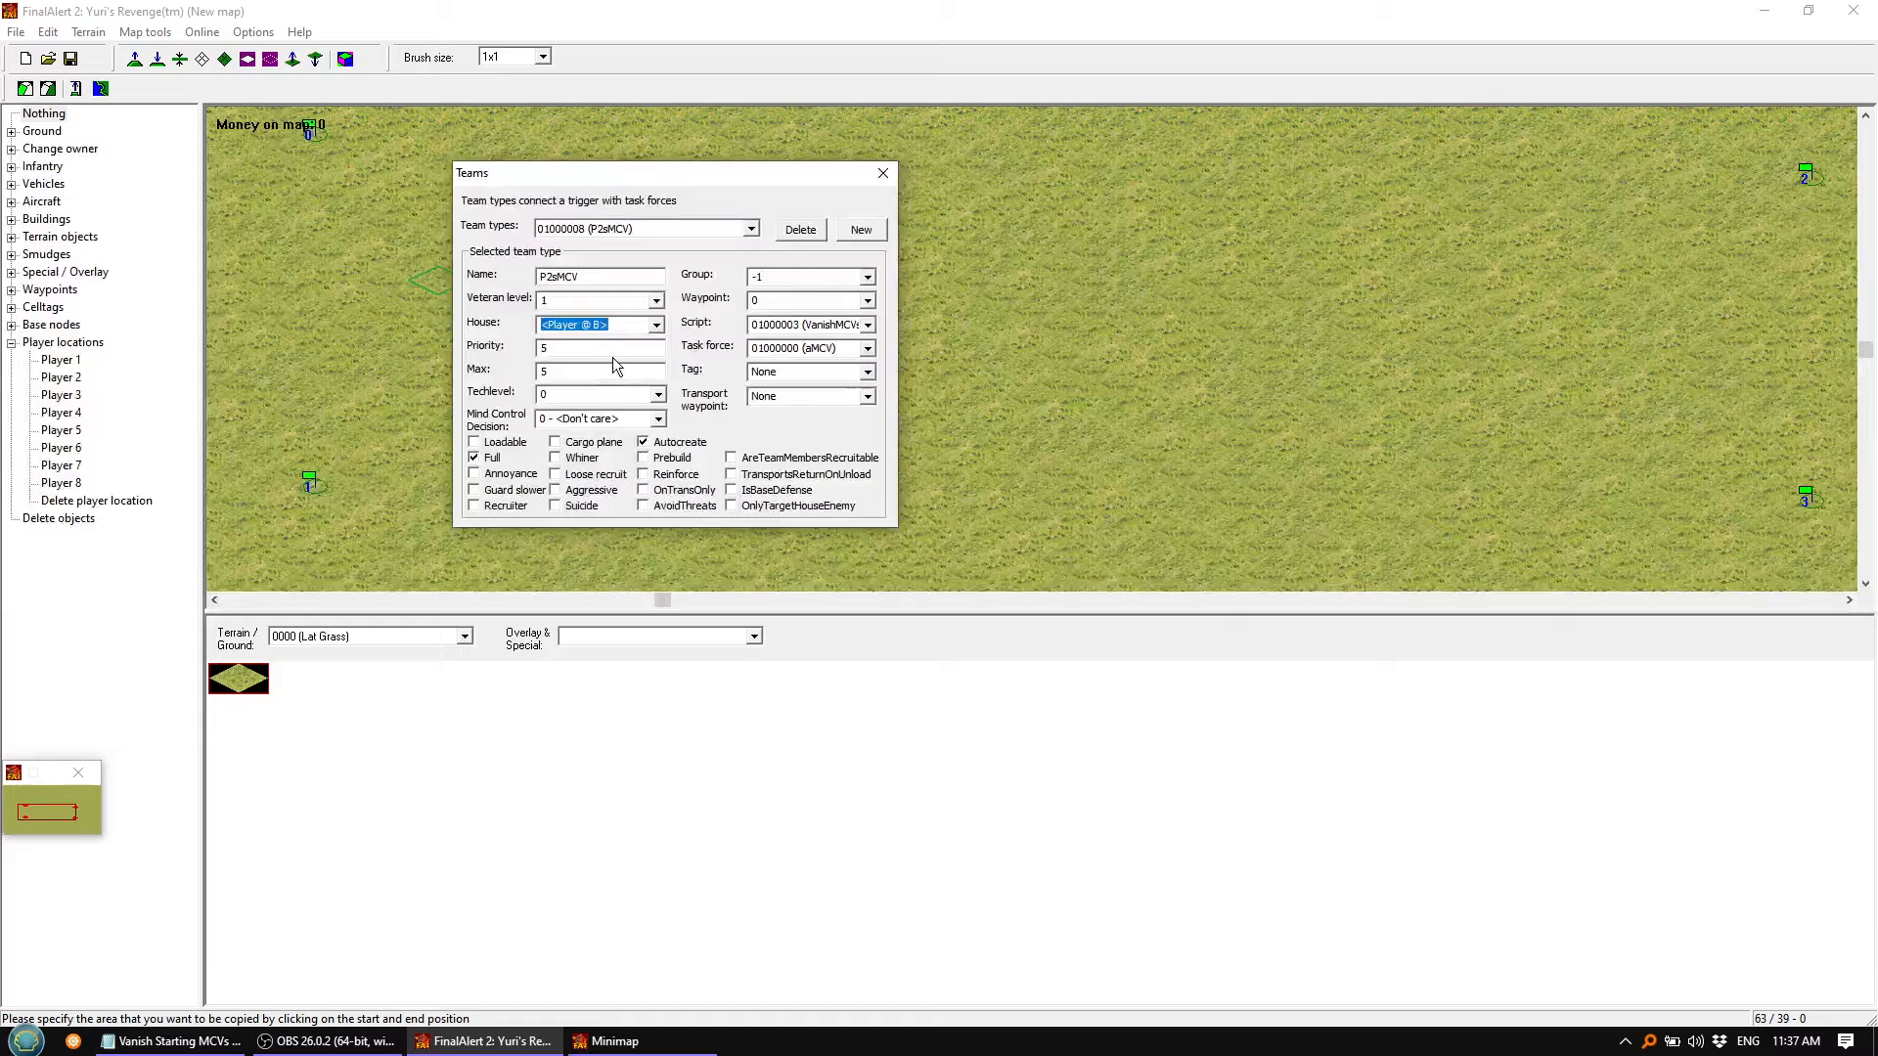
pyautogui.click(868, 349)
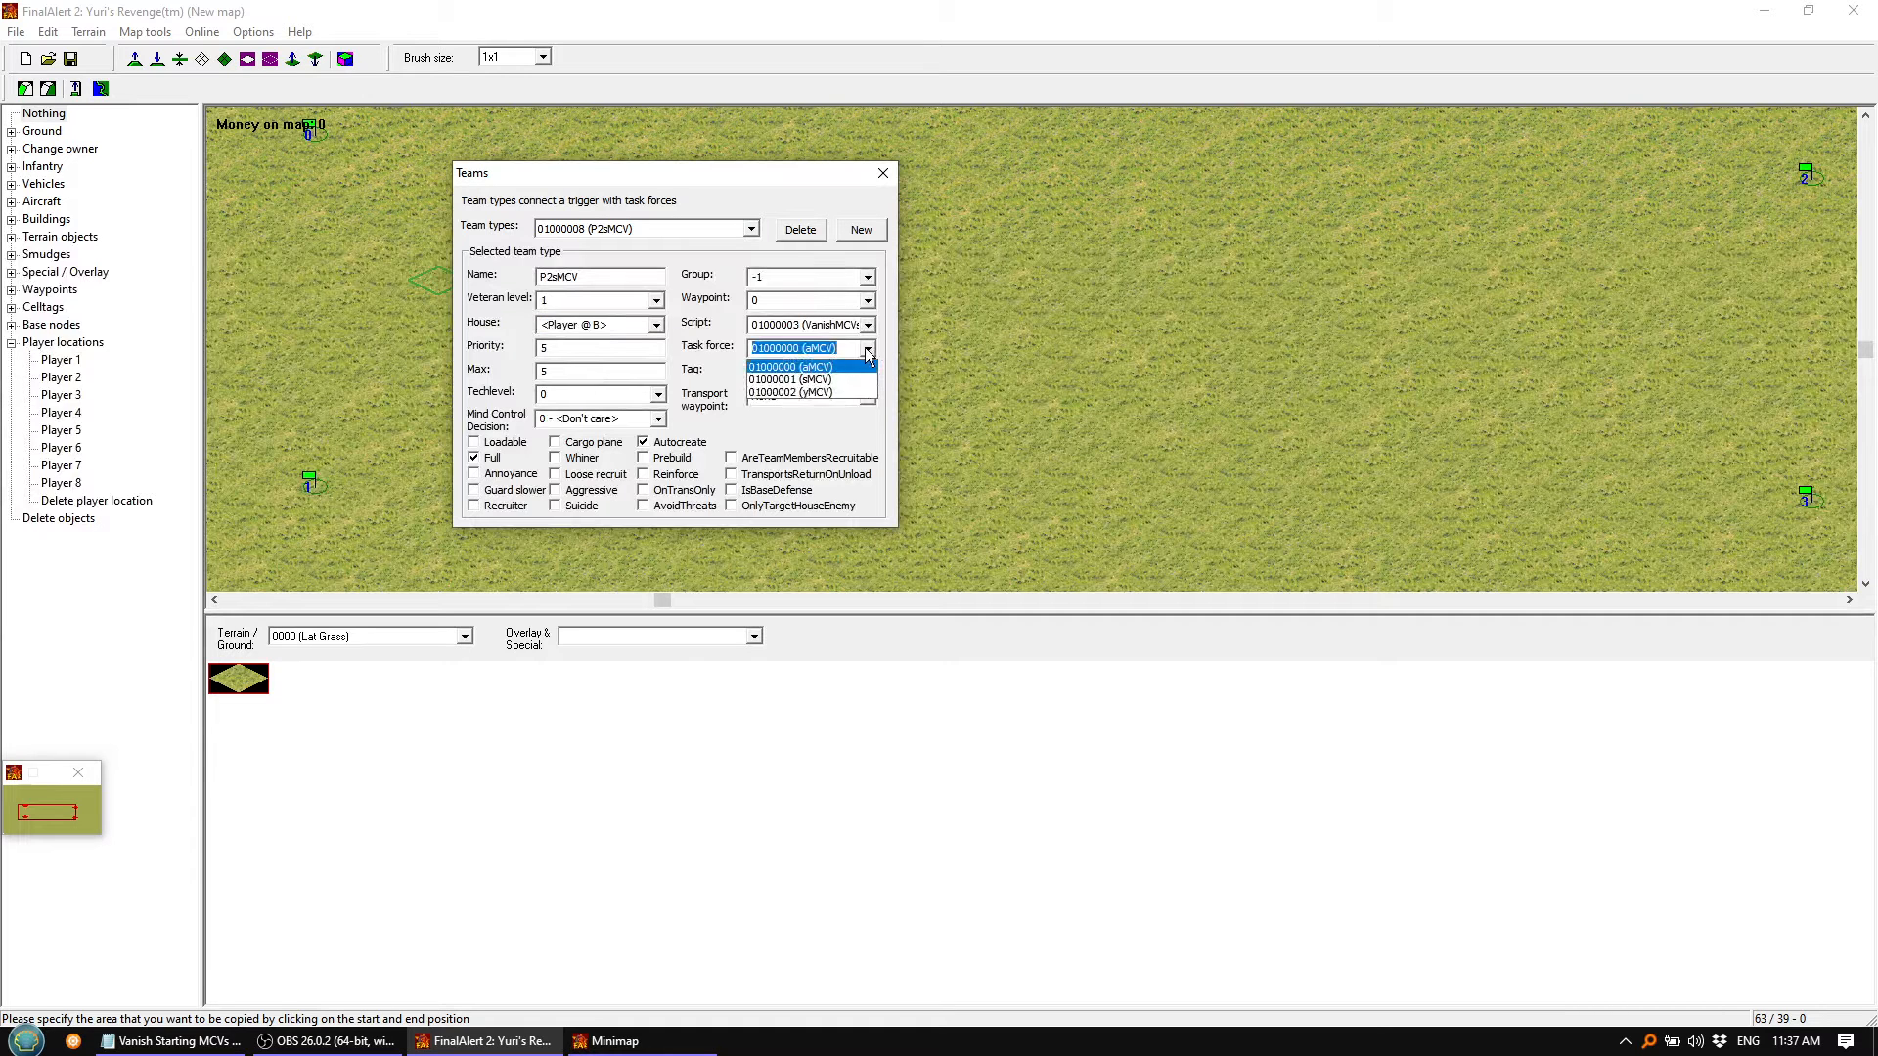
pyautogui.click(819, 379)
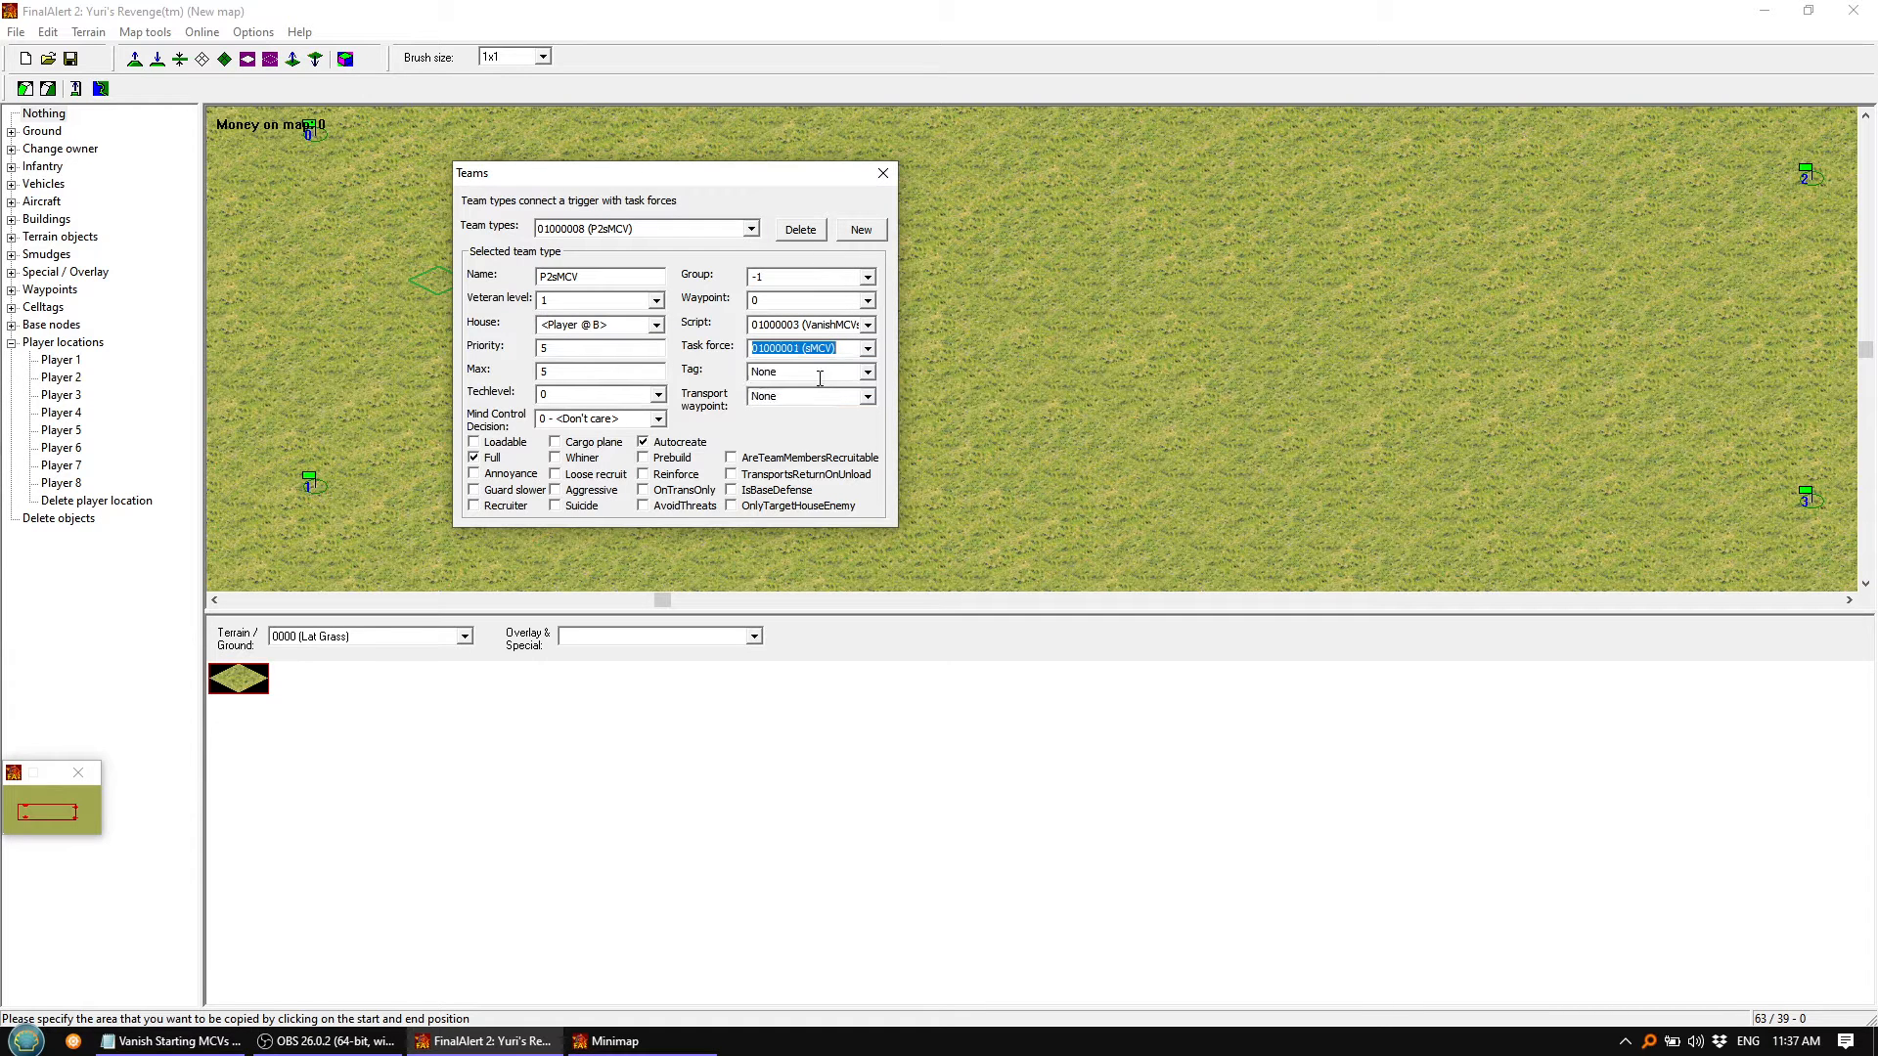
# Rename team type 01000009 as P2yMCV
pyautogui.click(751, 230)
pyautogui.click(636, 310)
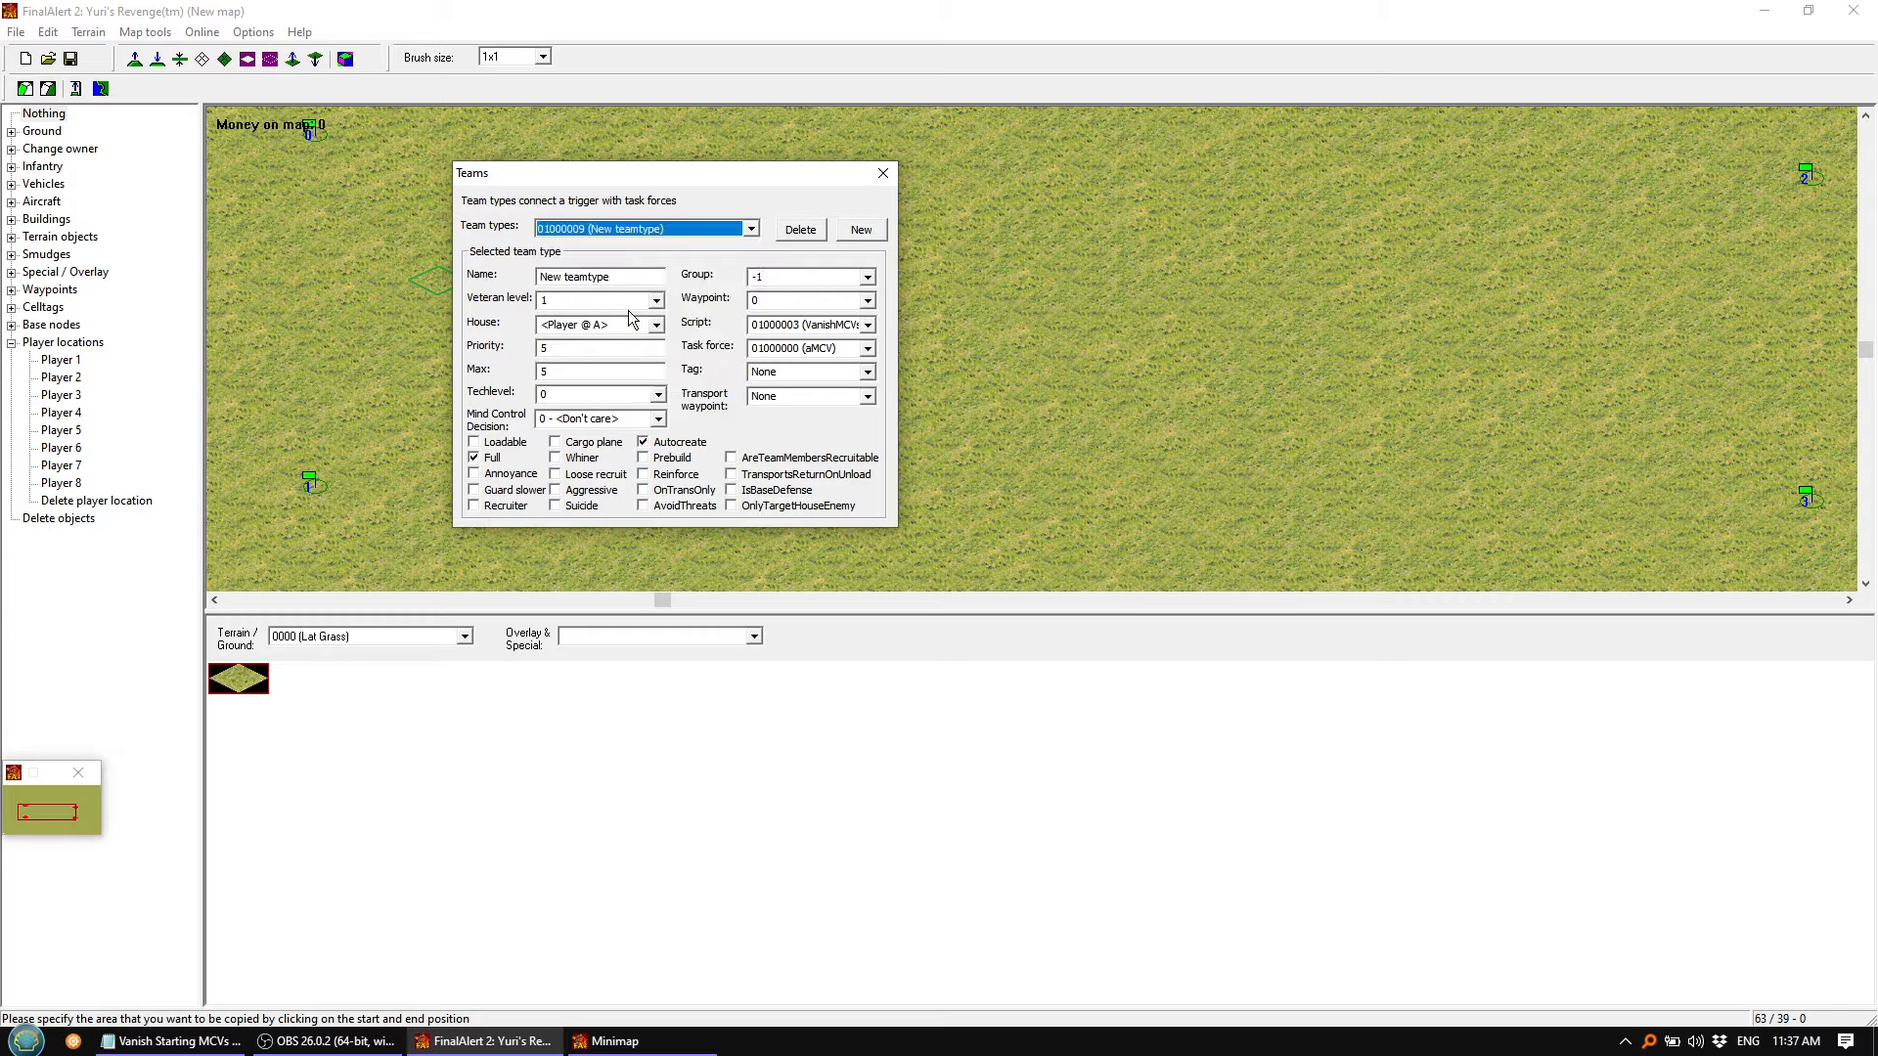
pyautogui.moveTo(626, 276); pyautogui.dragTo(477, 272)
pyautogui.write('P2aMCV')
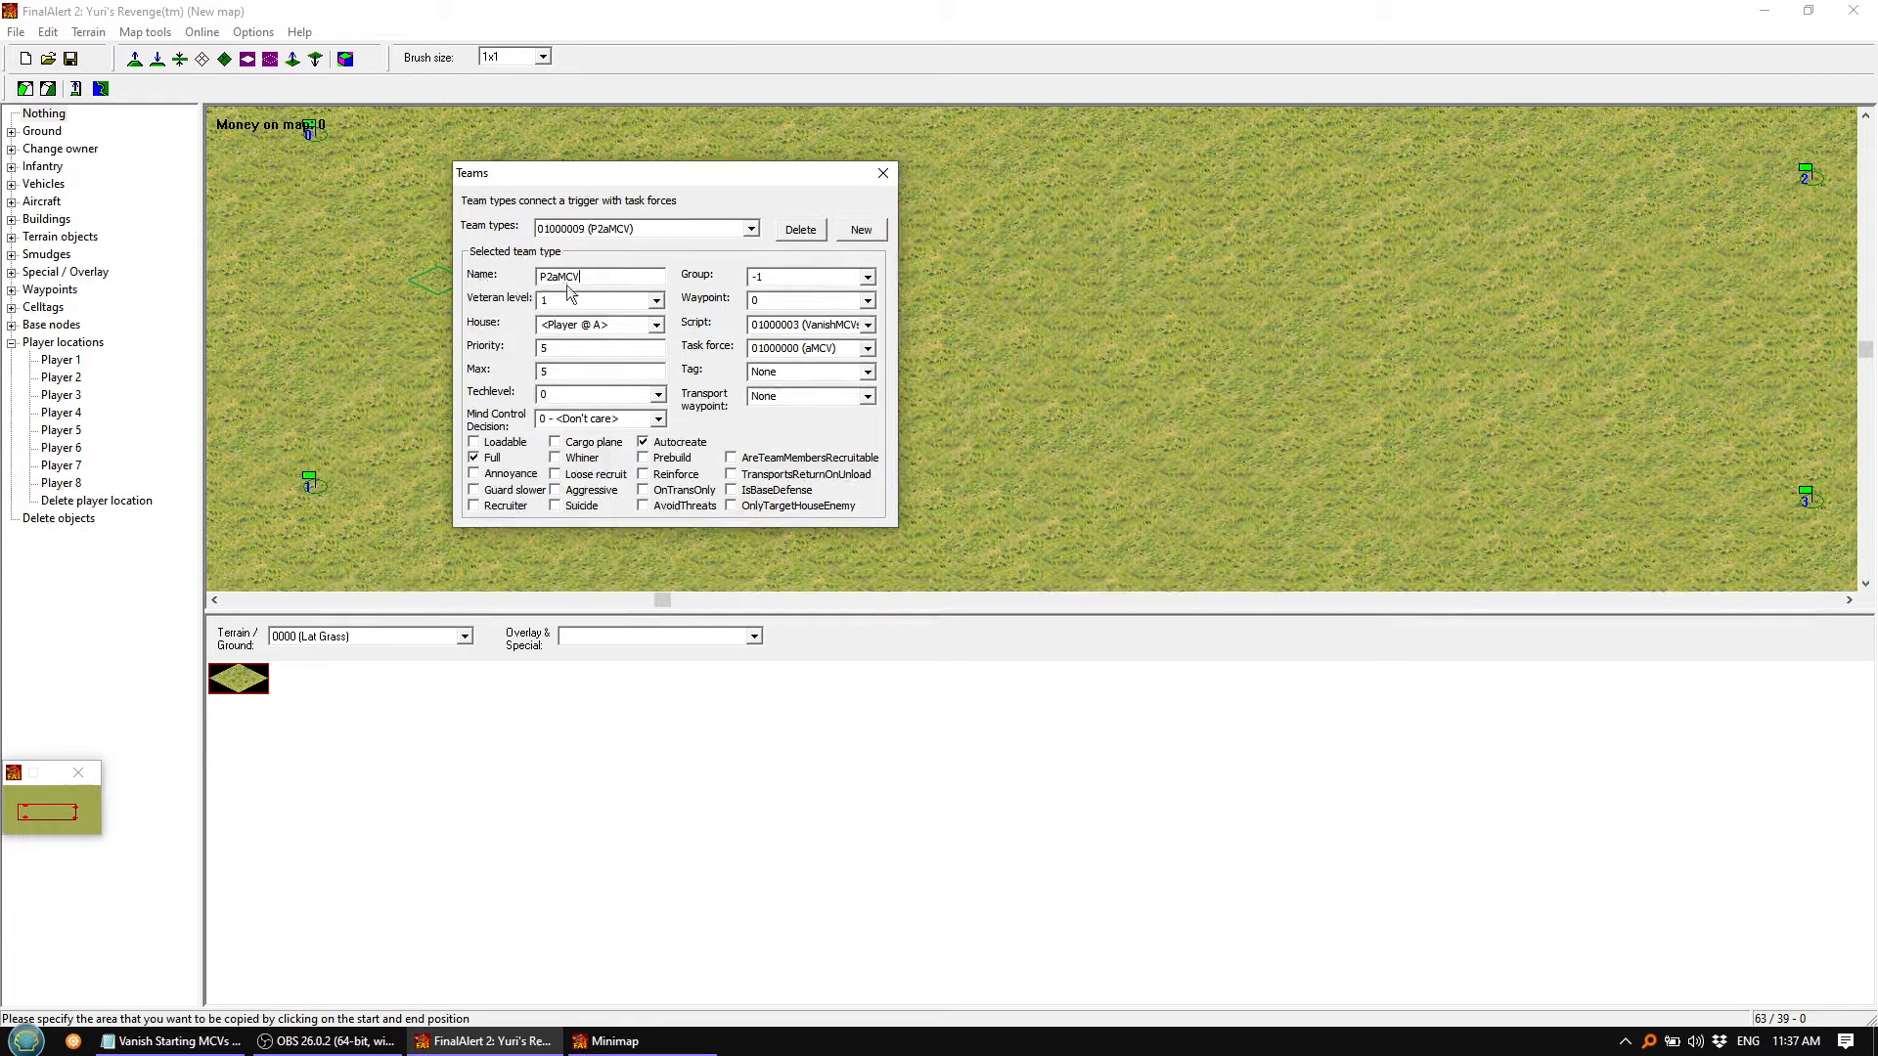
pyautogui.click(553, 277)
pyautogui.press('BackSpace')
pyautogui.write('y')
pyautogui.doubleClick(591, 277)
pyautogui.click(587, 276)
# Set P2yMCV's house to <Player @ B> and its task force to 01000002 (yMCV)
pyautogui.click(656, 325)
pyautogui.click(605, 356)
pyautogui.click(867, 350)
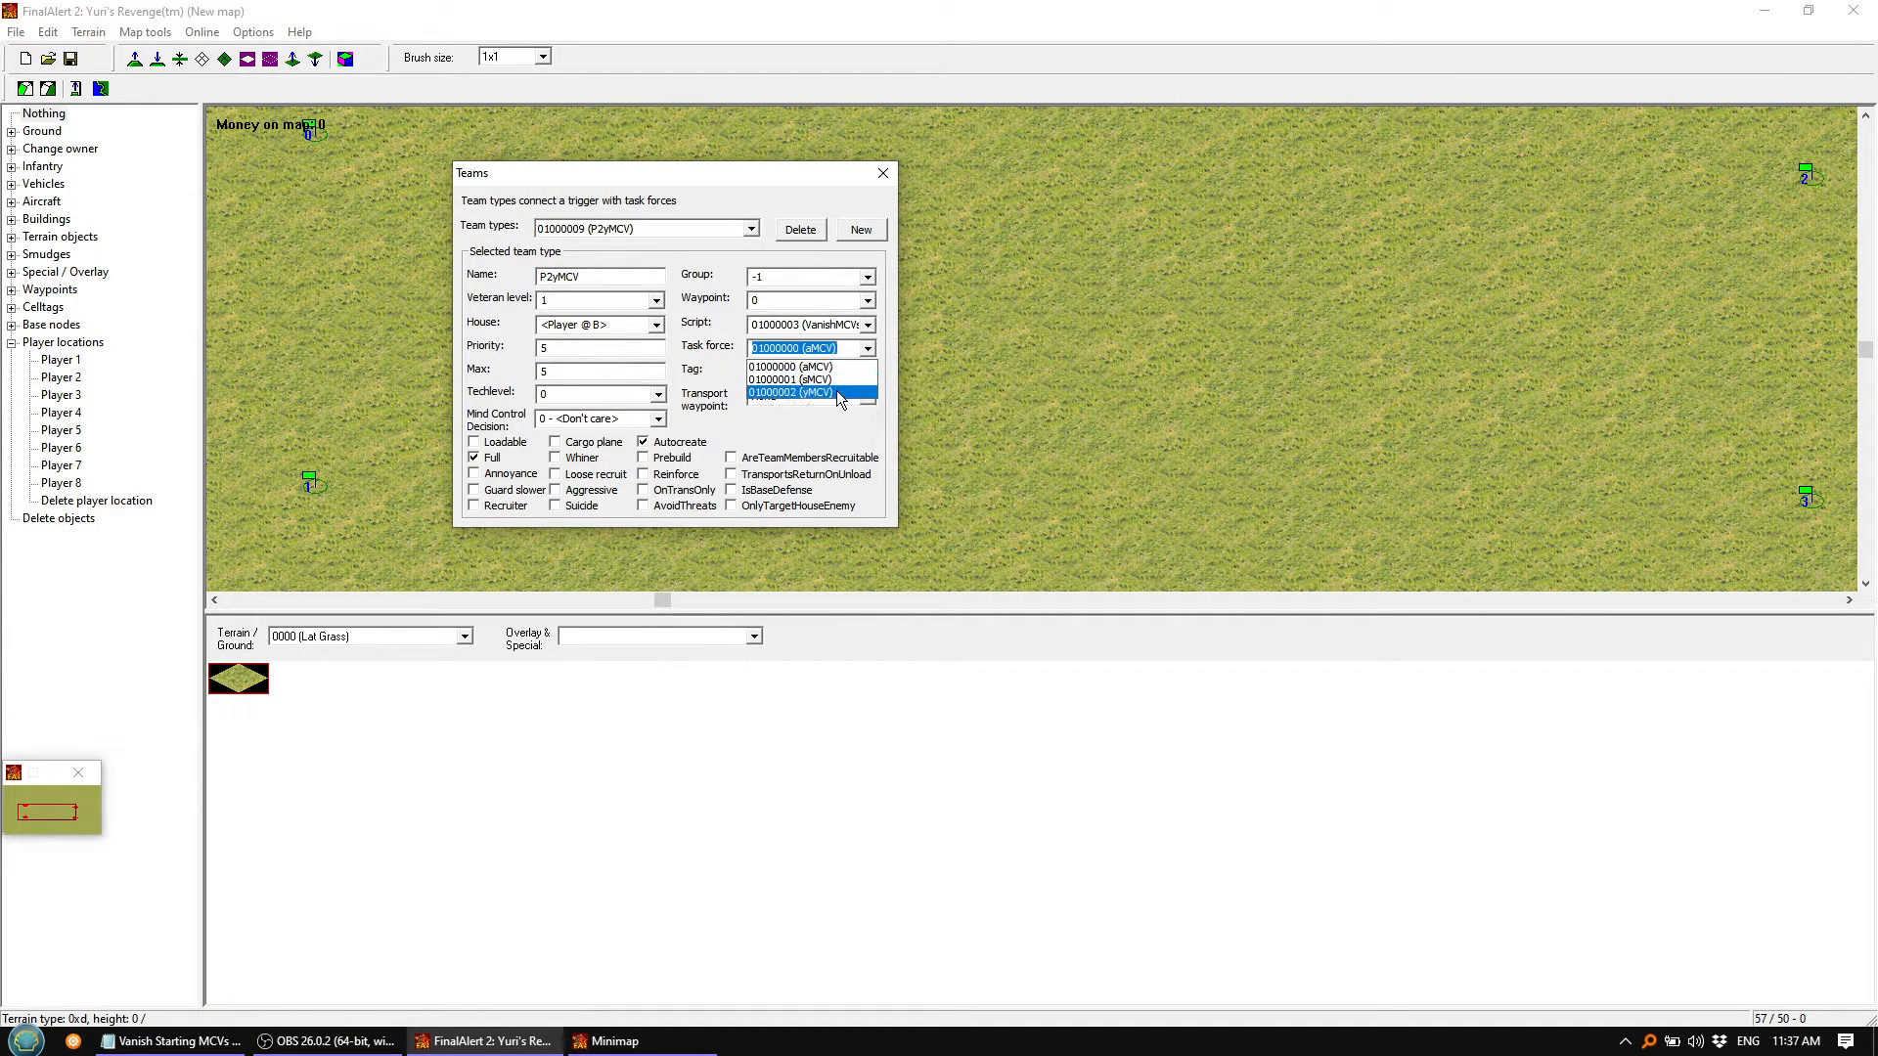
pyautogui.click(831, 392)
# Rename team type 01000010 as P3aMCV and assign it to the house <Player @ C>
pyautogui.click(751, 229)
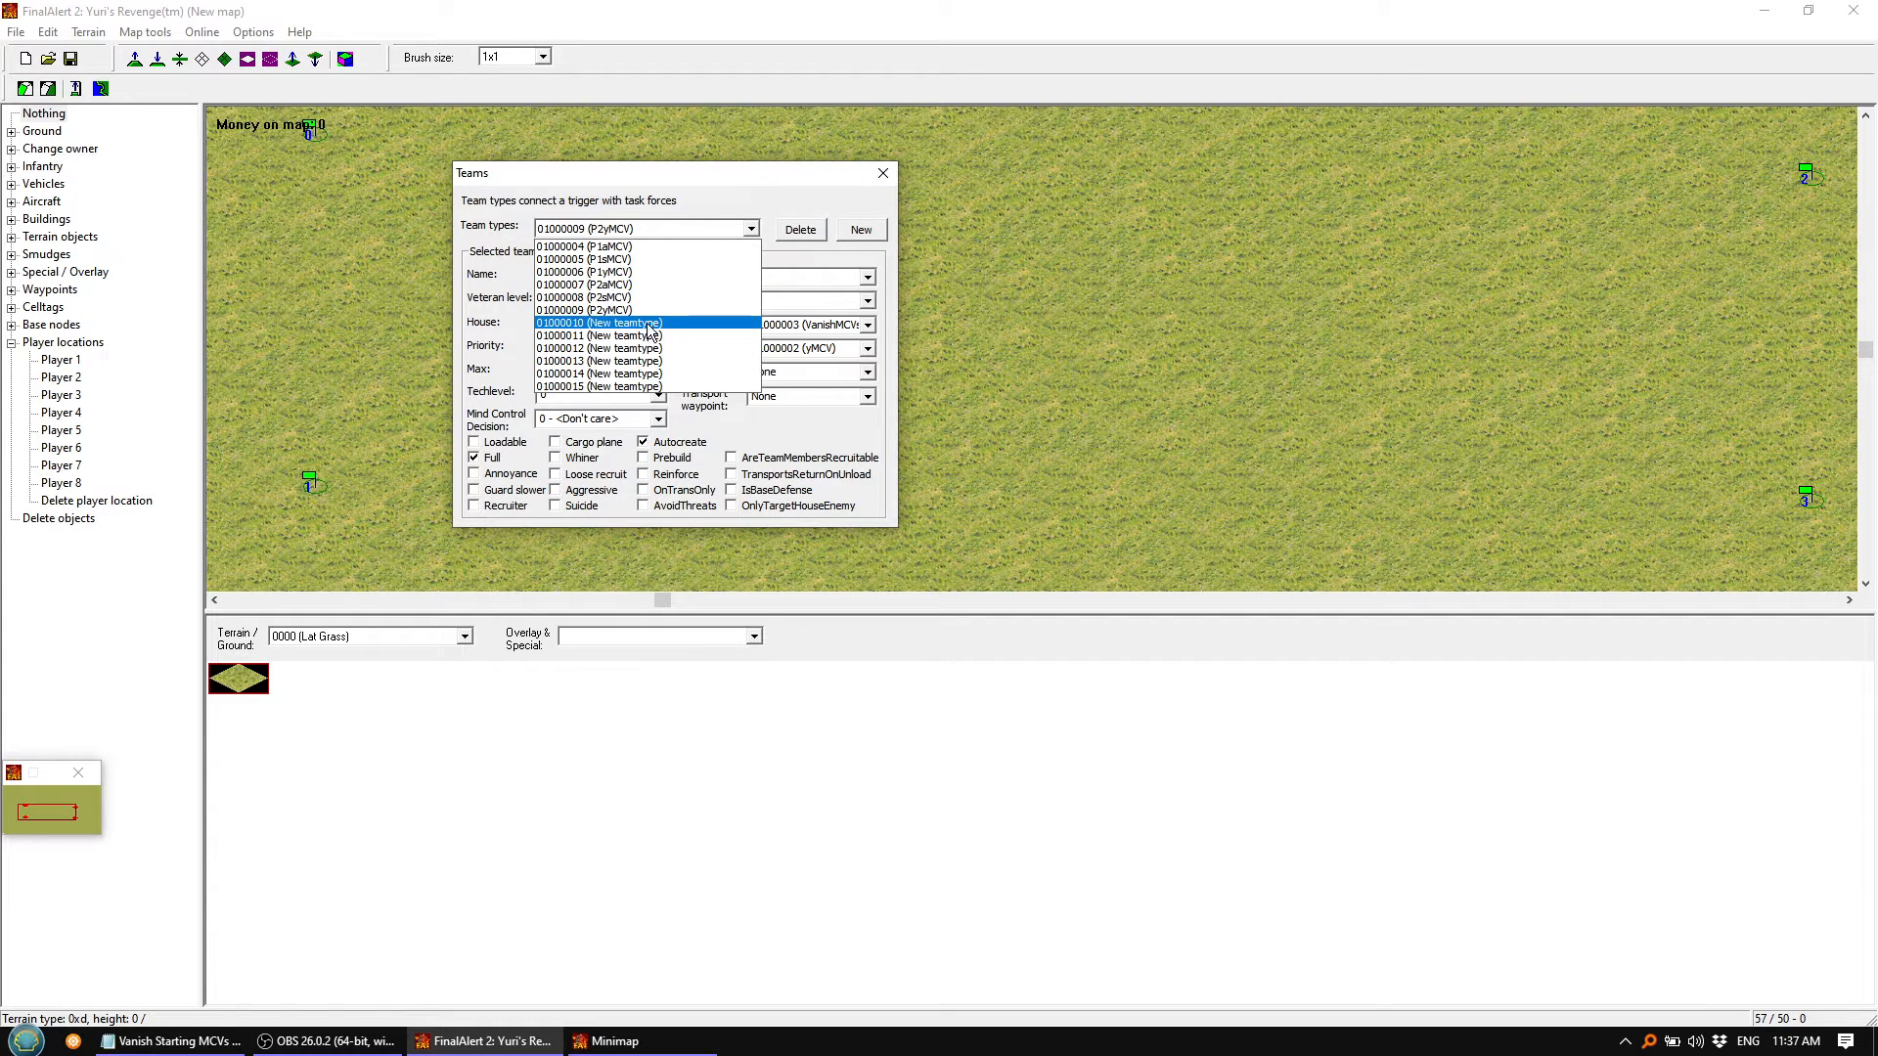
pyautogui.click(647, 323)
pyautogui.press('Tab')
pyautogui.write('P')
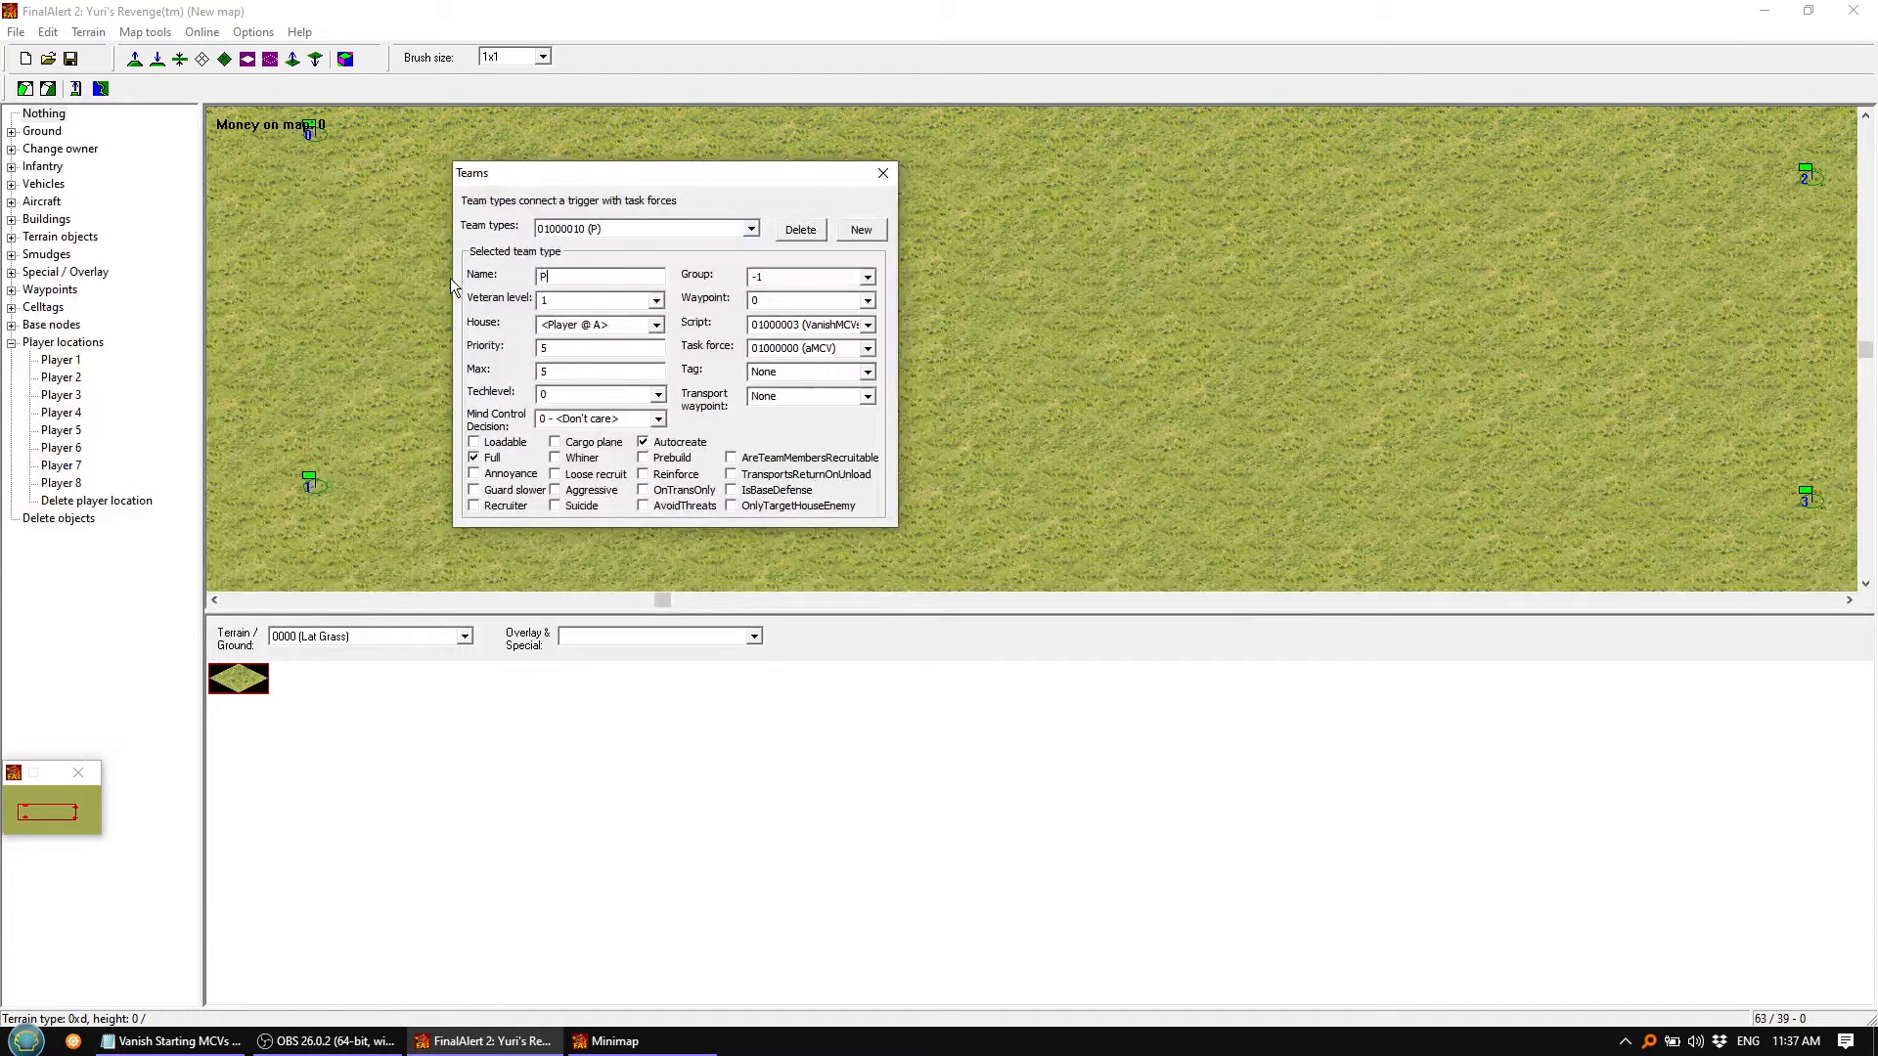
pyautogui.write('3aMCV')
pyautogui.click(655, 325)
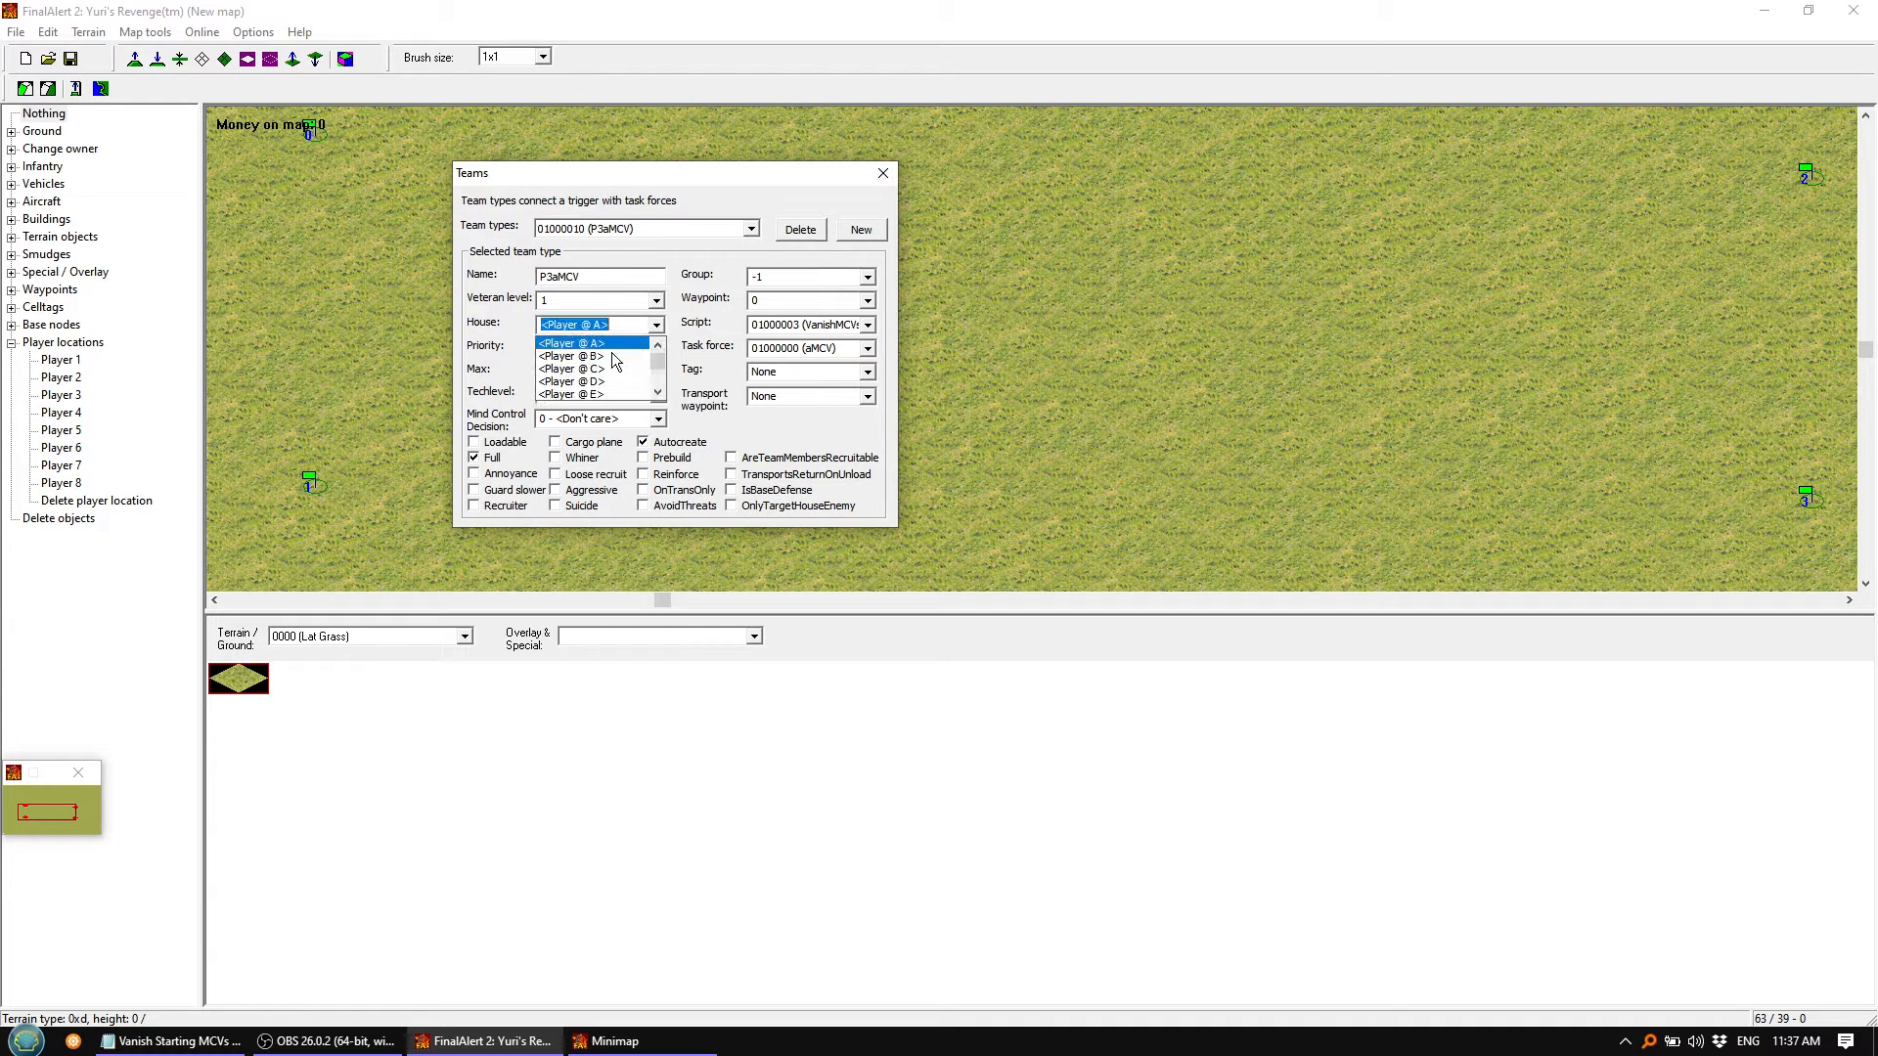
pyautogui.click(607, 368)
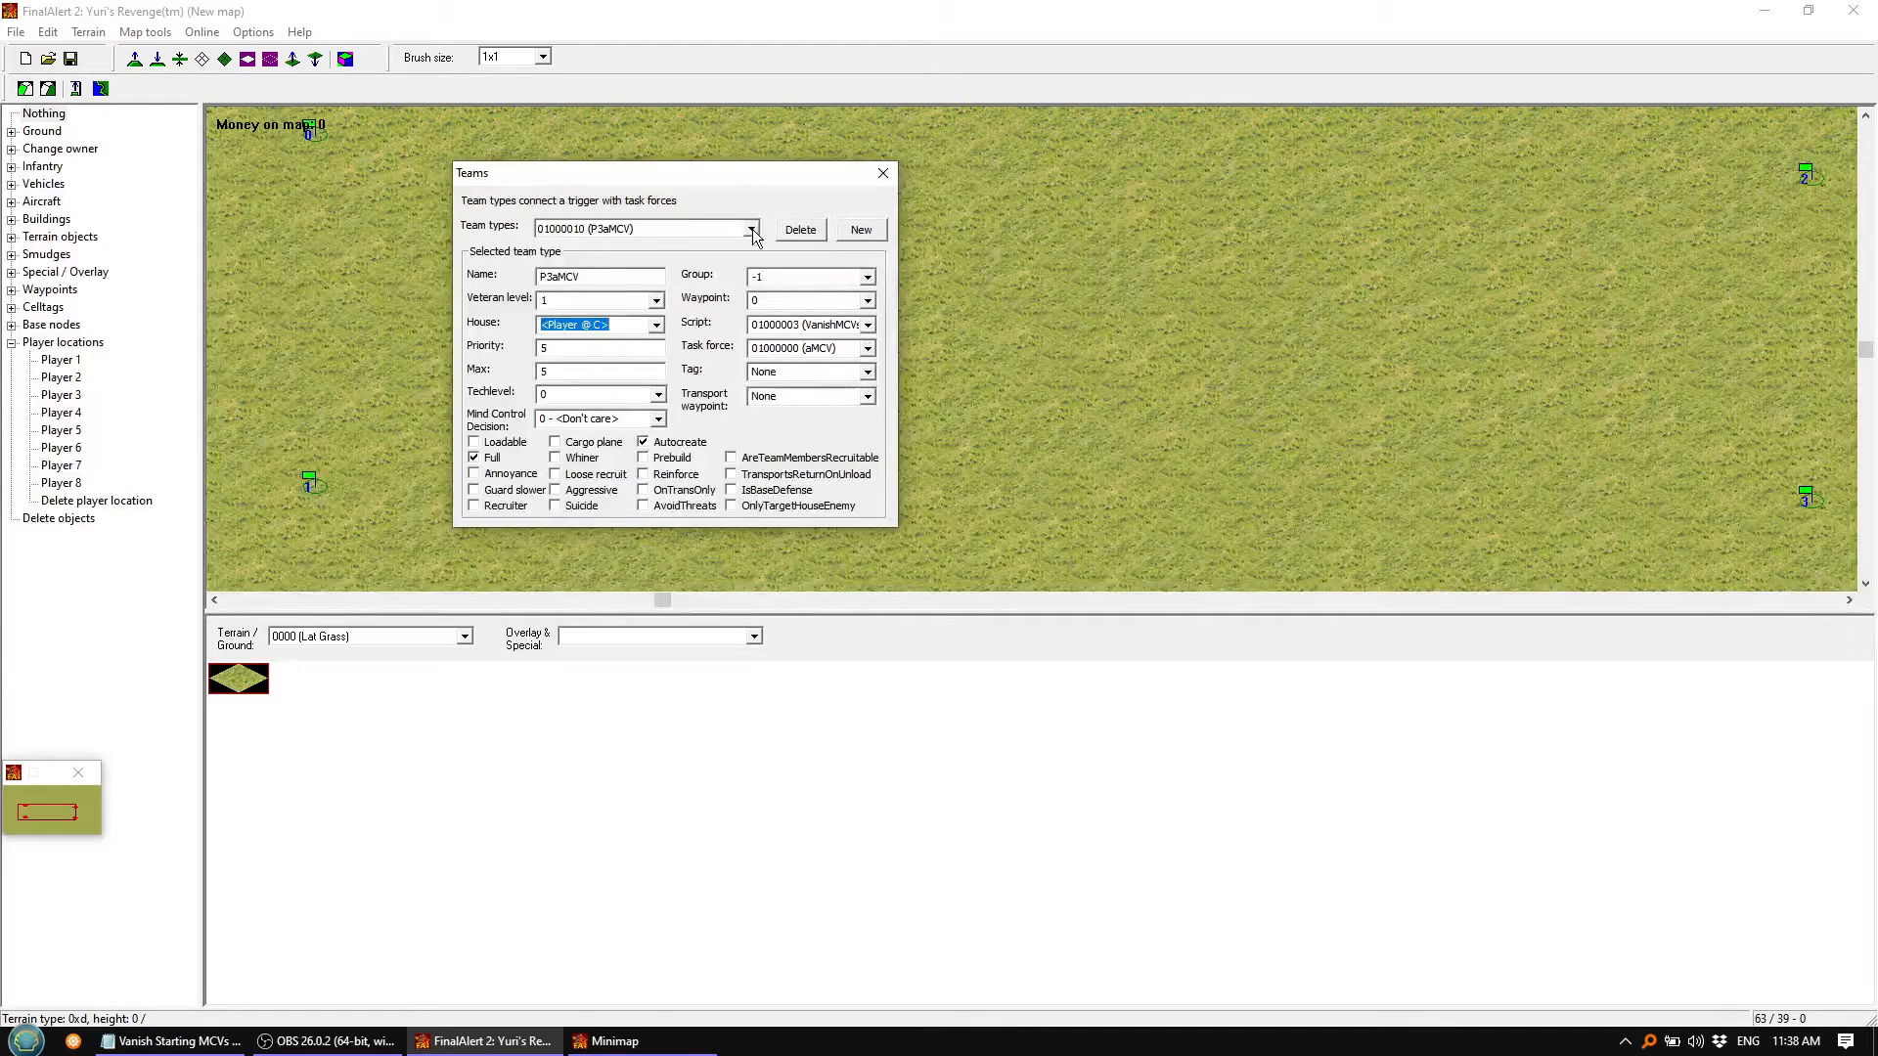
# Copy the P3aMCV name into team type 01000011 and change it to P3sMCV
pyautogui.moveTo(600, 280); pyautogui.dragTo(483, 280)
pyautogui.hotkey('ctrl', 'c')
pyautogui.click(751, 228)
pyautogui.click(638, 335)
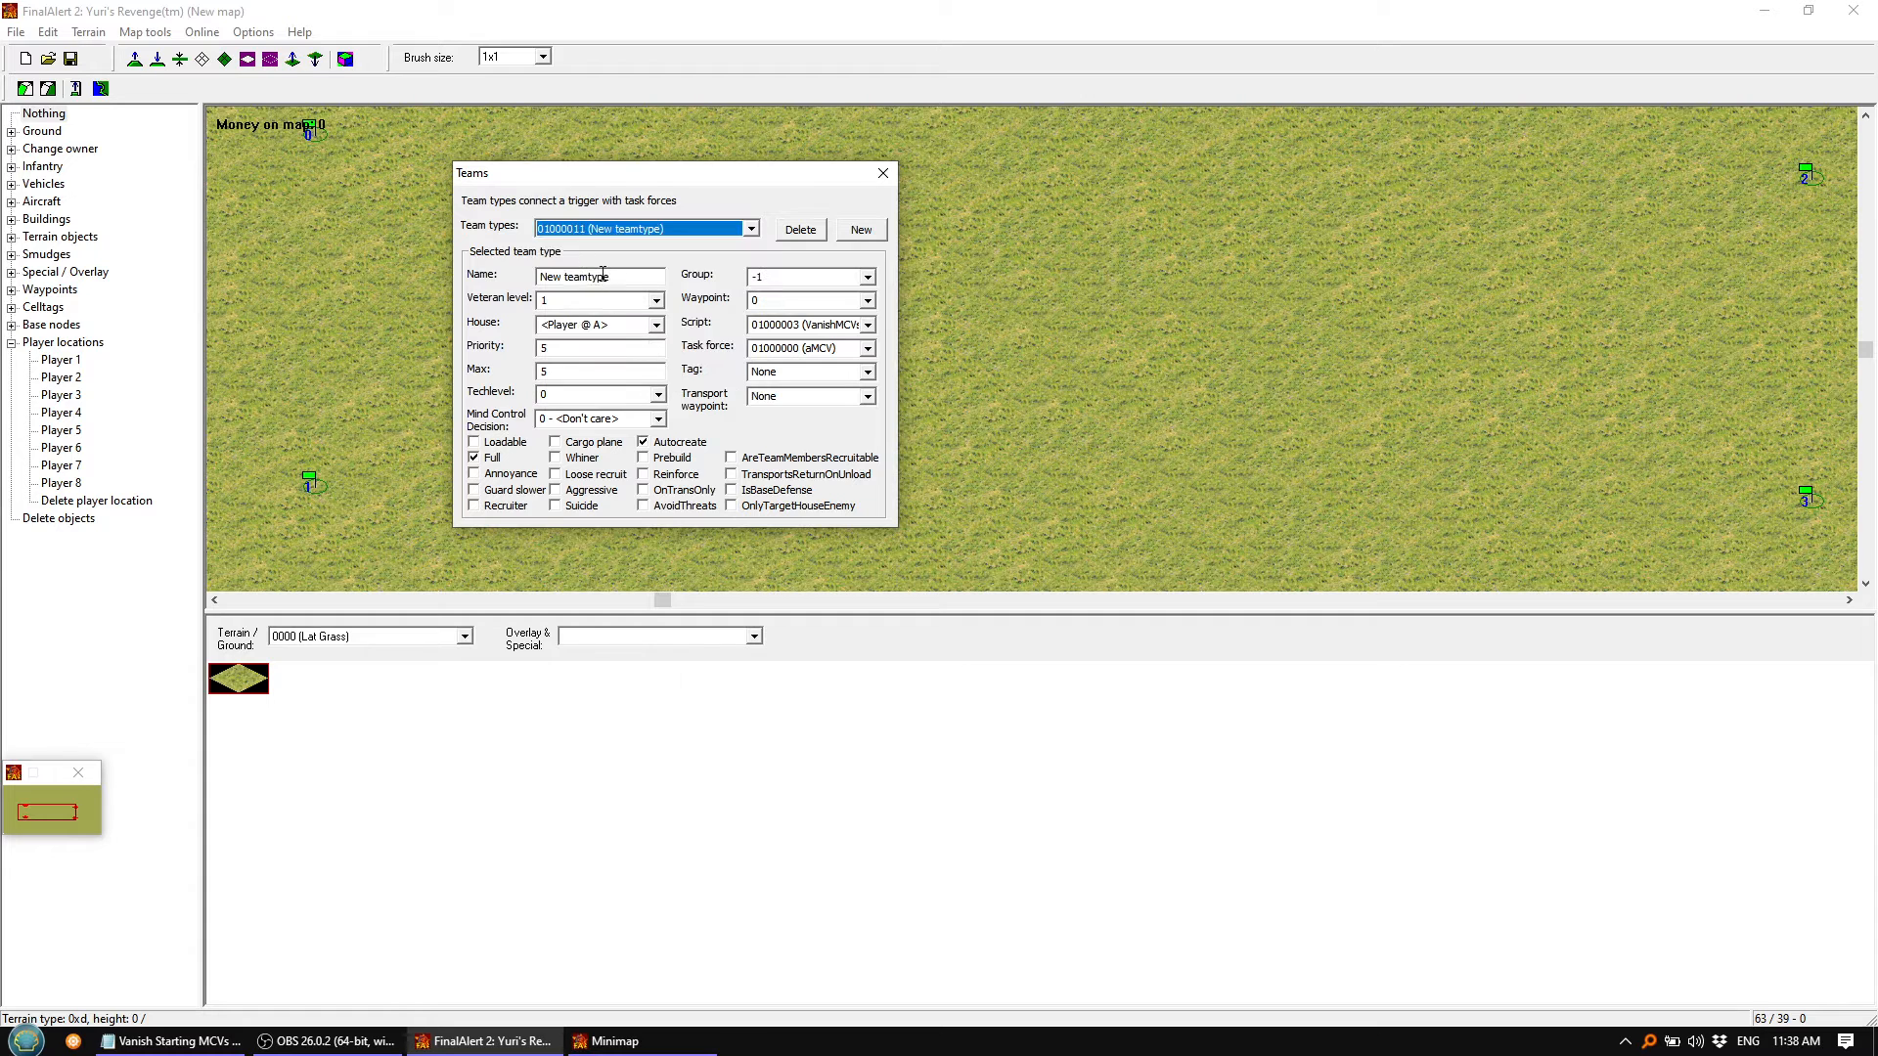
pyautogui.moveTo(603, 277); pyautogui.dragTo(509, 281)
pyautogui.hotkey('ctrl', 'v')
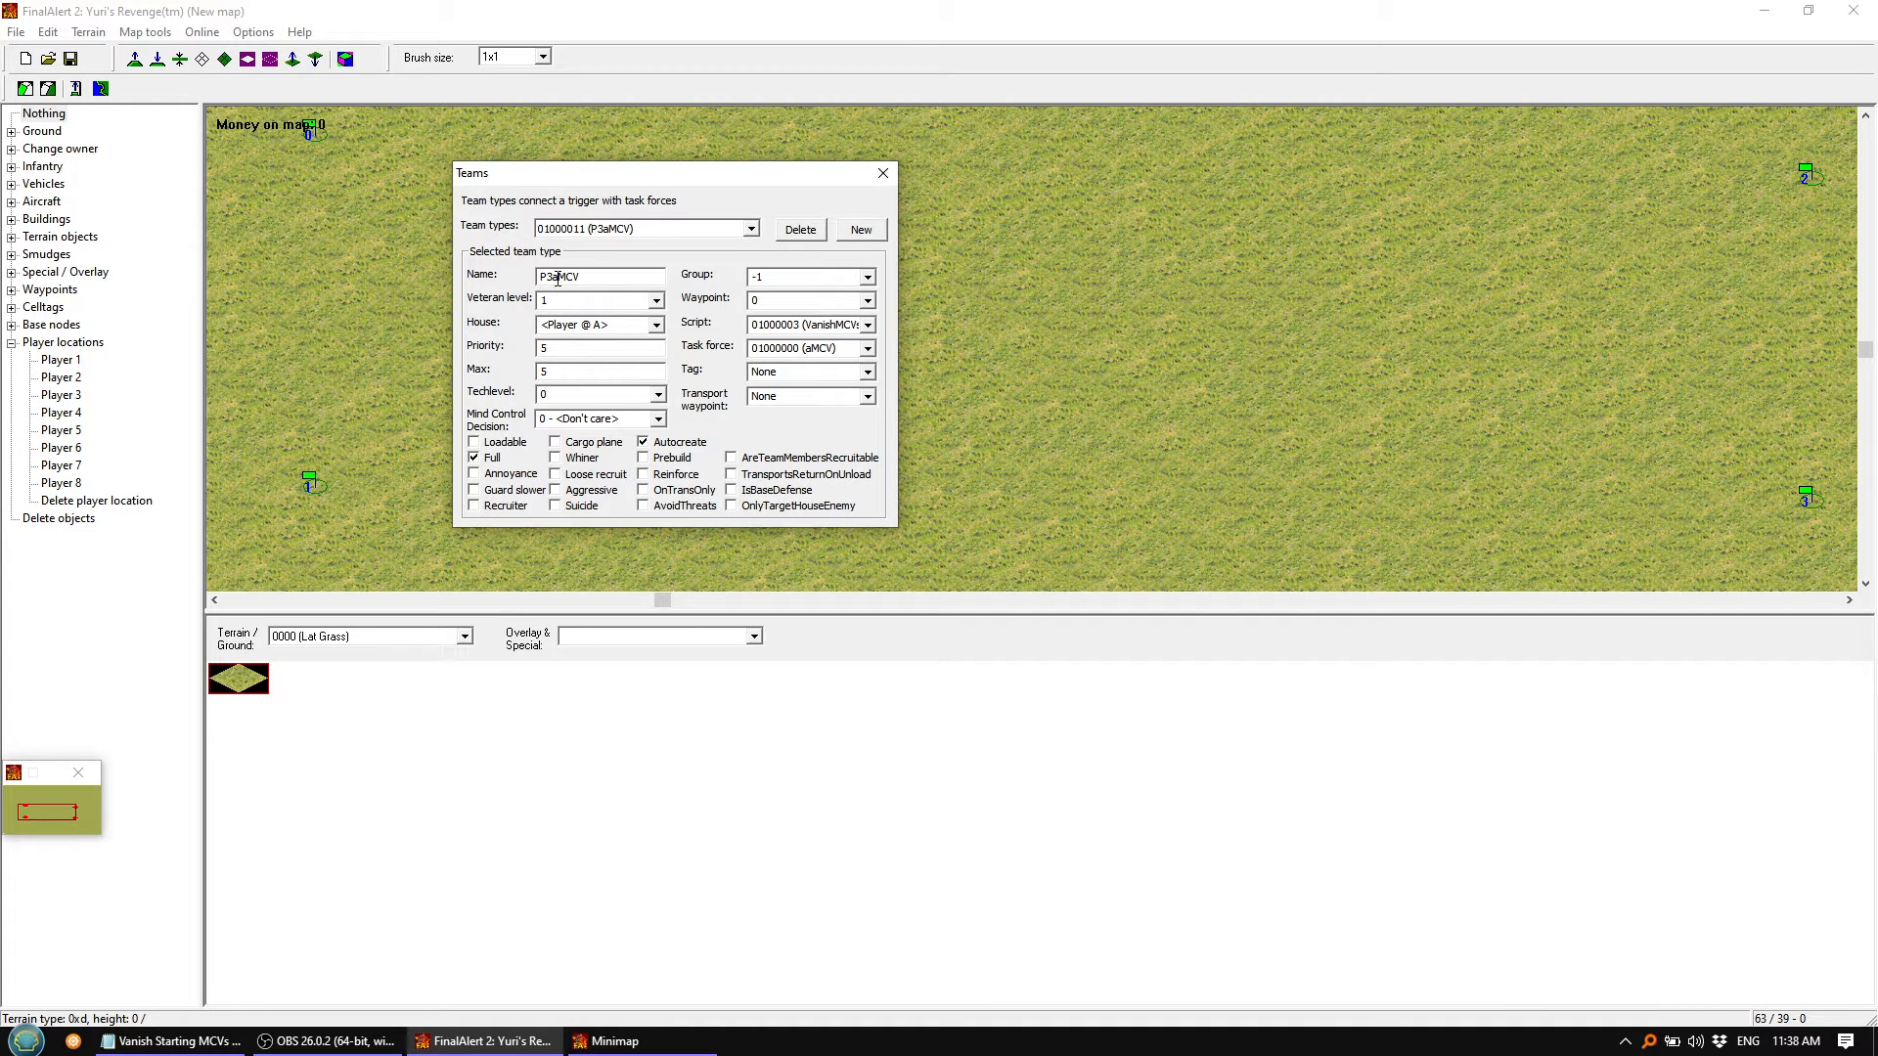
pyautogui.write('s')
# Set P3sMCV's house to <Player @ C> and its task force to 01000001 (sMCV)
pyautogui.click(657, 325)
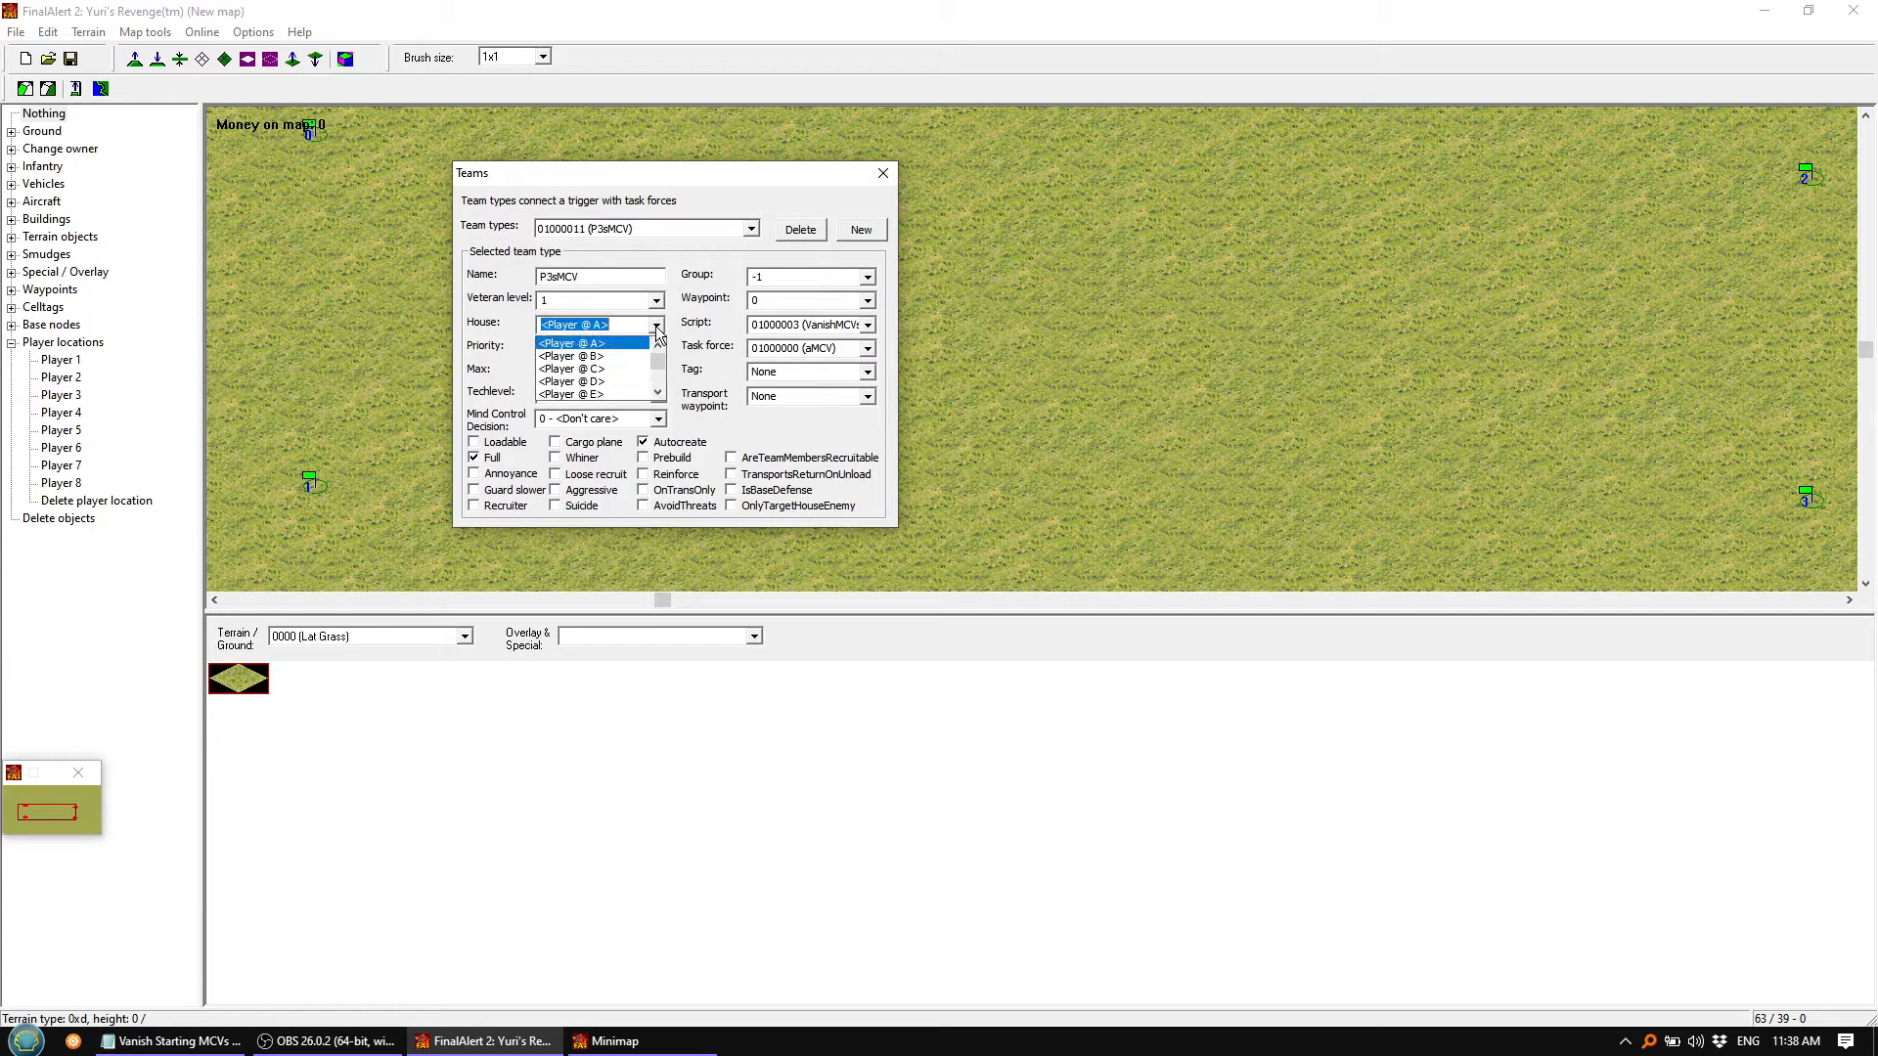
pyautogui.click(600, 370)
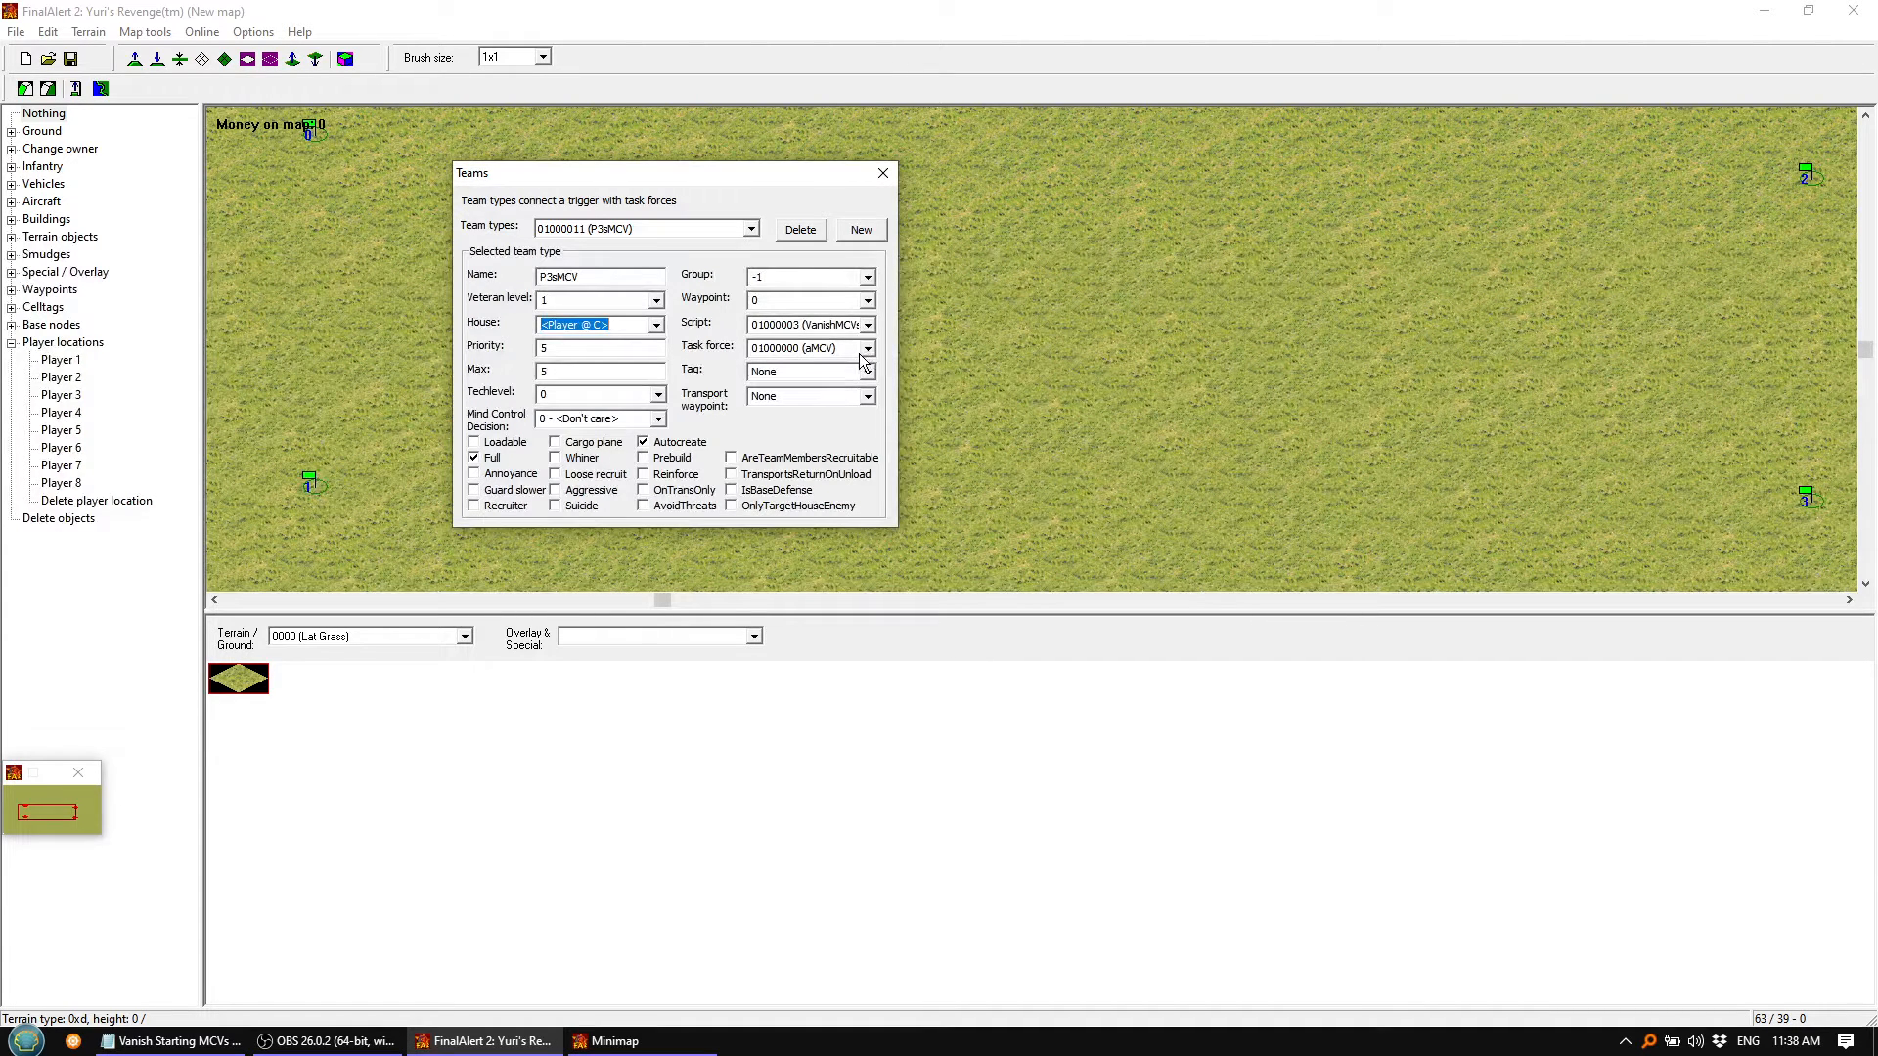
pyautogui.click(868, 349)
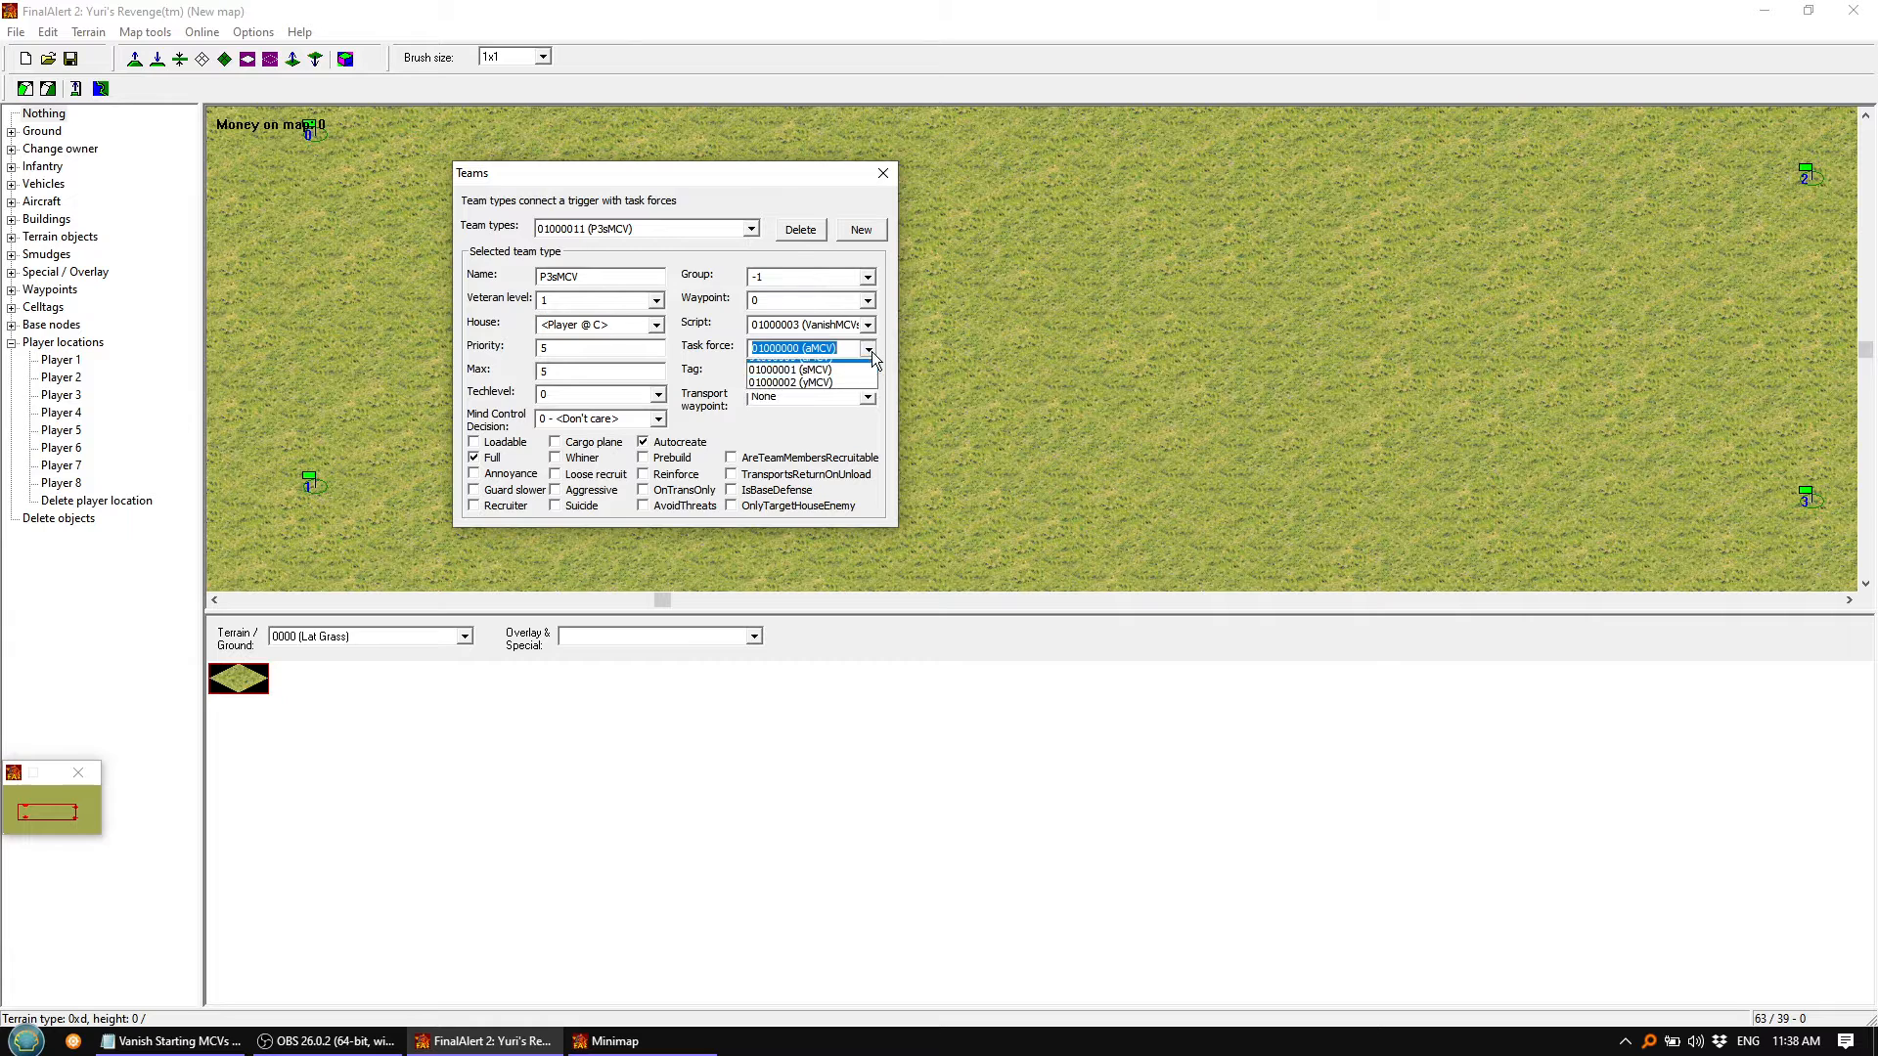
pyautogui.click(831, 380)
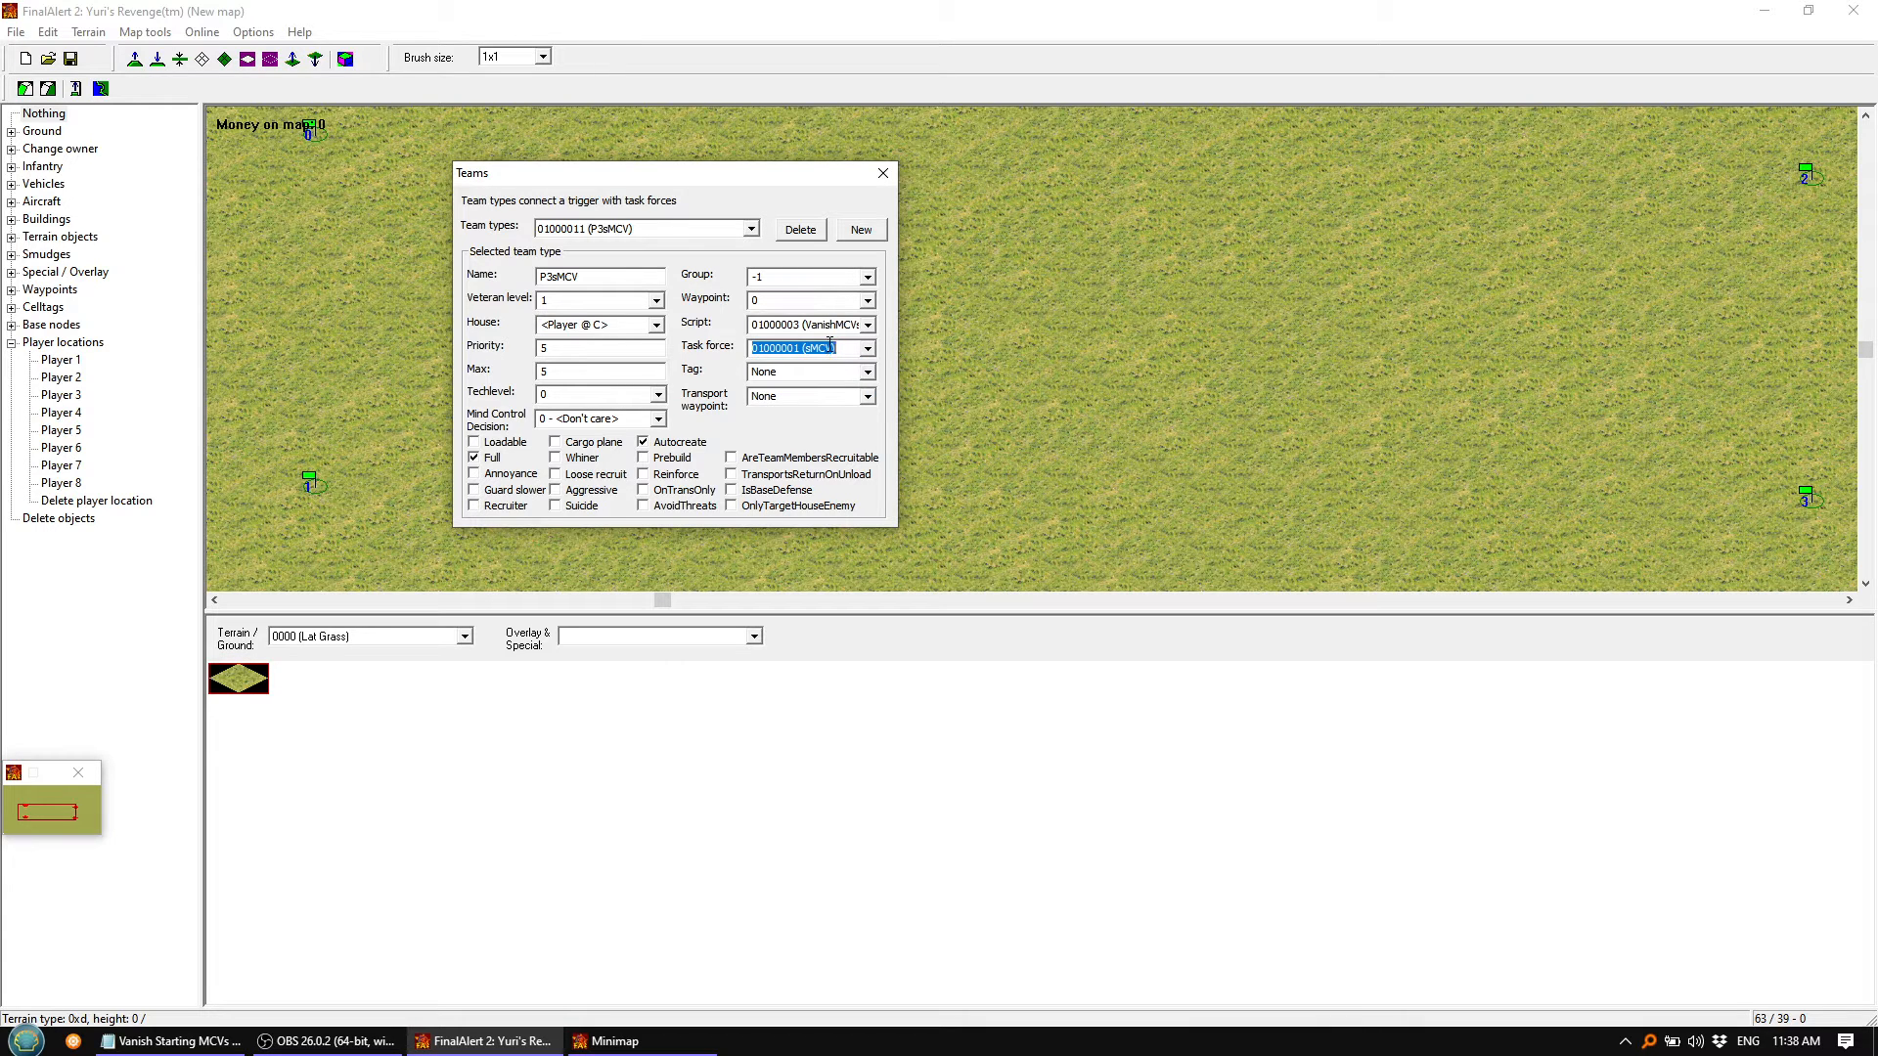
# Recheck the P3sMCV settings and rename team type 01000012 as P3yMCV
pyautogui.click(752, 231)
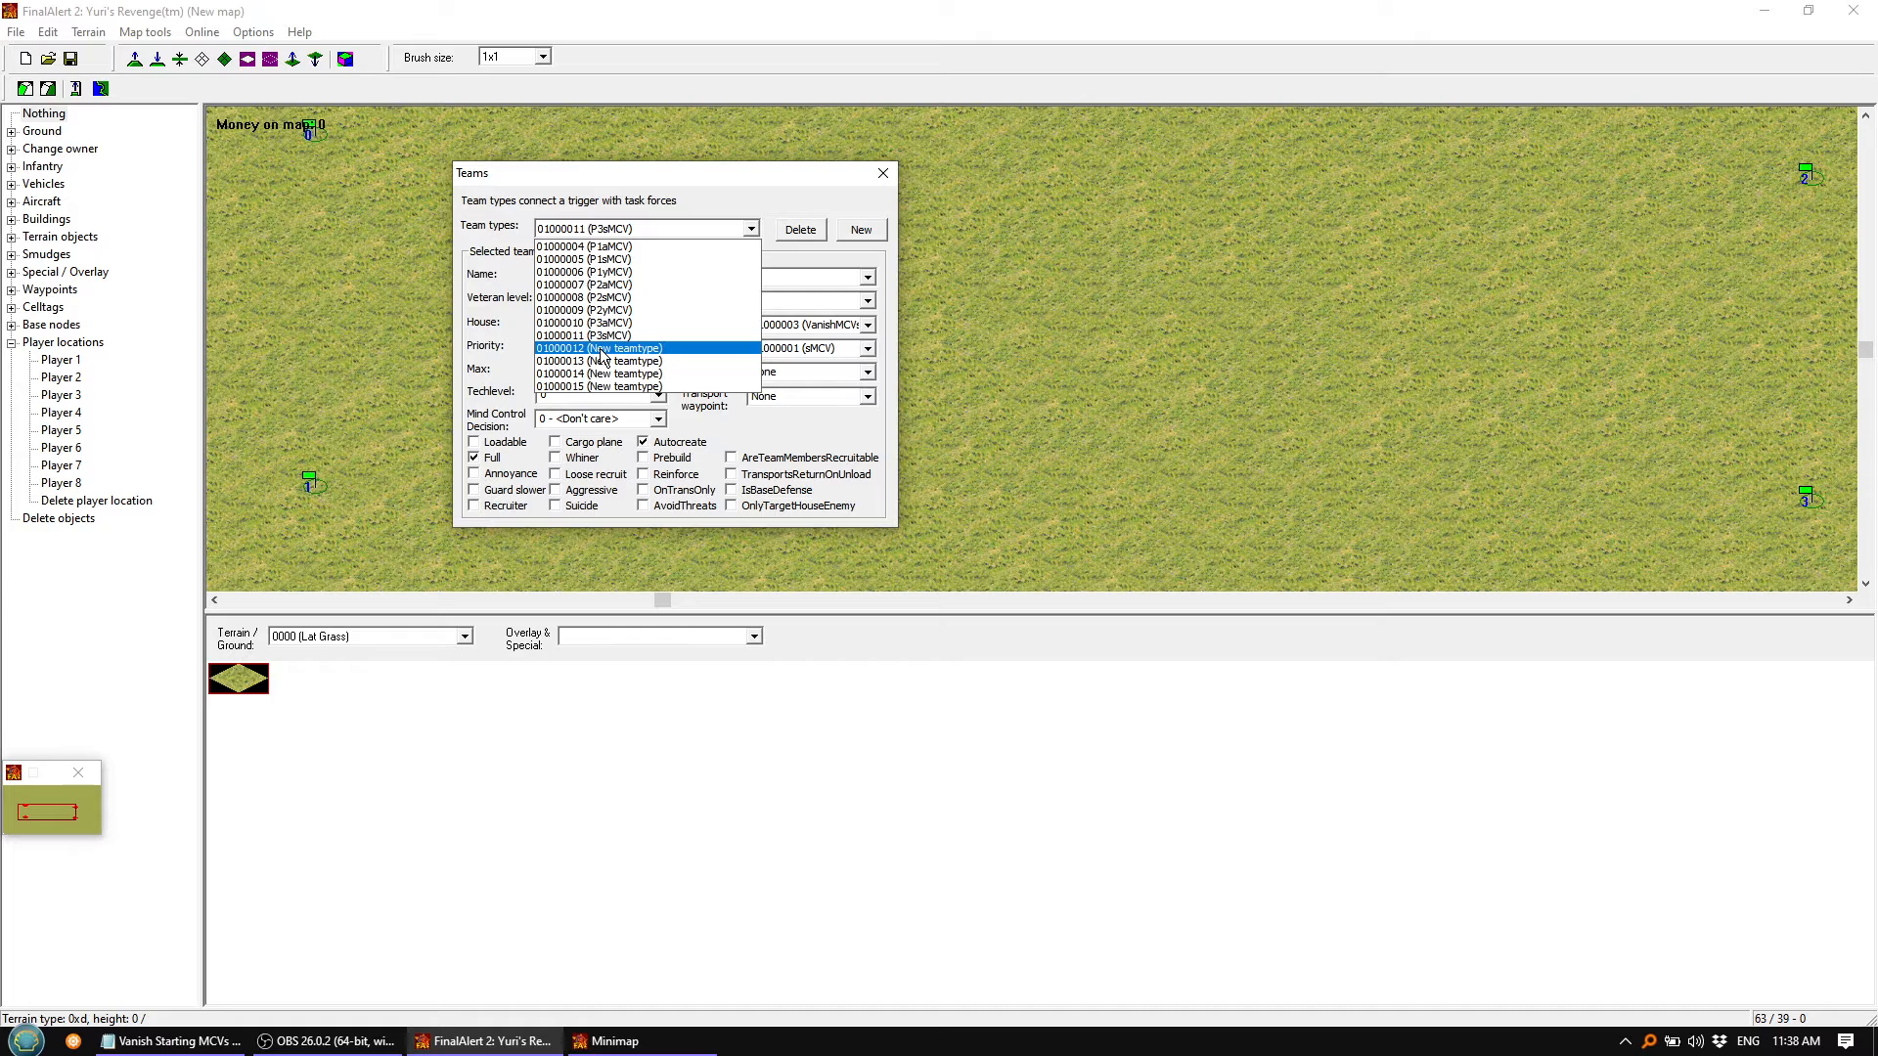
pyautogui.click(601, 350)
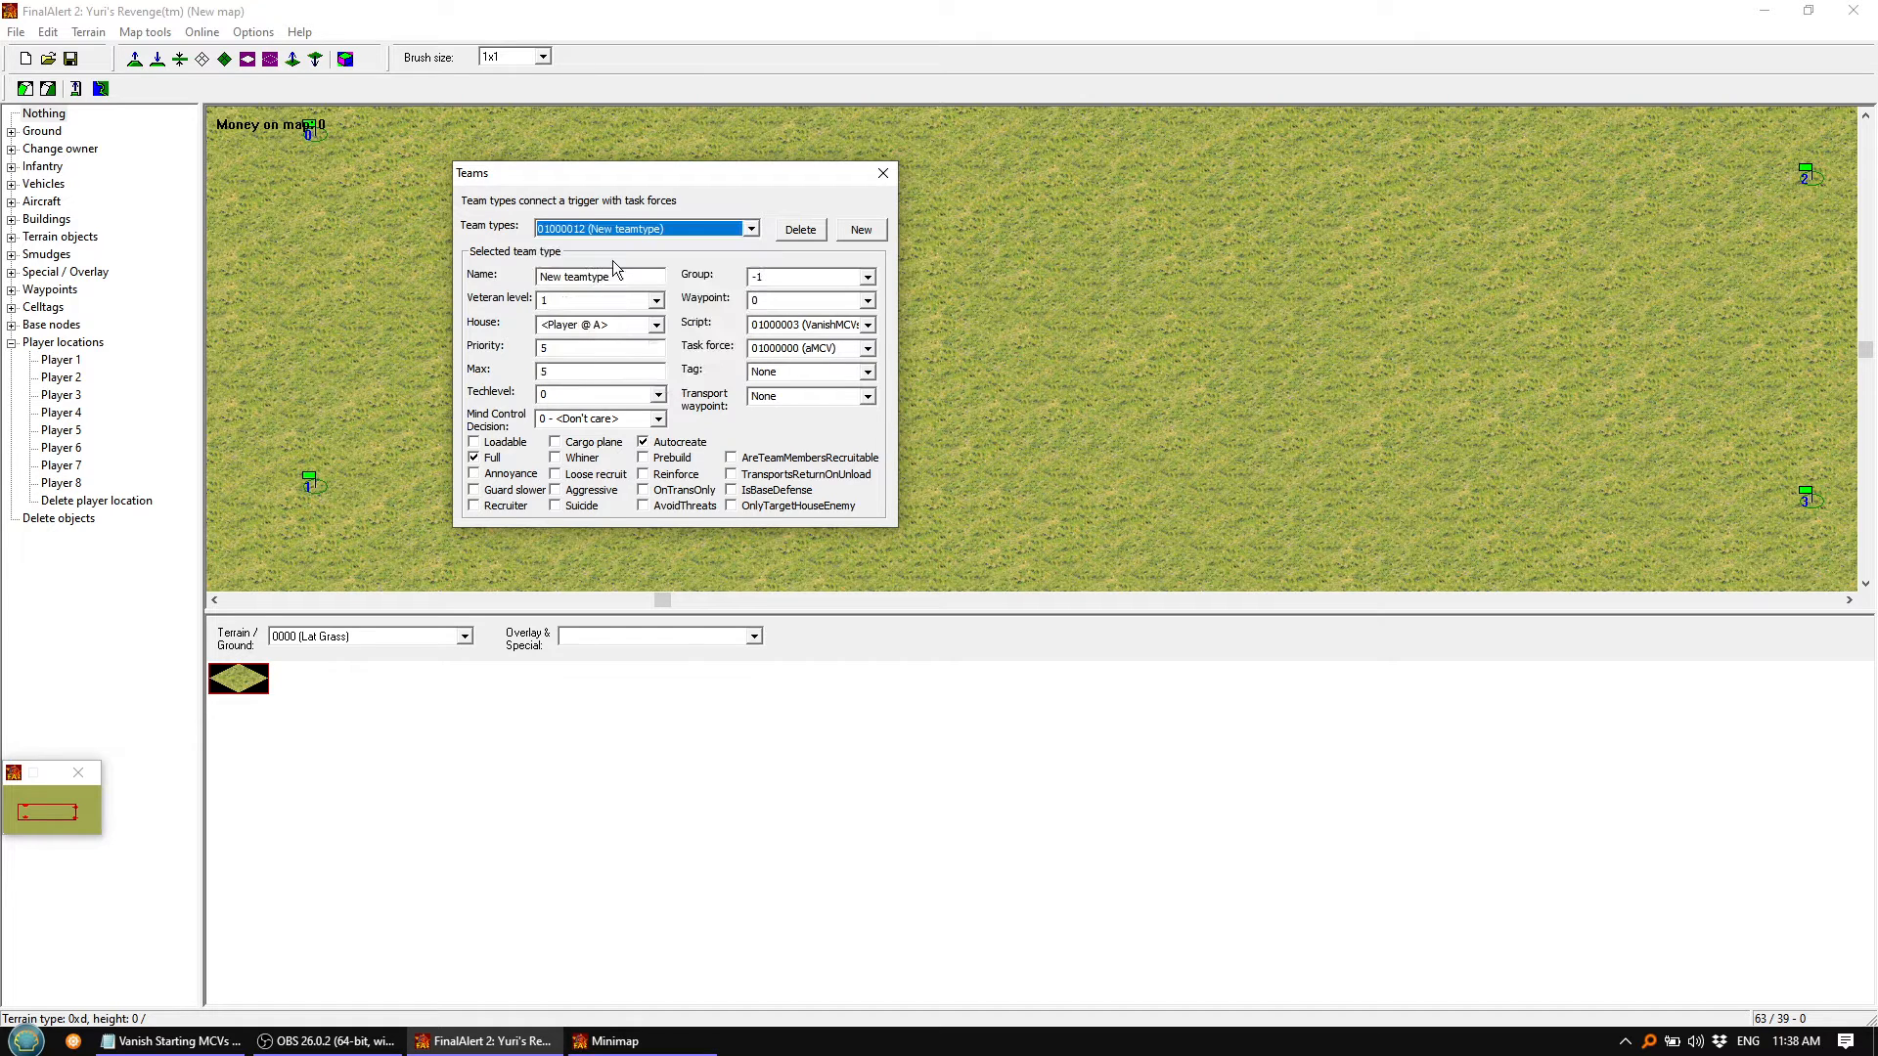
pyautogui.click(752, 231)
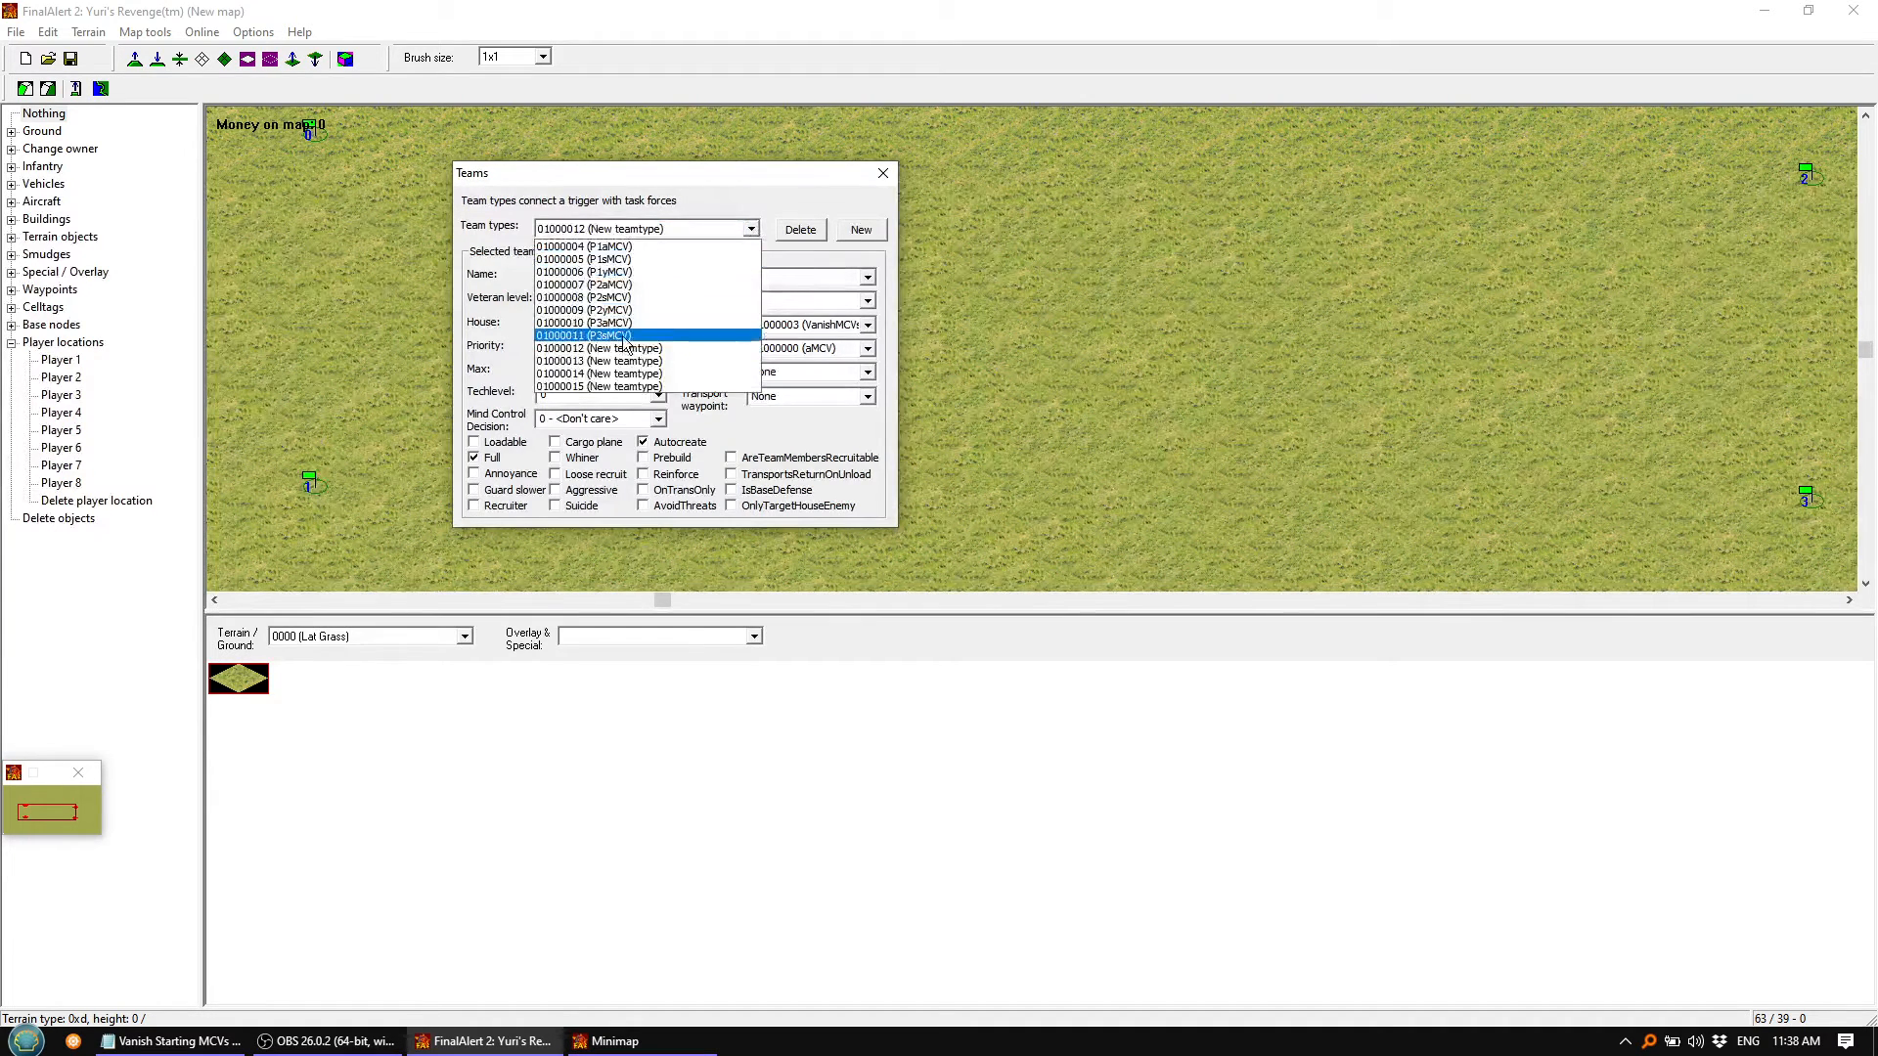
pyautogui.click(743, 335)
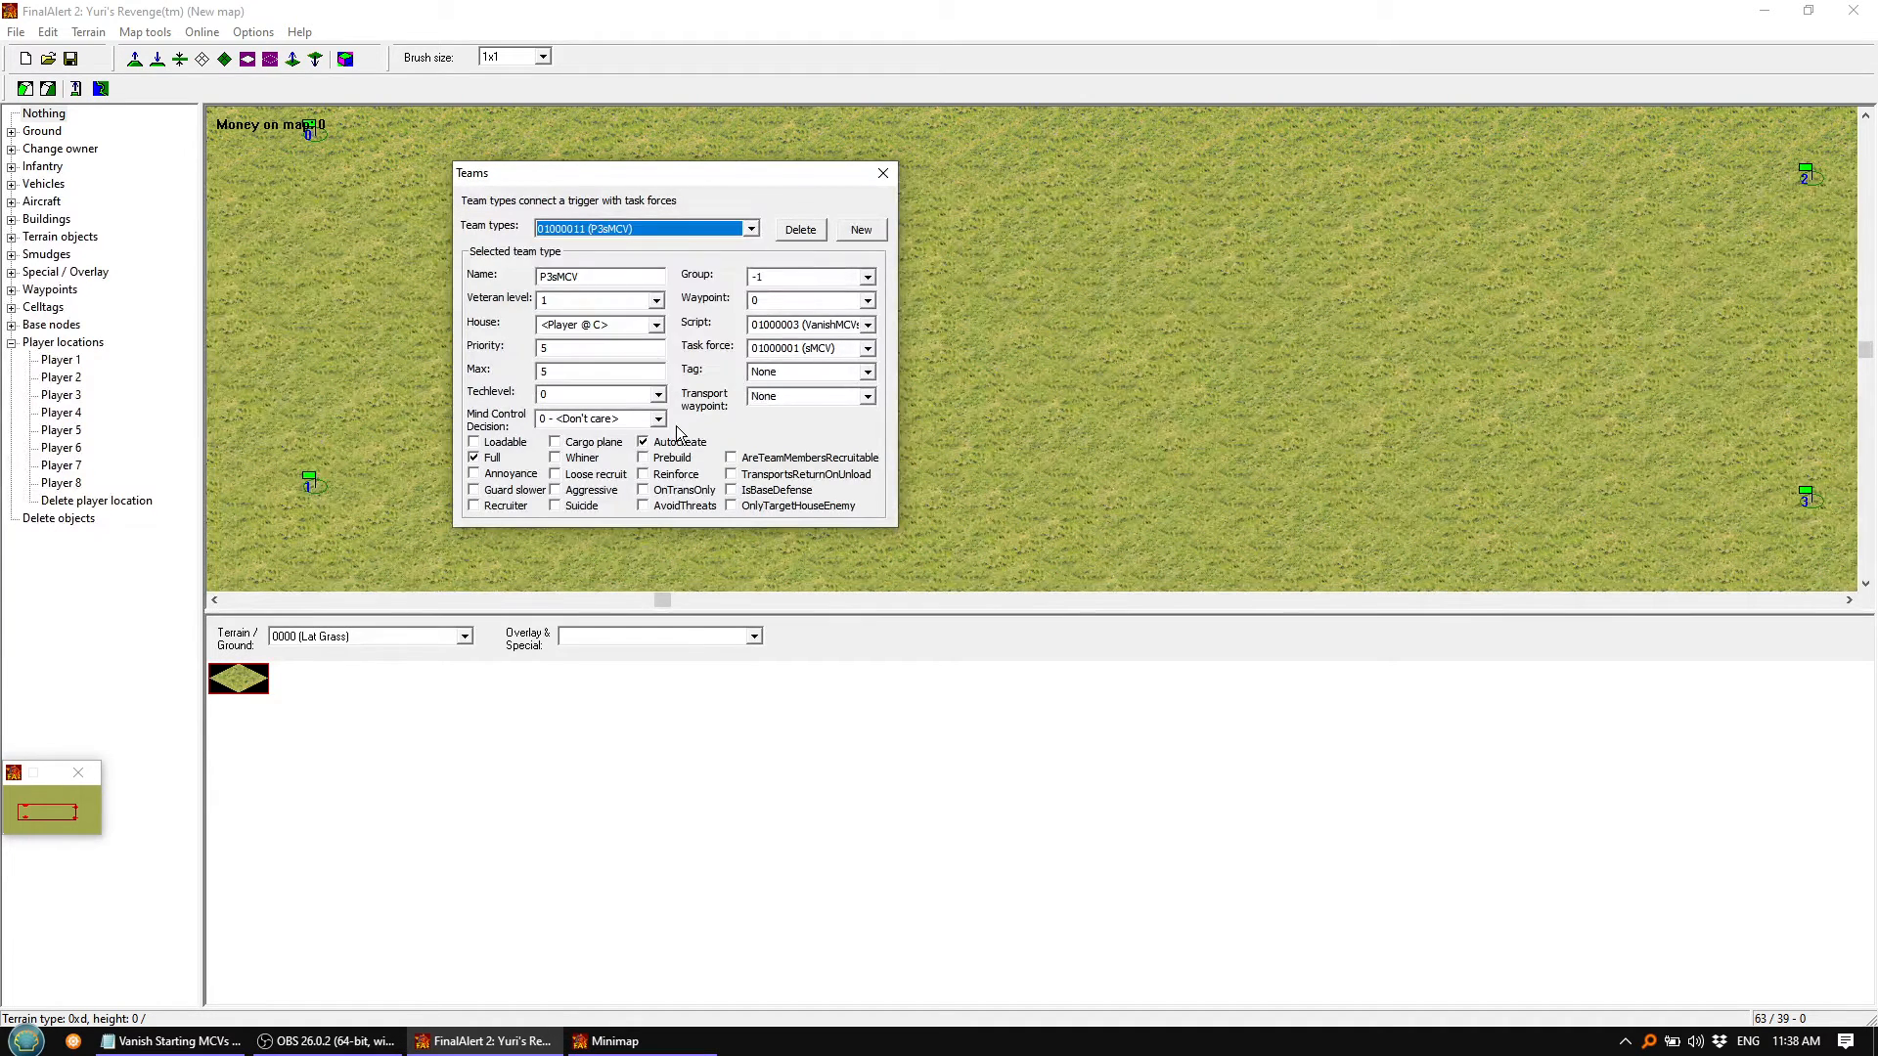
pyautogui.click(750, 233)
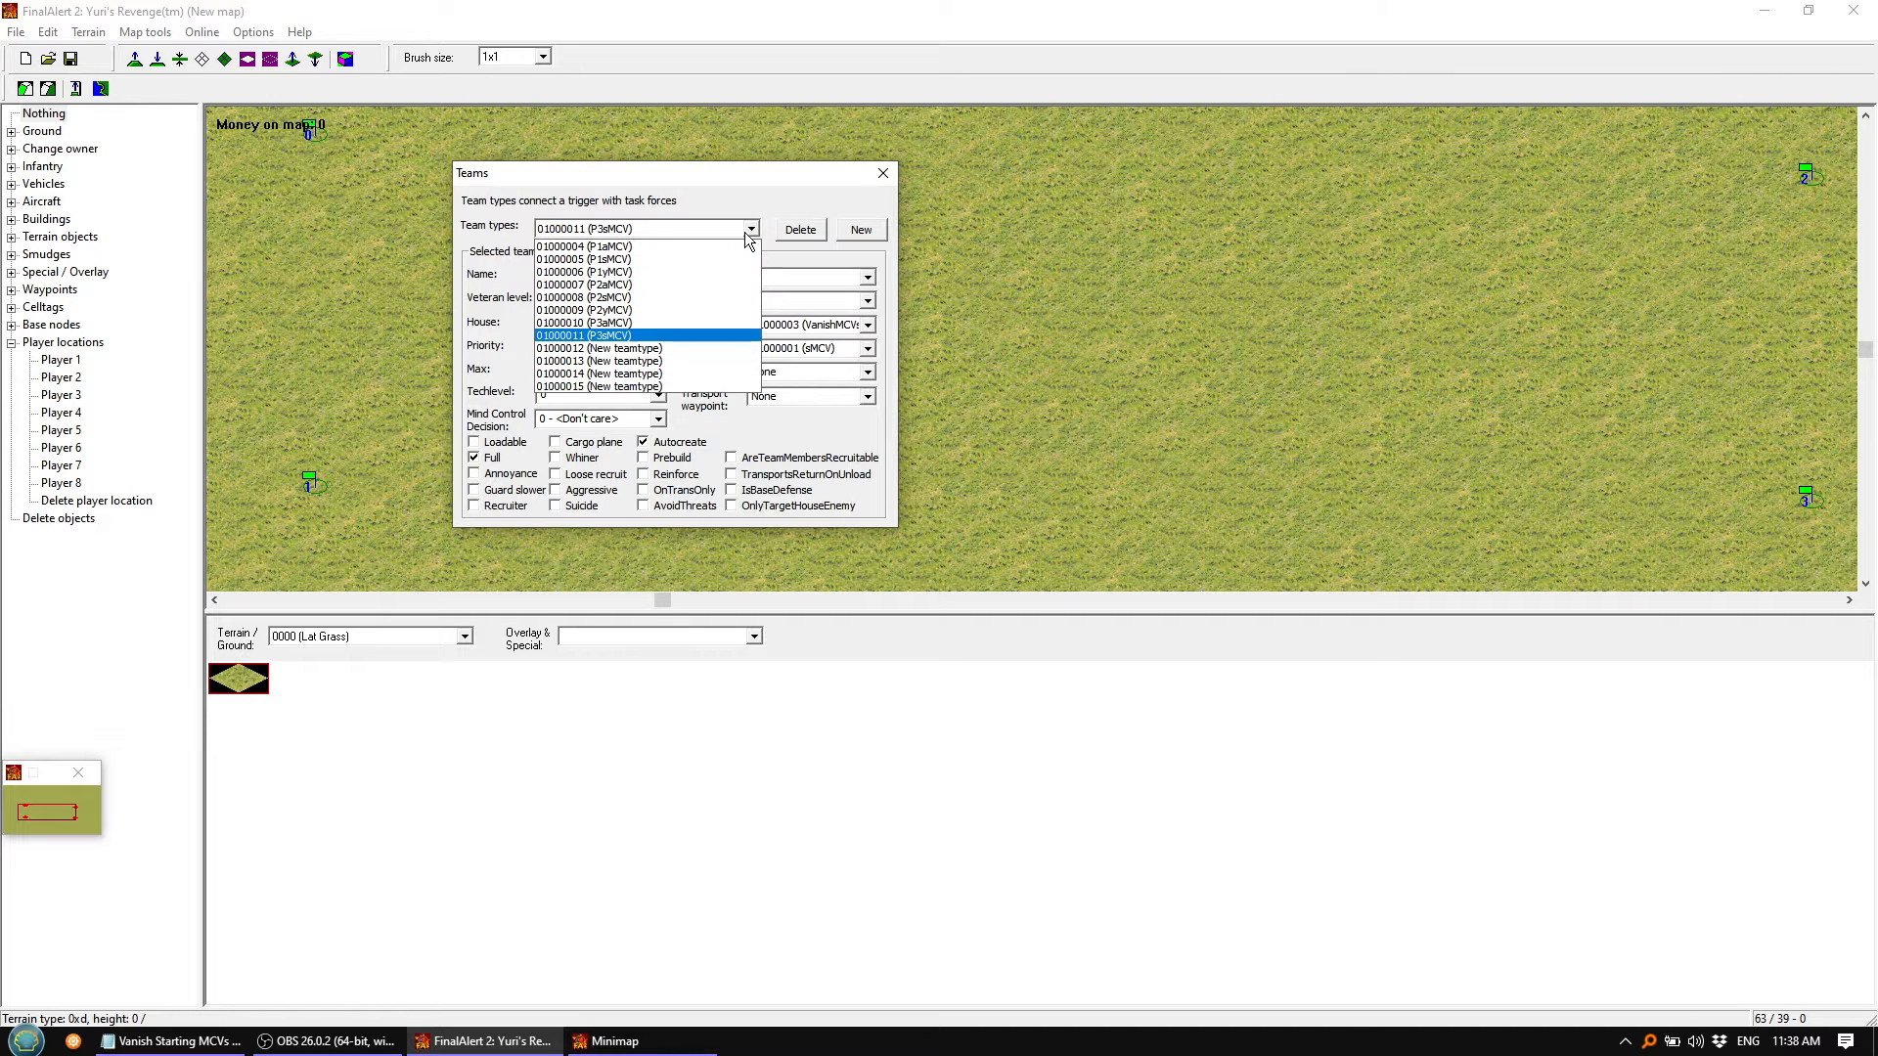
pyautogui.click(627, 349)
pyautogui.moveTo(629, 275); pyautogui.dragTo(409, 274)
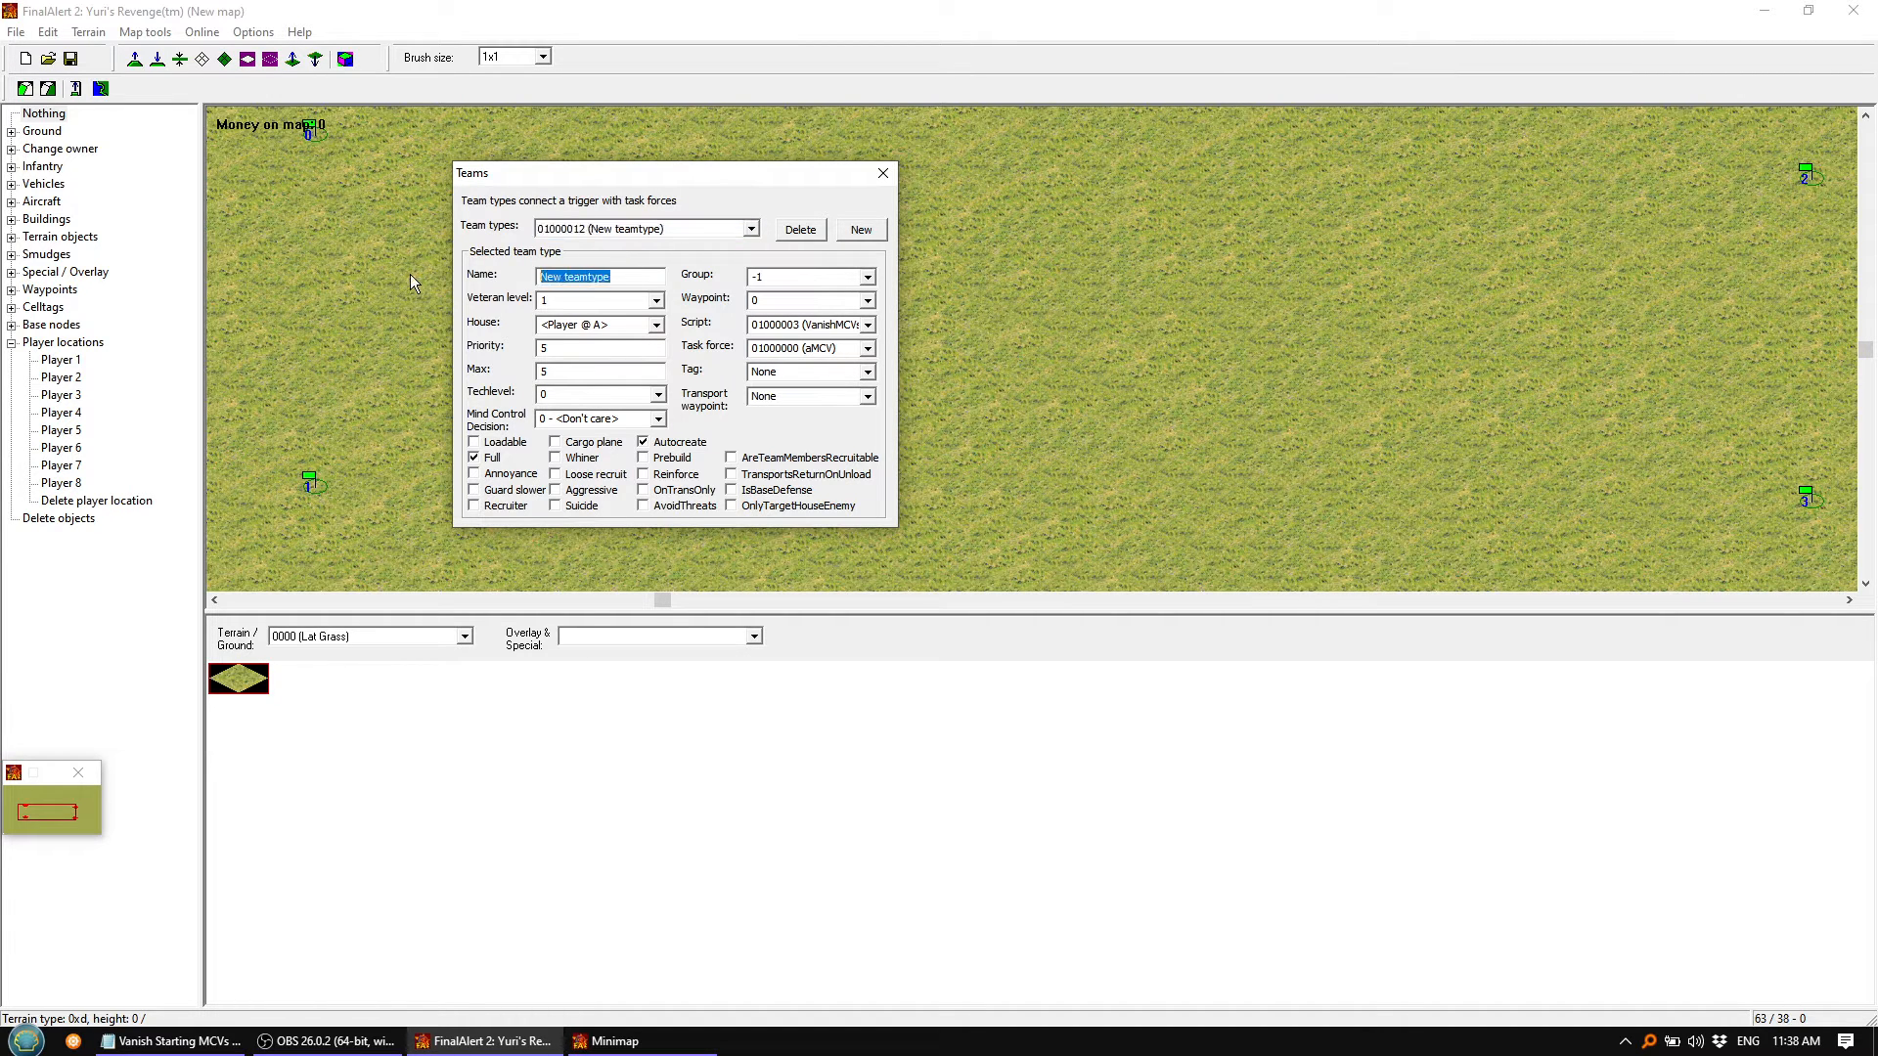
pyautogui.write('P3aMCVy')
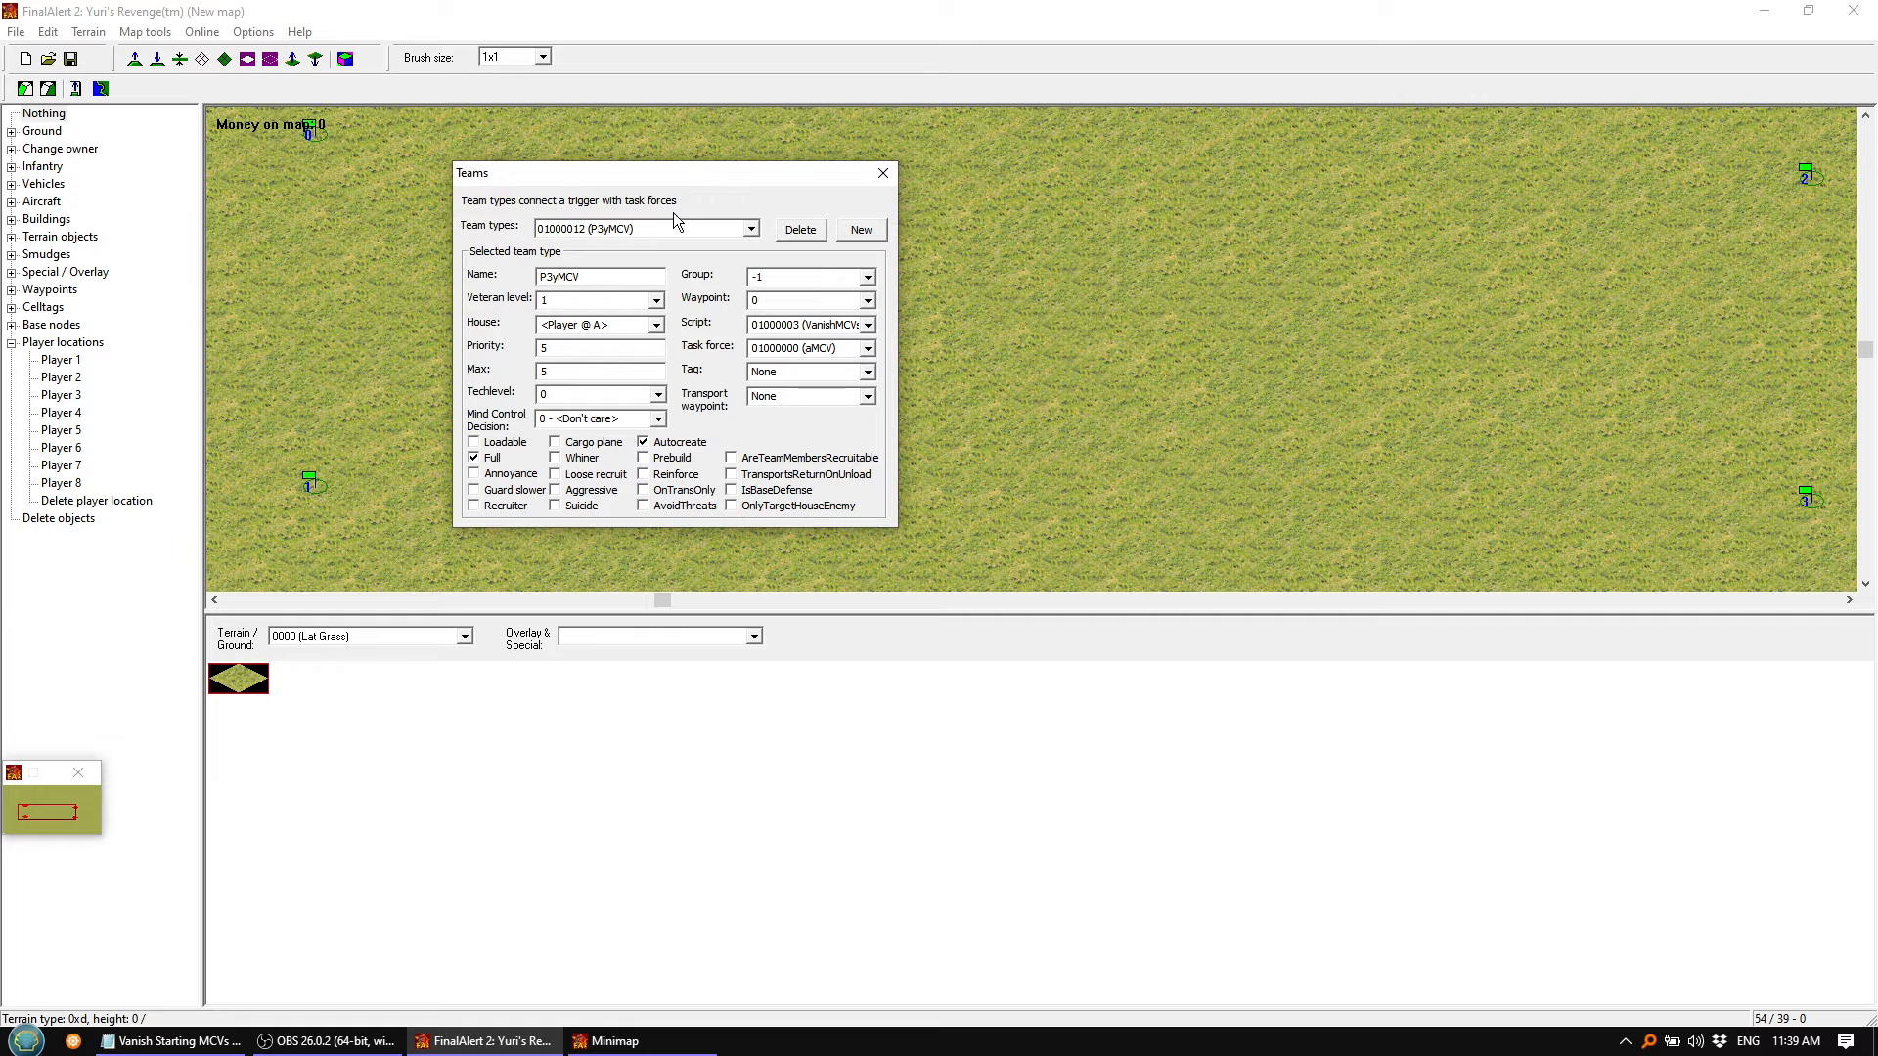
# Set P3yMCV's house to <Player @ C> and its task force to 01000002 (yMCV)
pyautogui.click(656, 326)
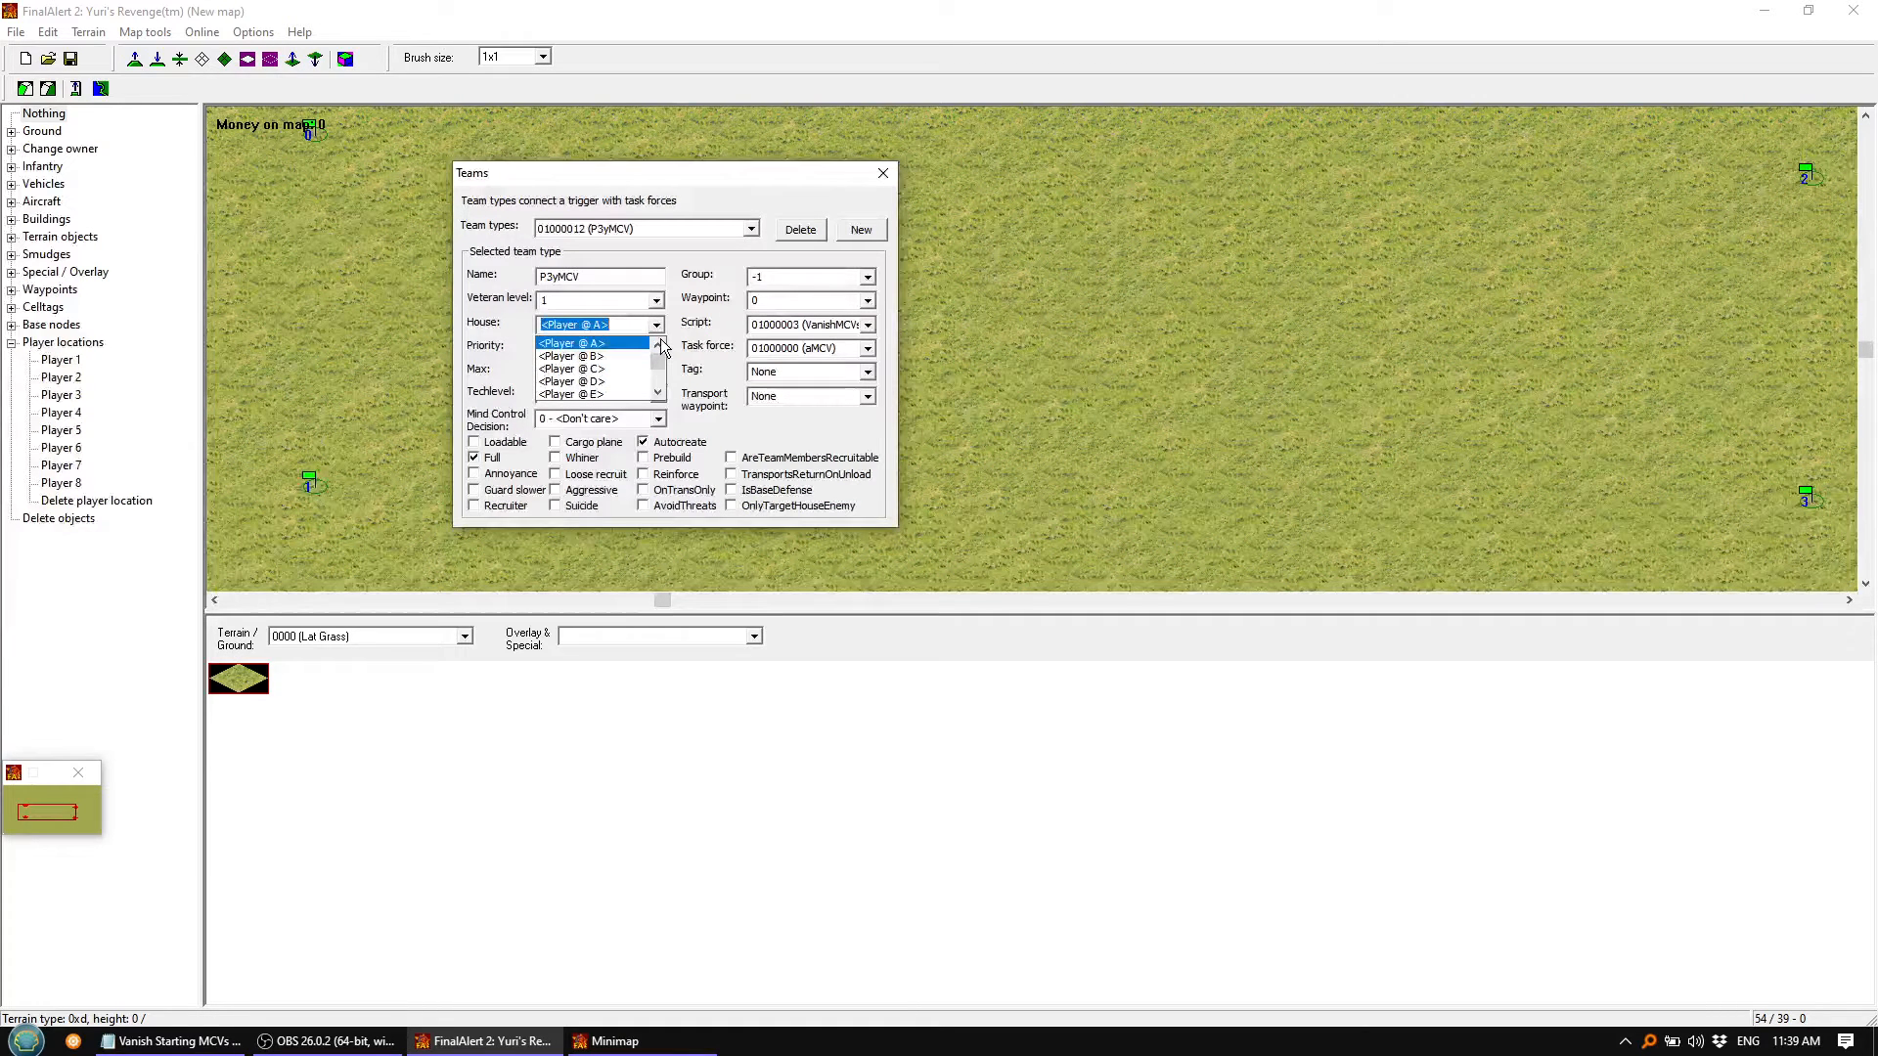
pyautogui.click(610, 370)
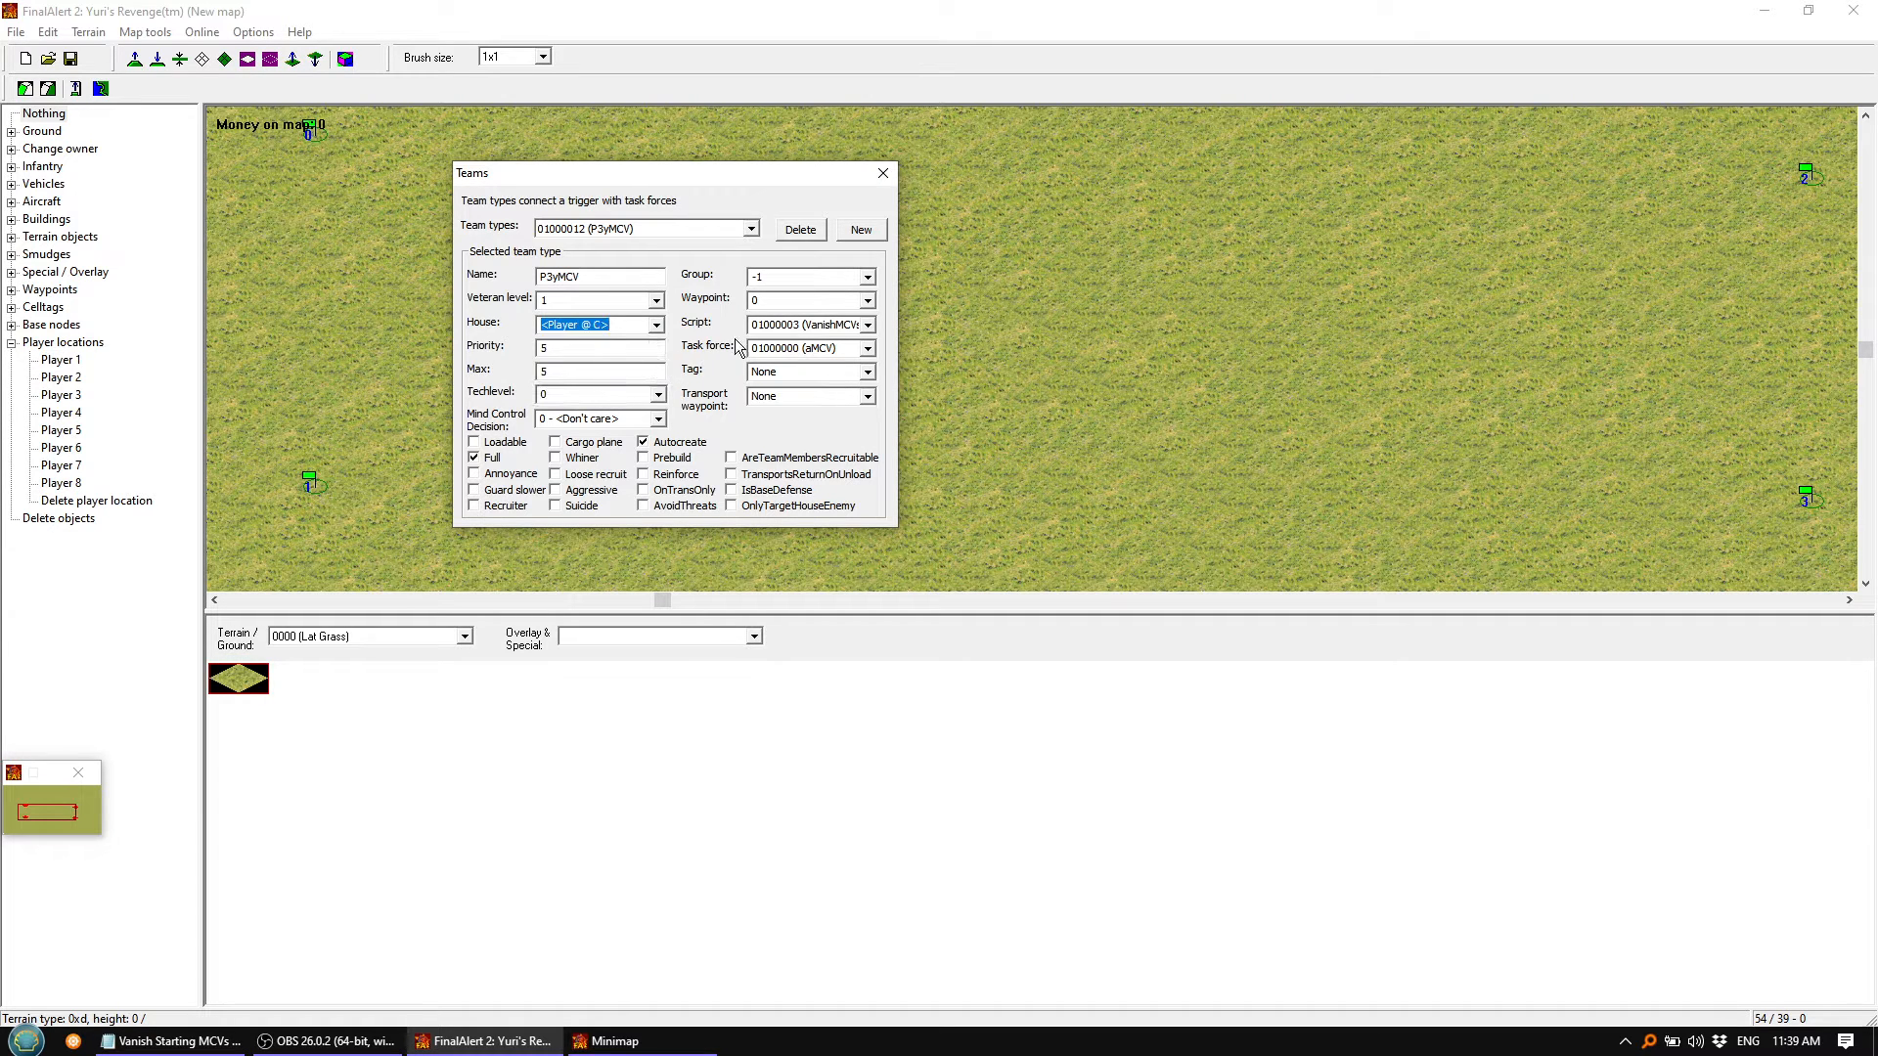
pyautogui.click(868, 350)
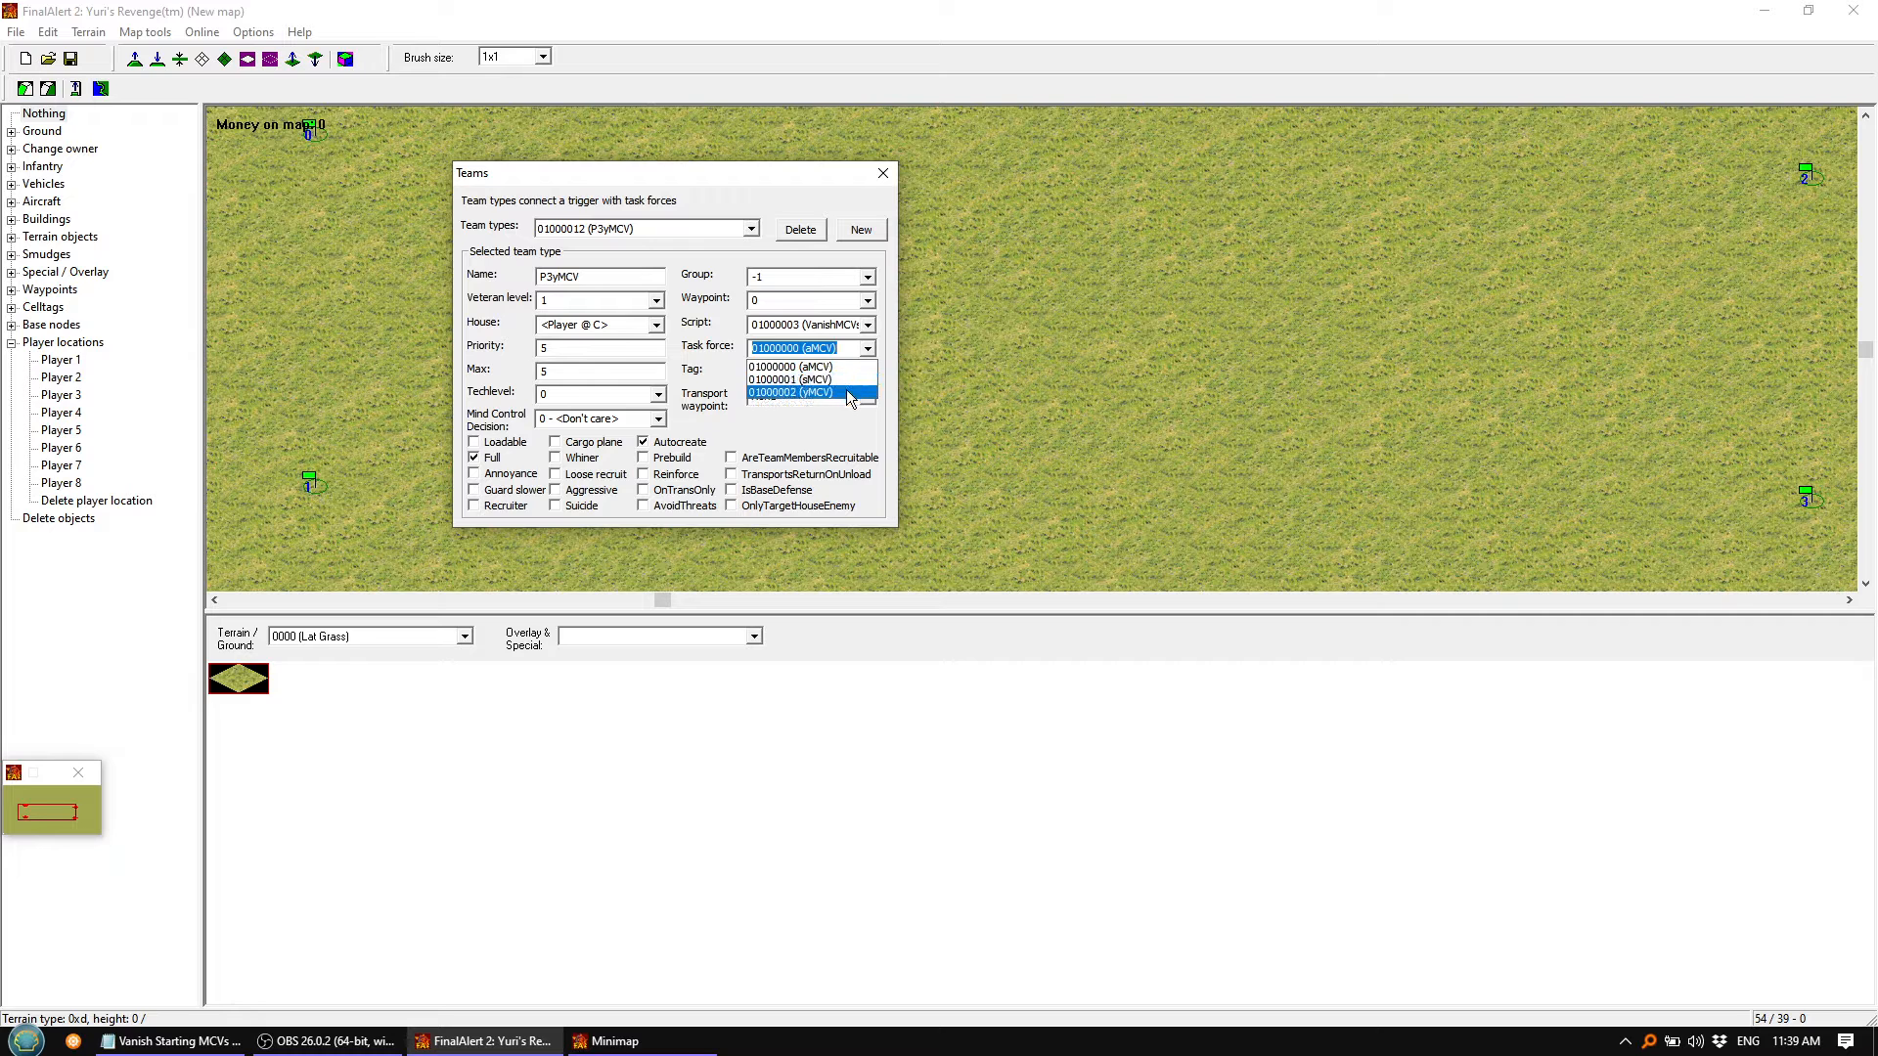
pyautogui.click(844, 393)
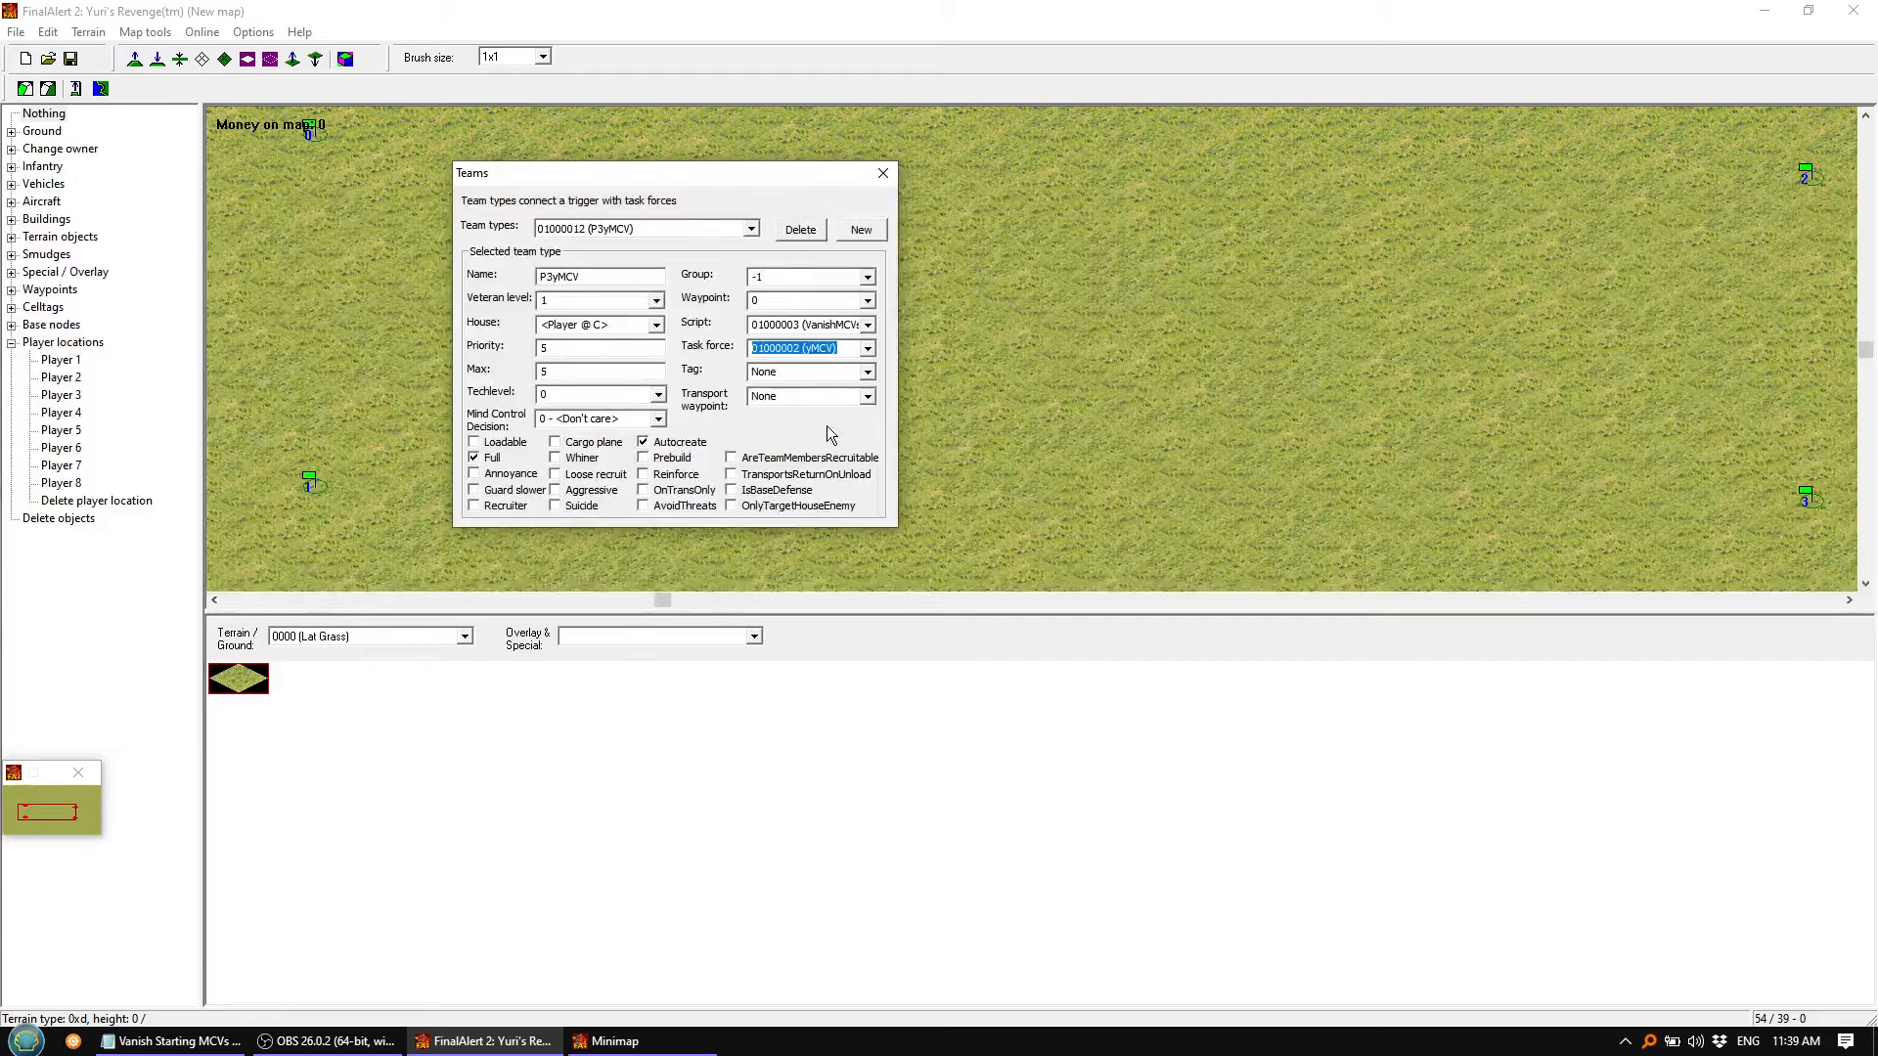
# Name team type 01000013 P4aMCV, copy that name for reuse, and set its house to <Player @ D>
pyautogui.click(754, 232)
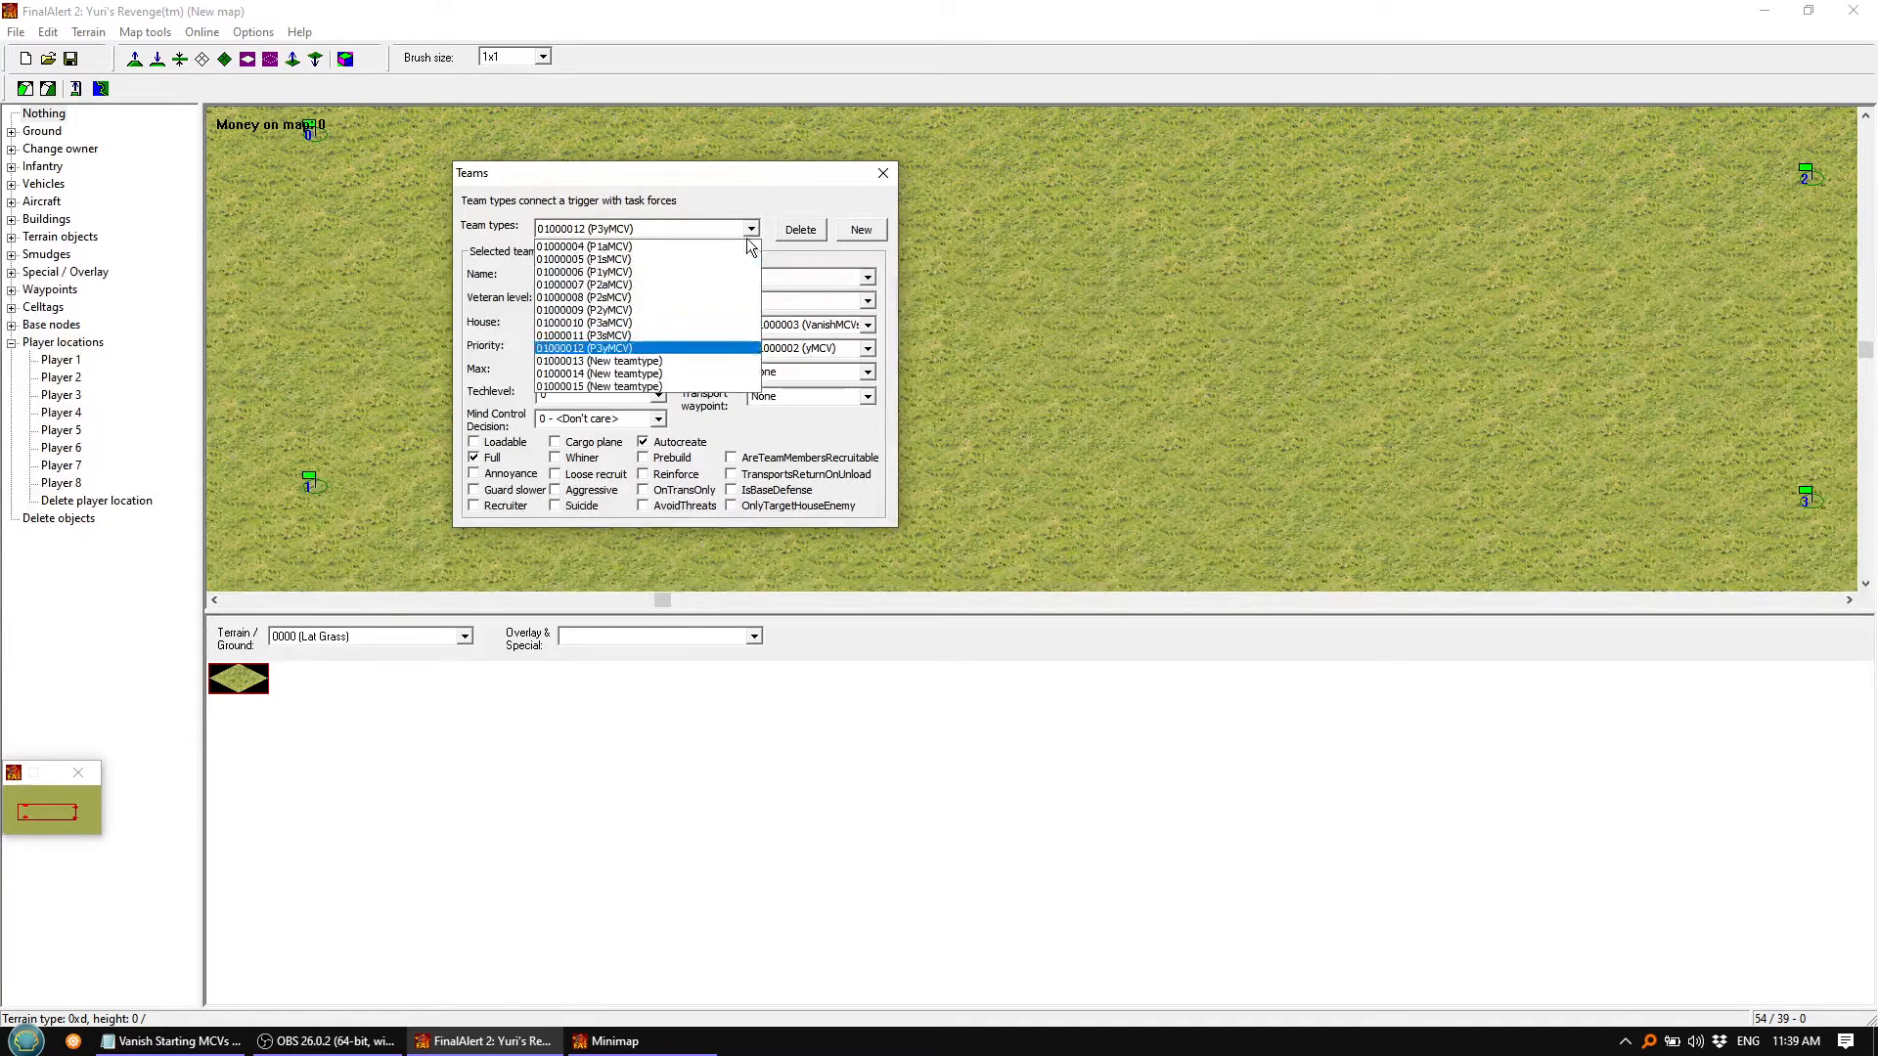
pyautogui.click(652, 362)
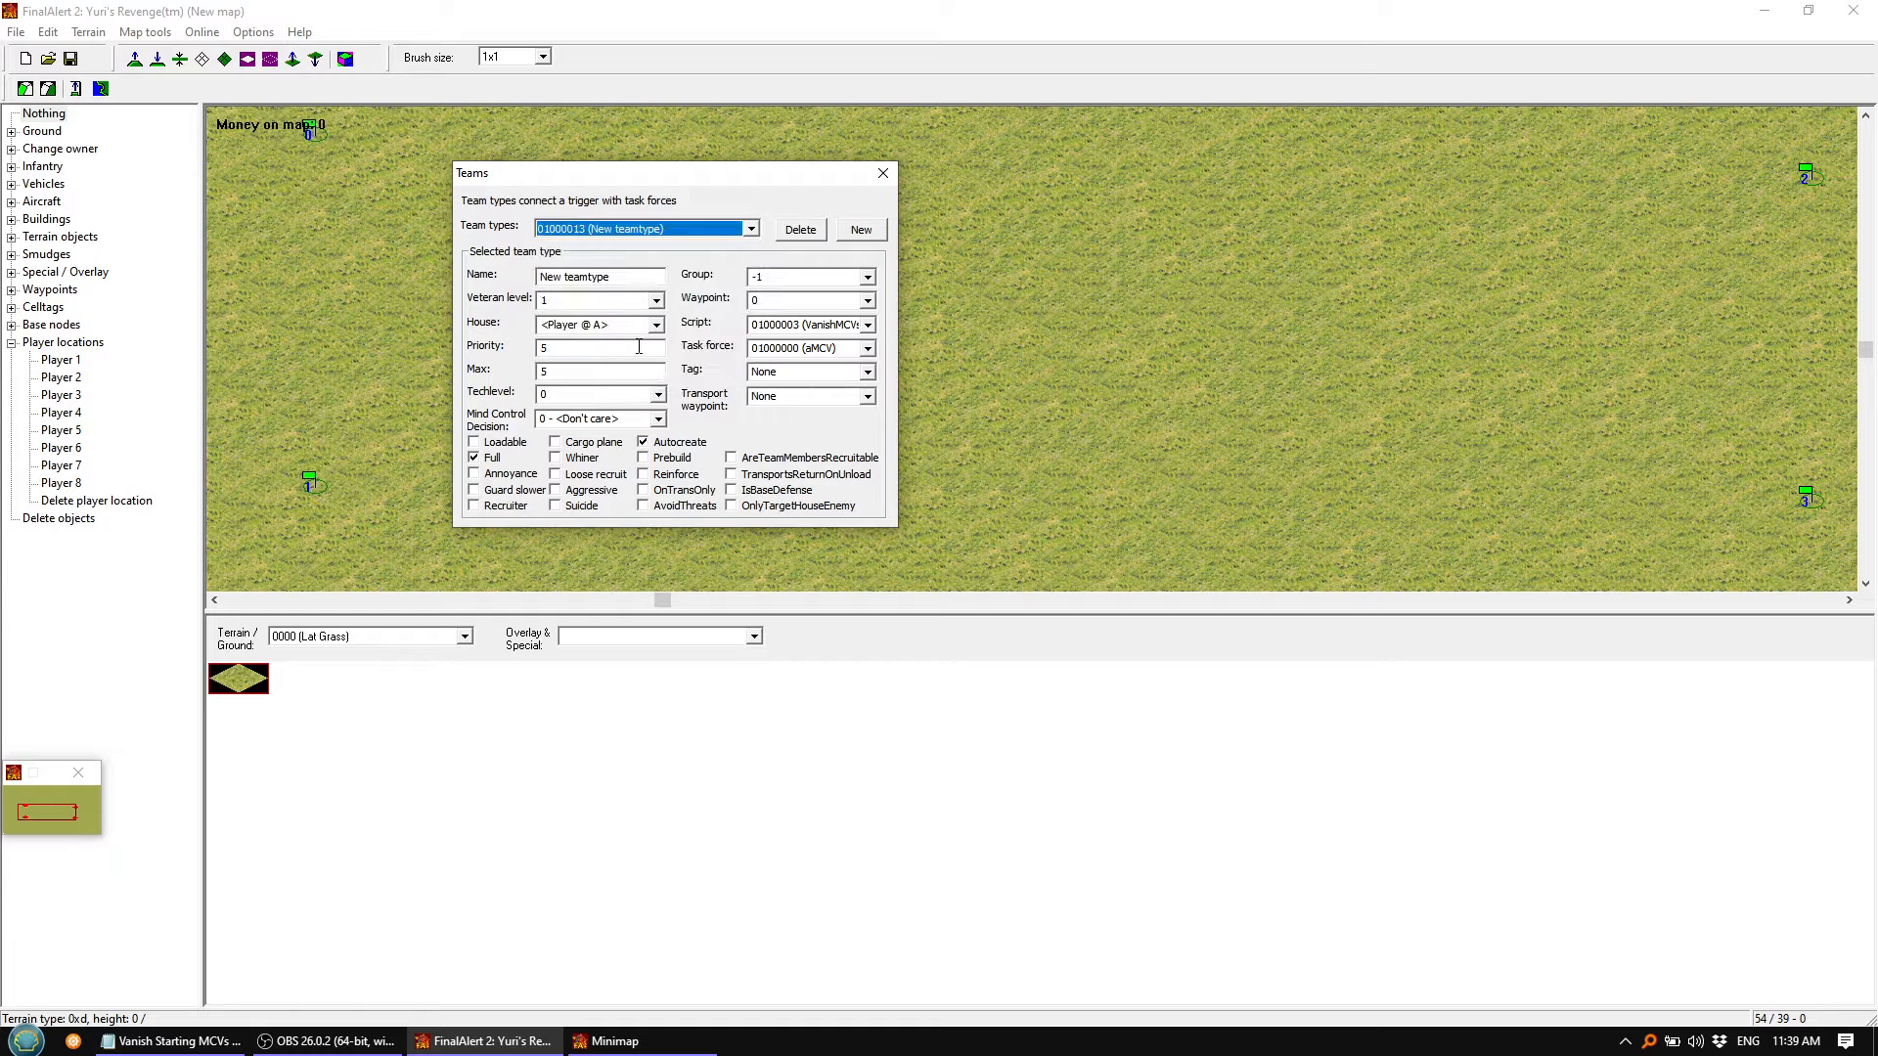
pyautogui.tripleClick(644, 277)
pyautogui.write('P')
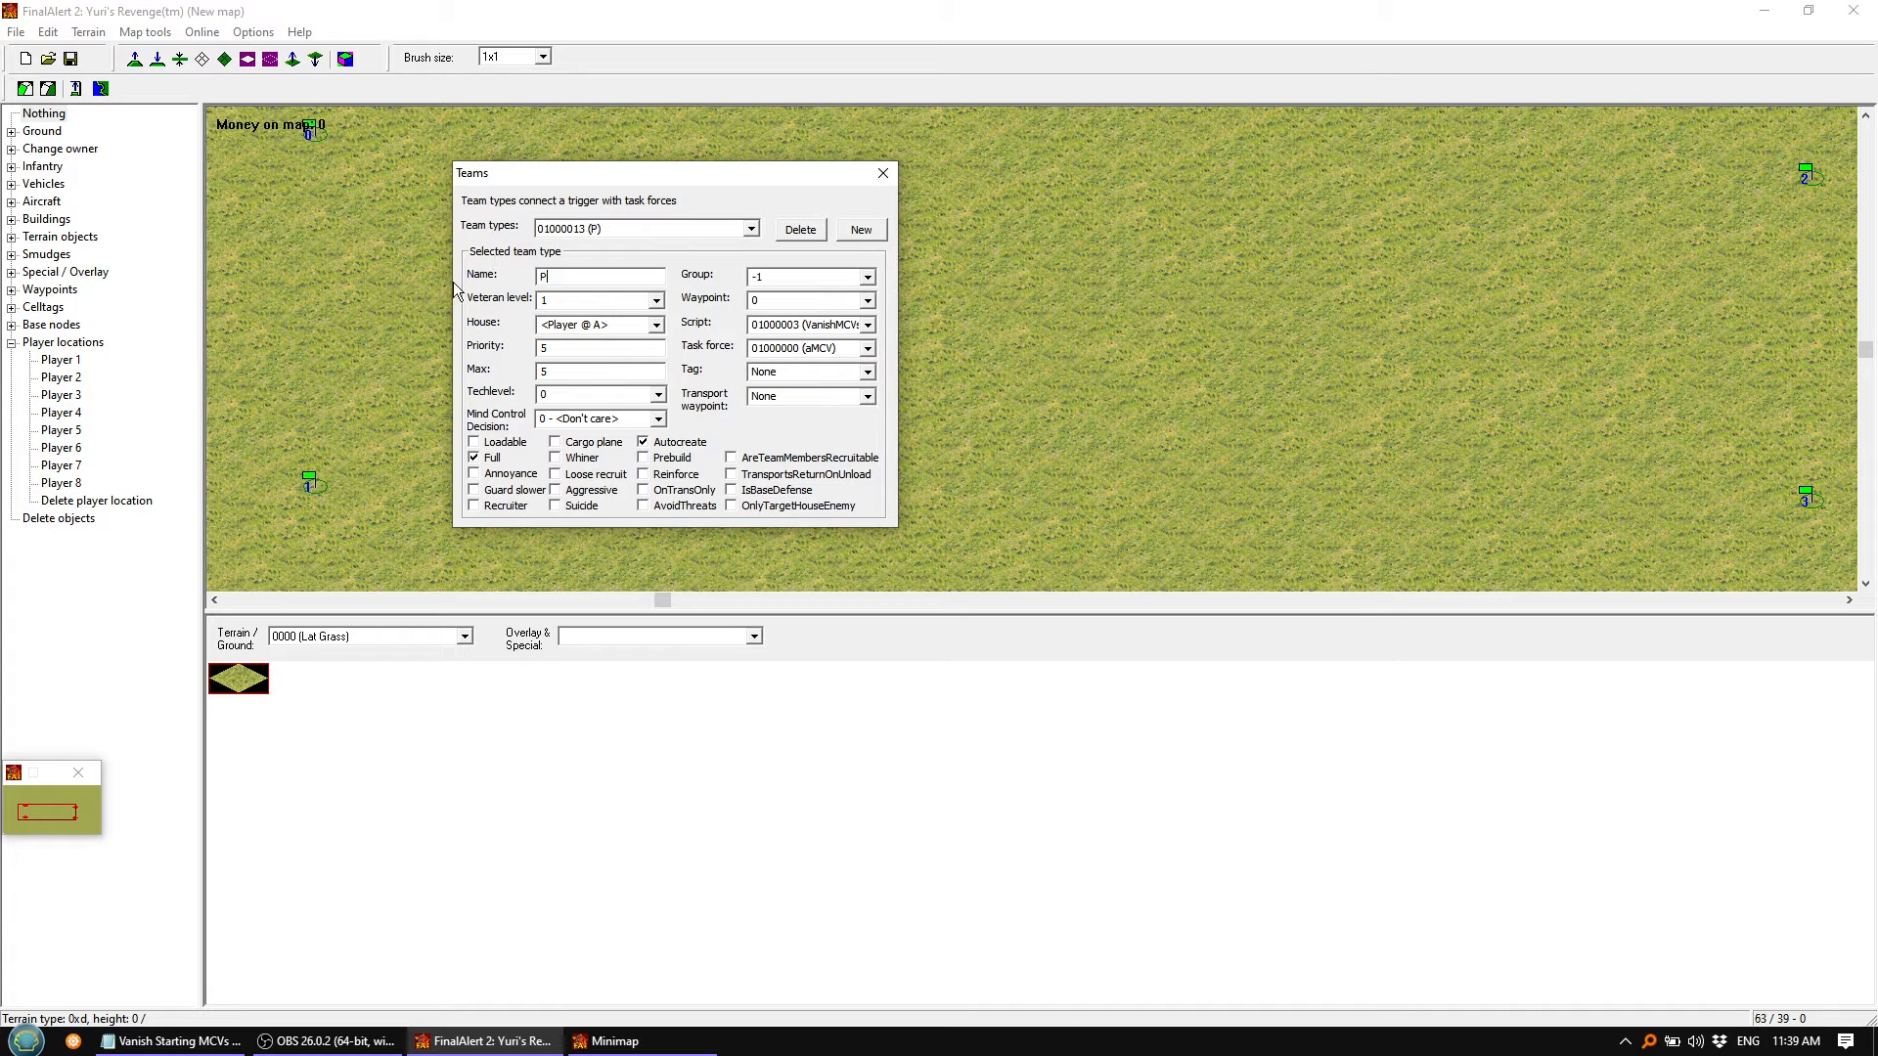
pyautogui.write('4aMCV')
pyautogui.moveTo(589, 278); pyautogui.dragTo(512, 273)
pyautogui.hotkey('ctrl', 'c')
pyautogui.click(656, 325)
pyautogui.click(604, 380)
# Name team type 01000014 P4sMCV, with house <Player @ D> and task force 01000001 (sMCV)
pyautogui.click(751, 229)
pyautogui.click(616, 374)
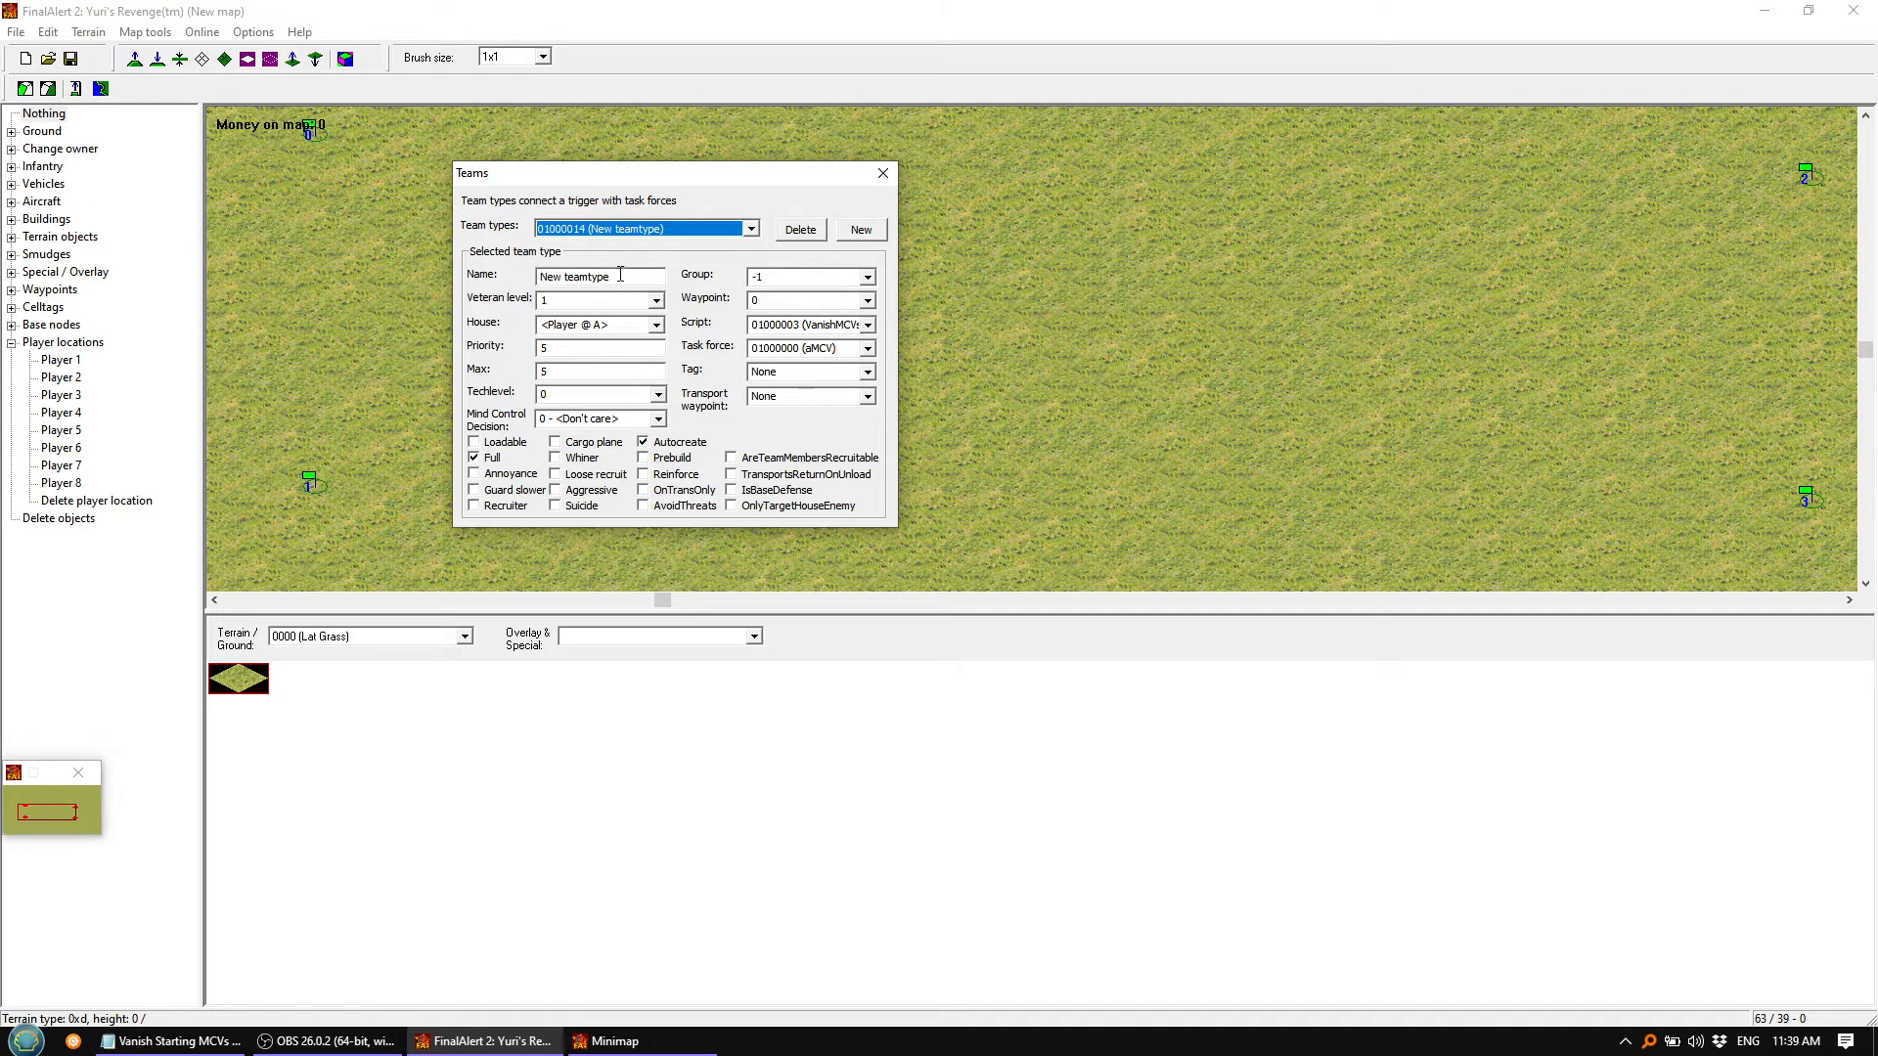
pyautogui.write('P4aMCV')
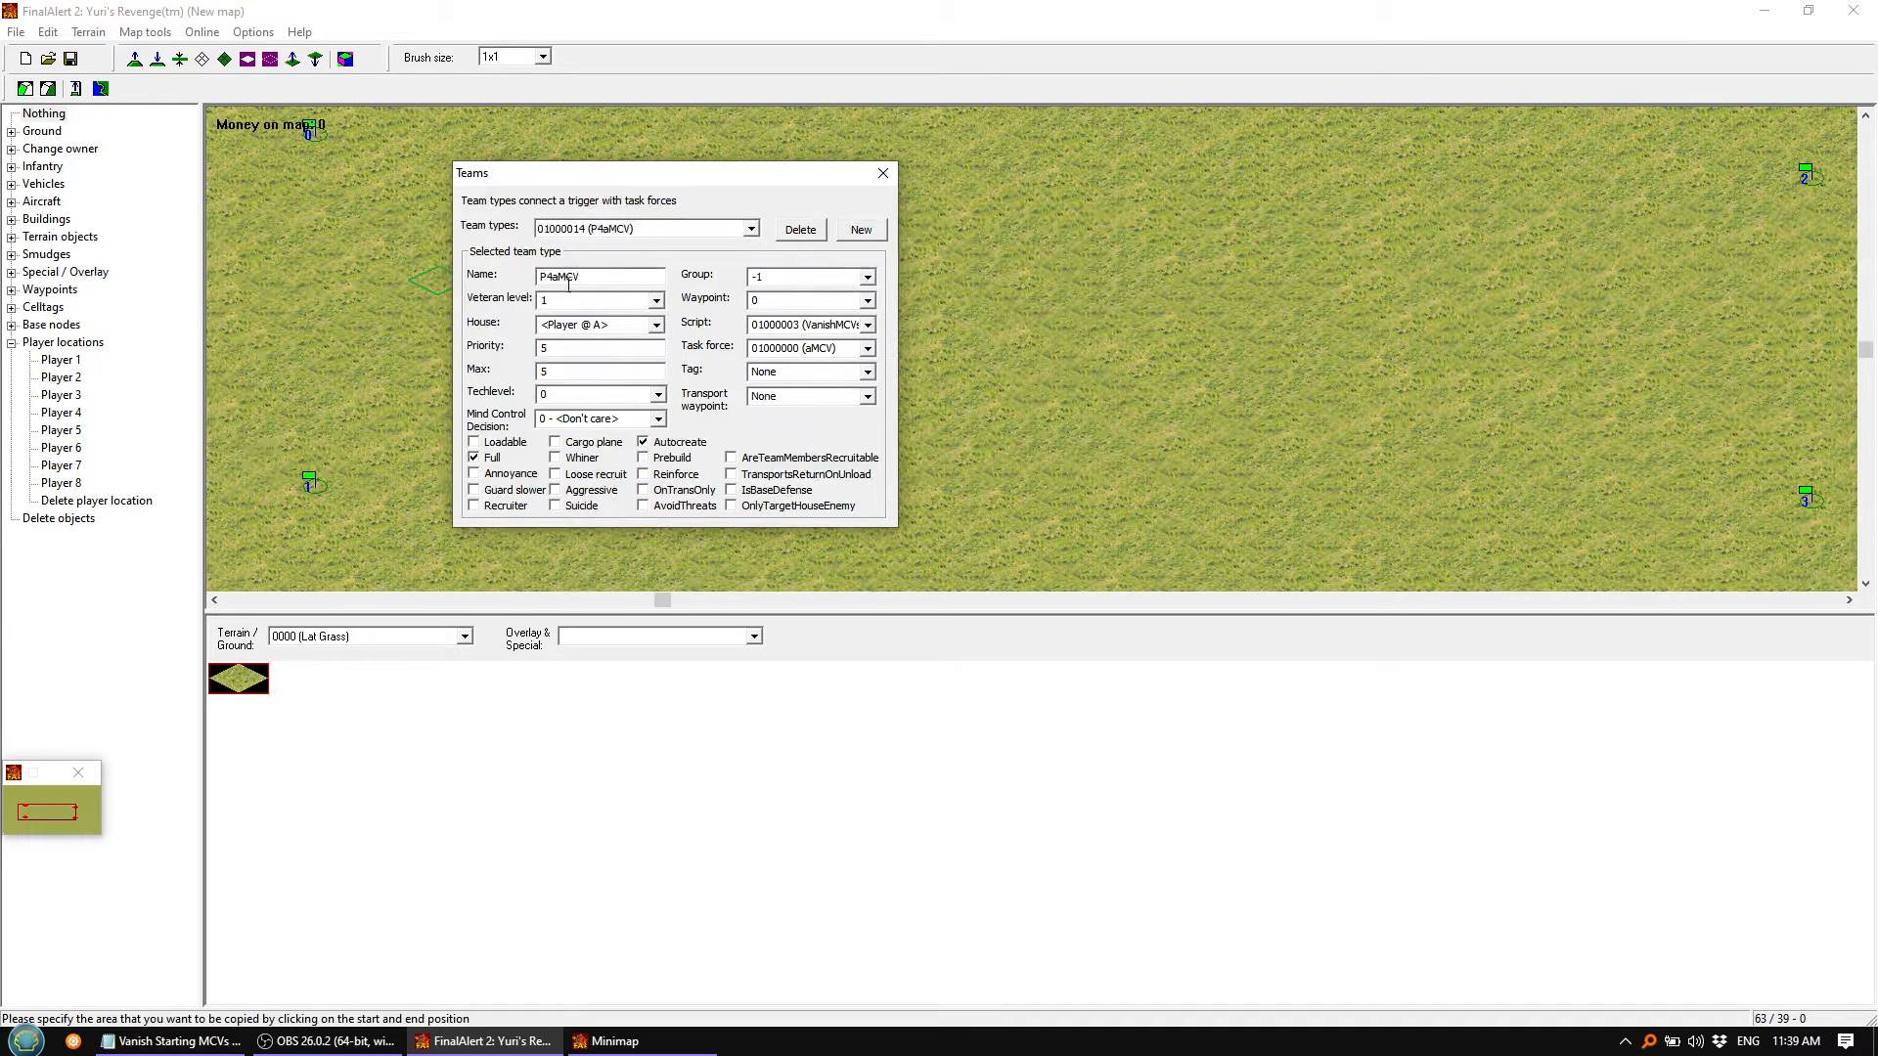
pyautogui.write('s')
pyautogui.click(655, 324)
pyautogui.click(599, 381)
pyautogui.click(868, 350)
pyautogui.click(841, 383)
# Name team type 01000015 P4yMCV, with house <Player @ D> and task force 01000002 (yMCV)
pyautogui.click(738, 231)
pyautogui.click(598, 387)
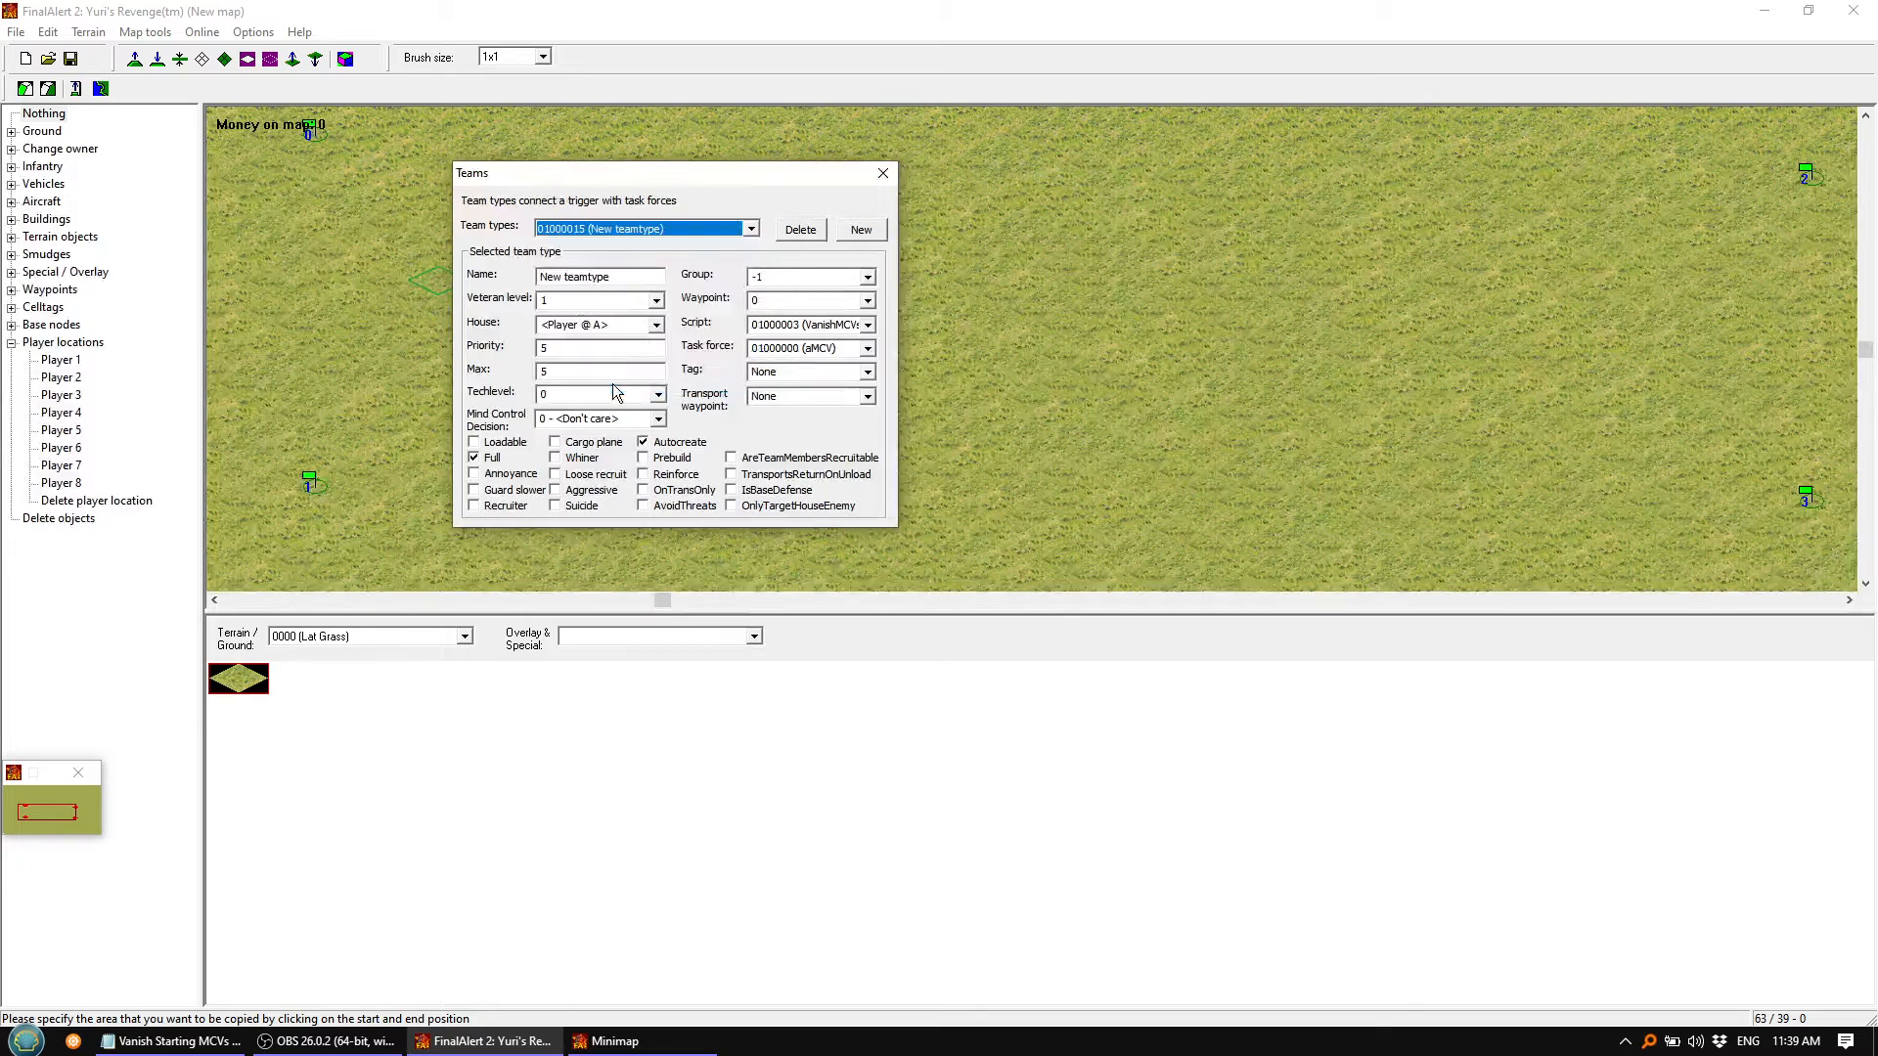
pyautogui.moveTo(490, 268); pyautogui.dragTo(391, 267)
pyautogui.hotkey('ctrl', 'v')
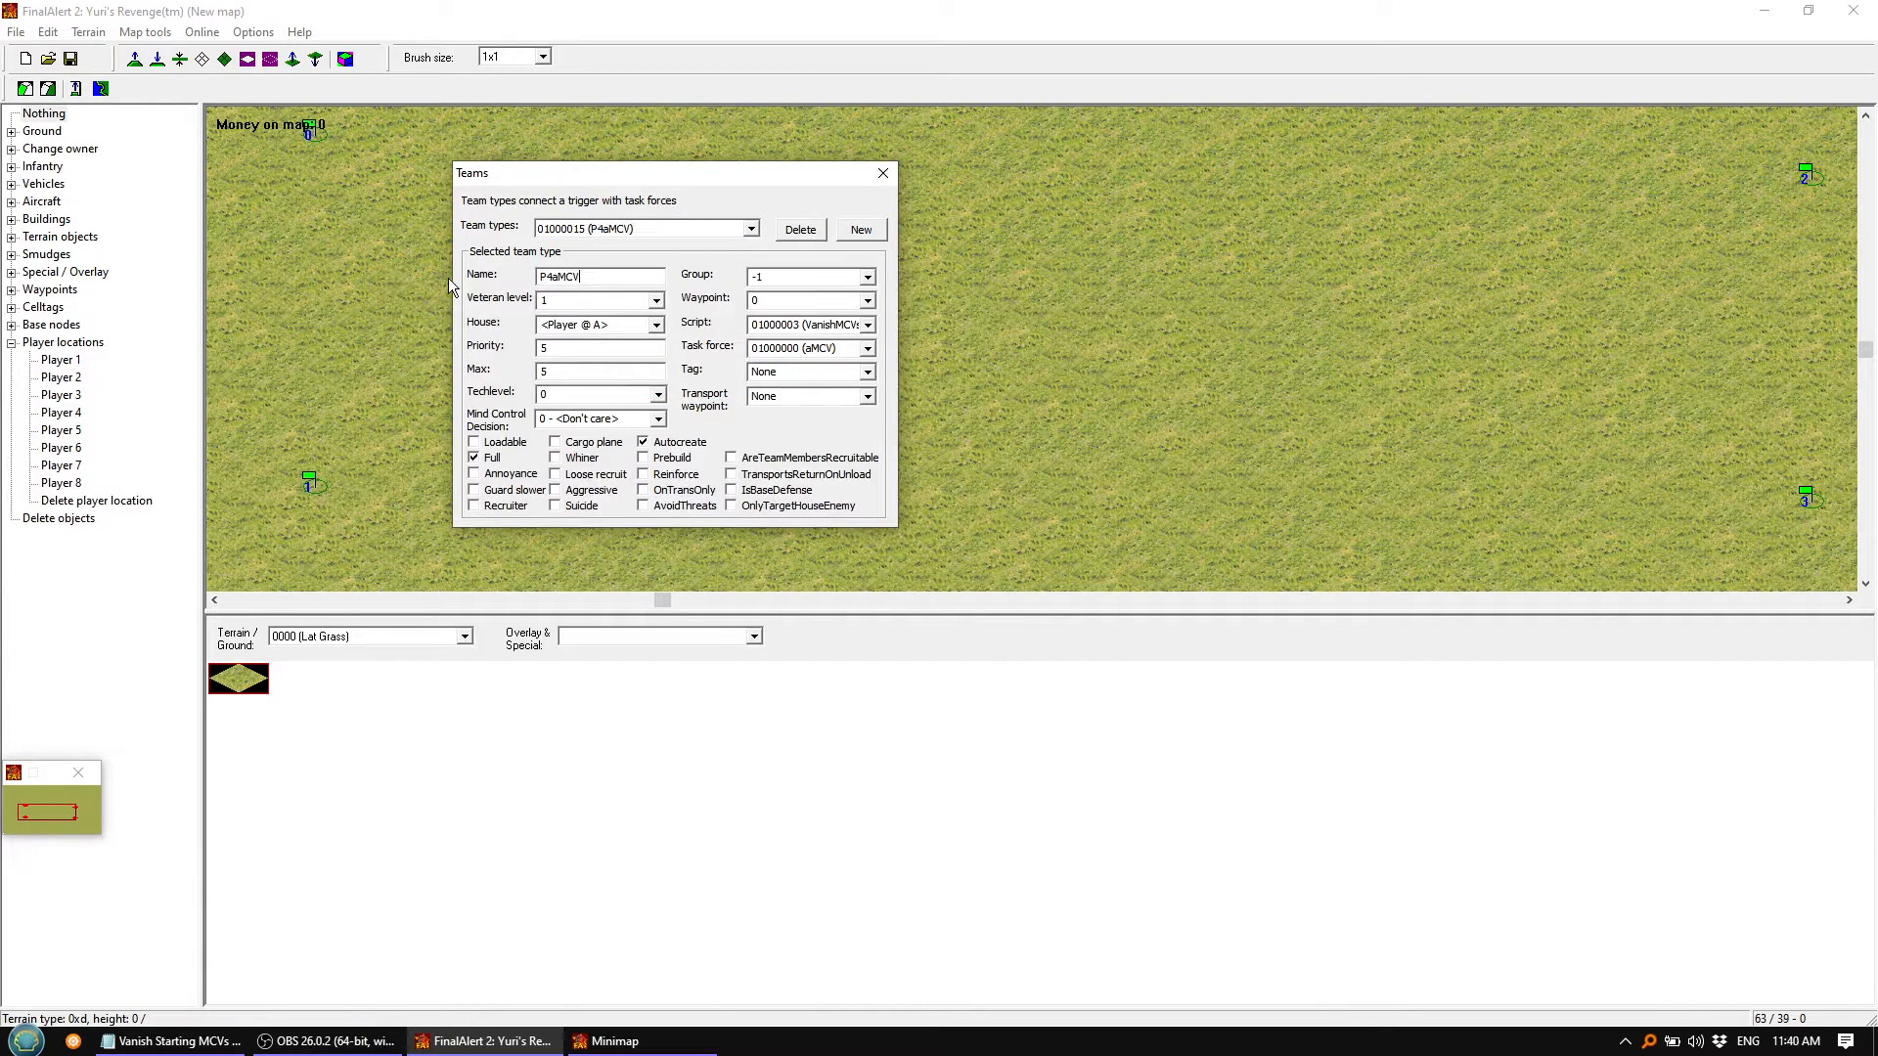
pyautogui.write('y')
pyautogui.click(657, 327)
pyautogui.click(595, 383)
pyautogui.click(867, 349)
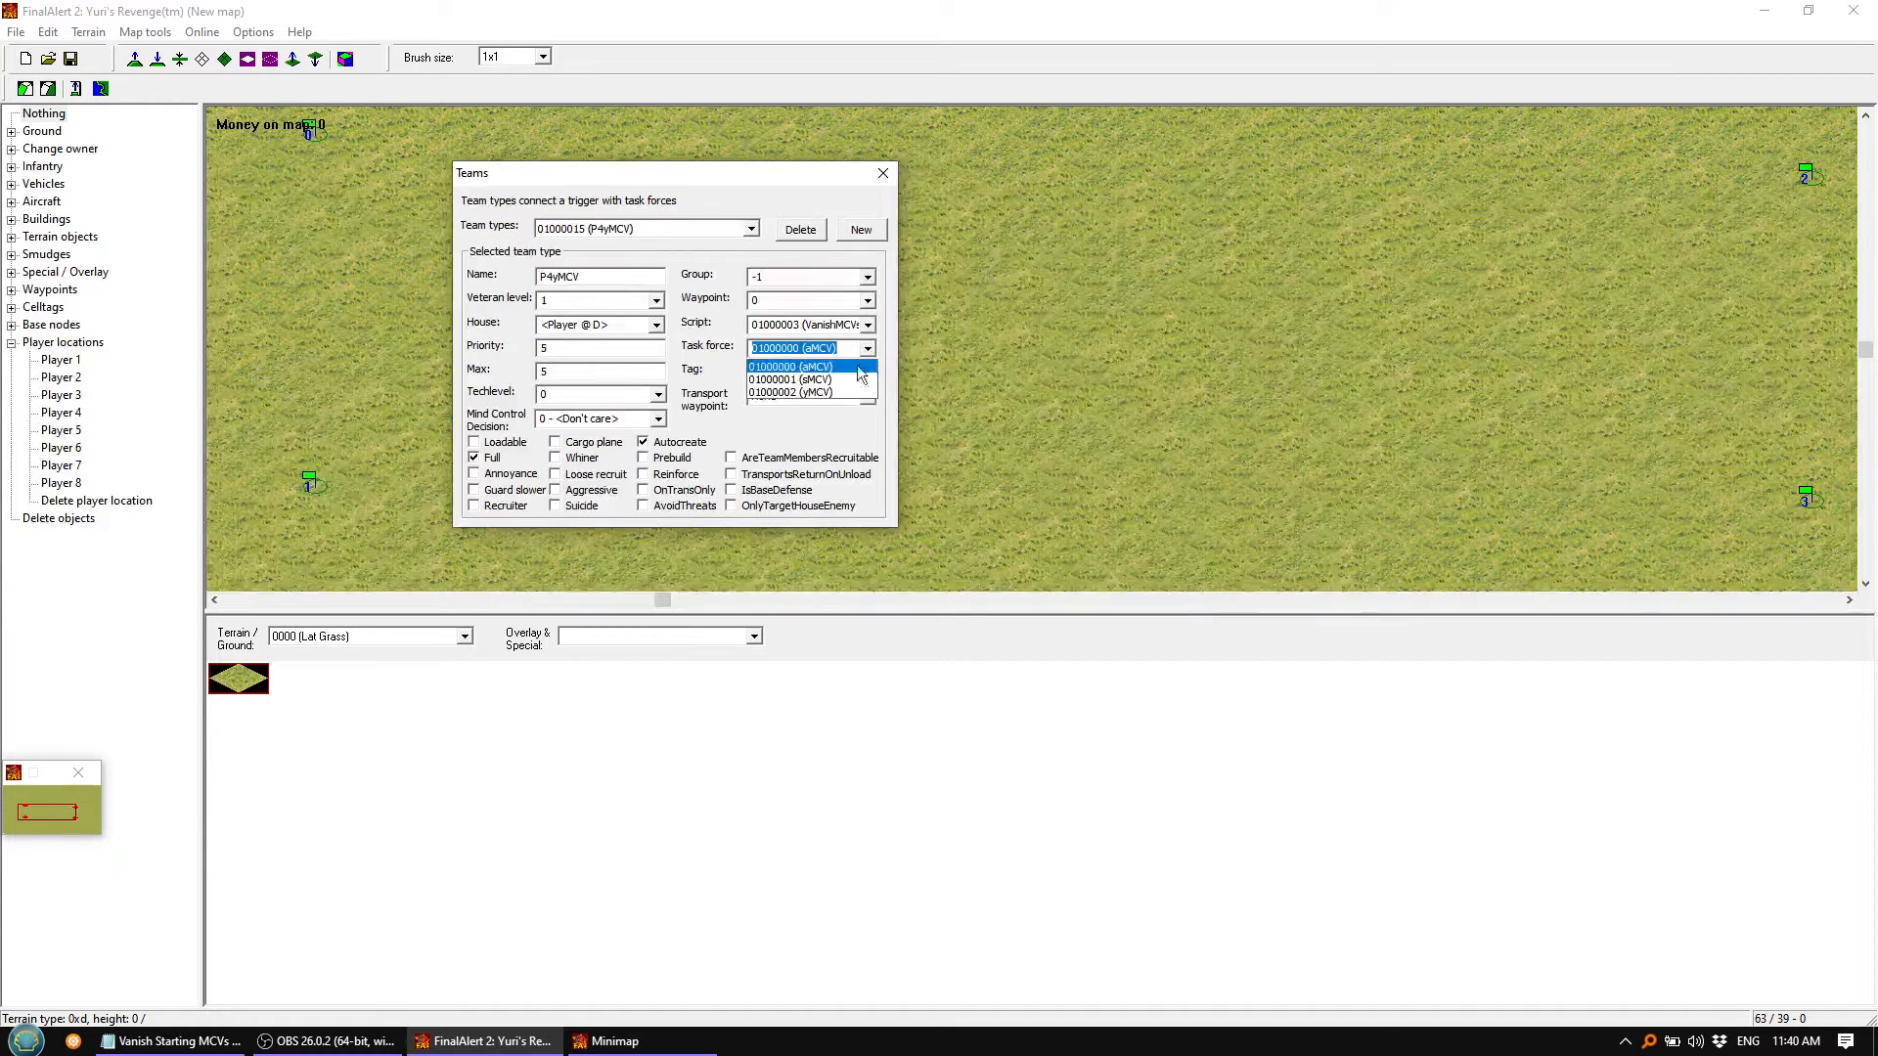
pyautogui.click(828, 394)
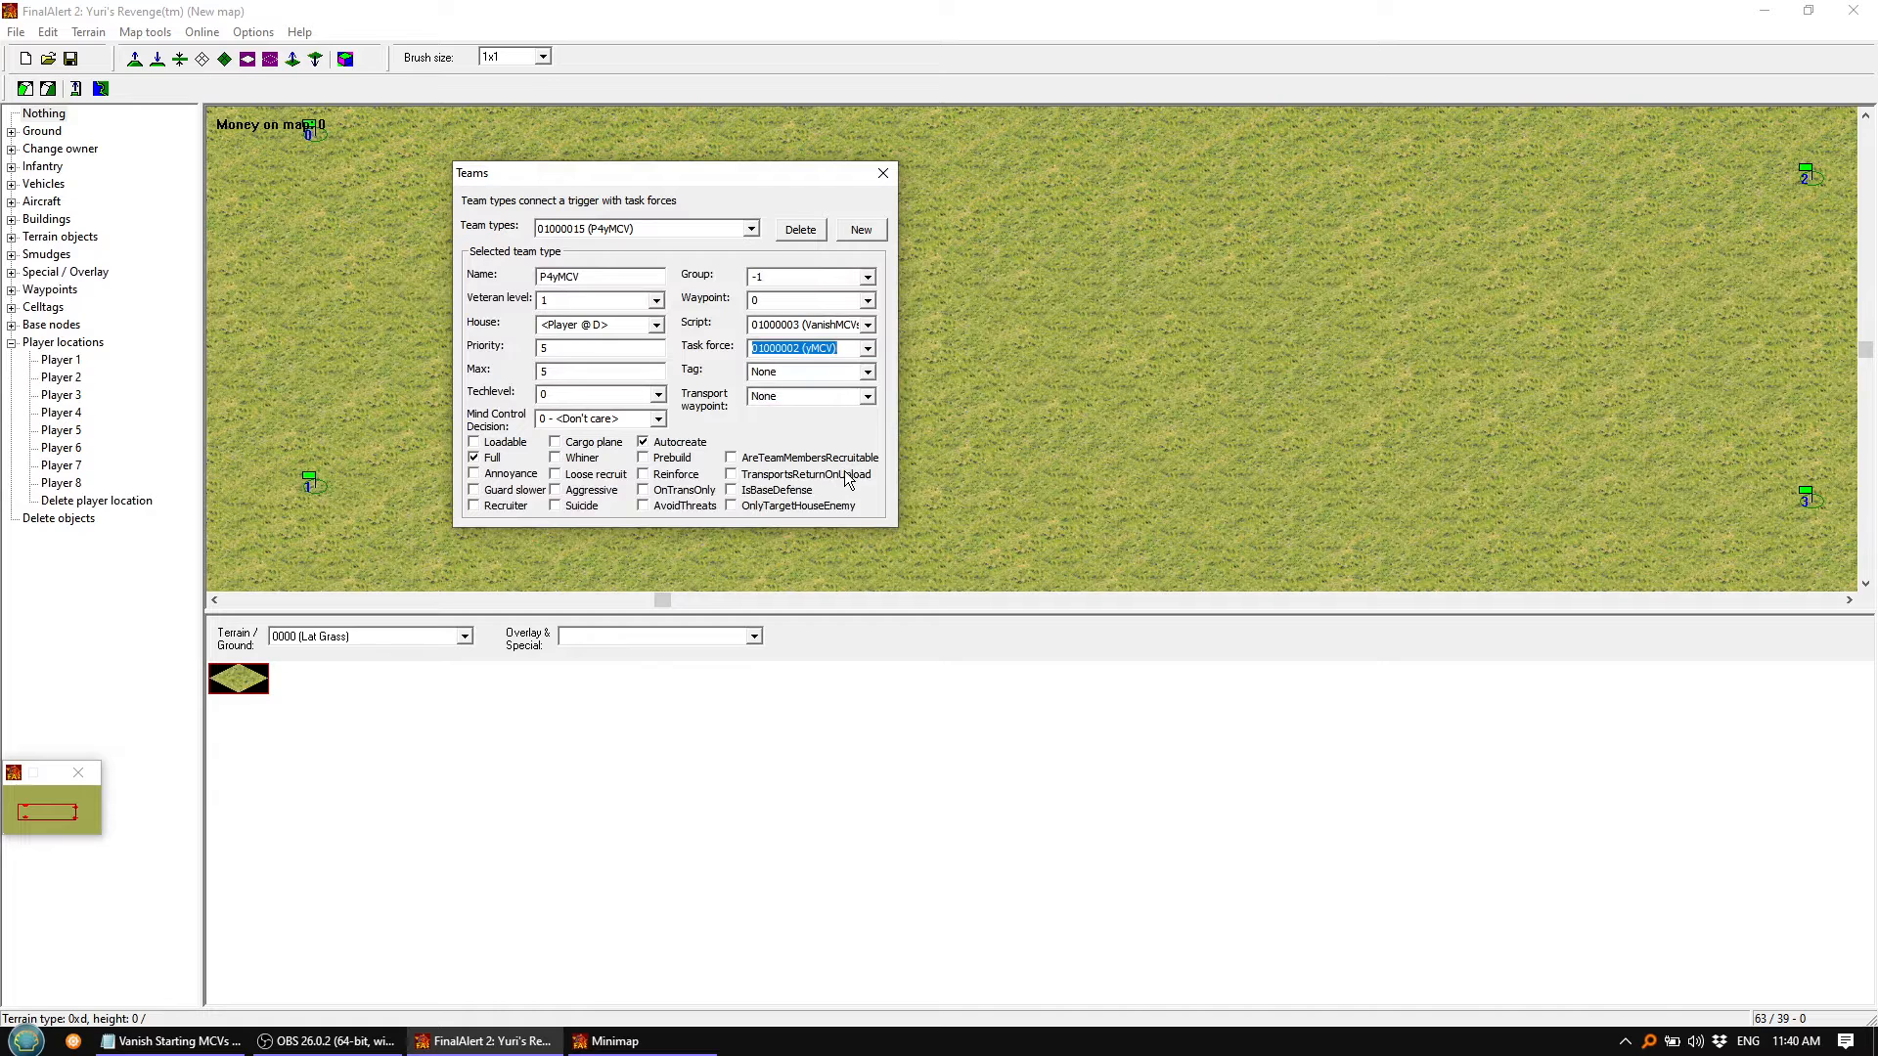
# Check the names in the team type list and close the Teams dialog
pyautogui.click(752, 231)
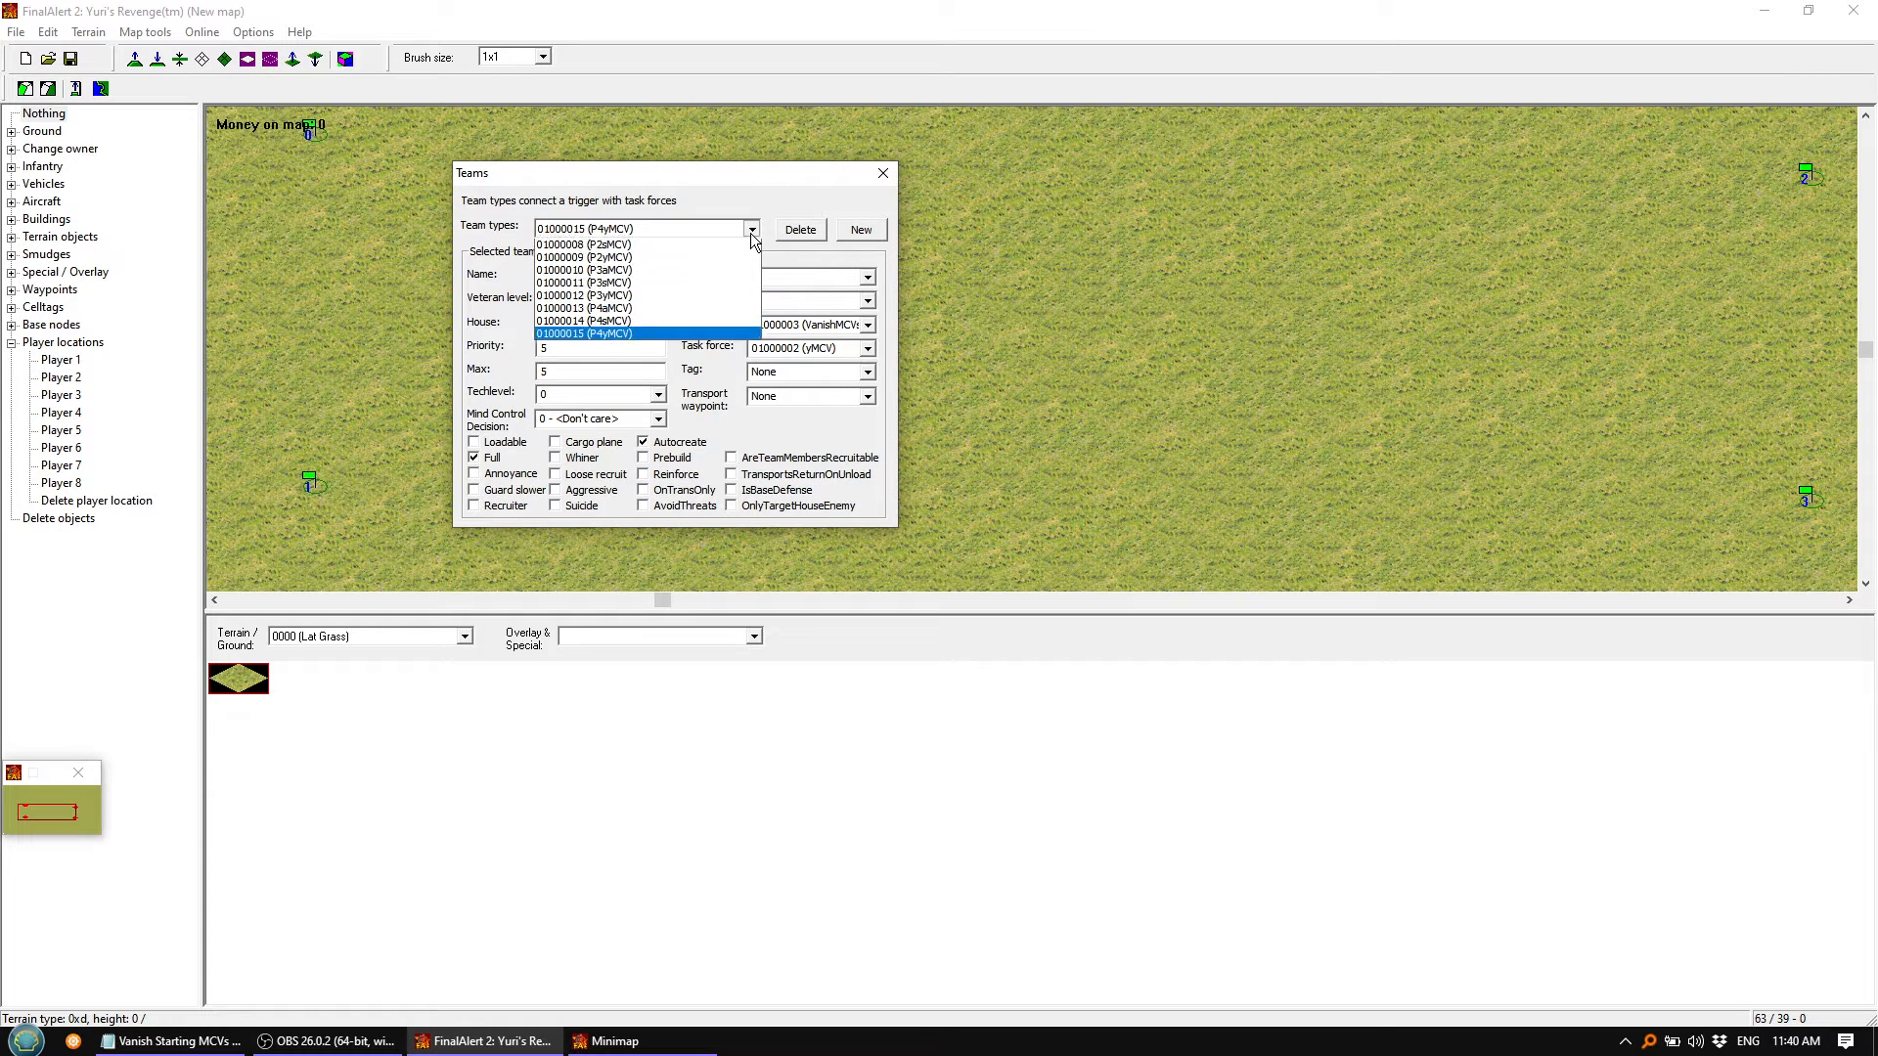
pyautogui.click(723, 176)
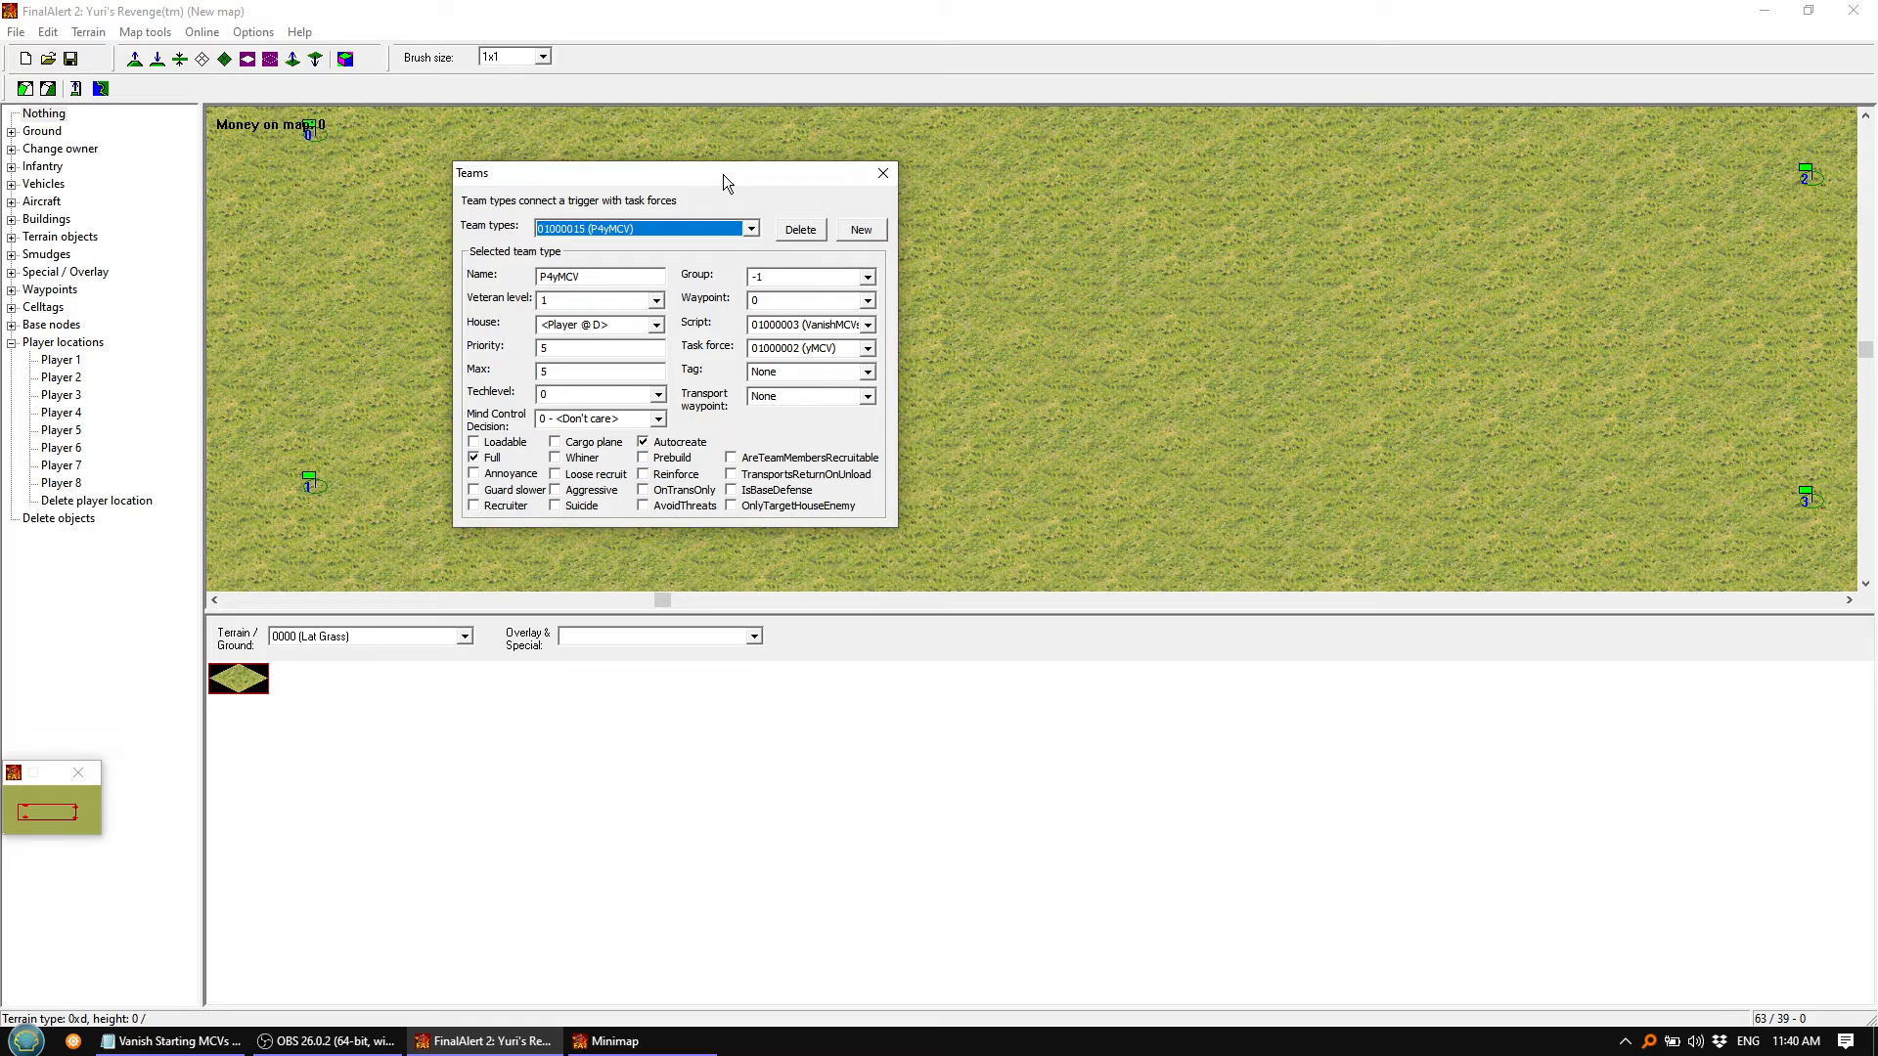
pyautogui.click(879, 173)
pyautogui.moveTo(924, 352); pyautogui.dragTo(974, 337, button='middle')
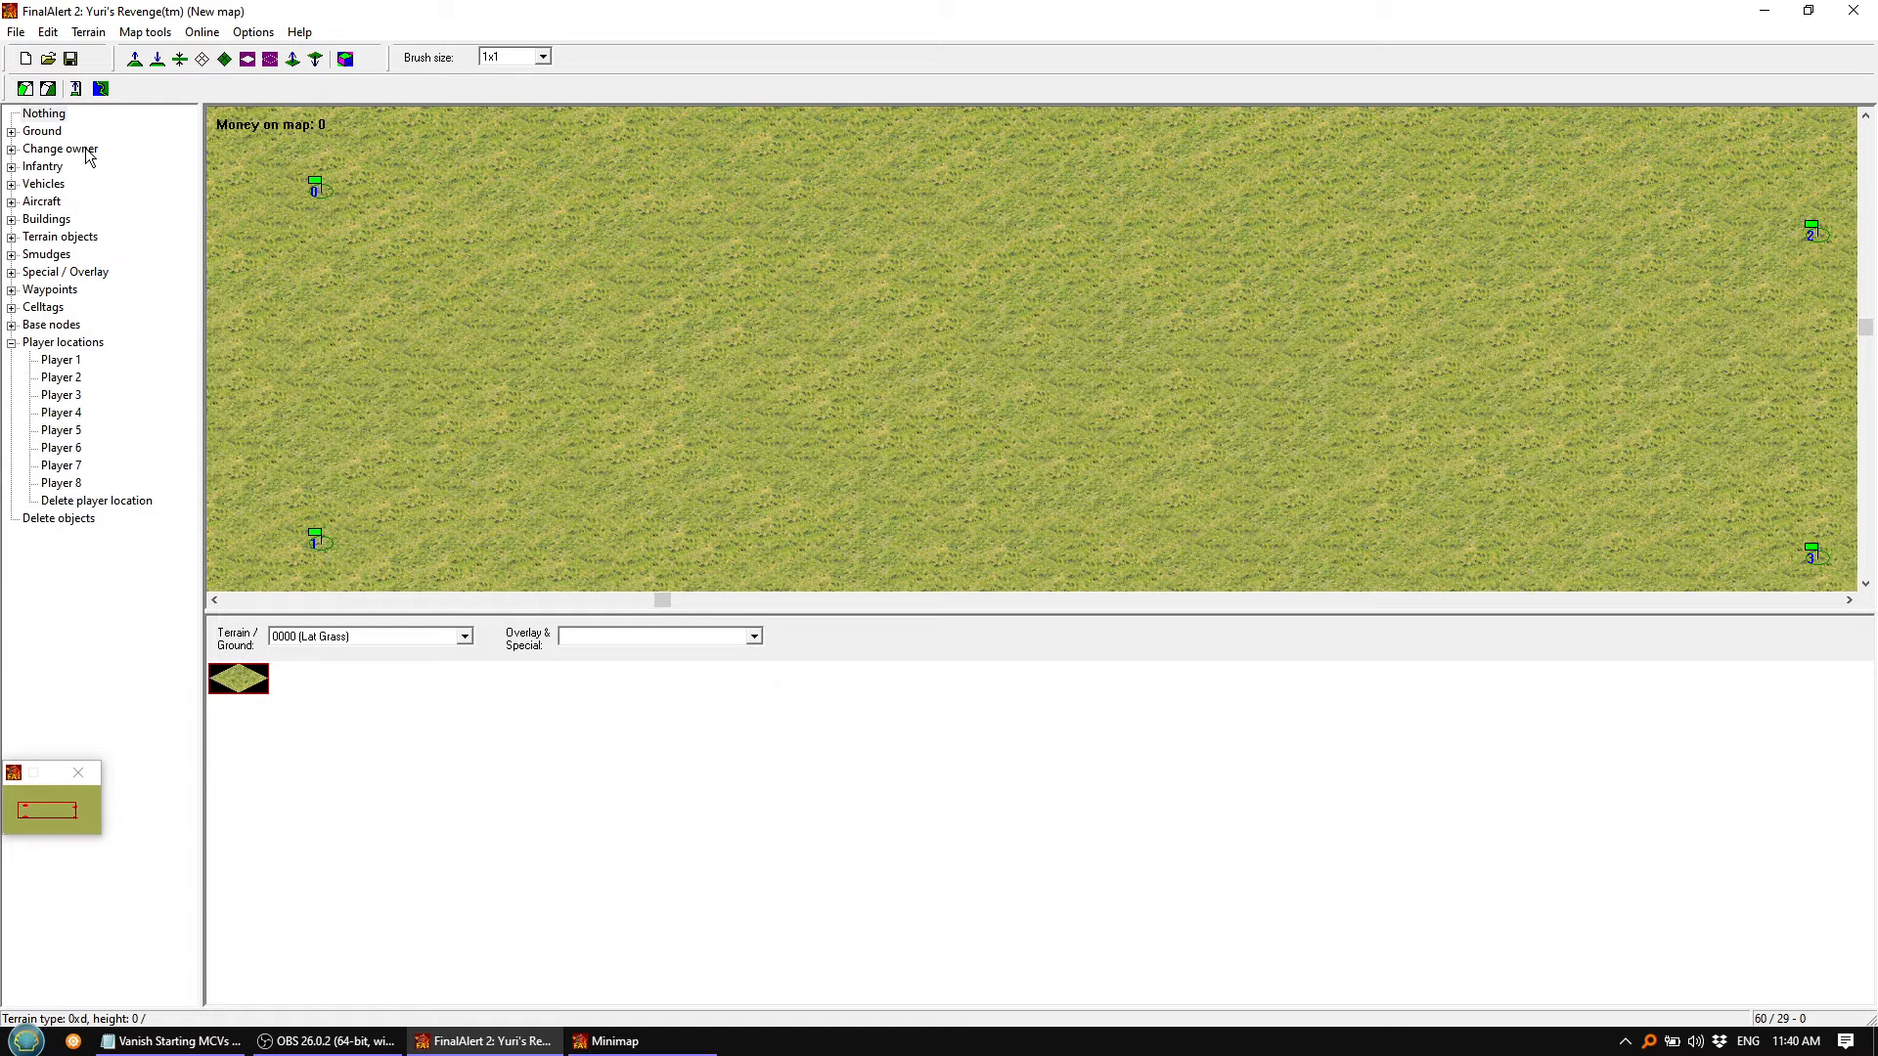
# Open the trigger editor and create four new triggers
pyautogui.click(54, 36)
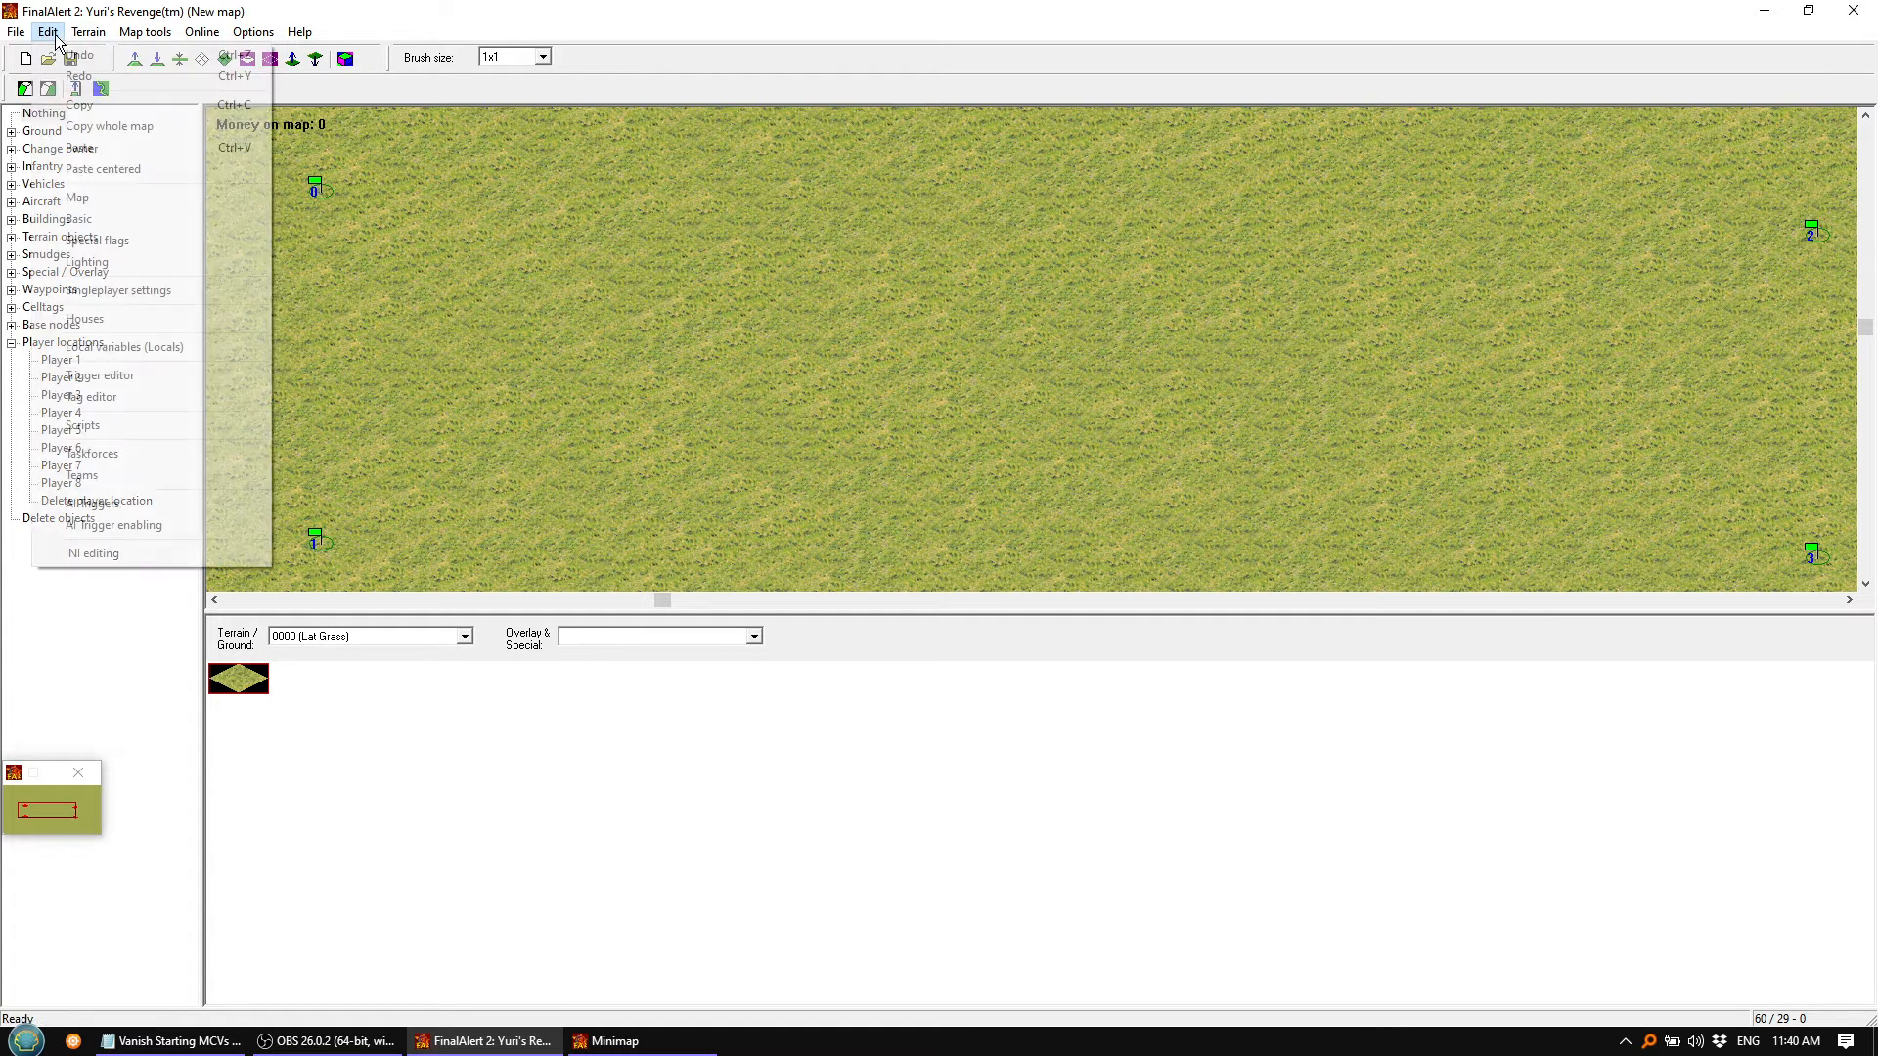
pyautogui.click(94, 378)
pyautogui.moveTo(166, 57); pyautogui.dragTo(407, 155)
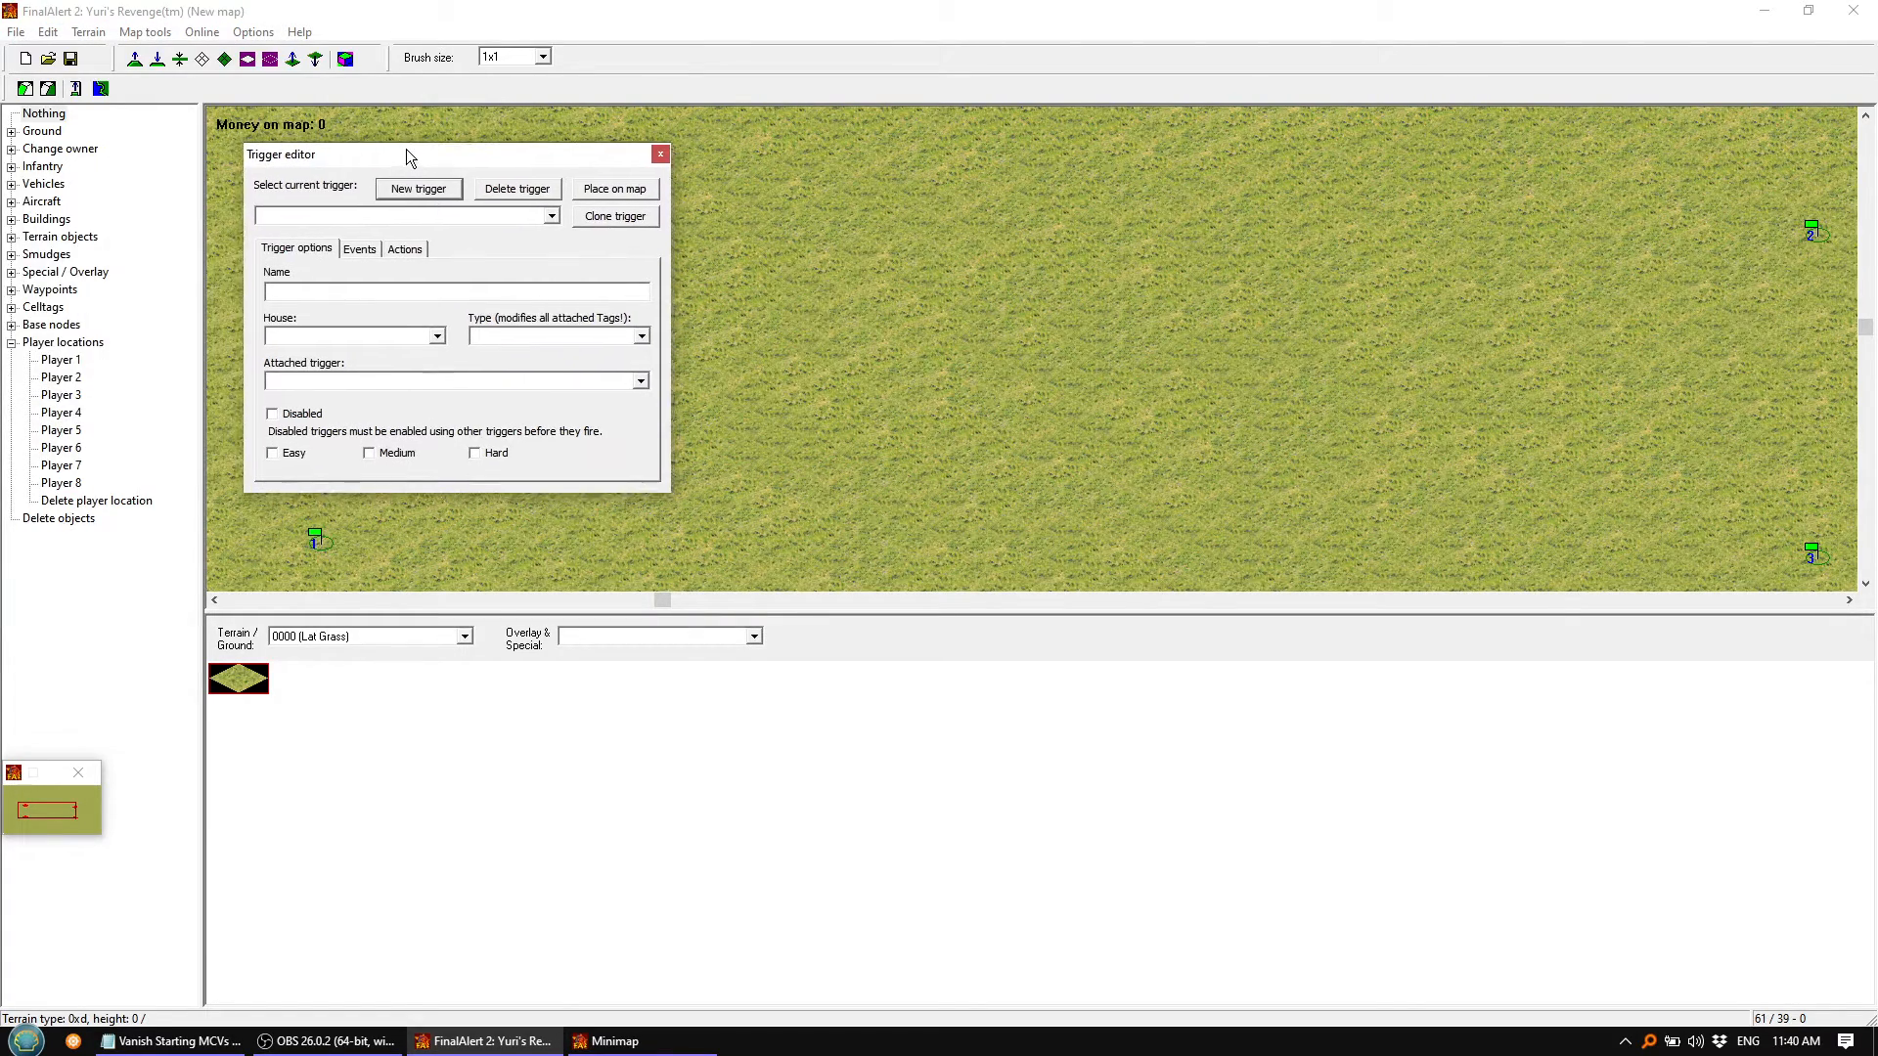
pyautogui.click(448, 190)
pyautogui.click(552, 216)
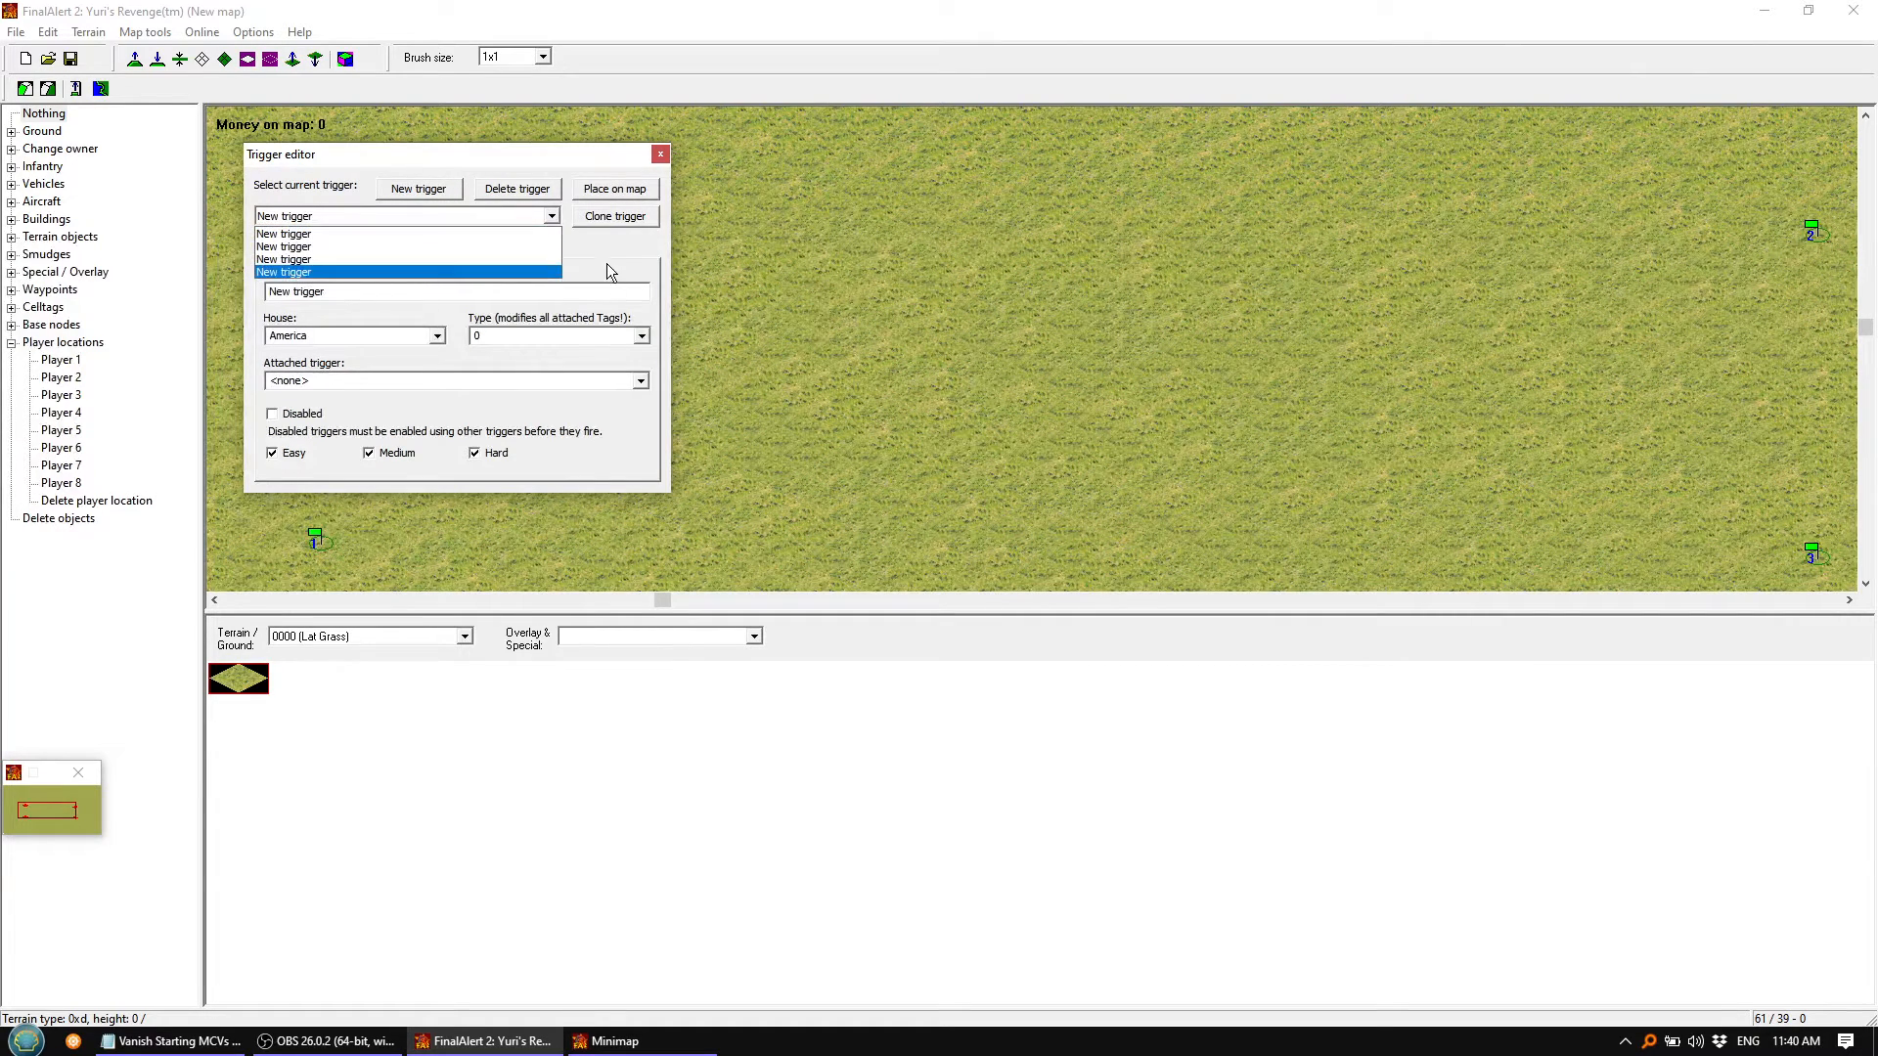
# Rename the last new trigger in the list as VanishP1MCVs
pyautogui.click(538, 260)
pyautogui.click(552, 216)
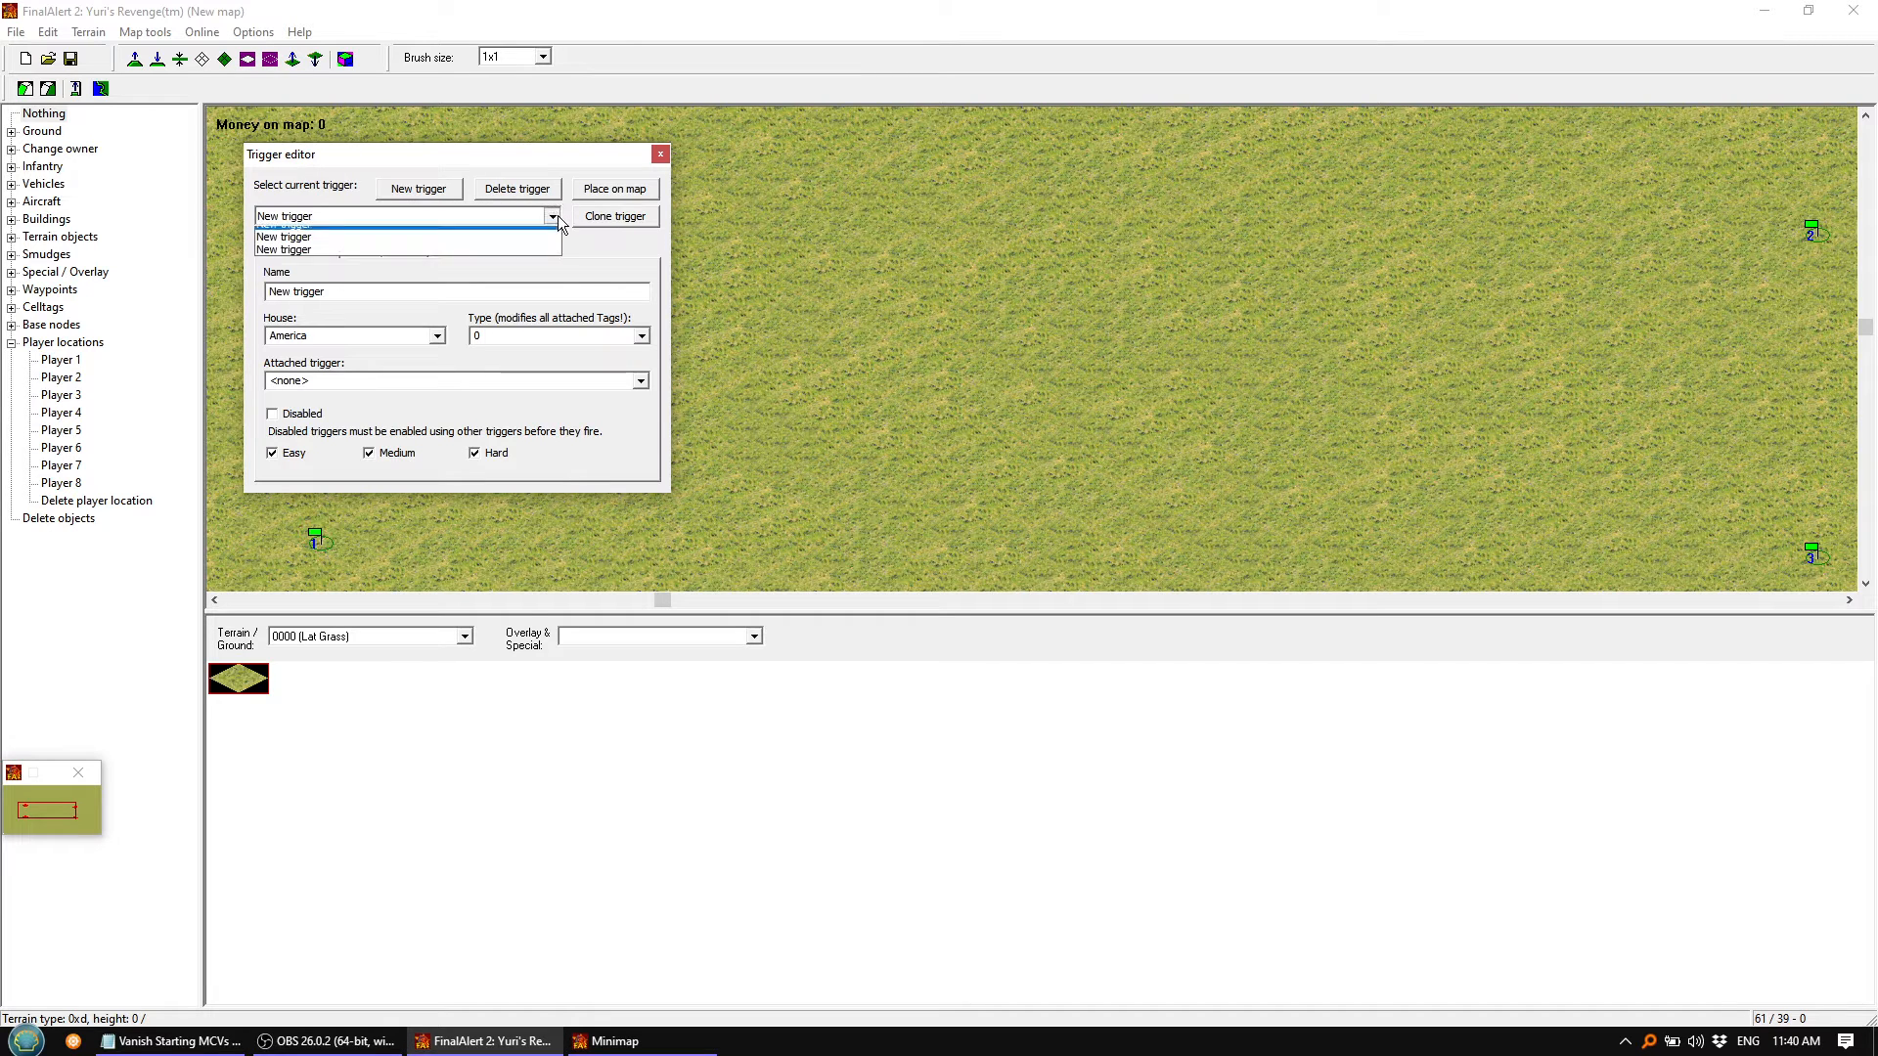
pyautogui.click(361, 272)
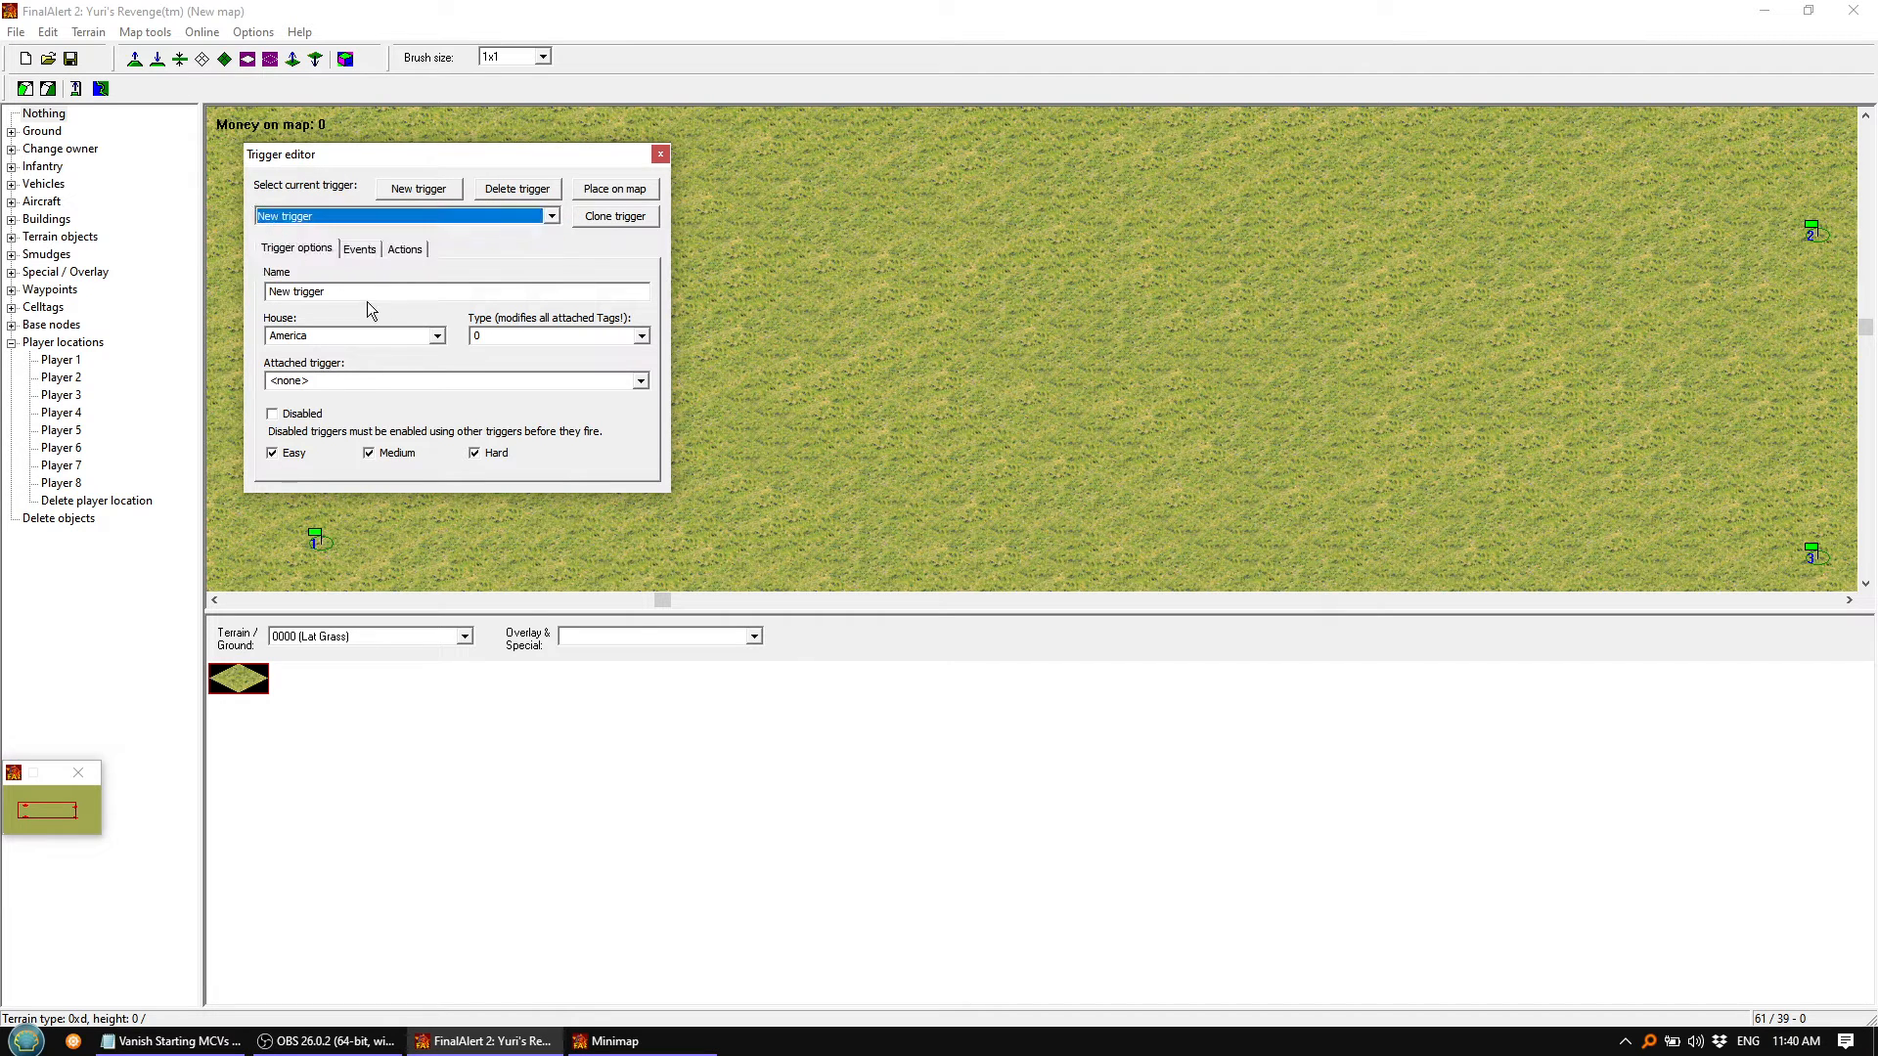
pyautogui.moveTo(367, 293); pyautogui.dragTo(179, 288)
pyautogui.write('V')
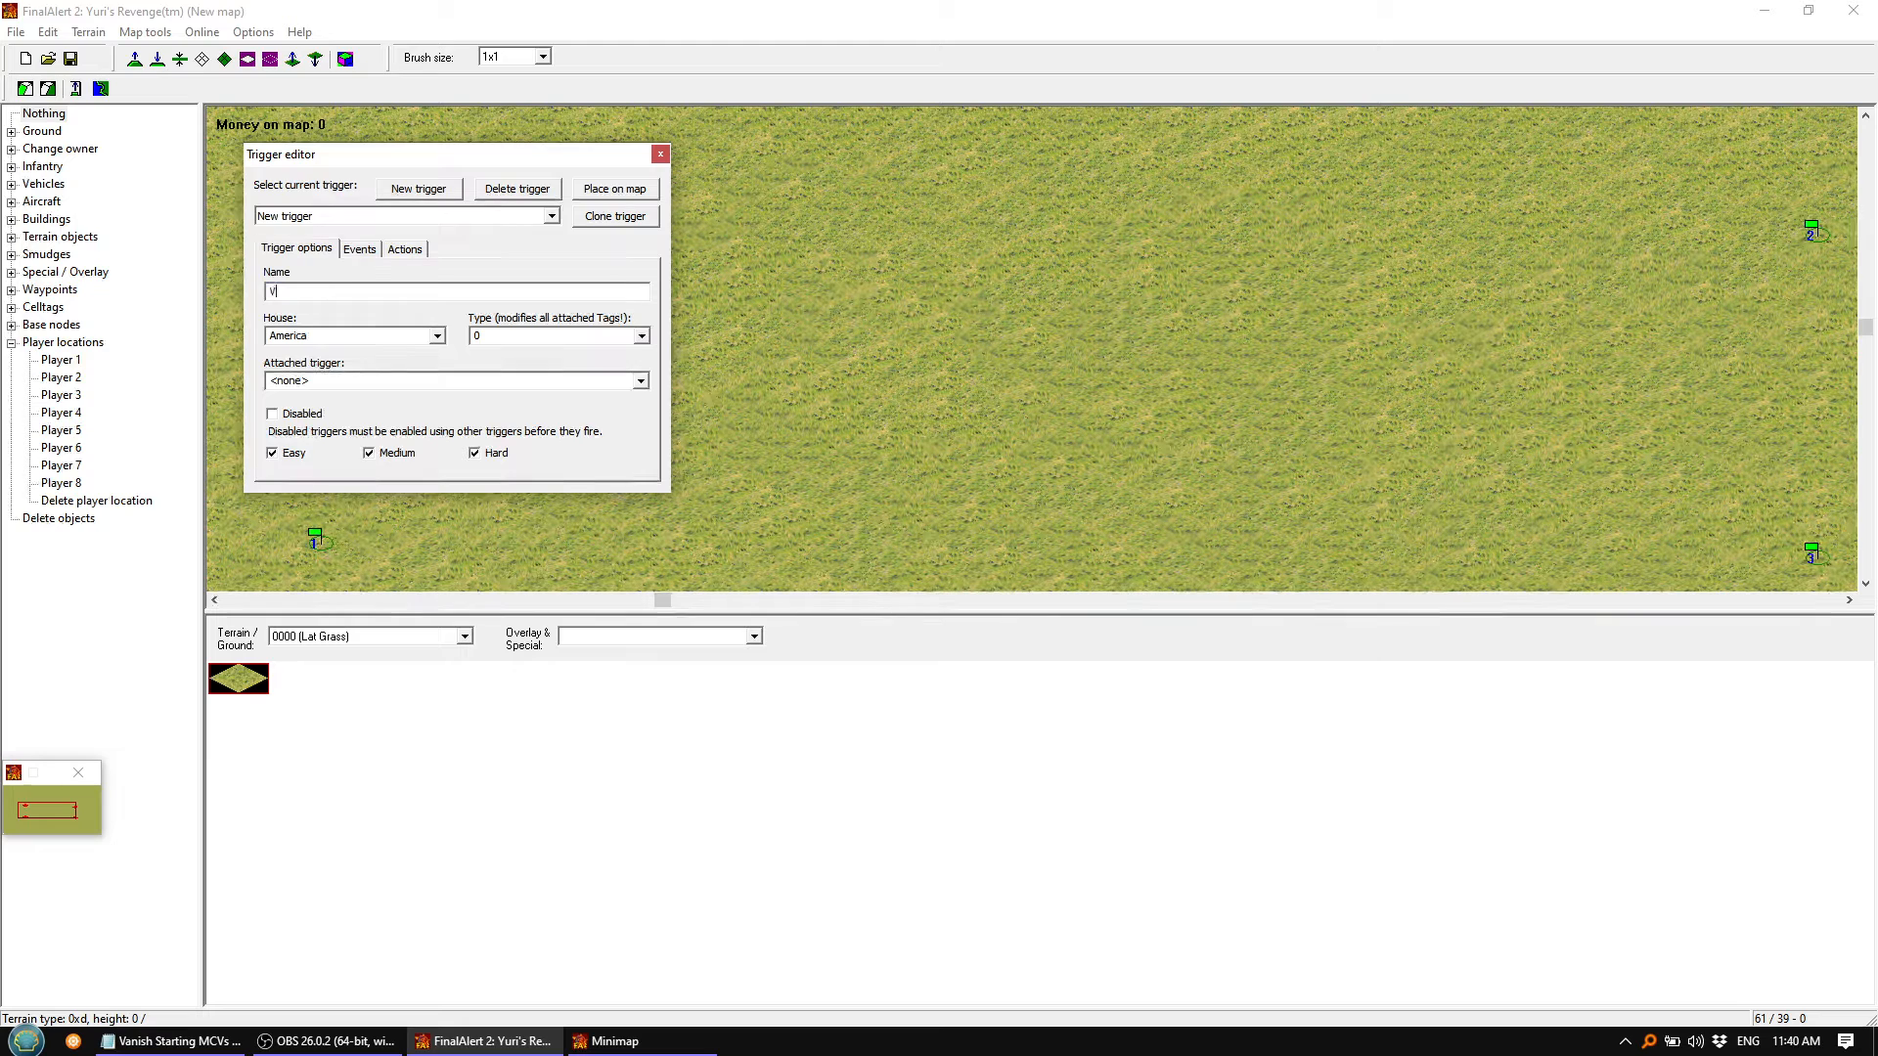
pyautogui.write('anishP1MCVs')
# Add an event to the VanishP1MCVs trigger and set its type to 8 Any Event
pyautogui.click(362, 250)
pyautogui.click(541, 282)
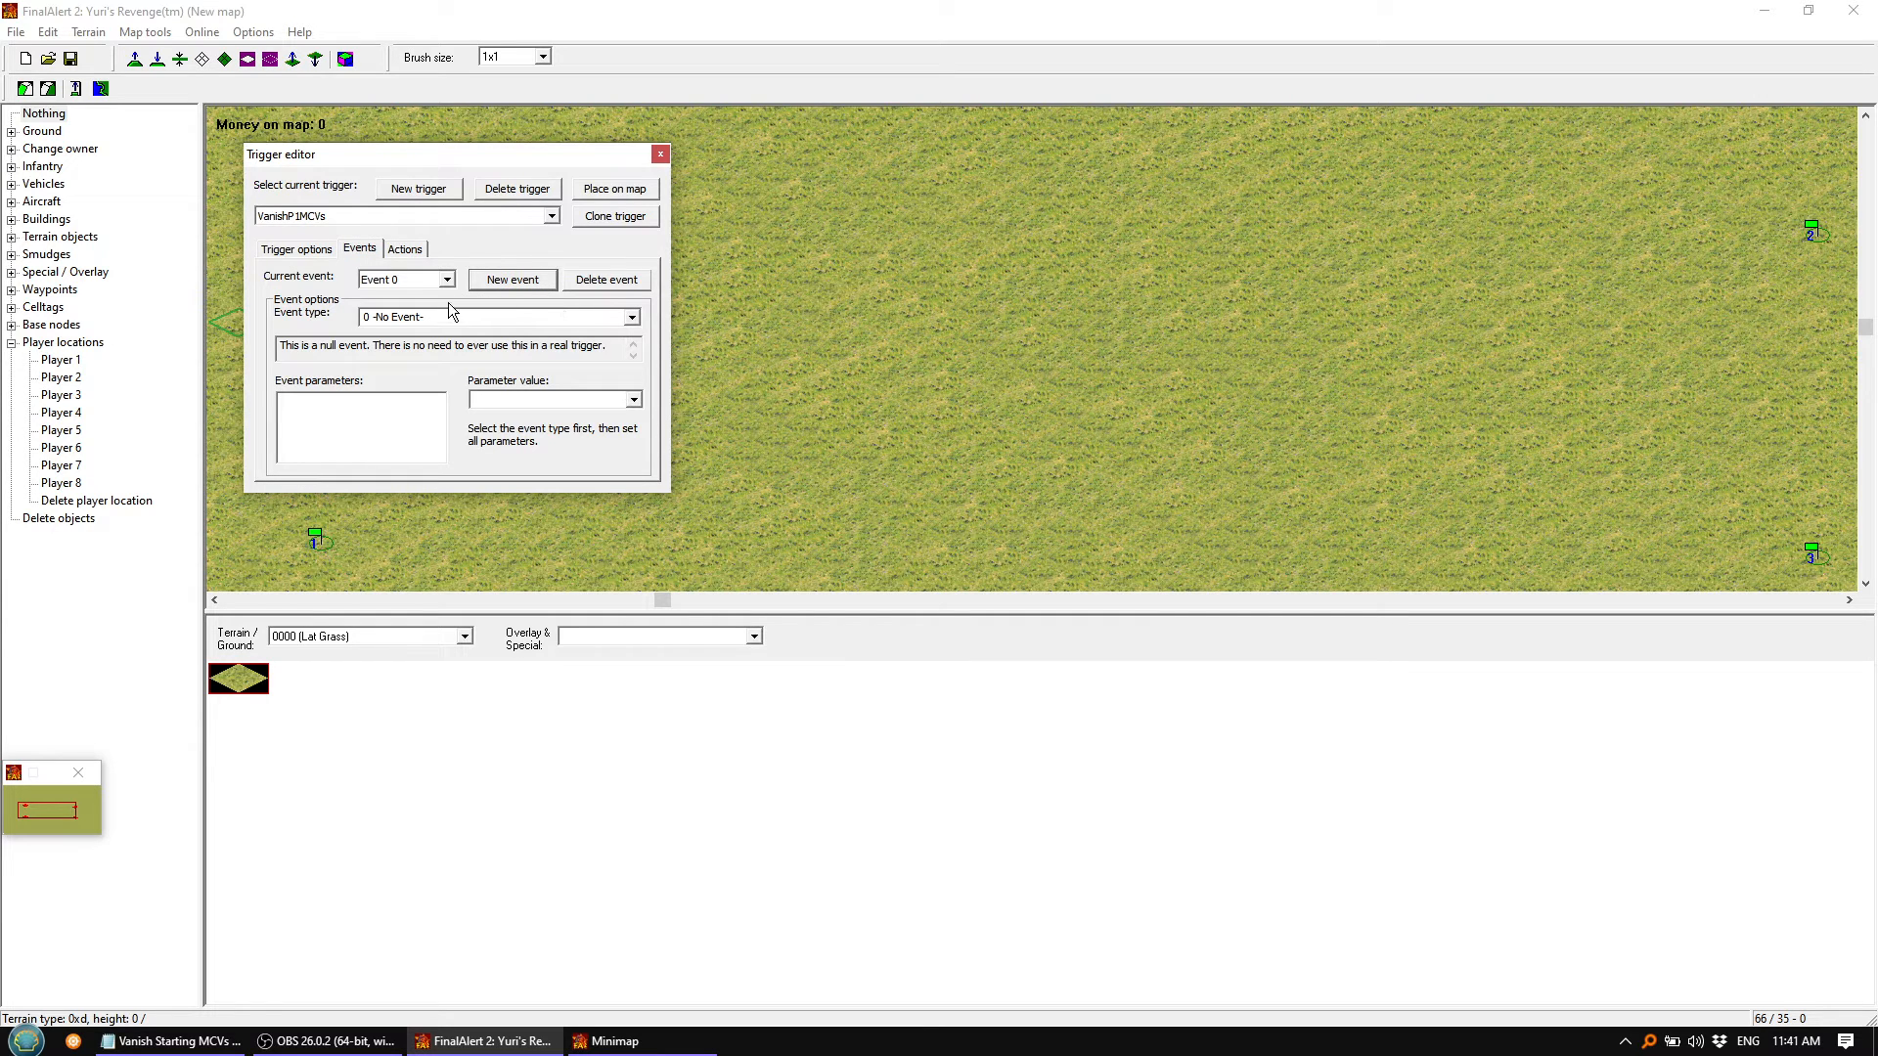
pyautogui.click(632, 319)
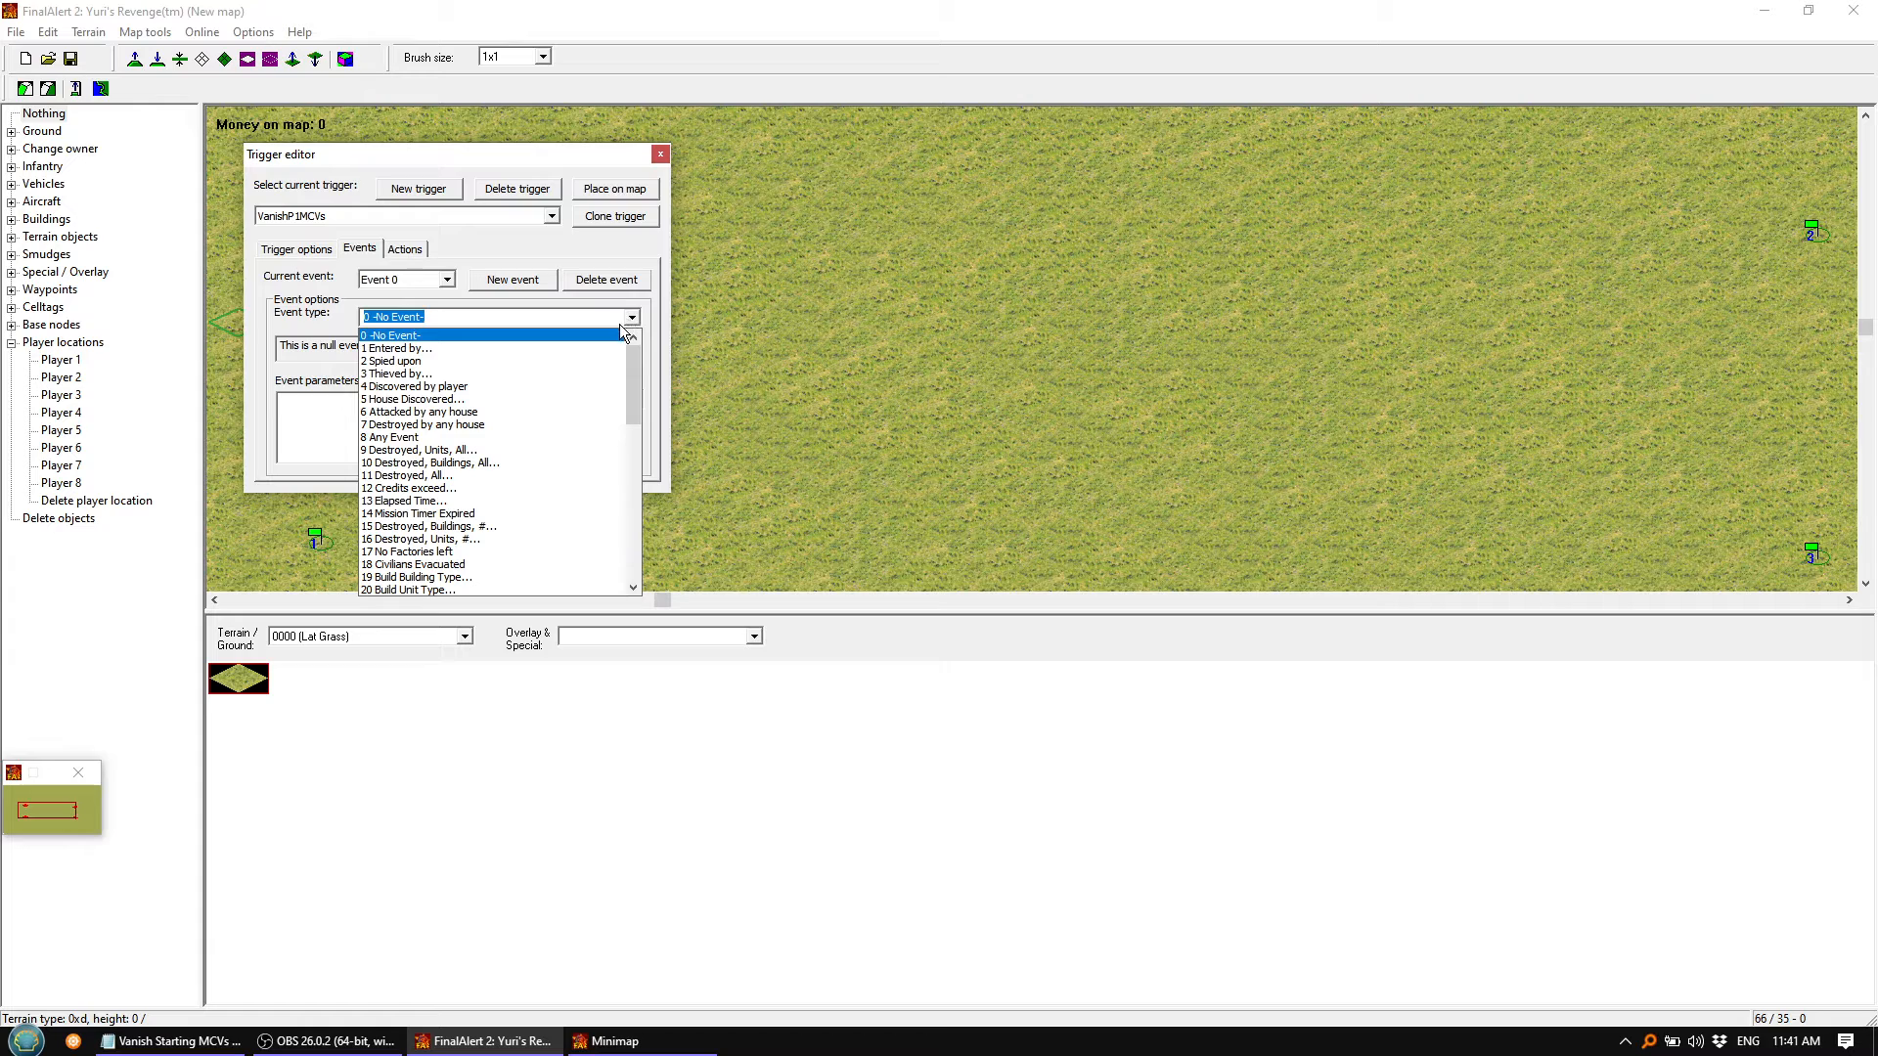
pyautogui.click(421, 438)
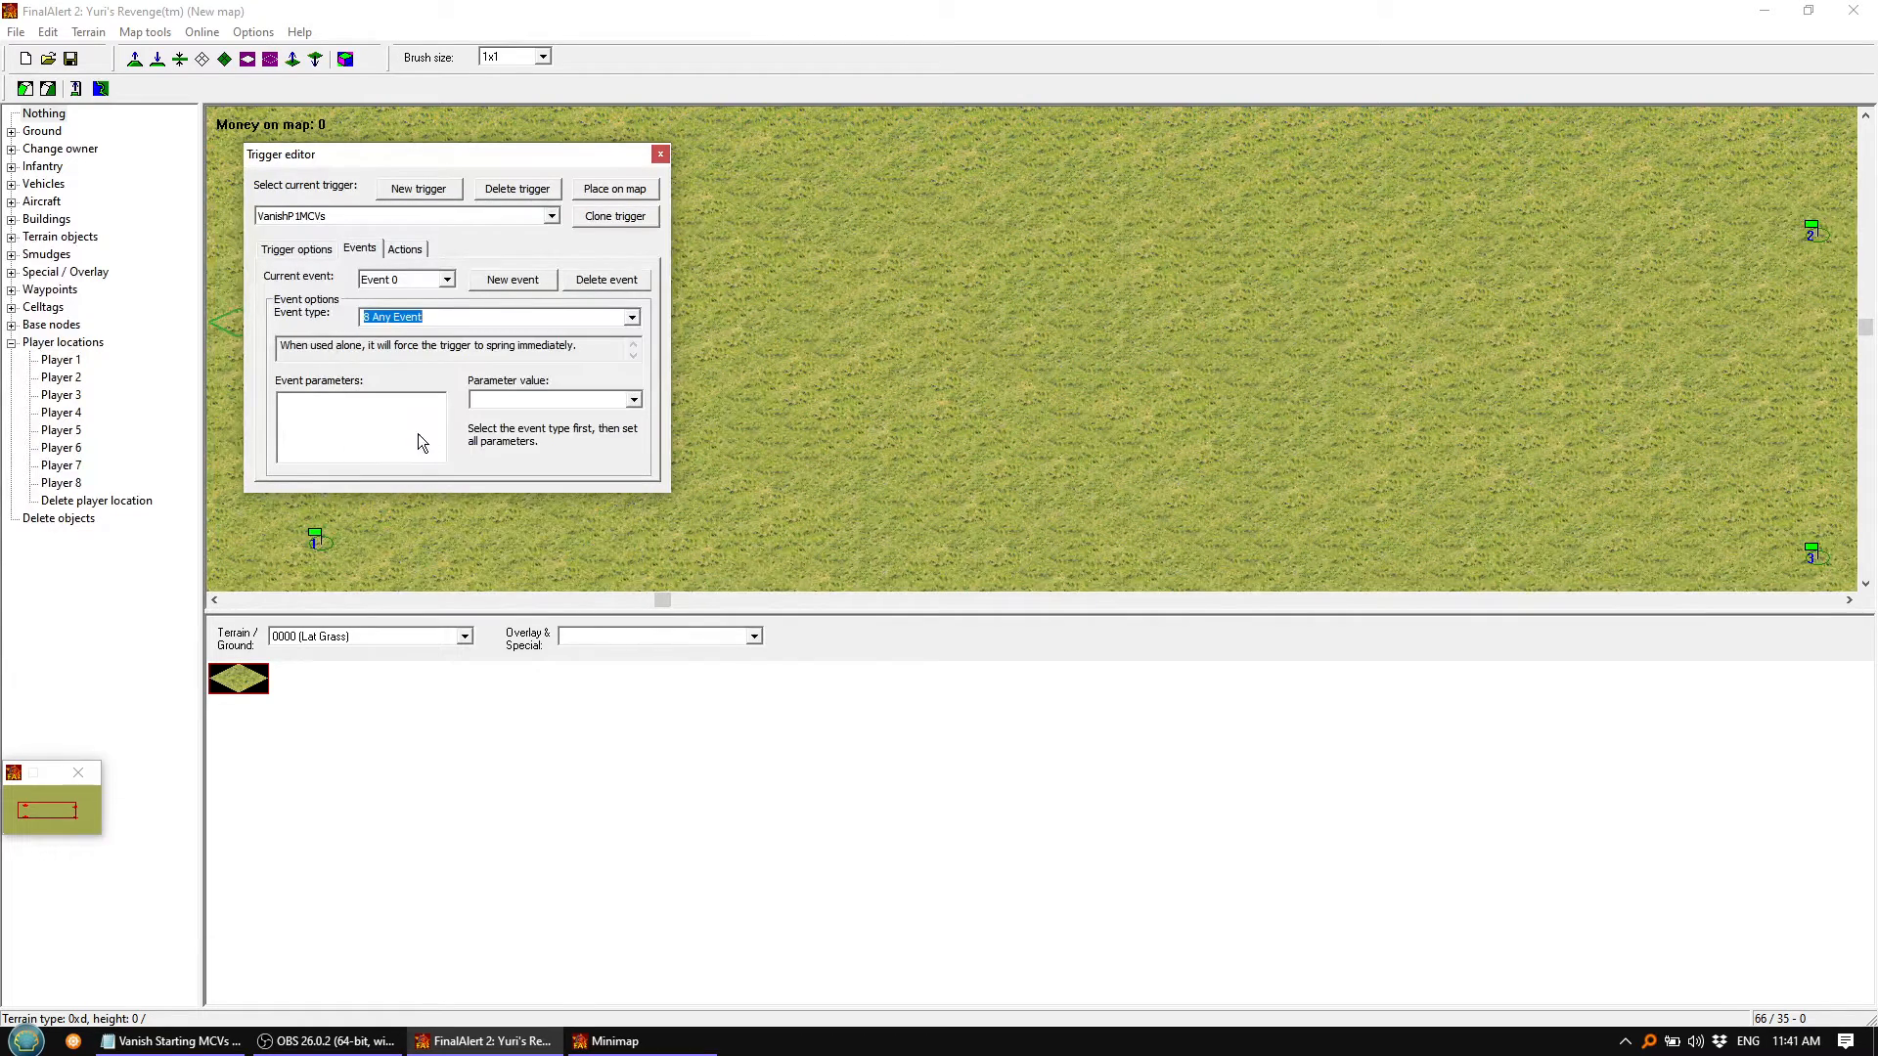
pyautogui.click(562, 346)
# Add three new actions to the VanishP1MCVs trigger
pyautogui.click(409, 254)
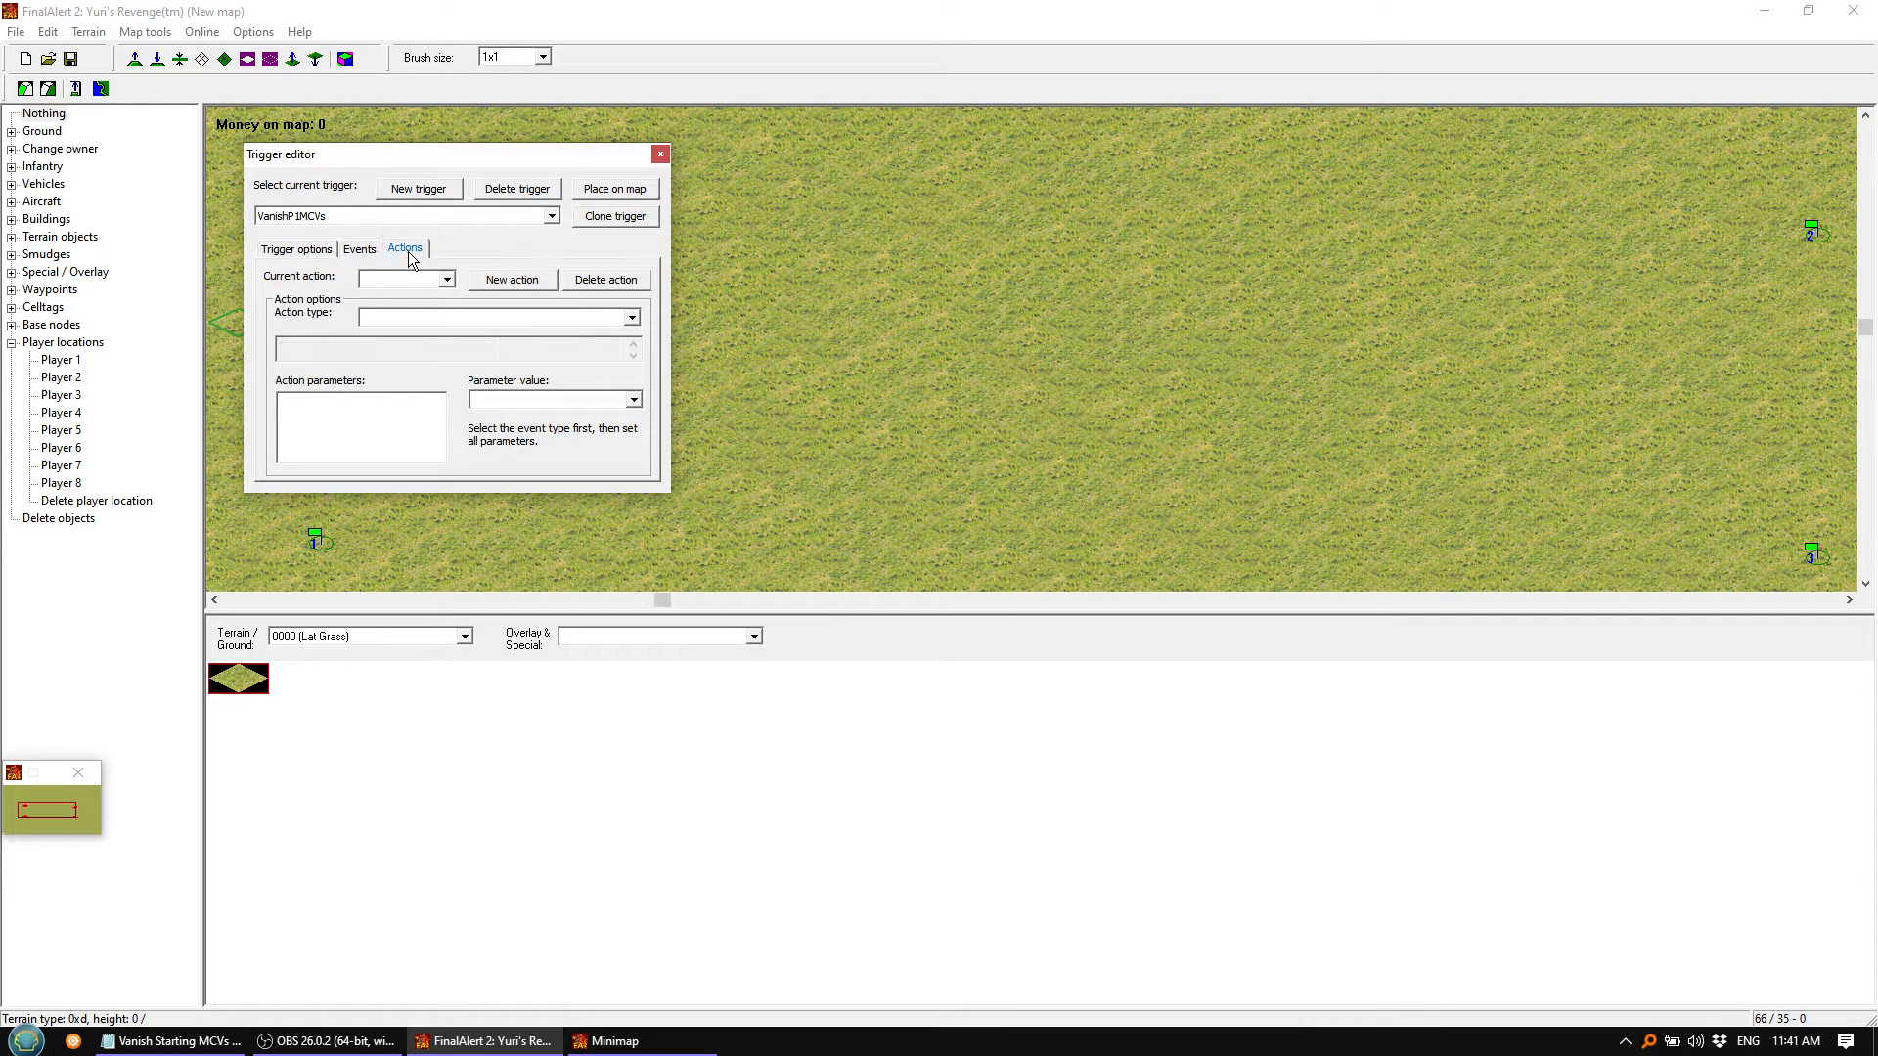
pyautogui.click(539, 280)
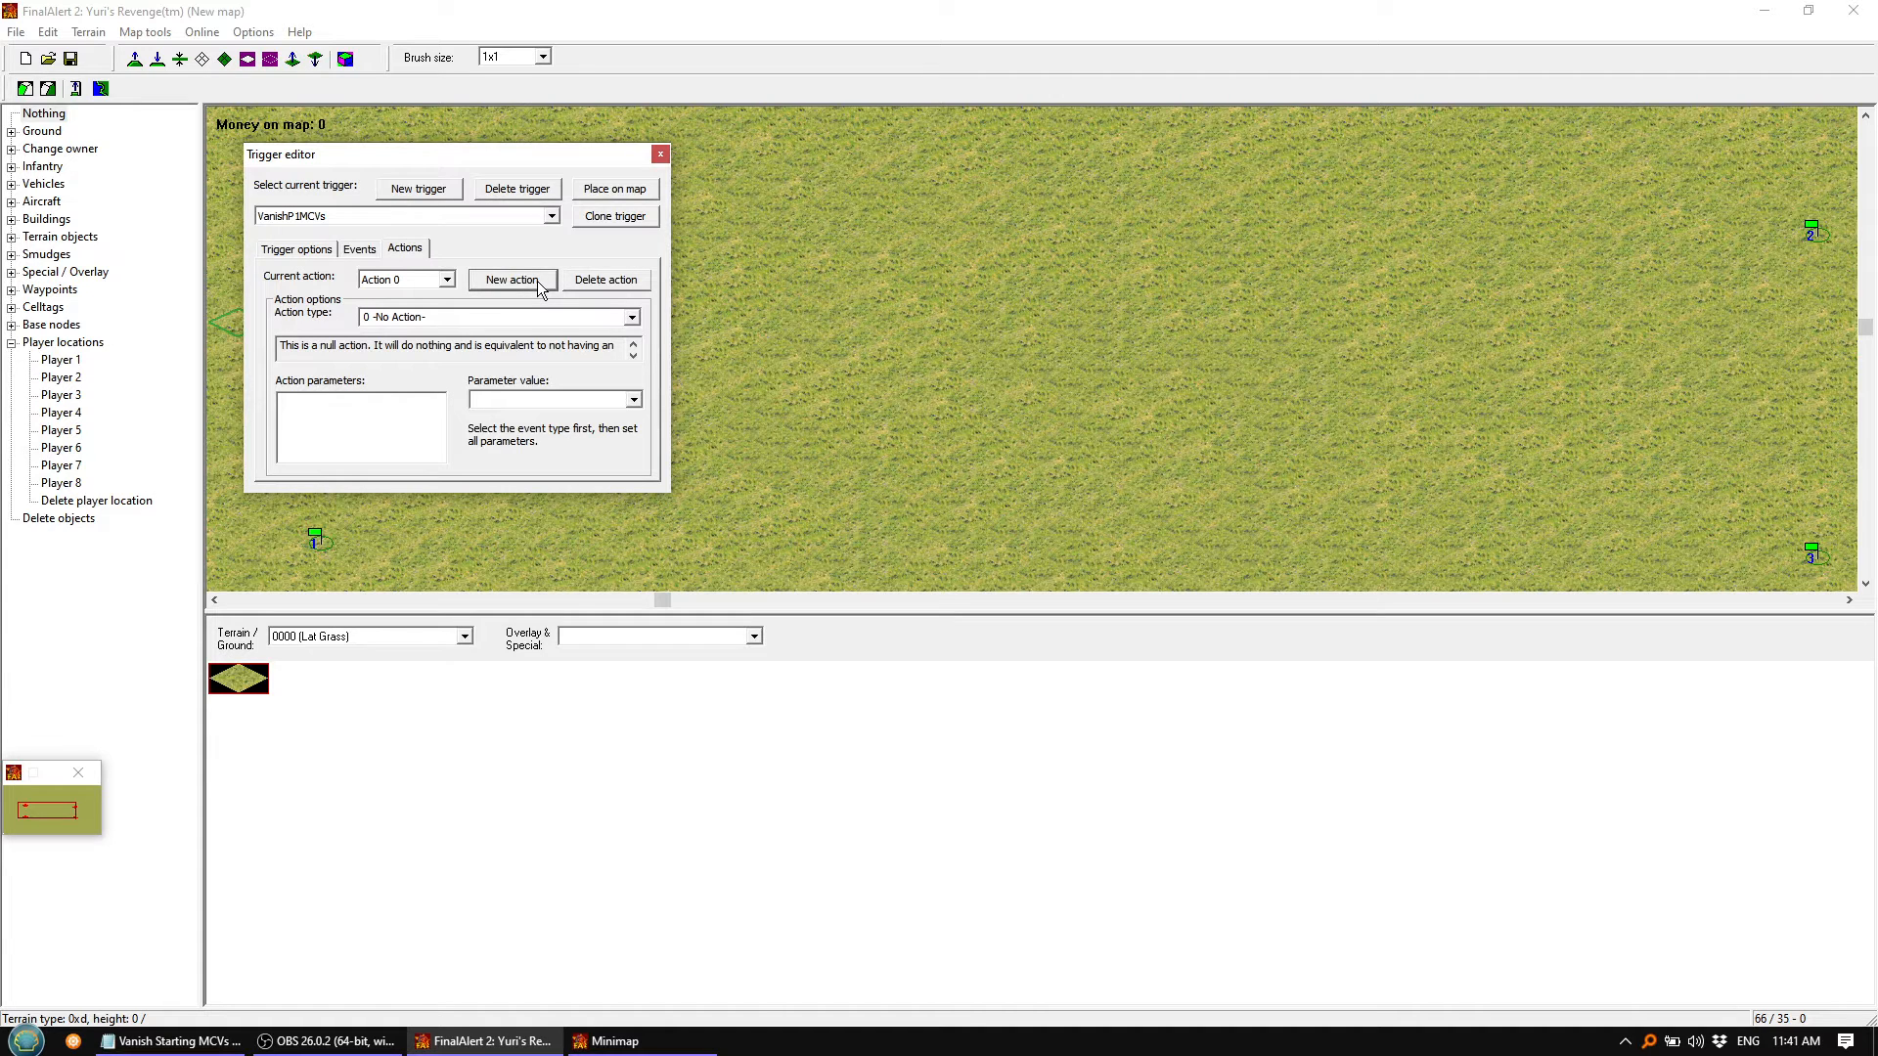
pyautogui.click(536, 280)
pyautogui.click(537, 280)
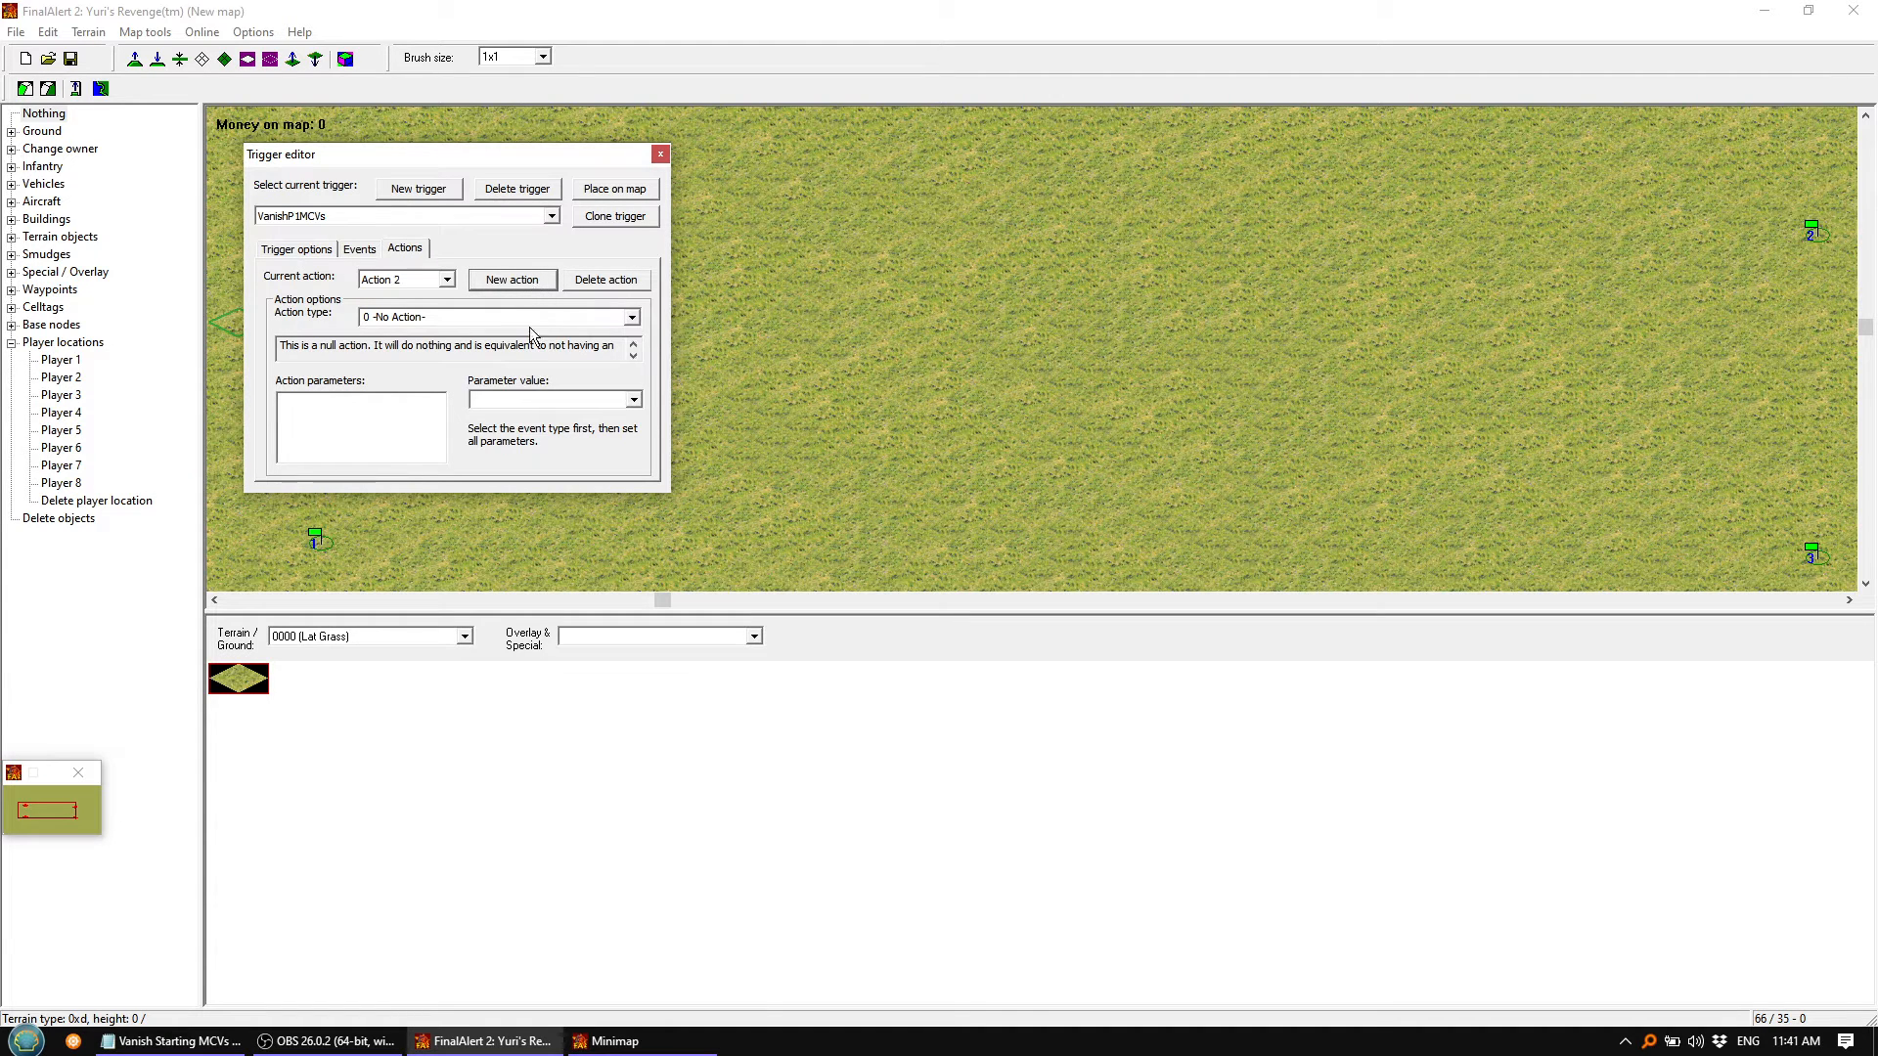
# Set Action 0 of VanishP1MCVs to 4 Create Team with team type 01000004 P1aMCV
pyautogui.click(445, 279)
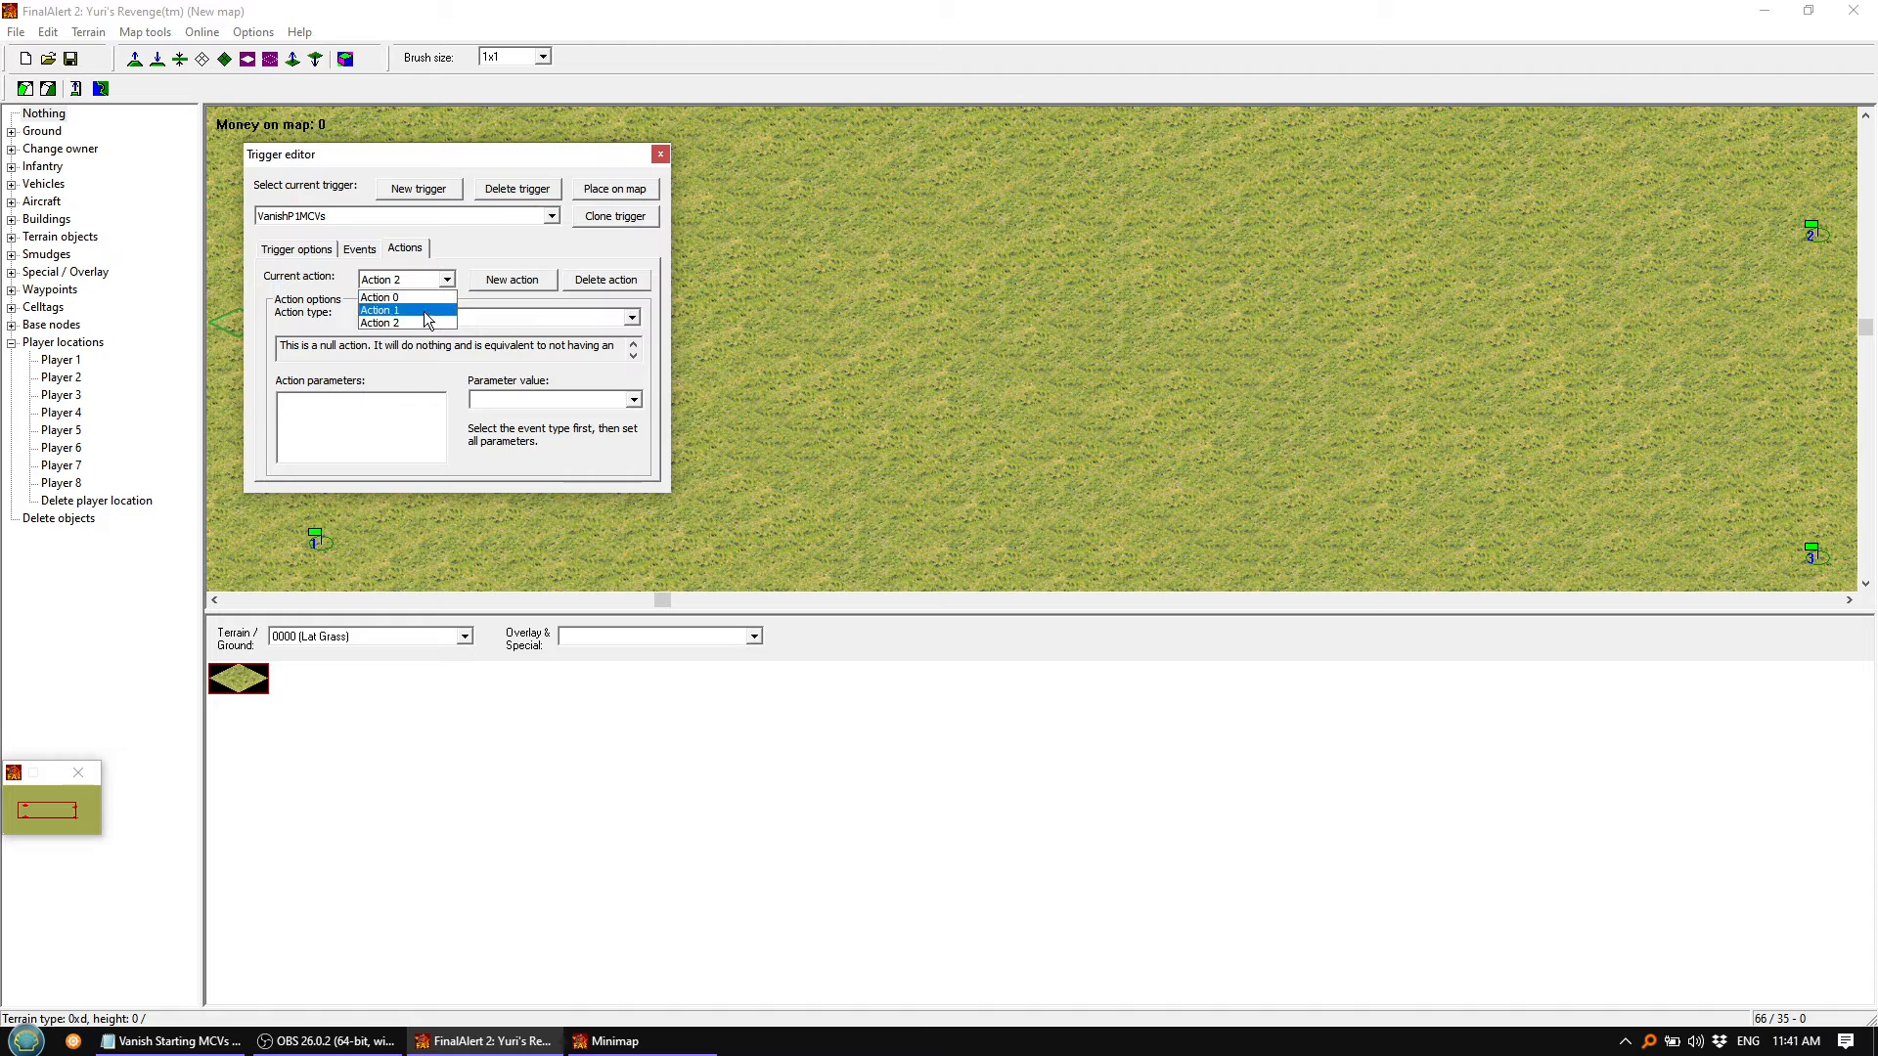
pyautogui.click(415, 298)
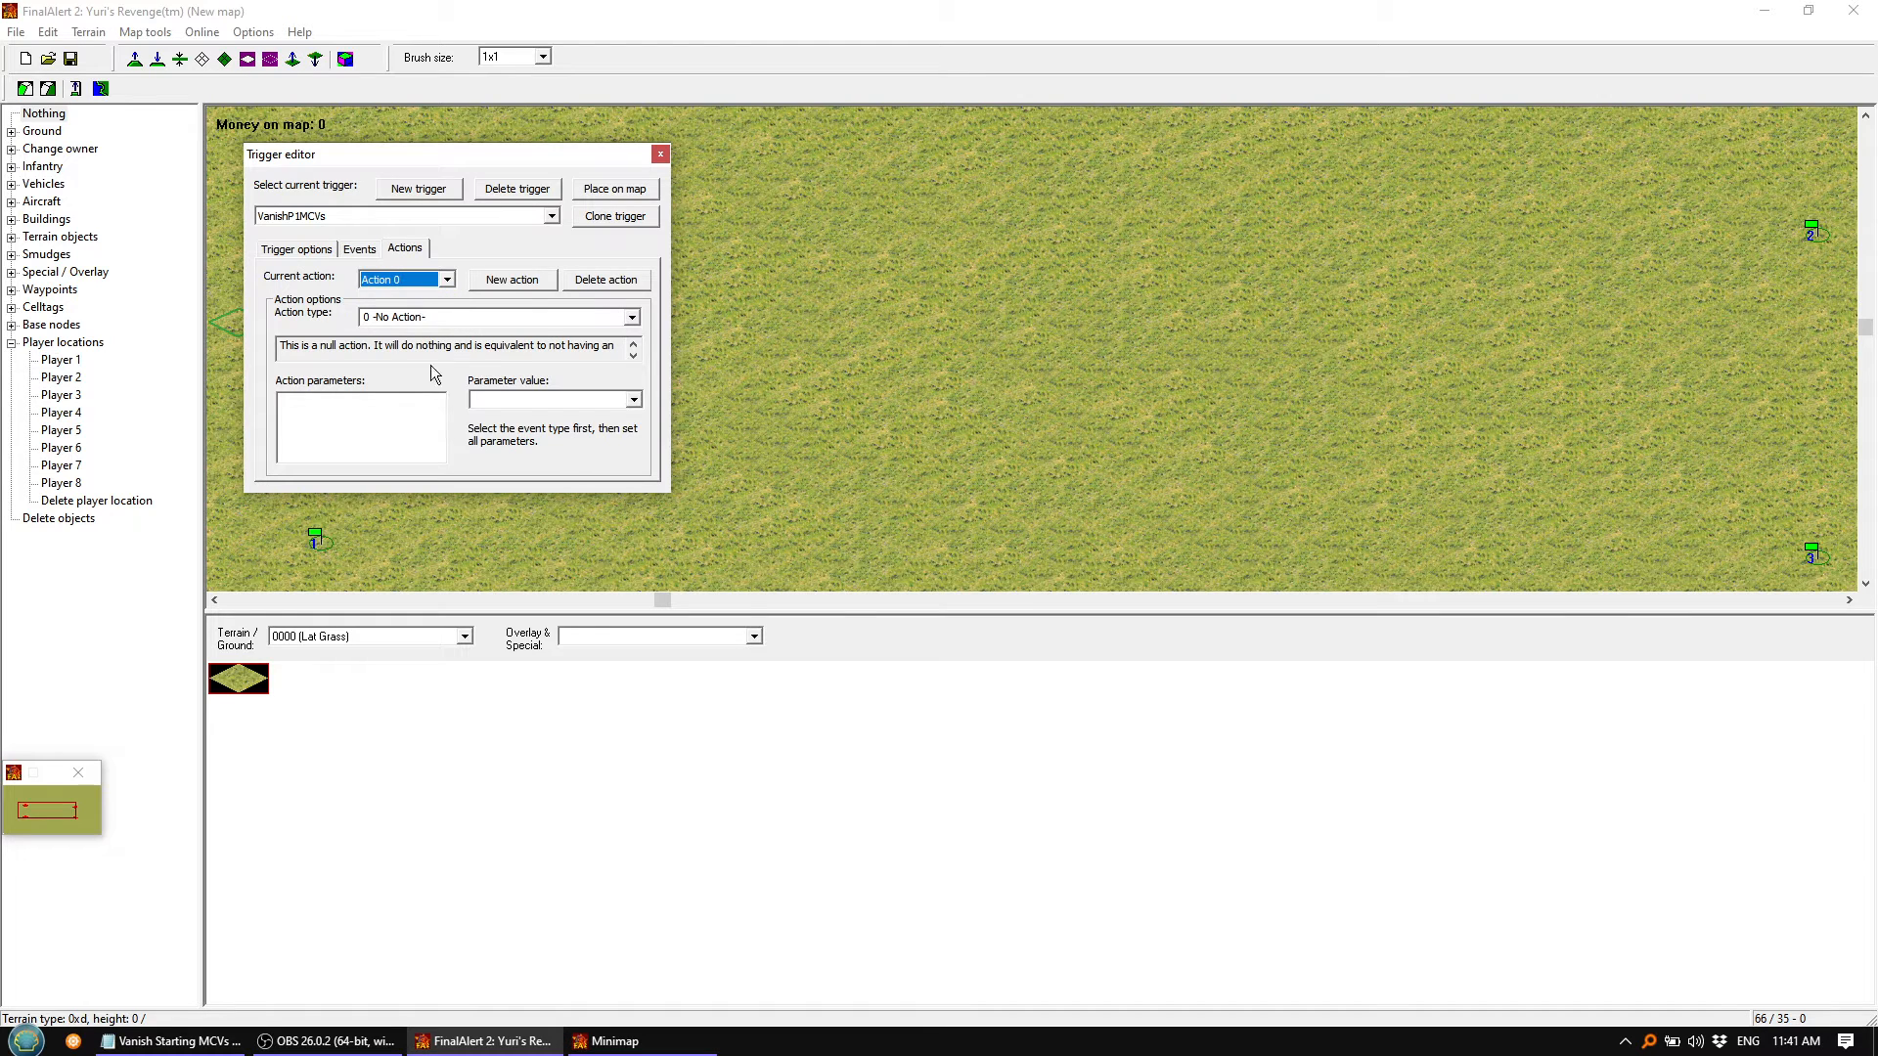
pyautogui.click(632, 319)
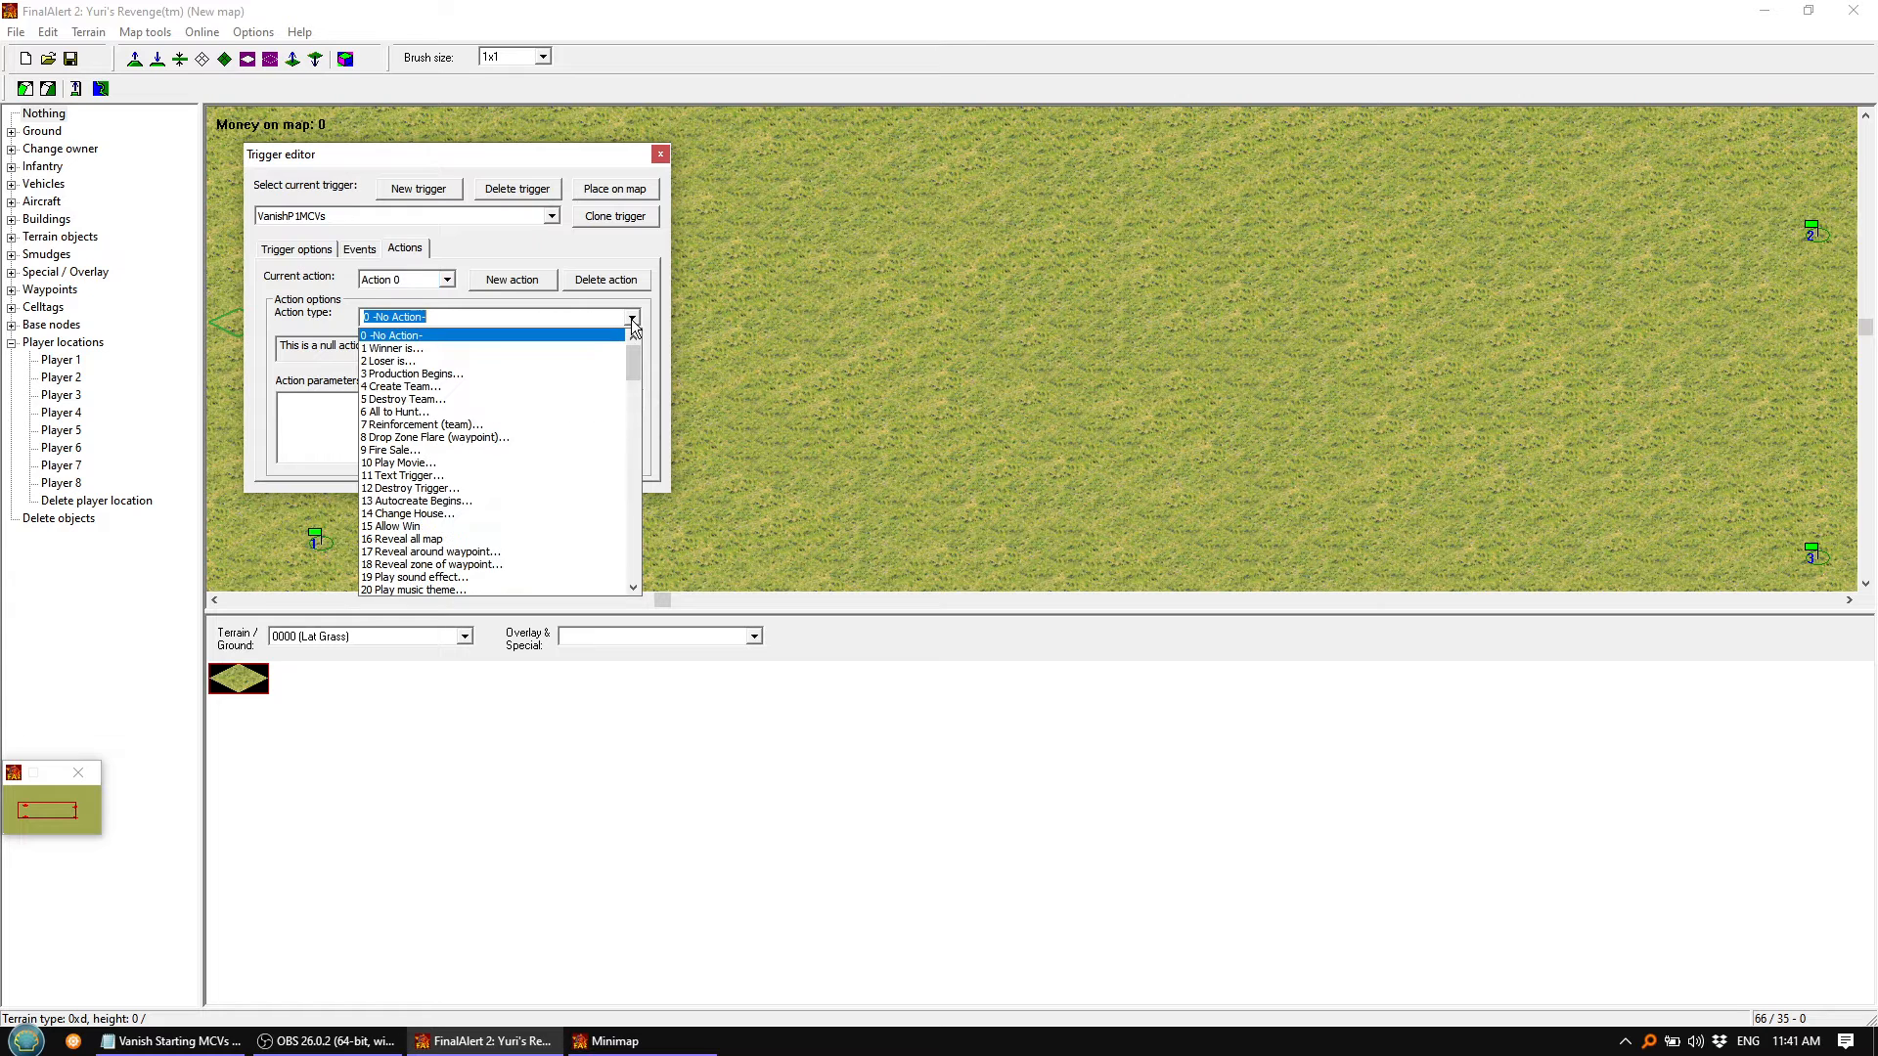
pyautogui.click(466, 387)
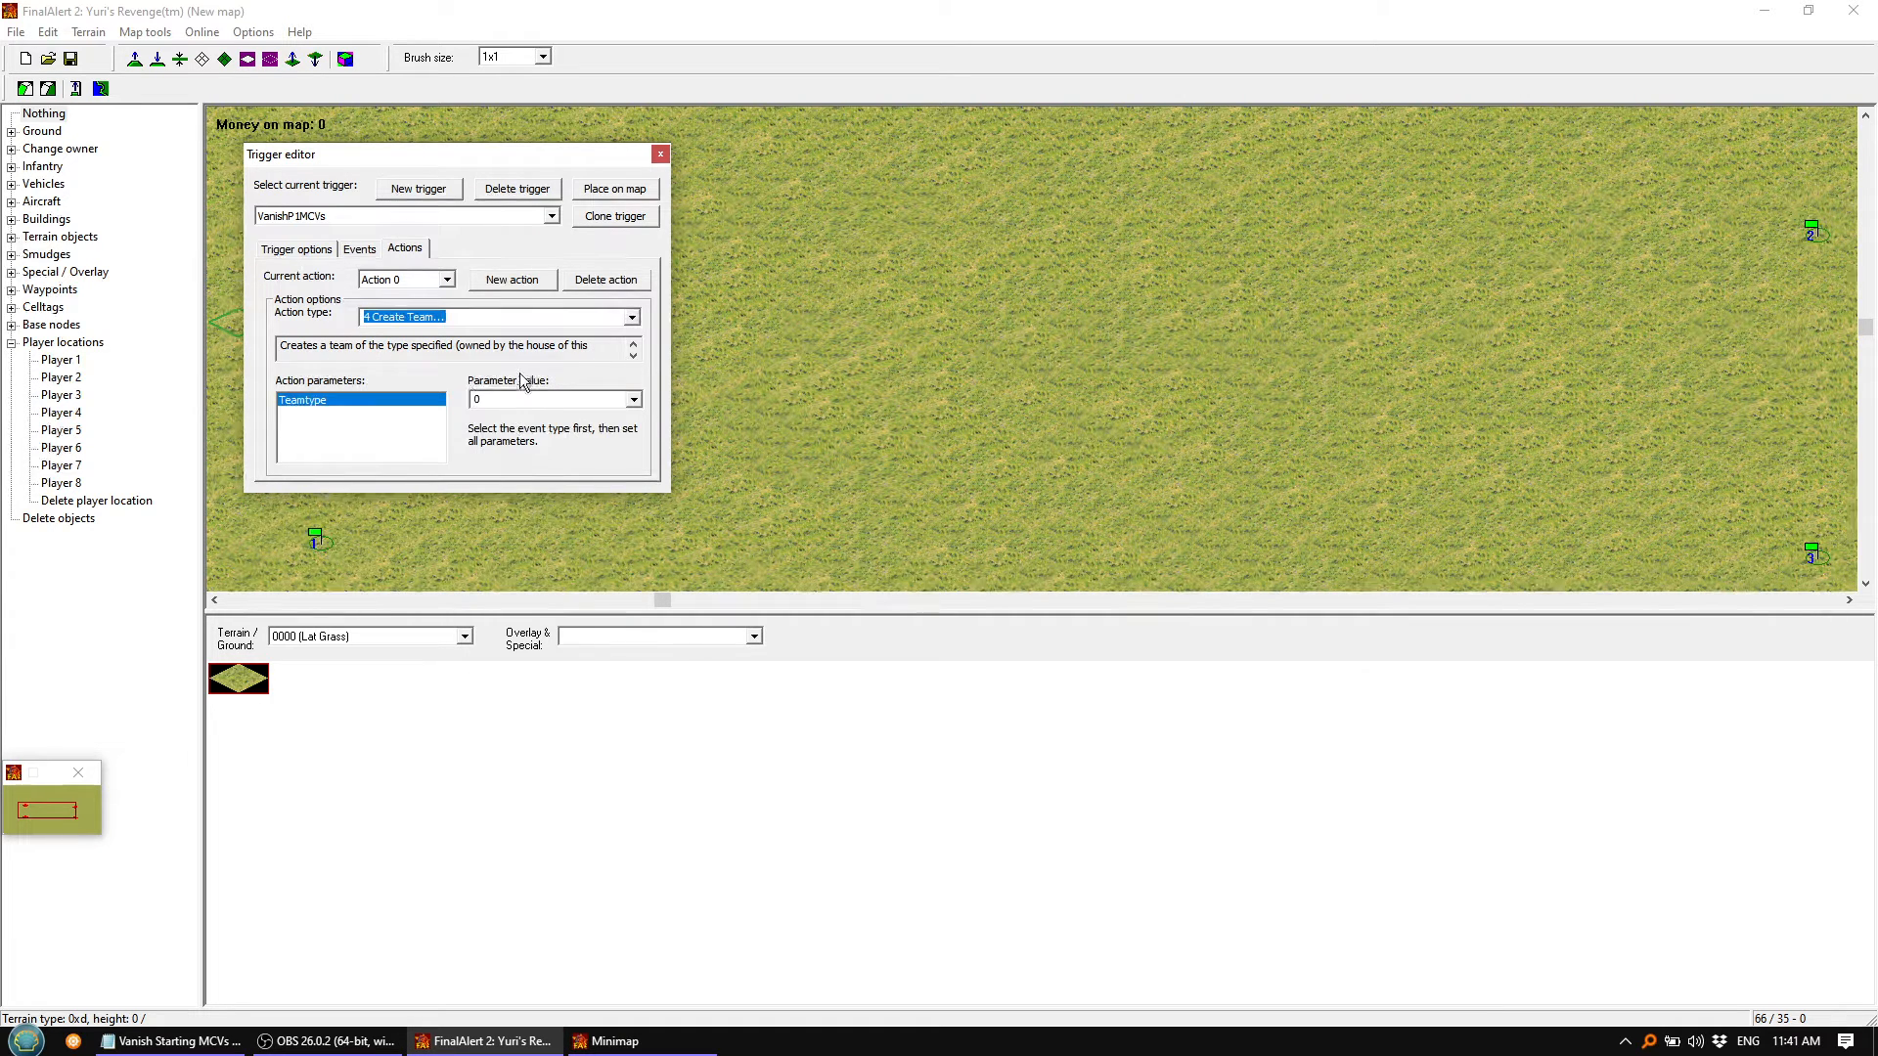
pyautogui.click(634, 401)
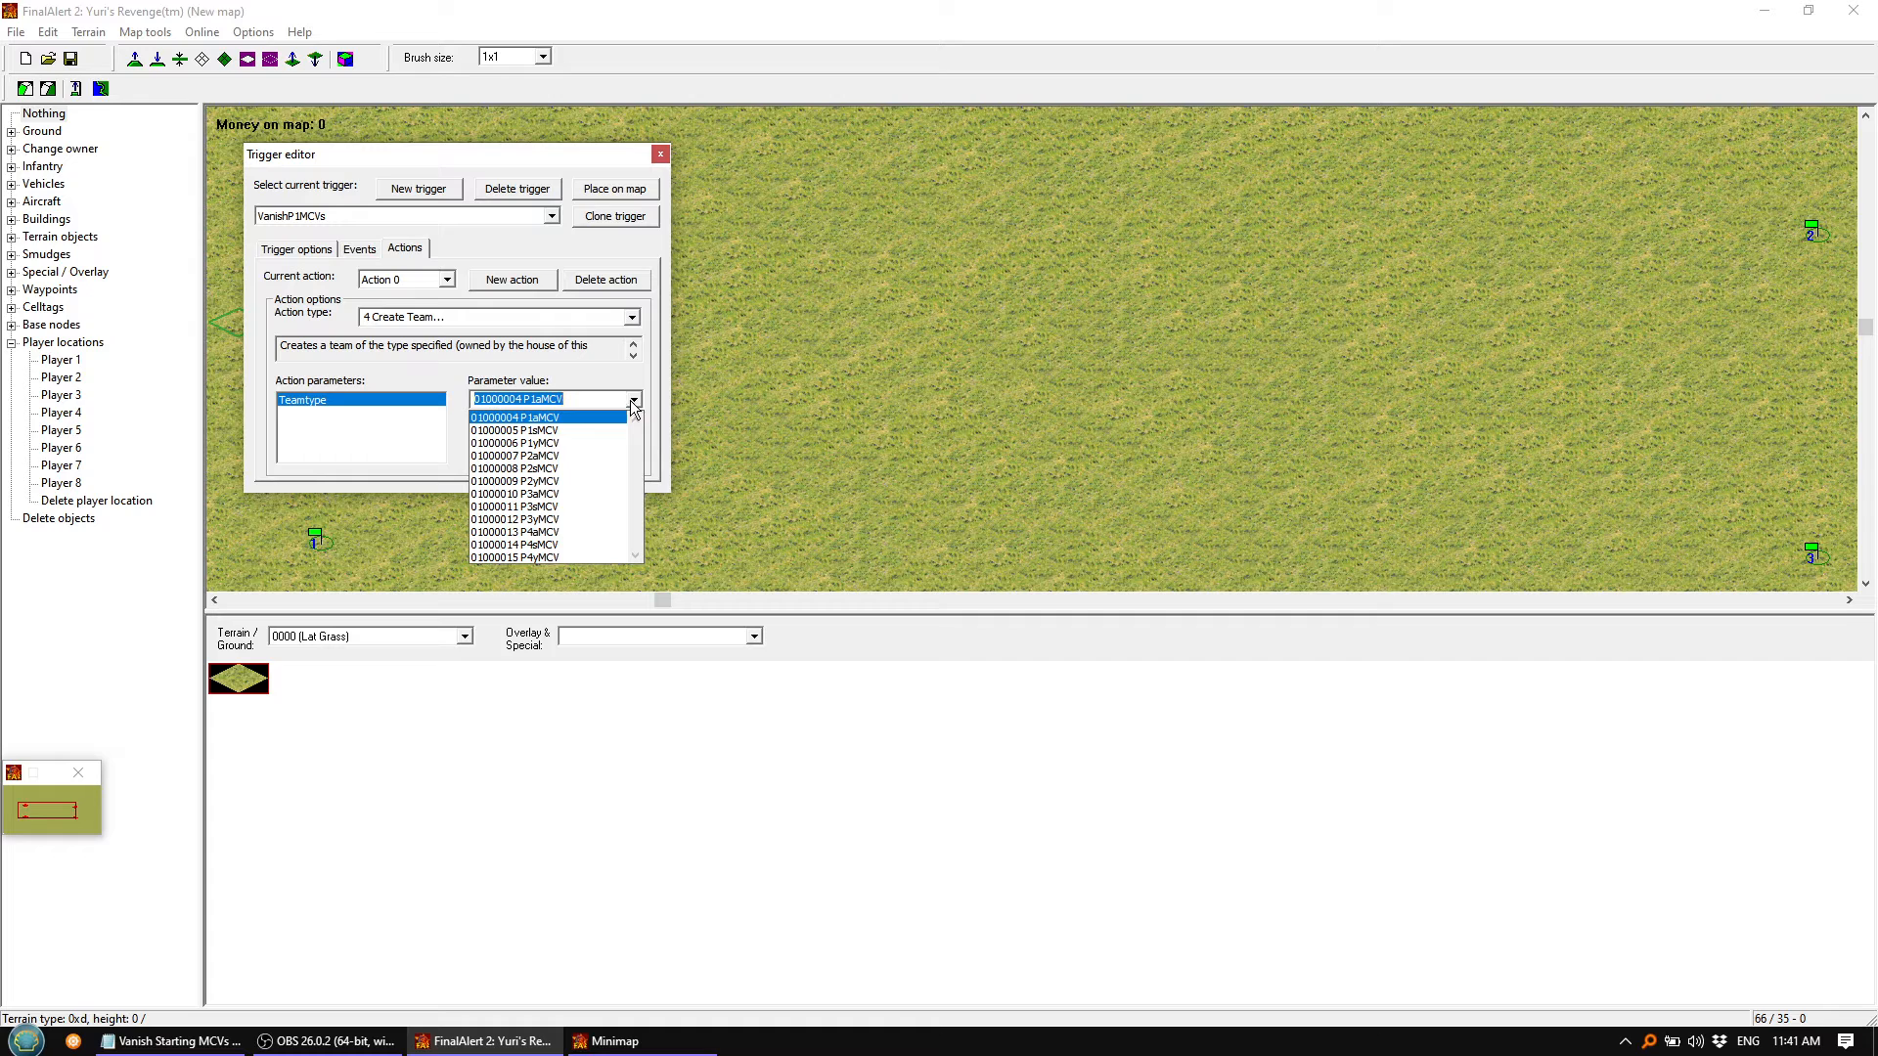
pyautogui.click(573, 419)
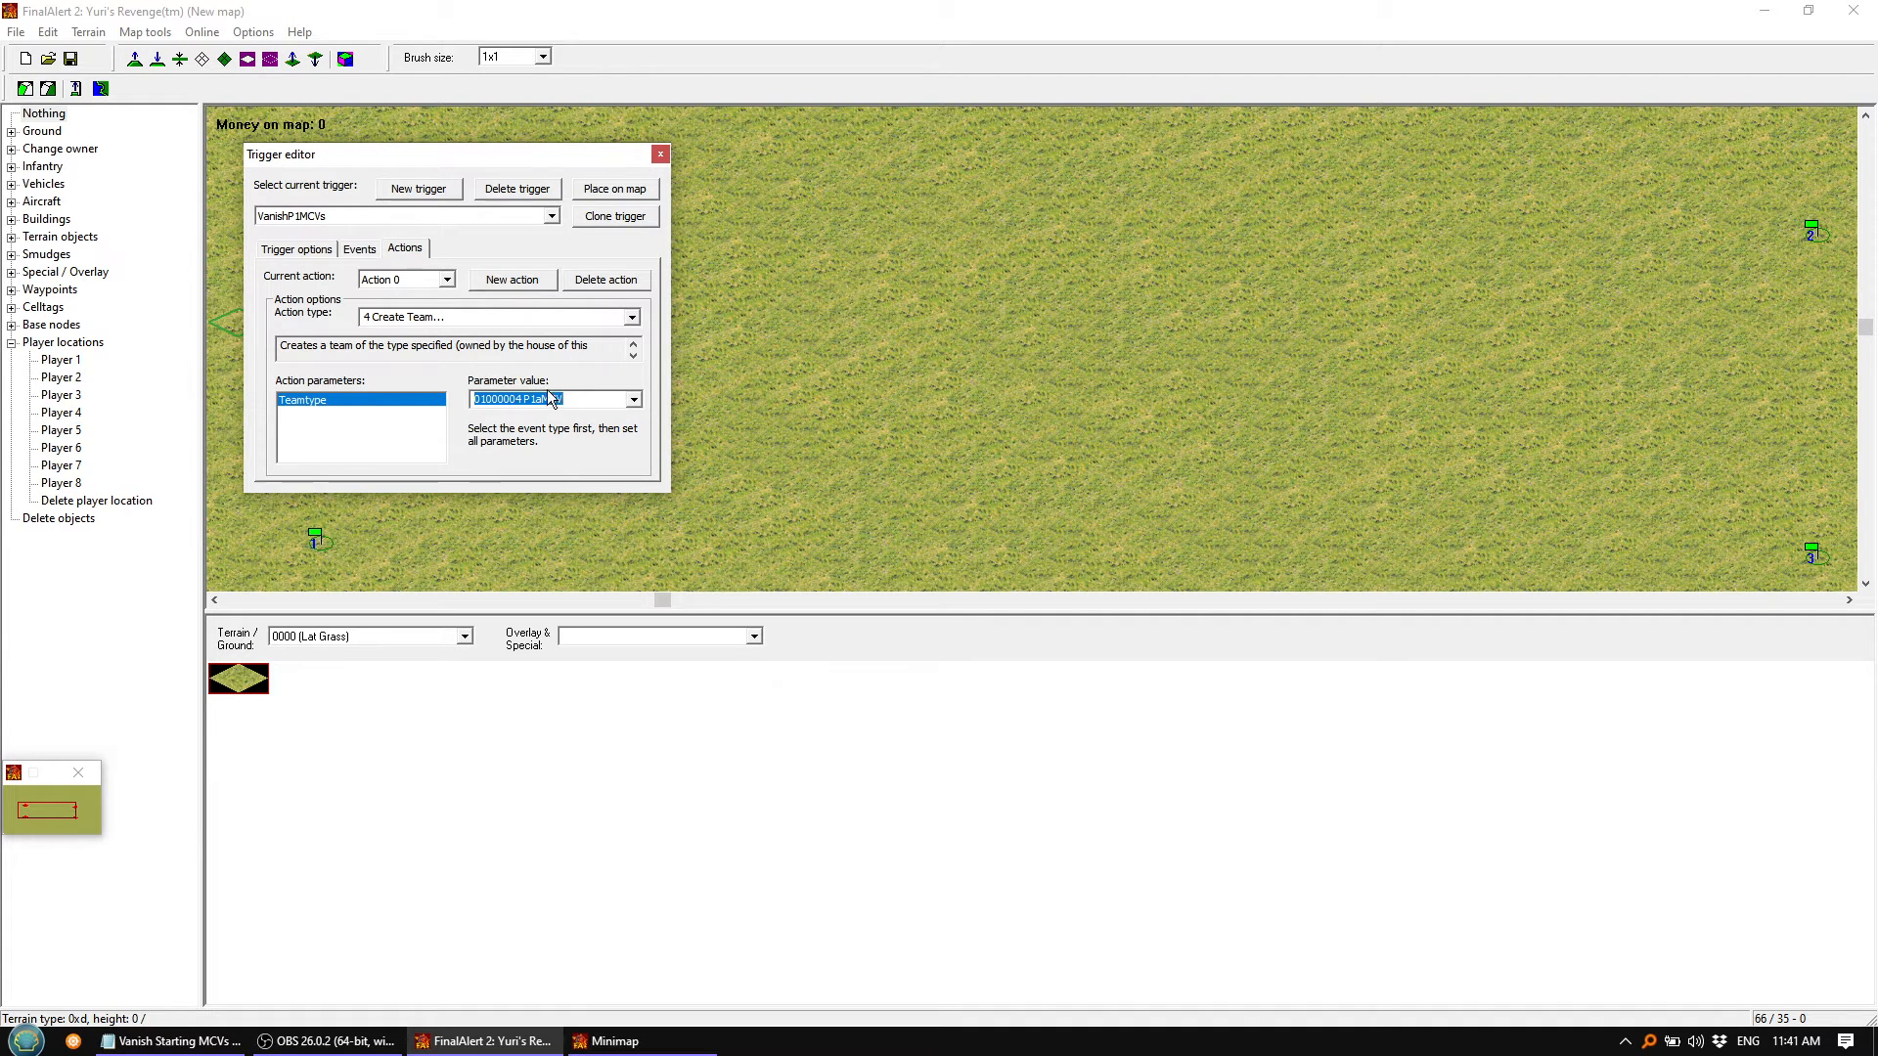
# Set Action 1 of VanishP1MCVs to 4 Create Team with team type 01000005 P1sMCV
pyautogui.click(448, 278)
pyautogui.click(395, 311)
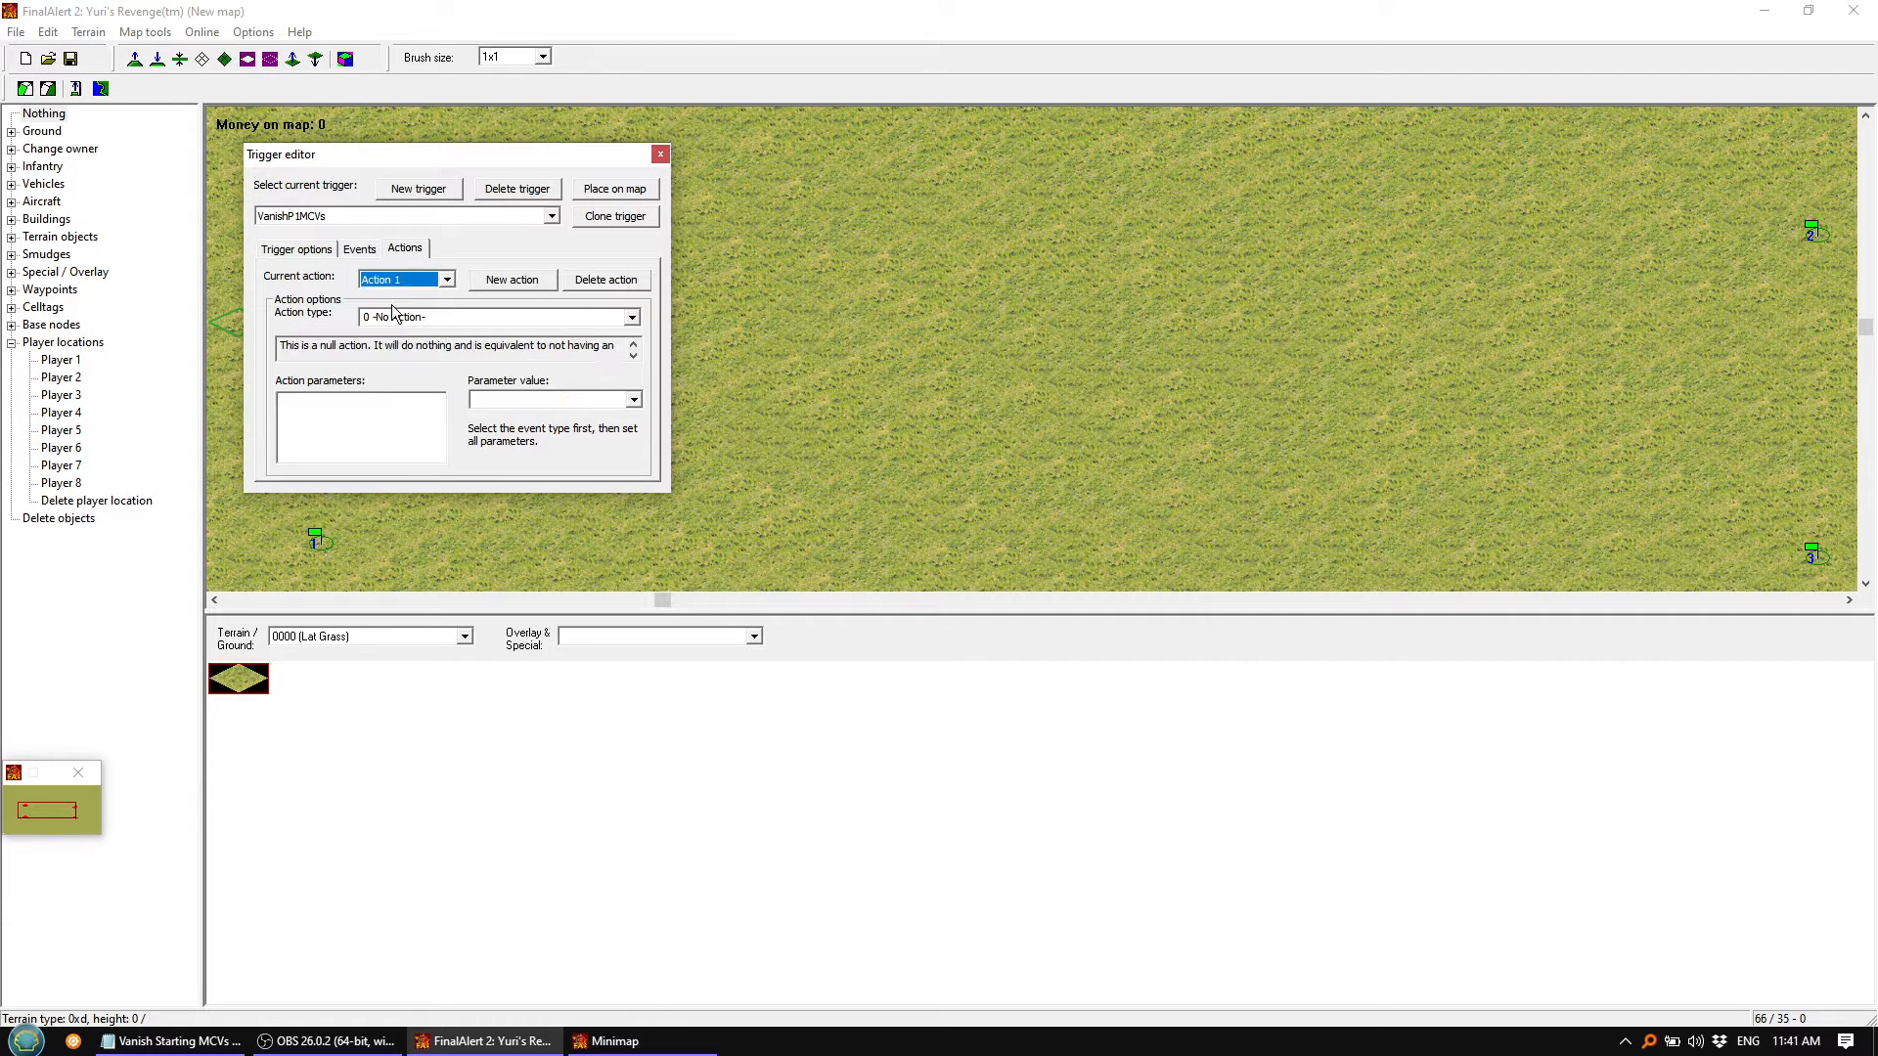
pyautogui.click(632, 318)
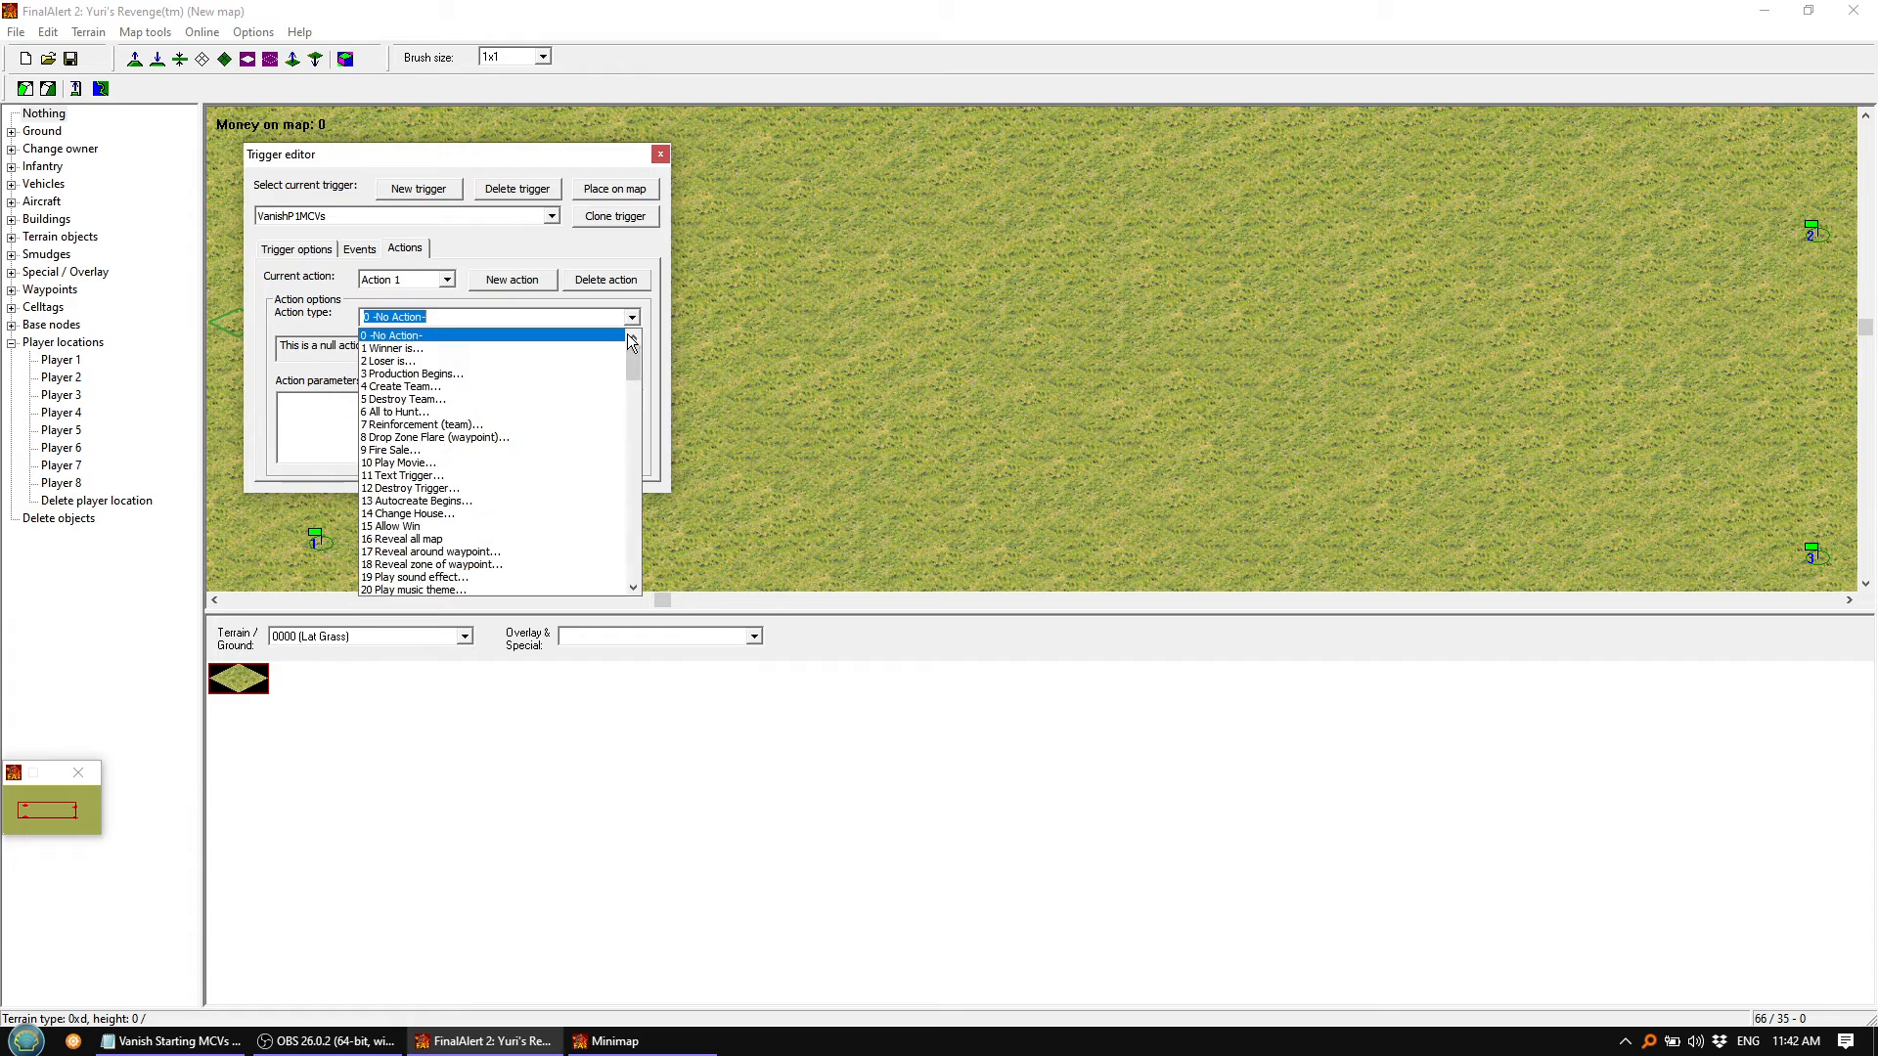
pyautogui.click(463, 385)
pyautogui.click(633, 401)
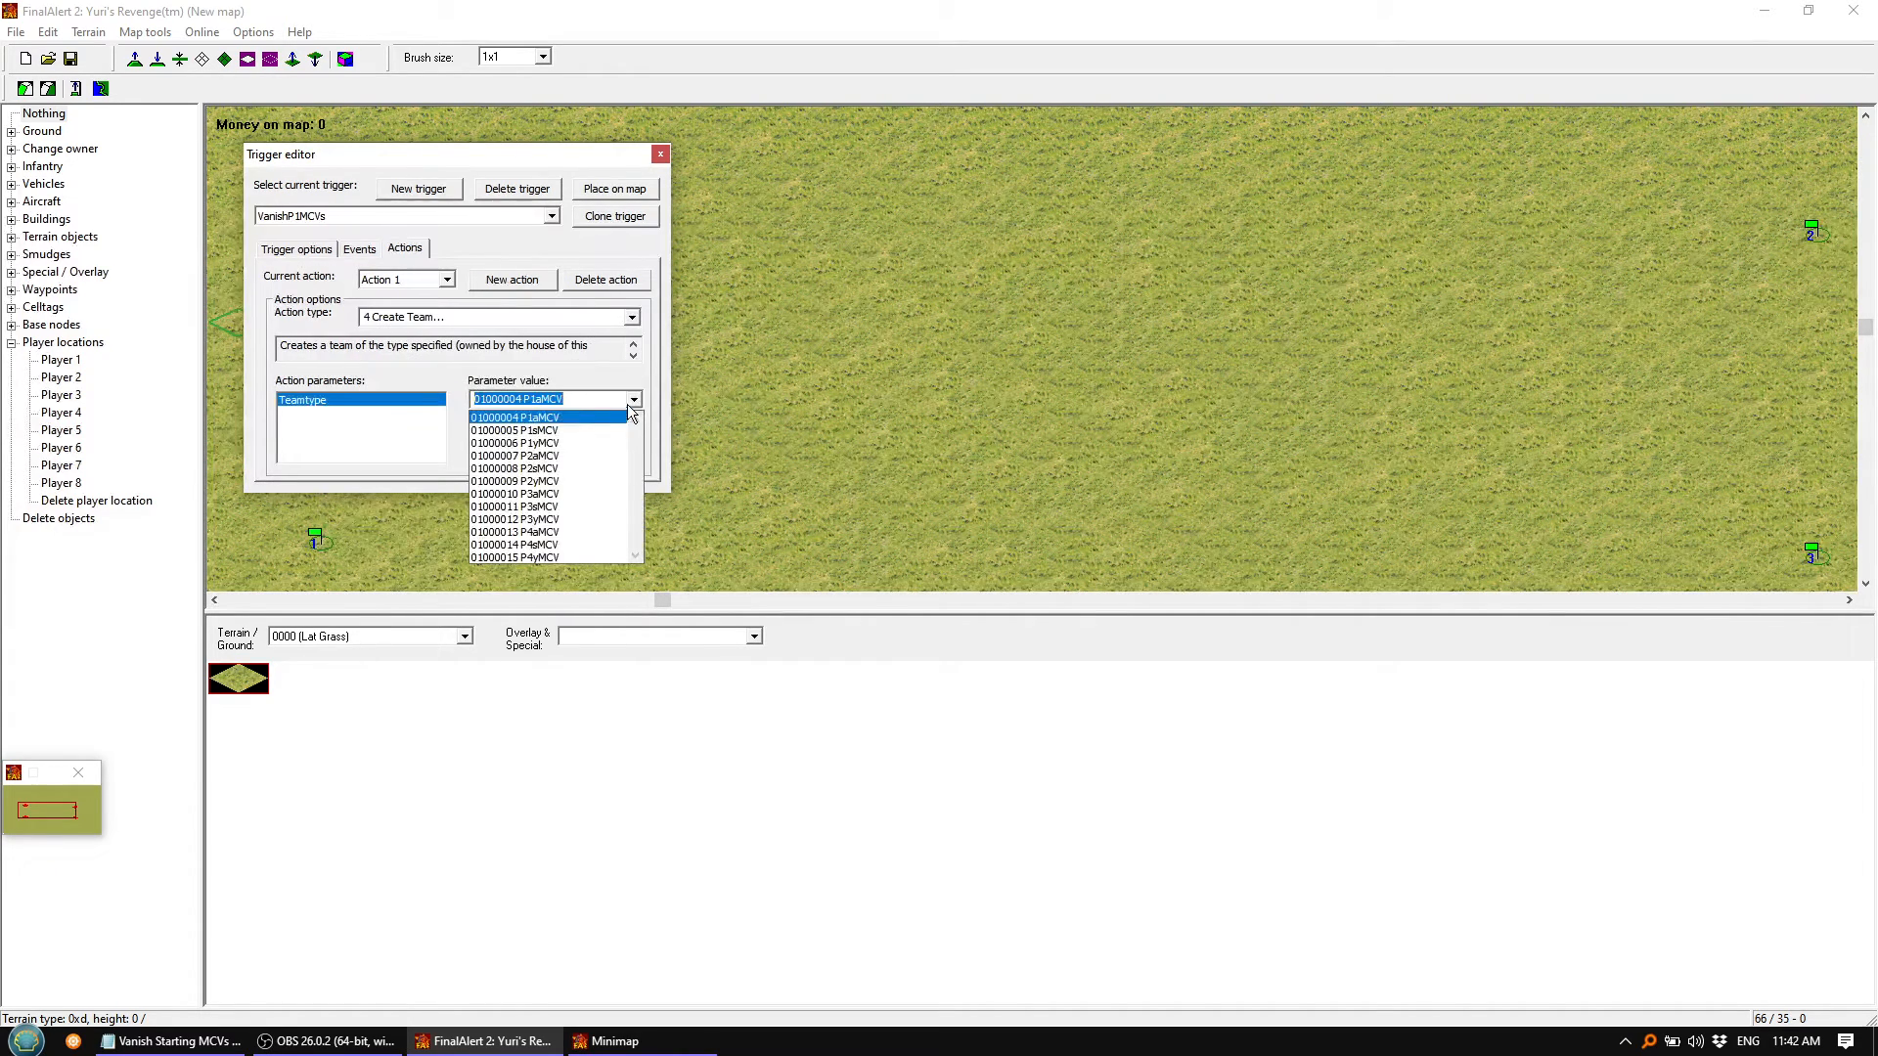
pyautogui.click(553, 431)
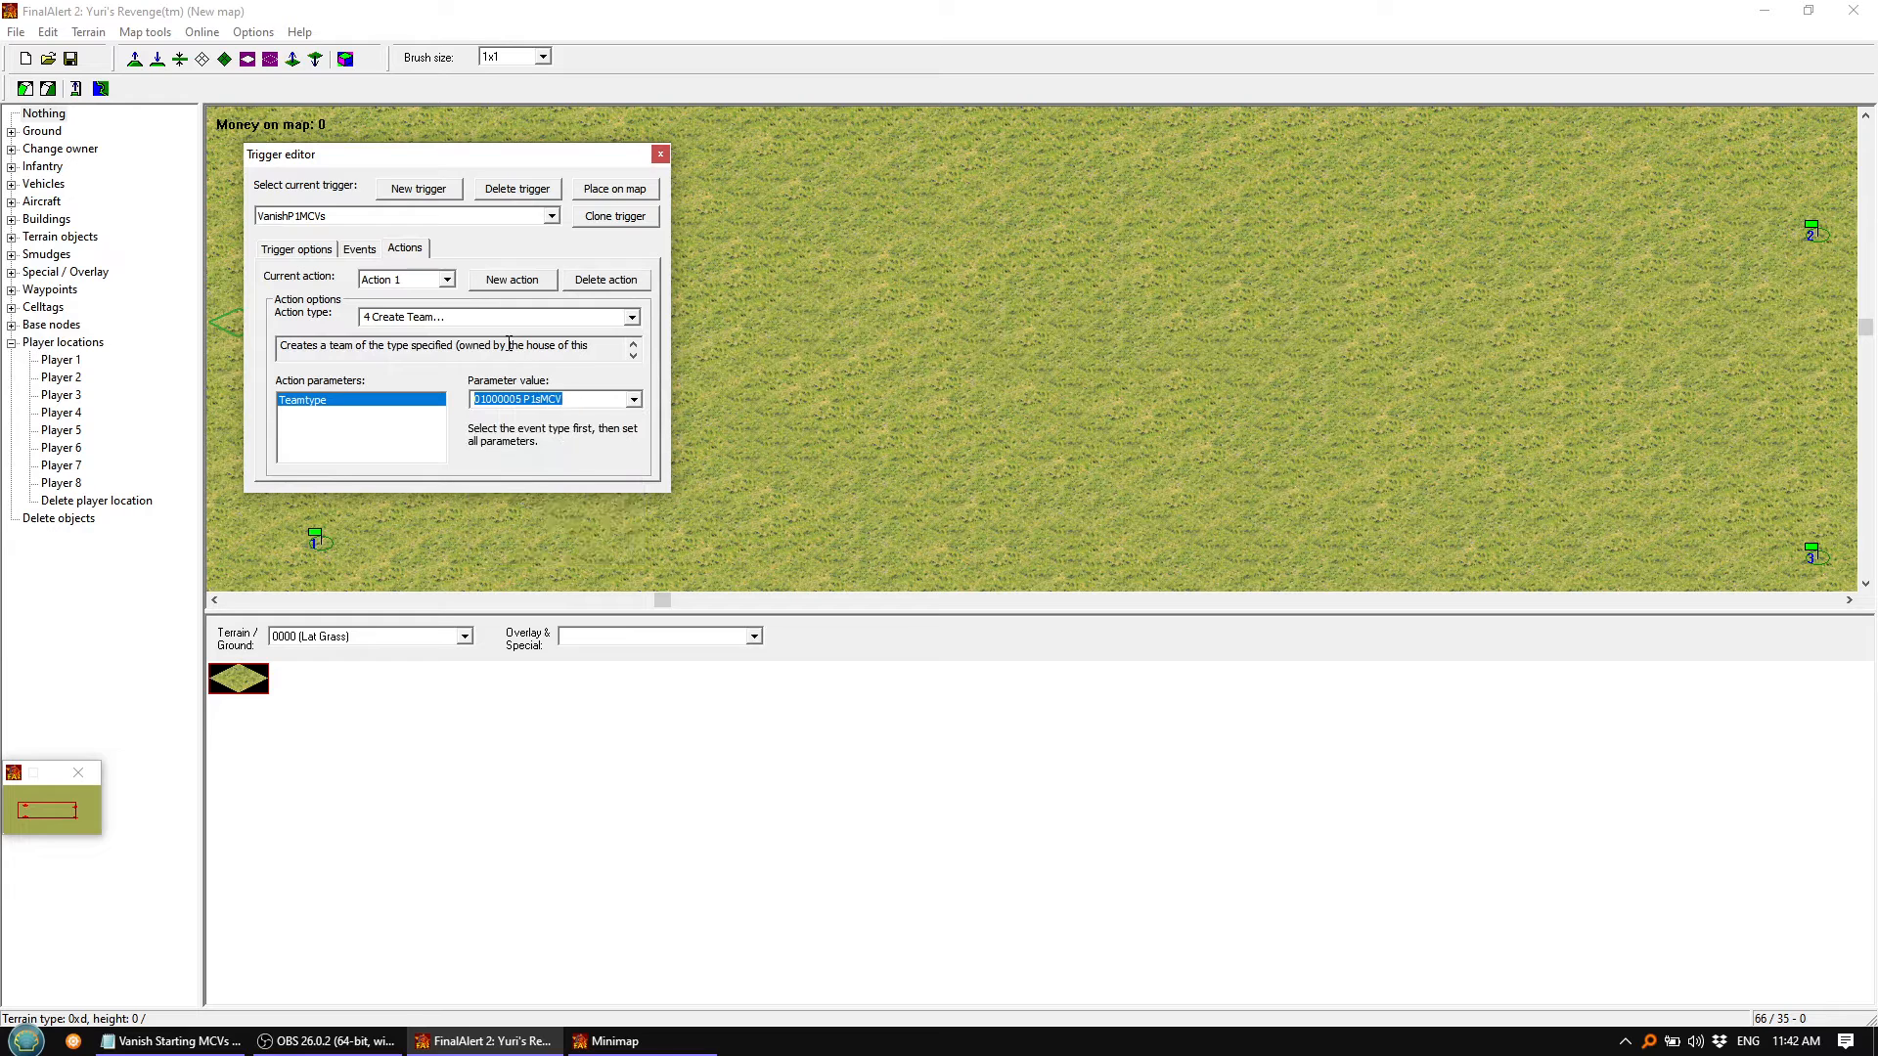
# Set Action 2 of VanishP1MCVs to 4 Create Team with team type 01000006 P1yMCV and review the trigger's options, events and actions
pyautogui.click(447, 278)
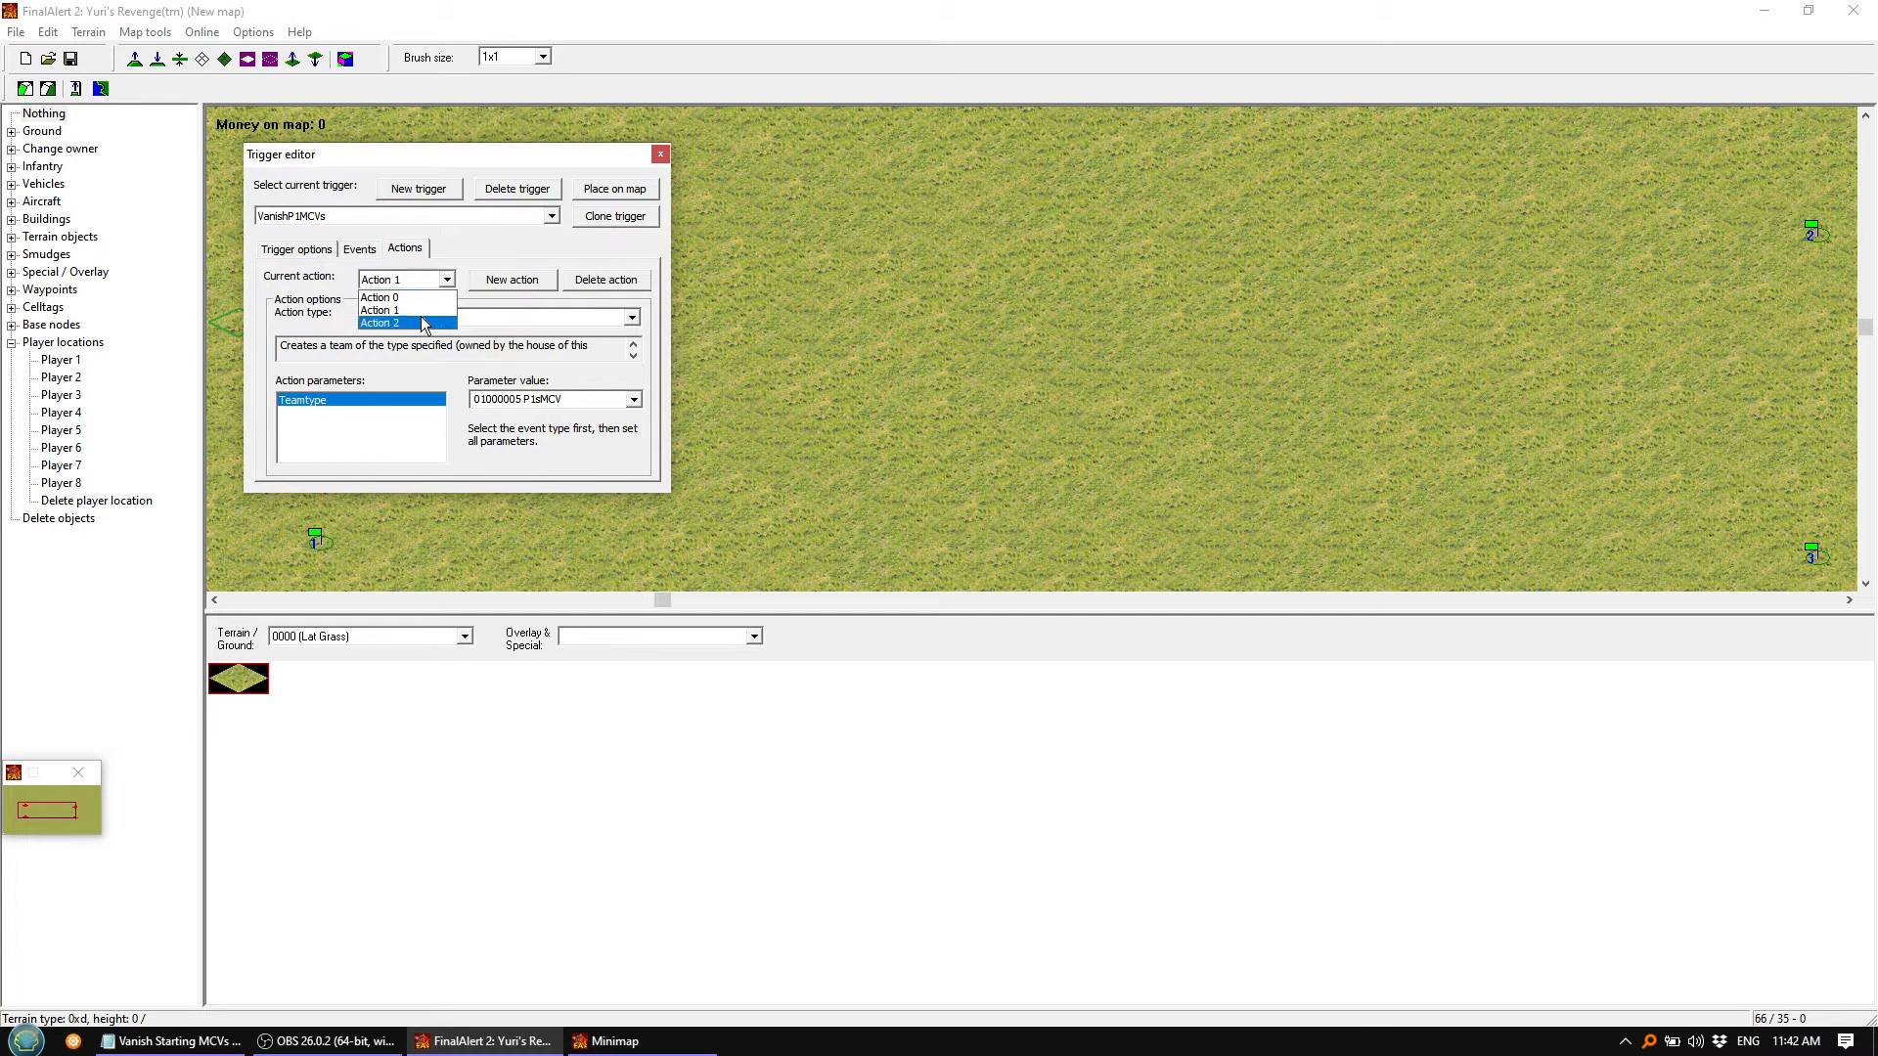
pyautogui.click(420, 322)
pyautogui.click(631, 317)
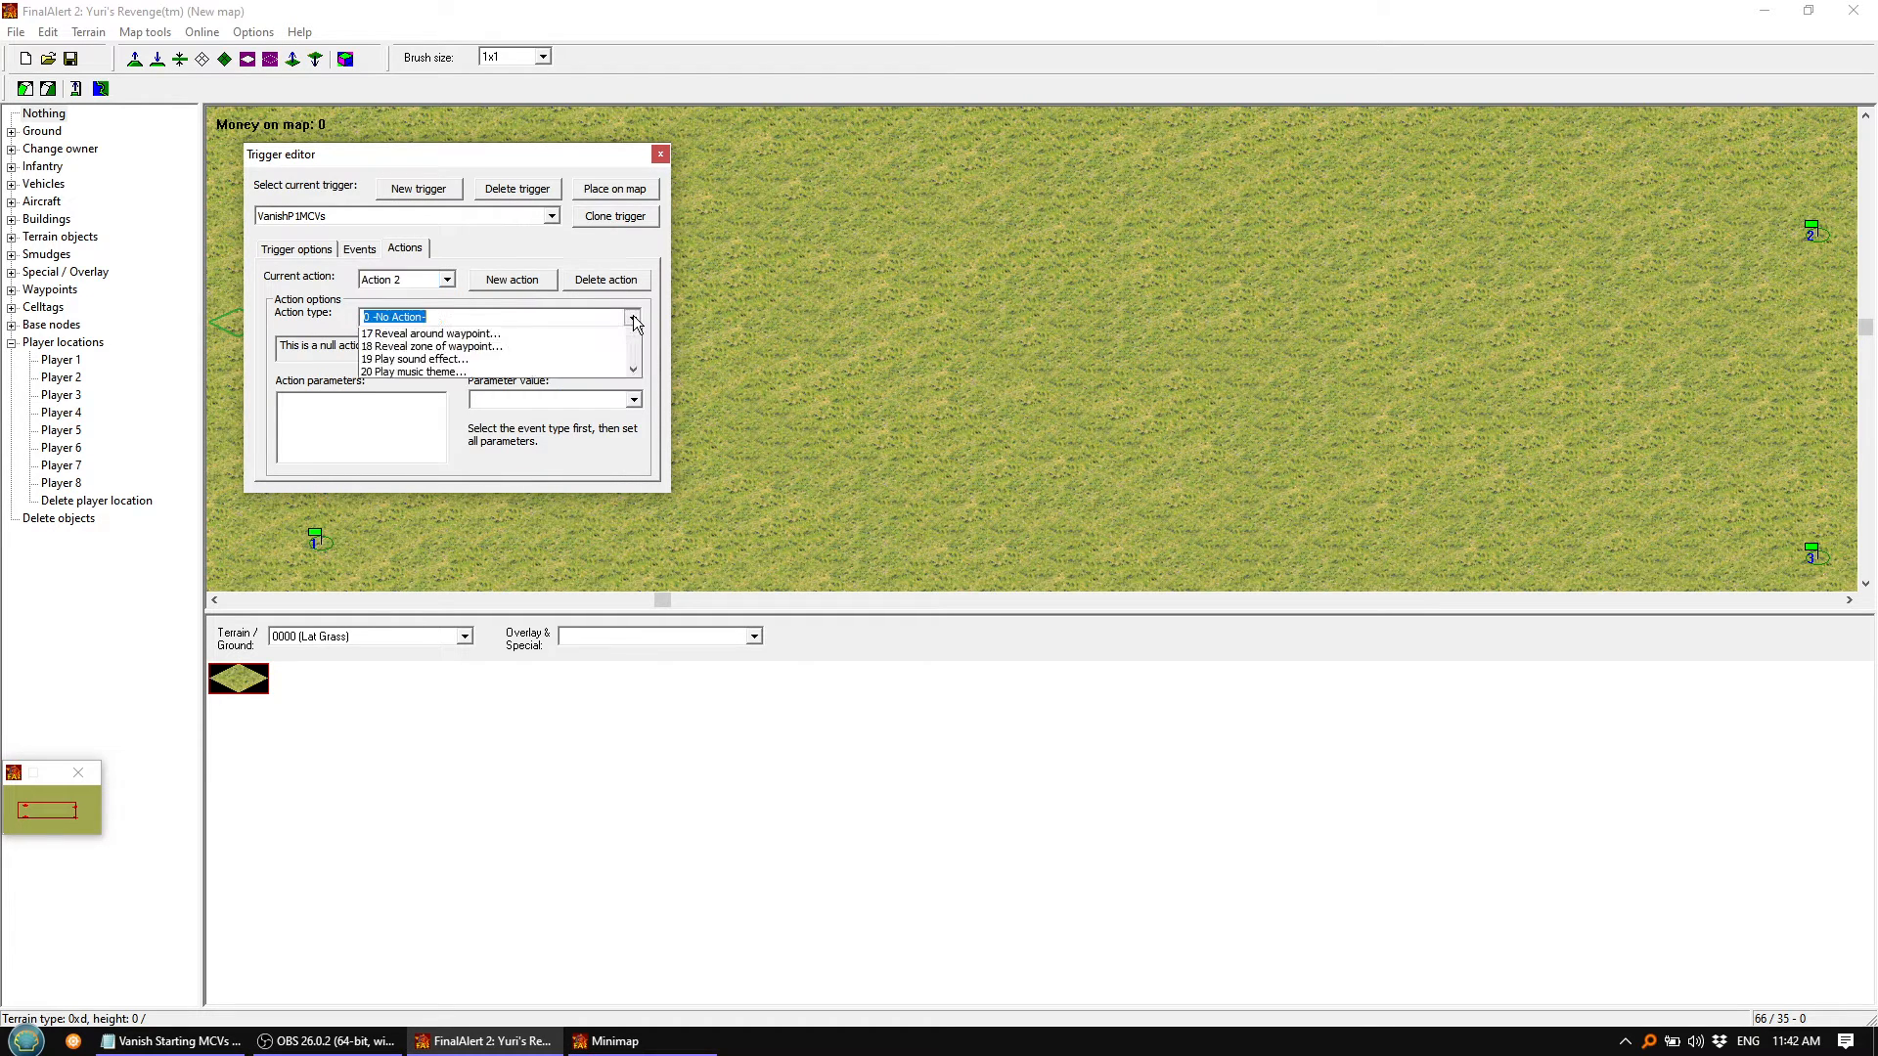
pyautogui.click(444, 386)
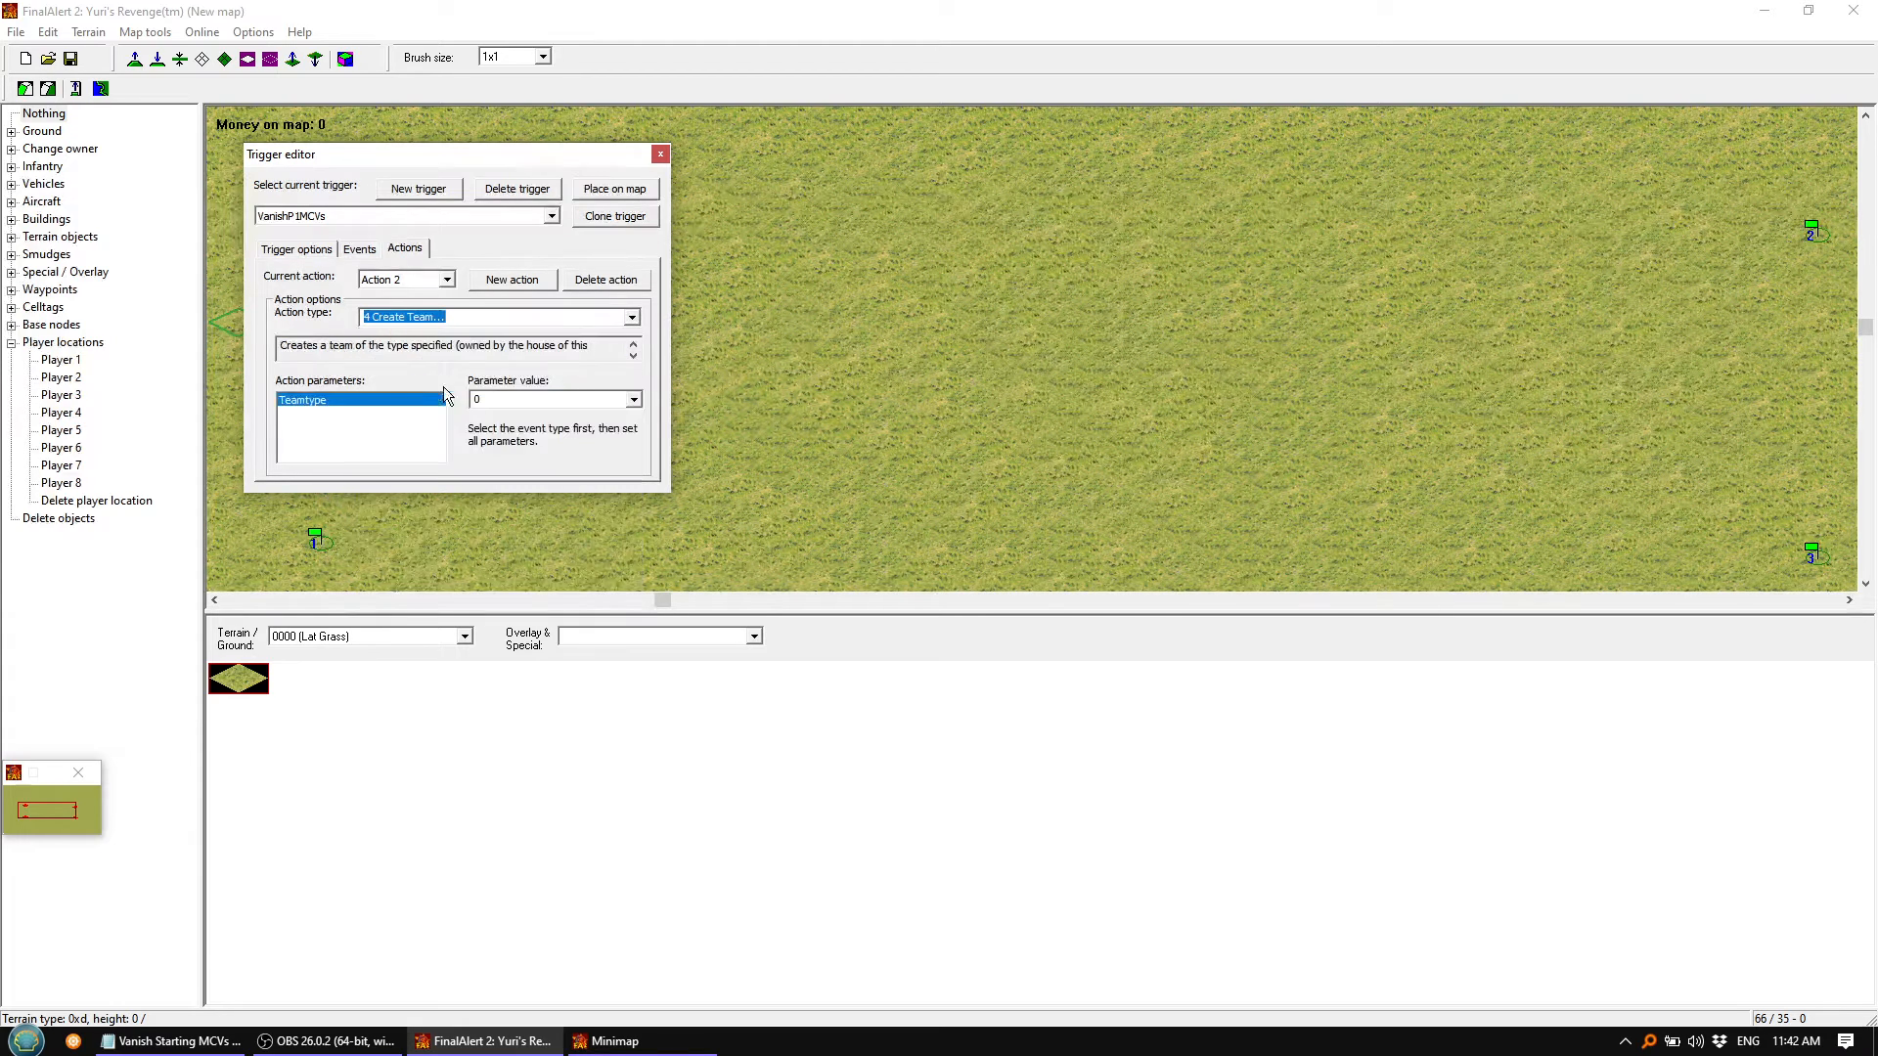
pyautogui.click(635, 402)
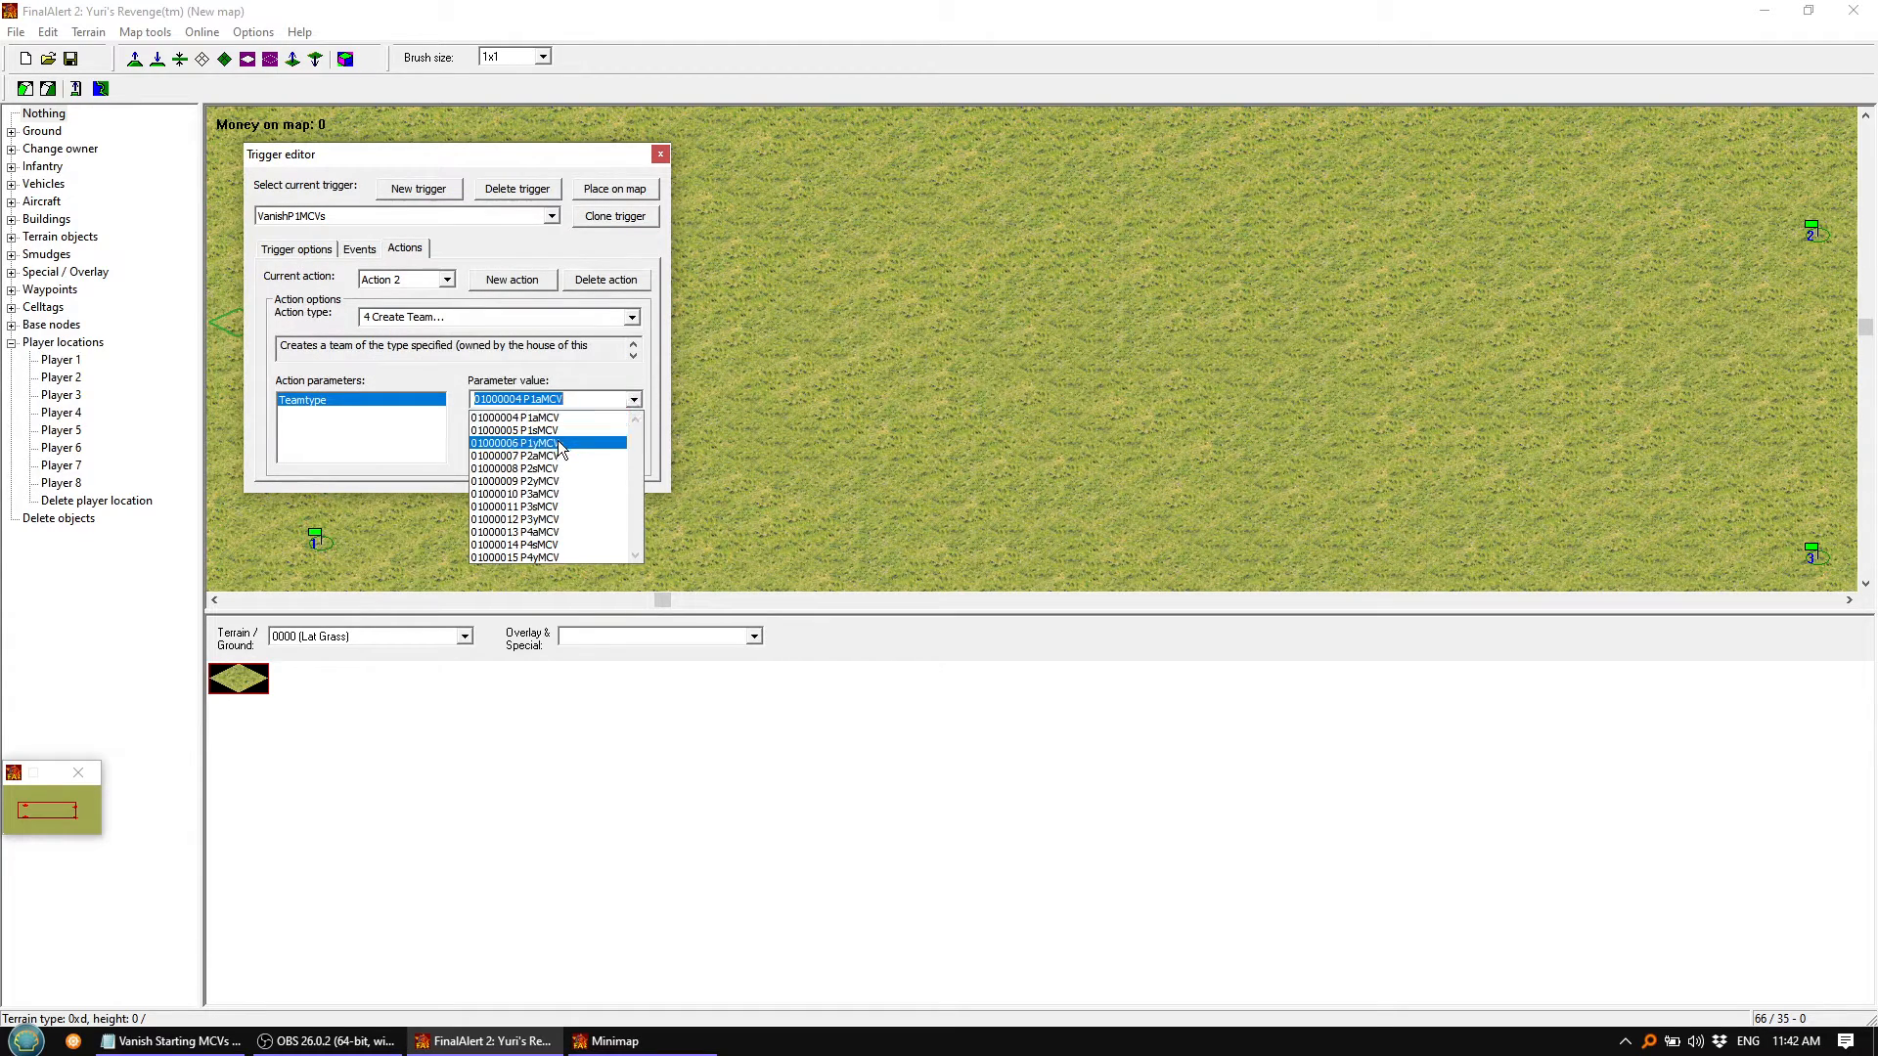
pyautogui.click(560, 442)
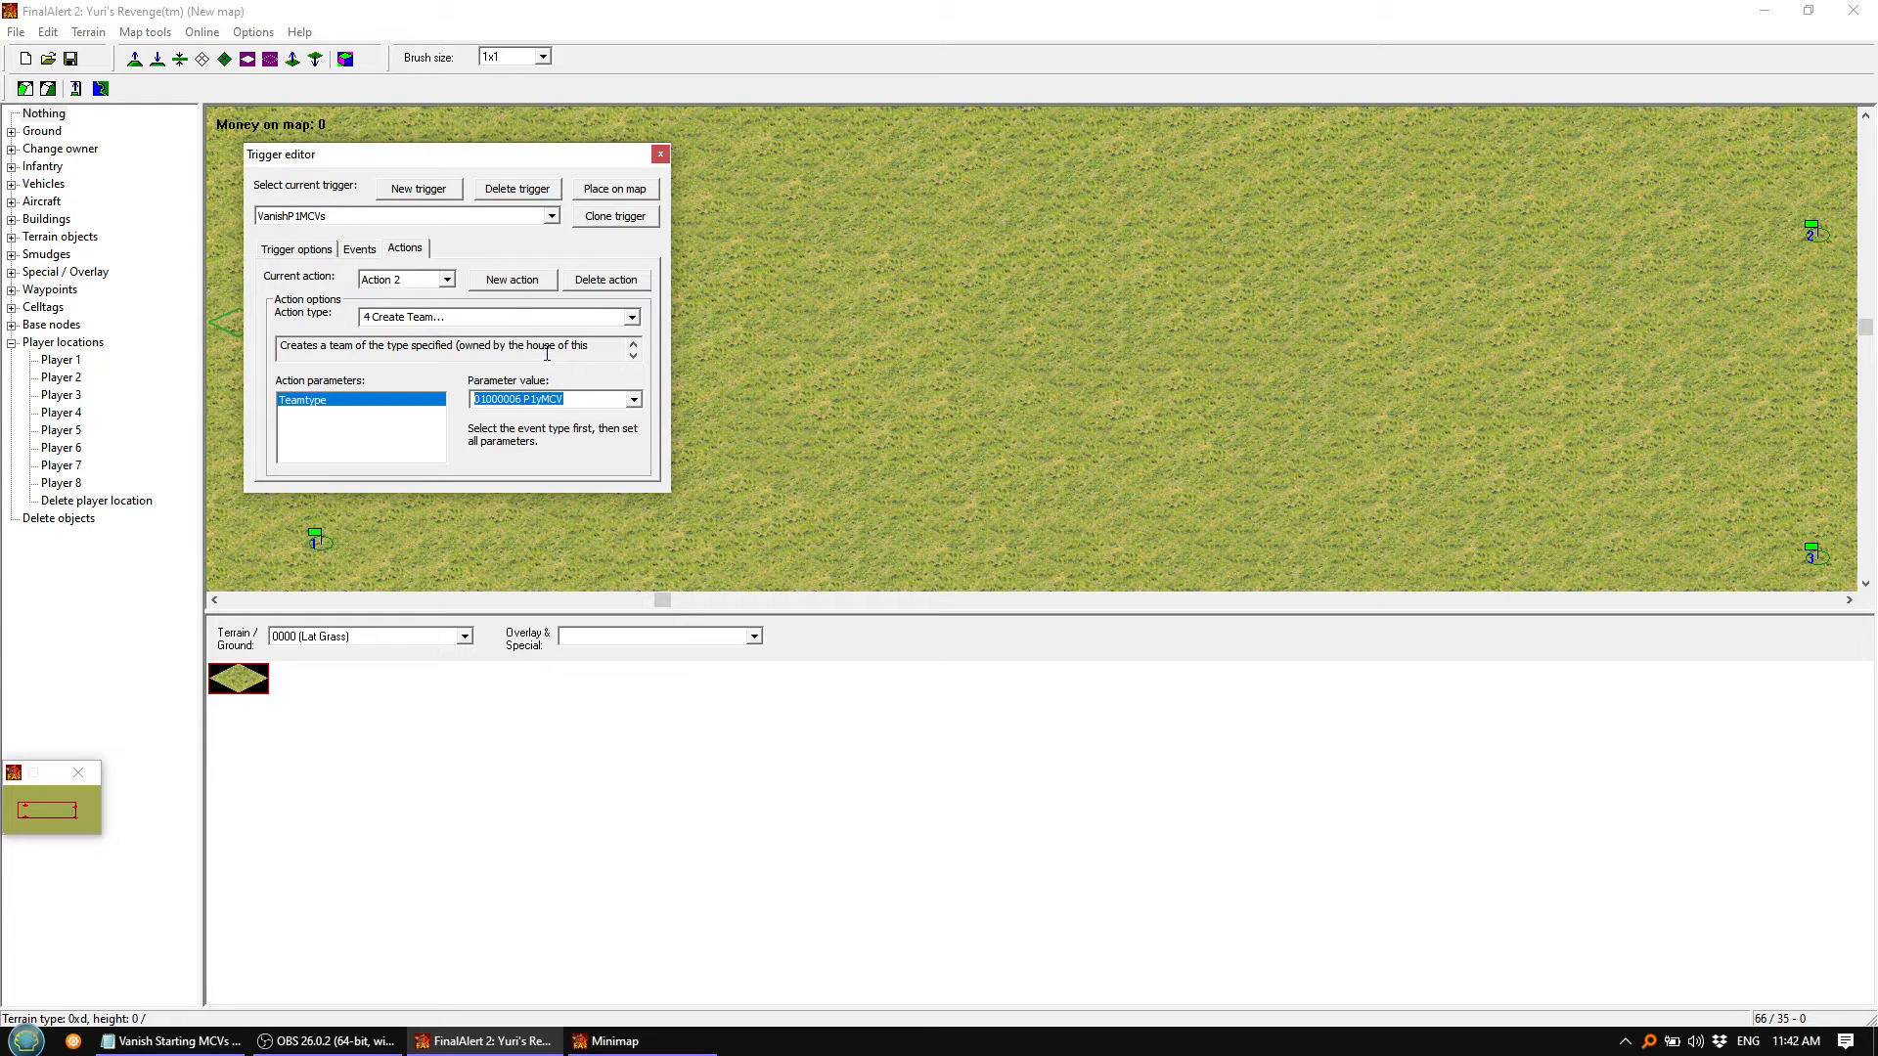
pyautogui.click(285, 251)
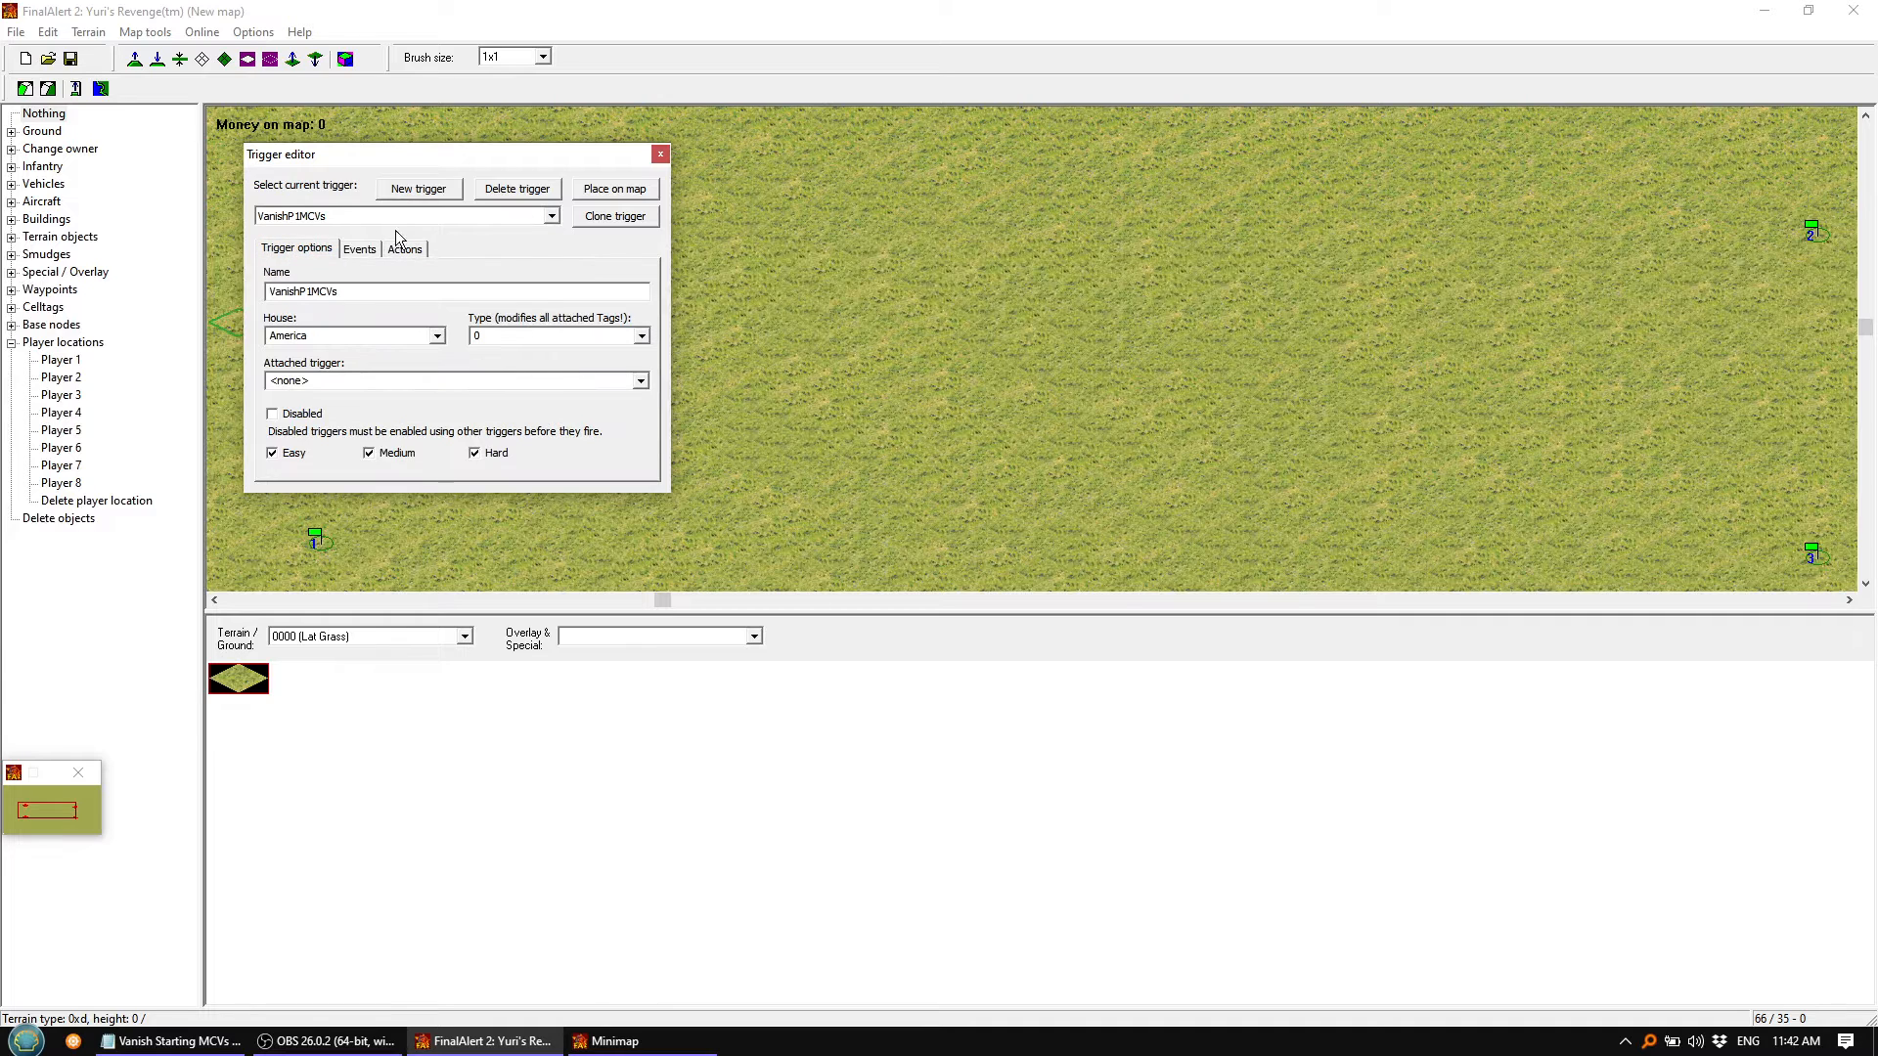
pyautogui.click(357, 250)
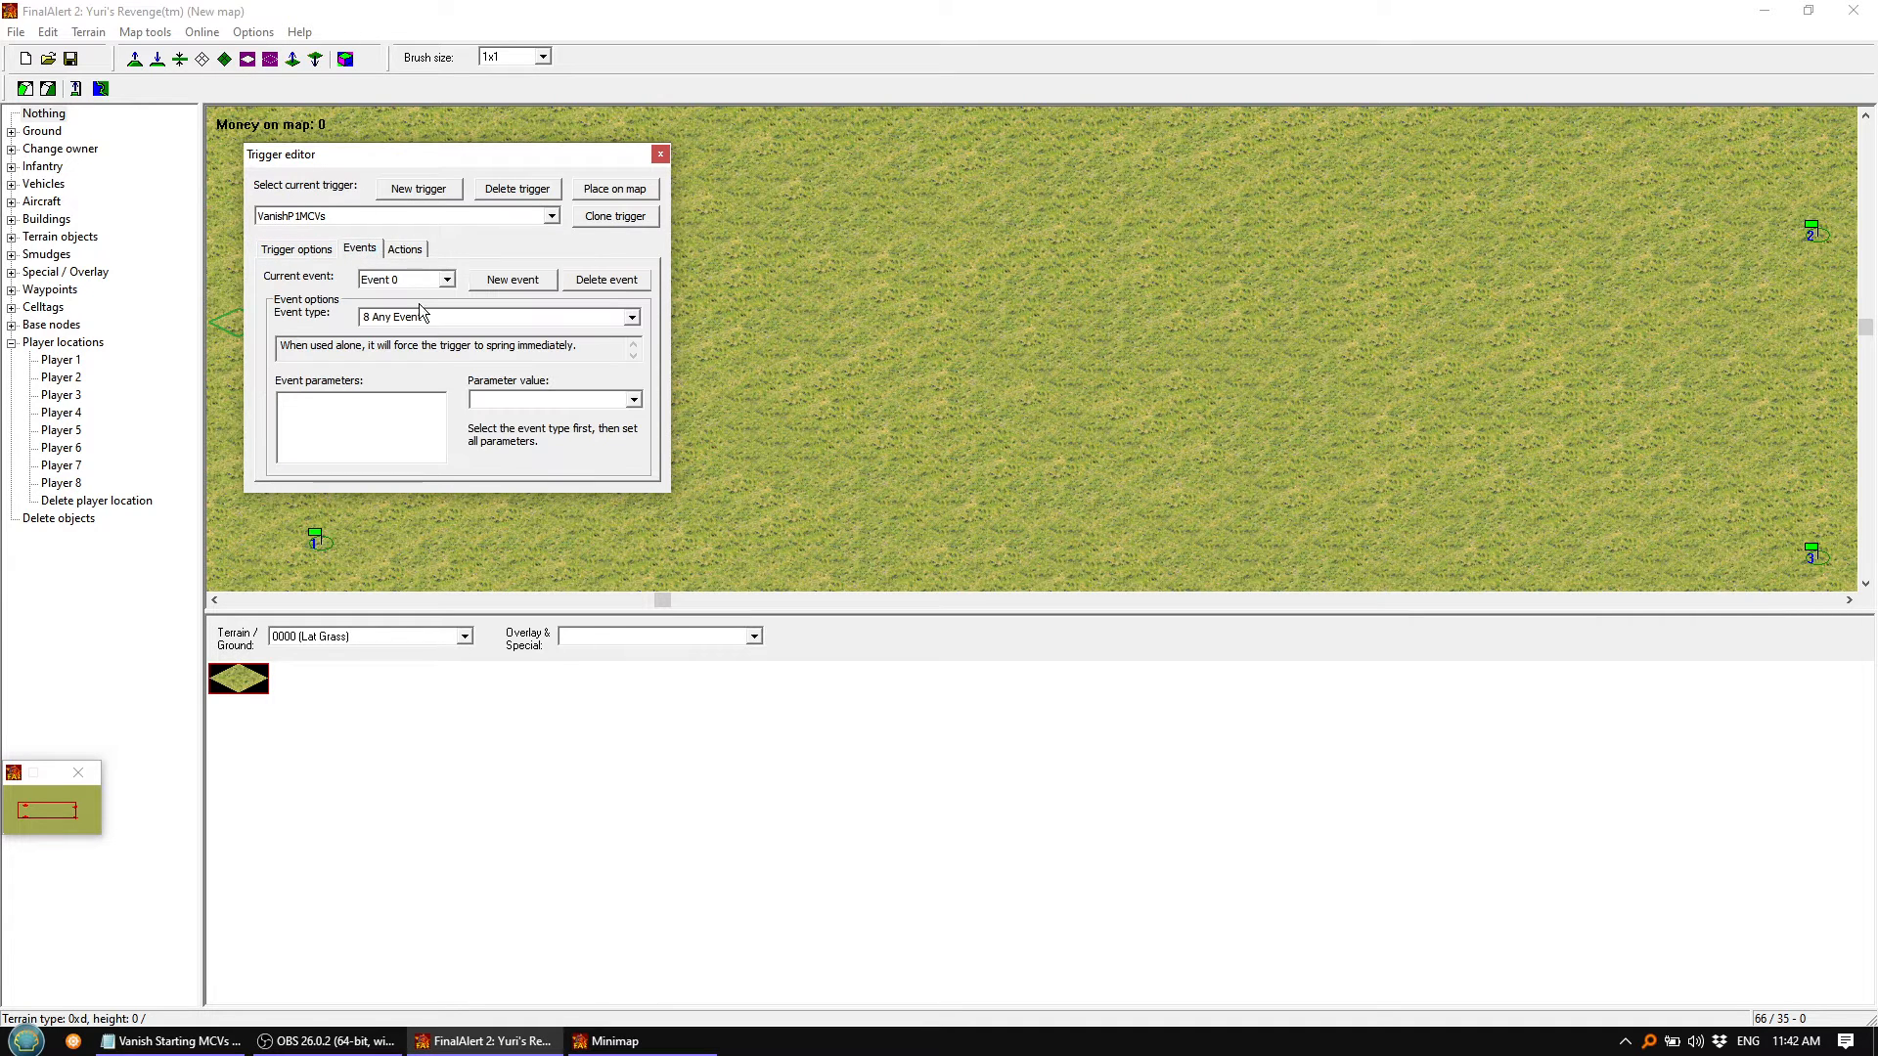
pyautogui.click(405, 250)
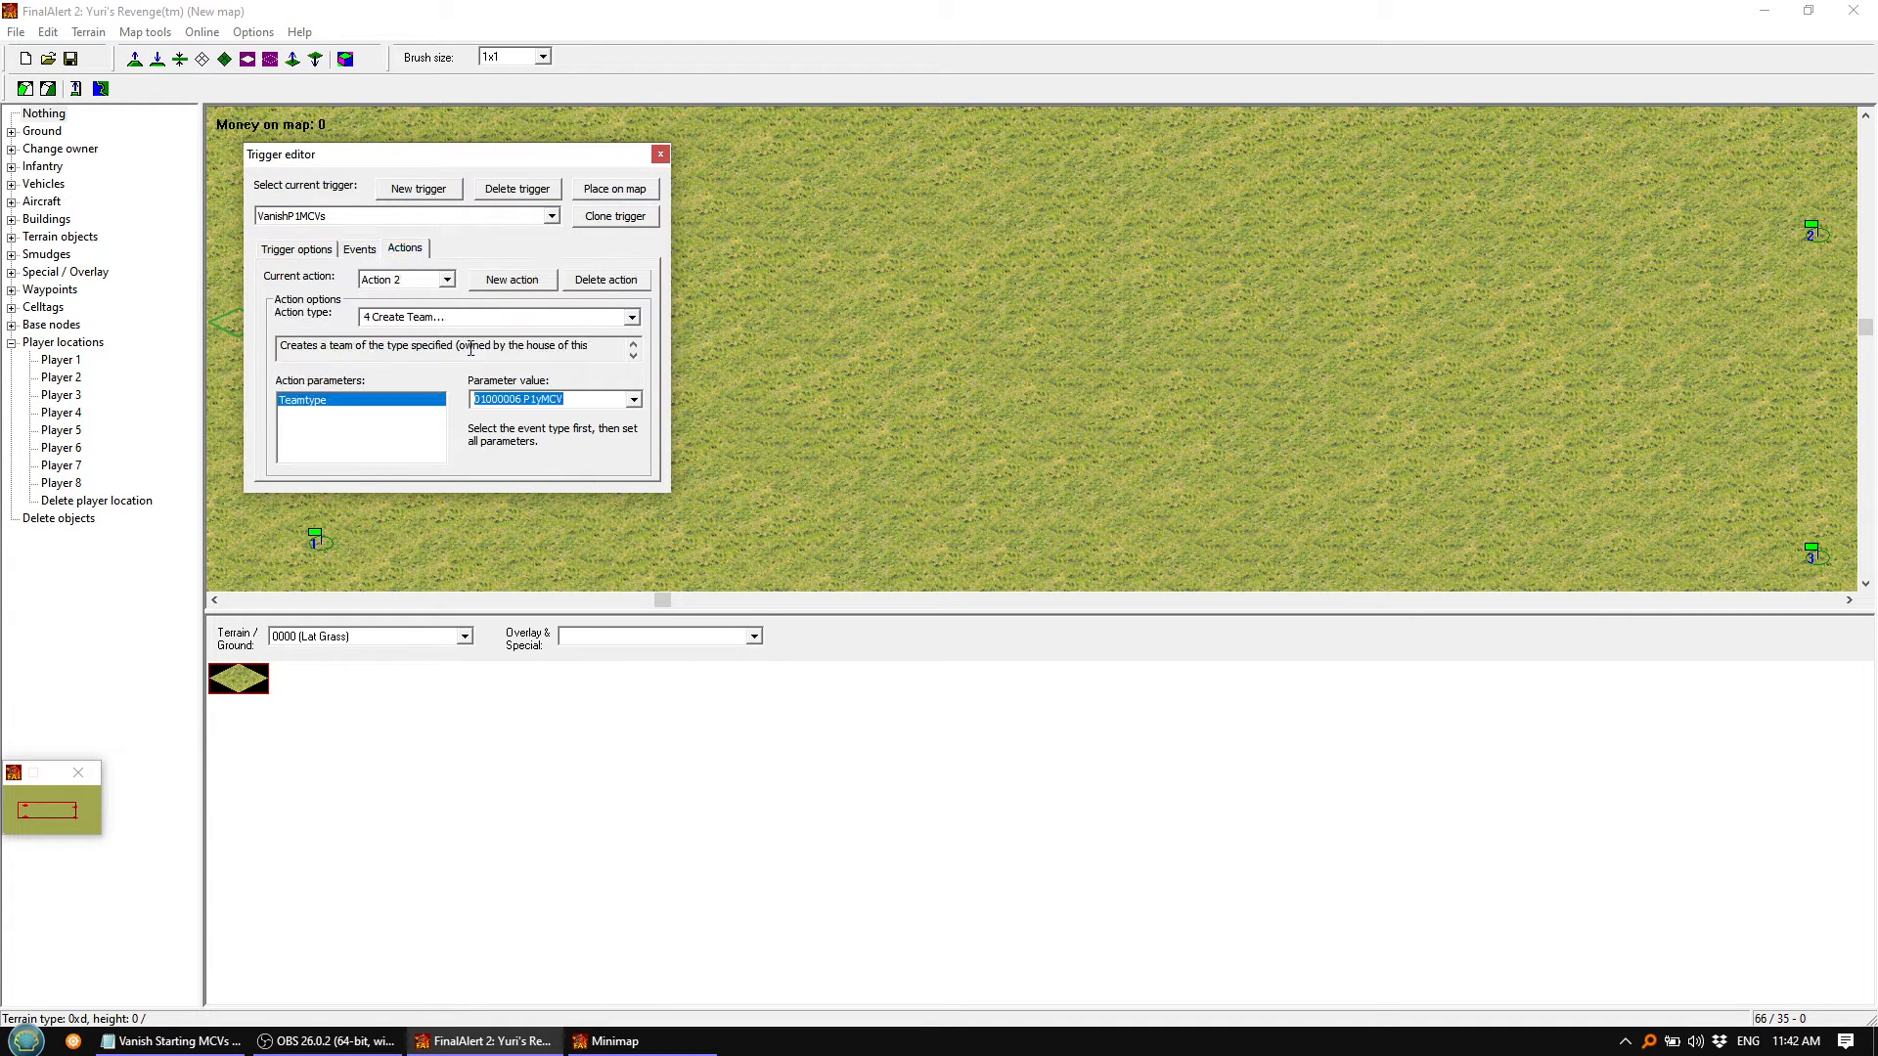
# Rename one of the unnamed new triggers as VanishP2MCVs
pyautogui.click(551, 216)
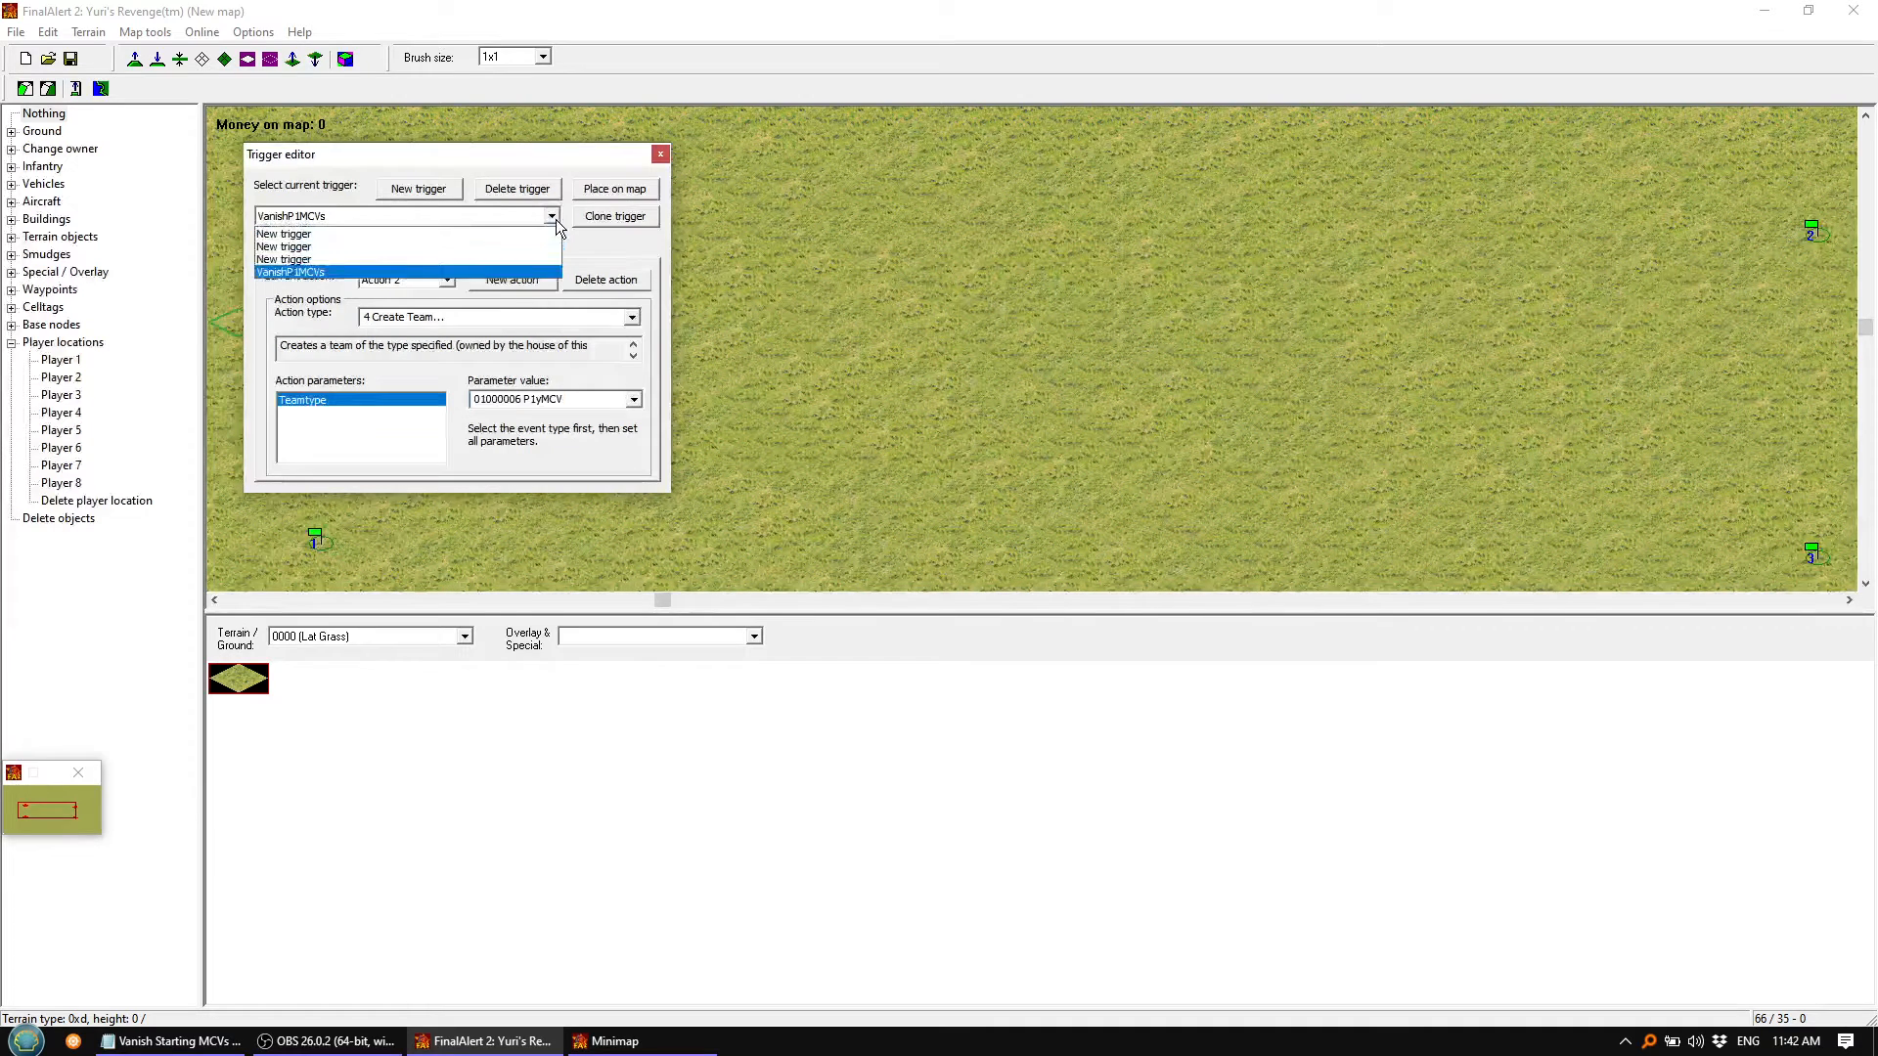
pyautogui.click(311, 260)
pyautogui.click(311, 251)
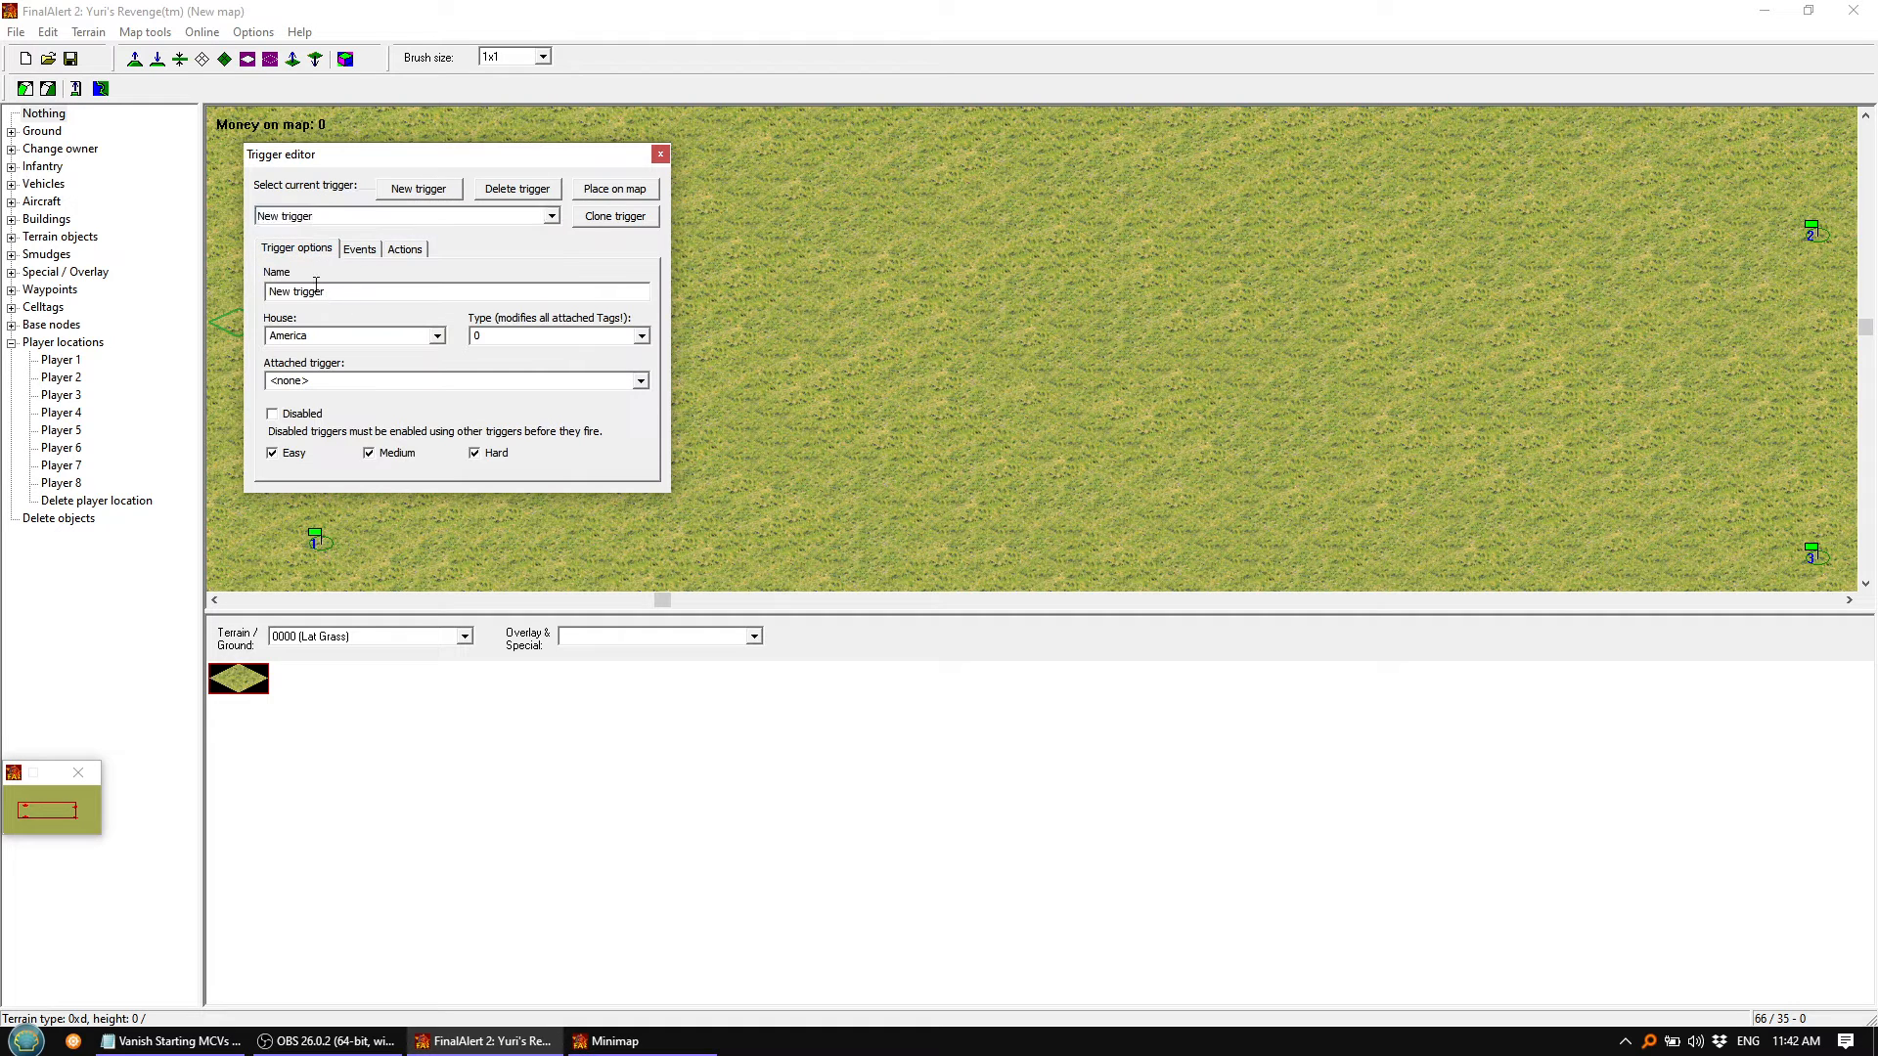
pyautogui.tripleClick(316, 288)
pyautogui.write('VanishP2MCVs')
# Add an event to the VanishP2MCVs trigger and set its type to 8 Any Event
pyautogui.click(354, 250)
pyautogui.click(510, 281)
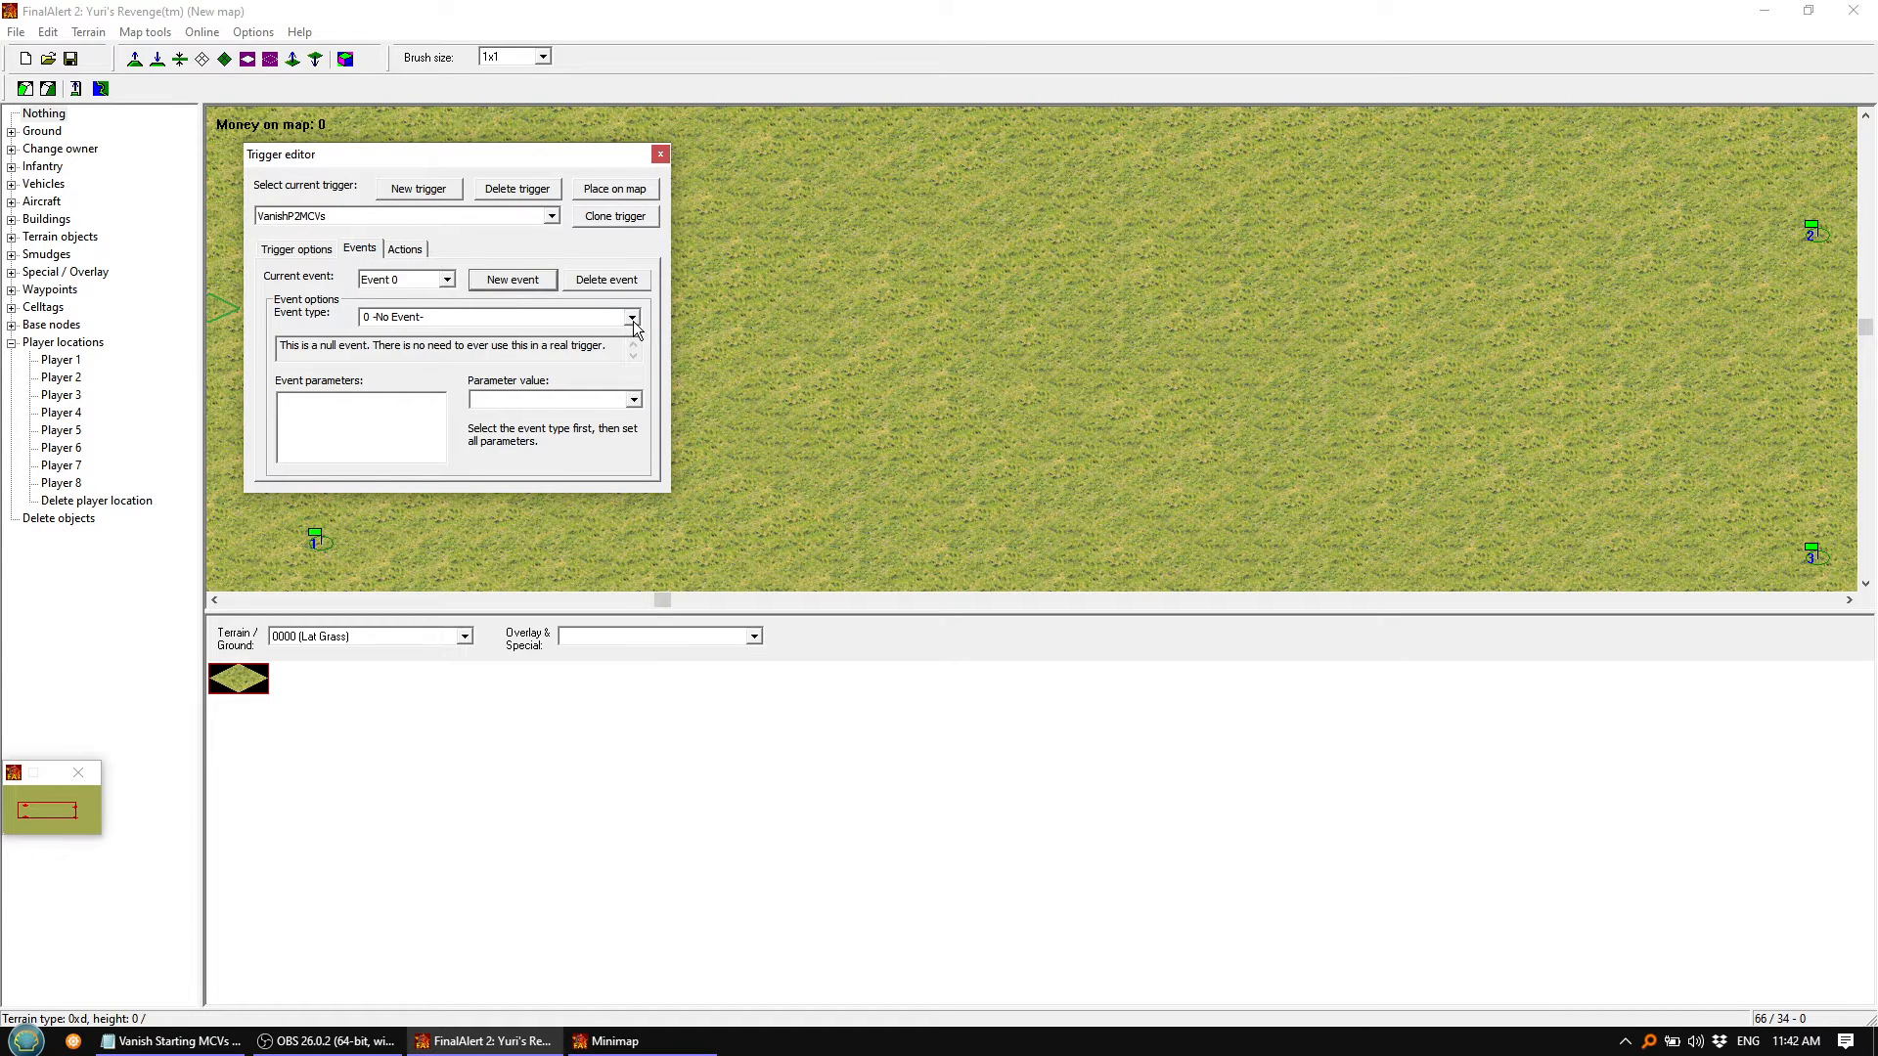
pyautogui.click(631, 317)
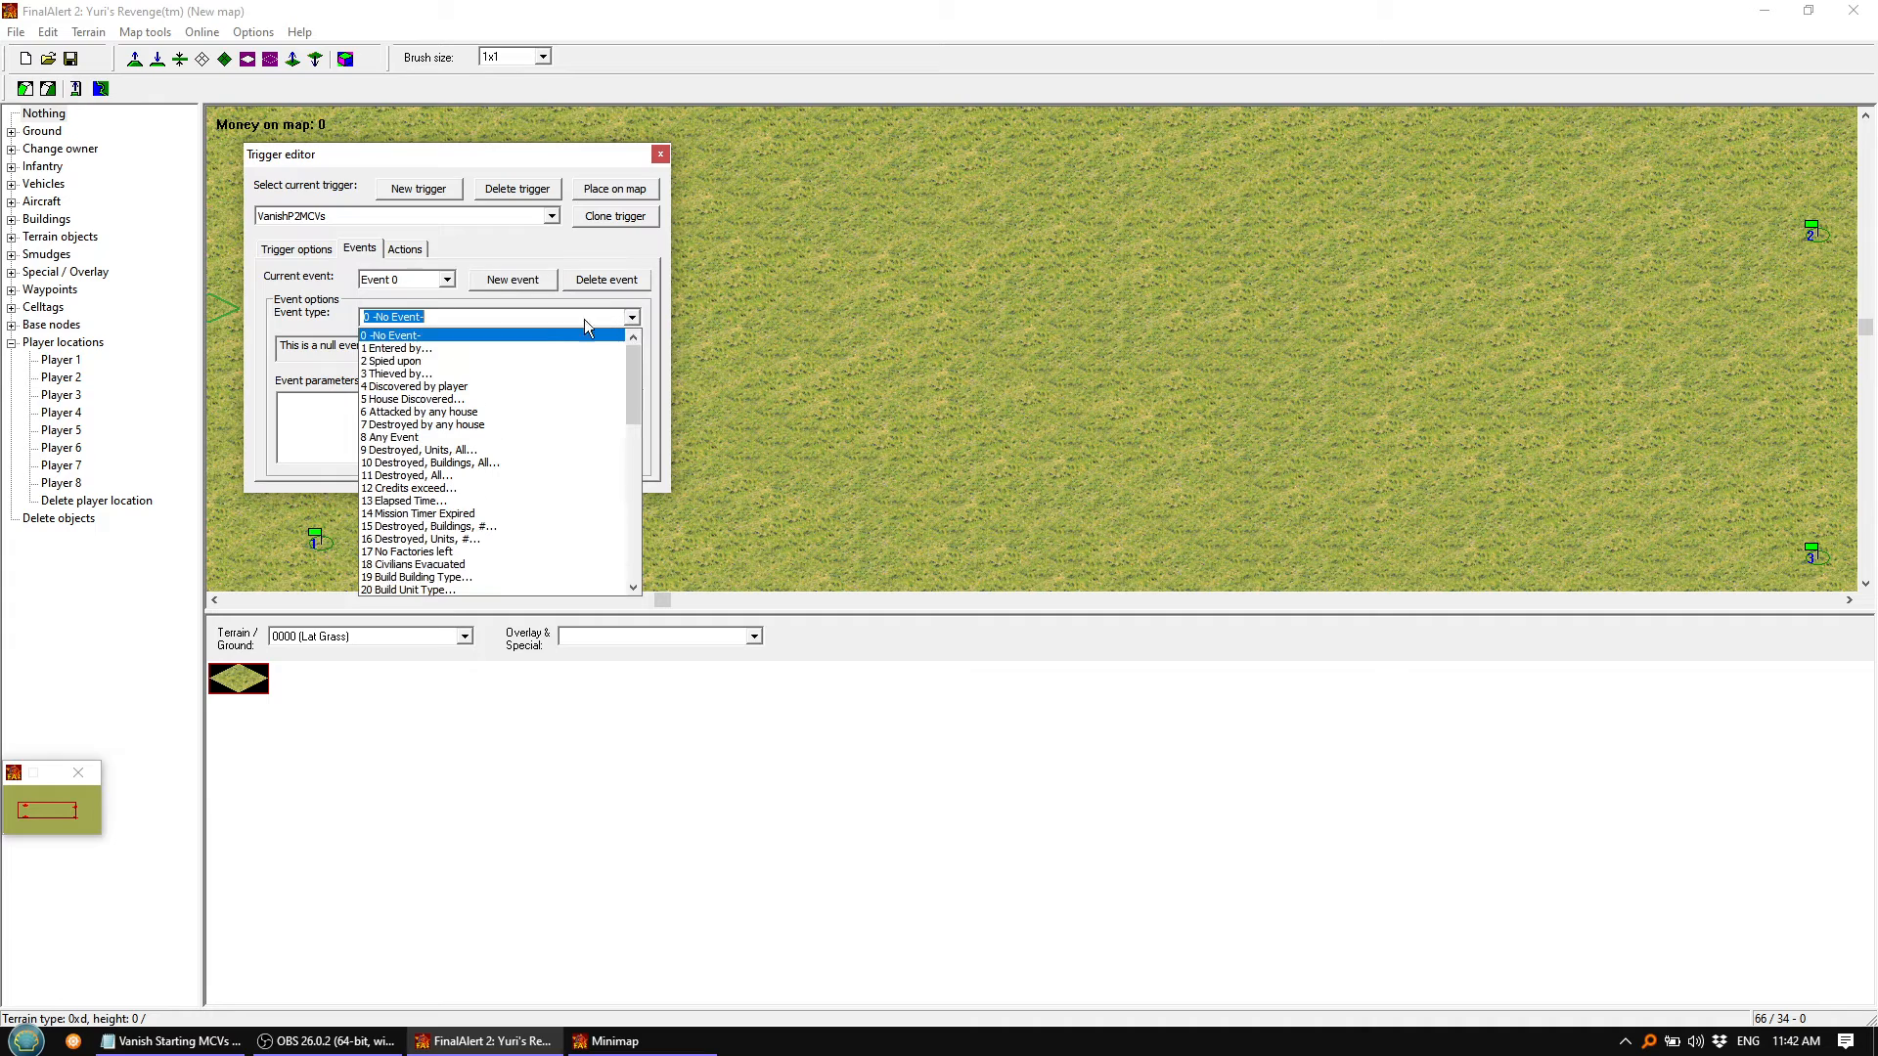
pyautogui.click(415, 436)
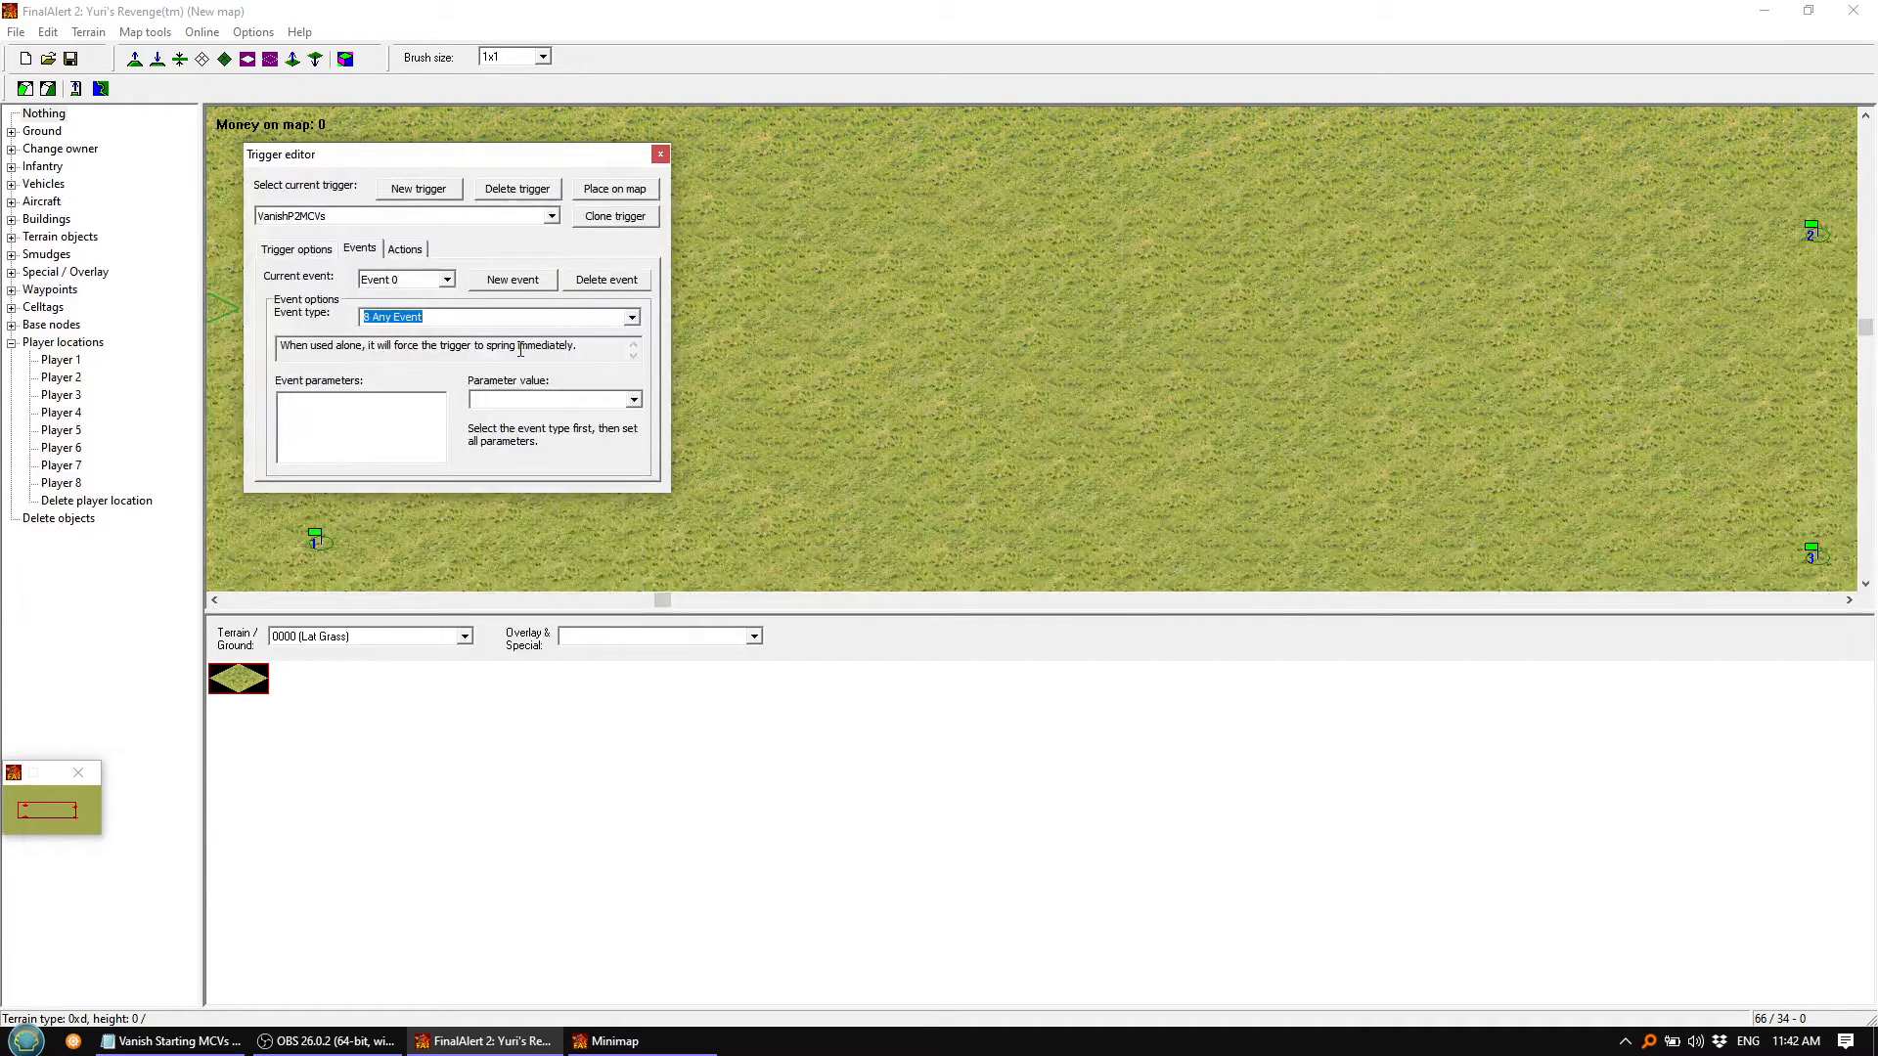
# Add three new actions to the VanishP2MCVs trigger
pyautogui.click(408, 249)
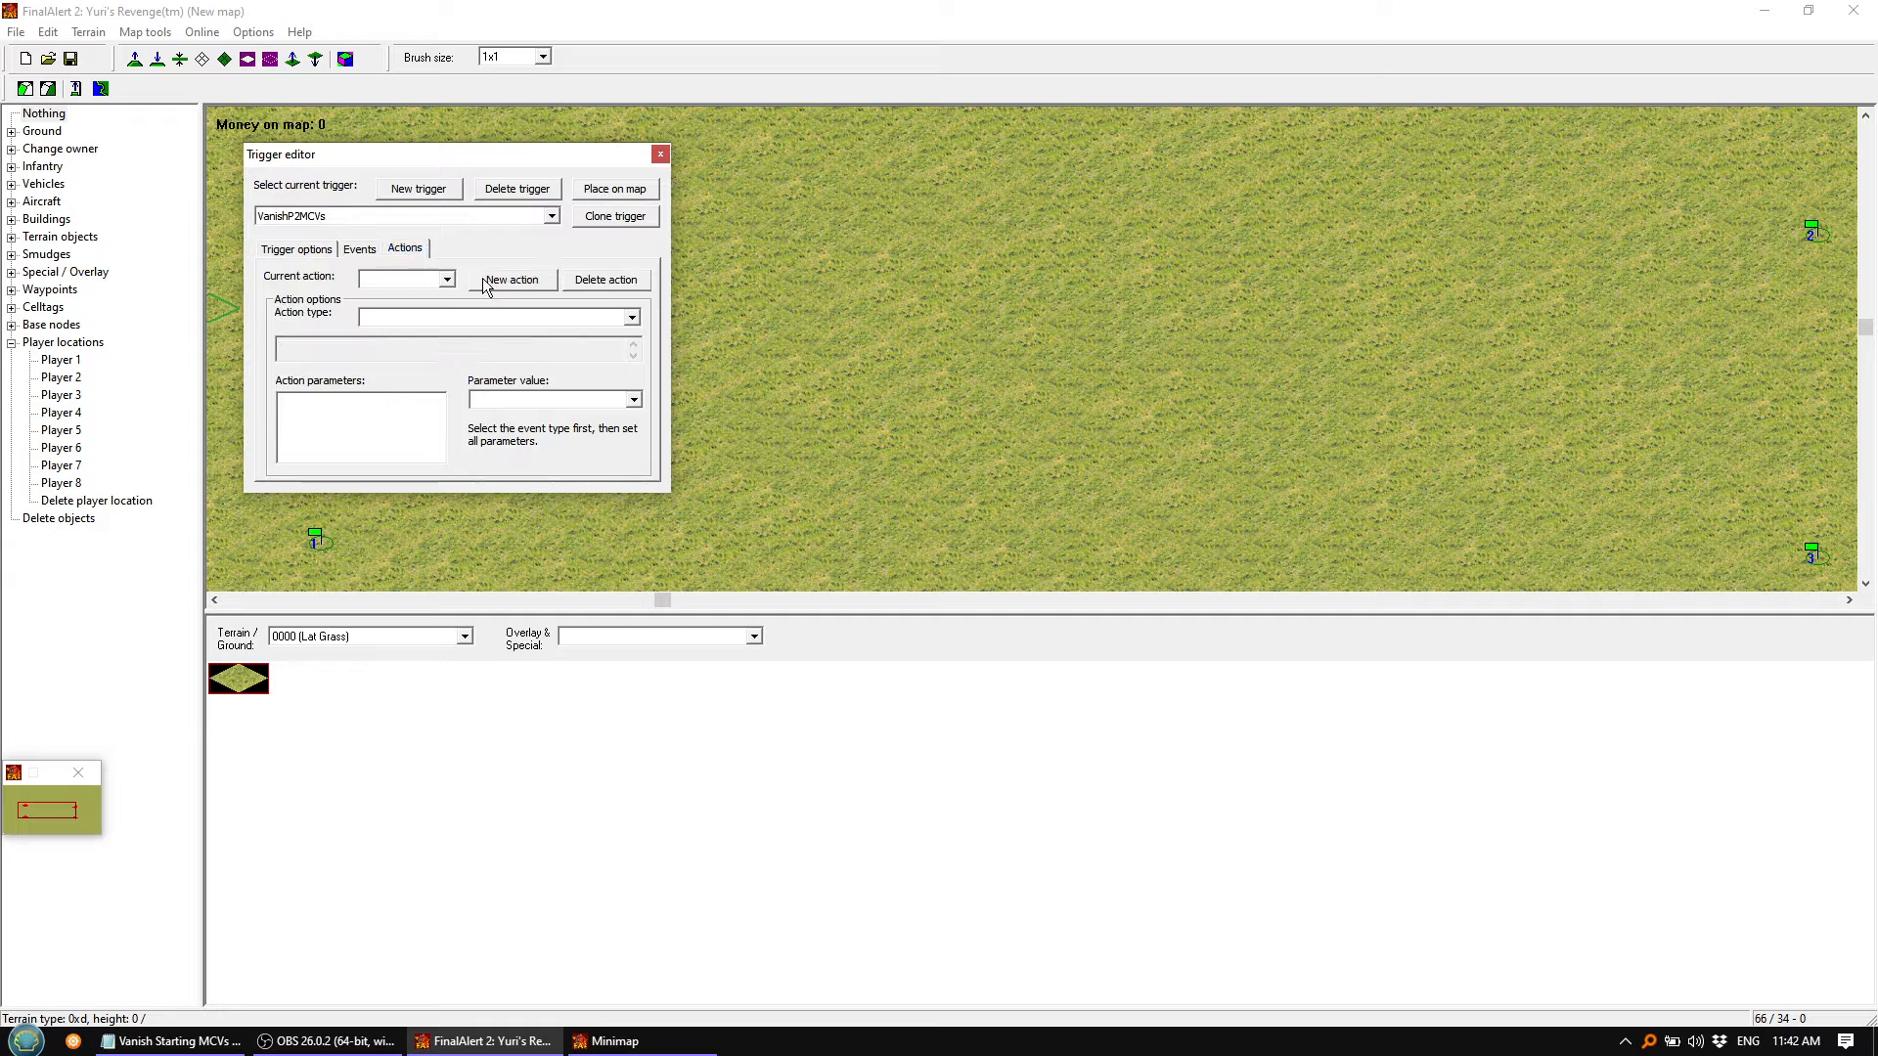
pyautogui.click(495, 282)
pyautogui.click(495, 280)
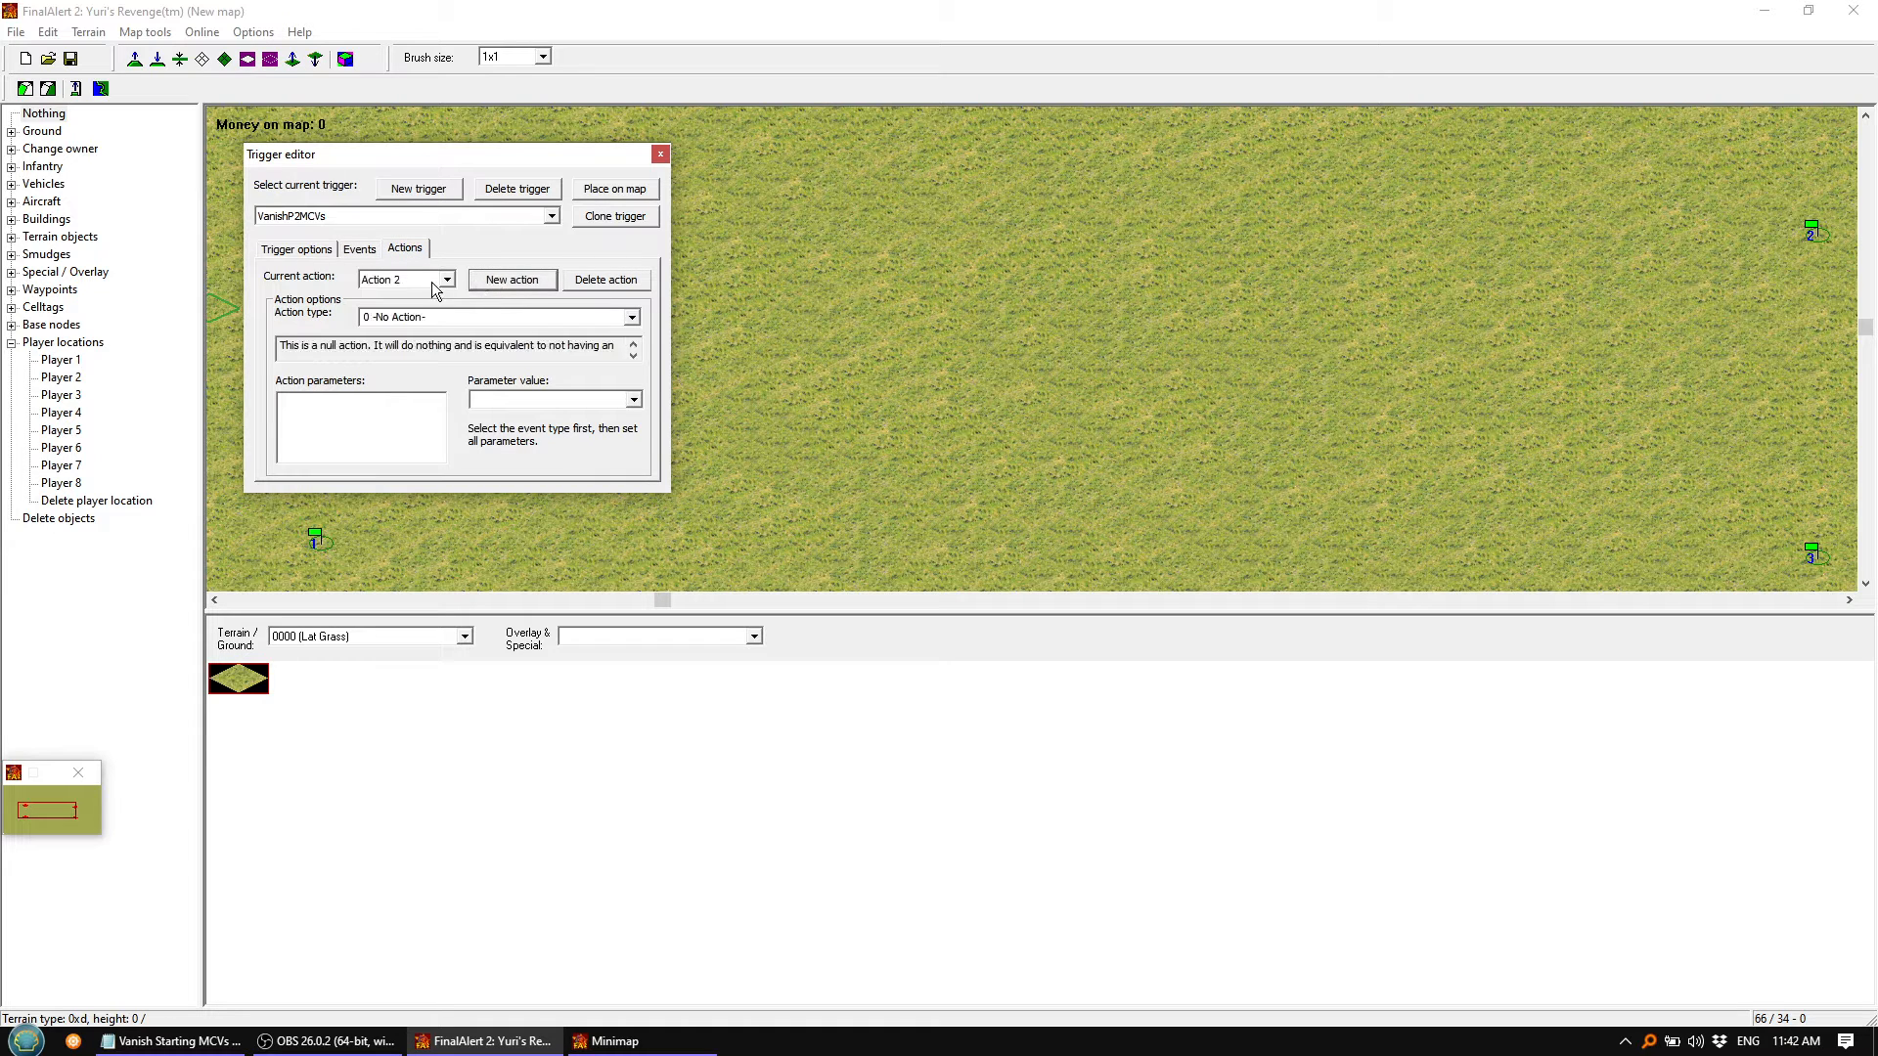
# Set Action 0 of VanishP2MCVs to 4 Create Team with team type 01000007 P2aMCV
pyautogui.click(435, 280)
pyautogui.click(632, 318)
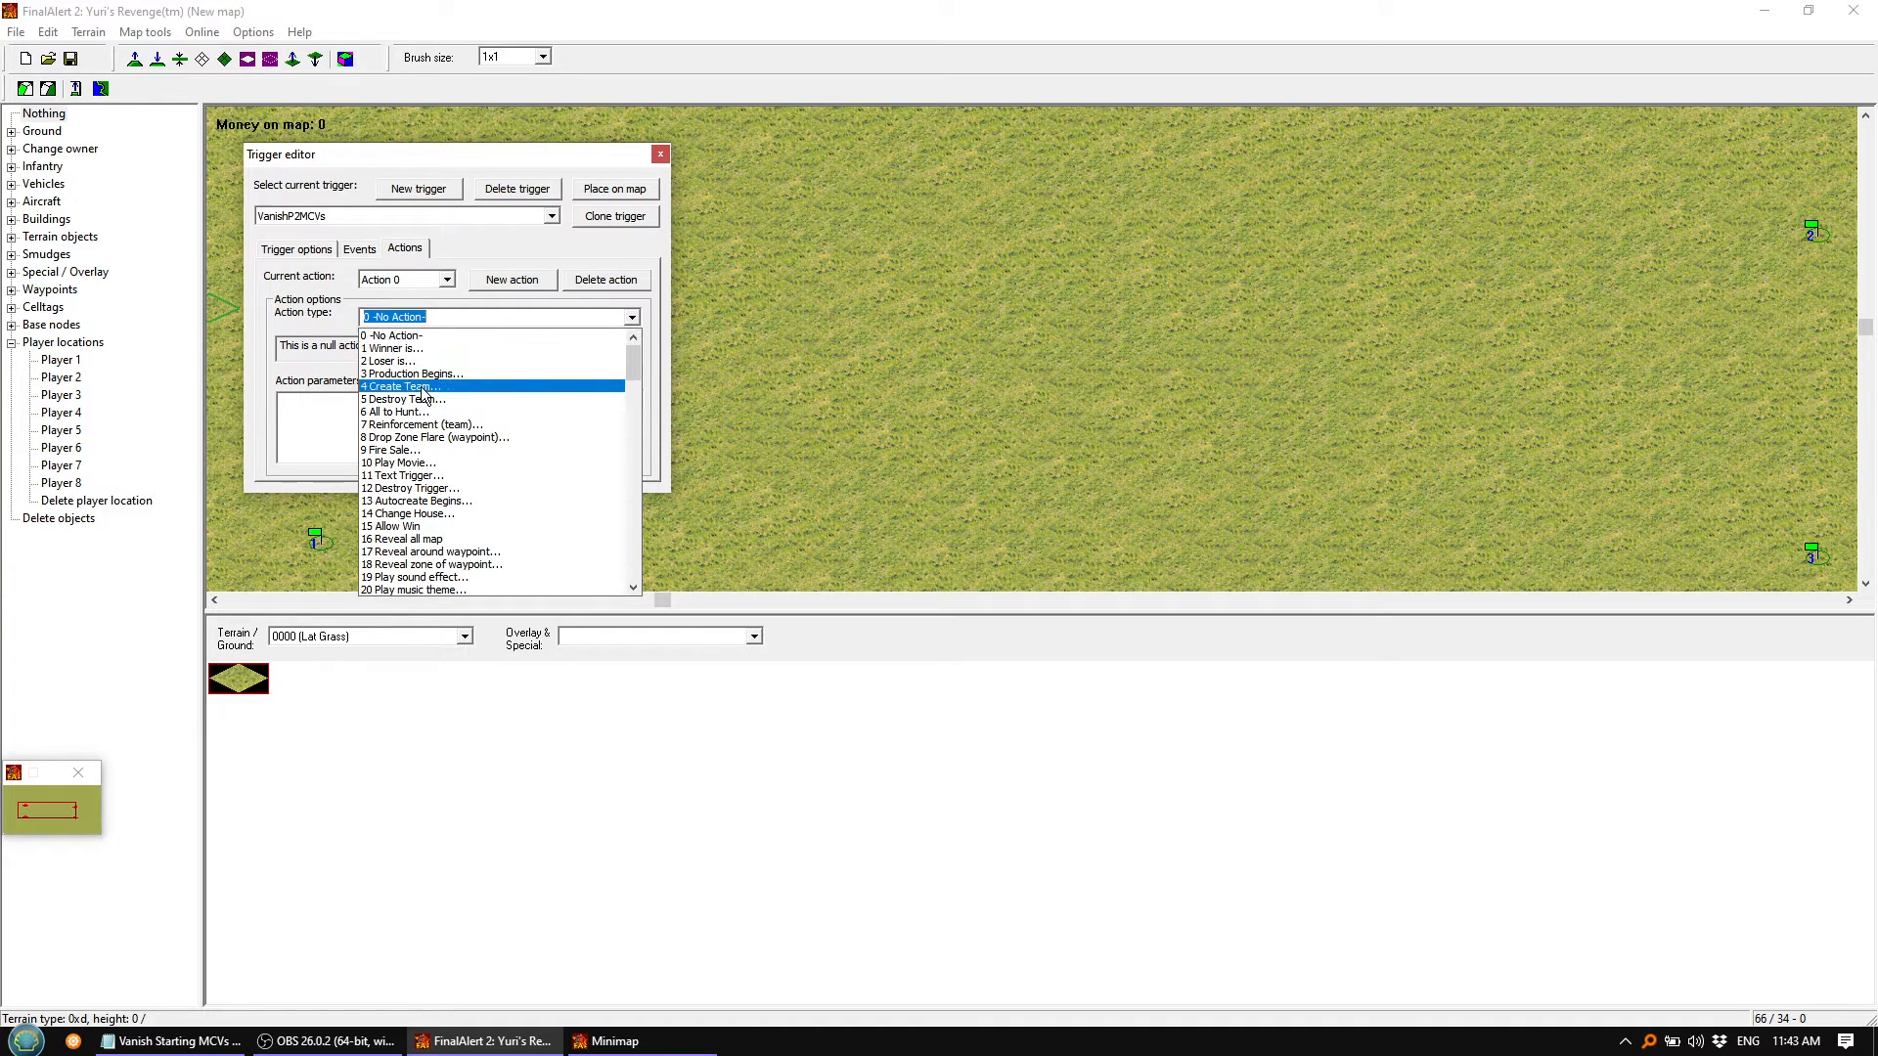
pyautogui.click(586, 386)
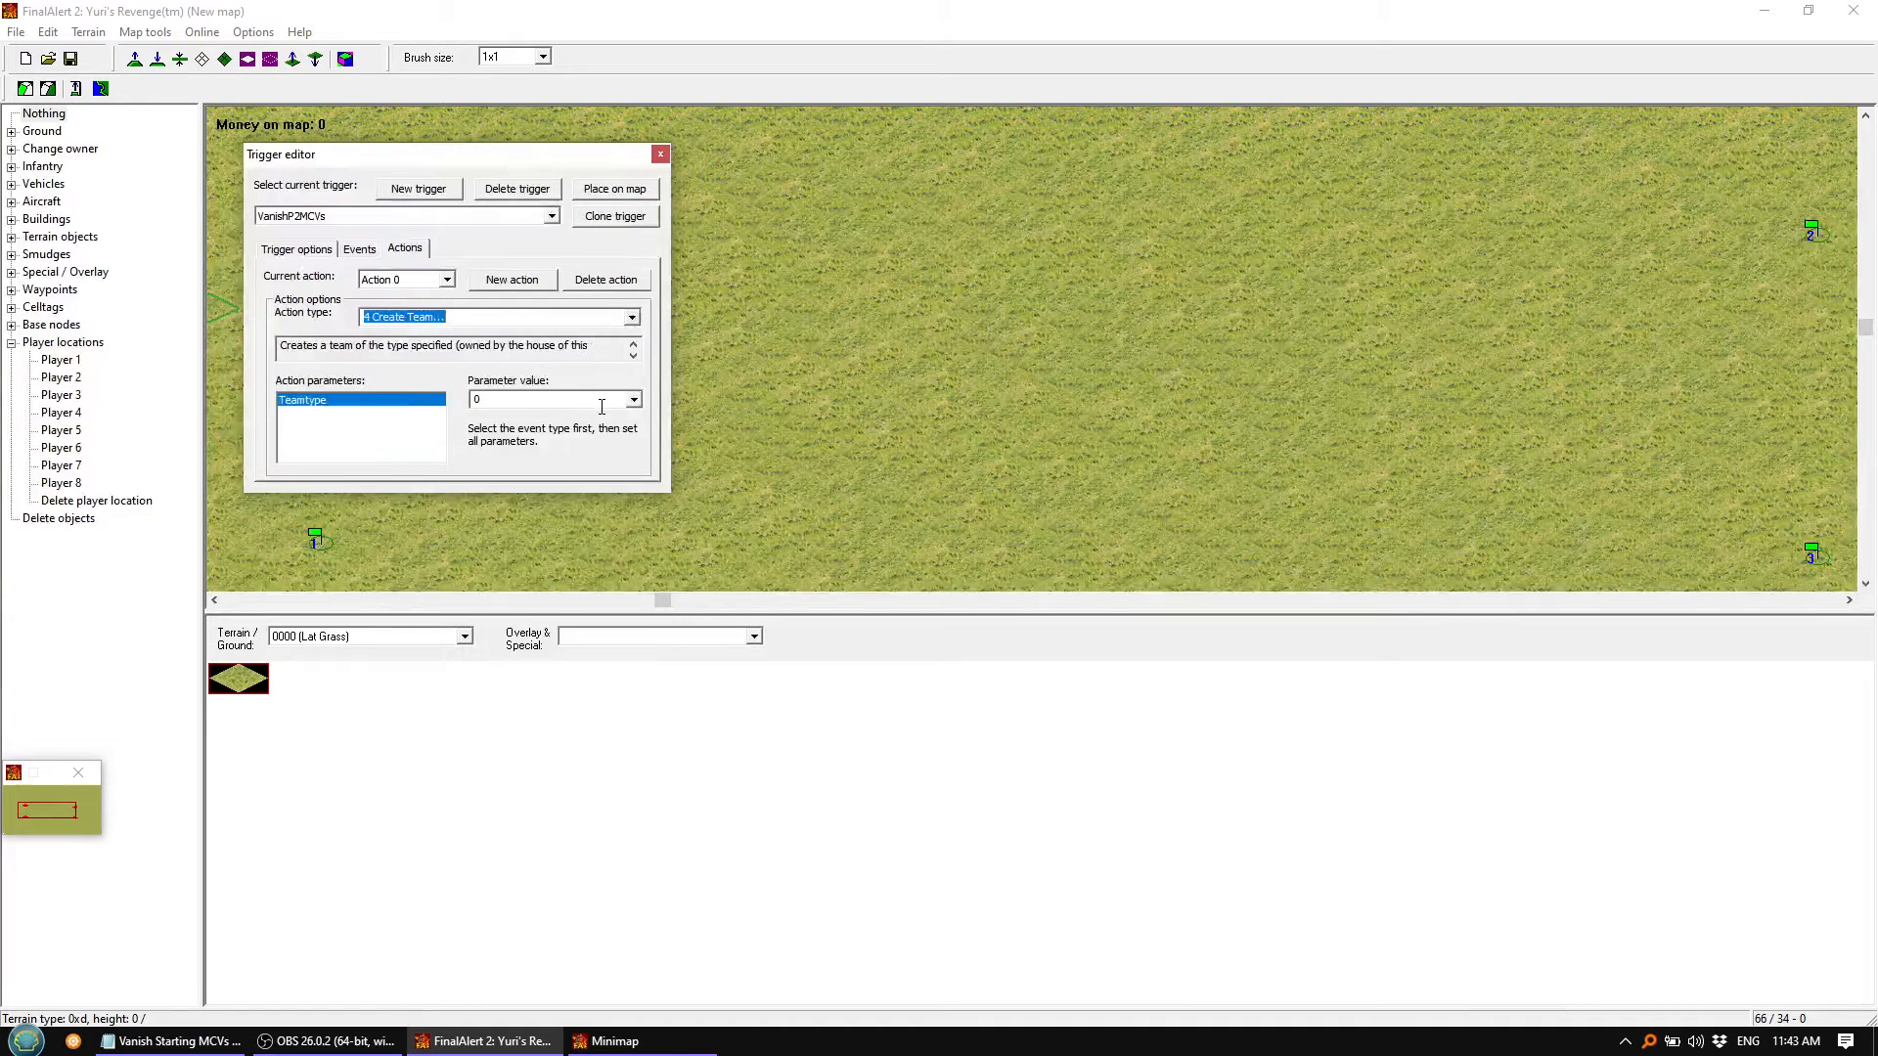
pyautogui.click(634, 401)
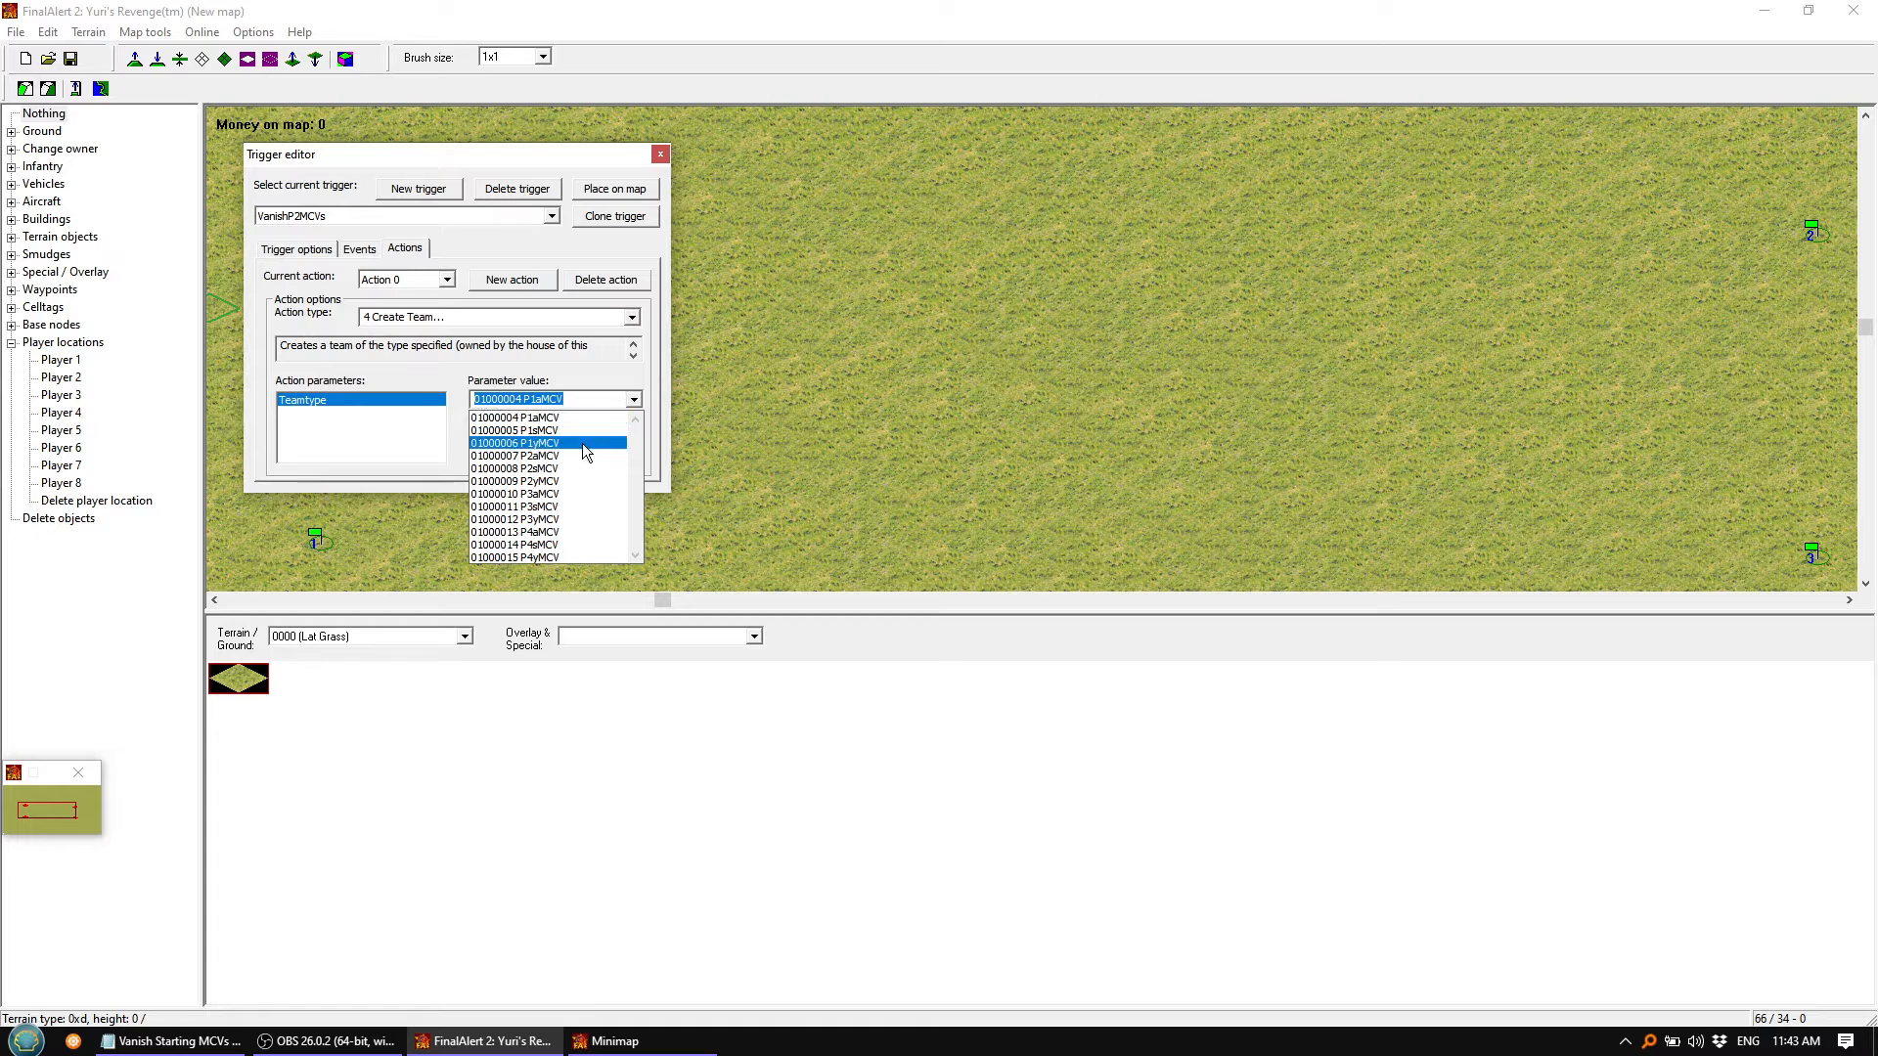
pyautogui.click(571, 456)
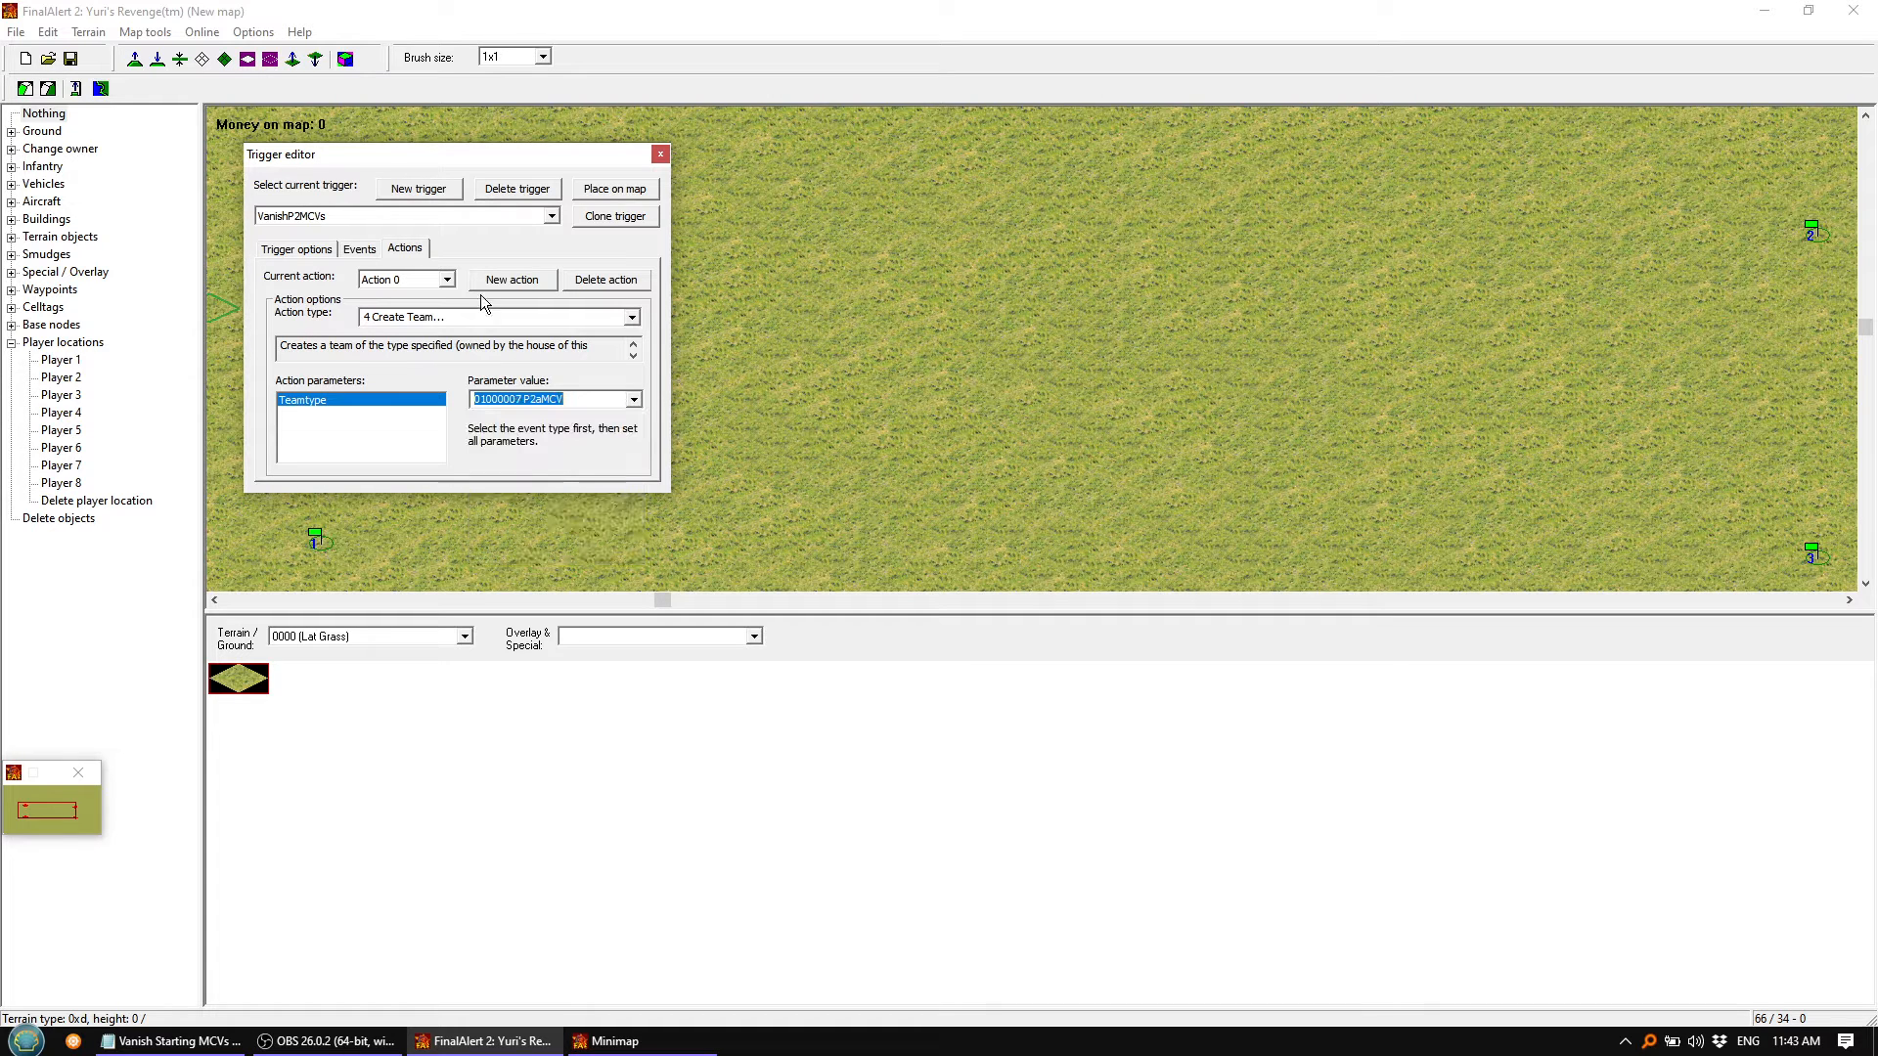
# Set Action 1 of VanishP2MCVs to 4 Create Team with team type 01000008 P2sMCV
pyautogui.click(450, 280)
pyautogui.click(422, 305)
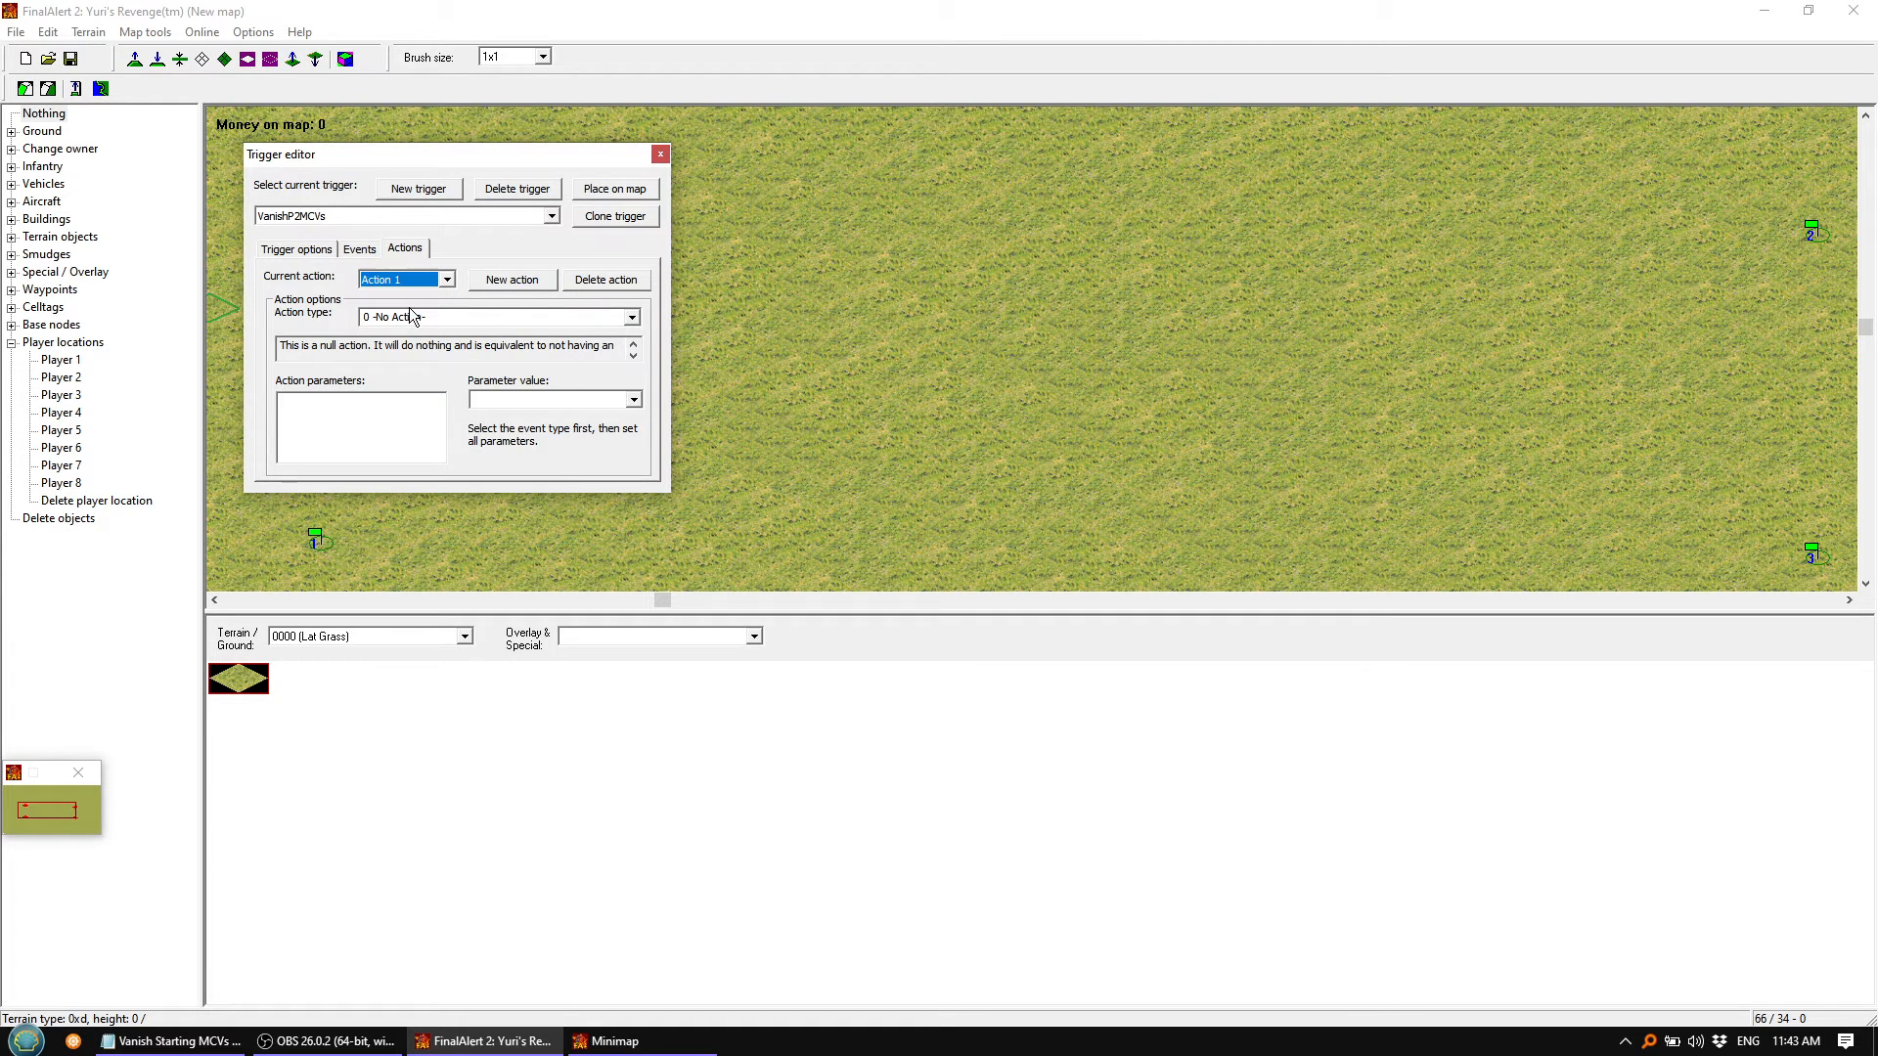
pyautogui.click(632, 317)
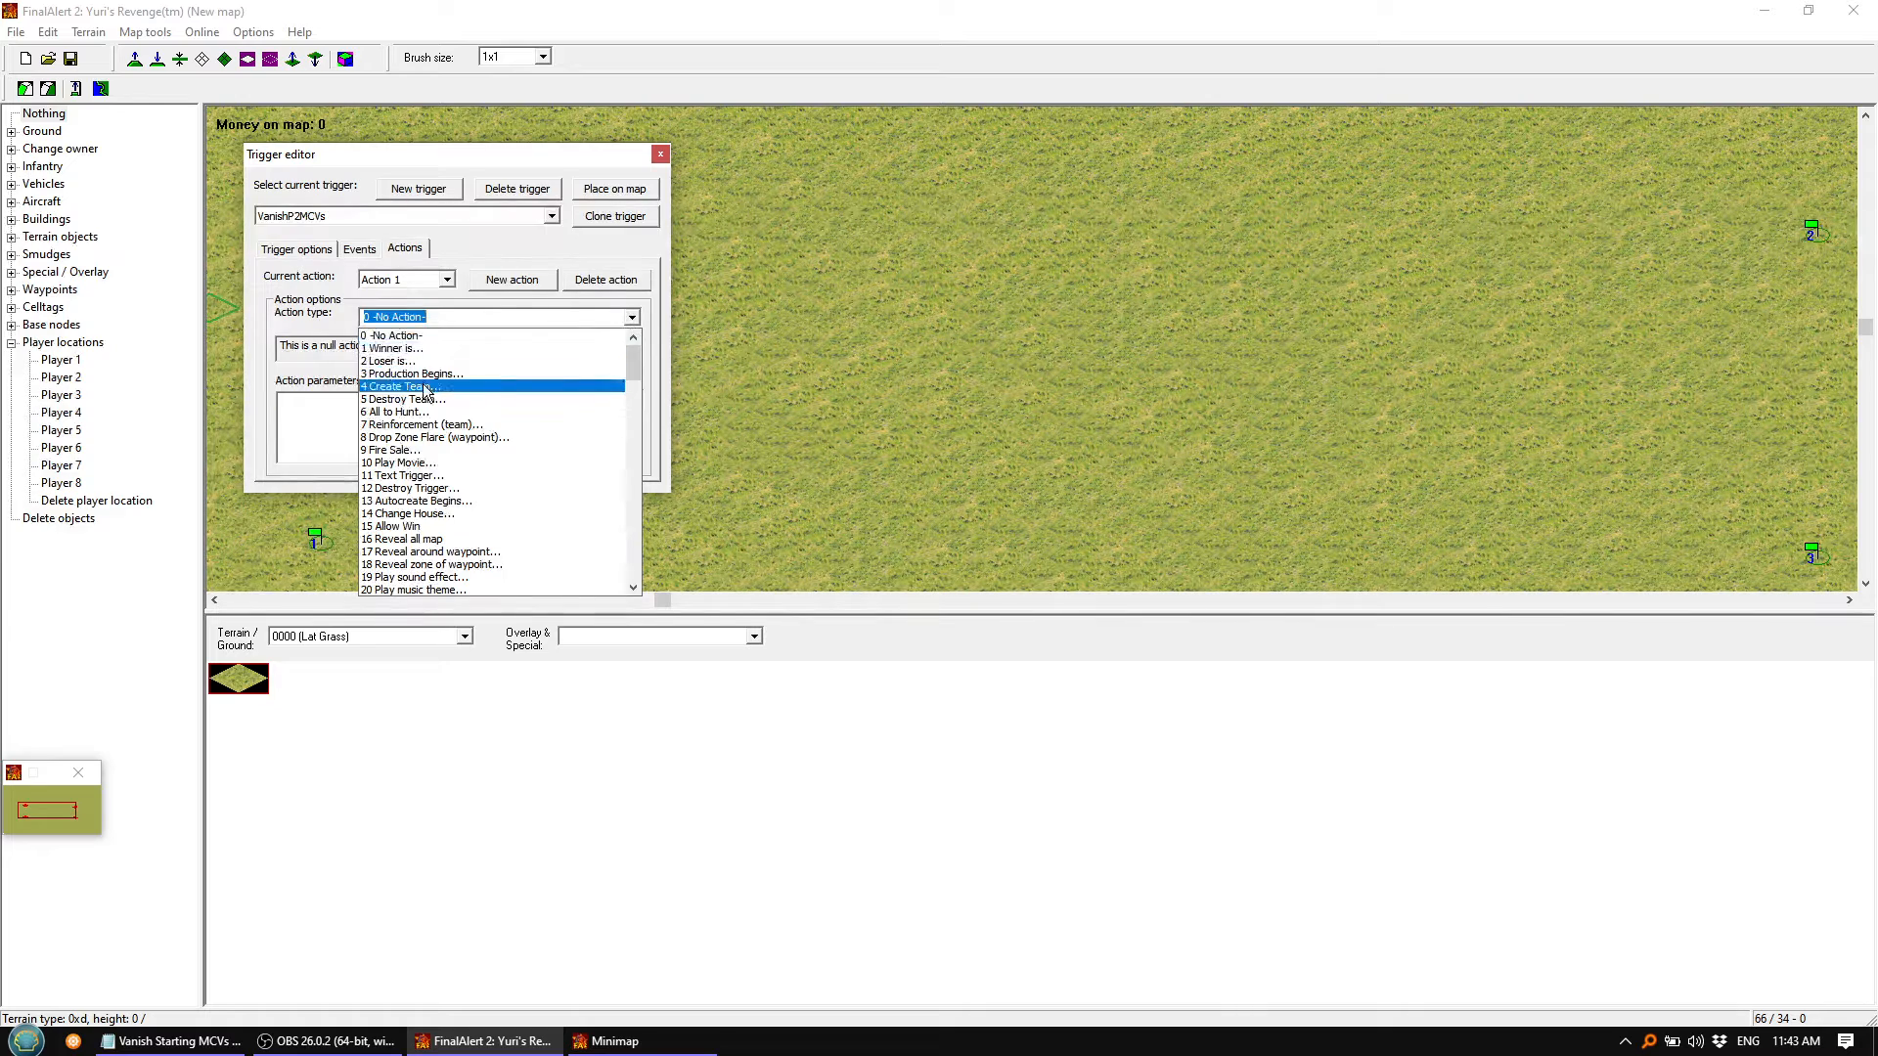
pyautogui.click(423, 384)
pyautogui.click(634, 399)
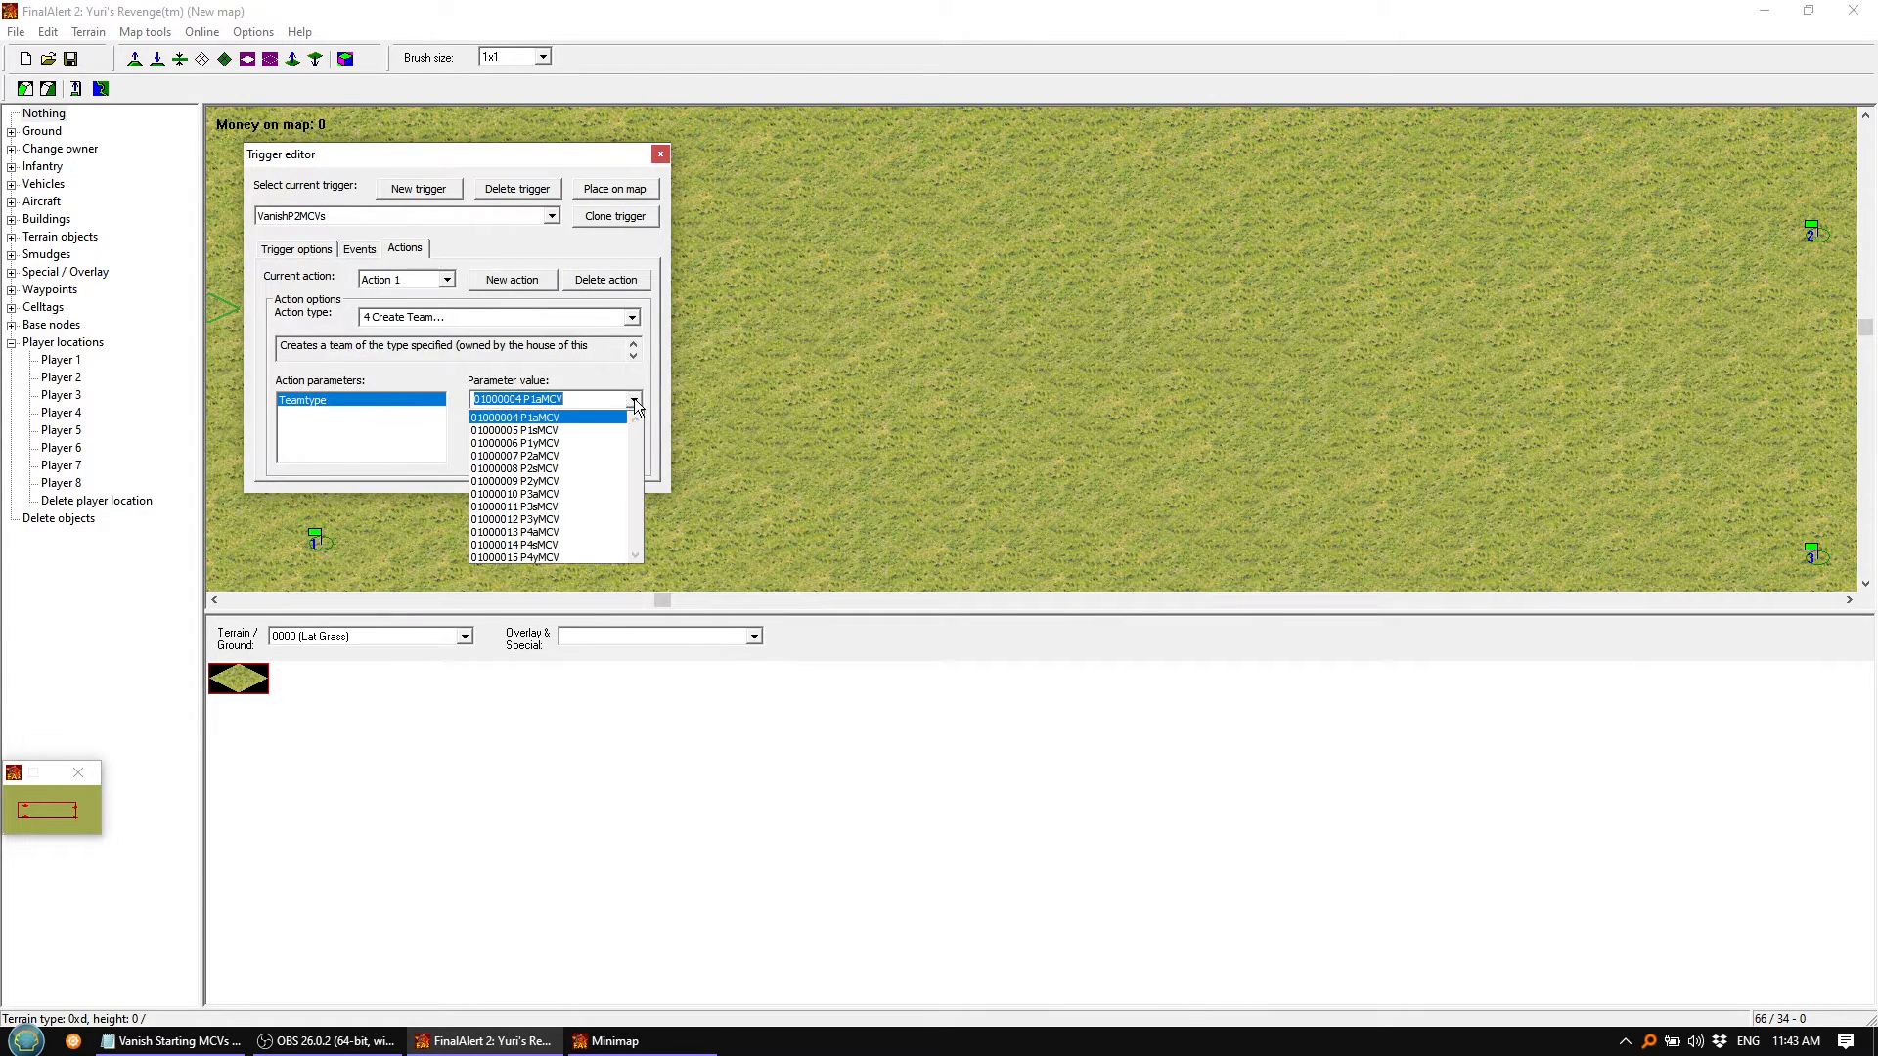
pyautogui.click(566, 467)
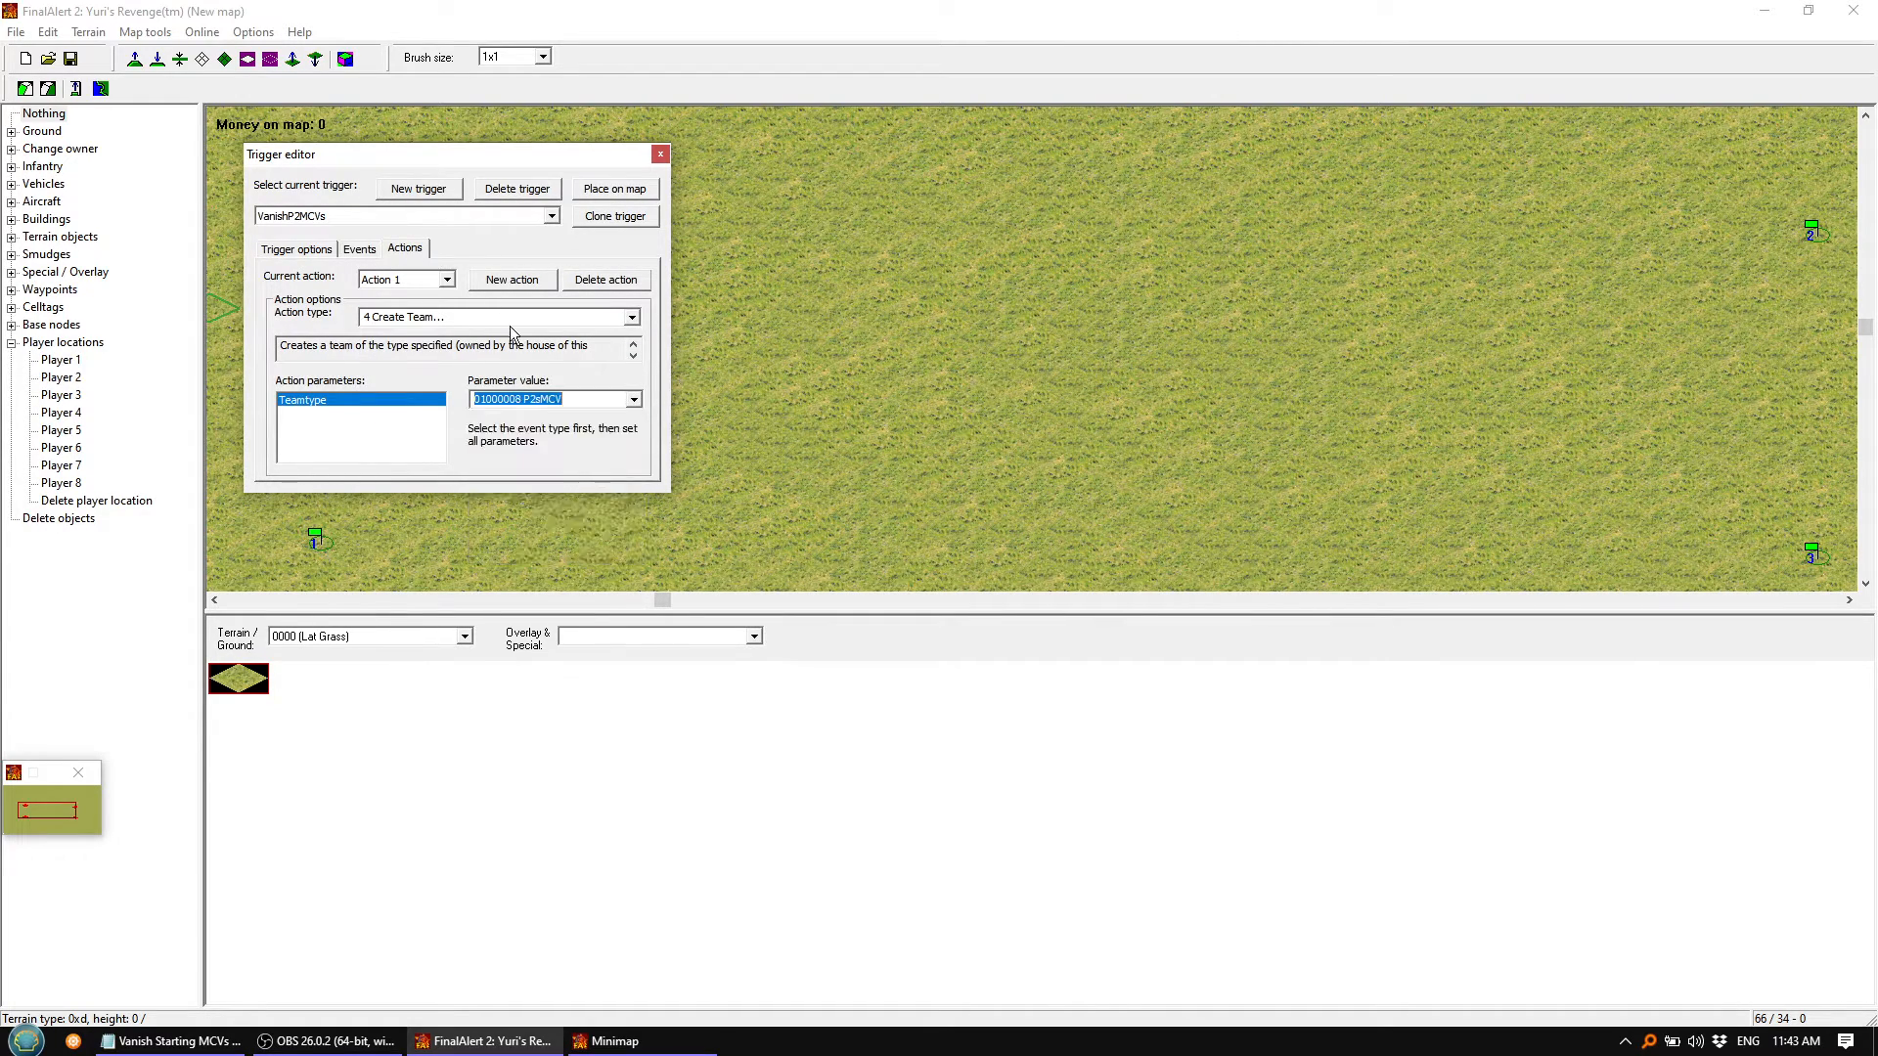
# Set Action 2 of VanishP2MCVs to 4 Create Team with team type 01000009 P2yMCV
pyautogui.click(447, 280)
pyautogui.click(417, 322)
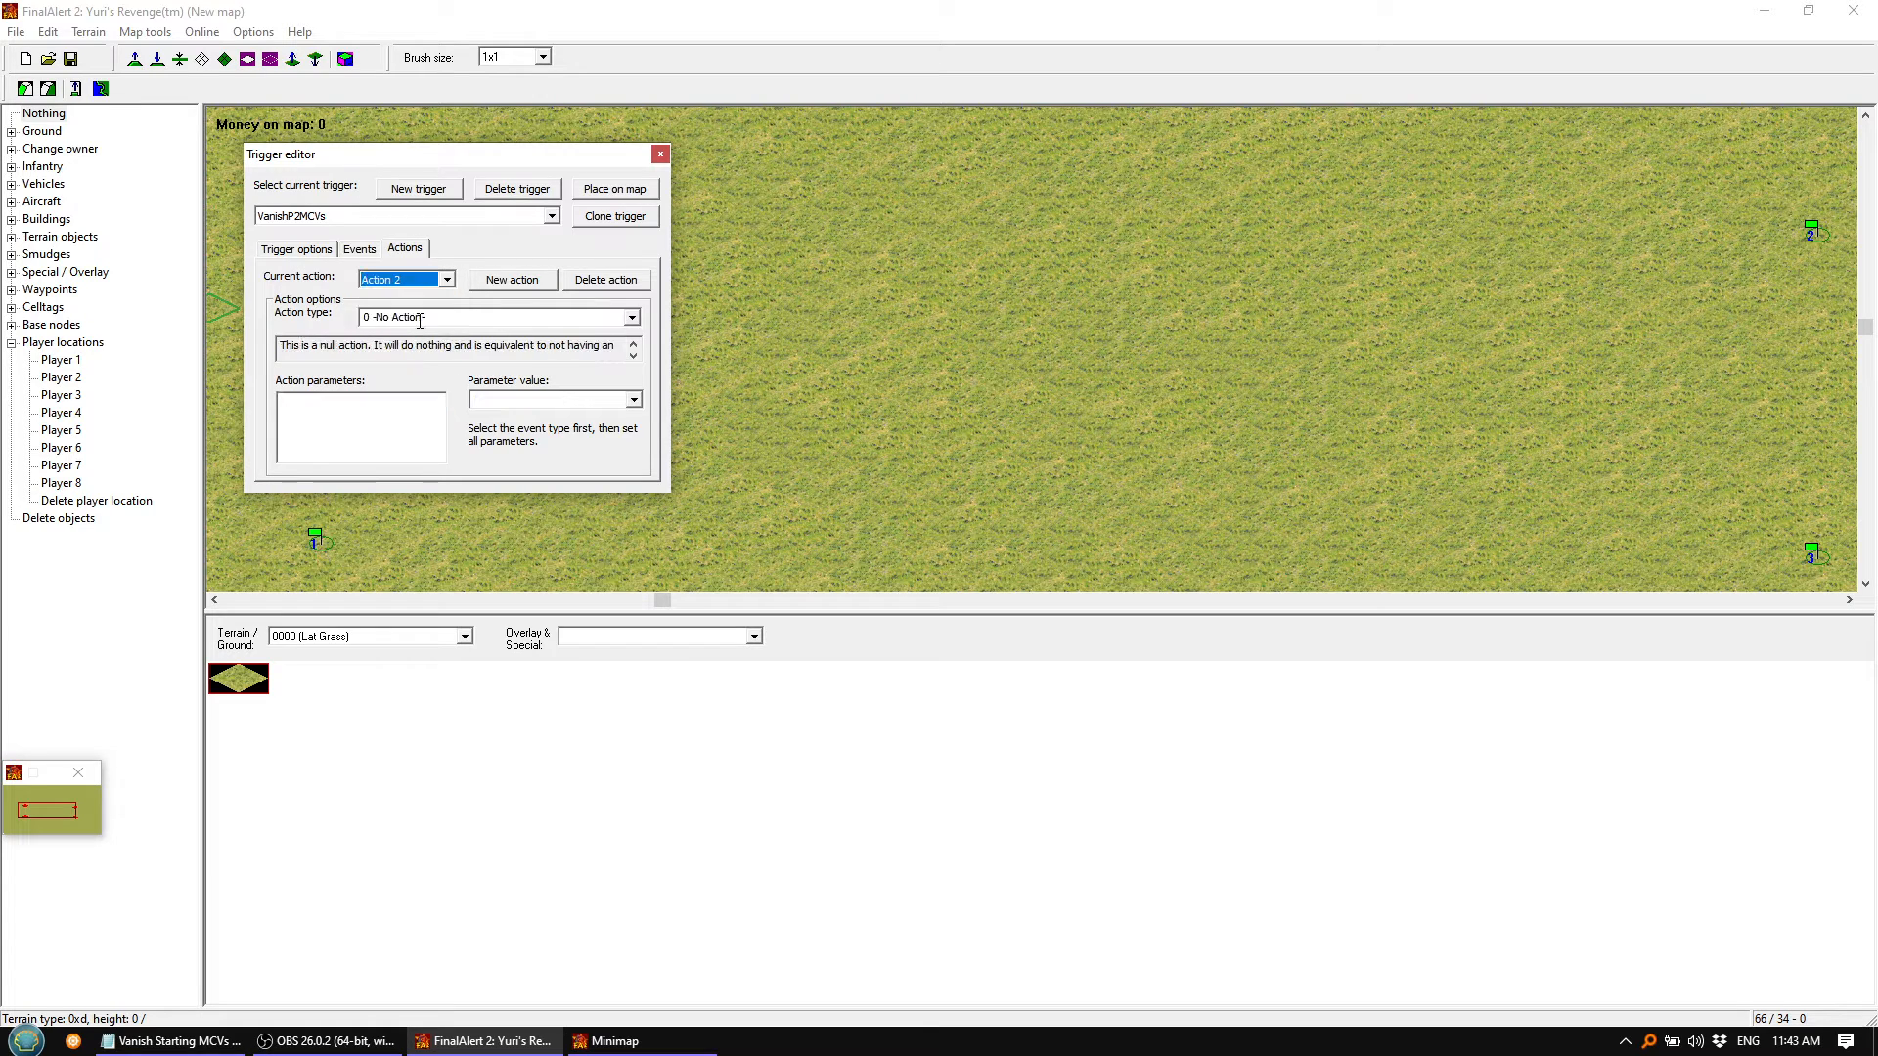
pyautogui.click(594, 321)
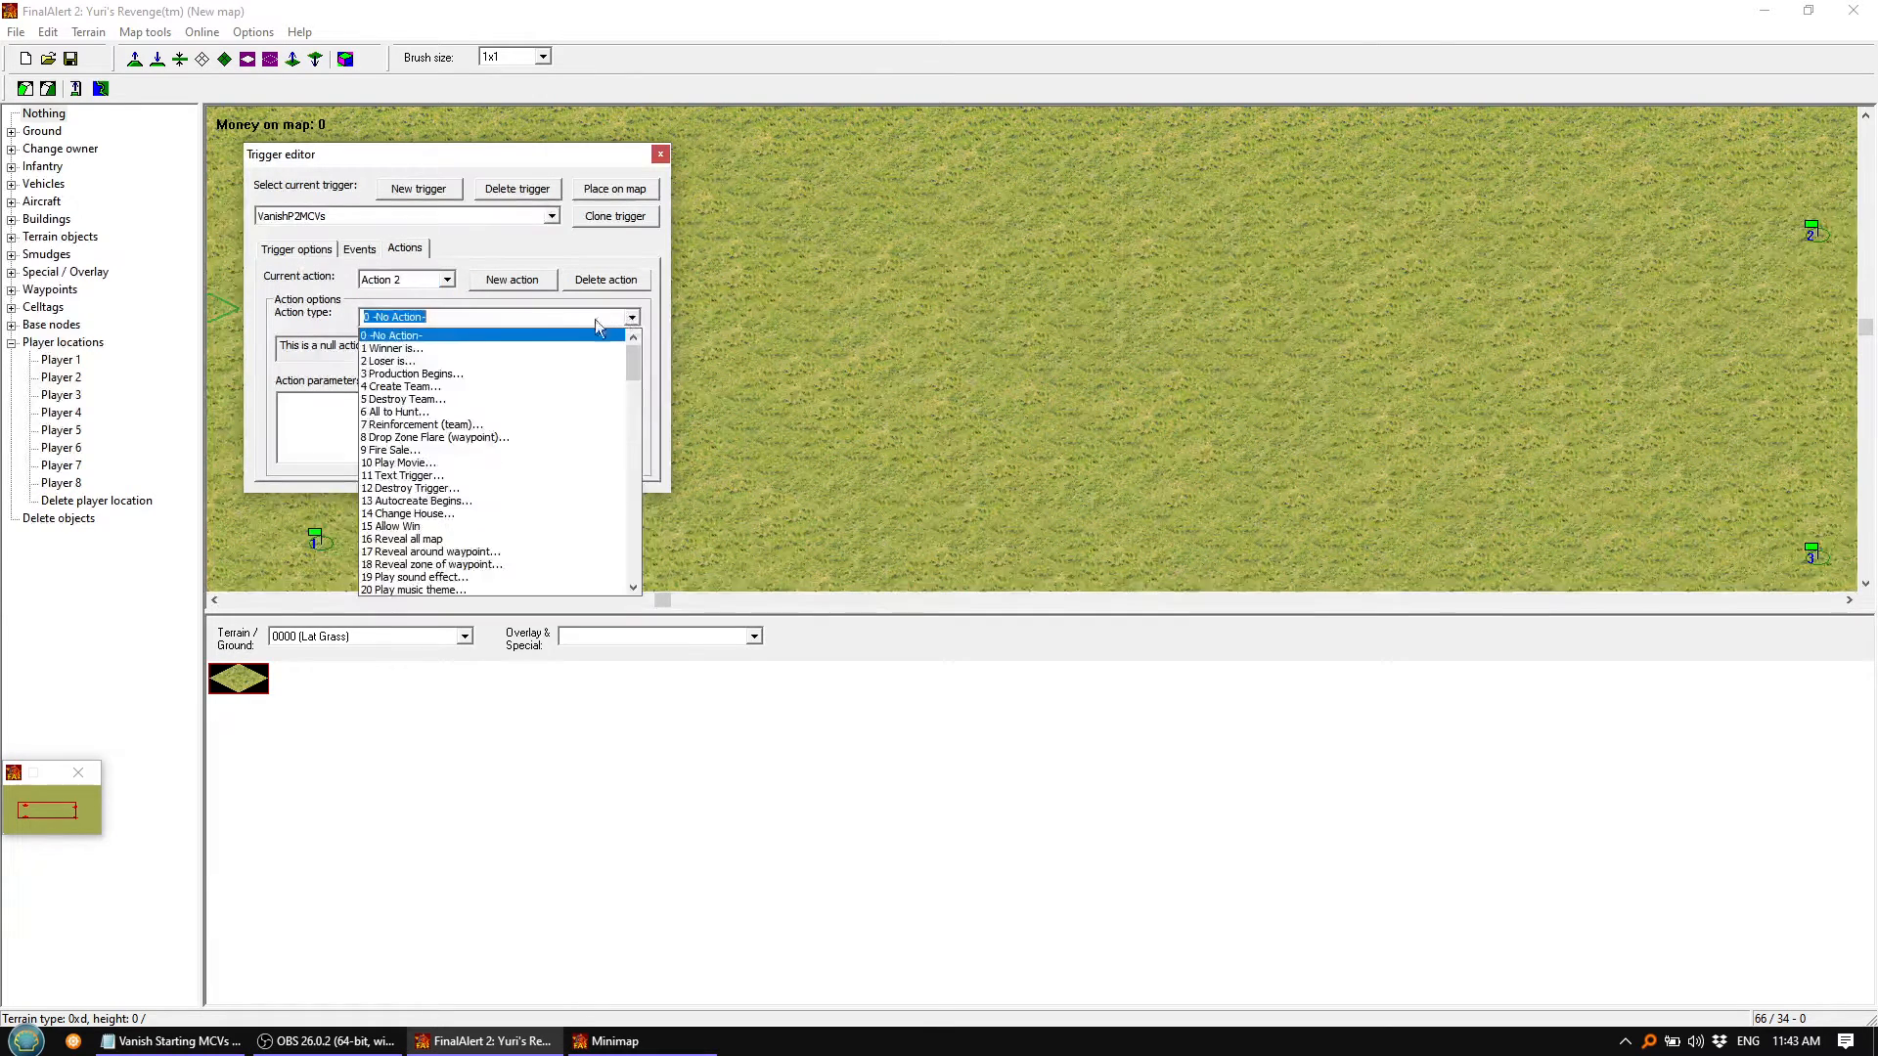
pyautogui.click(432, 386)
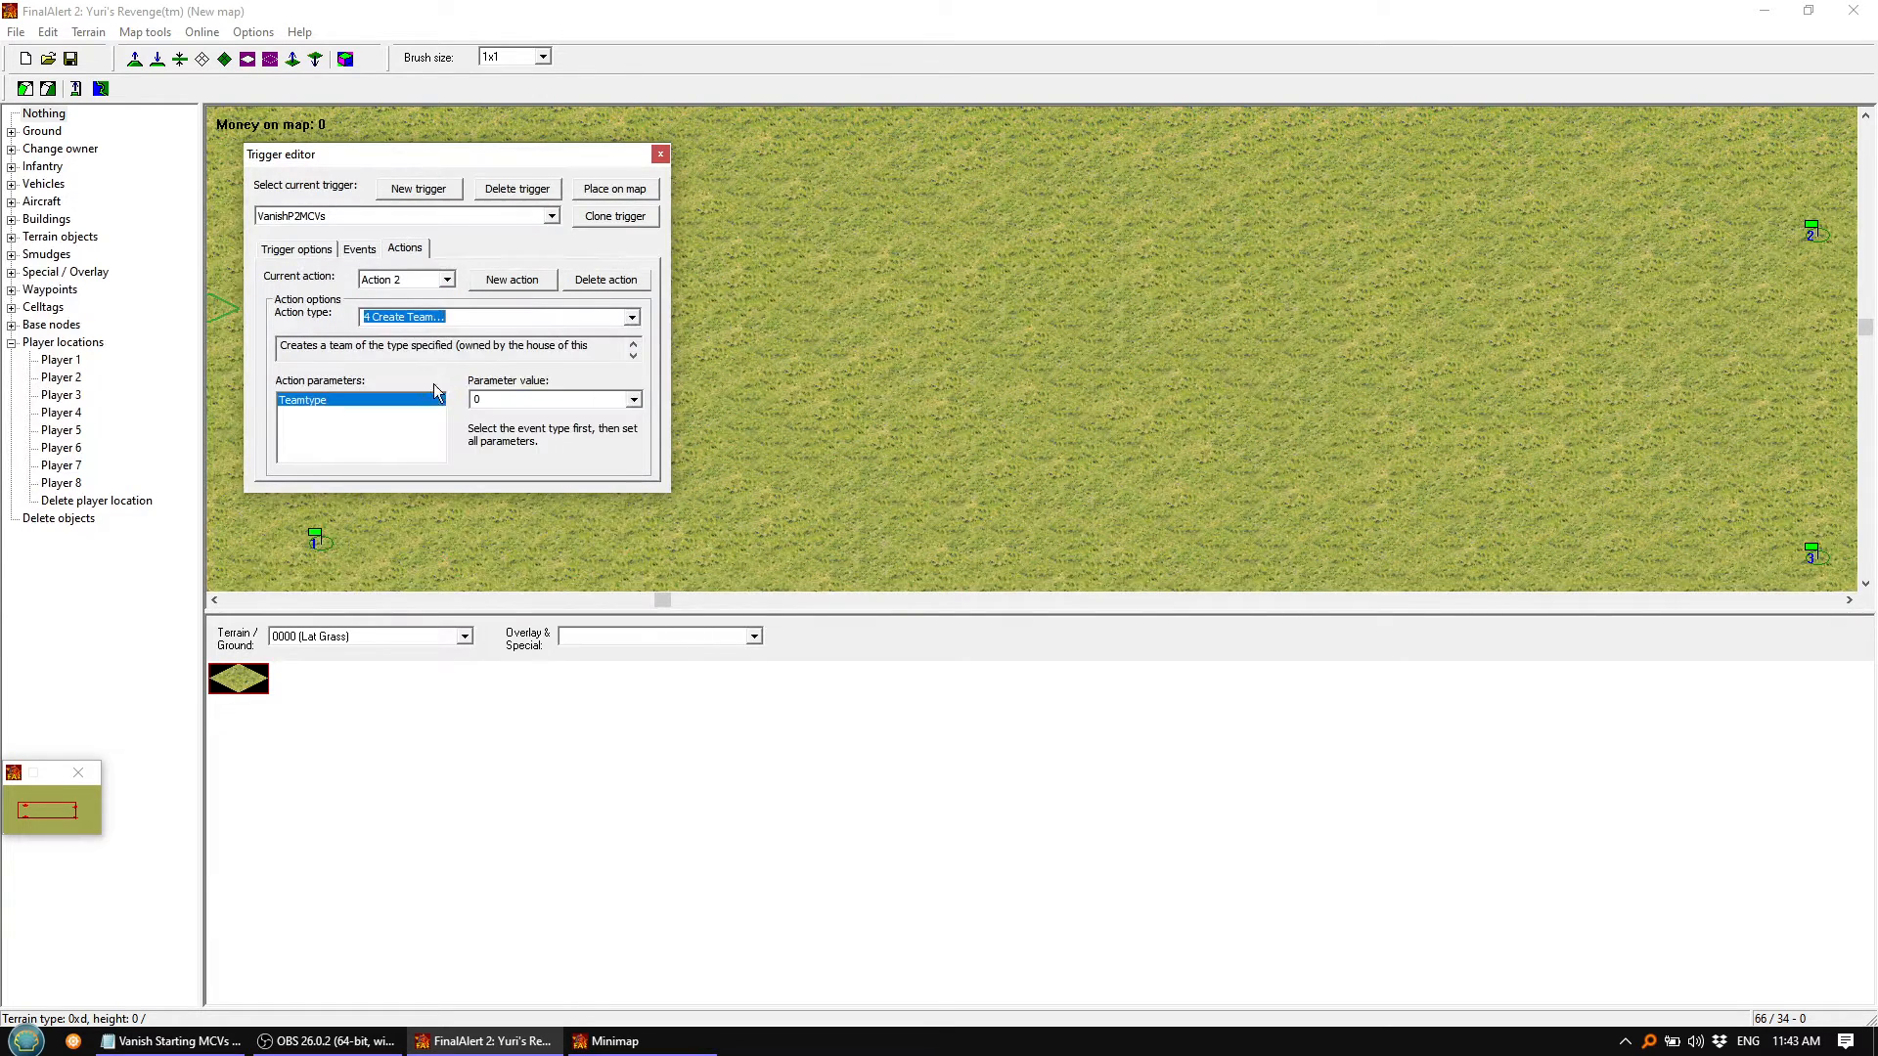
pyautogui.click(633, 401)
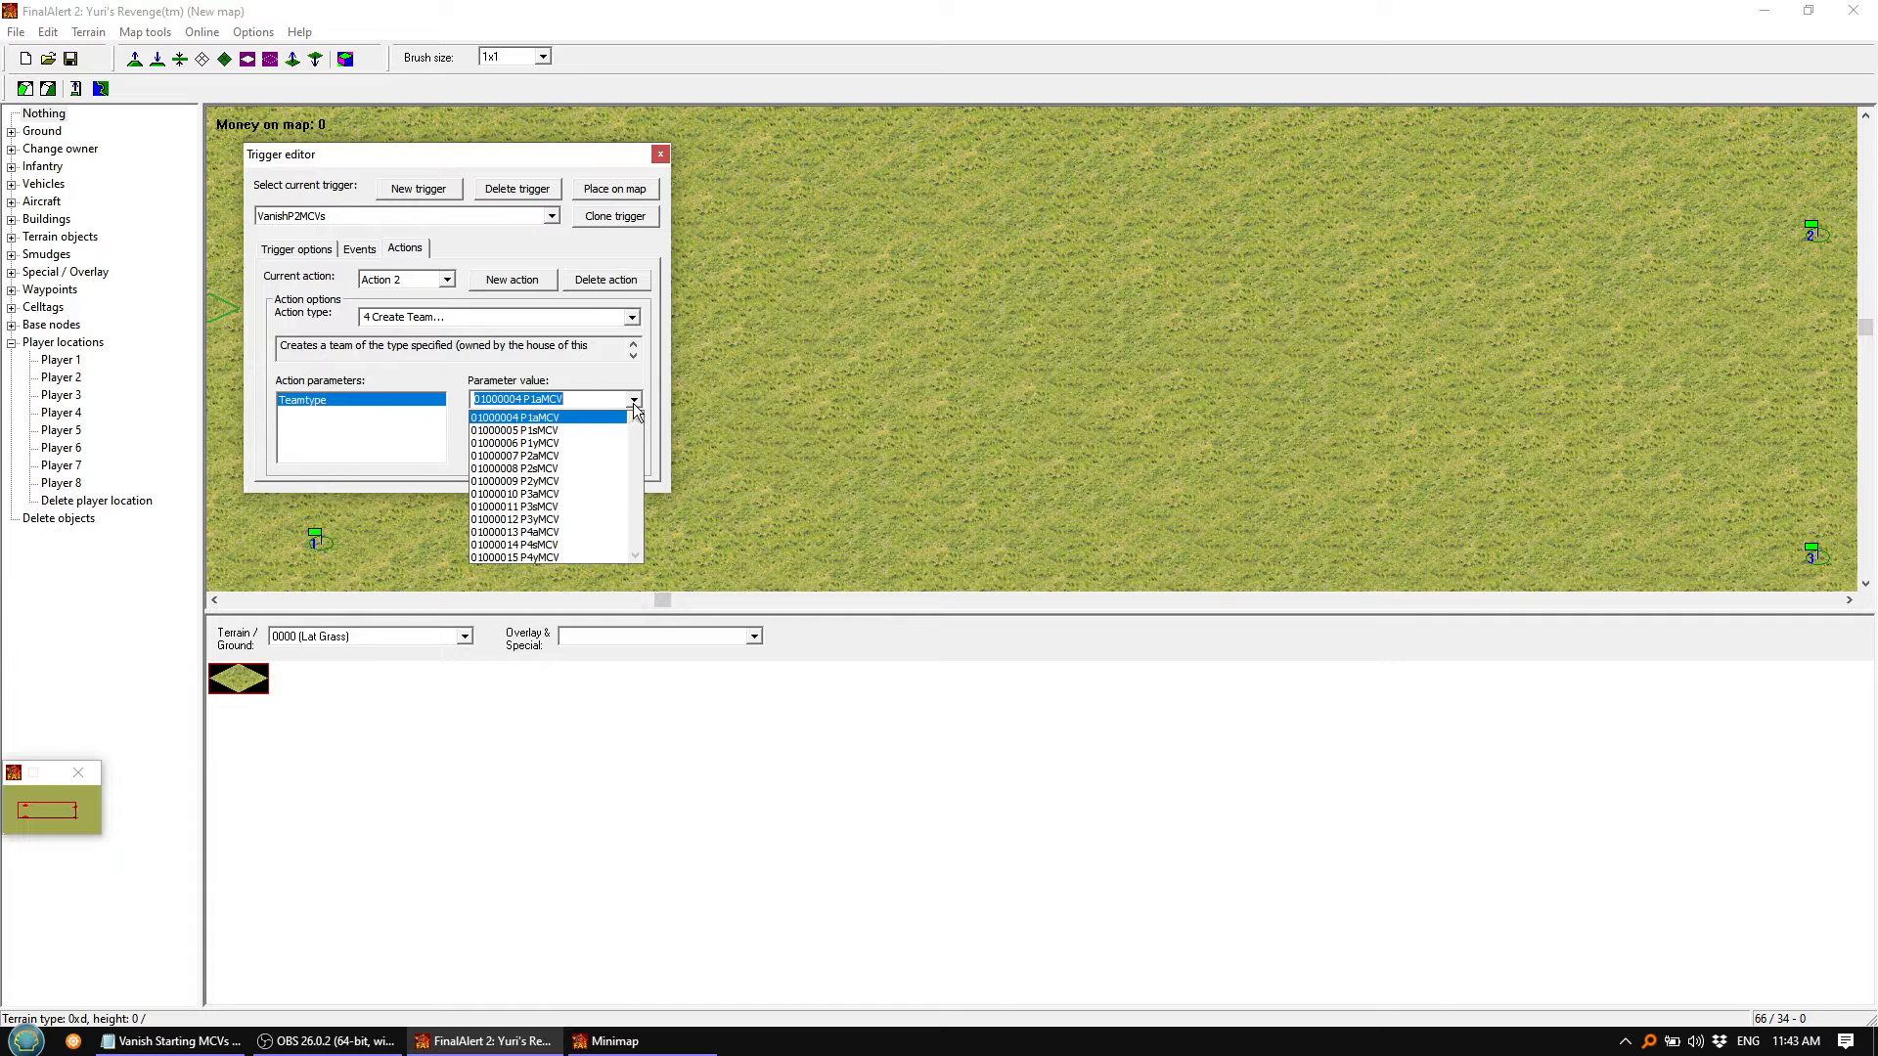
pyautogui.click(571, 481)
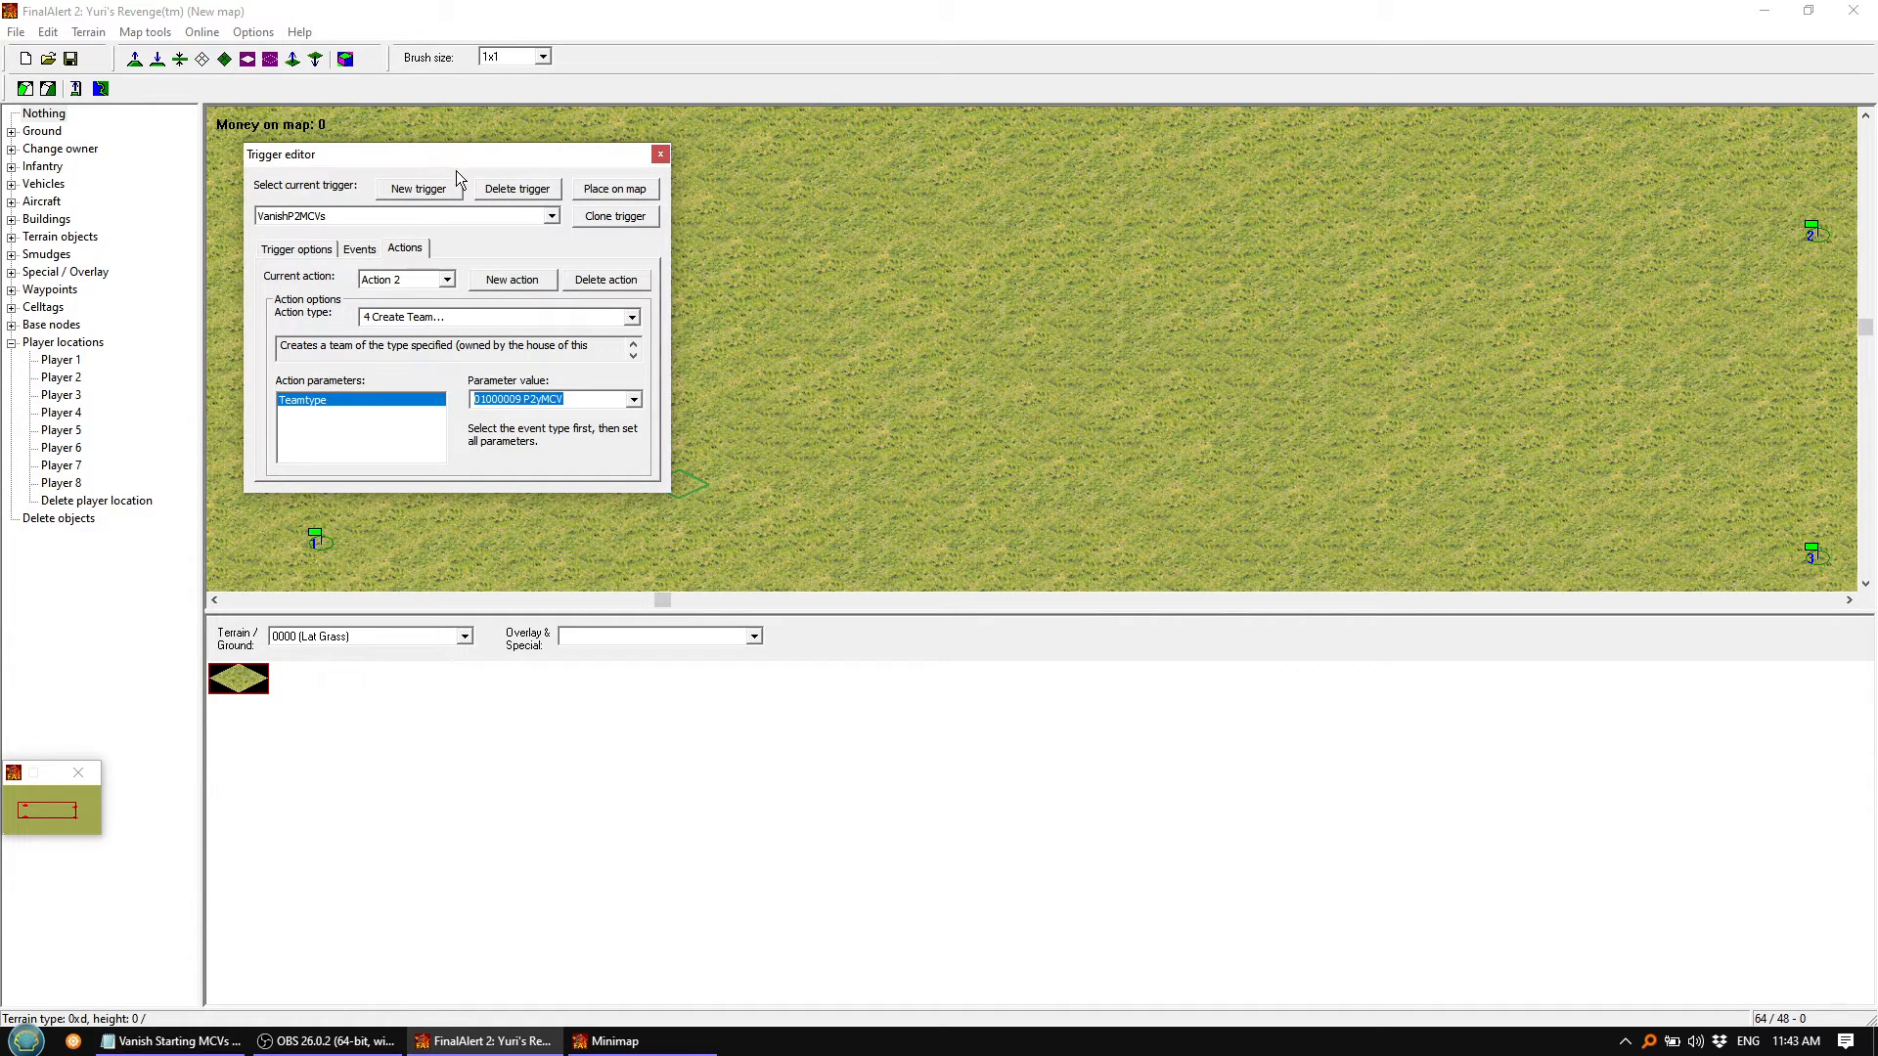
# Rename another unnamed new trigger as VanishP3MCVs and select it as the current trigger
pyautogui.click(551, 215)
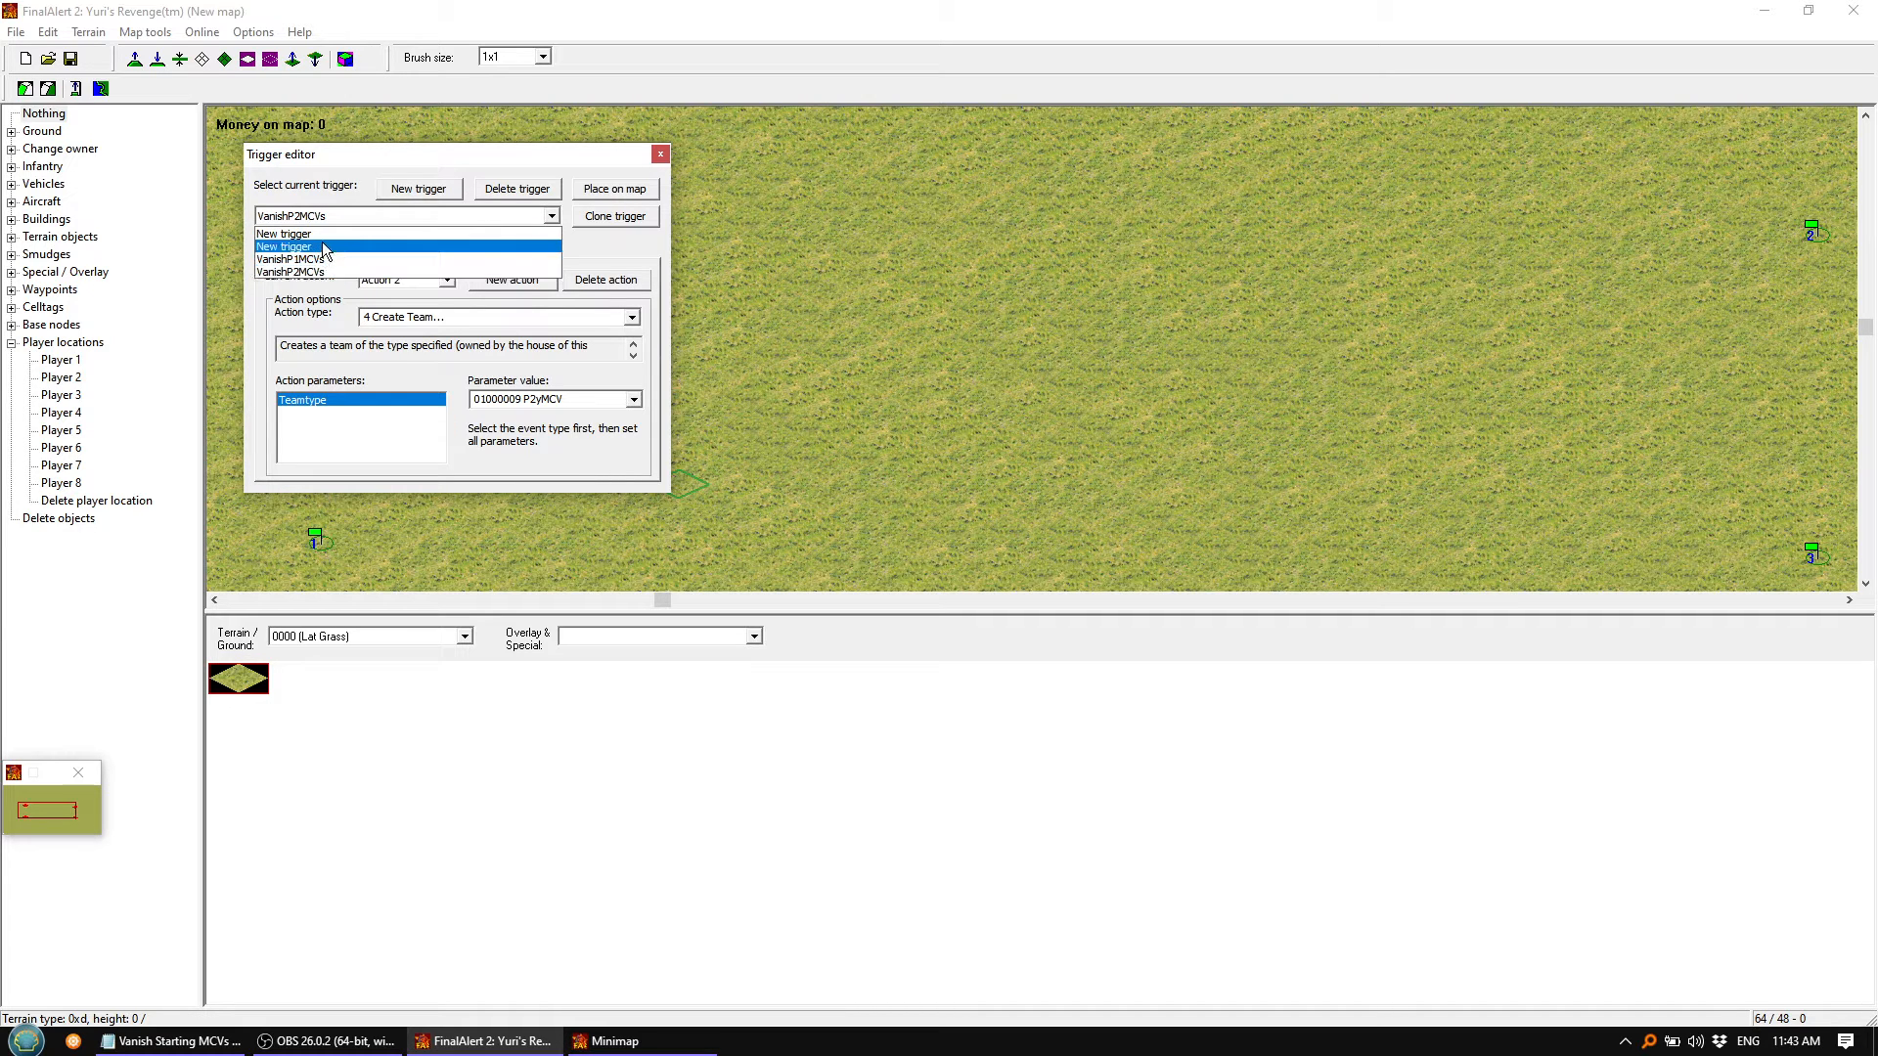
pyautogui.click(319, 246)
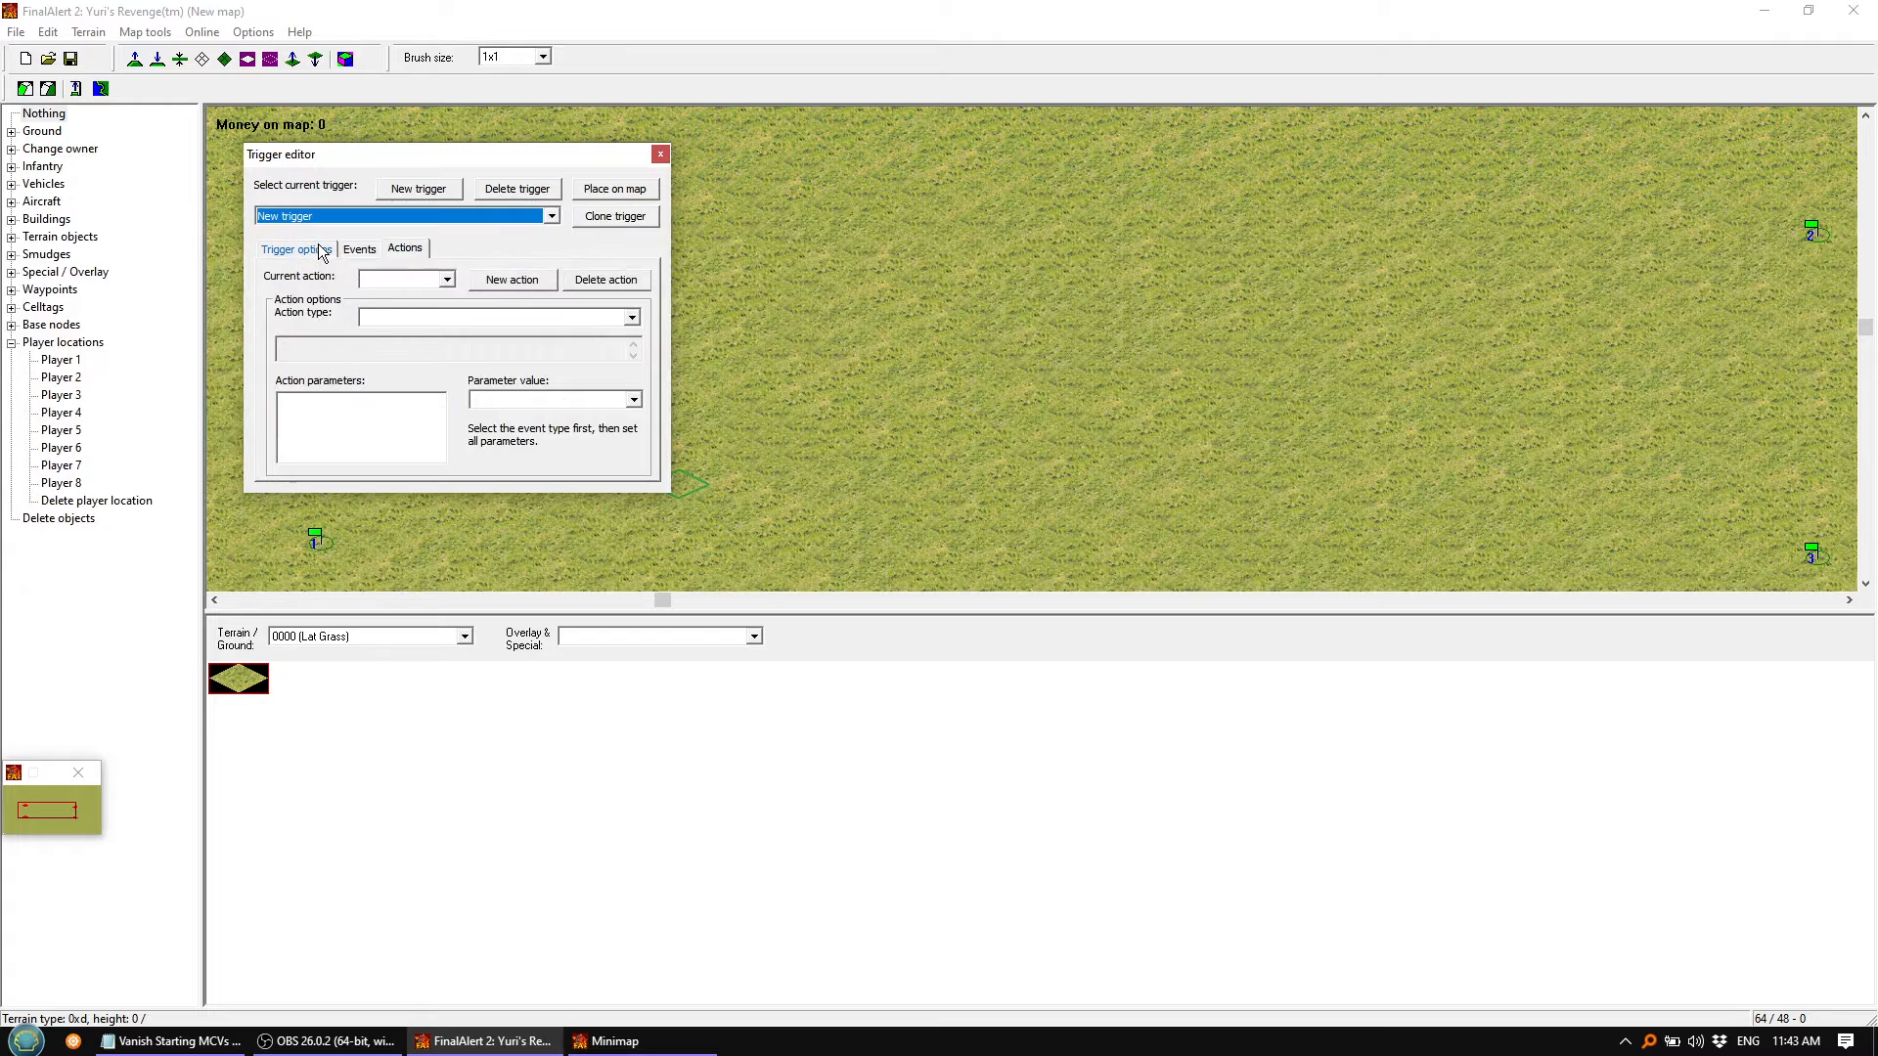
pyautogui.click(319, 248)
pyautogui.press('Tab')
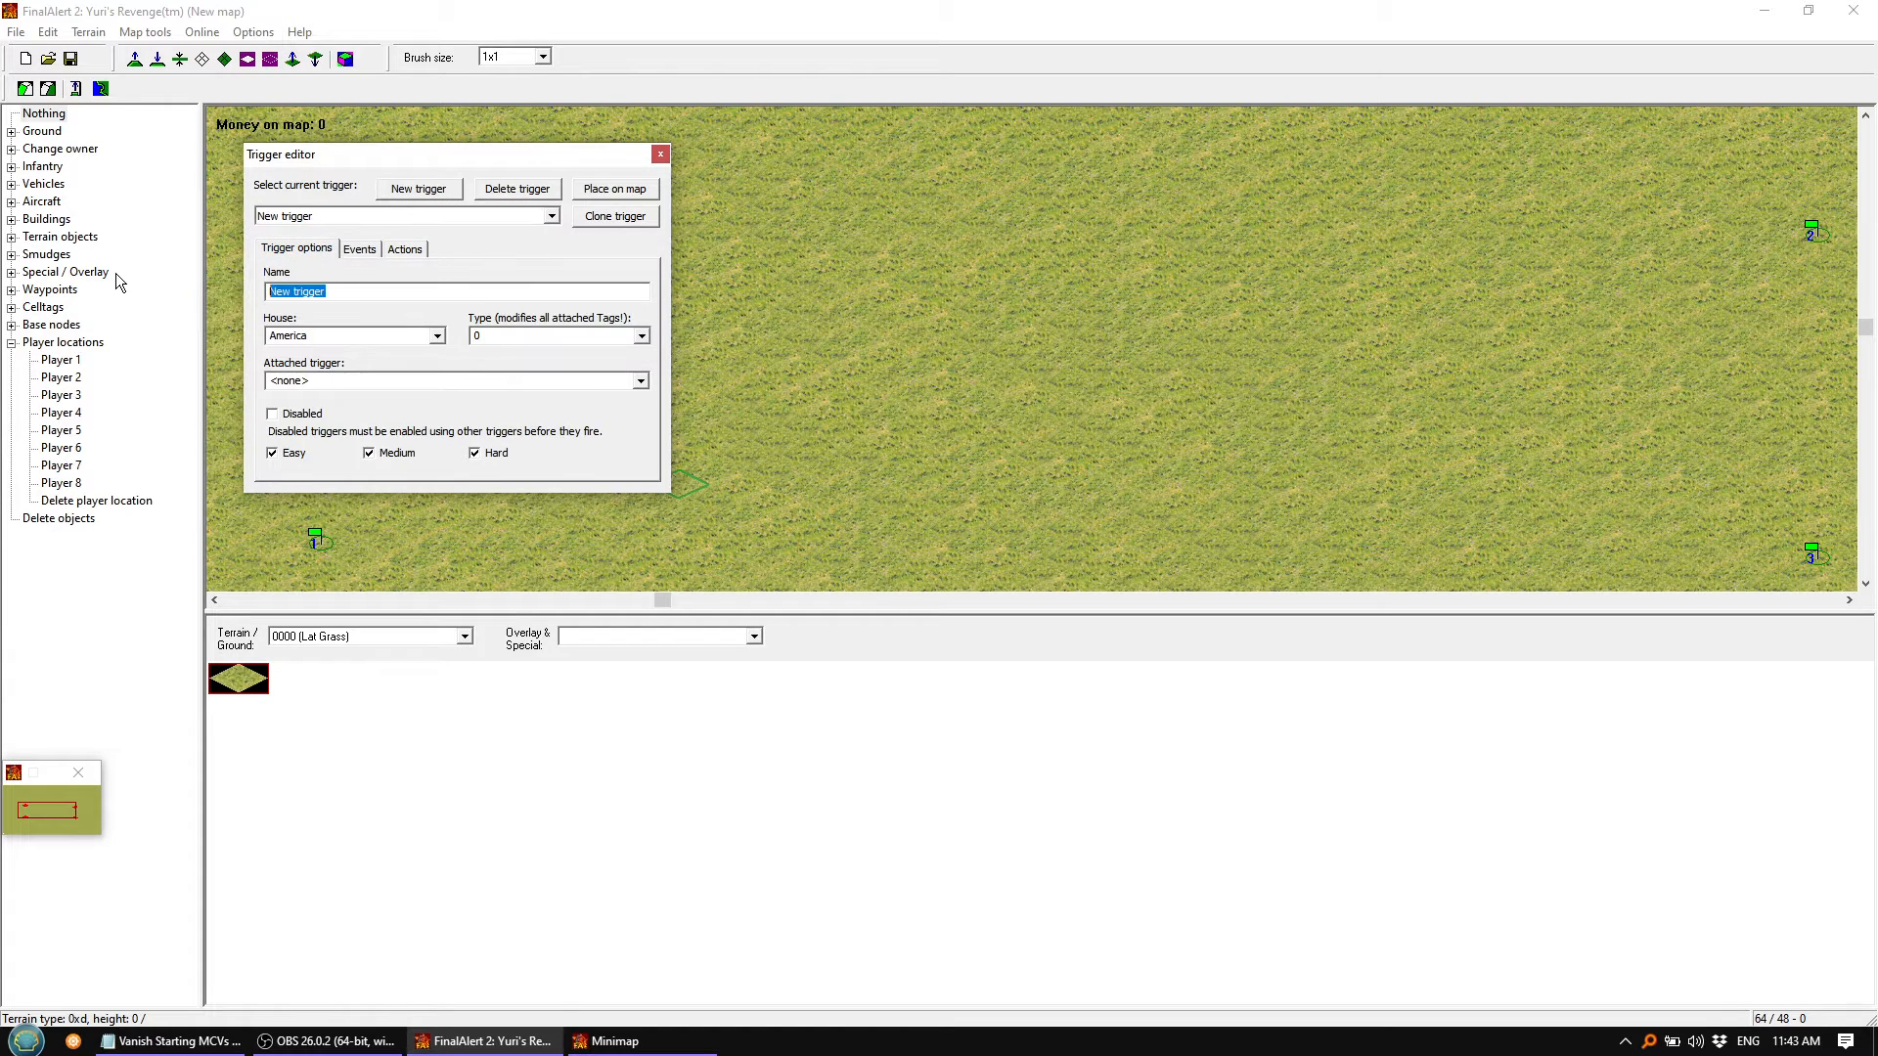
pyautogui.write('P3')
pyautogui.press('BackSpace')
pyautogui.press('BackSpace')
pyautogui.write('VanishP3MC')
pyautogui.click(551, 216)
pyautogui.click(559, 243)
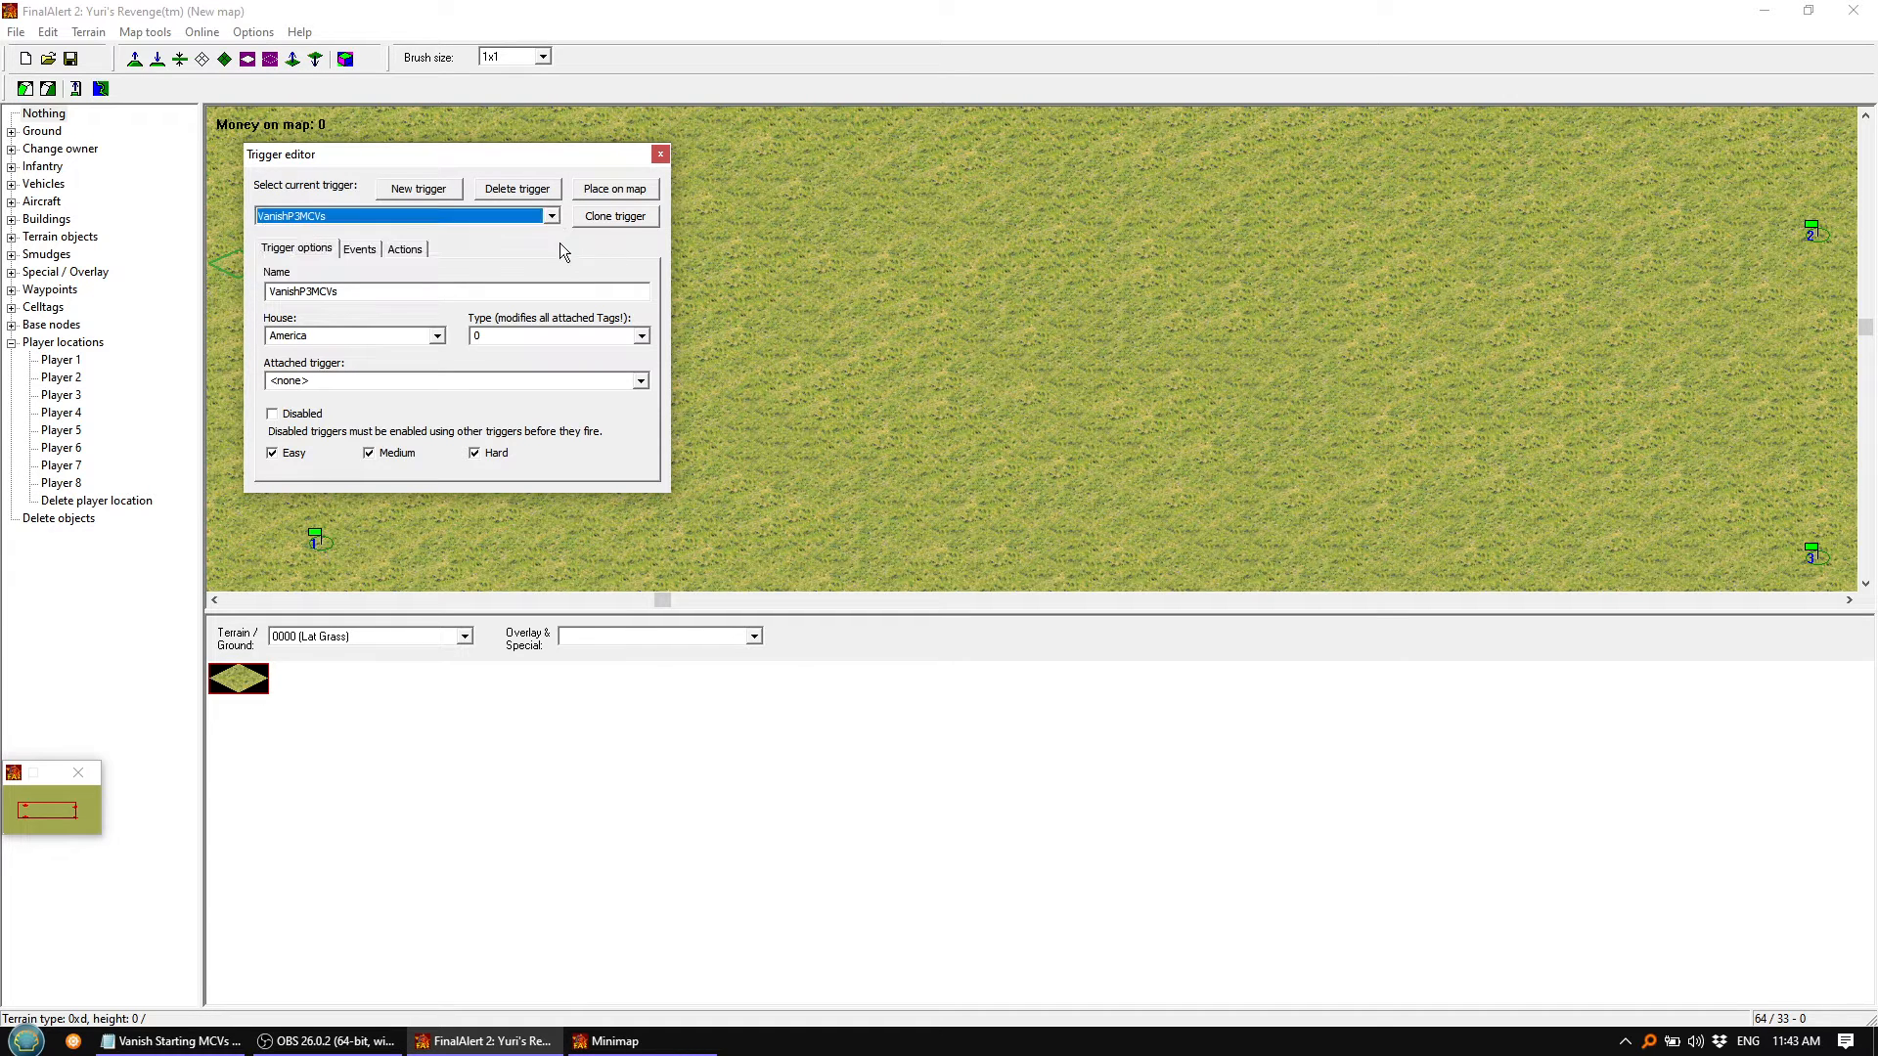
# Add an event of type 8 Any Event to the VanishP3MCVs trigger and open the trigger's actions
pyautogui.click(361, 250)
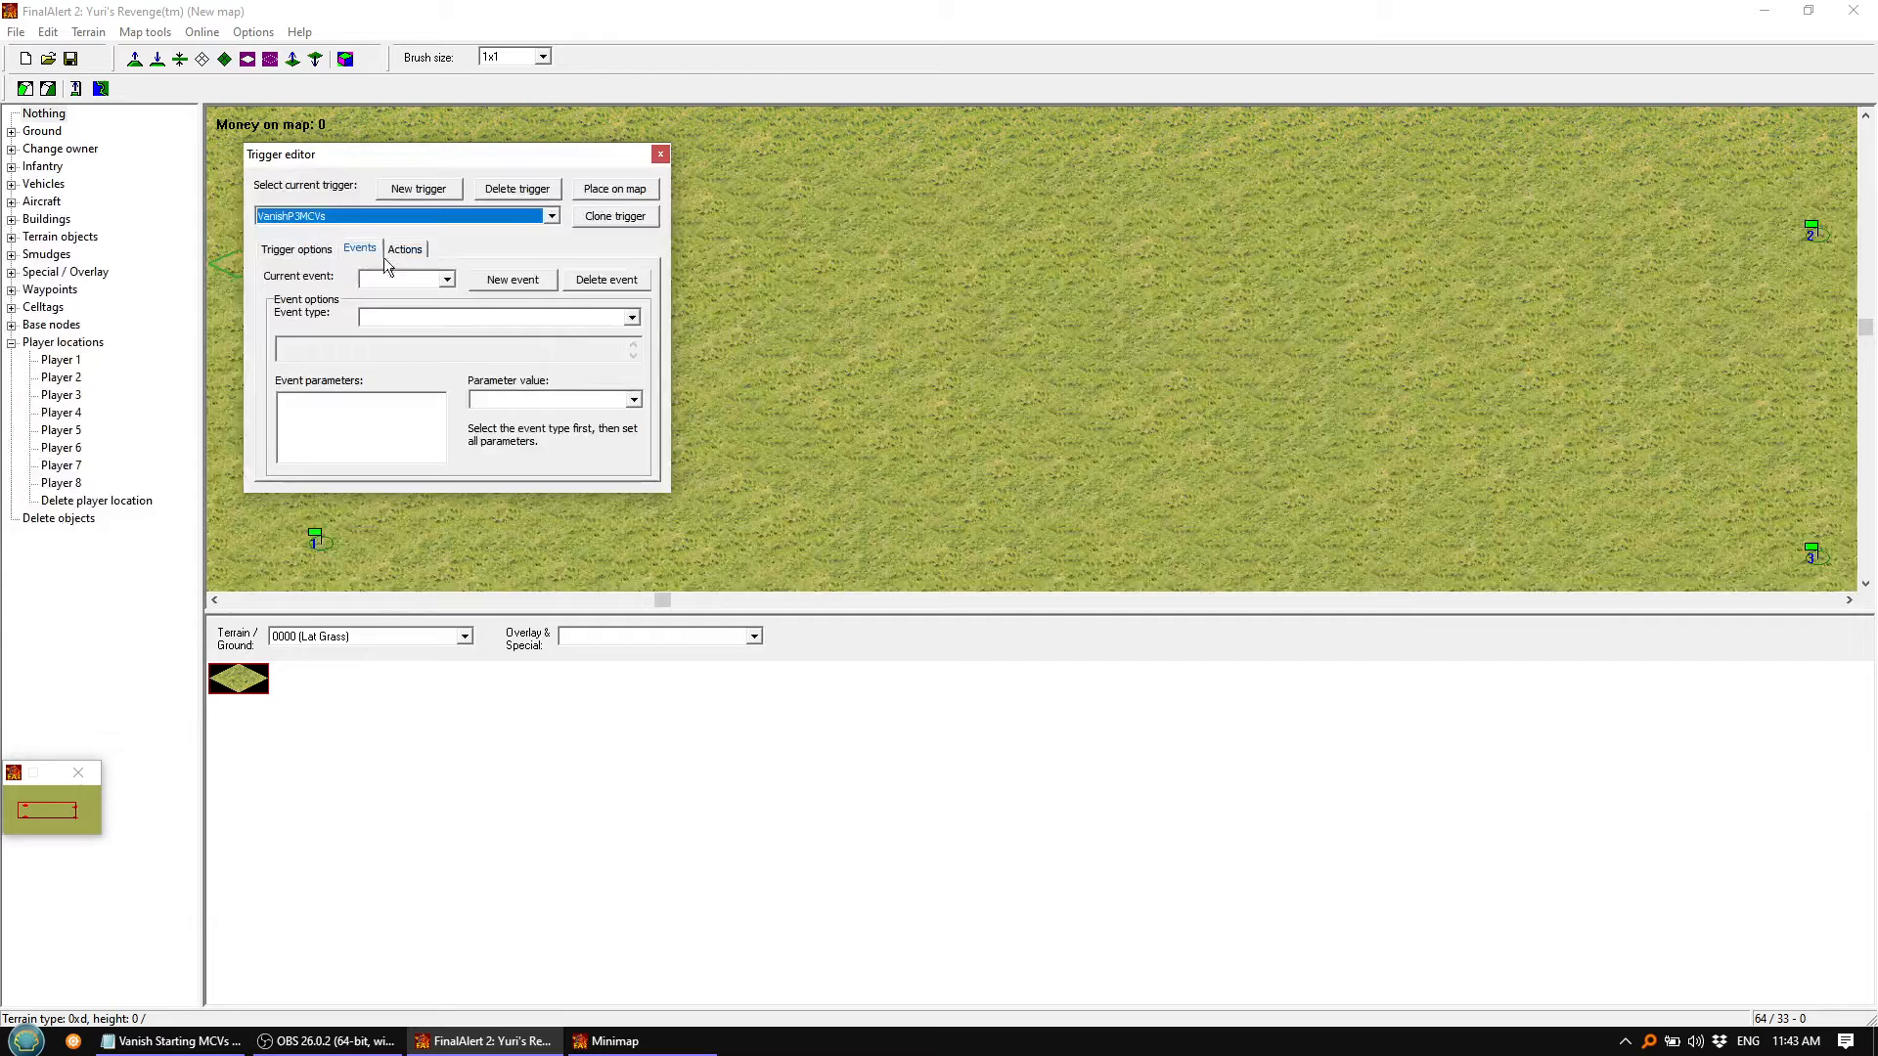
pyautogui.click(513, 280)
pyautogui.click(616, 319)
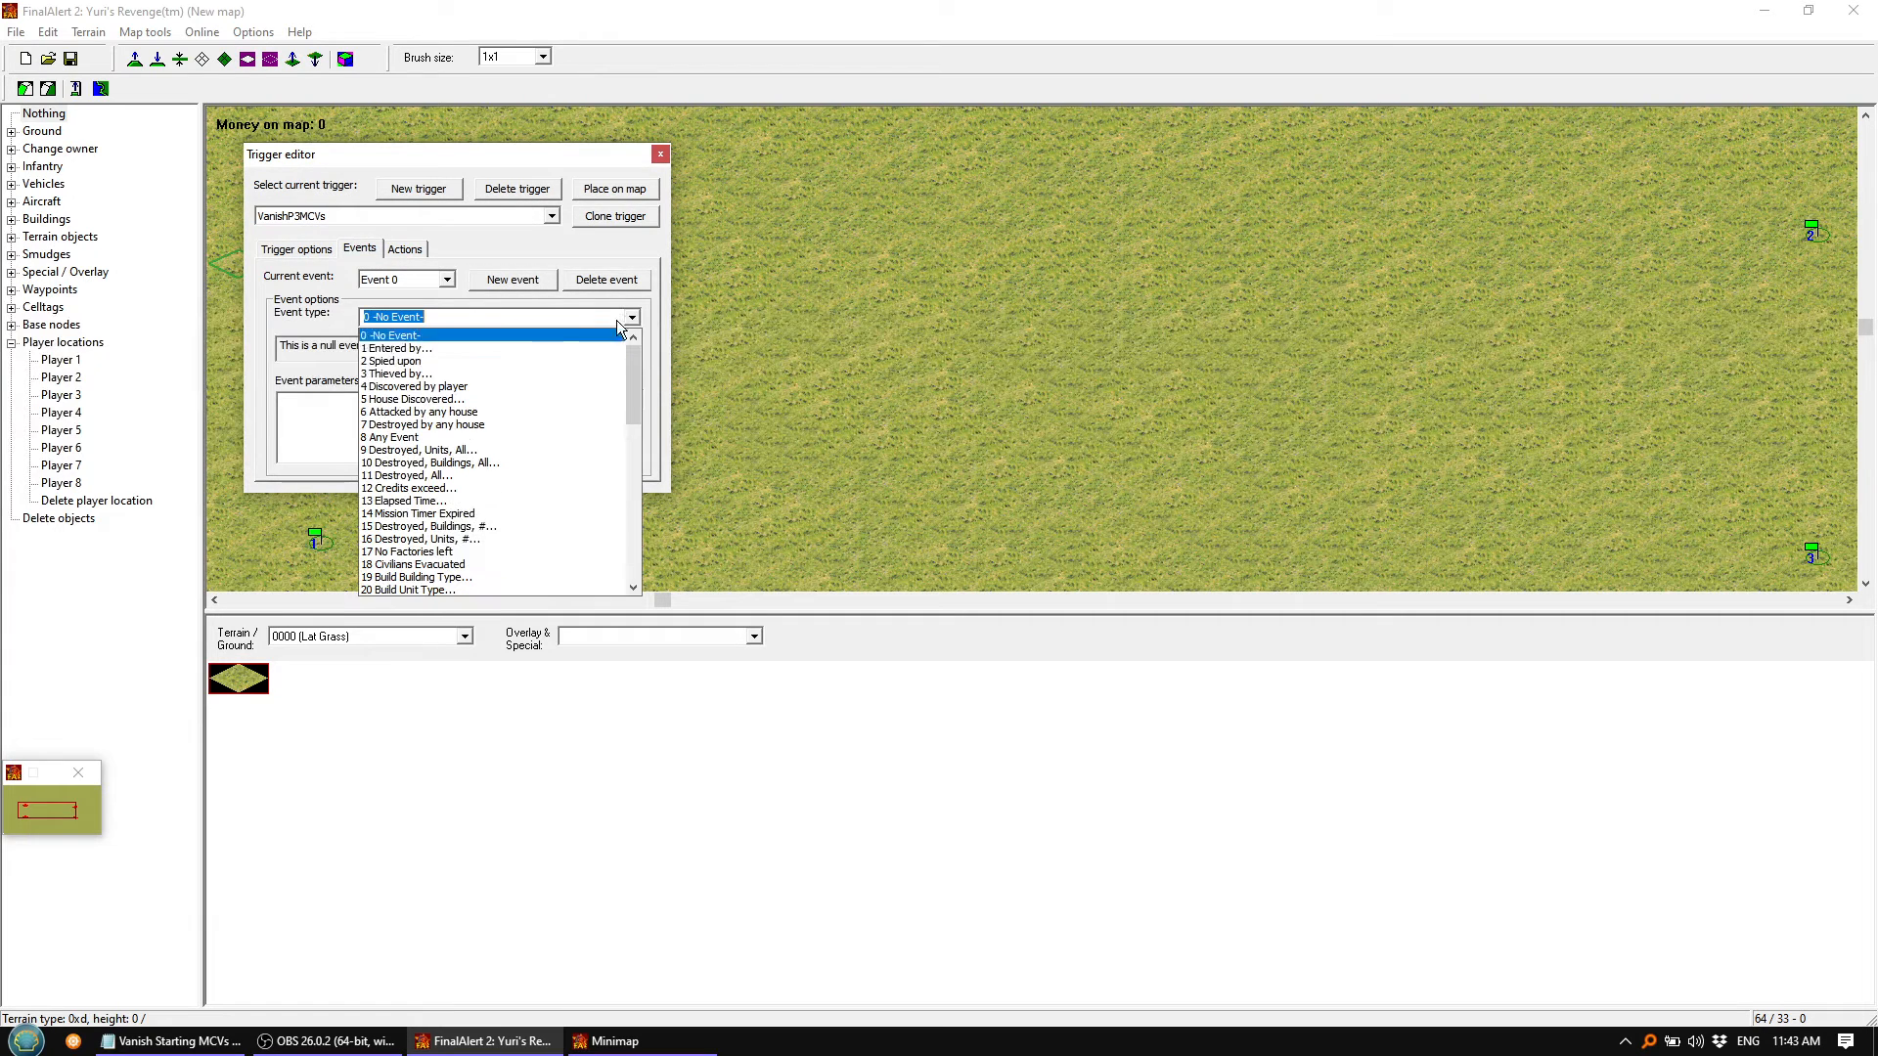
pyautogui.click(409, 438)
pyautogui.click(410, 257)
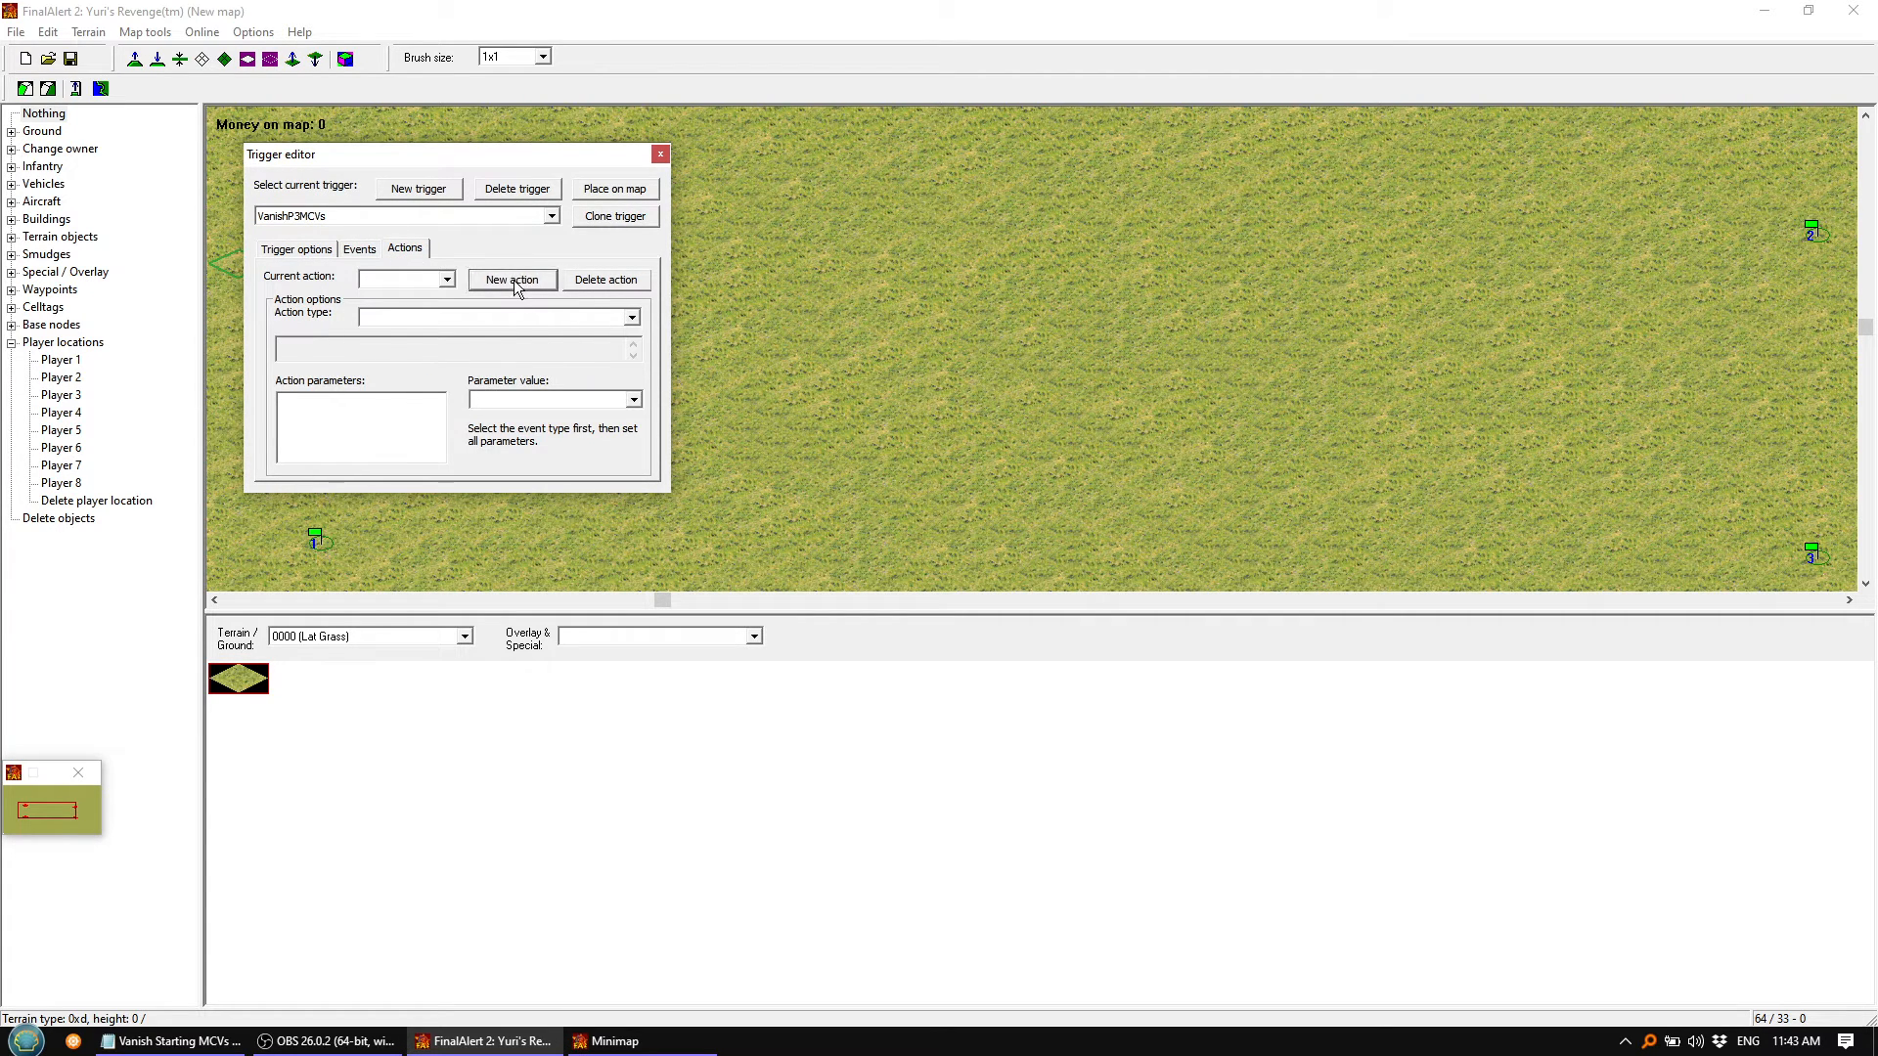
# Add three actions to VanishP3MCVs and set Action 0 to 4 Create Team with team type 01000010 P3aMCV
pyautogui.click(514, 281)
pyautogui.click(446, 279)
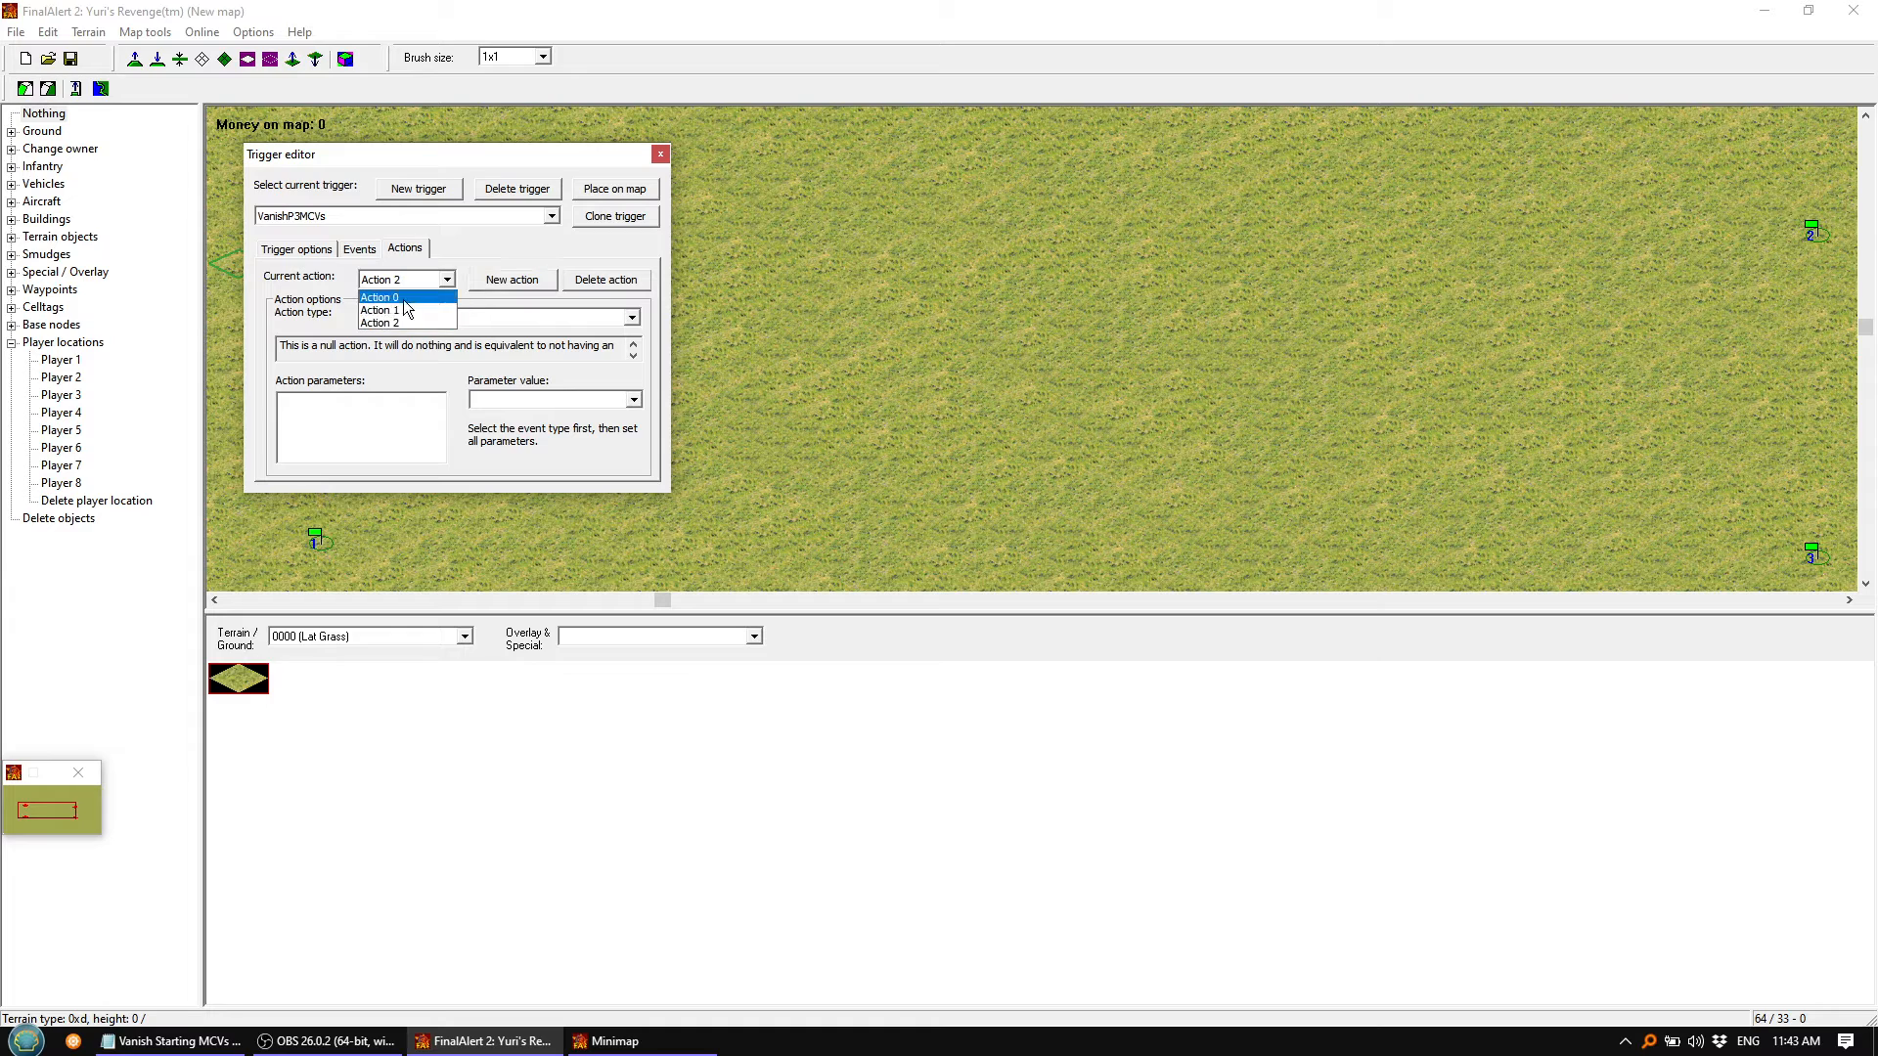
pyautogui.click(399, 293)
pyautogui.click(633, 400)
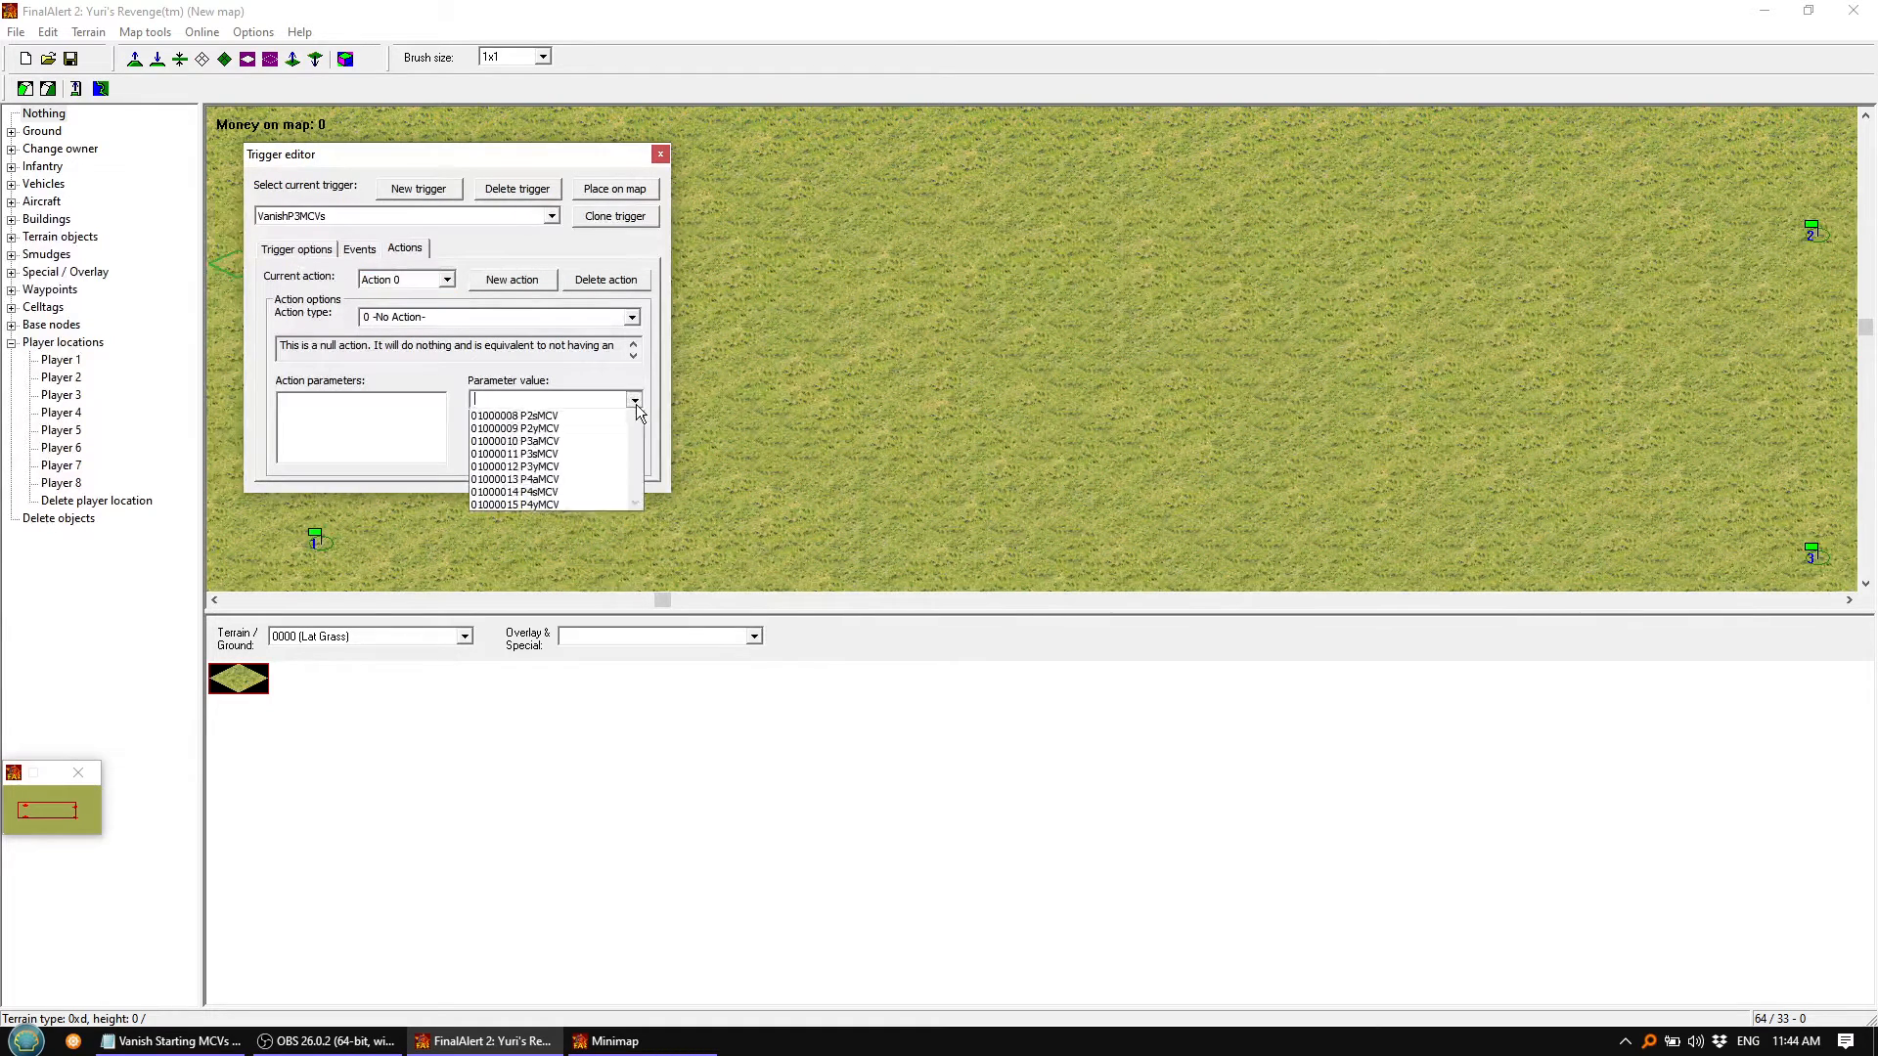
pyautogui.click(577, 374)
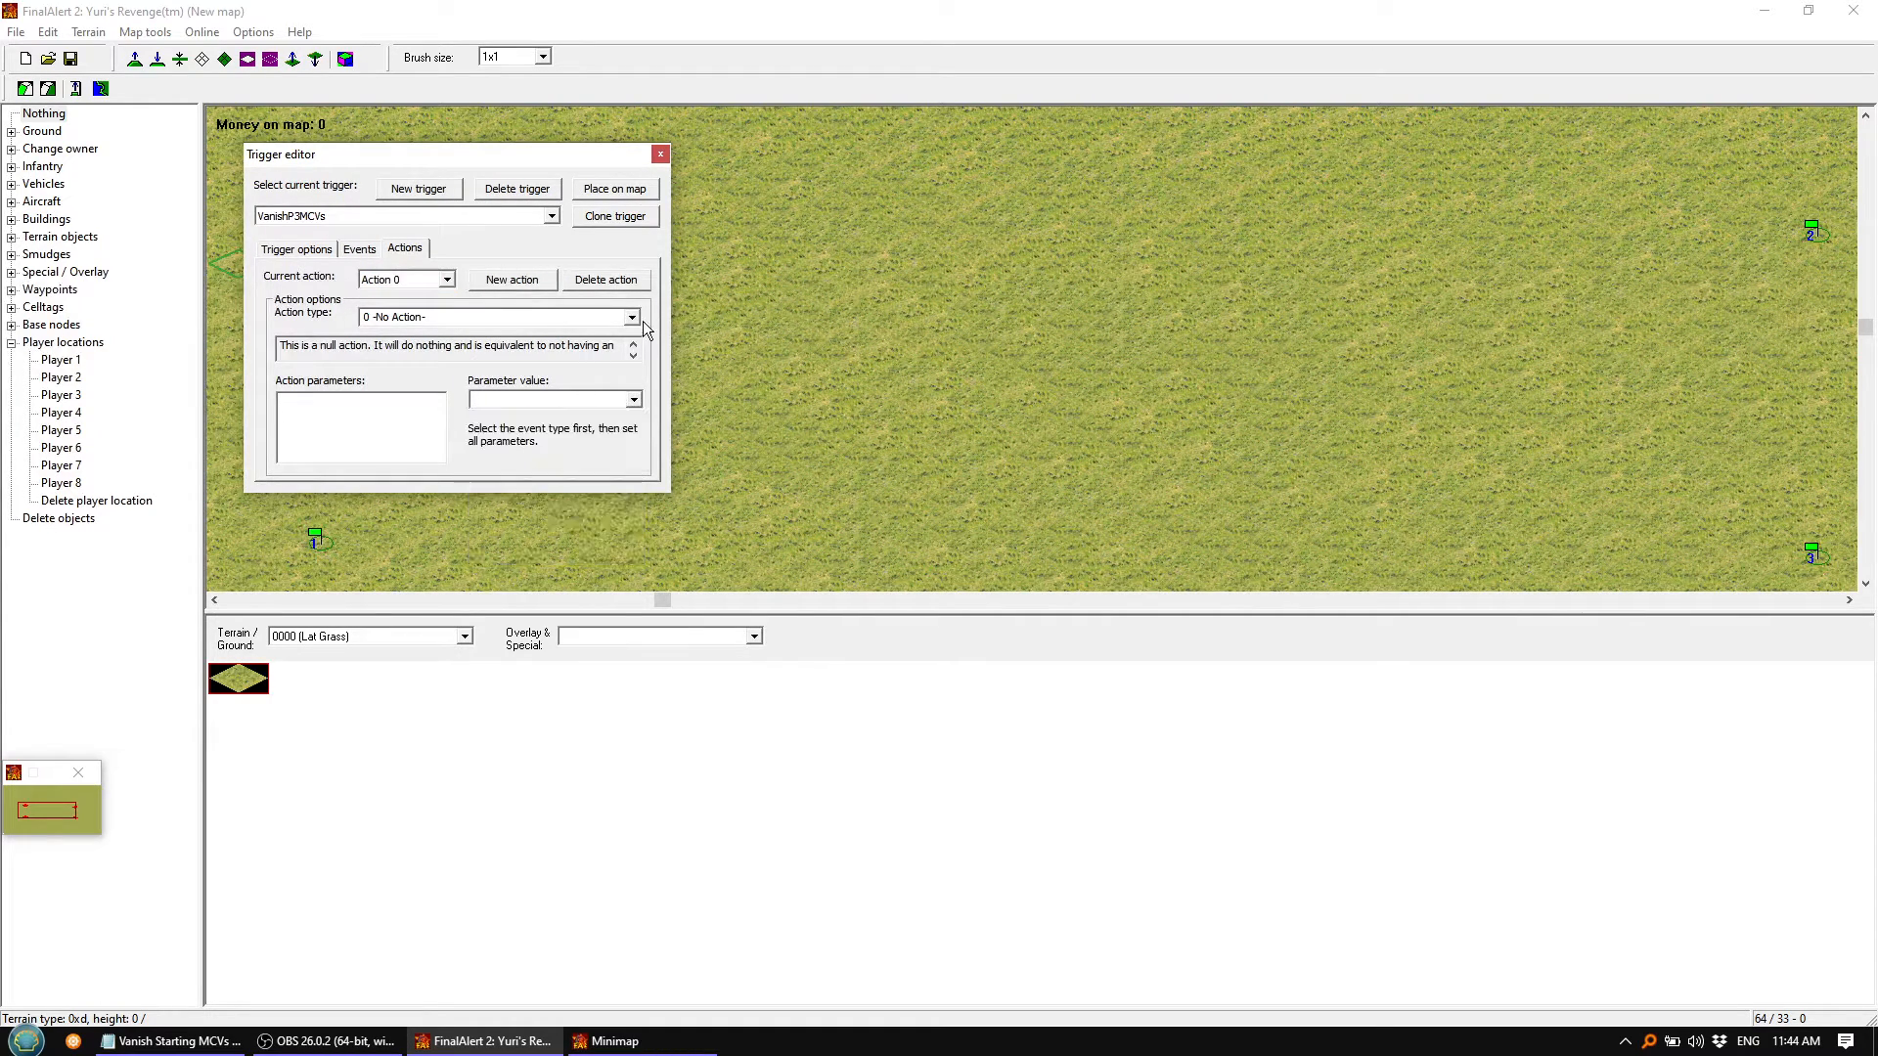
pyautogui.click(632, 317)
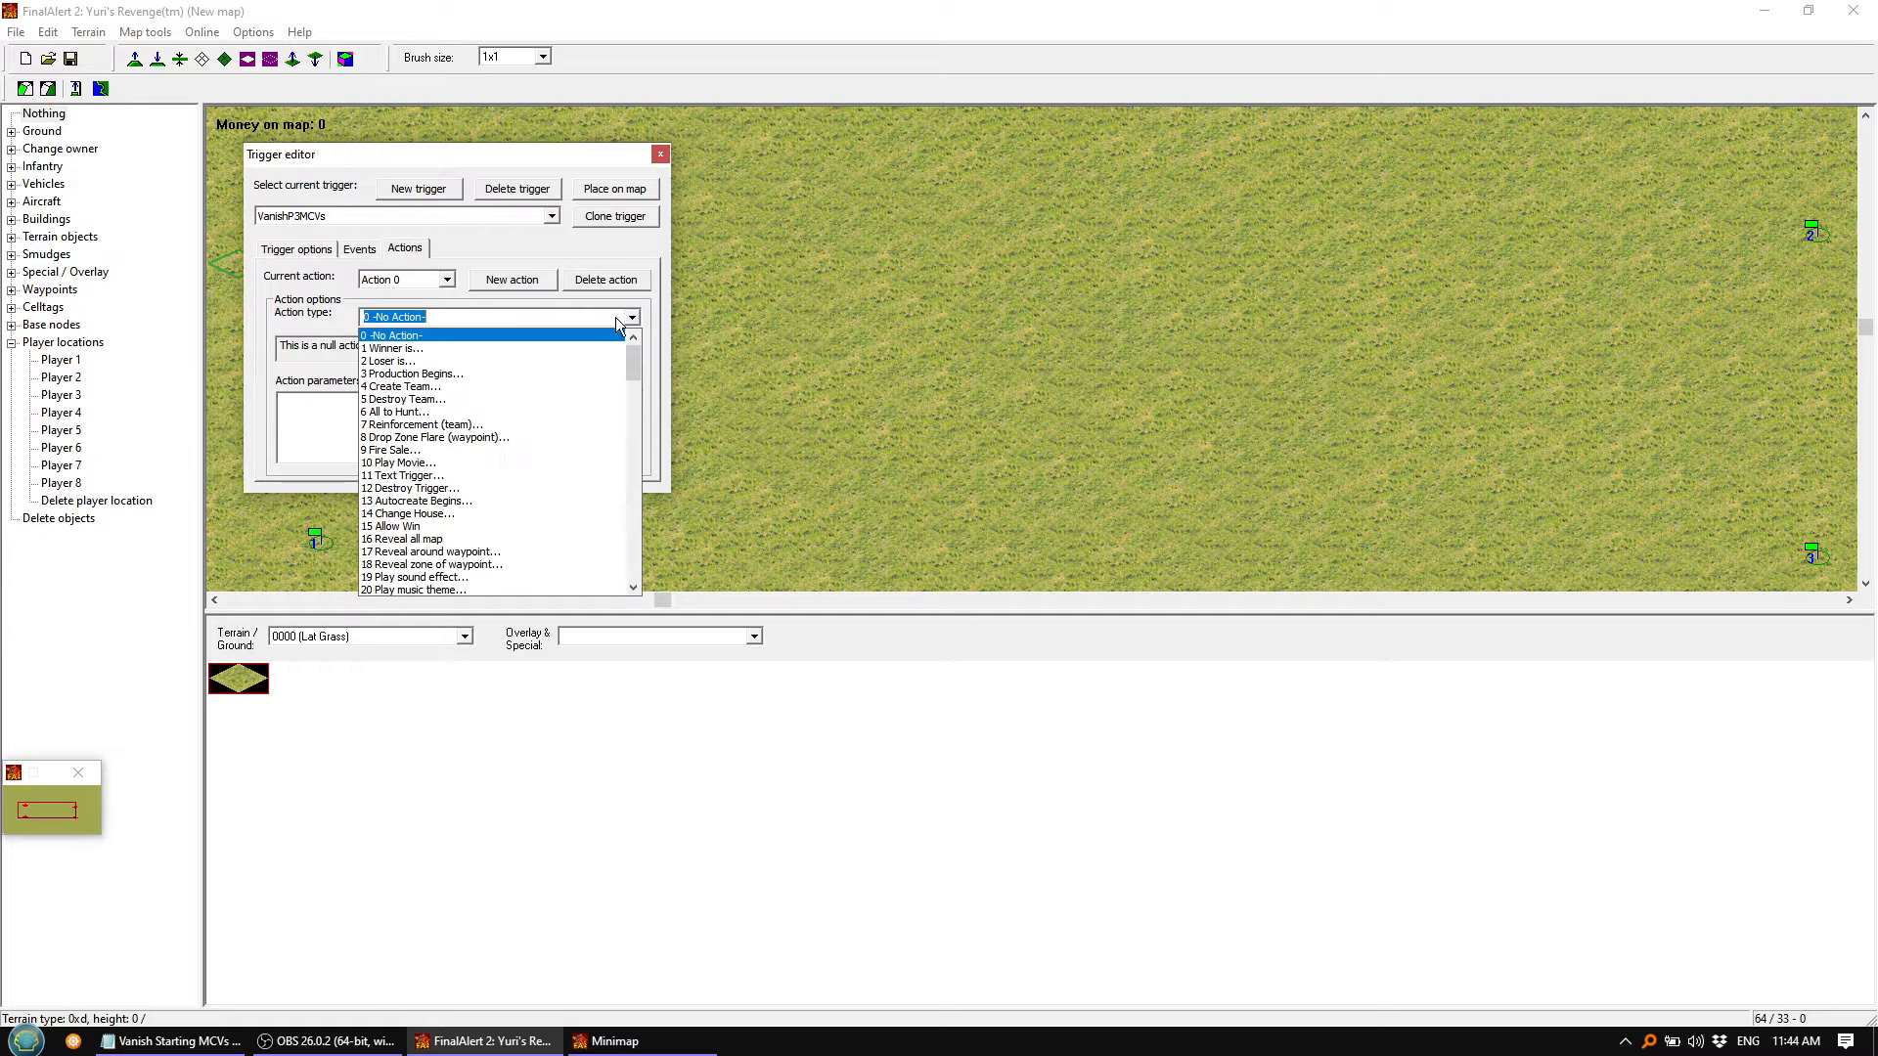
pyautogui.click(455, 385)
pyautogui.click(634, 400)
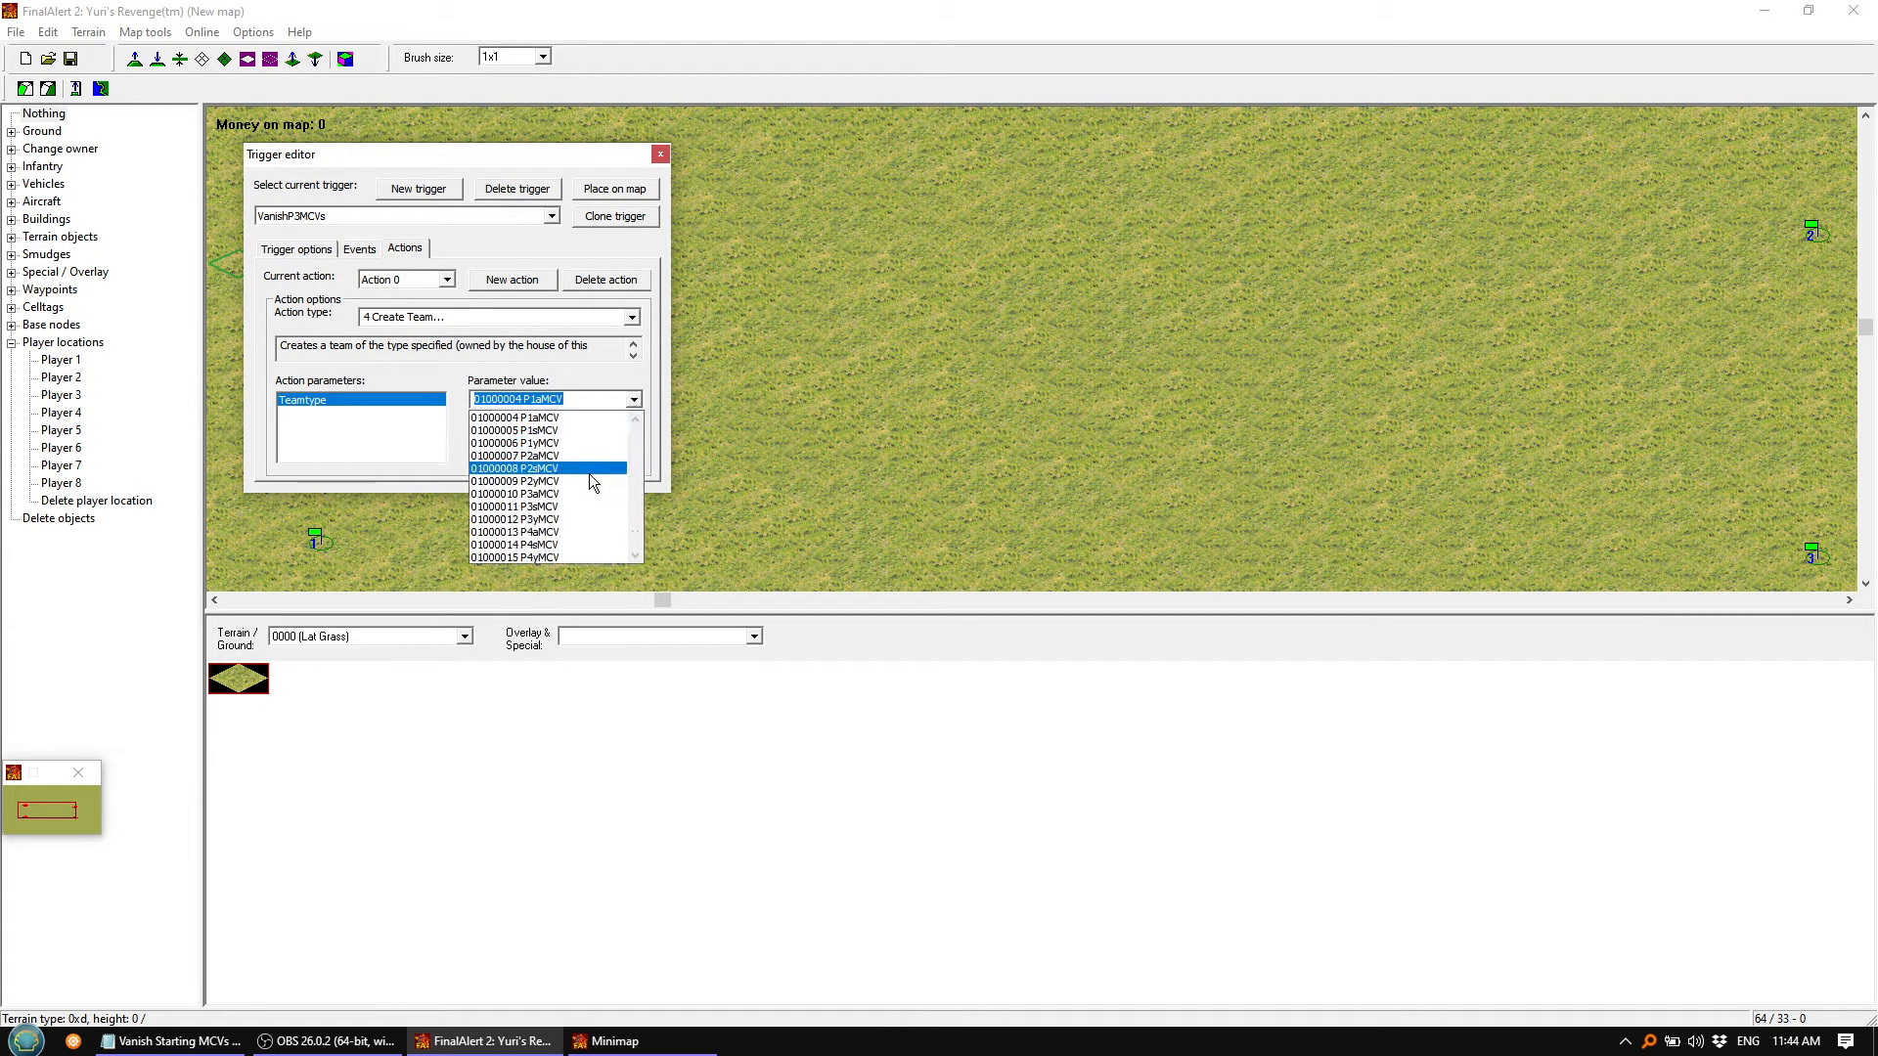
pyautogui.click(573, 494)
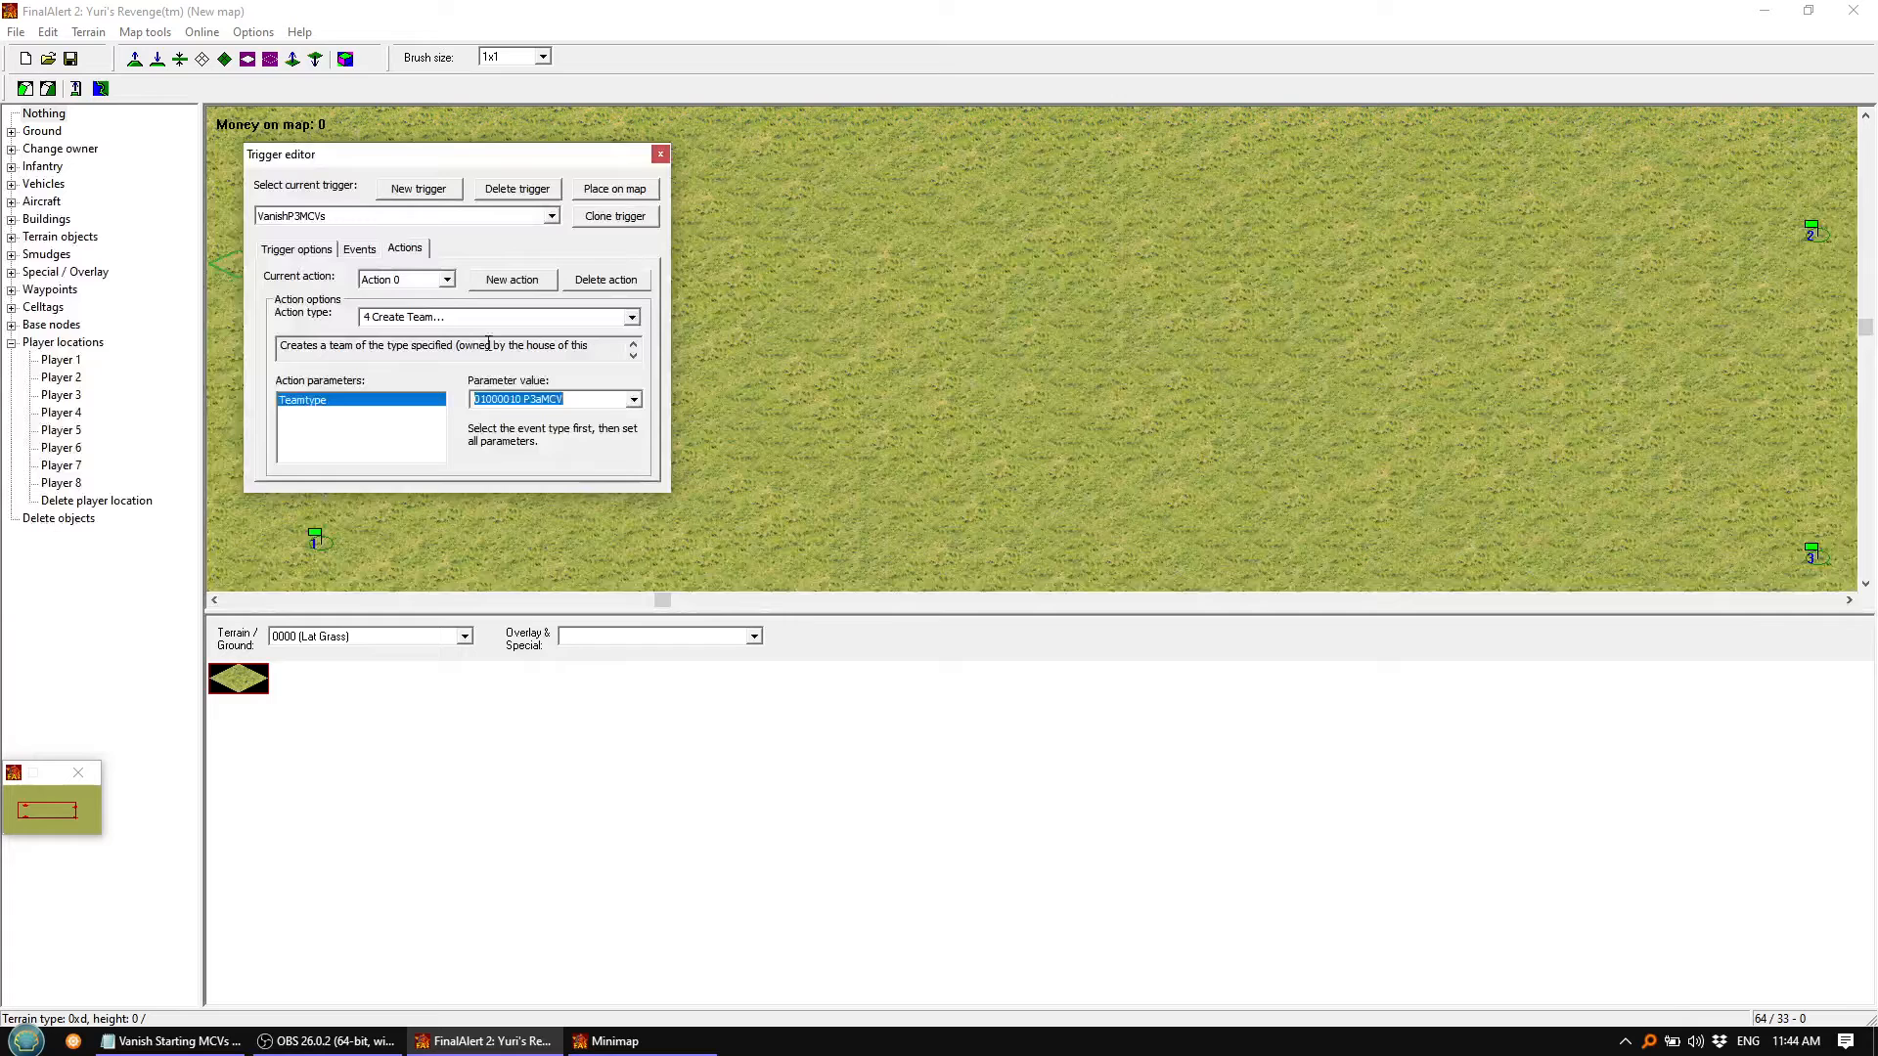
# Set Action 1 of VanishP3MCVs to 4 Create Team with team type 01000011 P3sMCV
pyautogui.click(446, 281)
pyautogui.click(420, 311)
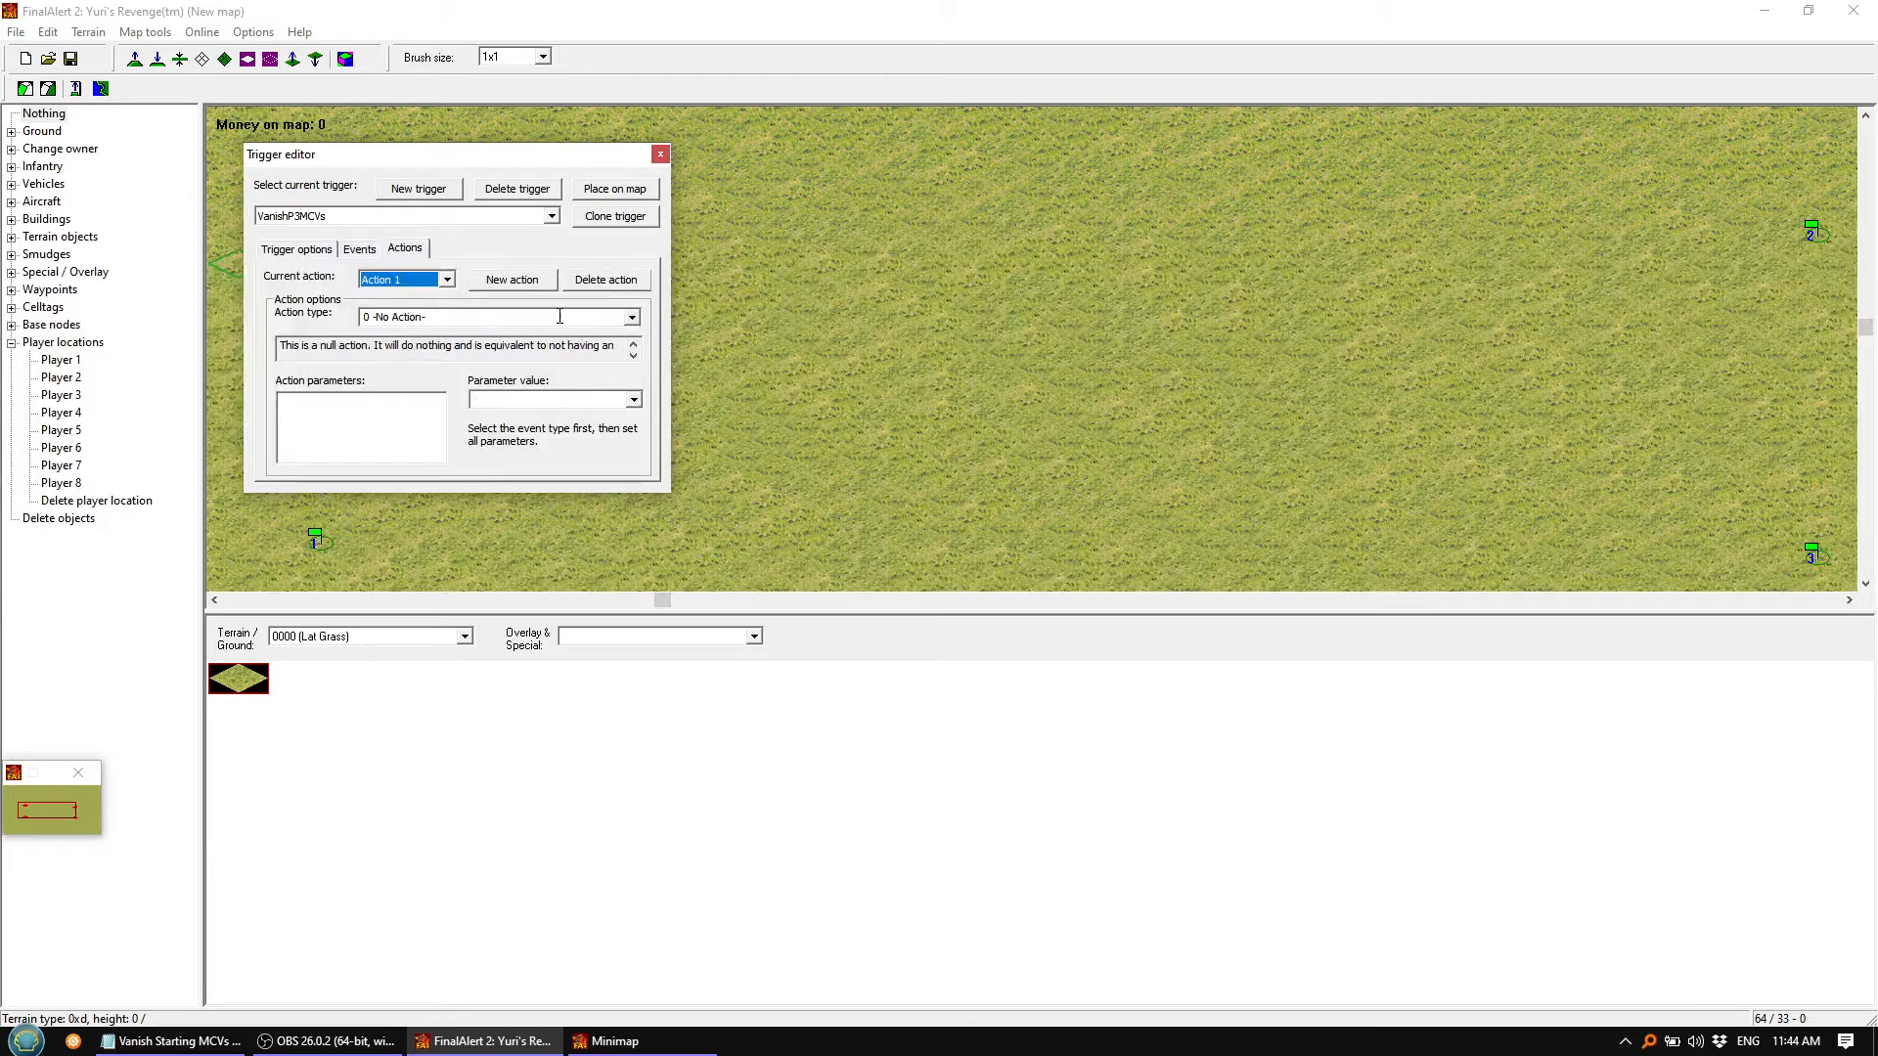
pyautogui.click(631, 318)
pyautogui.click(436, 388)
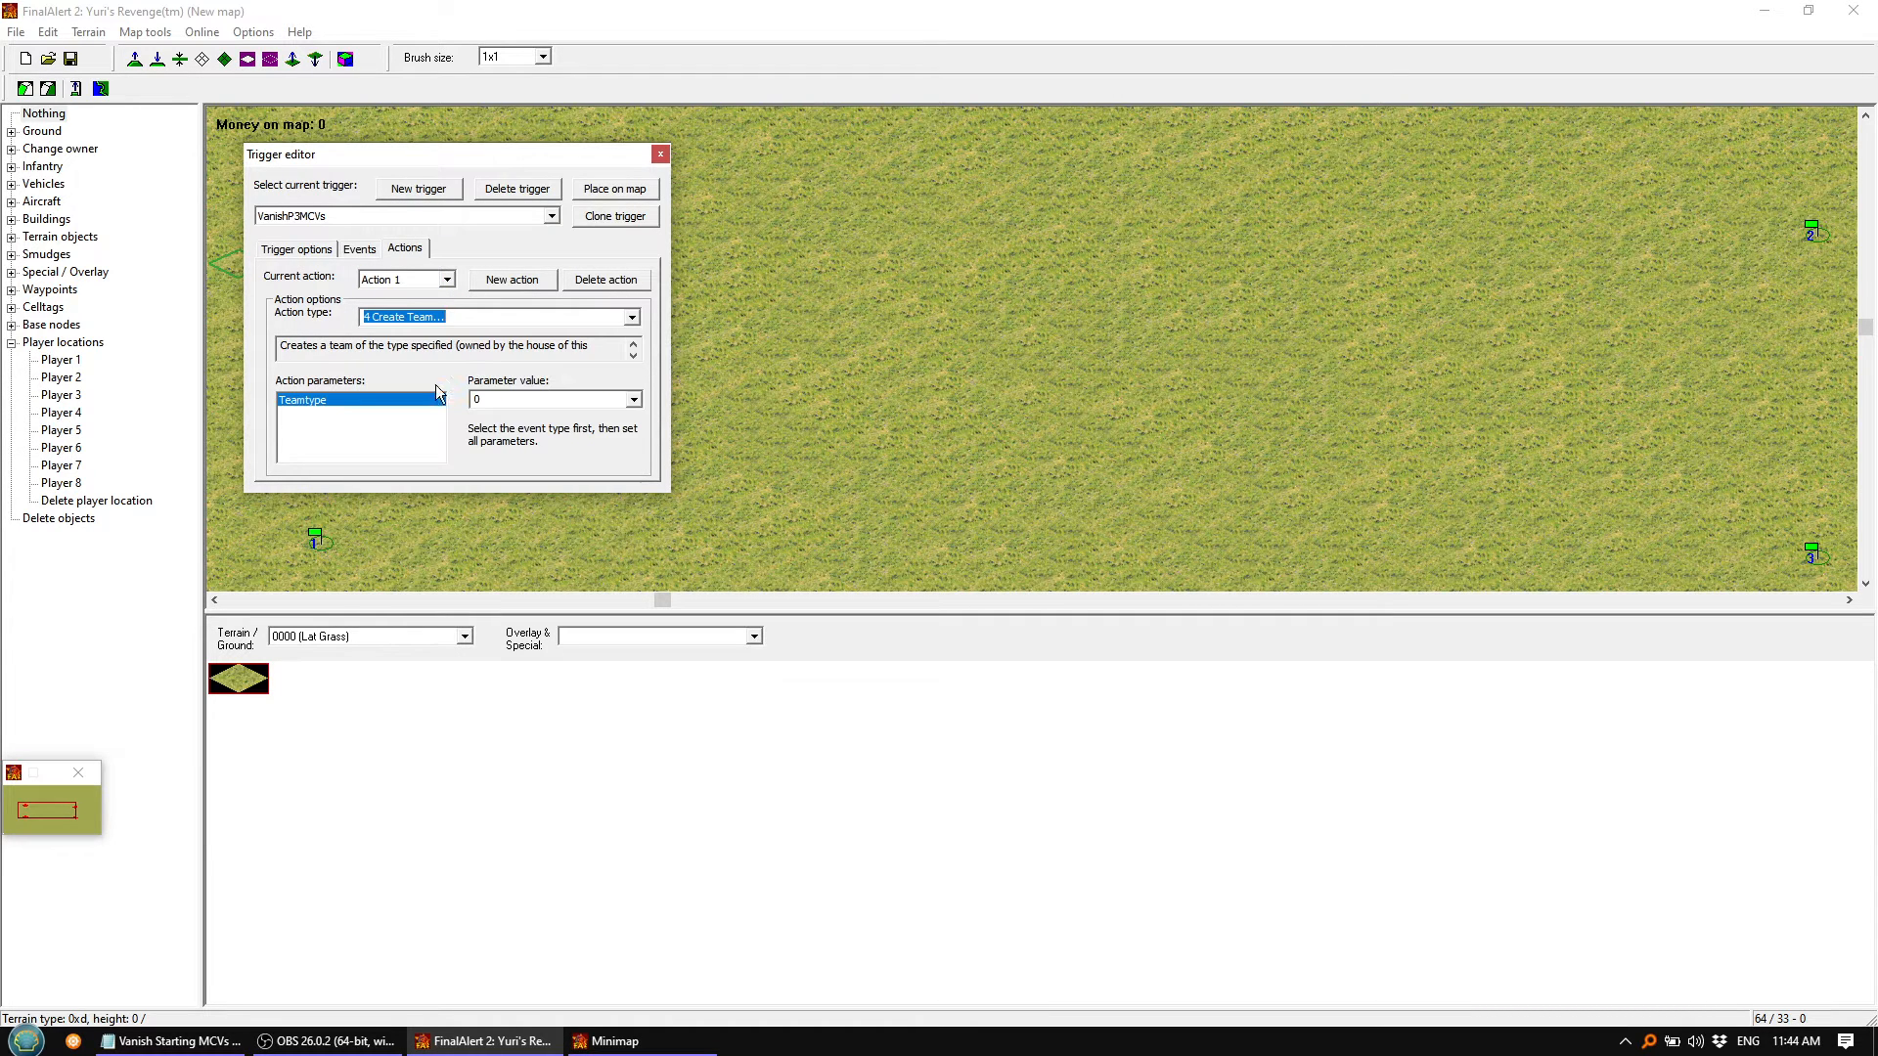
pyautogui.click(634, 399)
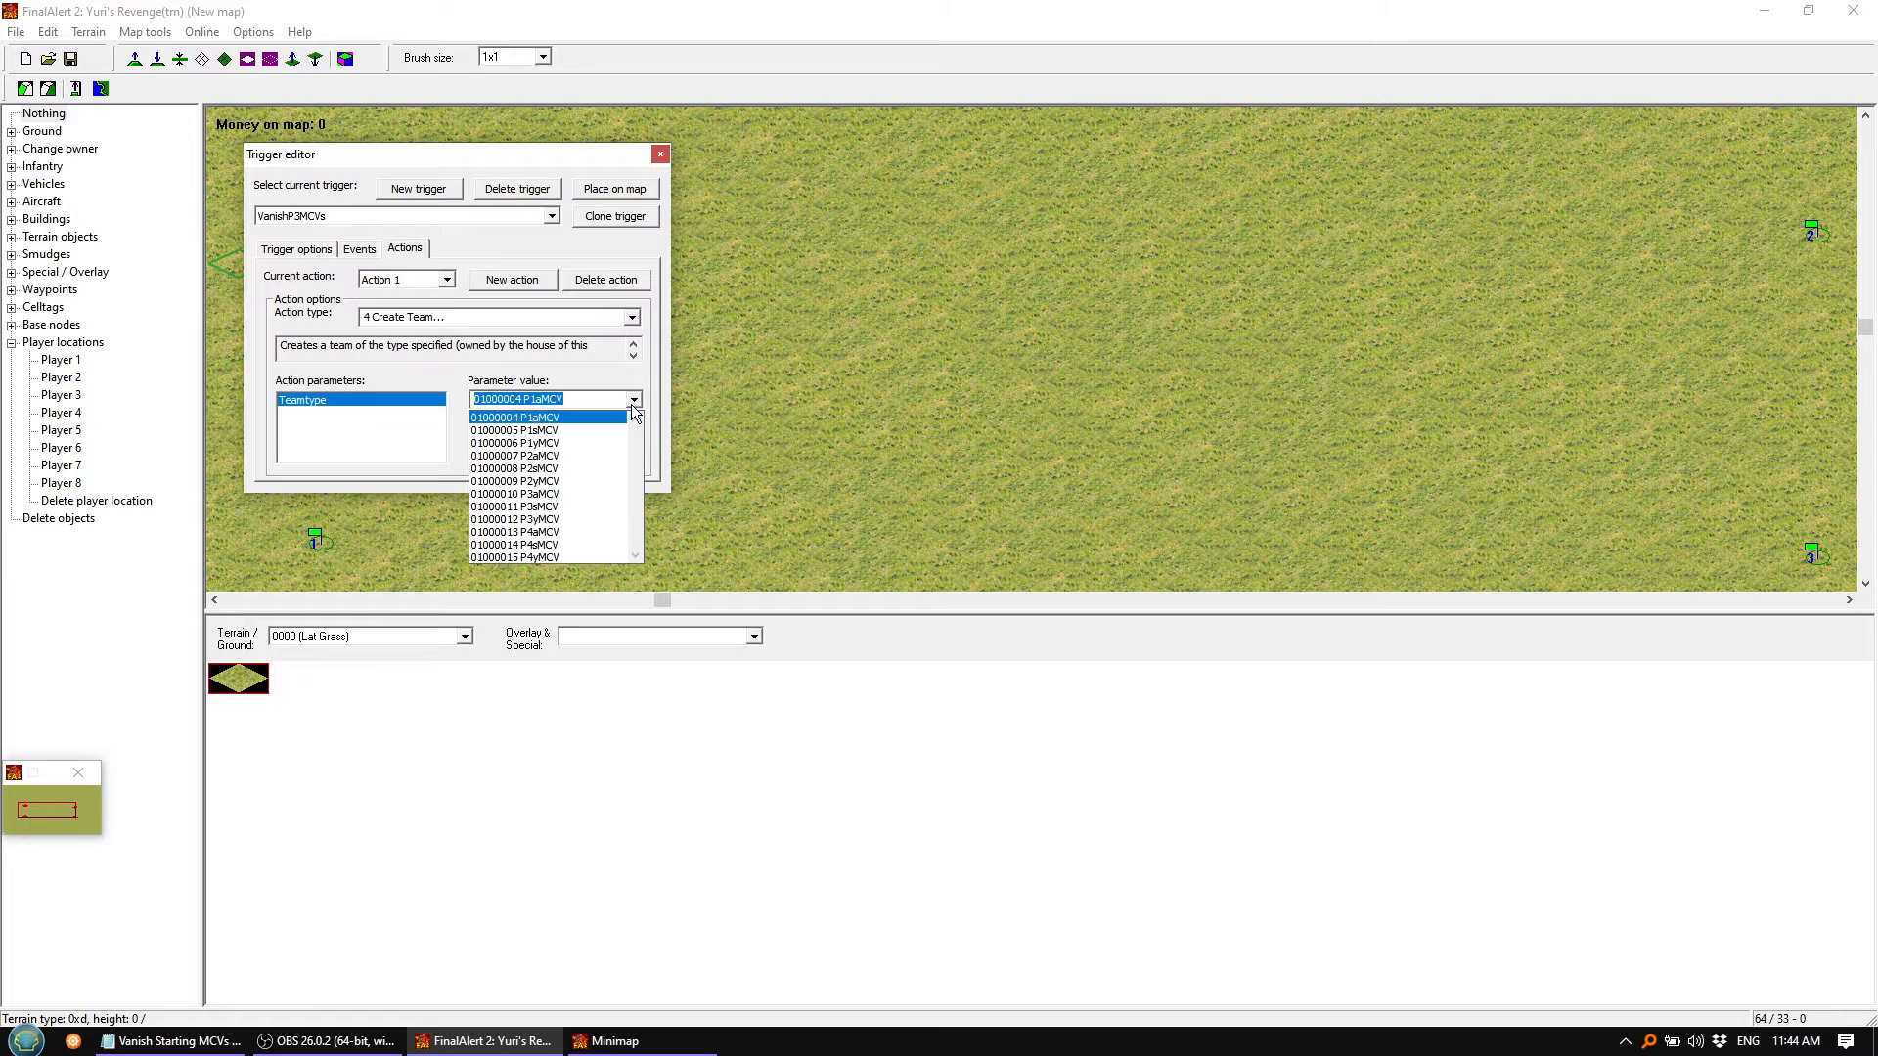
pyautogui.click(579, 505)
# Set Action 2 of VanishP3MCVs to 4 Create Team with team type 01000012 P3yMCV
pyautogui.click(447, 280)
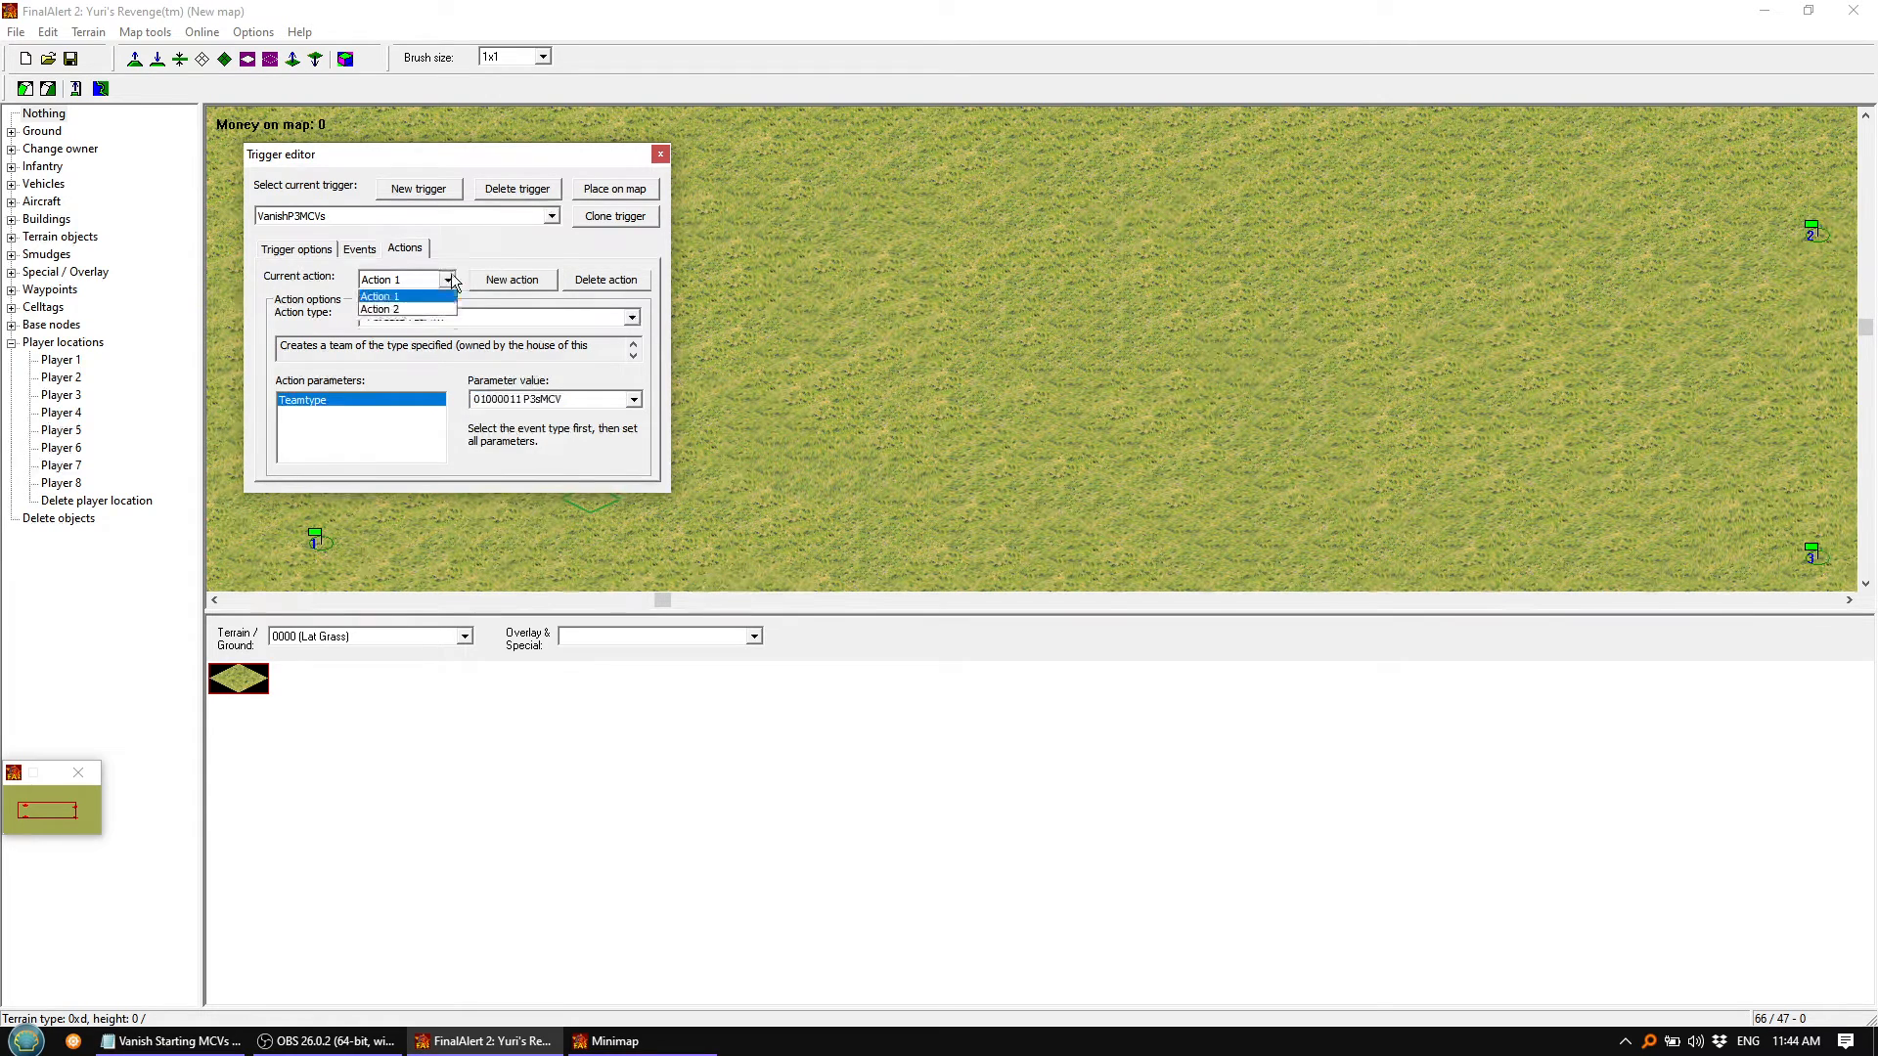
pyautogui.click(419, 323)
pyautogui.click(632, 317)
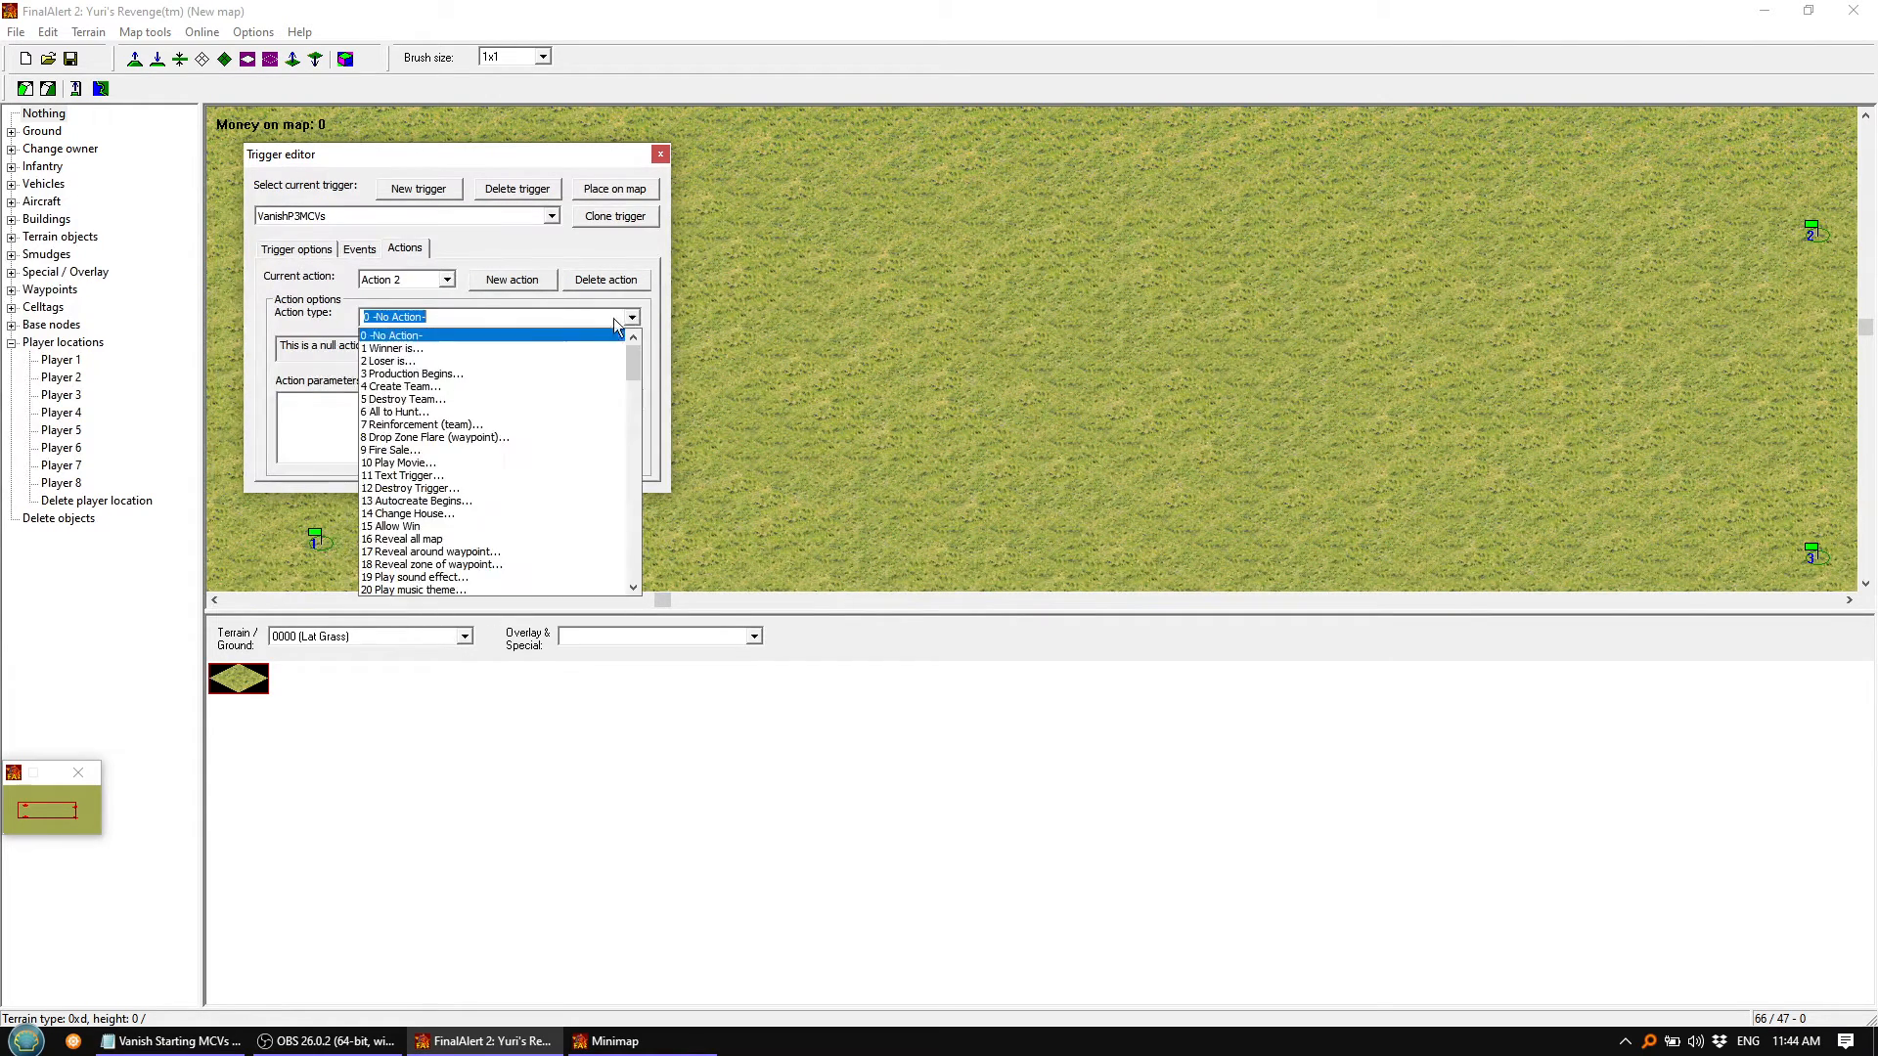
pyautogui.click(430, 386)
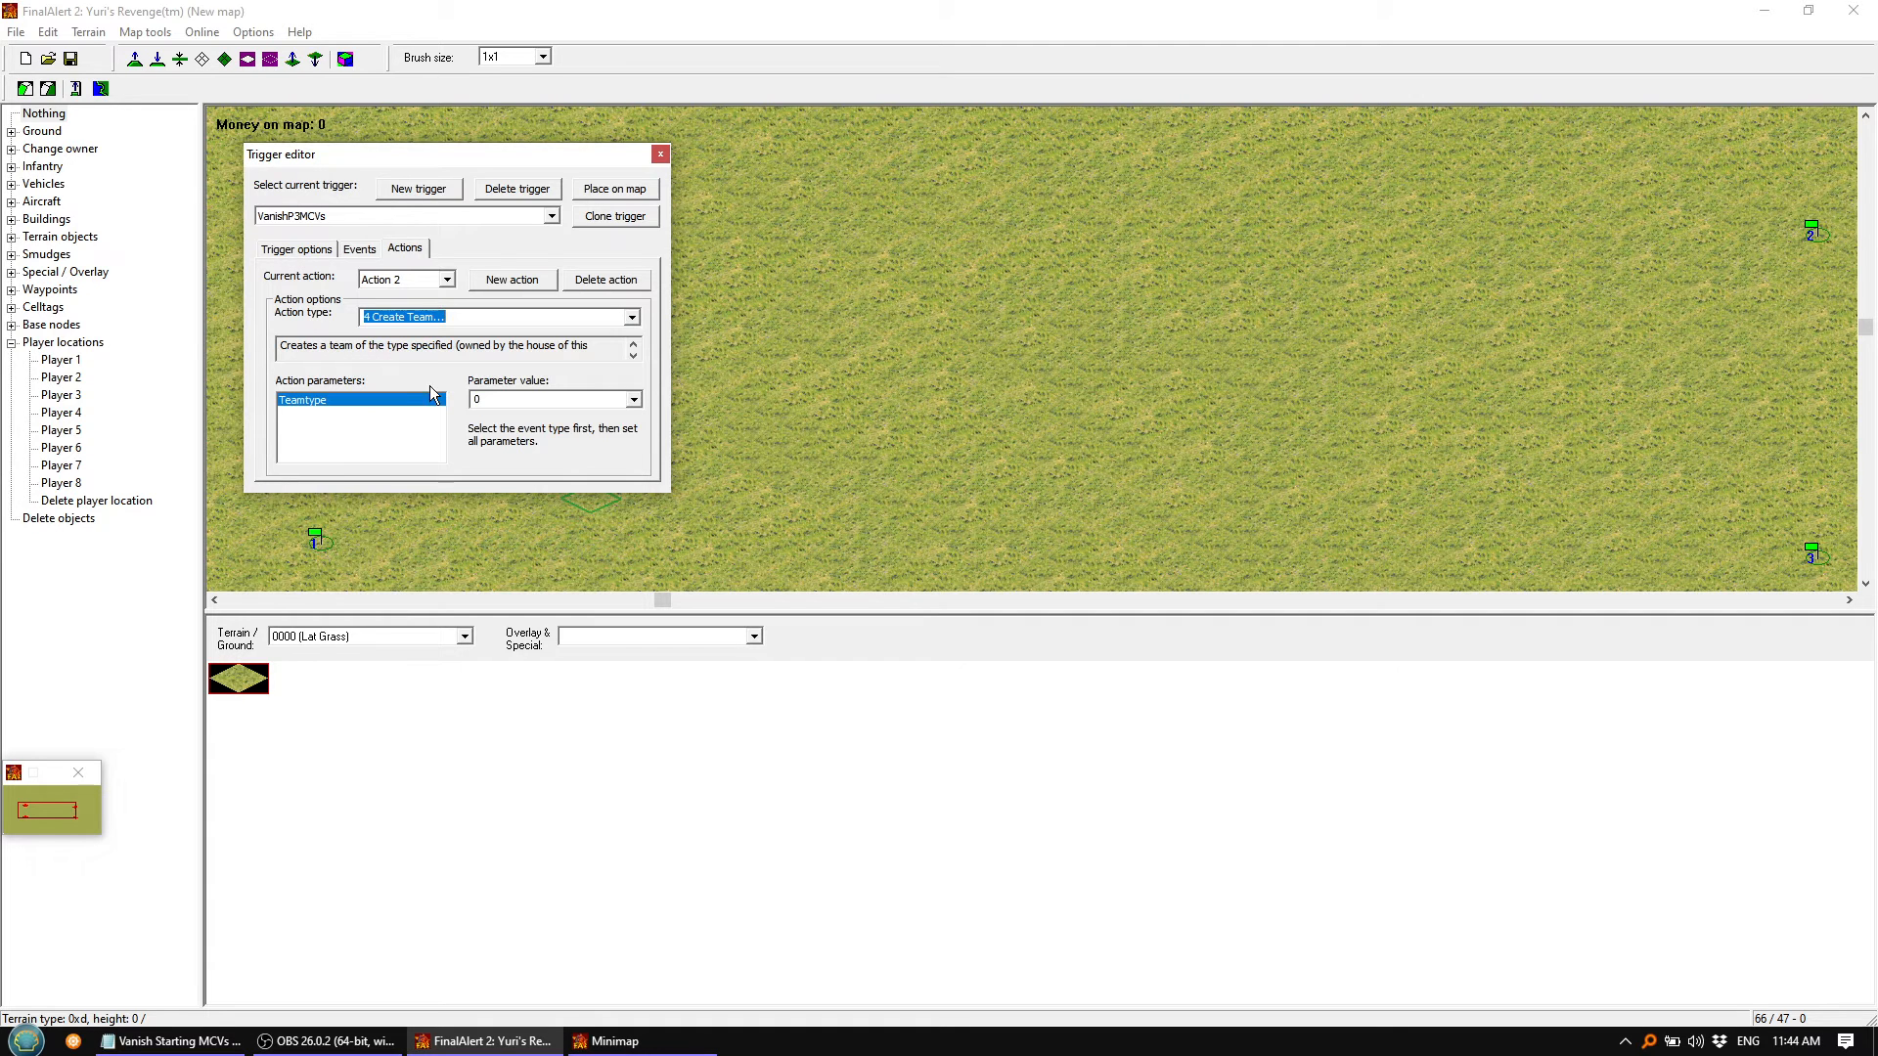
pyautogui.click(634, 399)
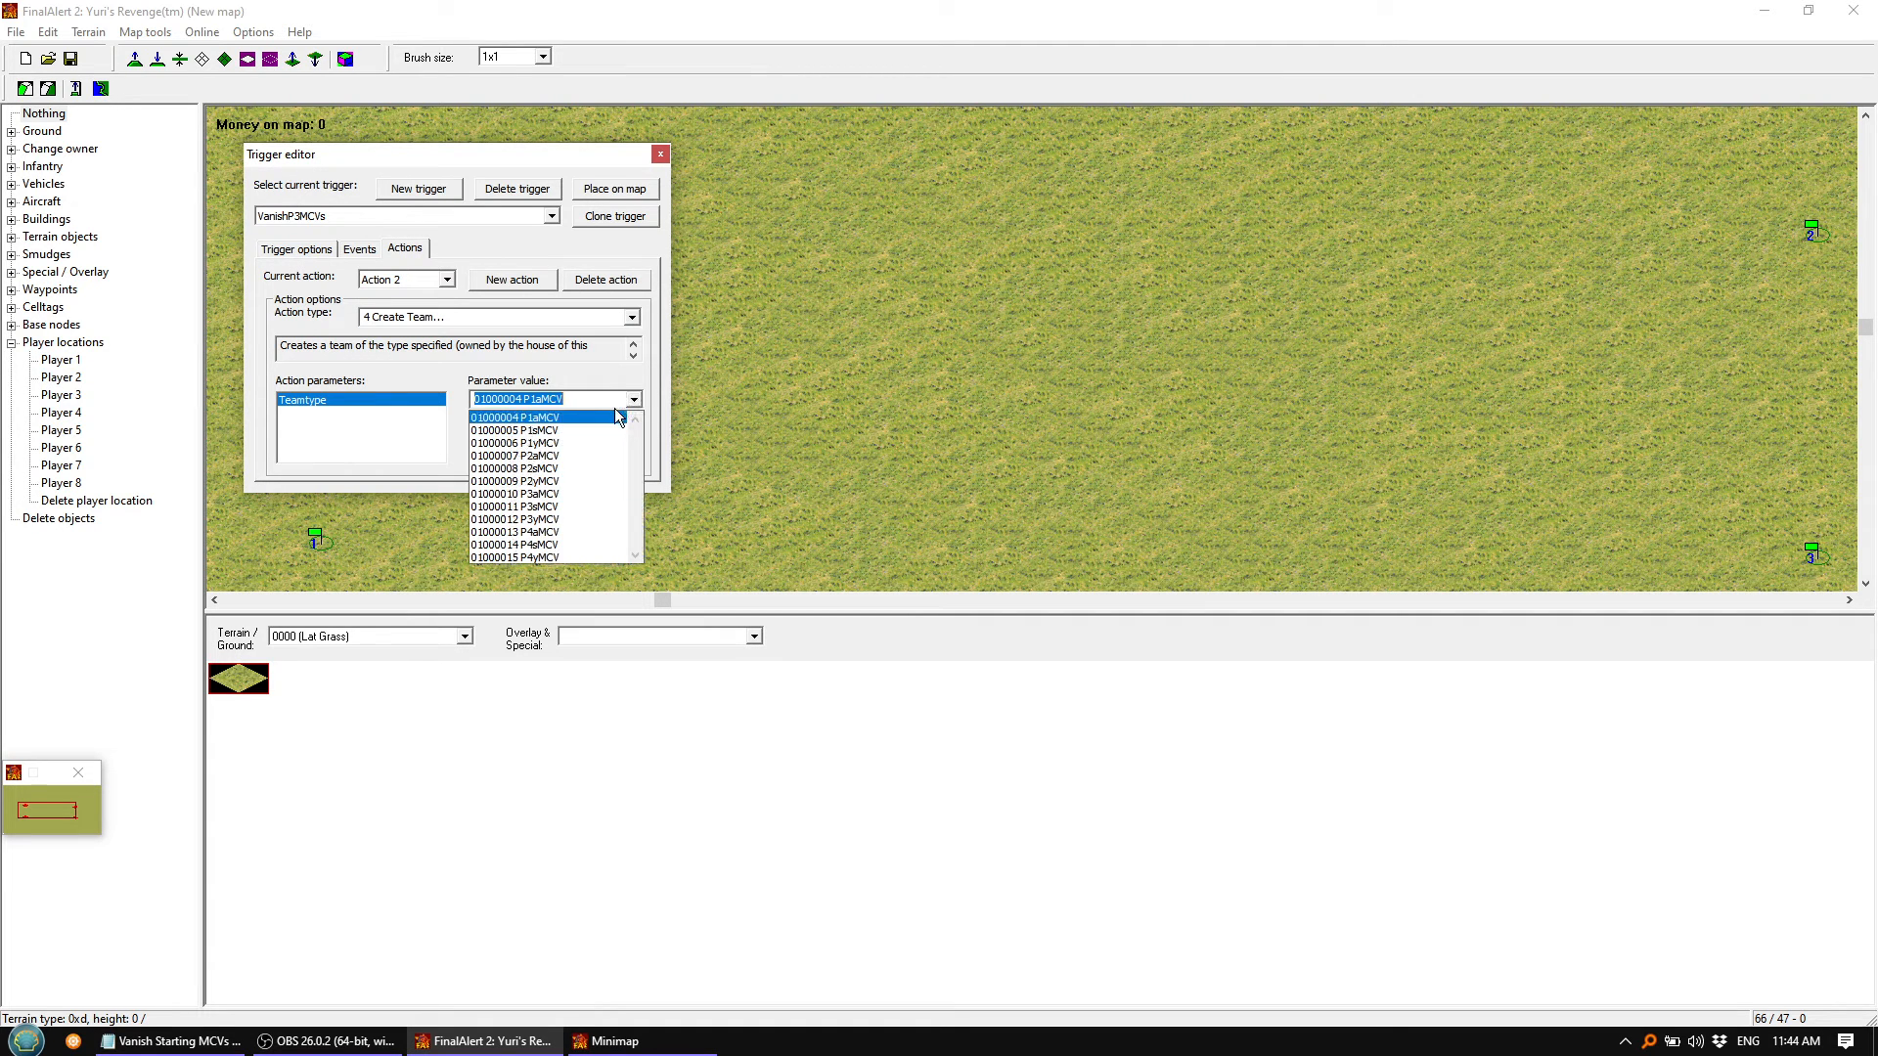
pyautogui.click(571, 519)
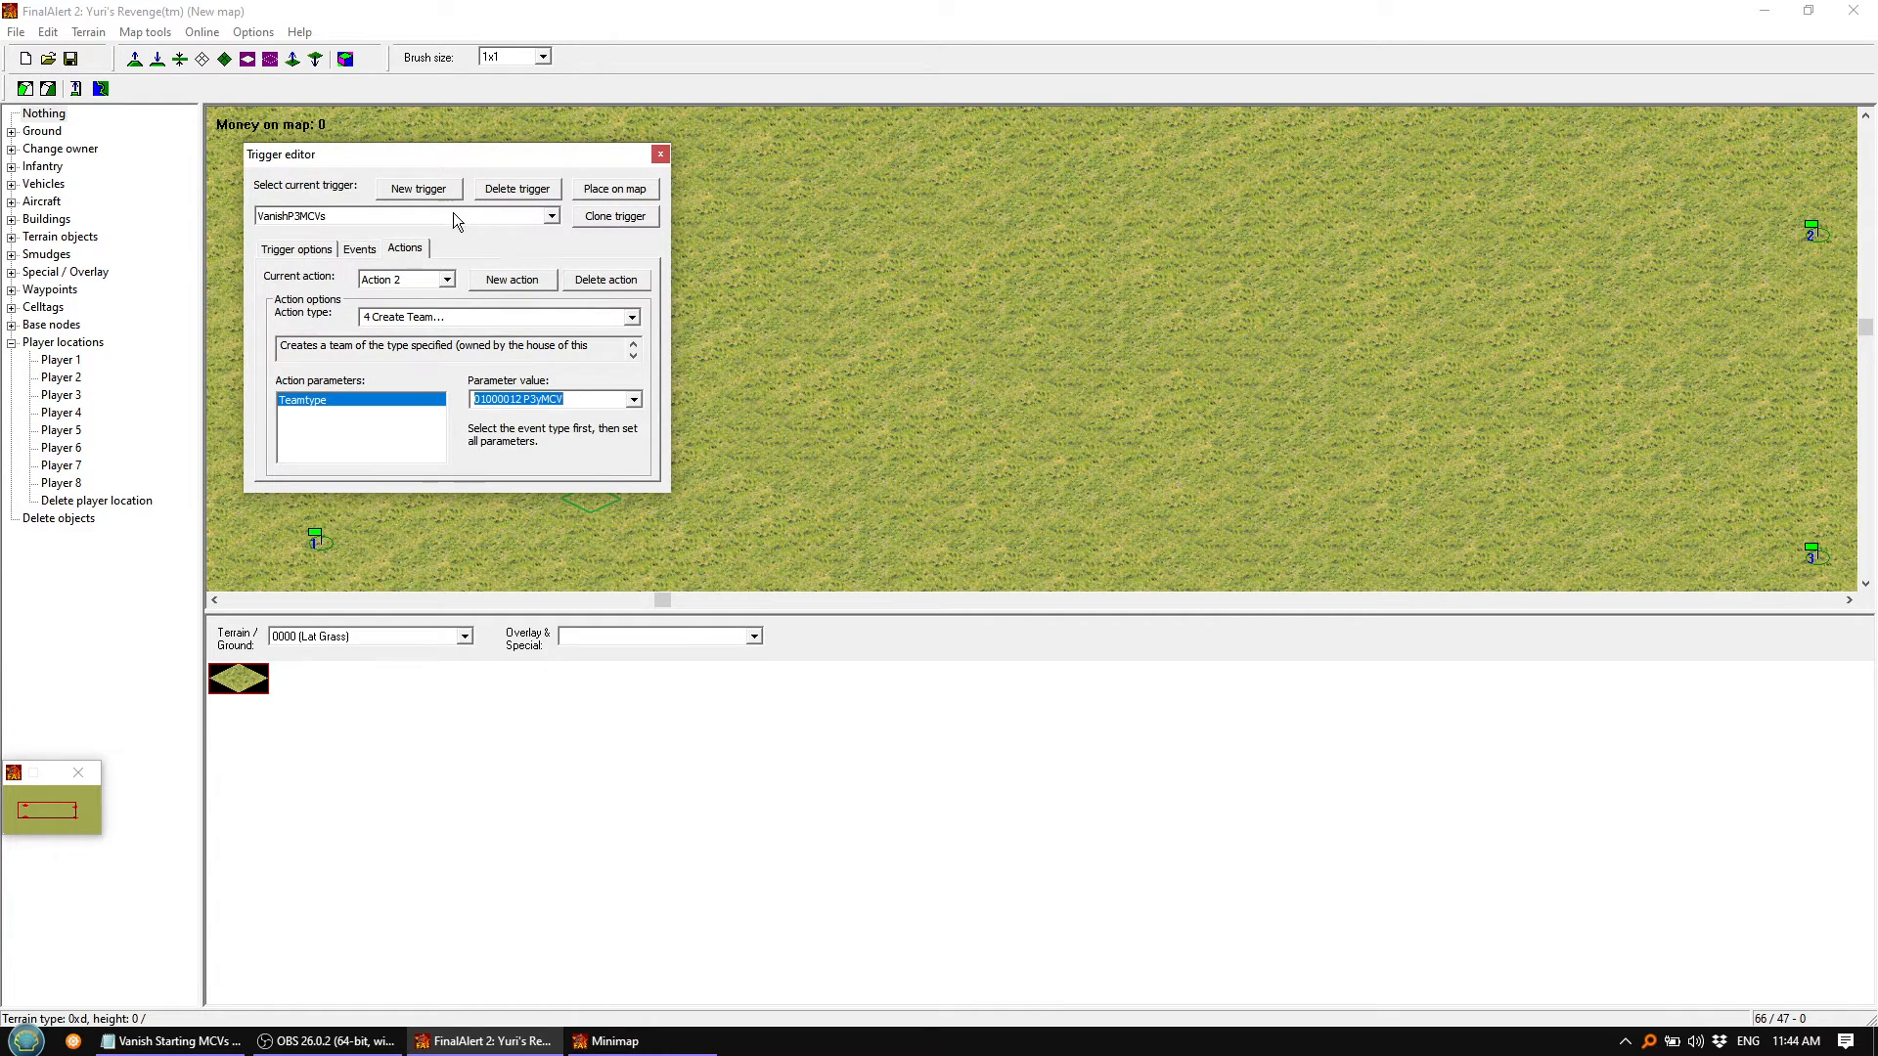
# Select the remaining unnamed new trigger and rename it as VanishP4MCVs
pyautogui.click(546, 216)
pyautogui.click(294, 237)
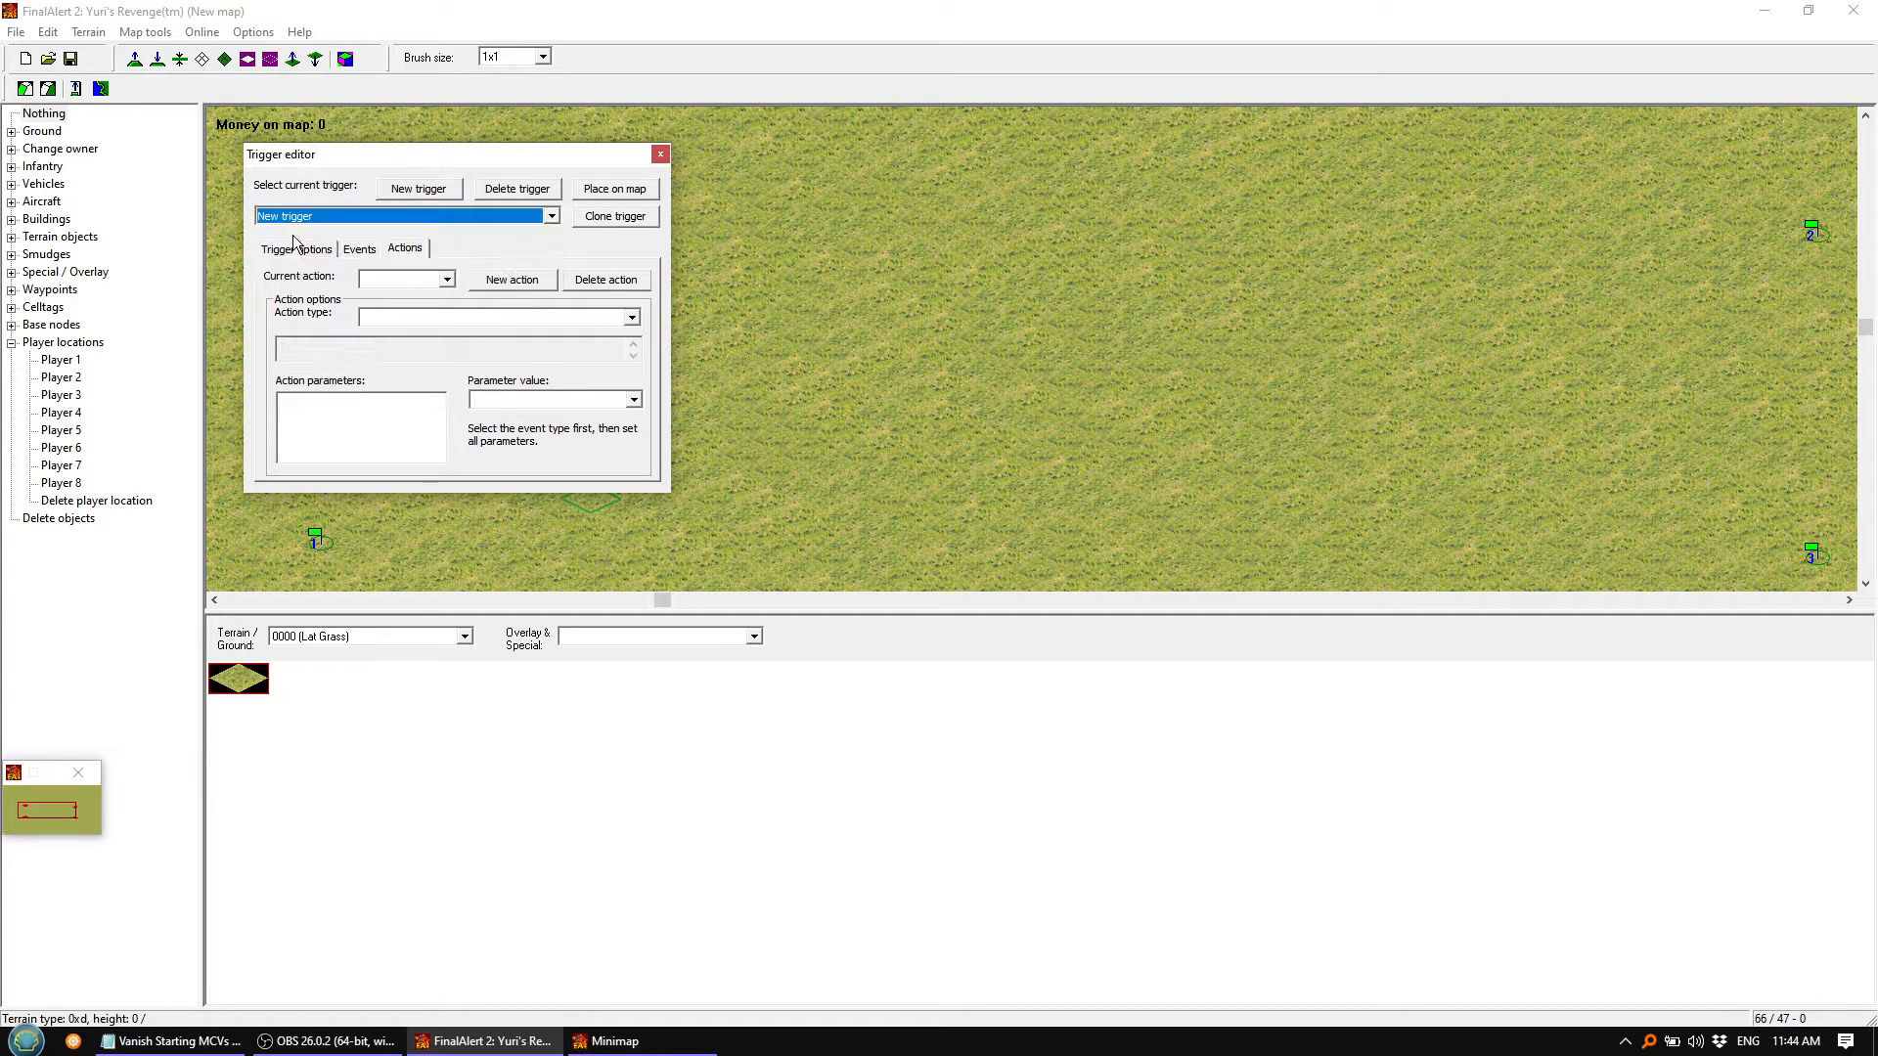
pyautogui.click(296, 249)
pyautogui.moveTo(357, 295); pyautogui.dragTo(161, 261)
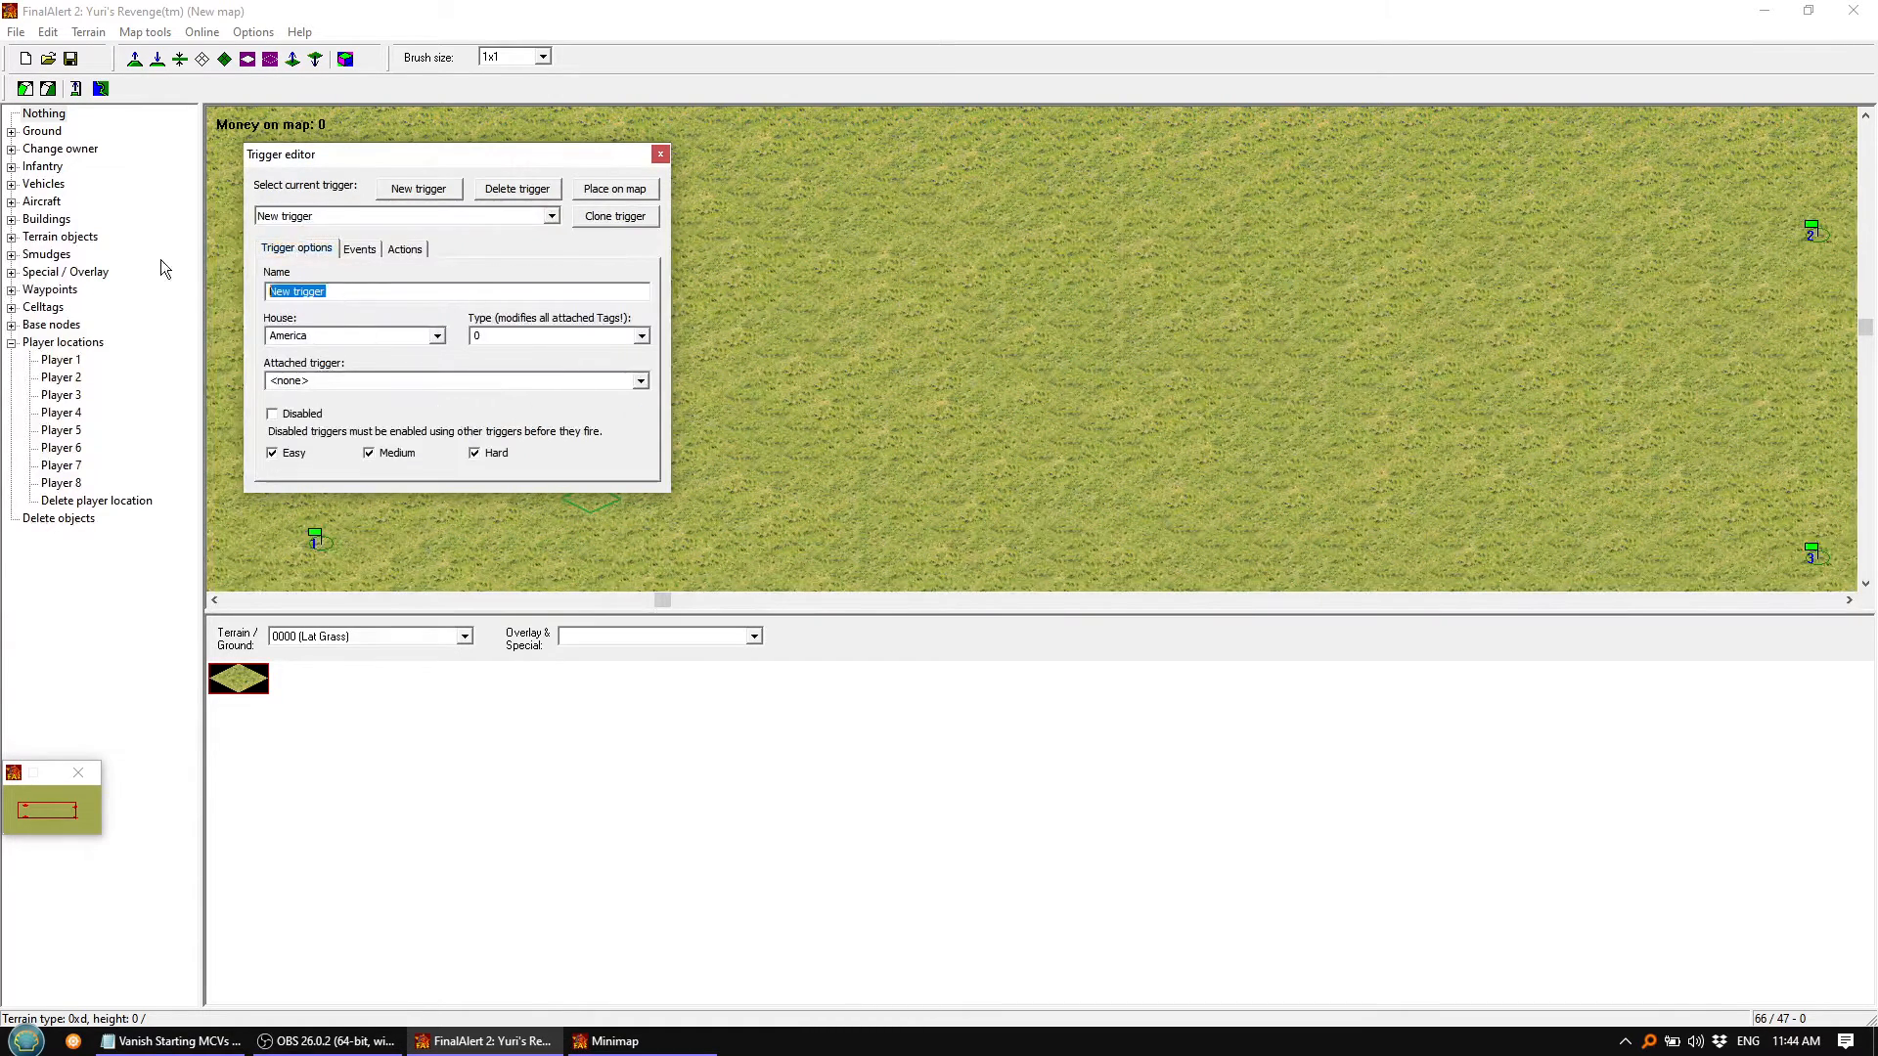
pyautogui.write('VanishP4')
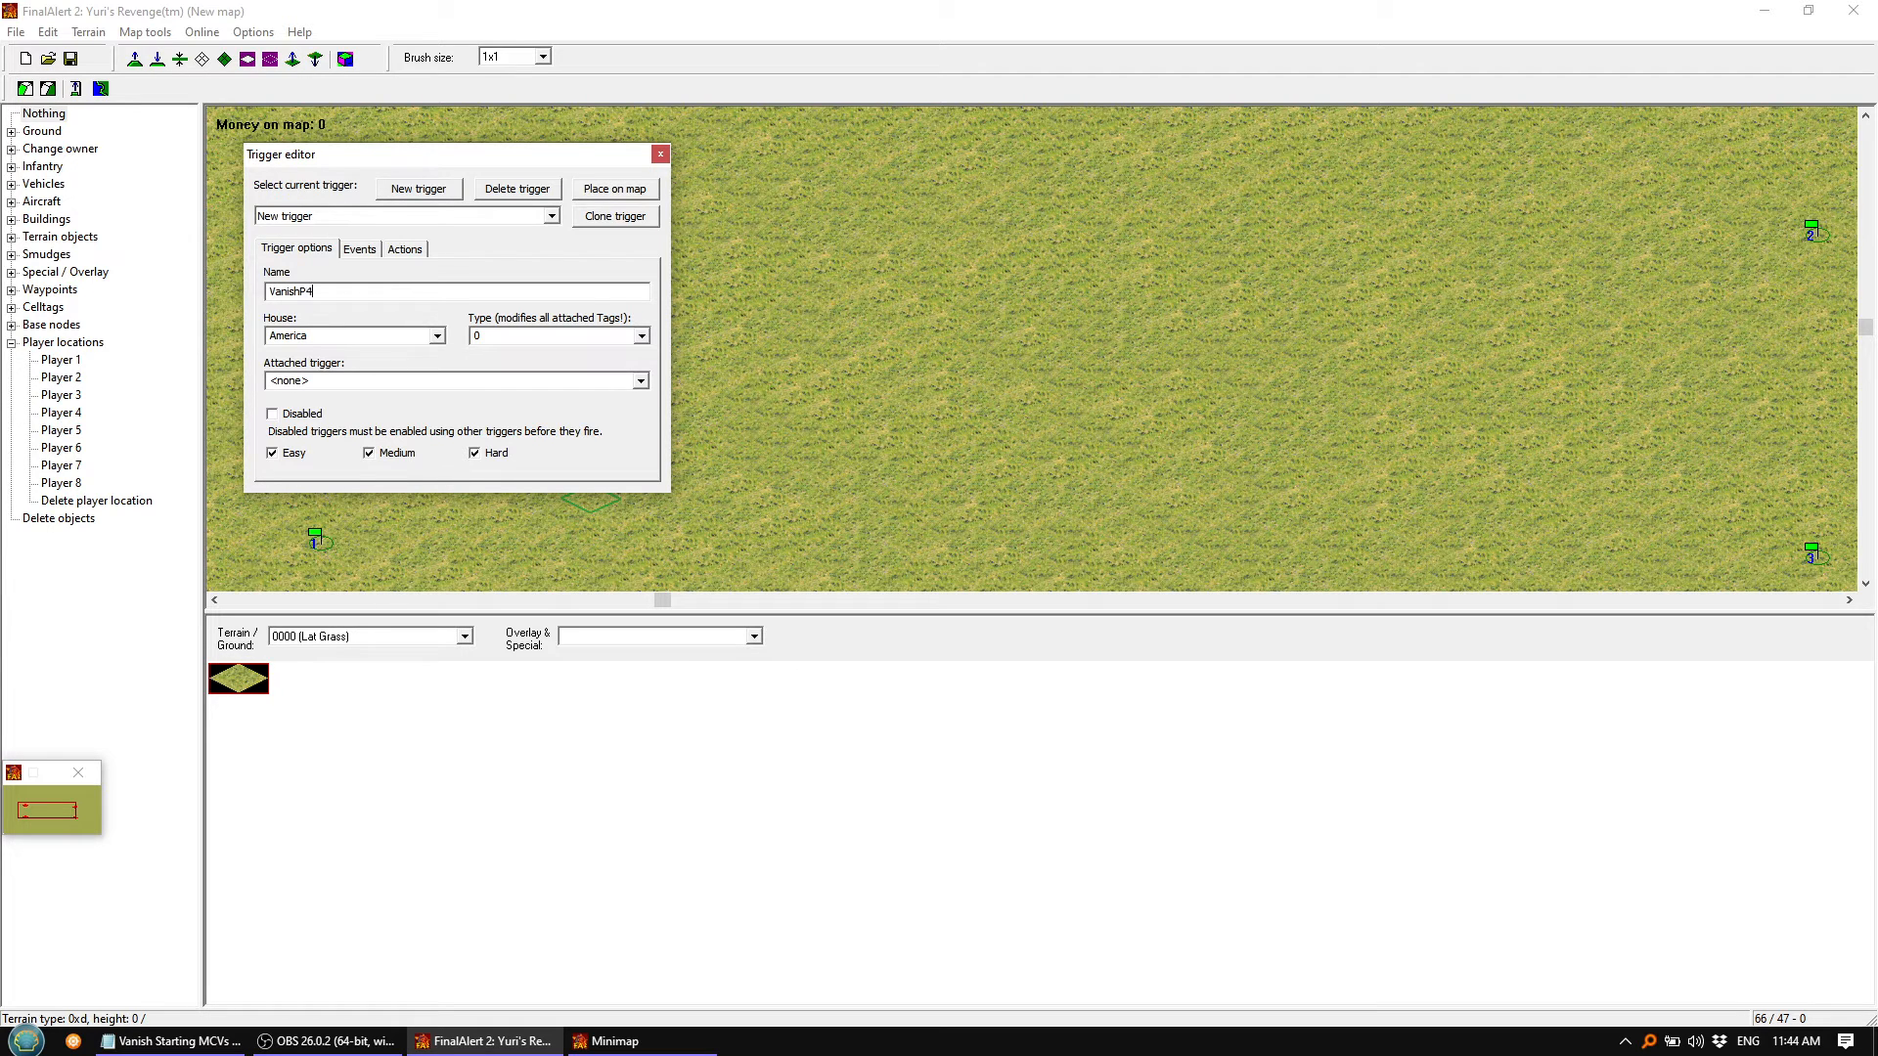
pyautogui.write('MCVs')
# Add an event of type 8 Any Event to the VanishP4MCVs trigger
pyautogui.click(354, 250)
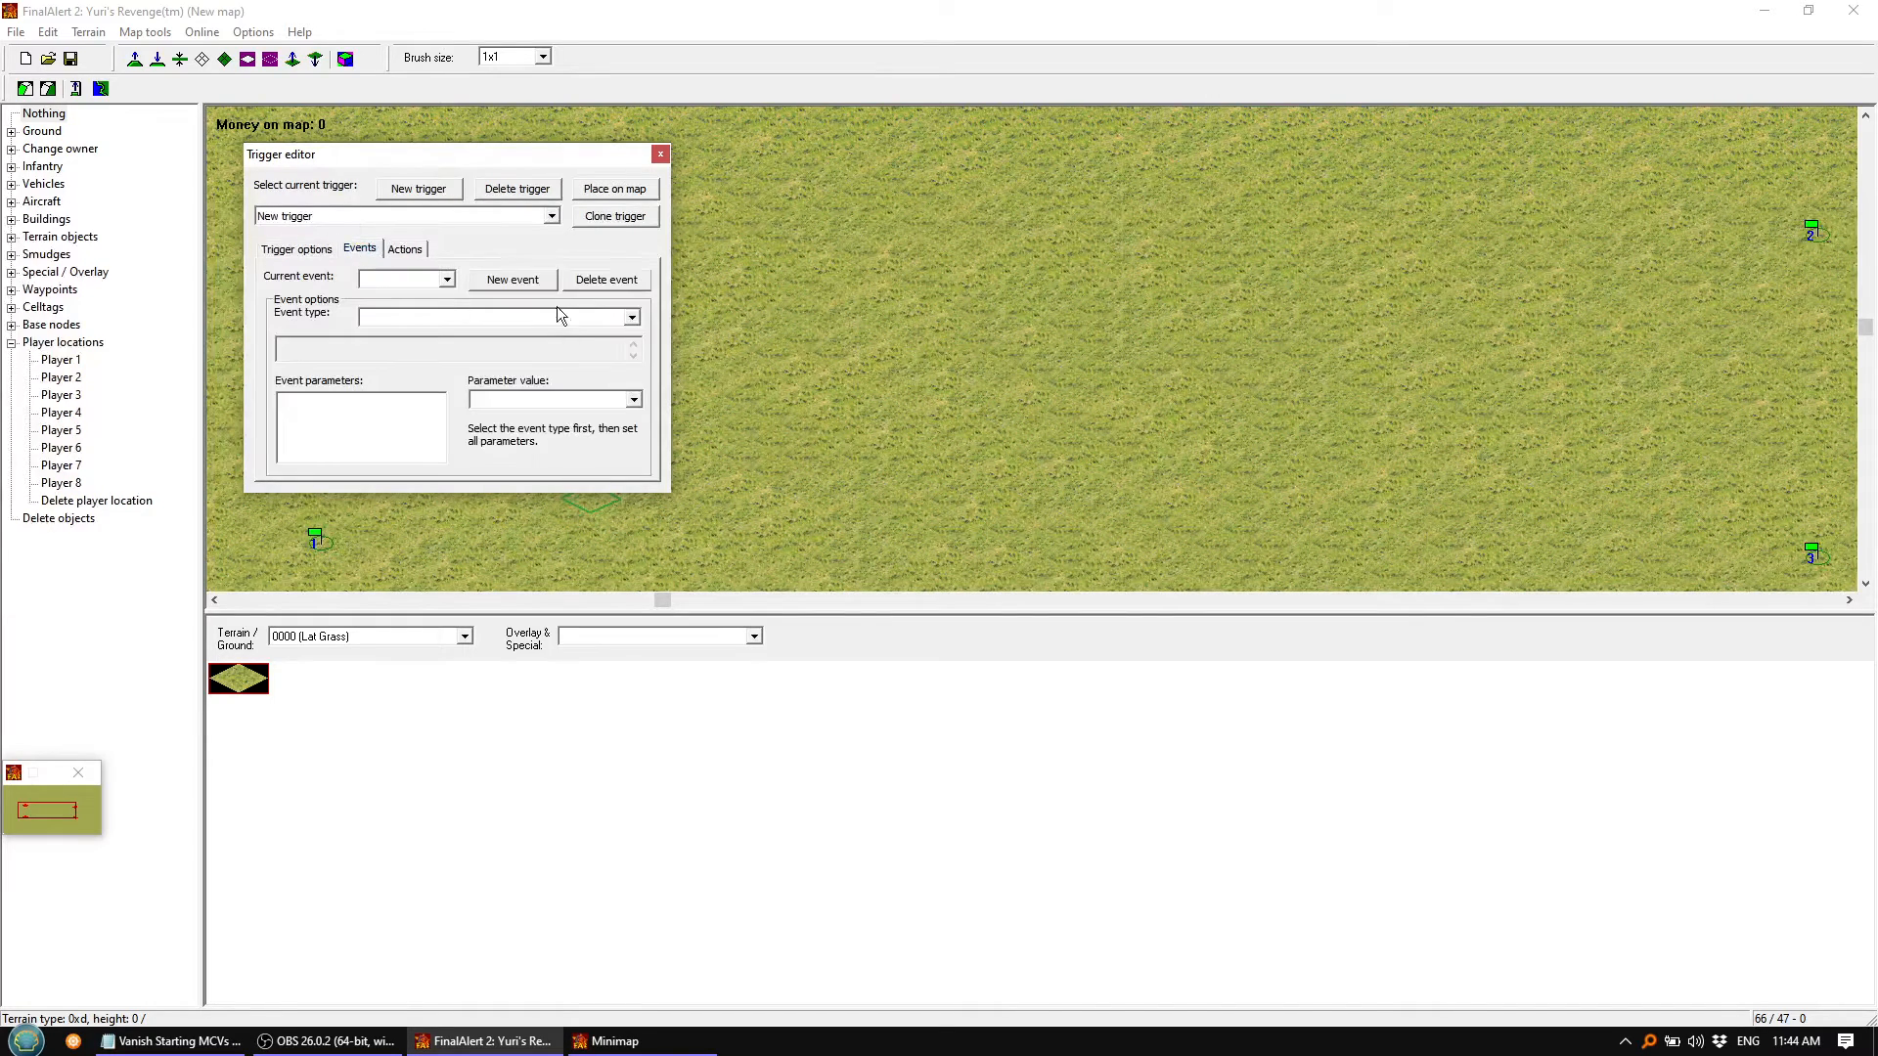
pyautogui.click(632, 317)
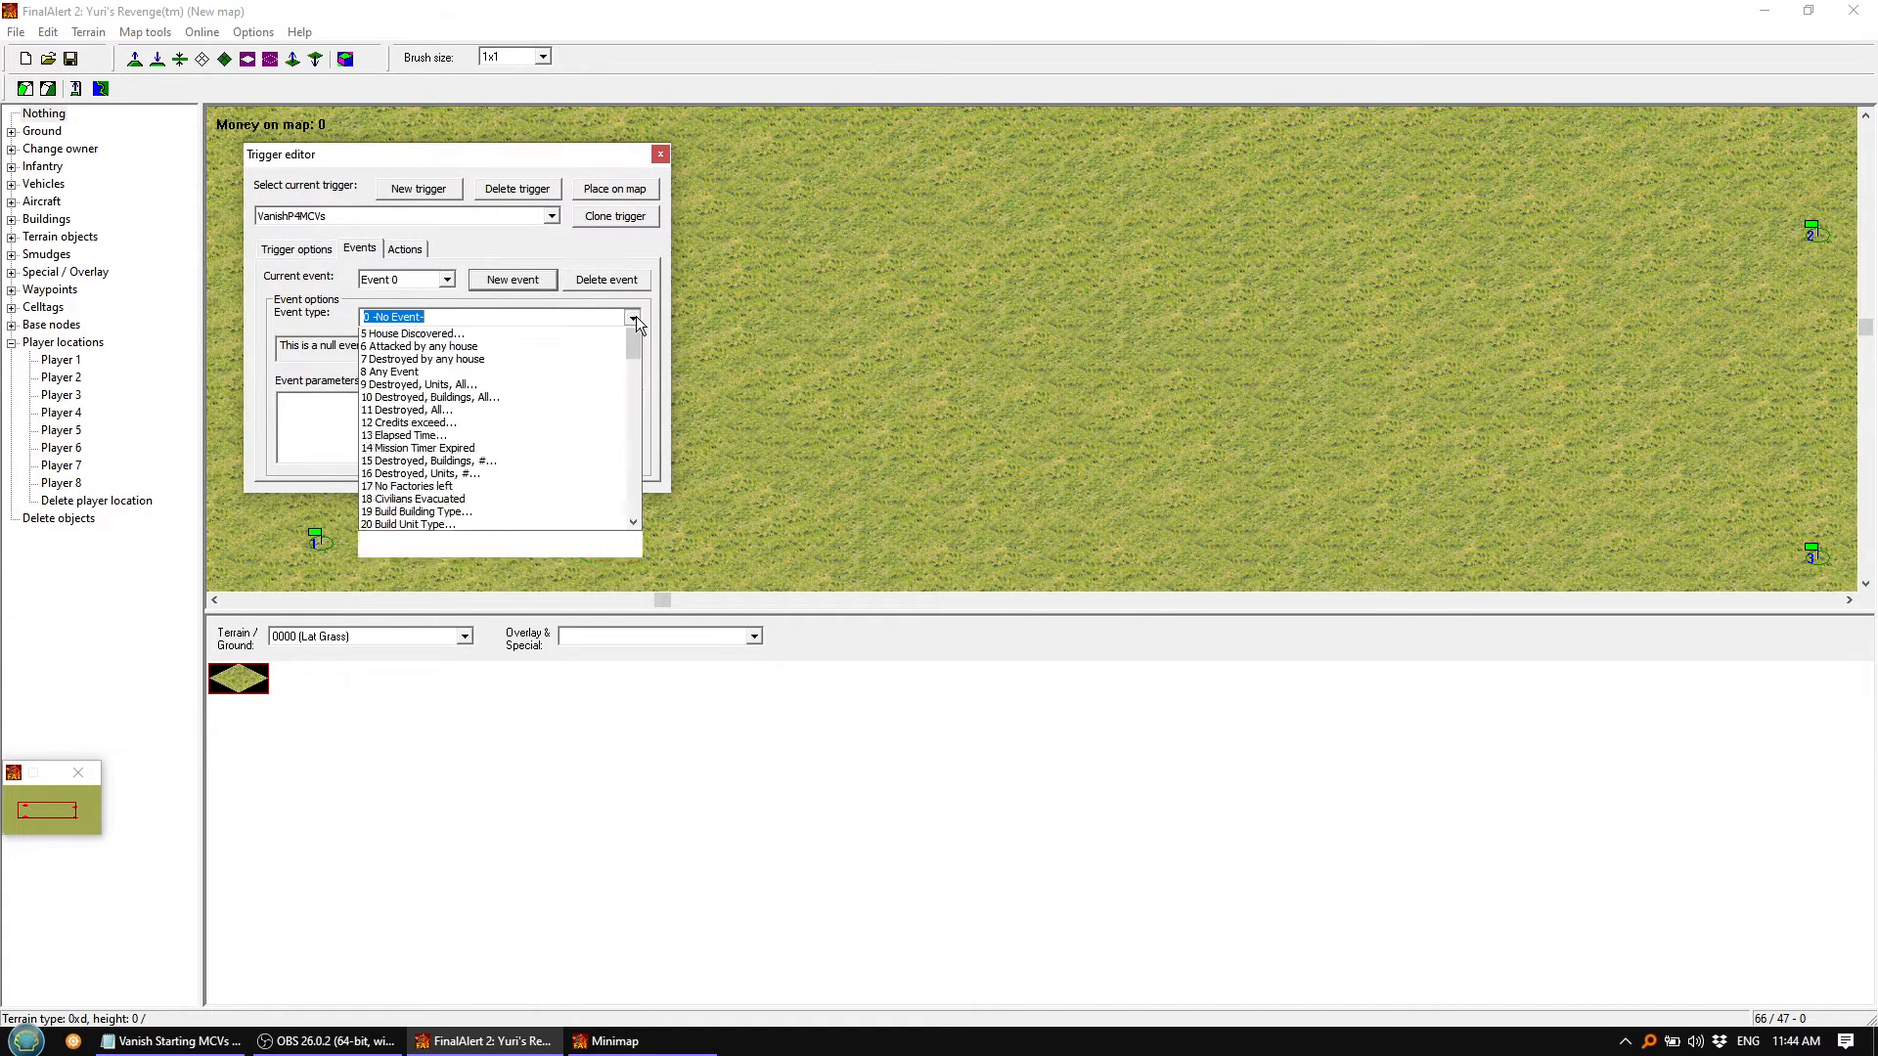
pyautogui.click(420, 437)
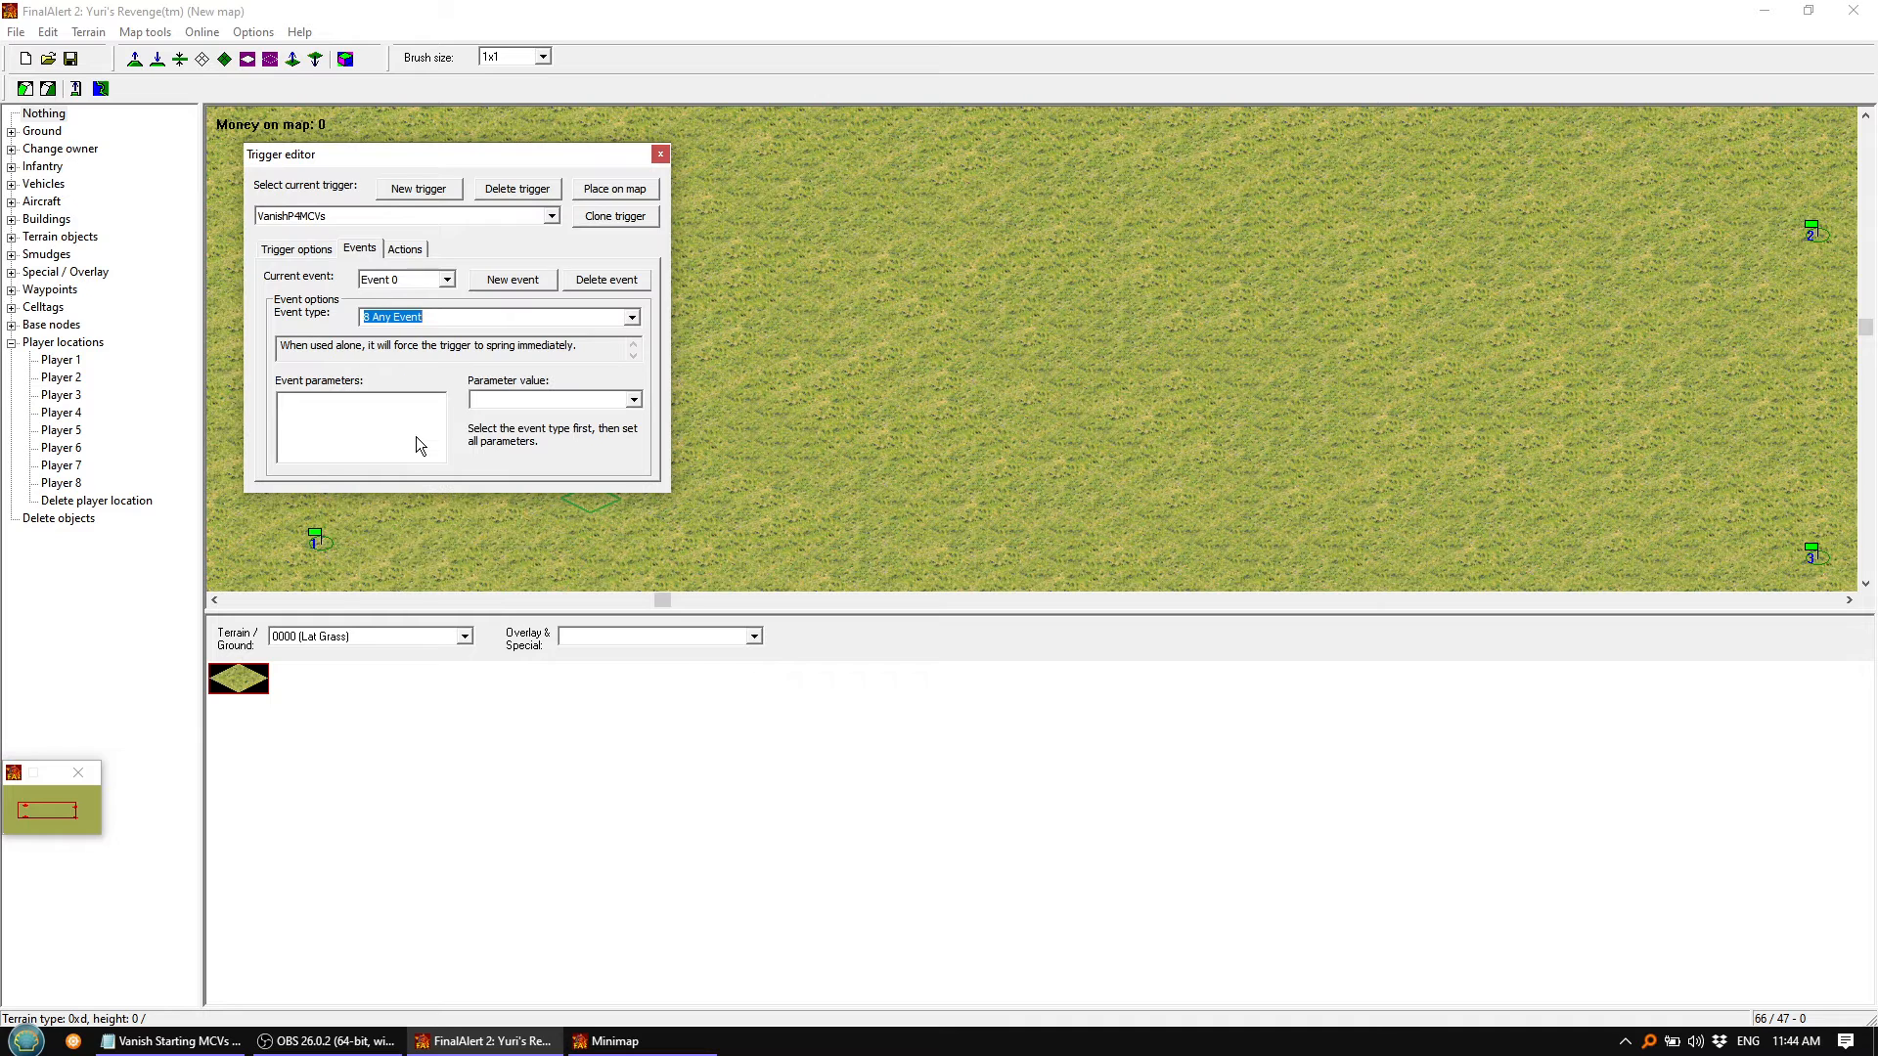
# Add three actions to the VanishP4MCVs trigger and select Action 0
pyautogui.click(404, 249)
pyautogui.click(497, 285)
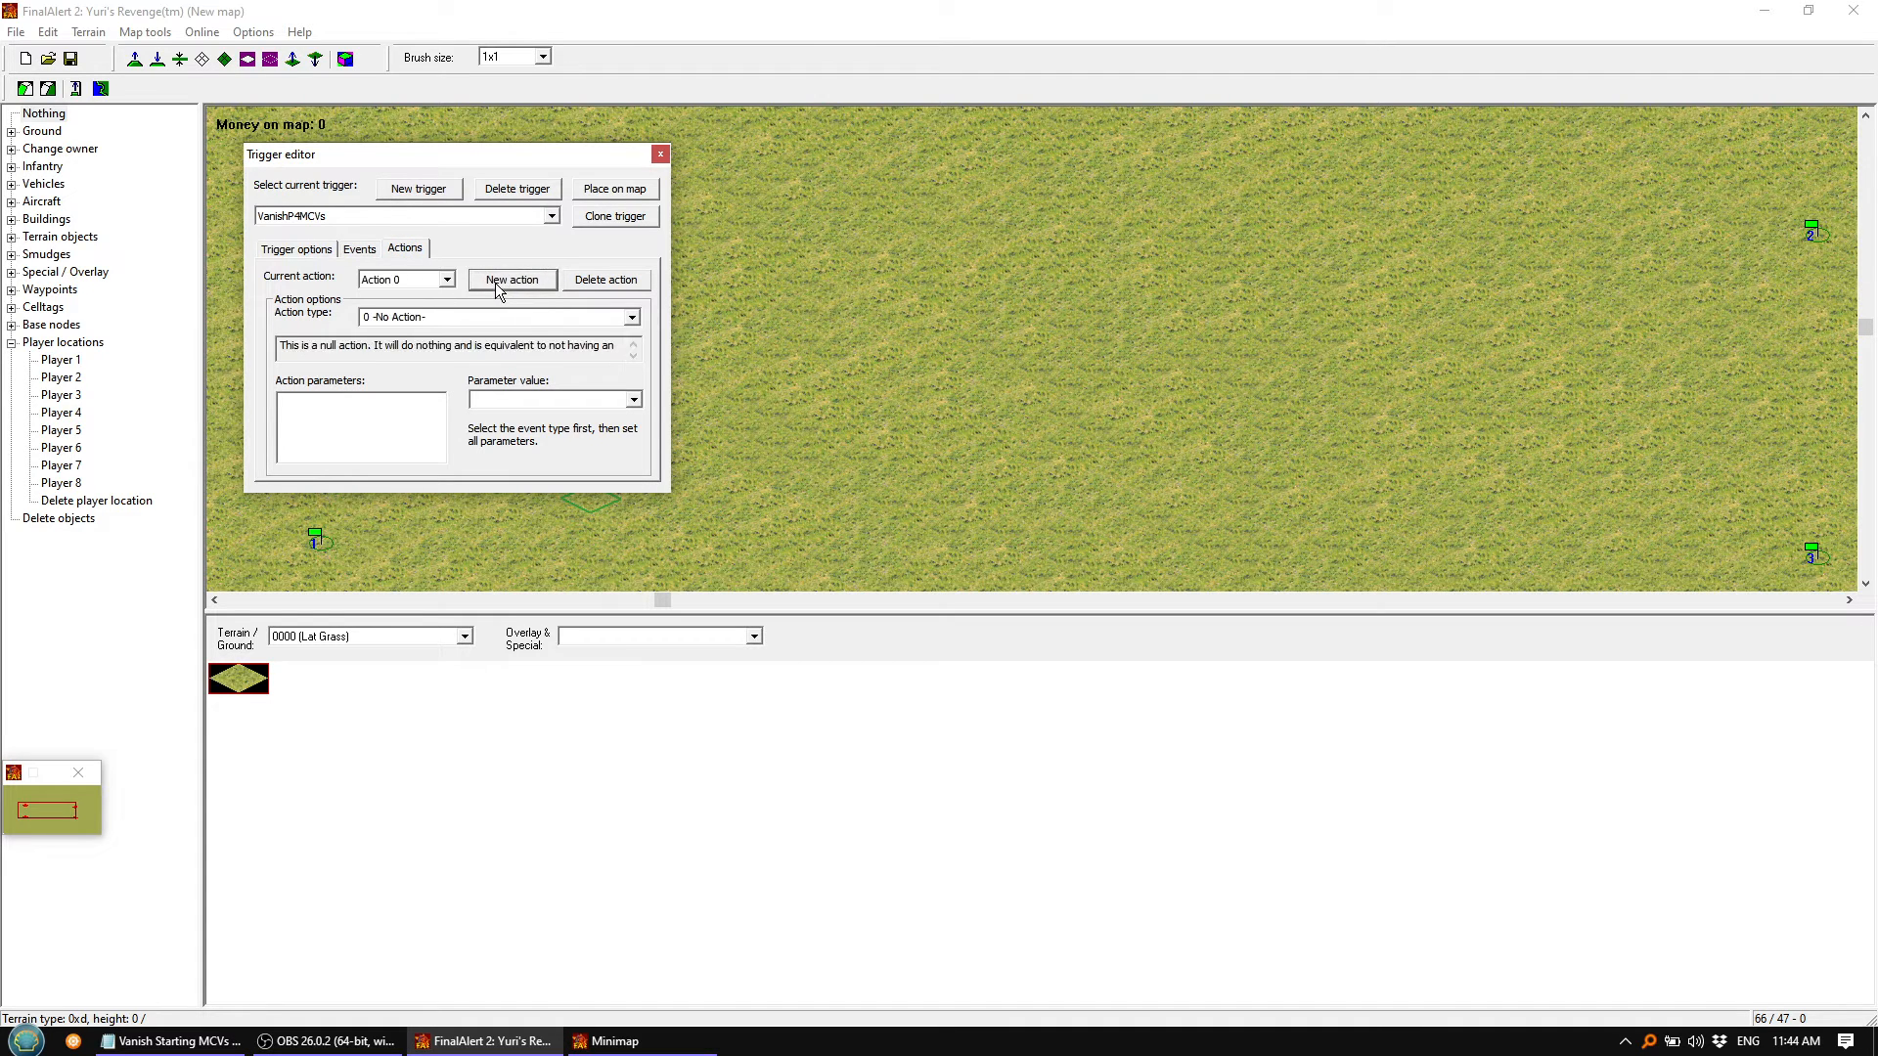
pyautogui.click(446, 279)
pyautogui.click(391, 296)
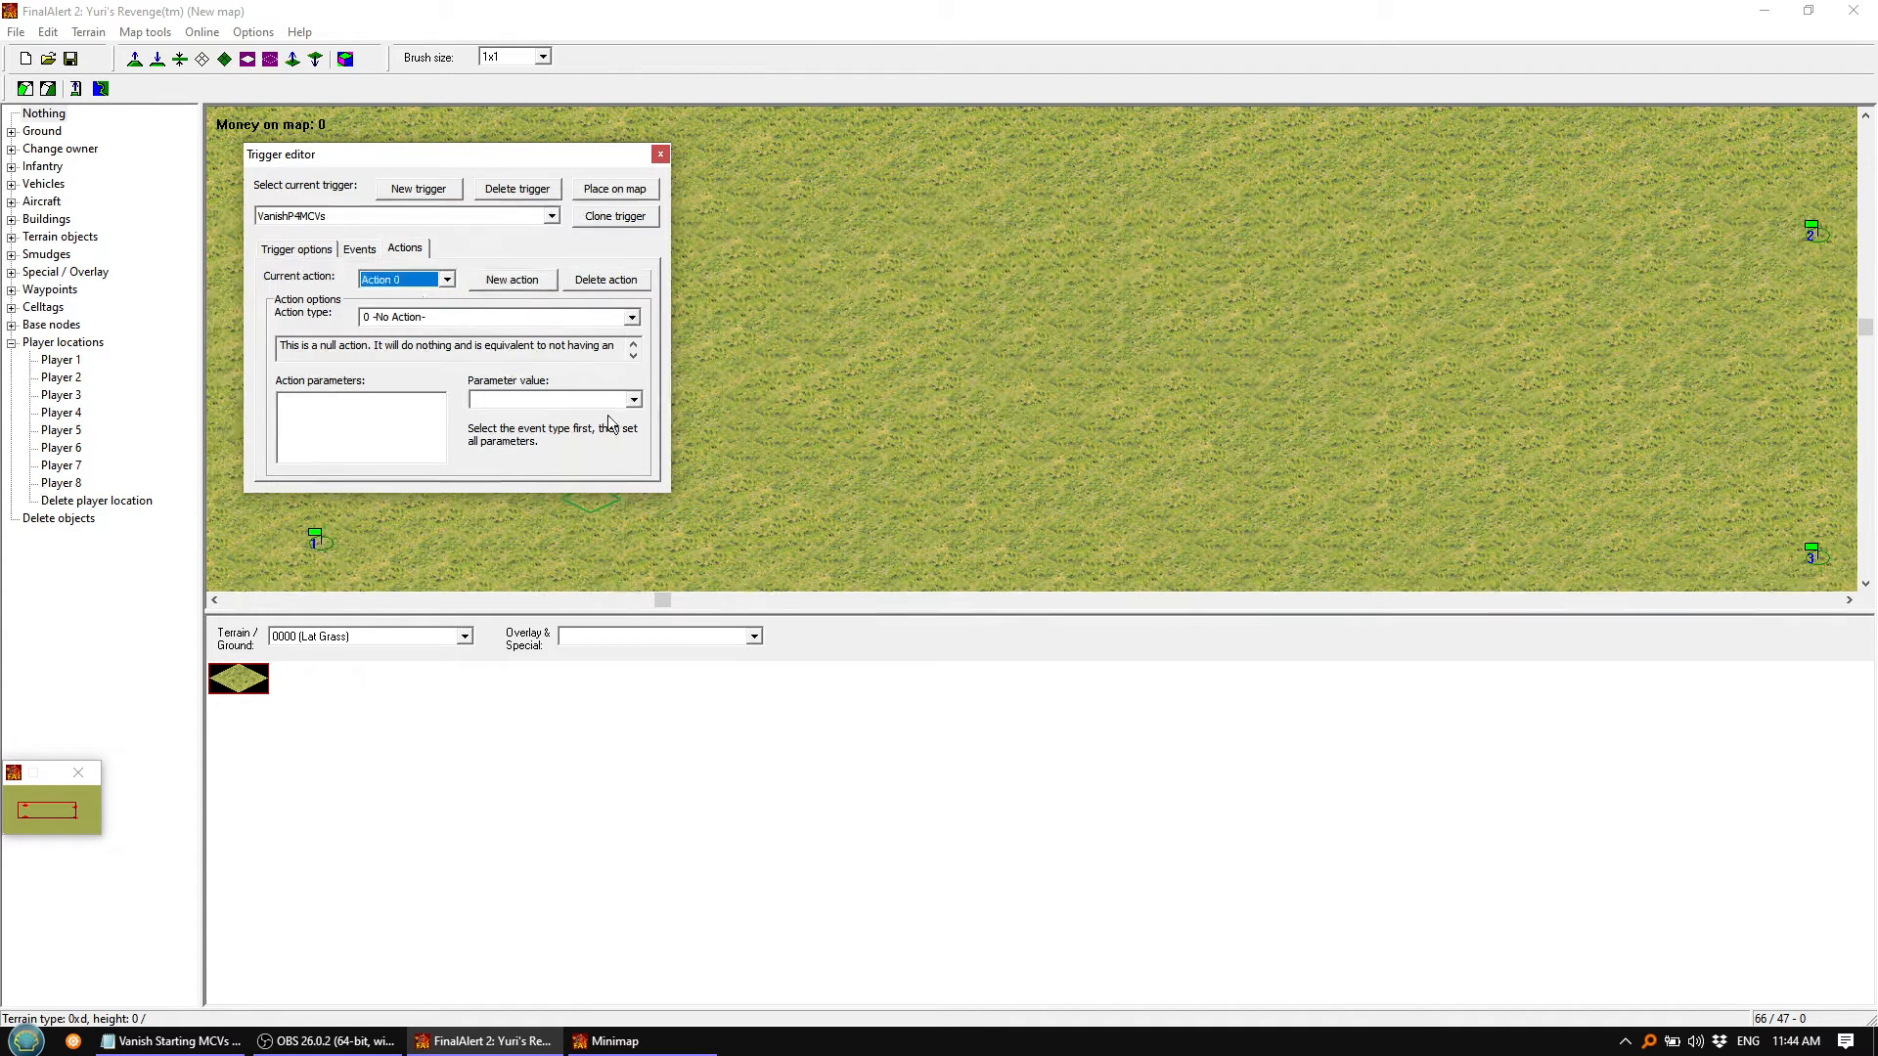
pyautogui.click(634, 400)
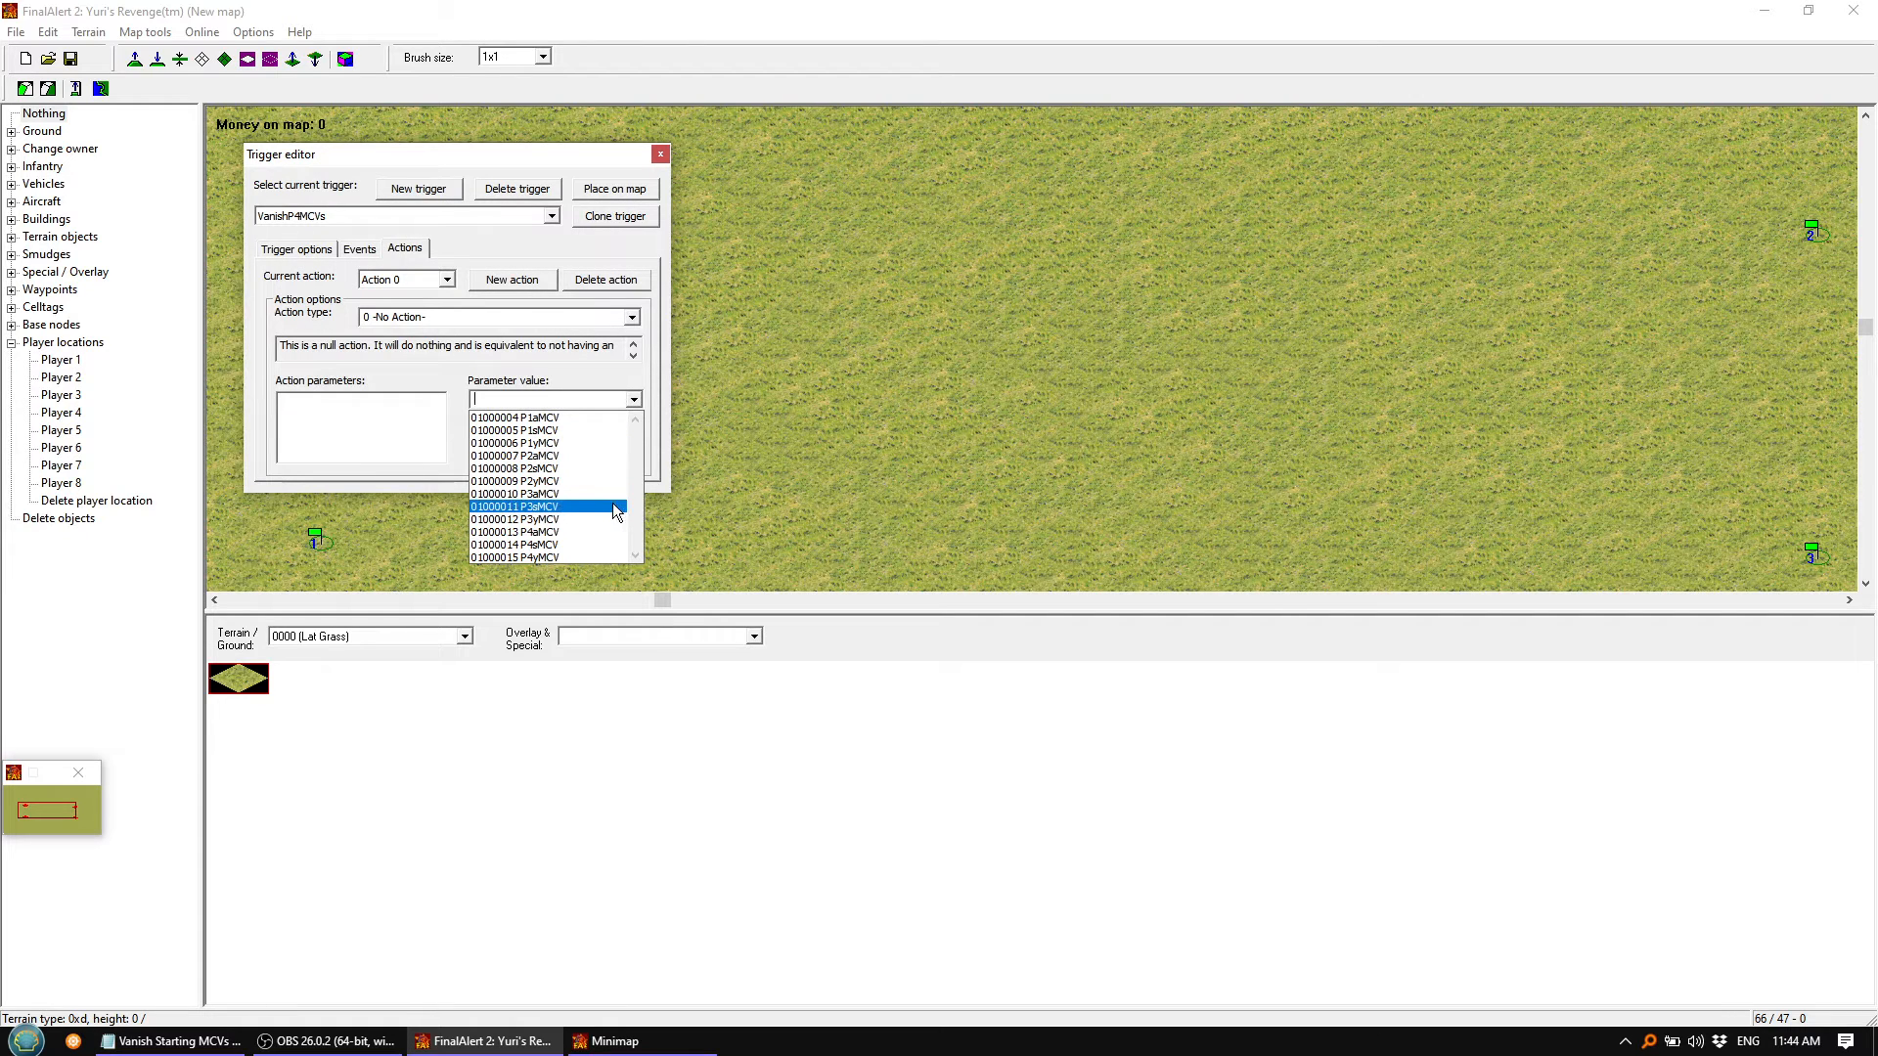
pyautogui.click(549, 558)
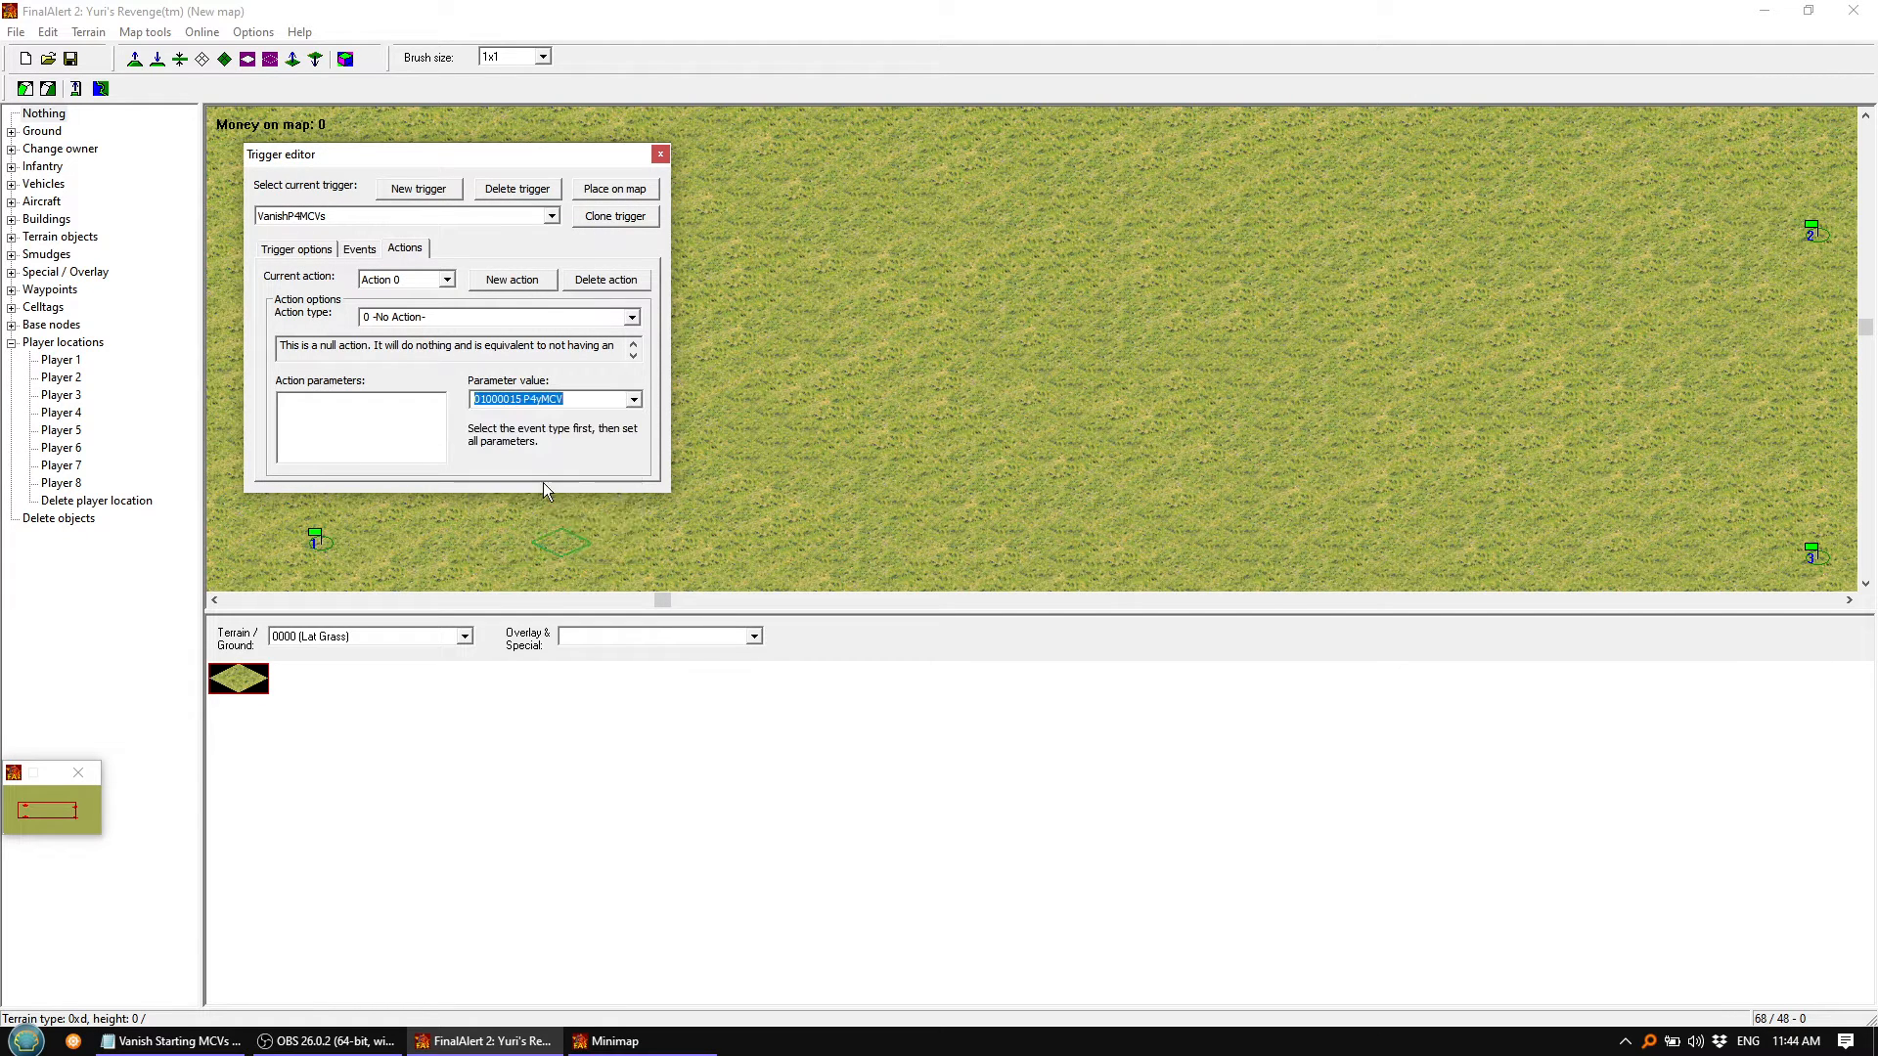
pyautogui.click(436, 279)
pyautogui.click(427, 308)
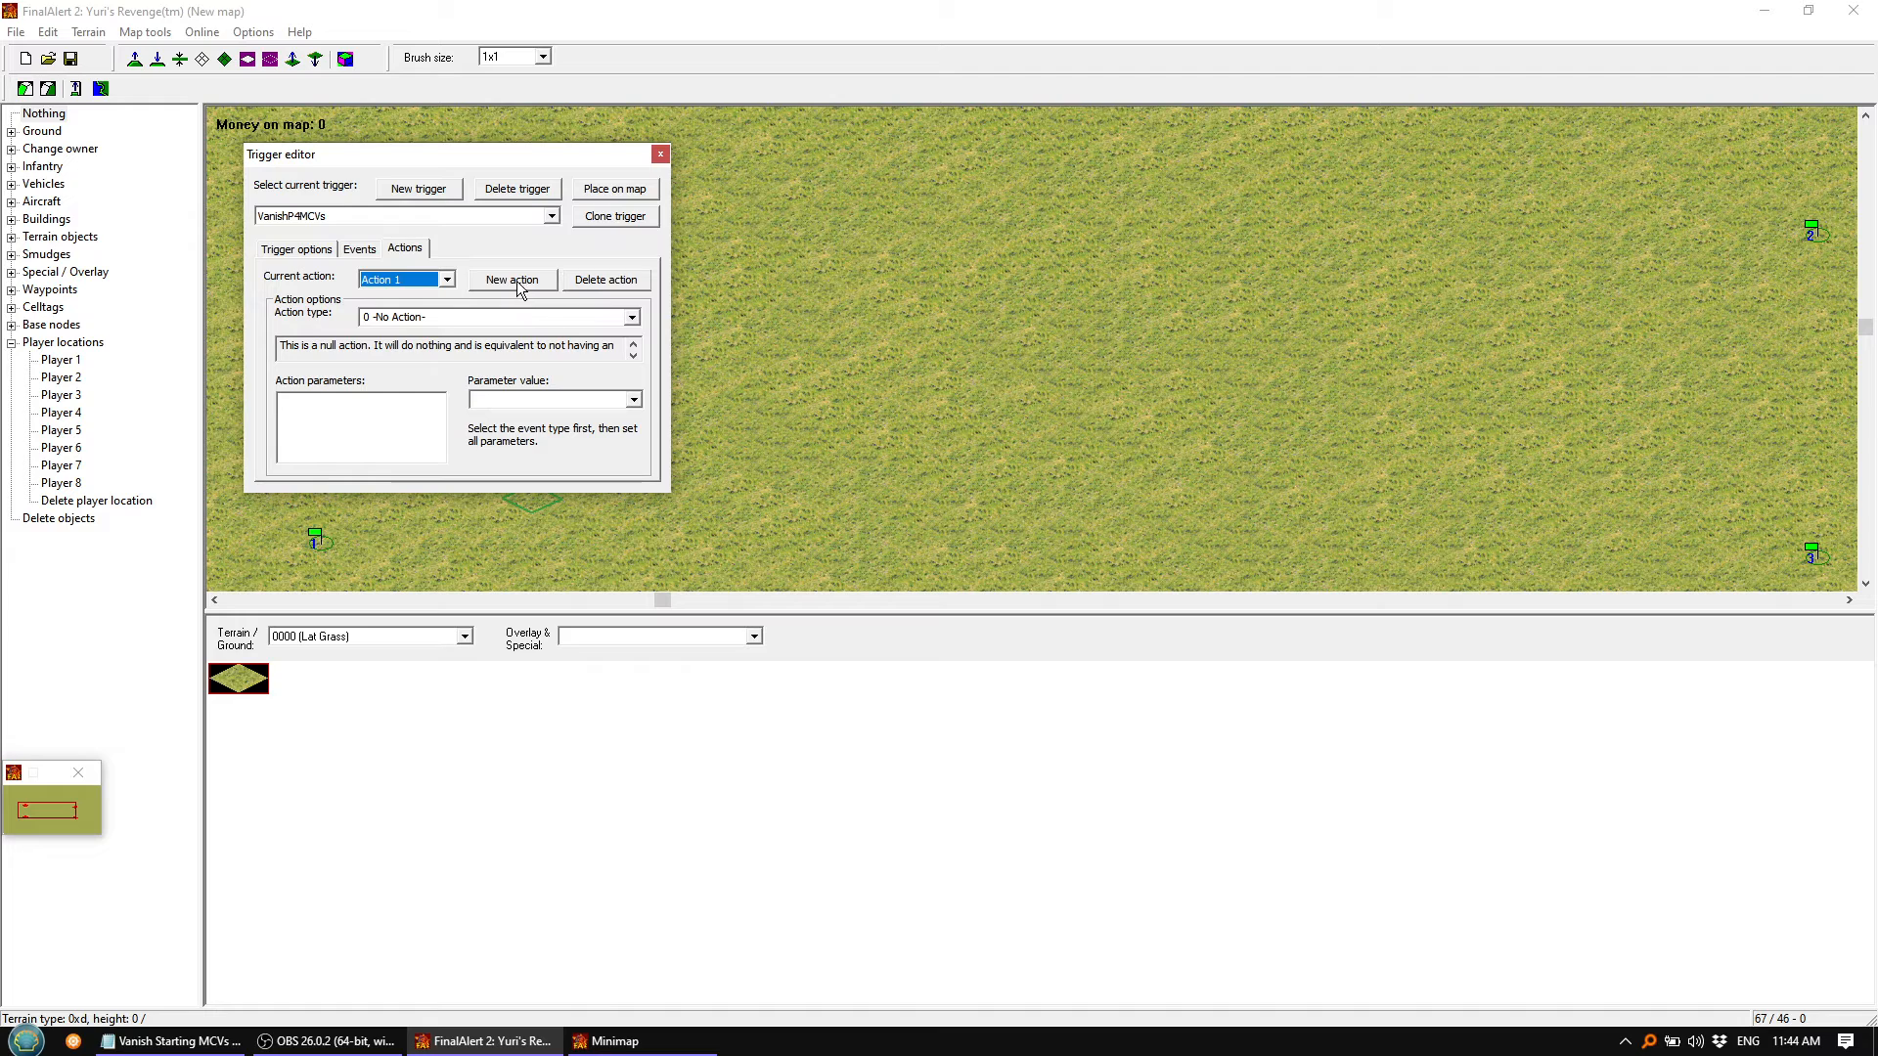
pyautogui.click(446, 280)
pyautogui.click(426, 297)
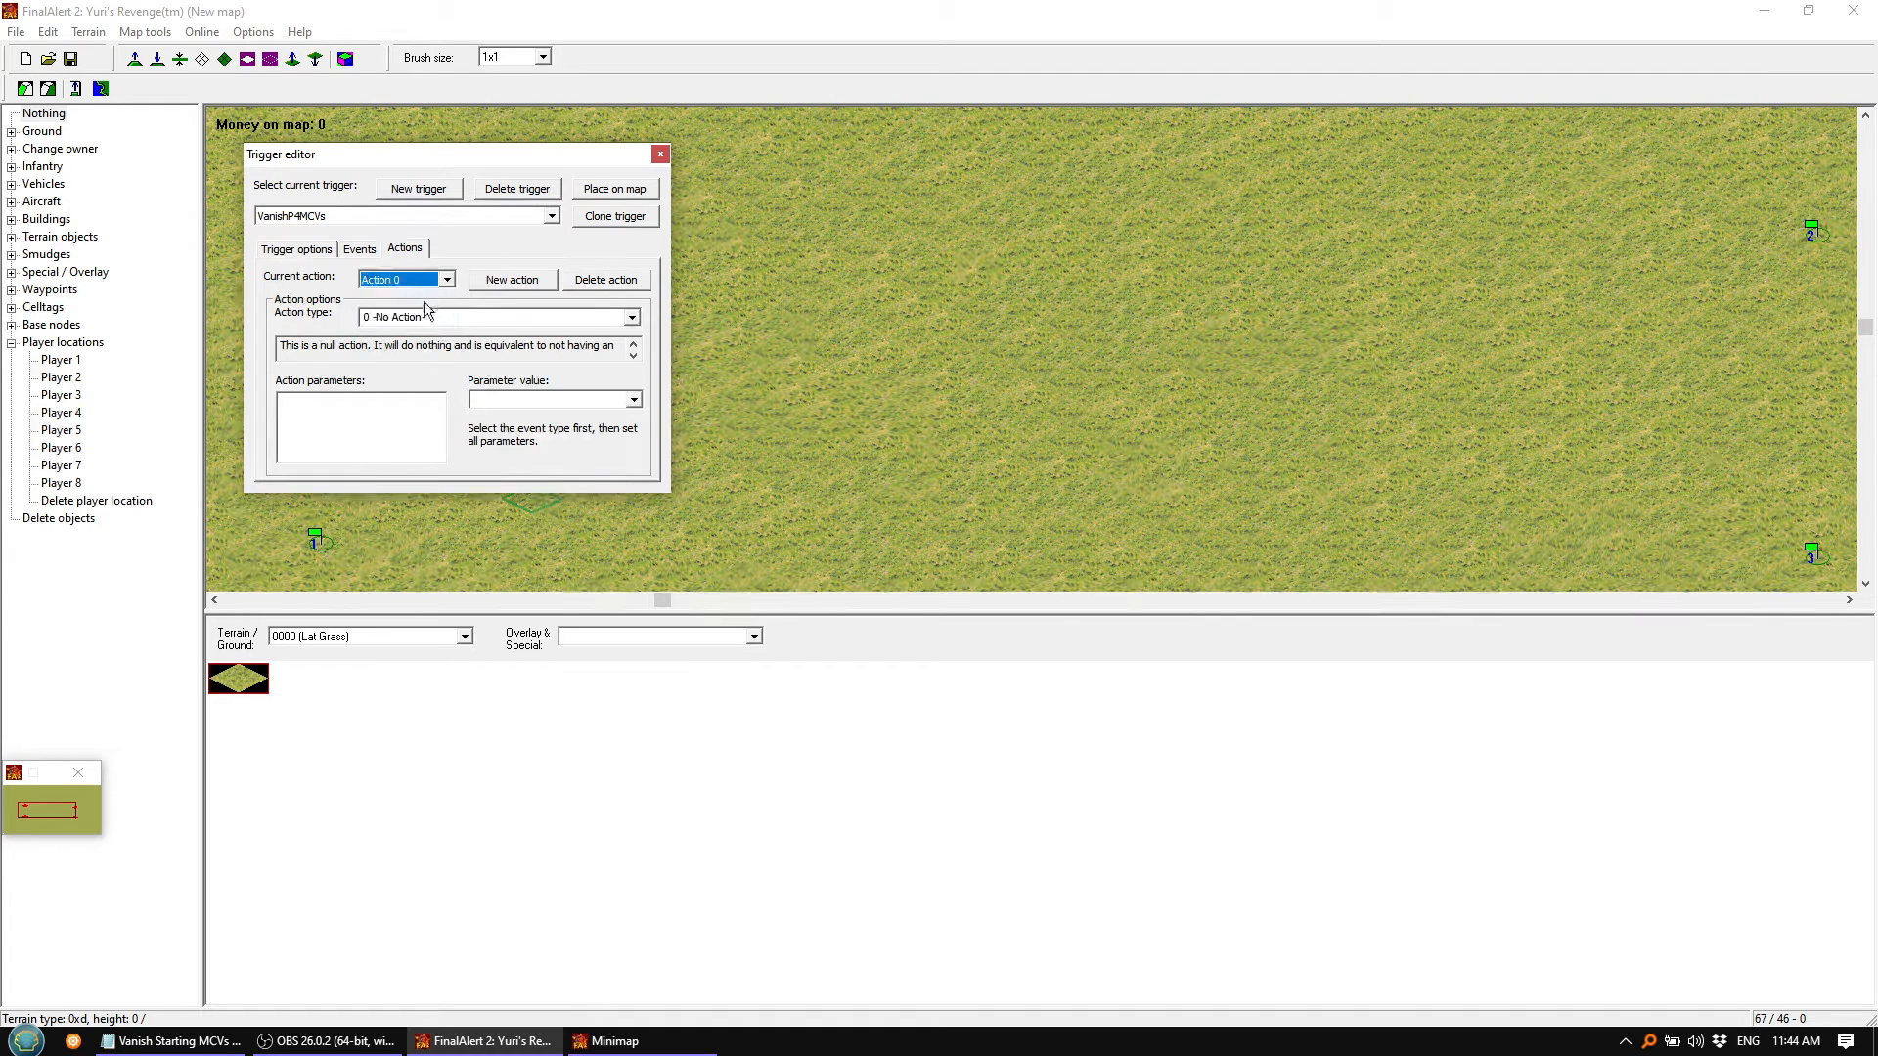
# Set Action 0 of VanishP4MCVs to 4 Create Team with team type 01000015 P4yMCV
pyautogui.click(632, 317)
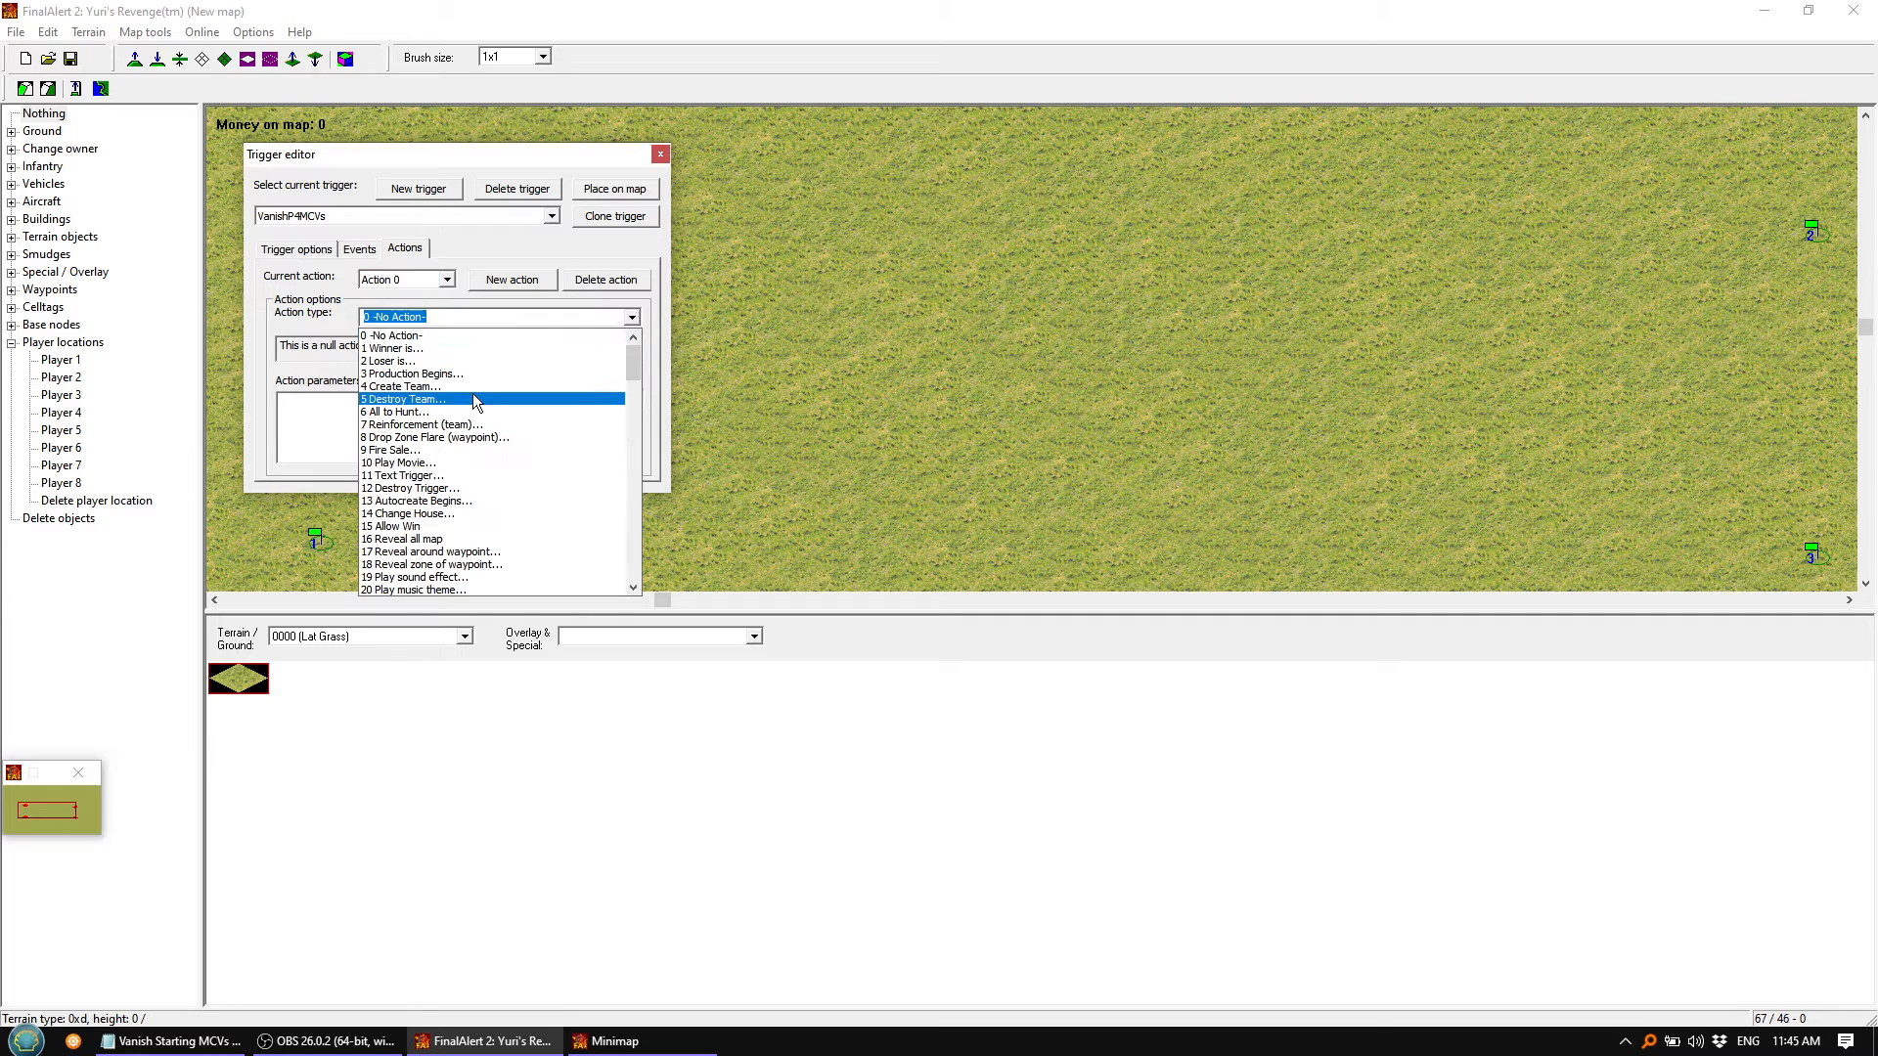
pyautogui.click(426, 389)
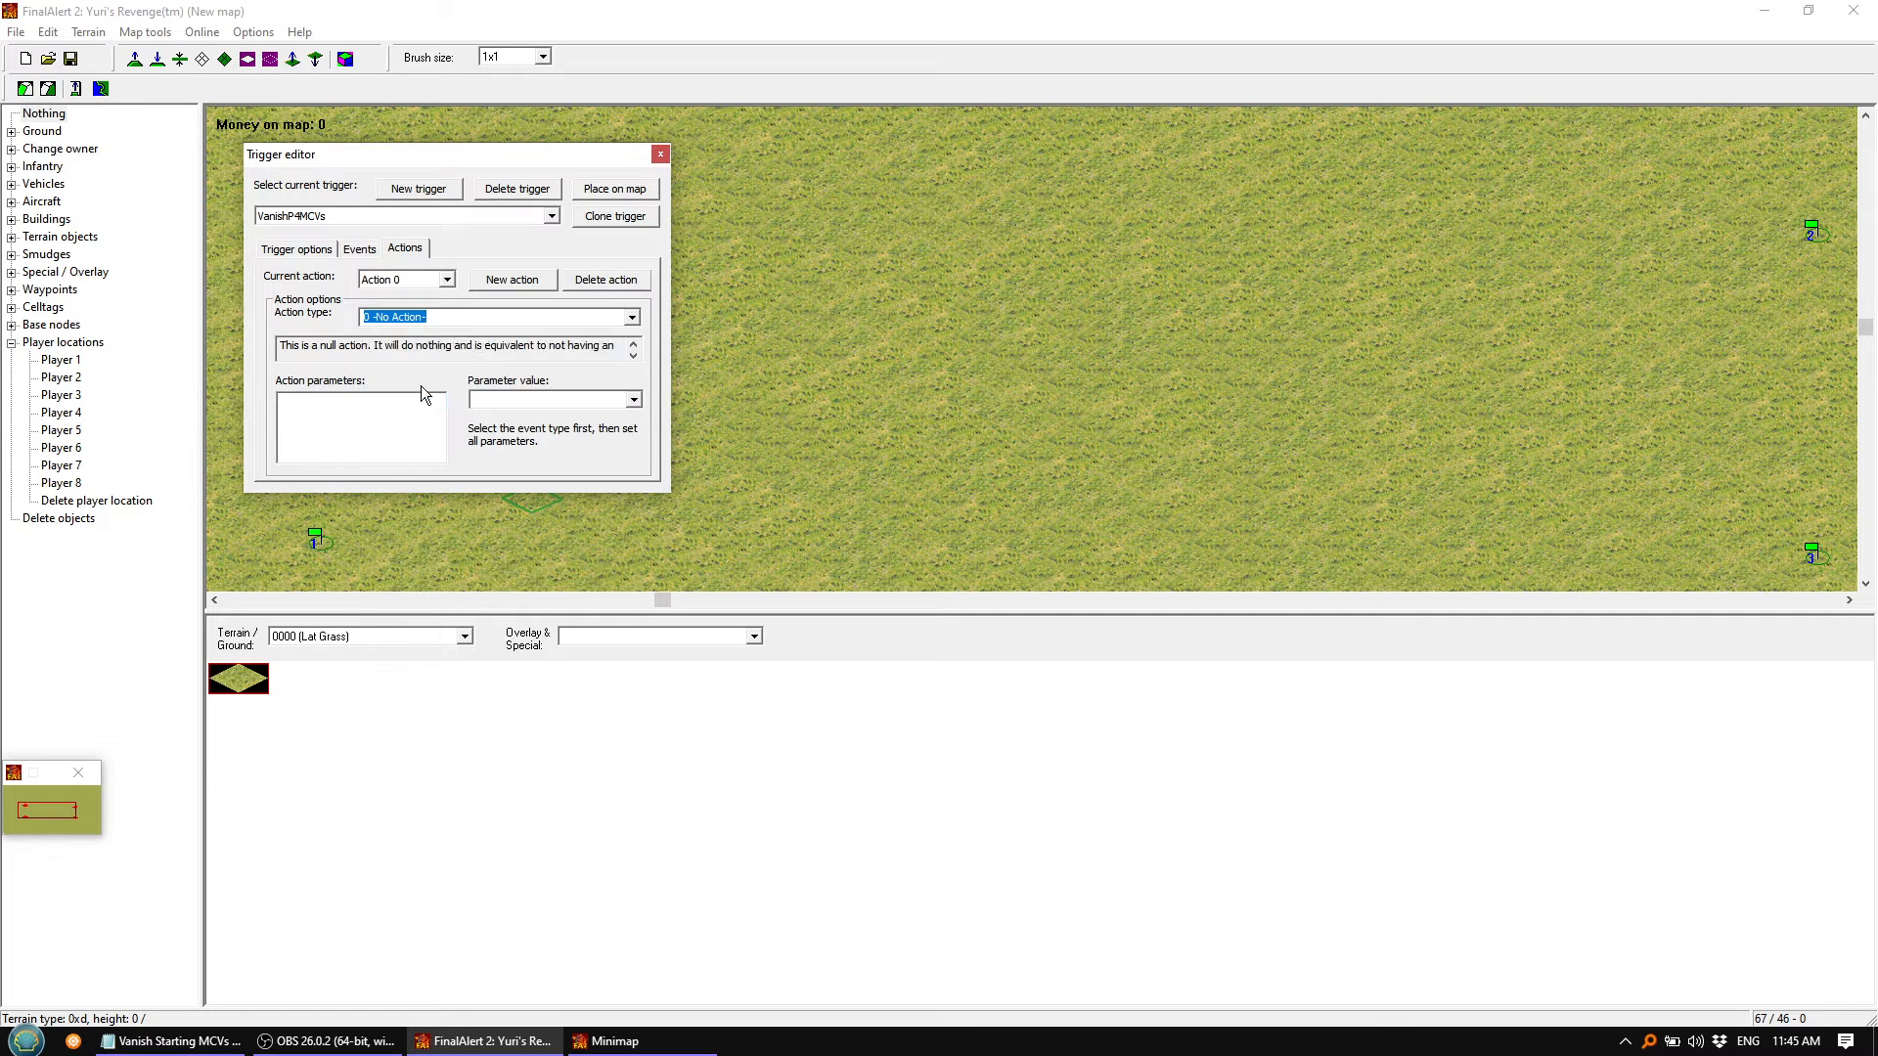
pyautogui.click(634, 400)
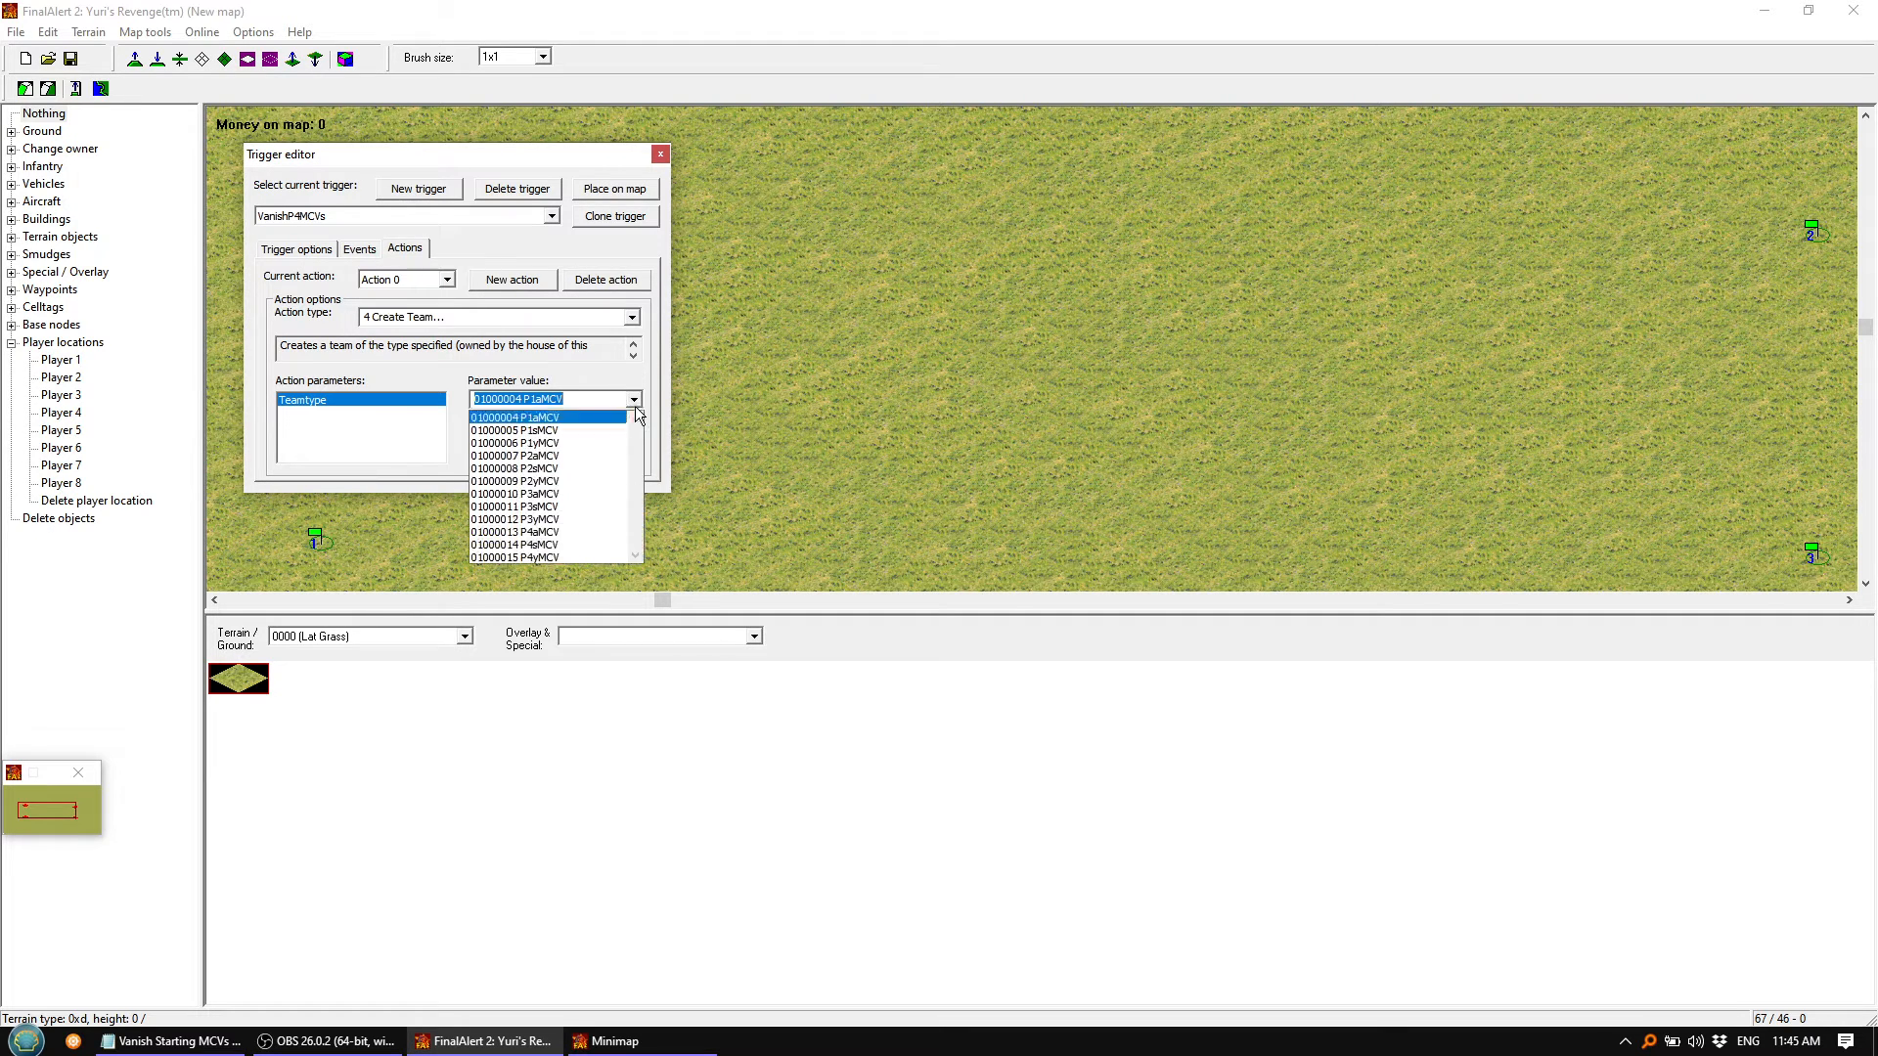
pyautogui.click(551, 558)
# Set Action 1 of VanishP4MCVs to 4 Create Team with team type 01000014 P4sMCV
pyautogui.click(446, 280)
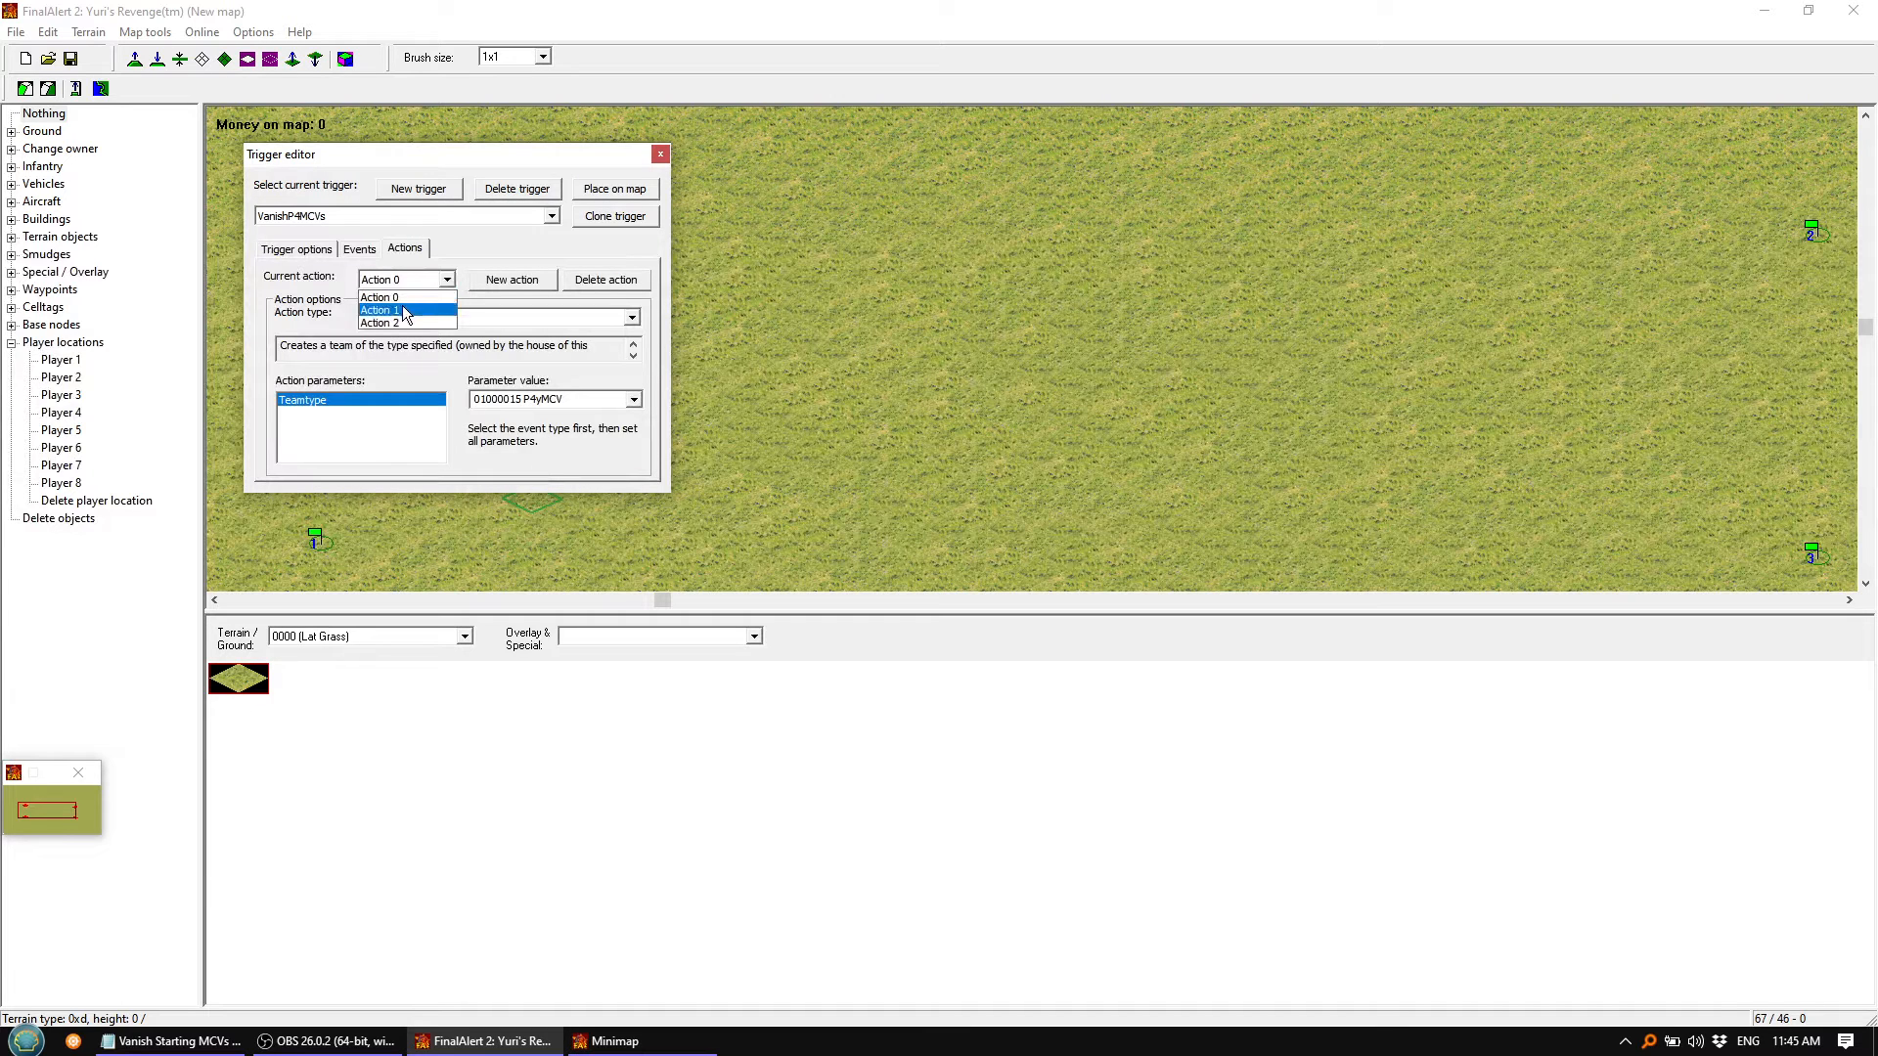
pyautogui.click(392, 309)
pyautogui.click(624, 318)
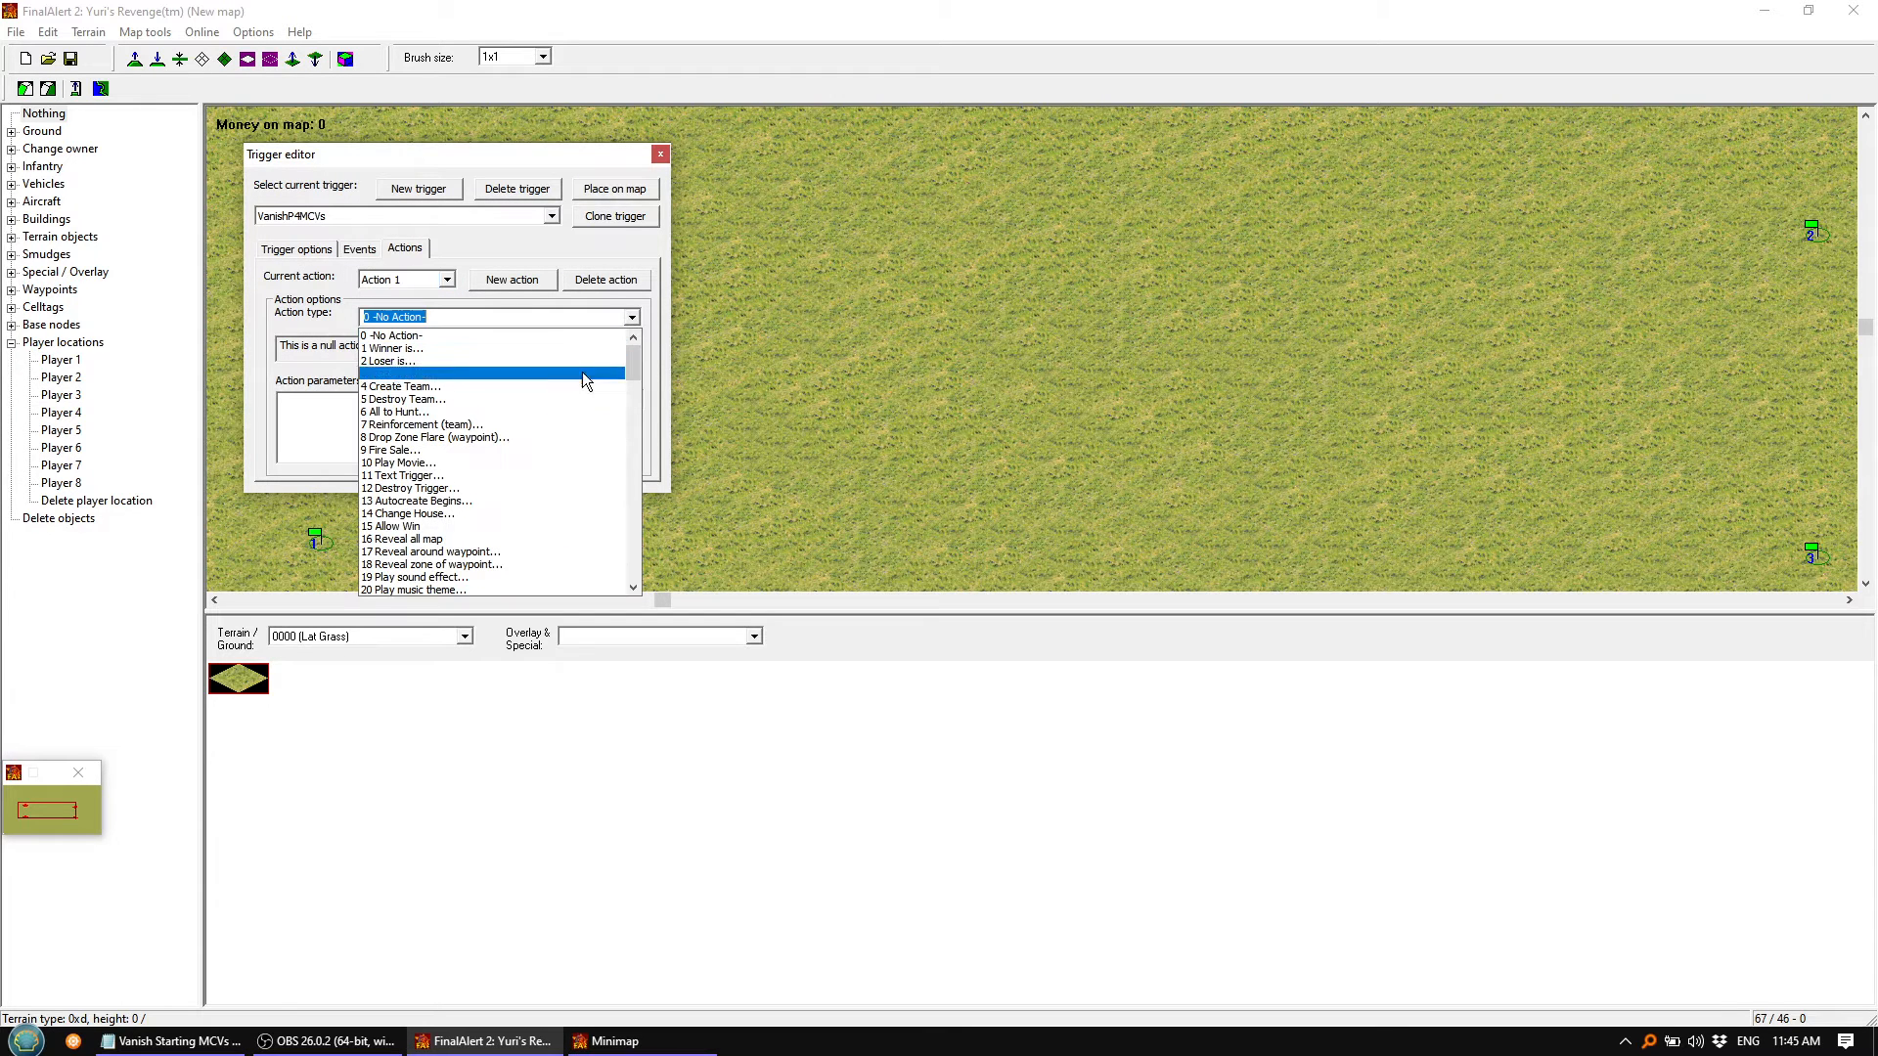
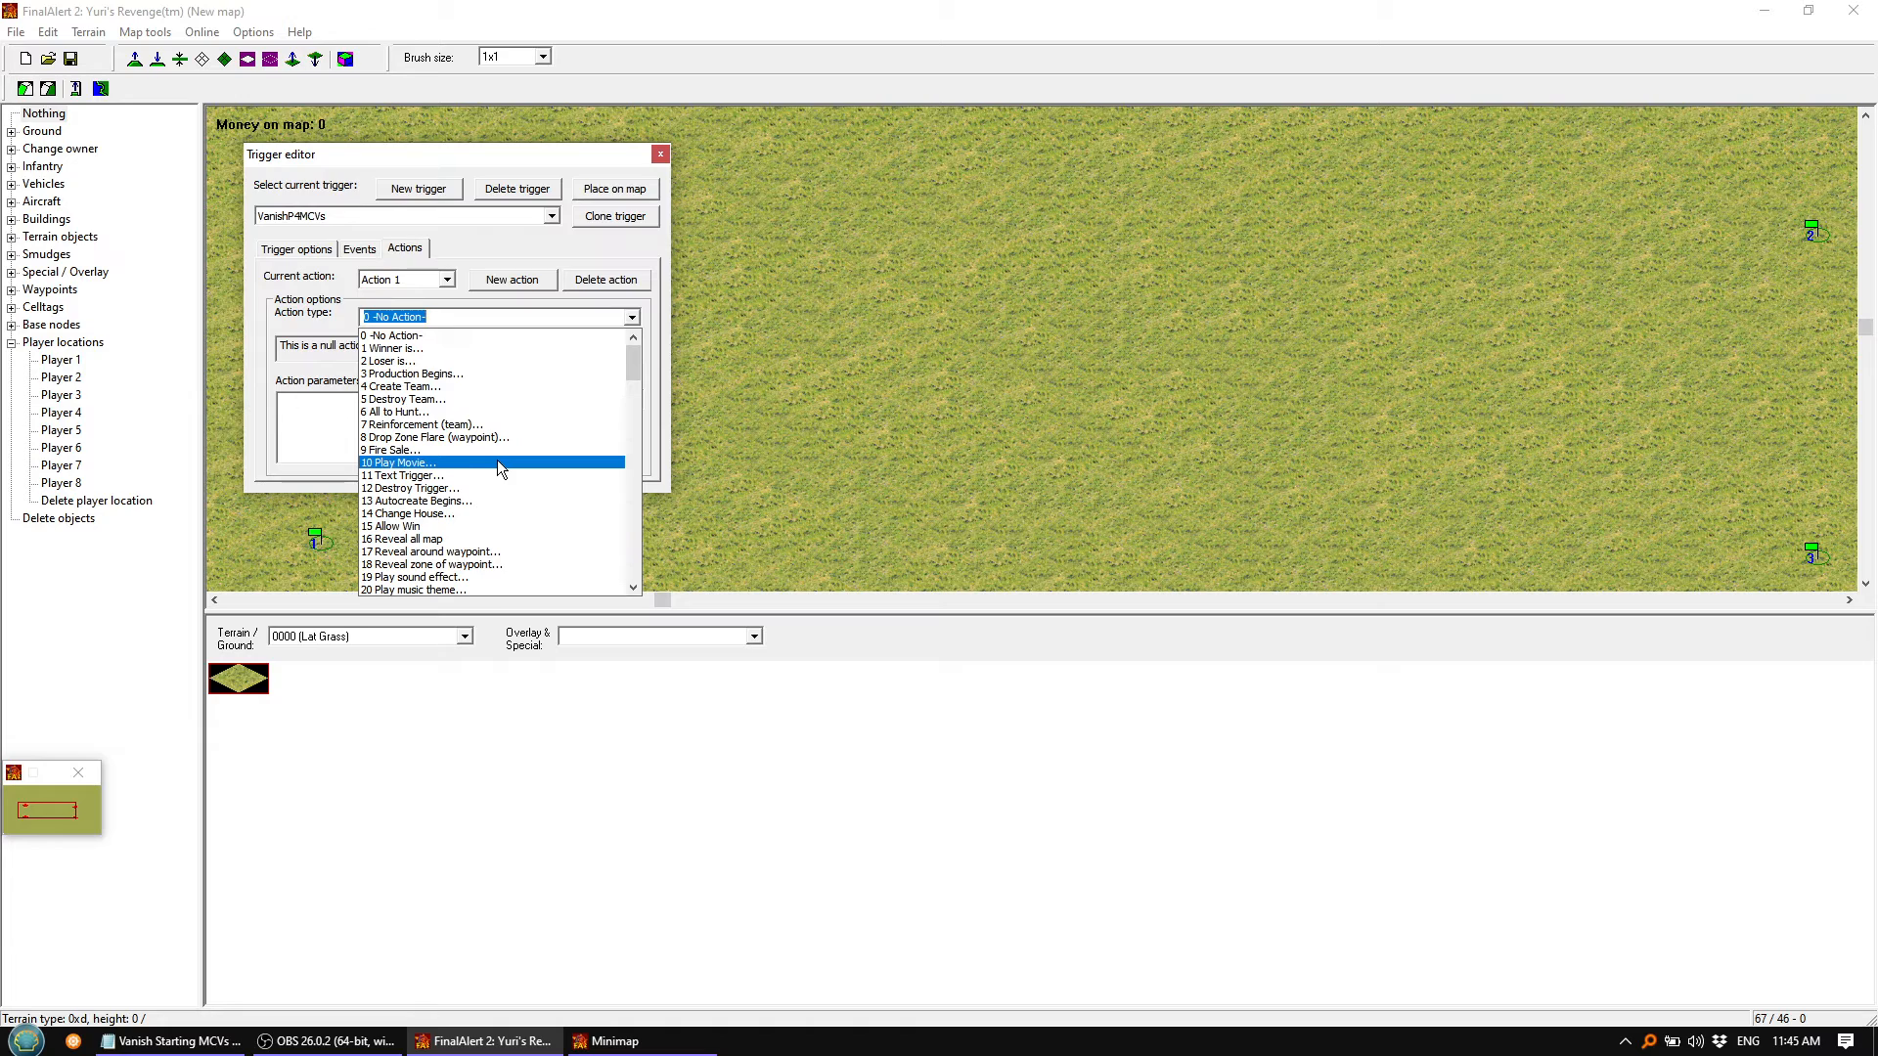
pyautogui.click(439, 387)
pyautogui.click(633, 399)
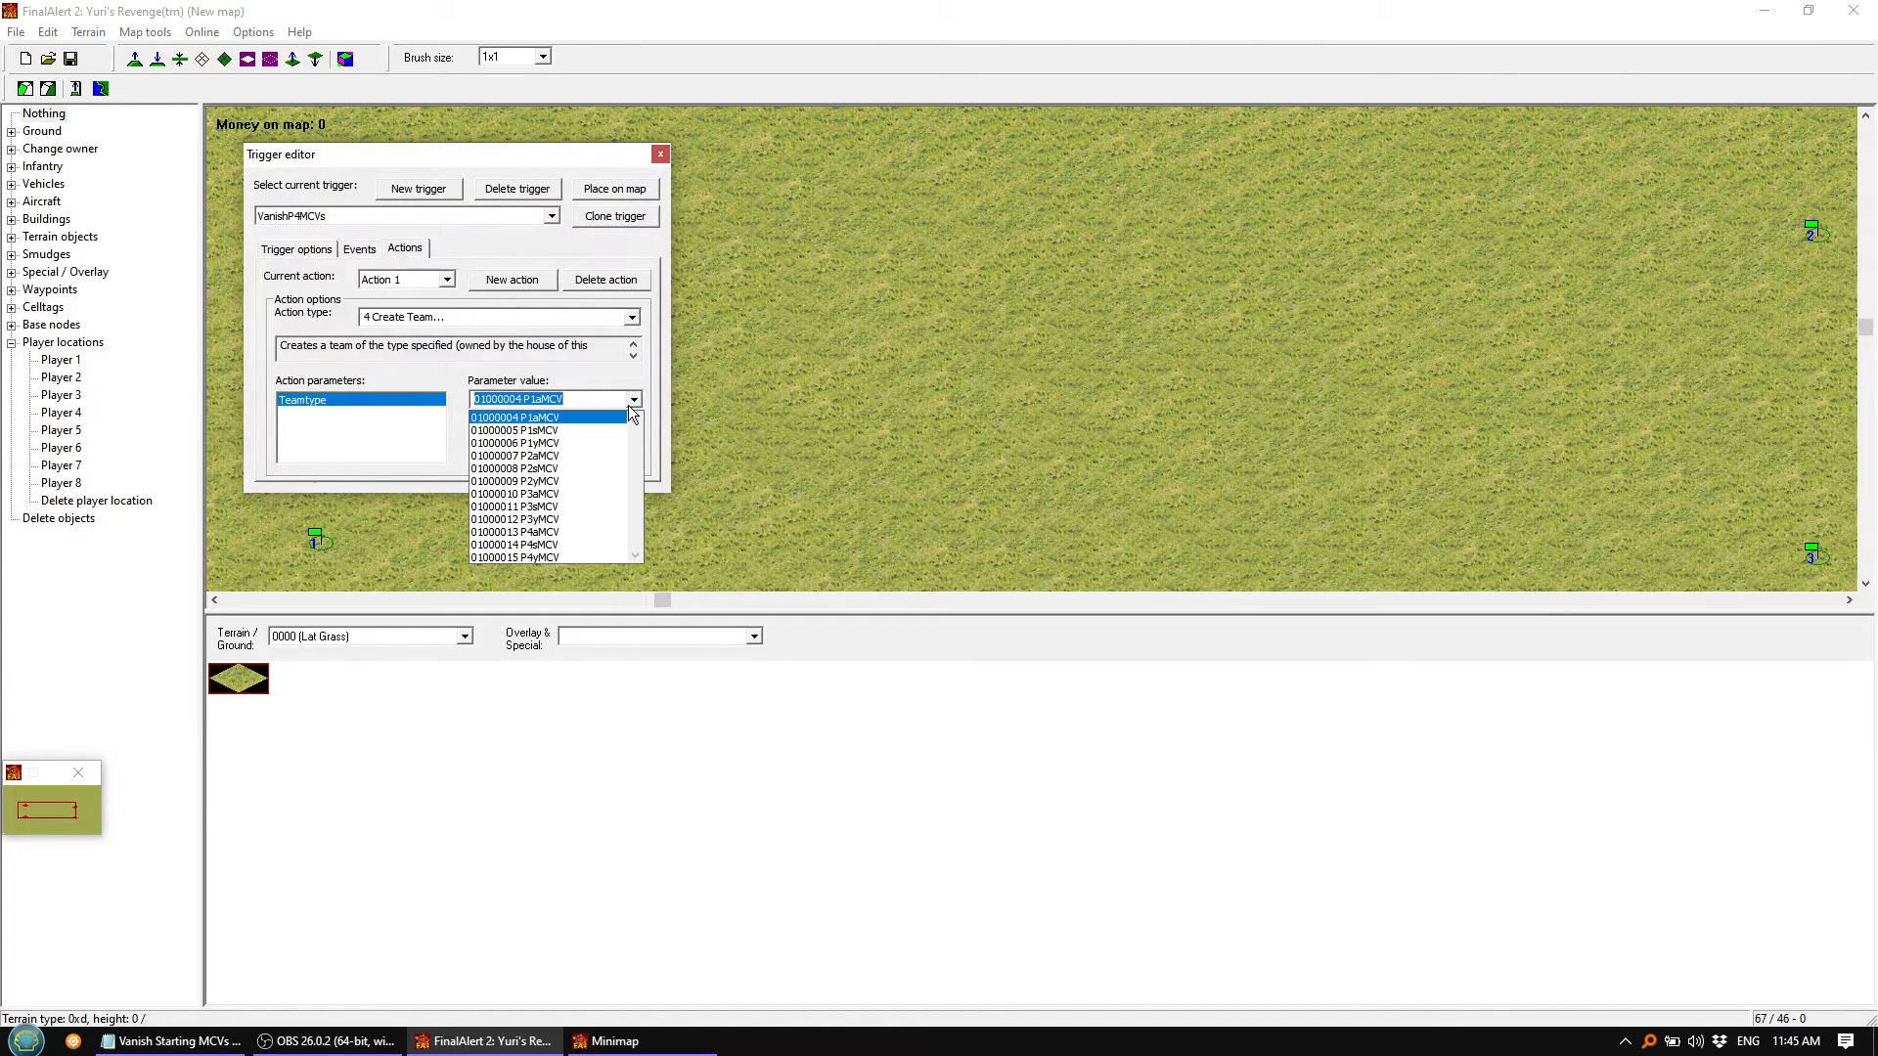
pyautogui.click(556, 545)
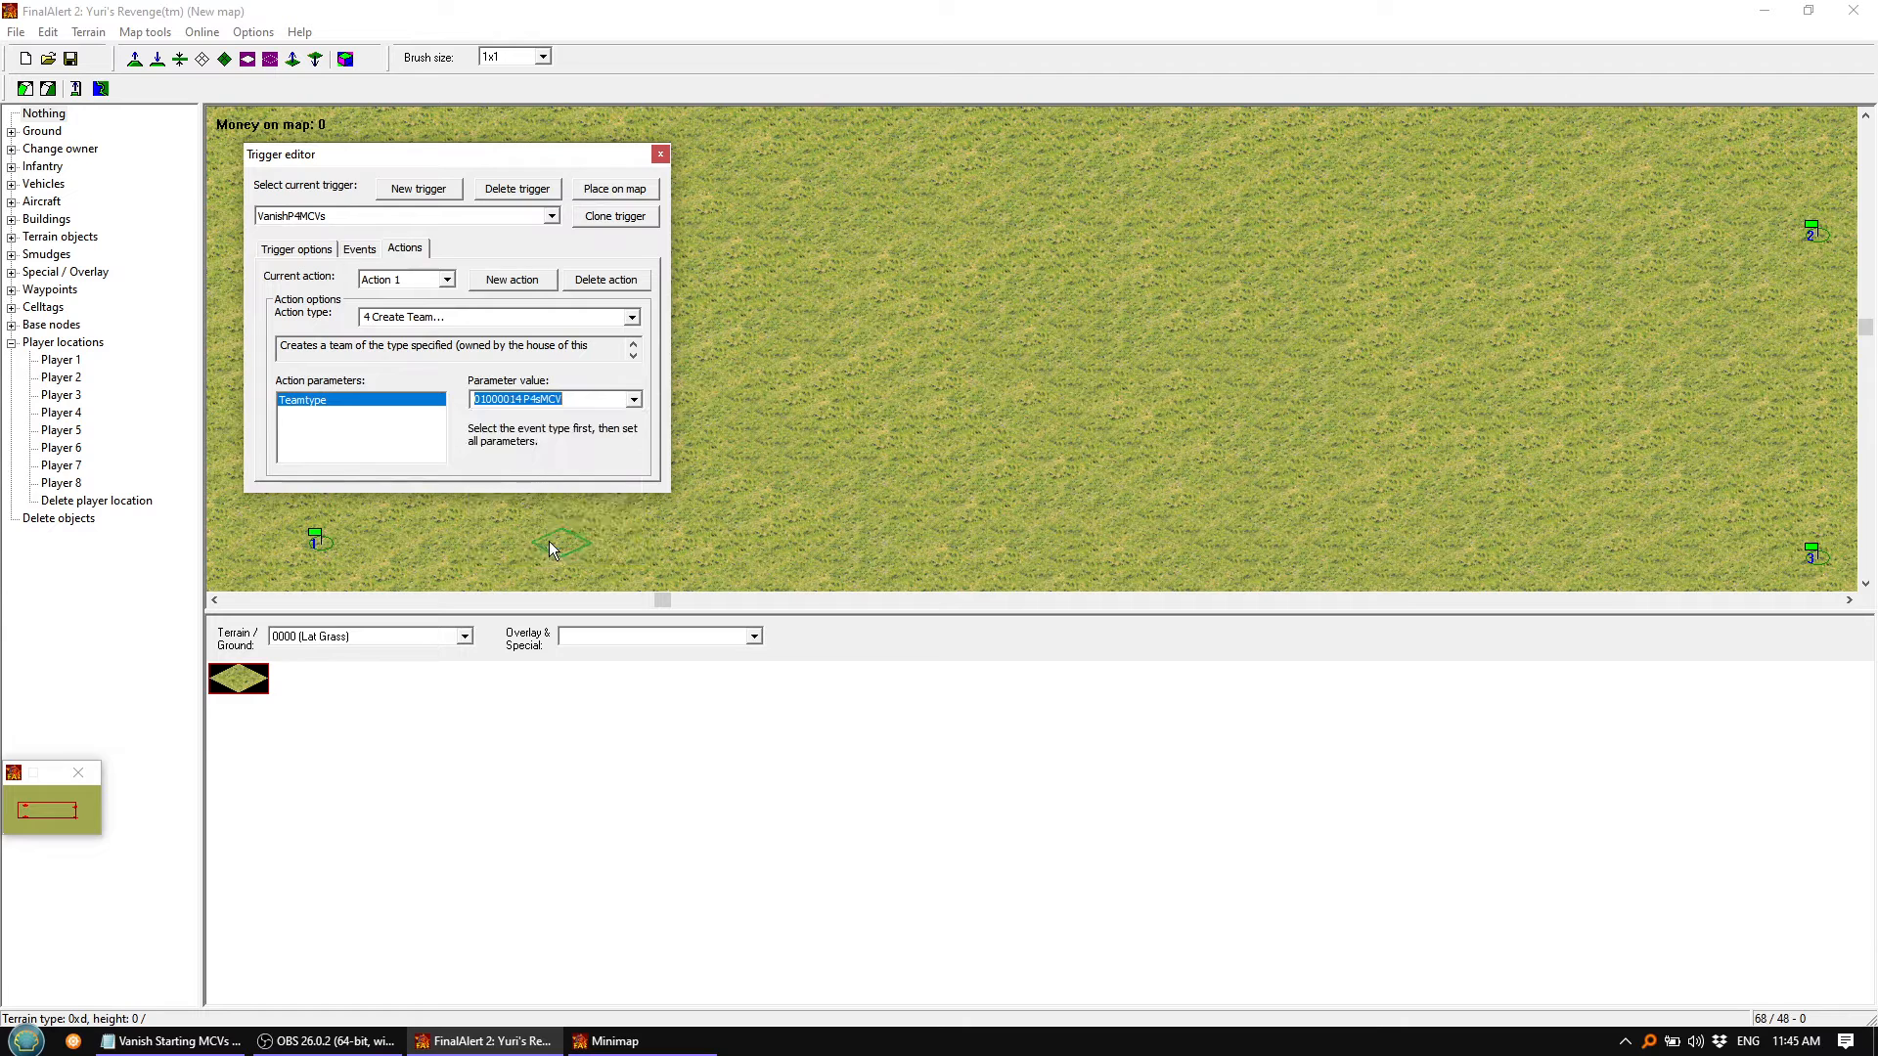
# Set Action 2 of VanishP4MCVs to 4 Create Team with team type 01000013 P4aMCV and close the trigger editor
pyautogui.click(447, 280)
pyautogui.click(410, 306)
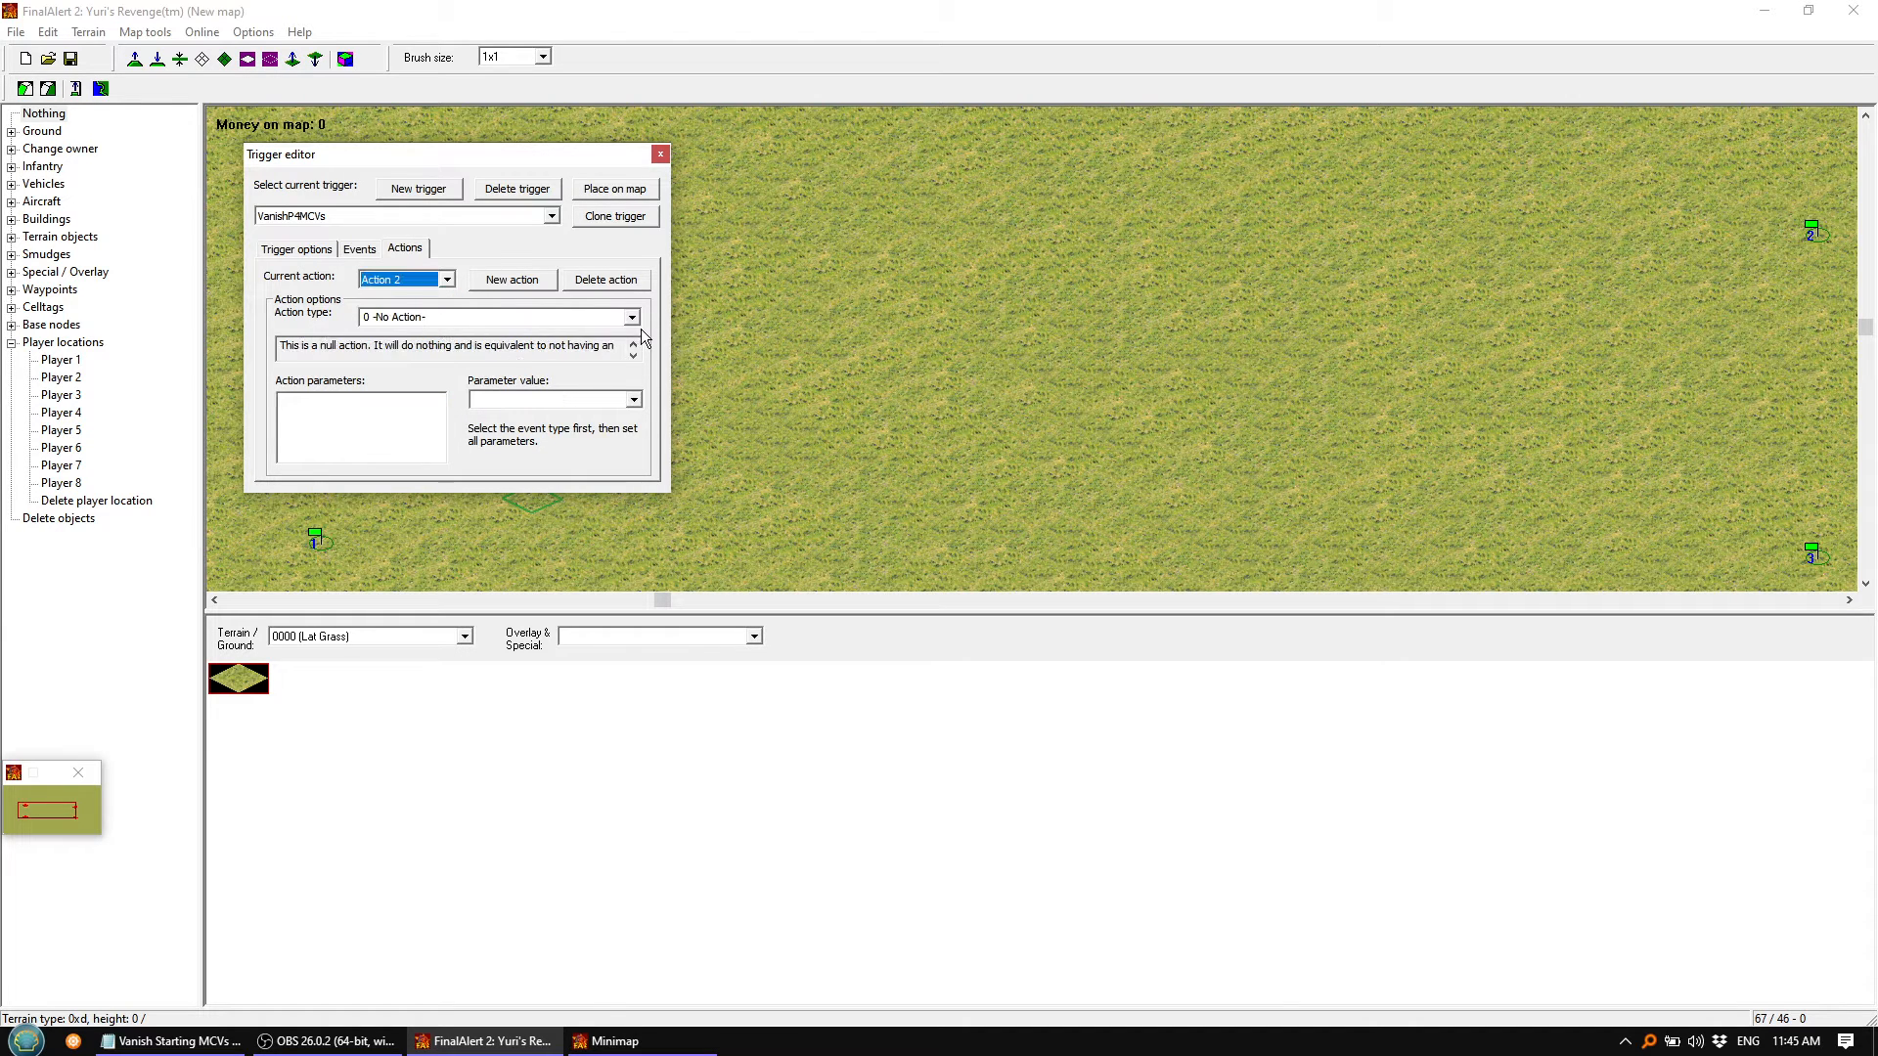
pyautogui.click(632, 317)
pyautogui.click(477, 385)
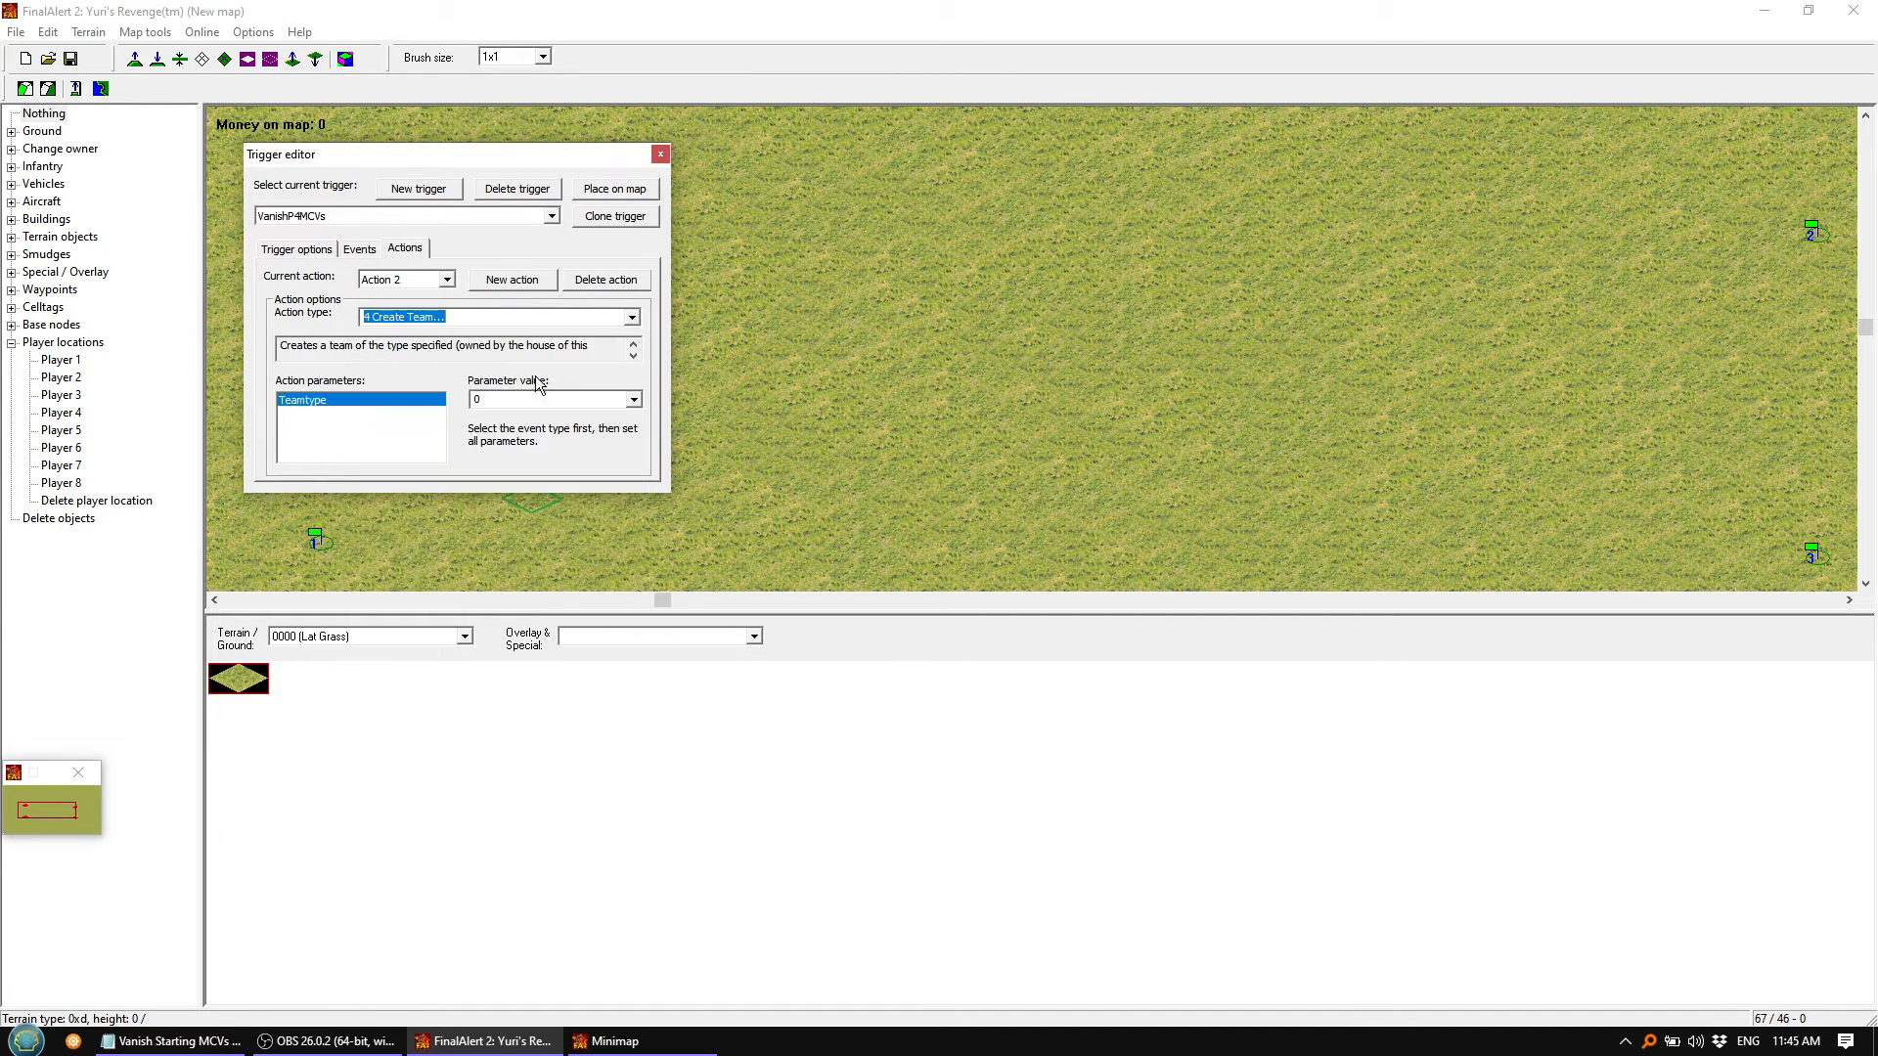
pyautogui.click(633, 399)
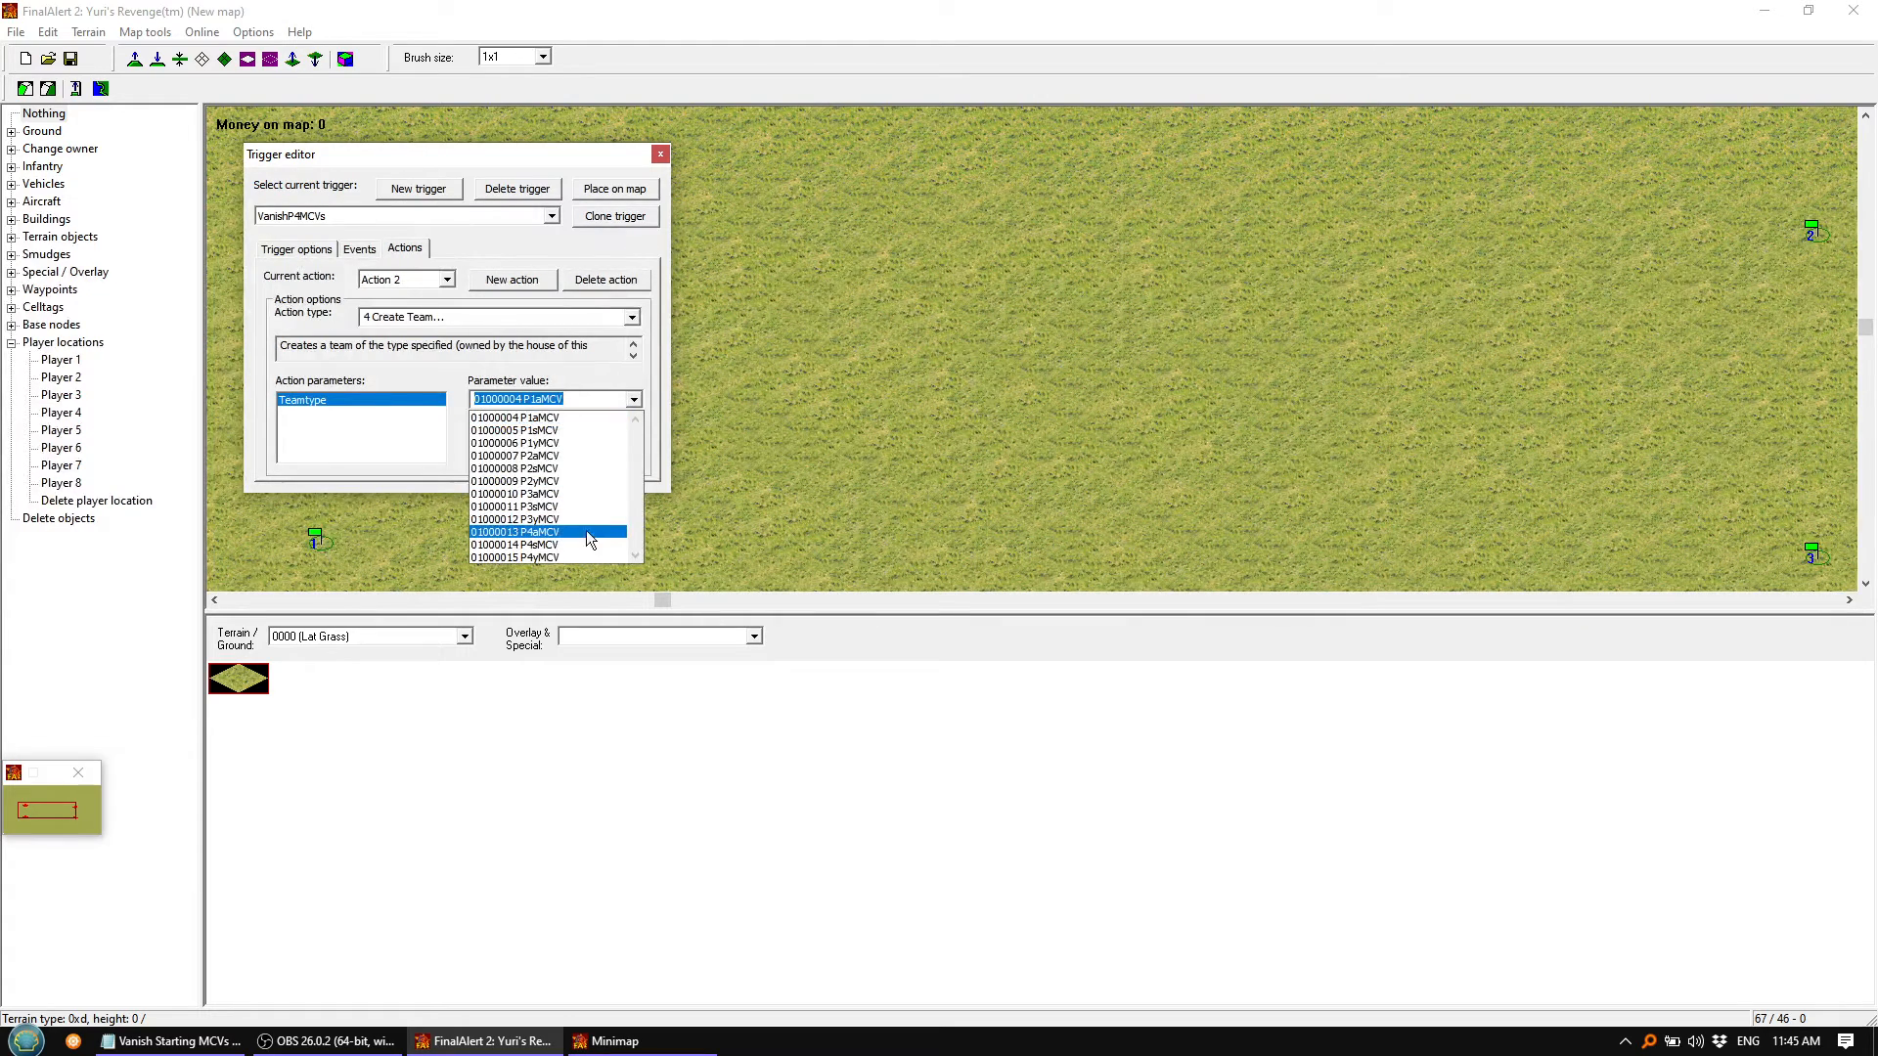
pyautogui.click(567, 532)
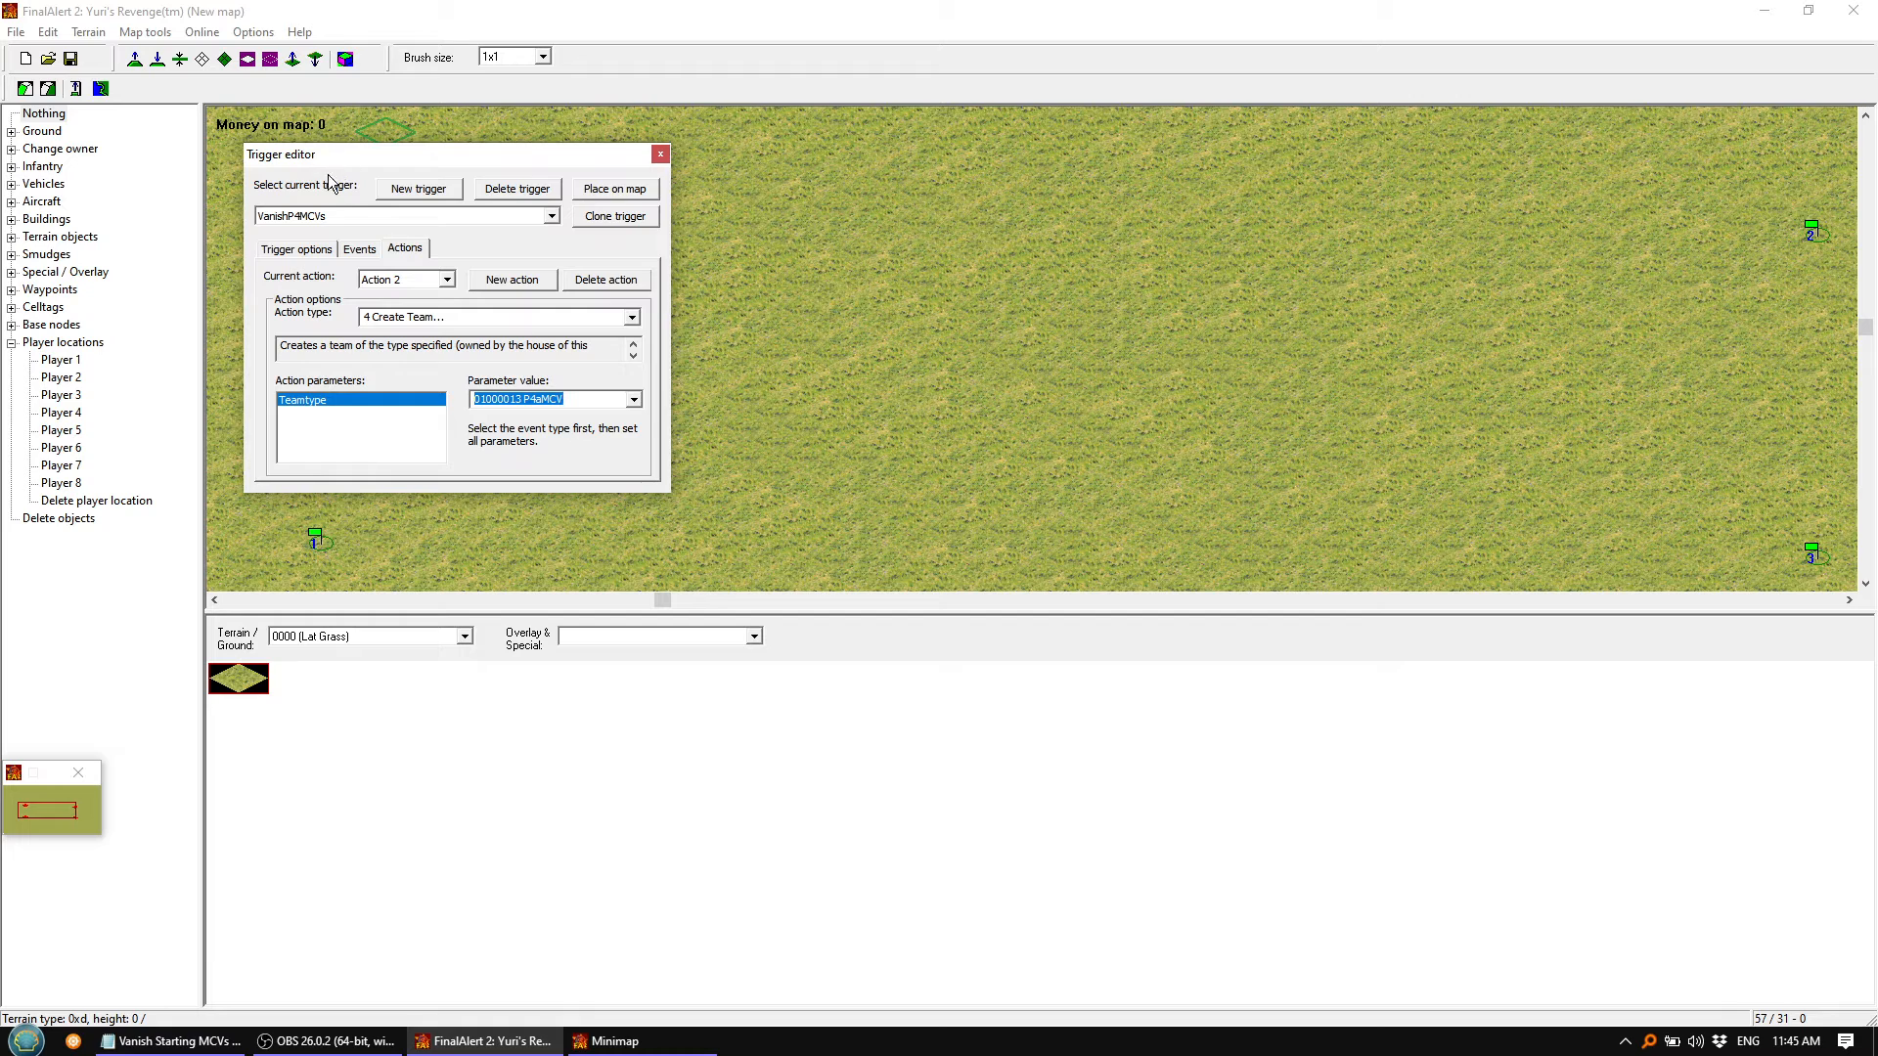
pyautogui.click(552, 217)
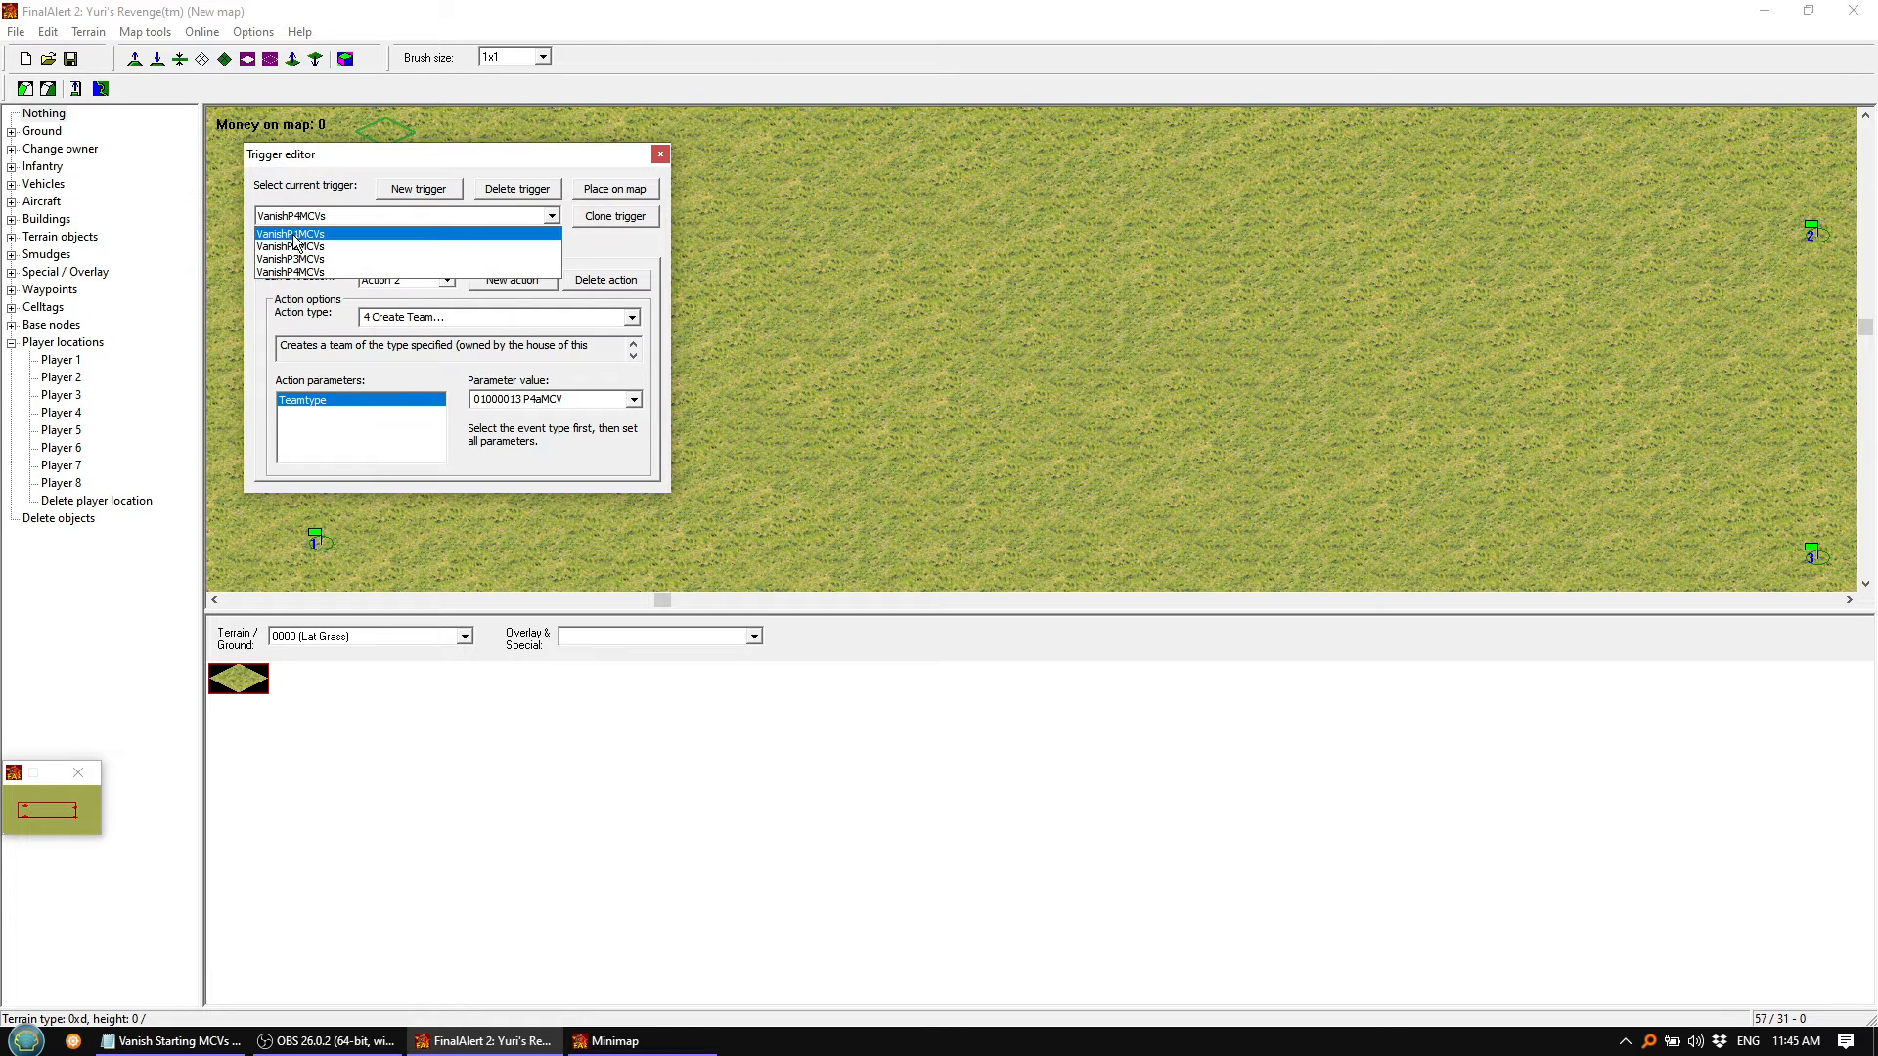
pyautogui.click(335, 157)
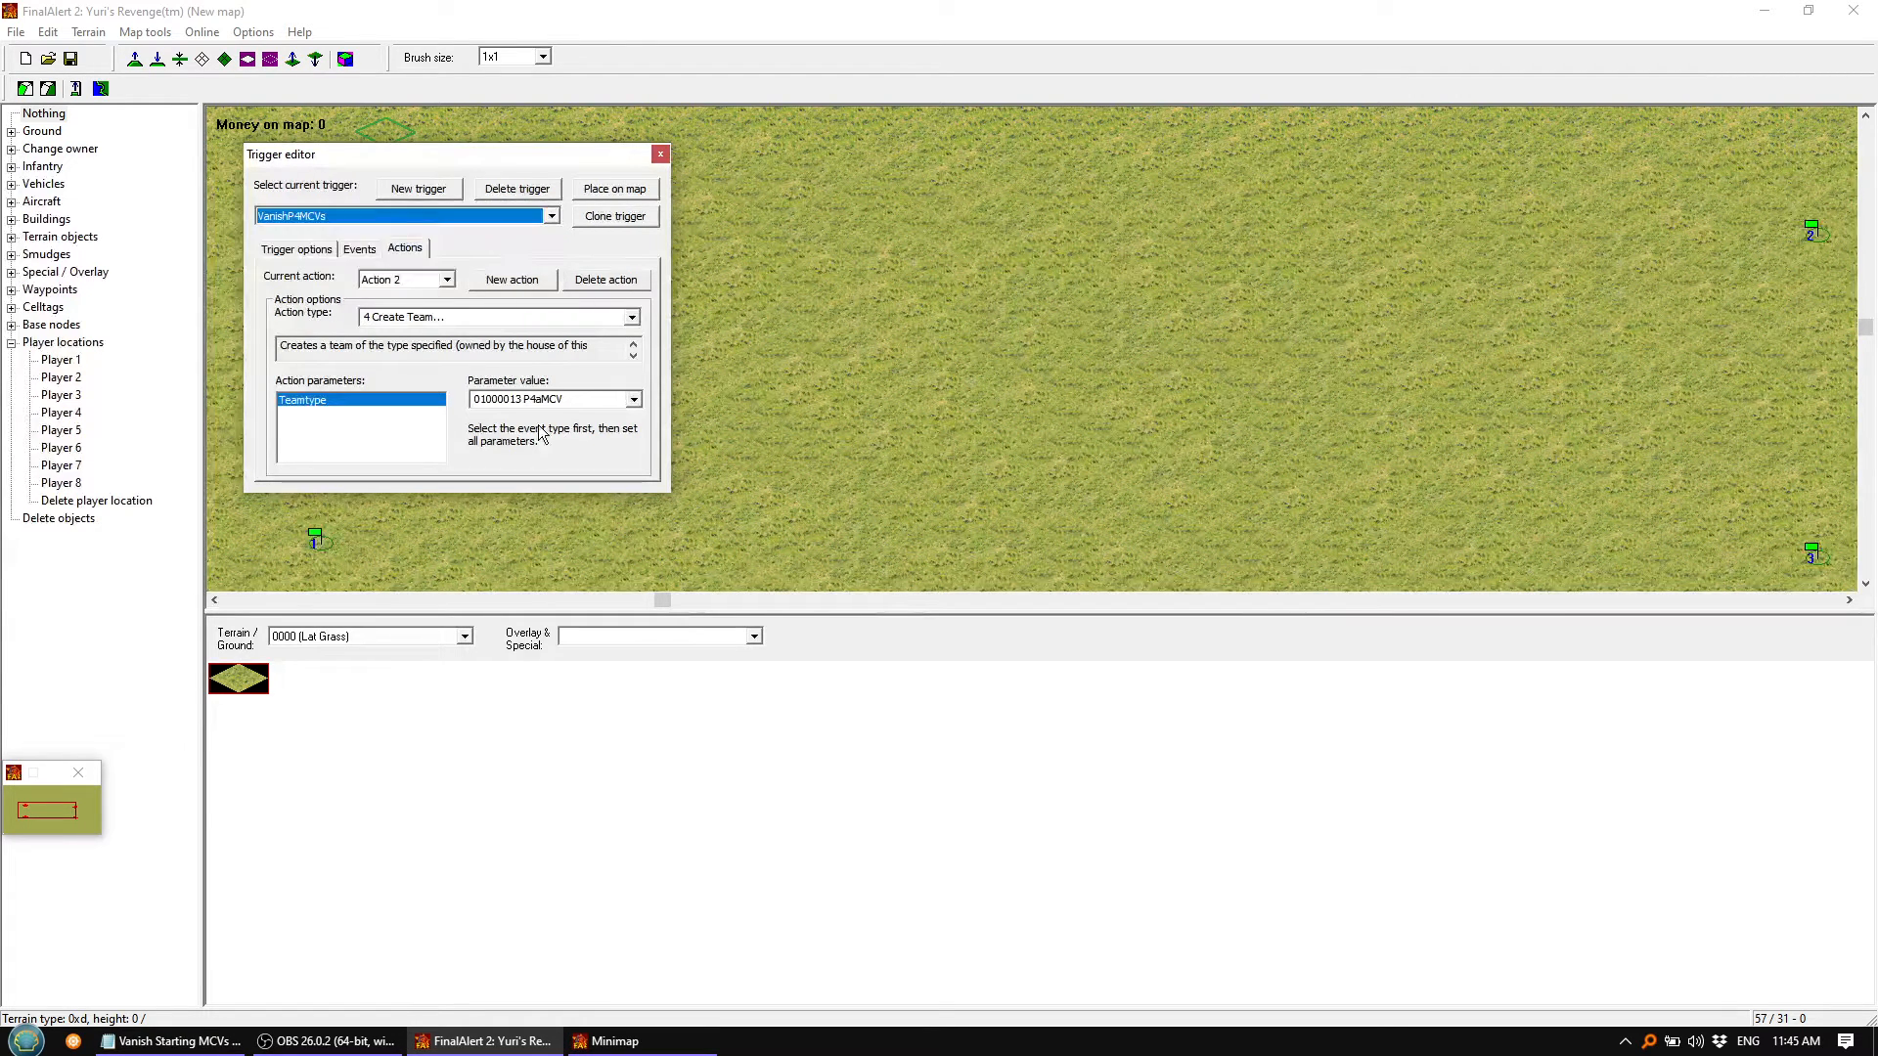
pyautogui.click(661, 156)
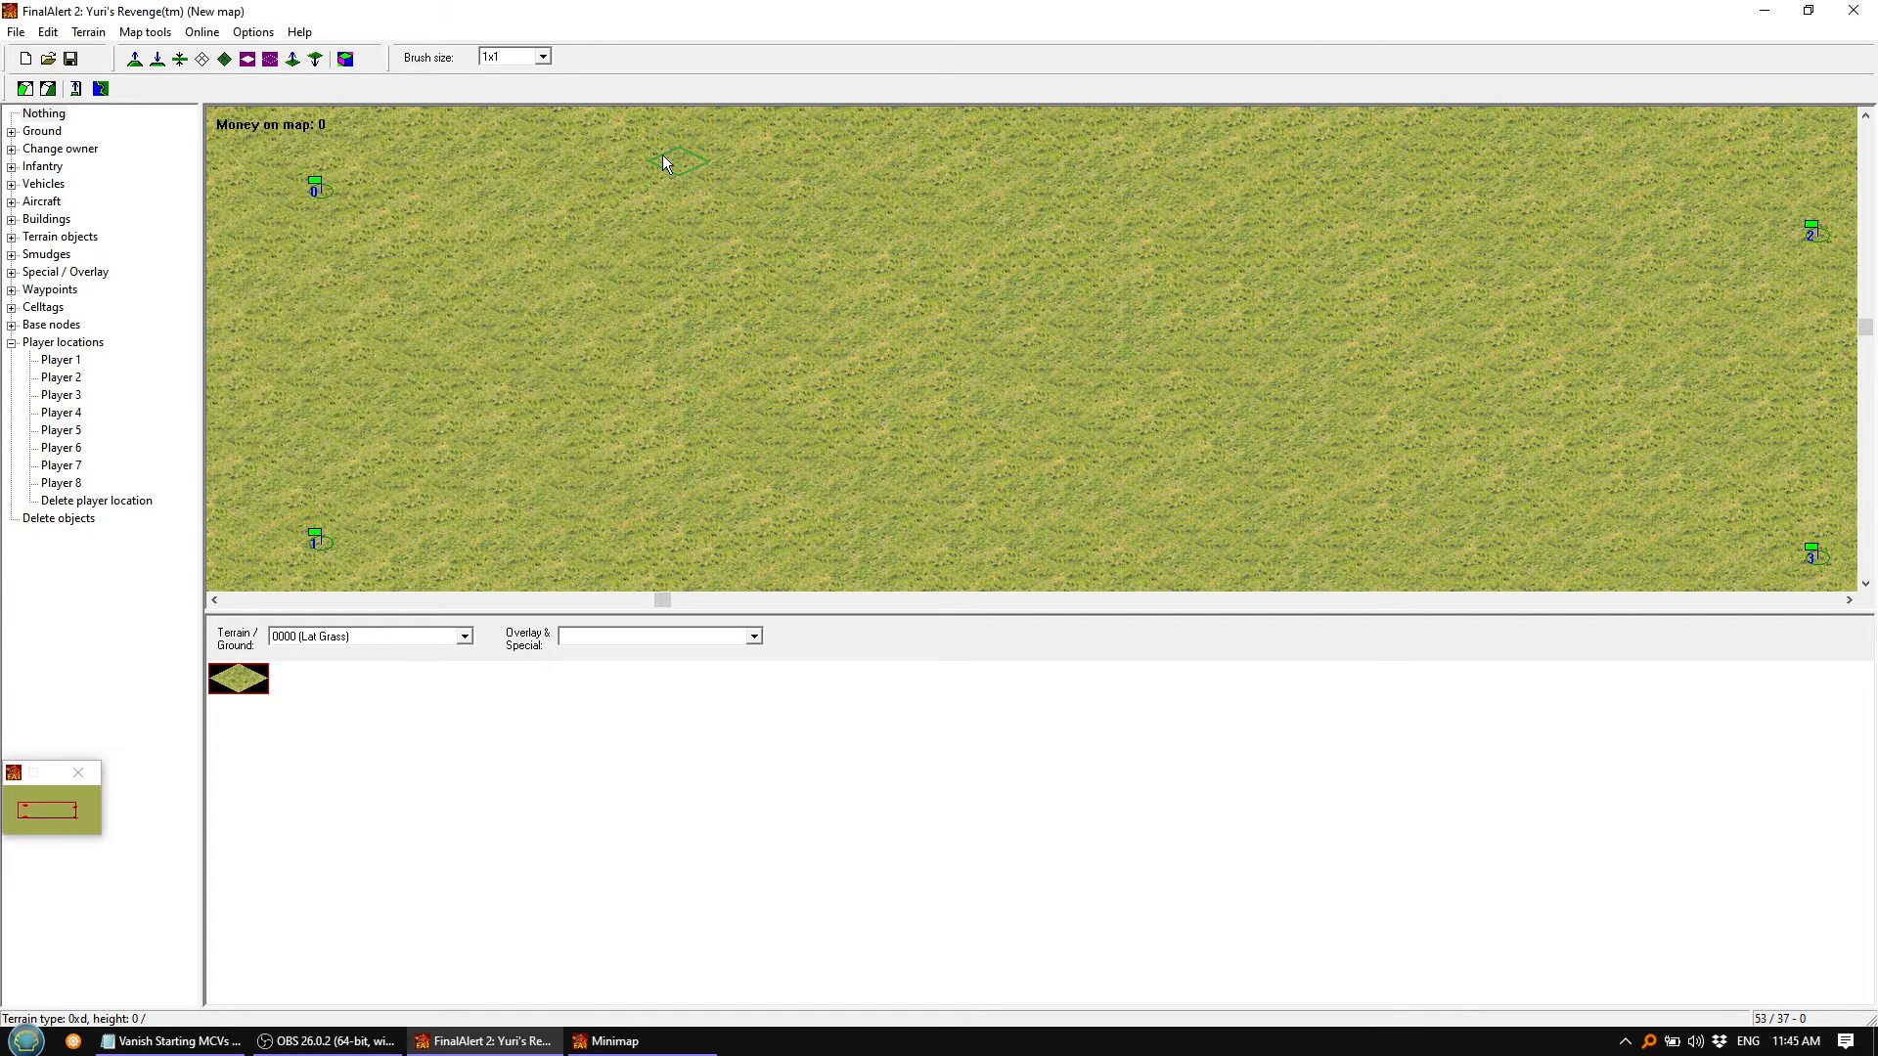
# Place one IFV vehicle beside each of the four player locations, on the side facing the map's middle
pyautogui.moveTo(934, 345); pyautogui.dragTo(1011, 312, button='middle')
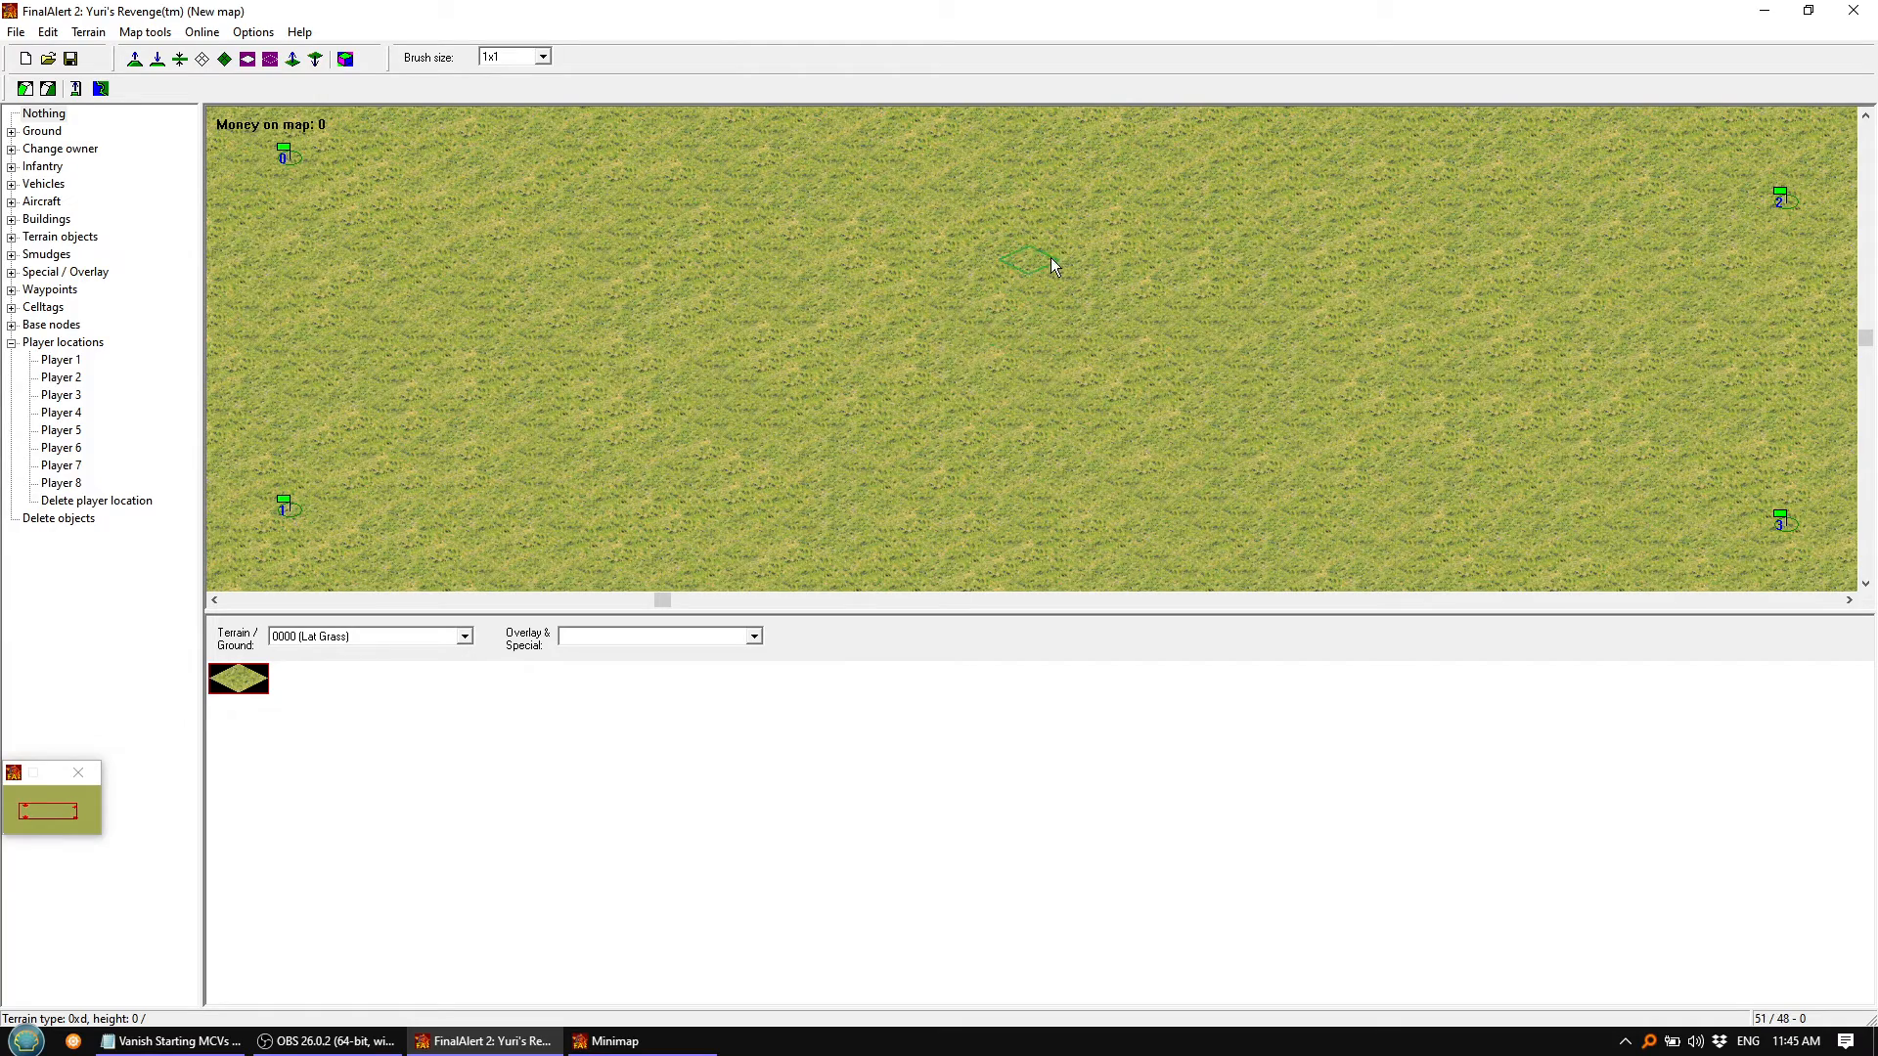
pyautogui.moveTo(1042, 261); pyautogui.dragTo(1034, 221, button='middle')
pyautogui.moveTo(1036, 221); pyautogui.dragTo(1029, 225, button='right')
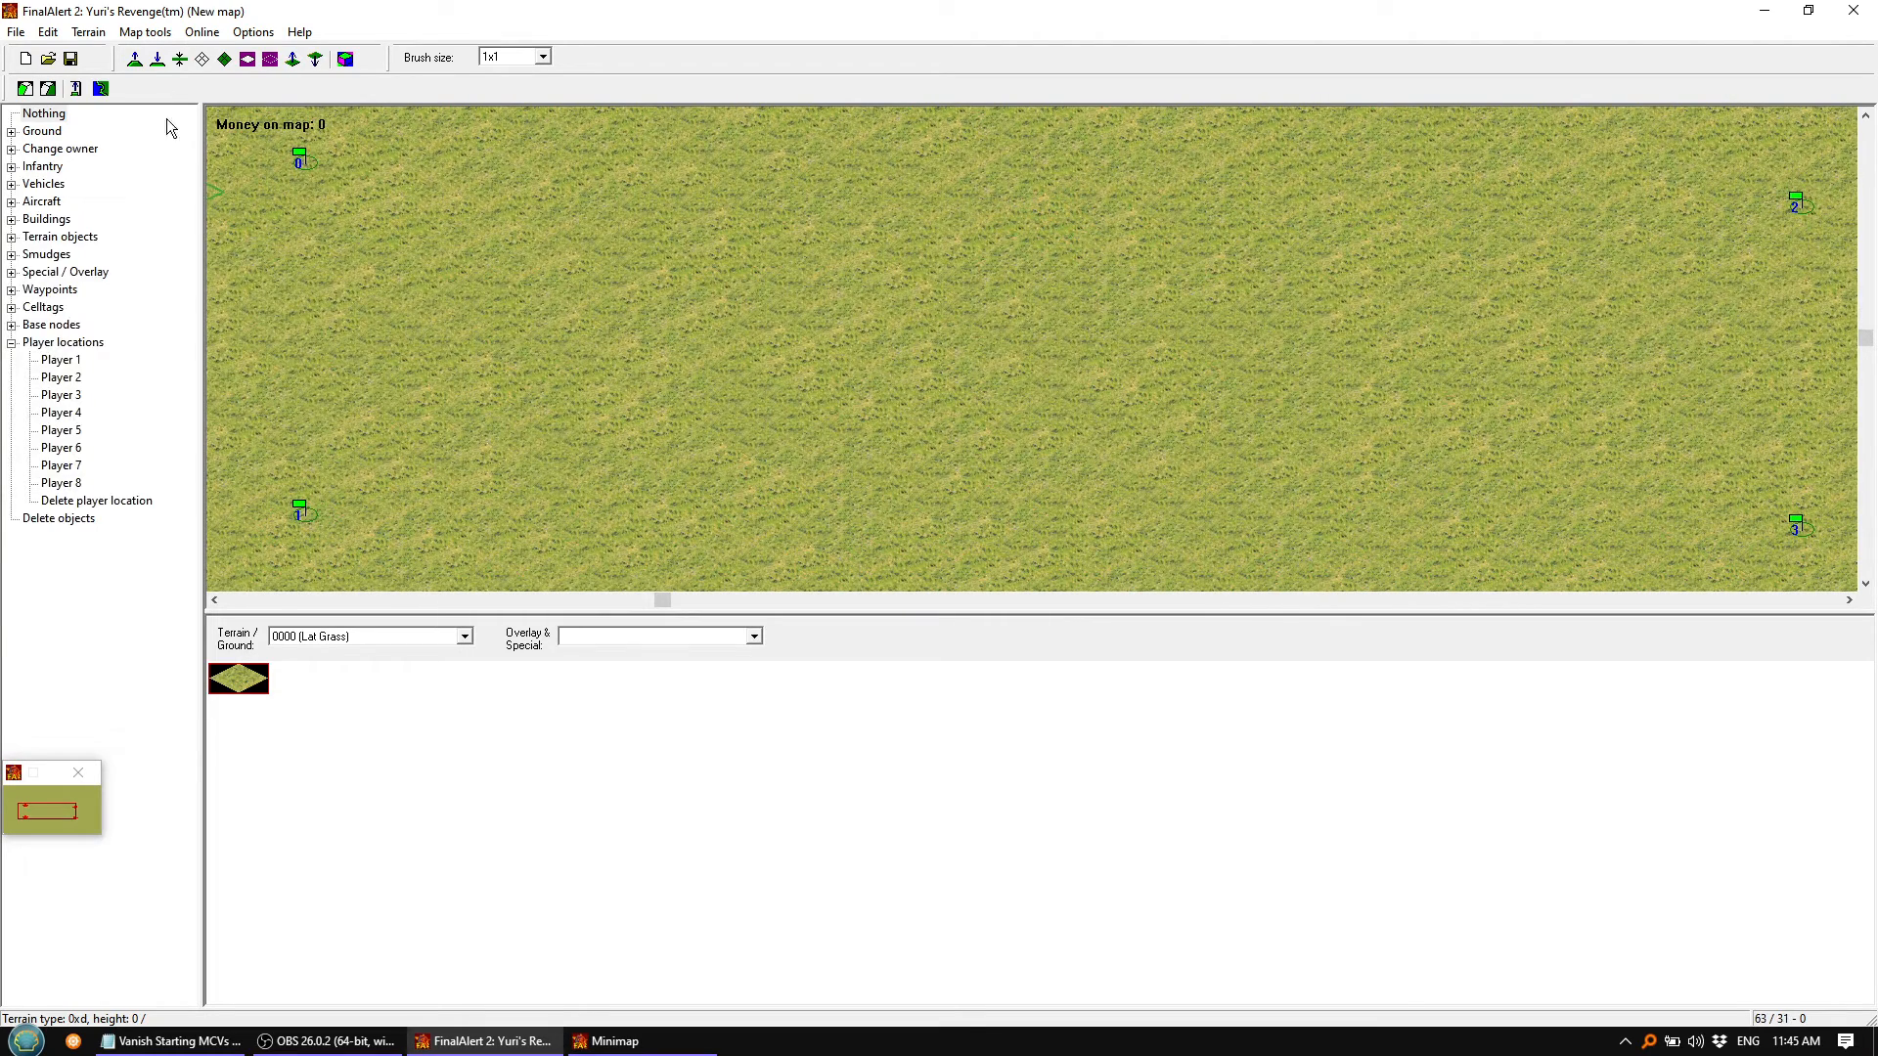
pyautogui.click(12, 184)
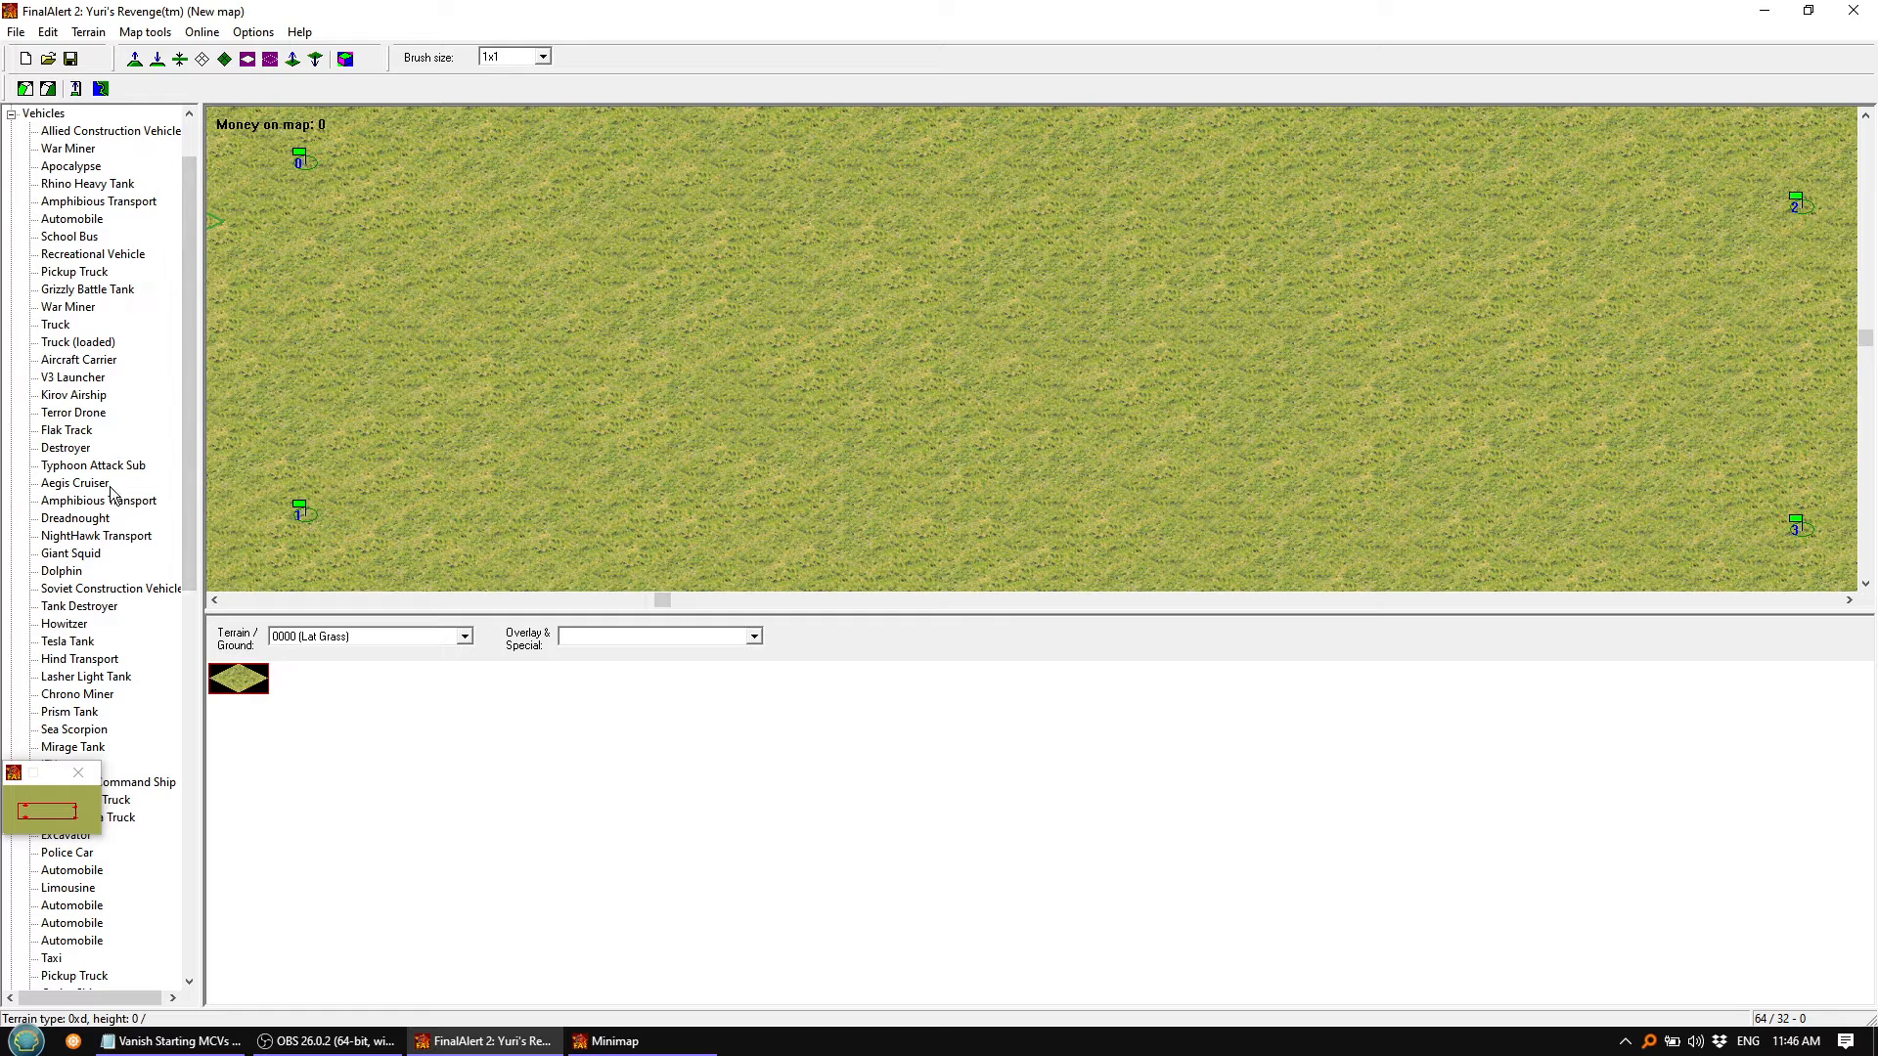
pyautogui.scroll(-3, 83, 675)
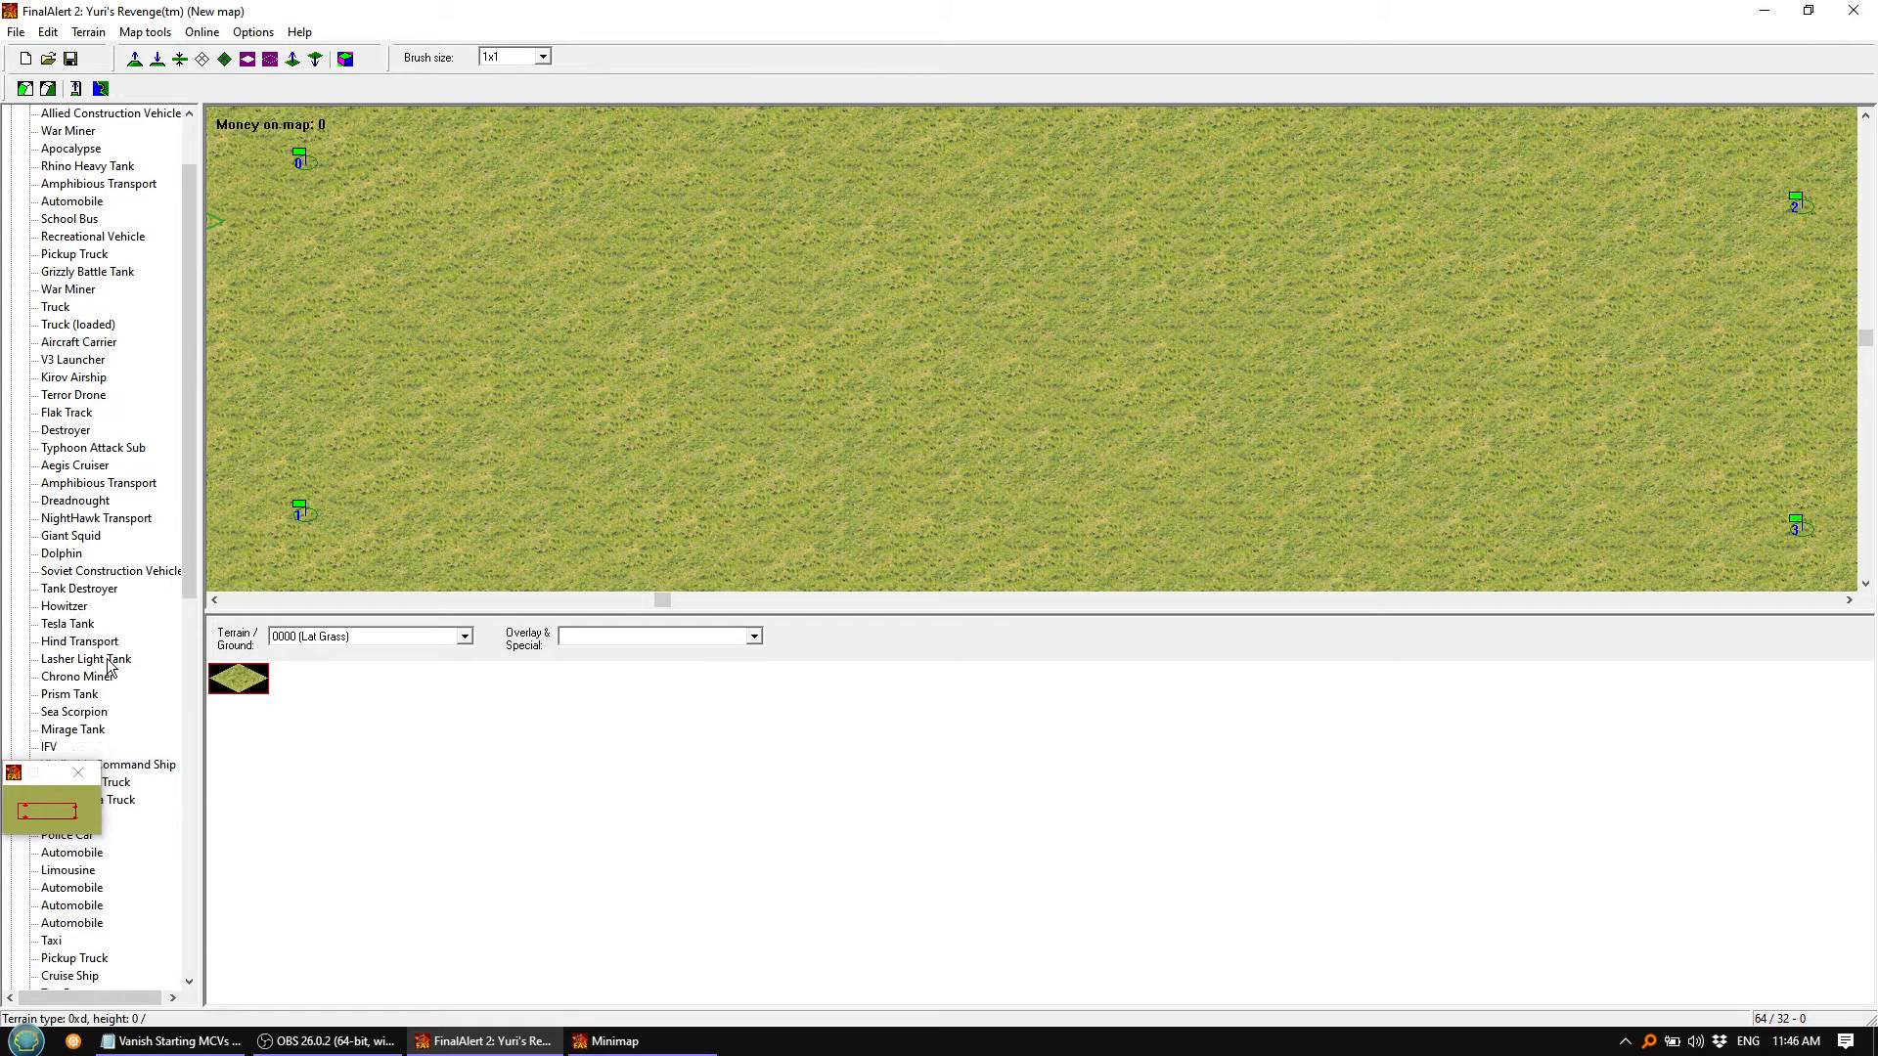
pyautogui.click(50, 712)
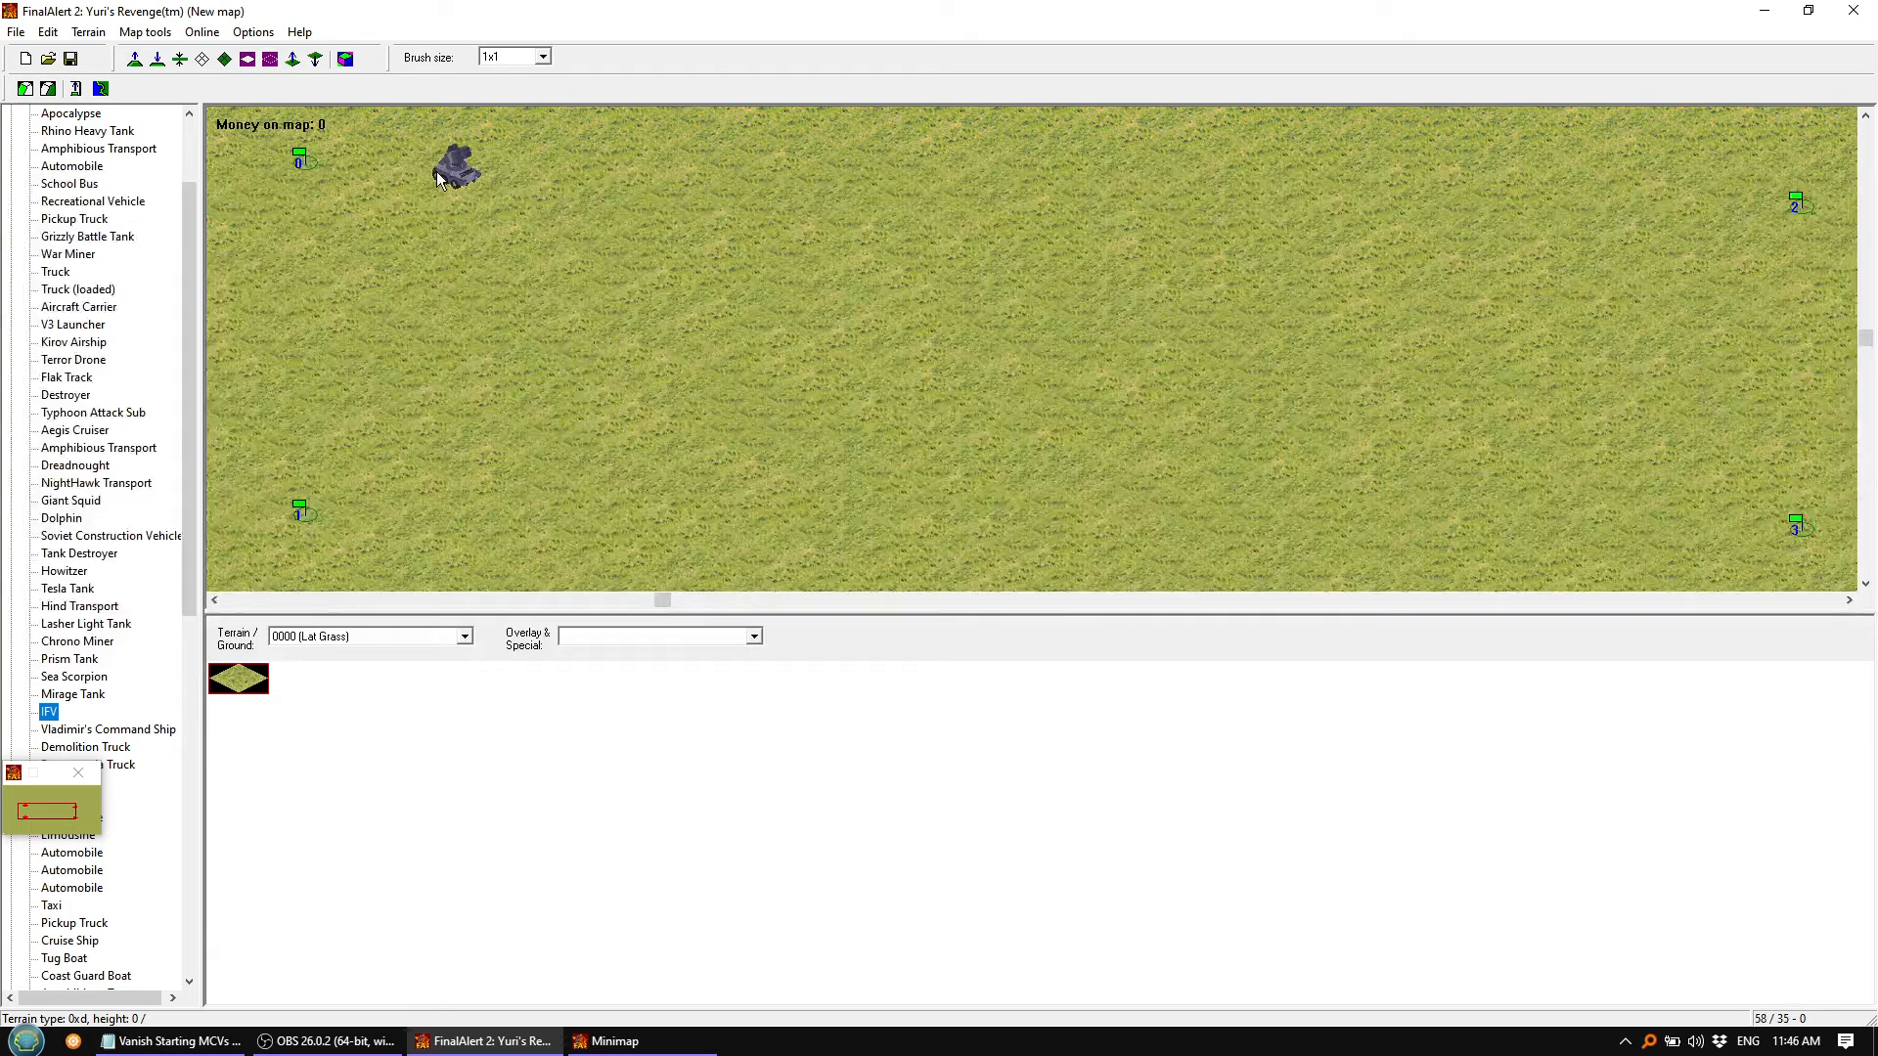
pyautogui.click(384, 164)
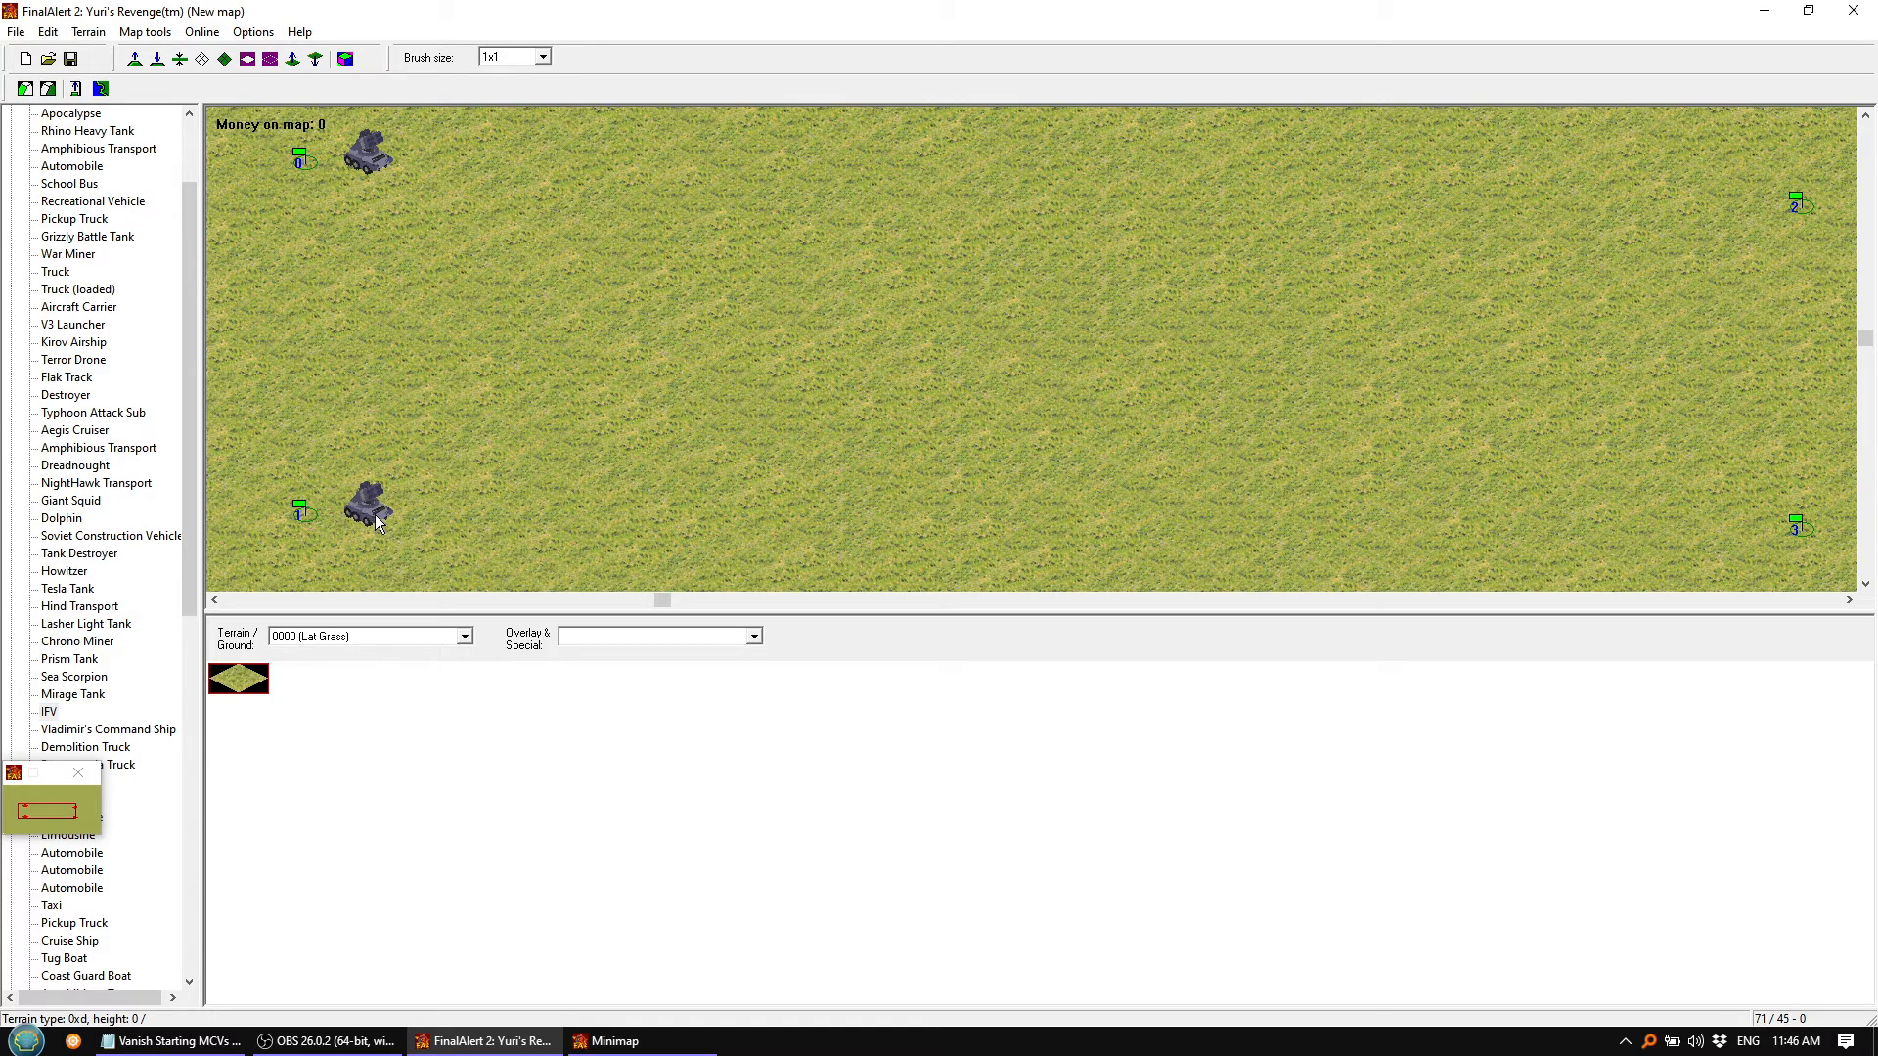
pyautogui.click(377, 519)
pyautogui.click(1730, 214)
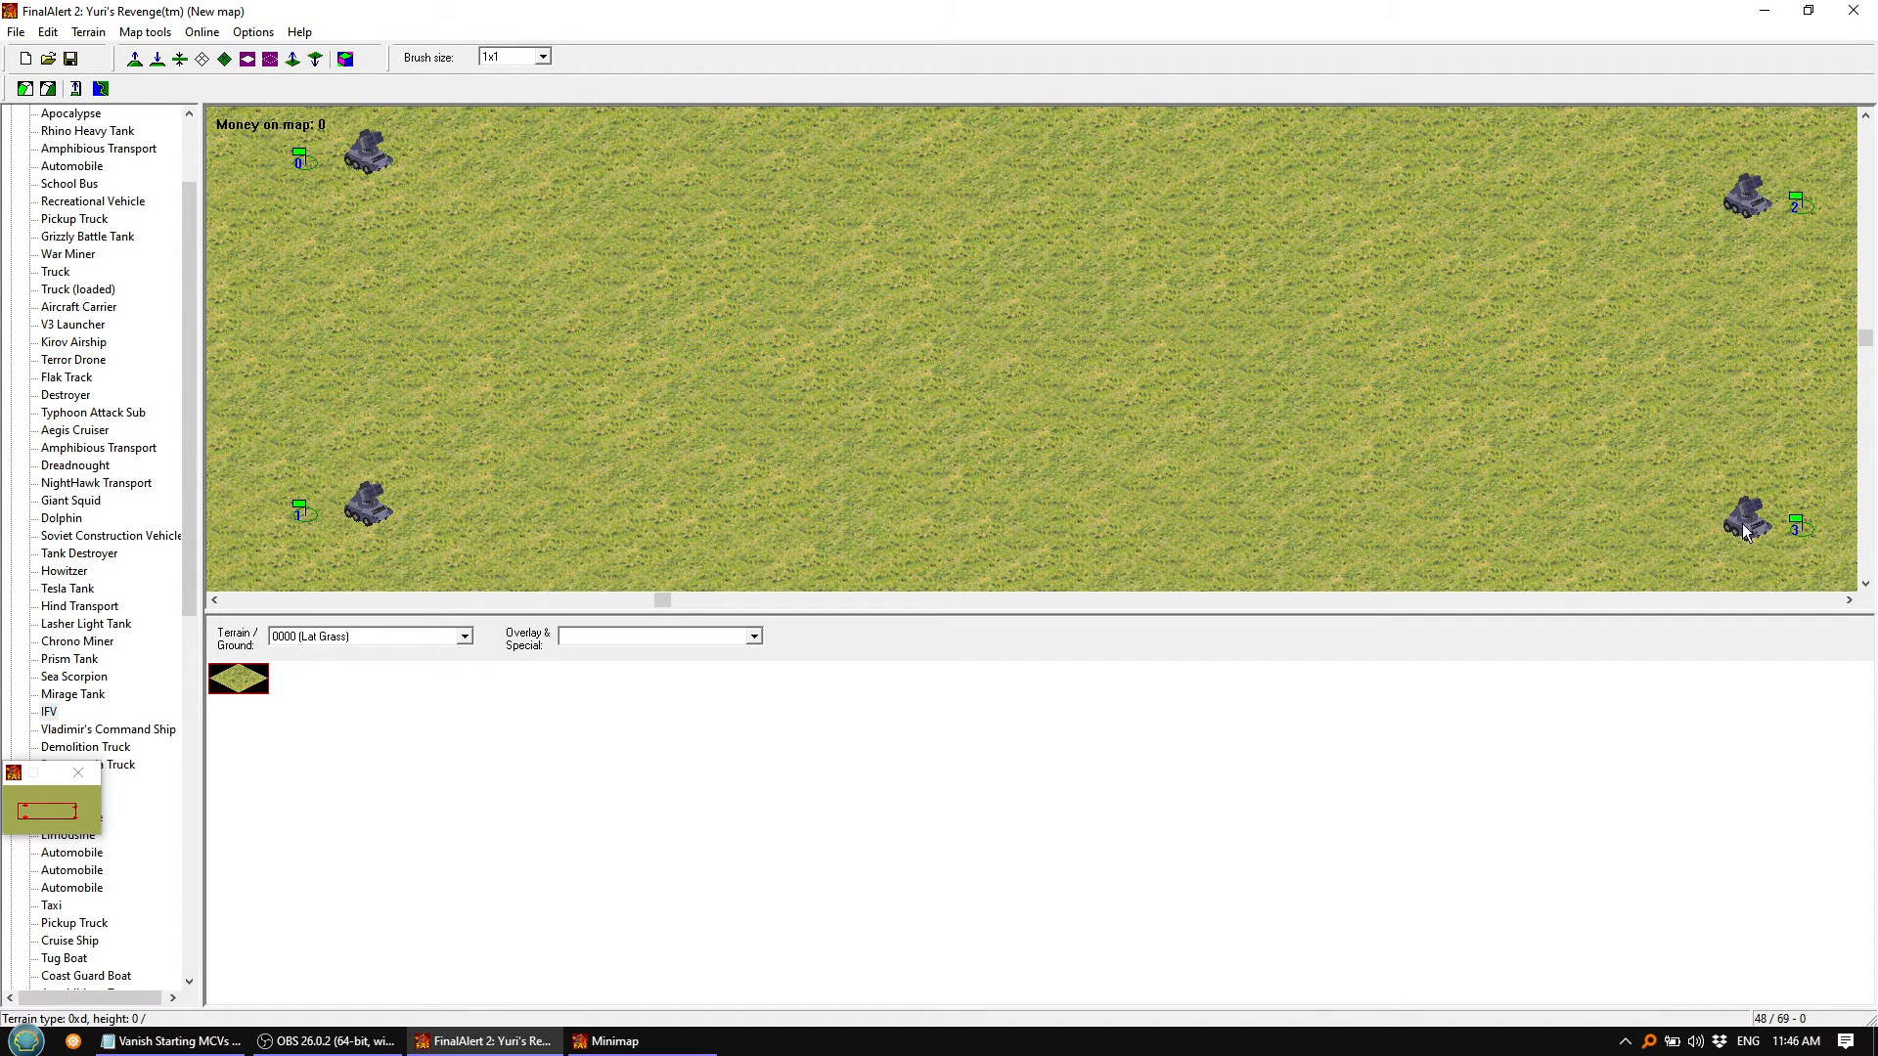
pyautogui.click(1742, 524)
pyautogui.rightClick(1052, 402)
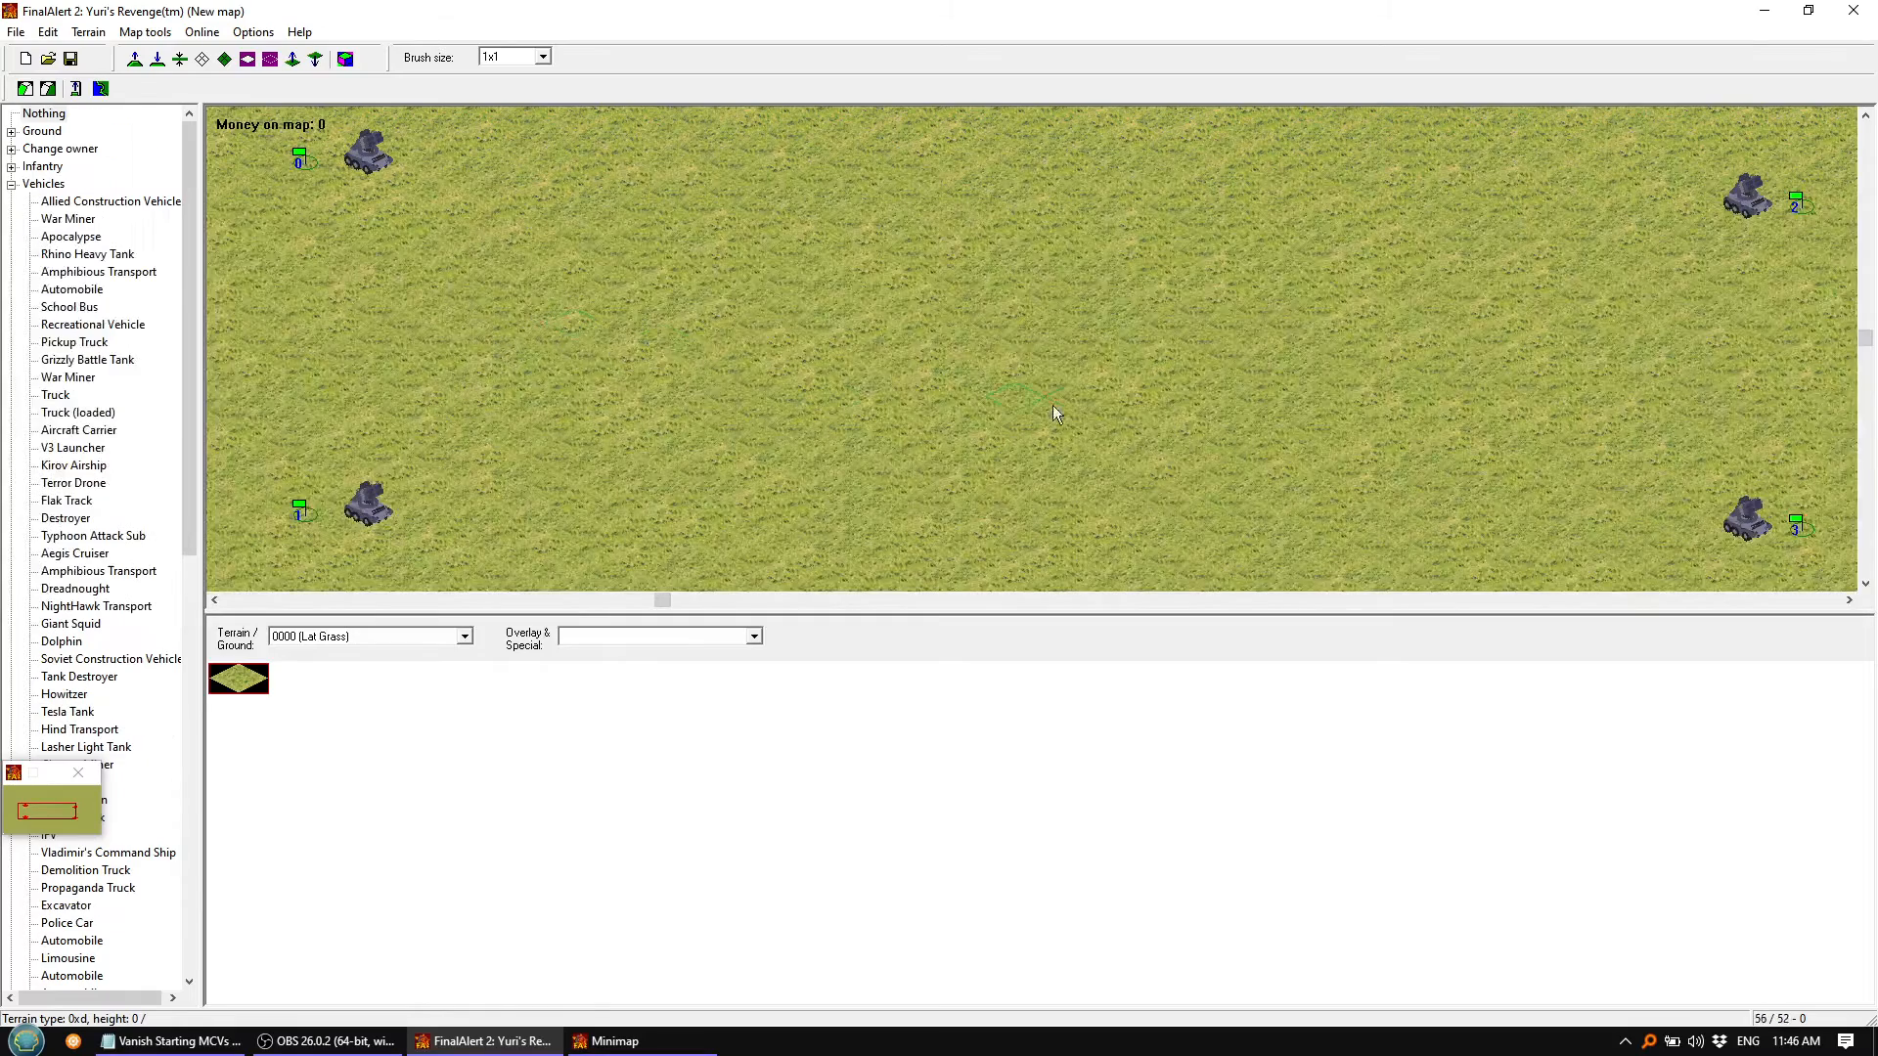
# Examine the properties of the IFV beside player location 0, including its owner and attached tag
pyautogui.moveTo(1052, 402); pyautogui.dragTo(1088, 349, button='right')
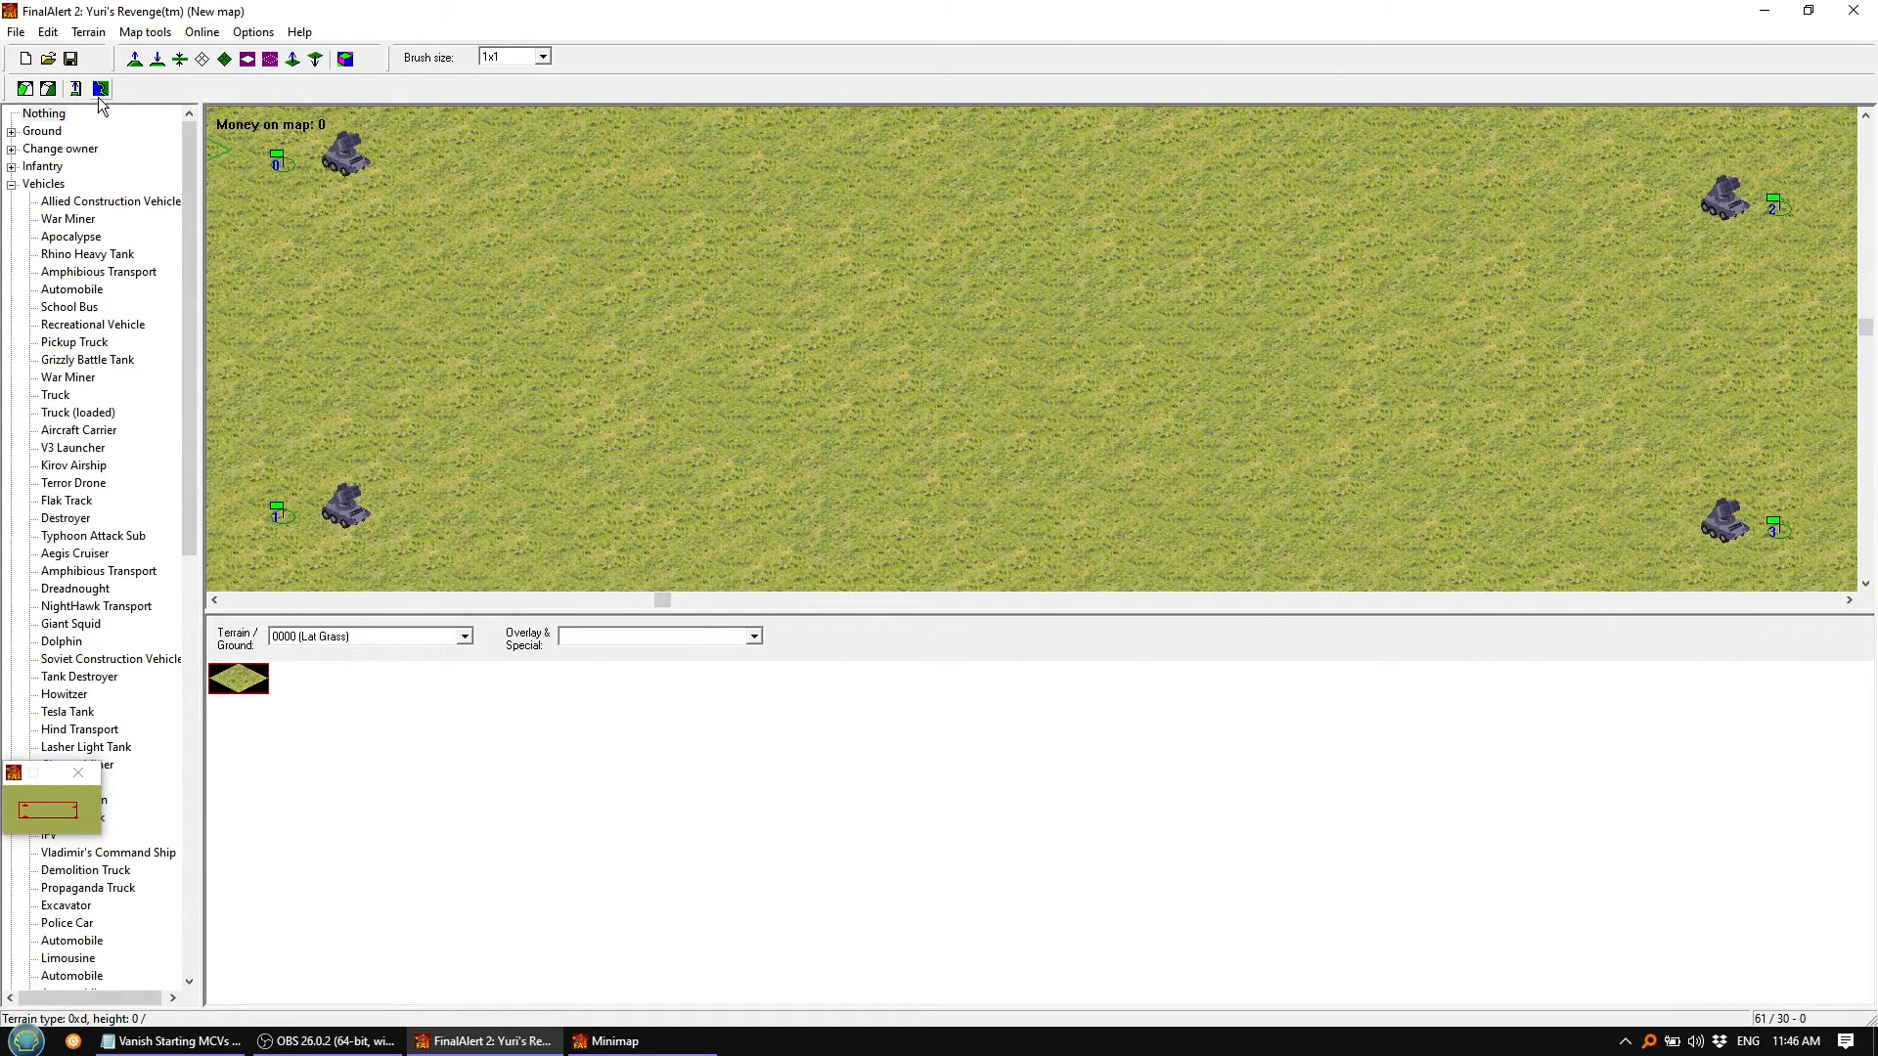
pyautogui.doubleClick(343, 161)
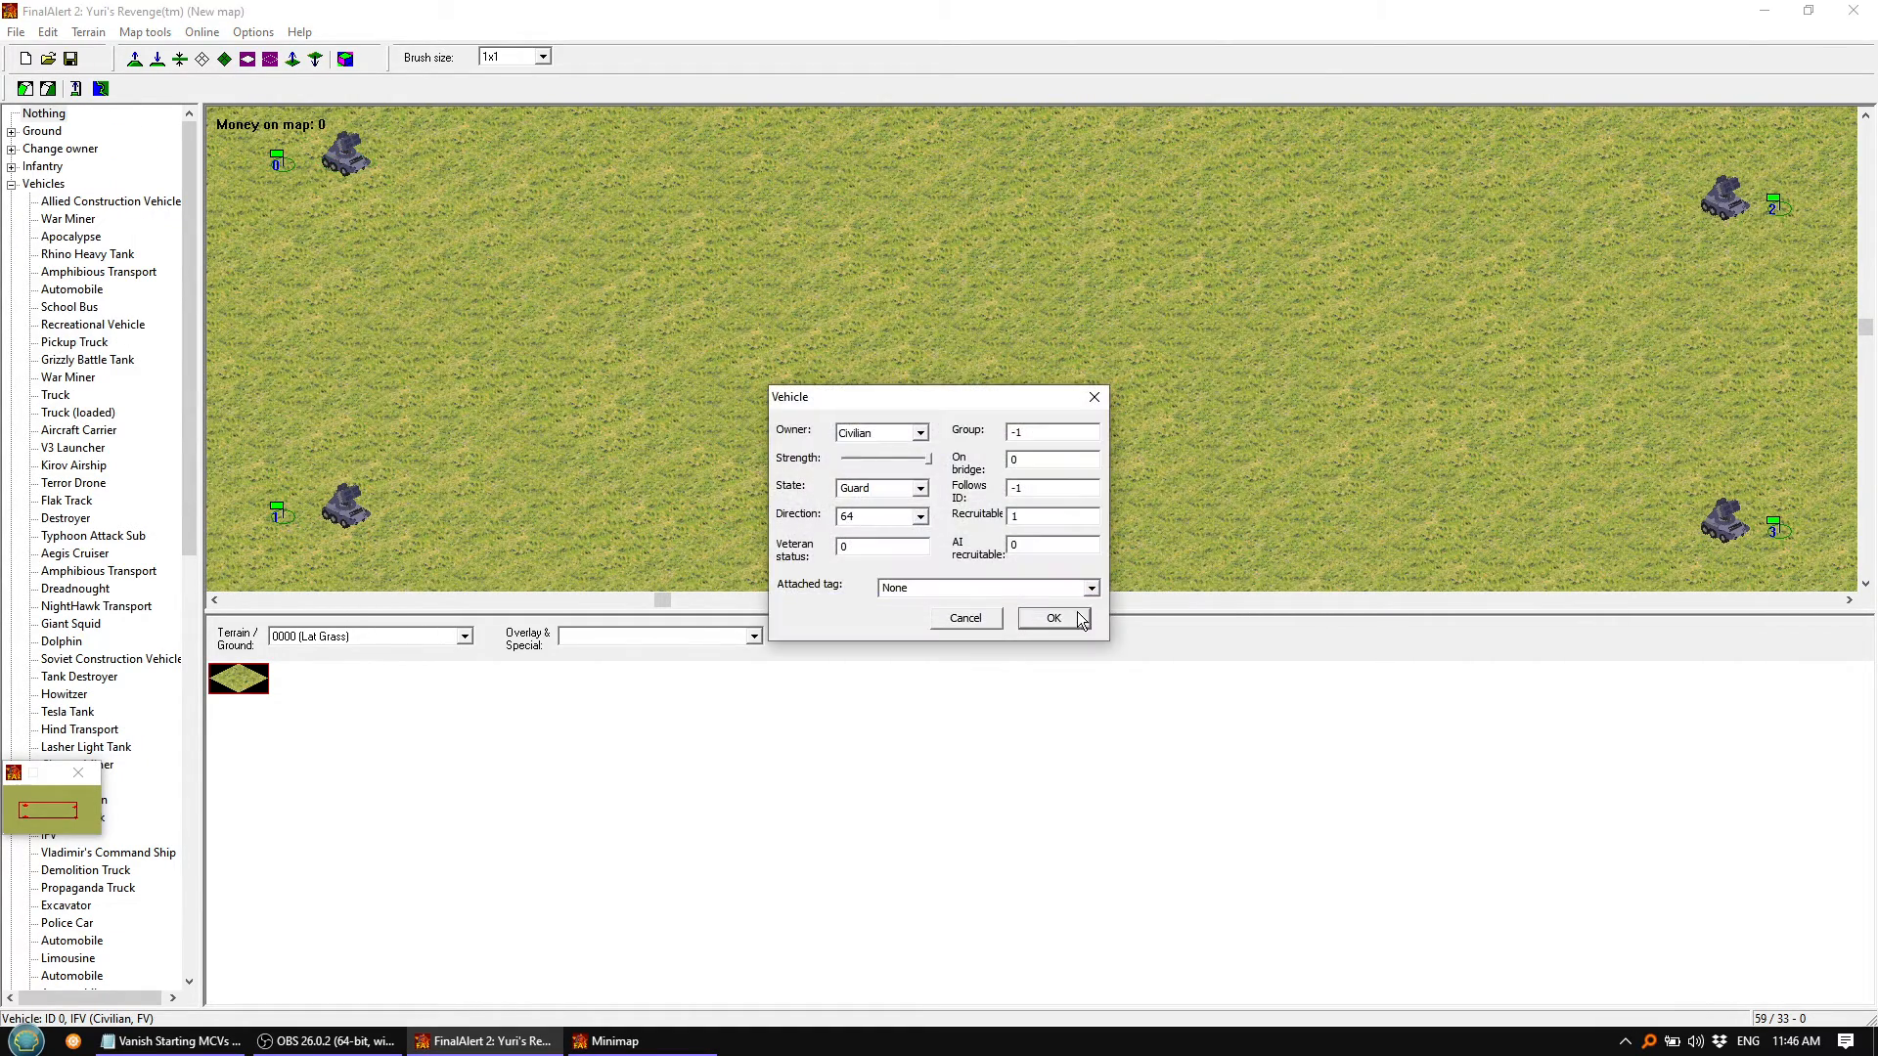
pyautogui.click(1054, 619)
pyautogui.doubleClick(352, 157)
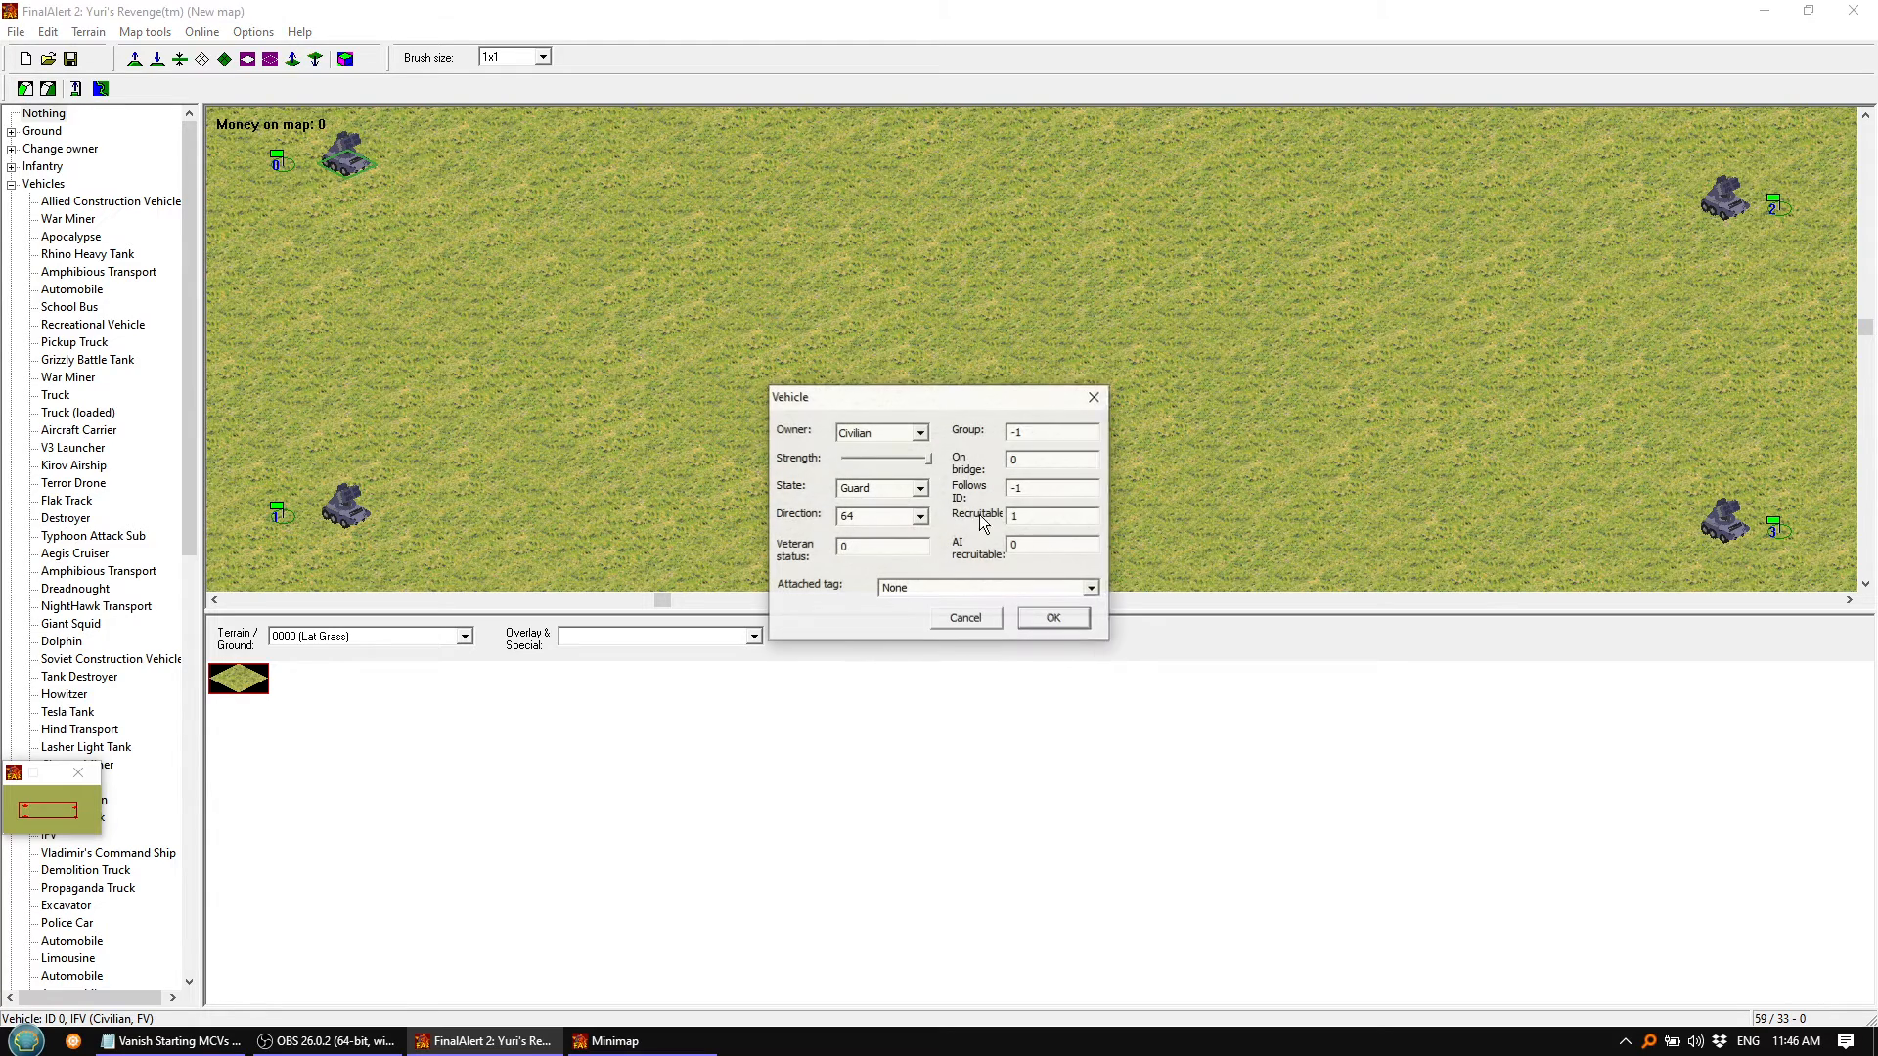
pyautogui.click(1073, 619)
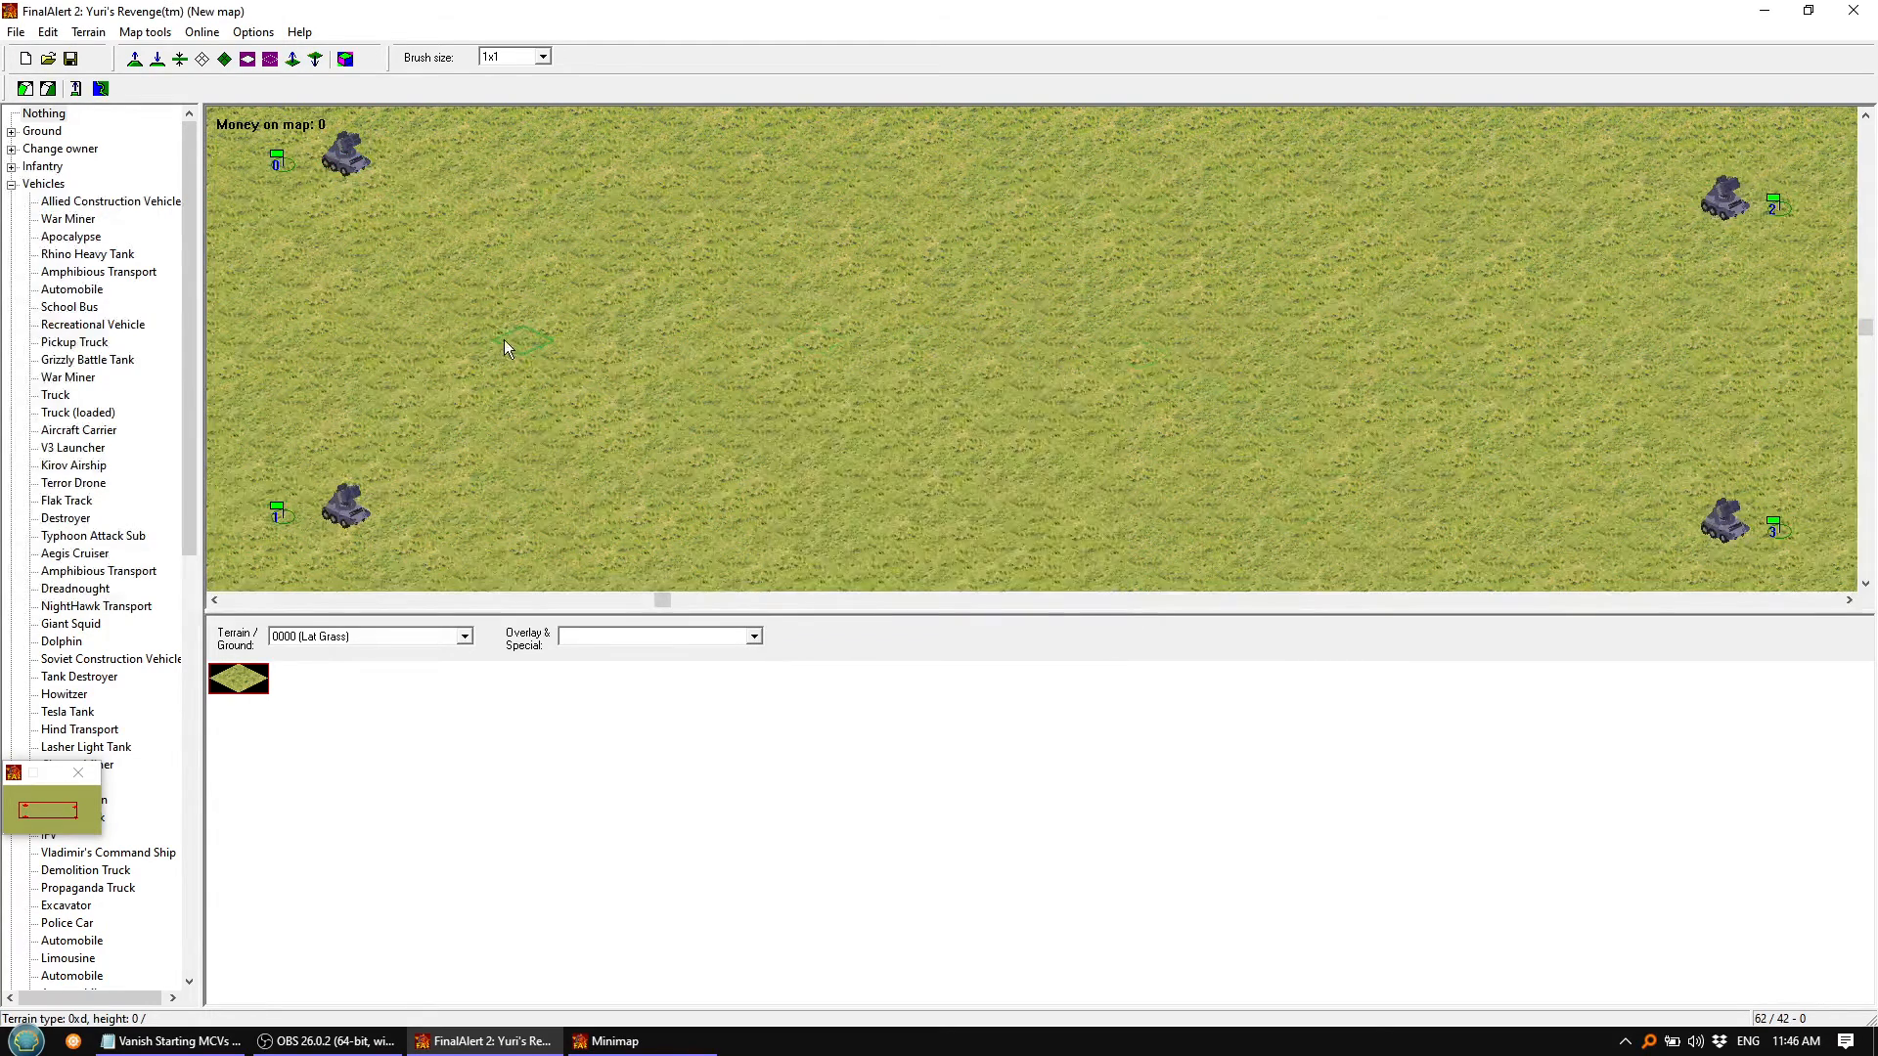
# Create four new triggers in the trigger editor and name one of them GiveP1
pyautogui.click(48, 33)
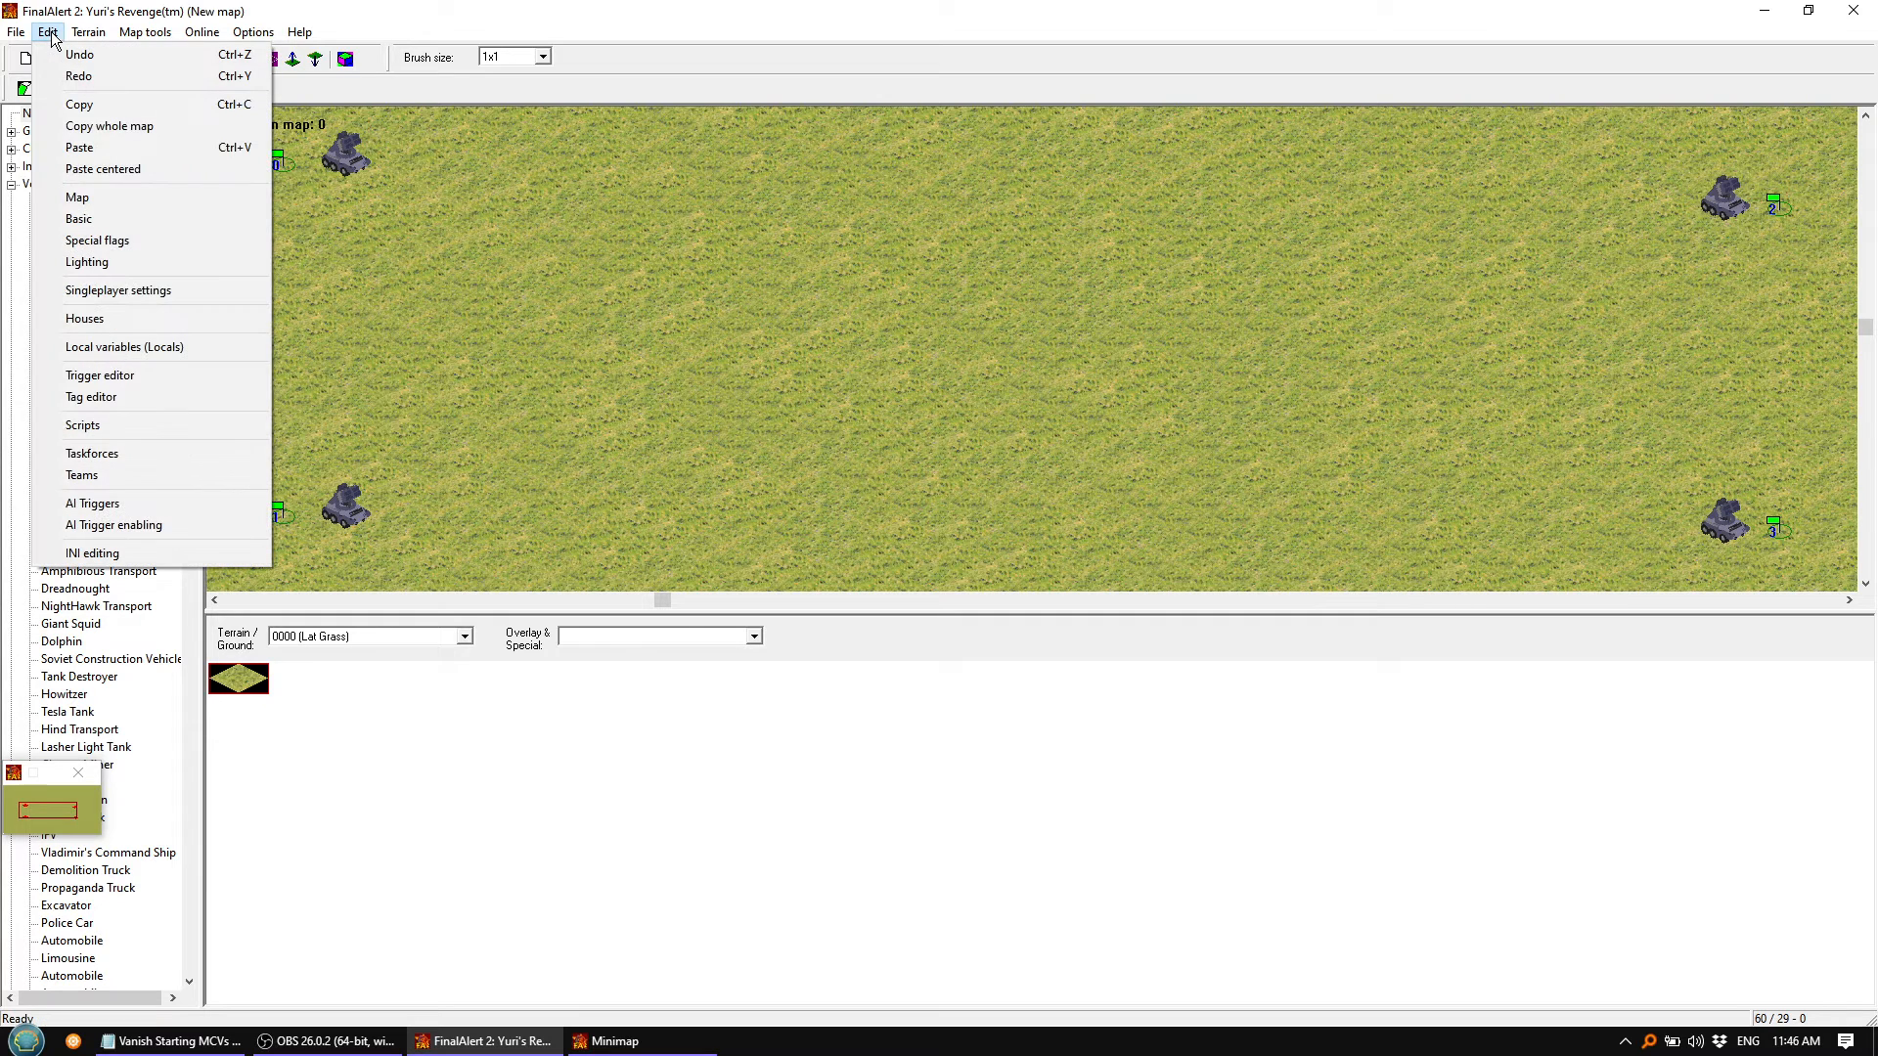
pyautogui.click(100, 376)
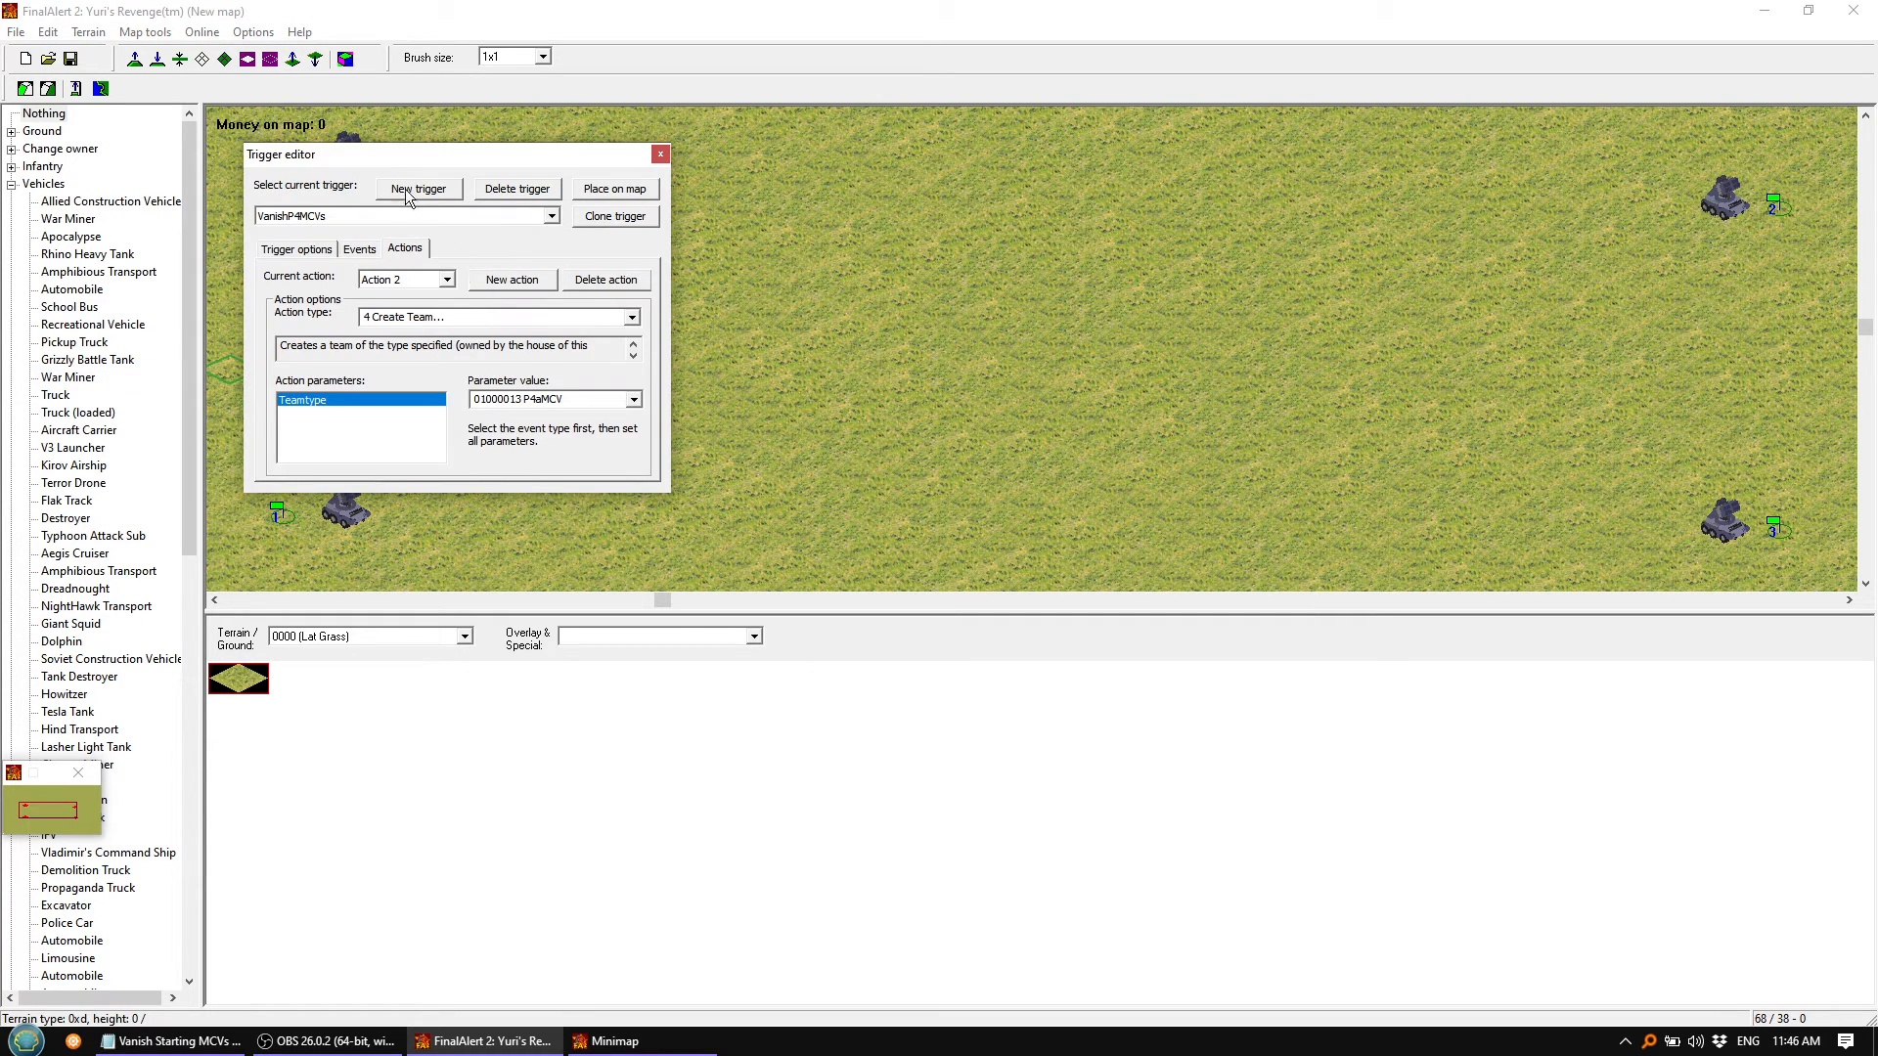
pyautogui.click(413, 195)
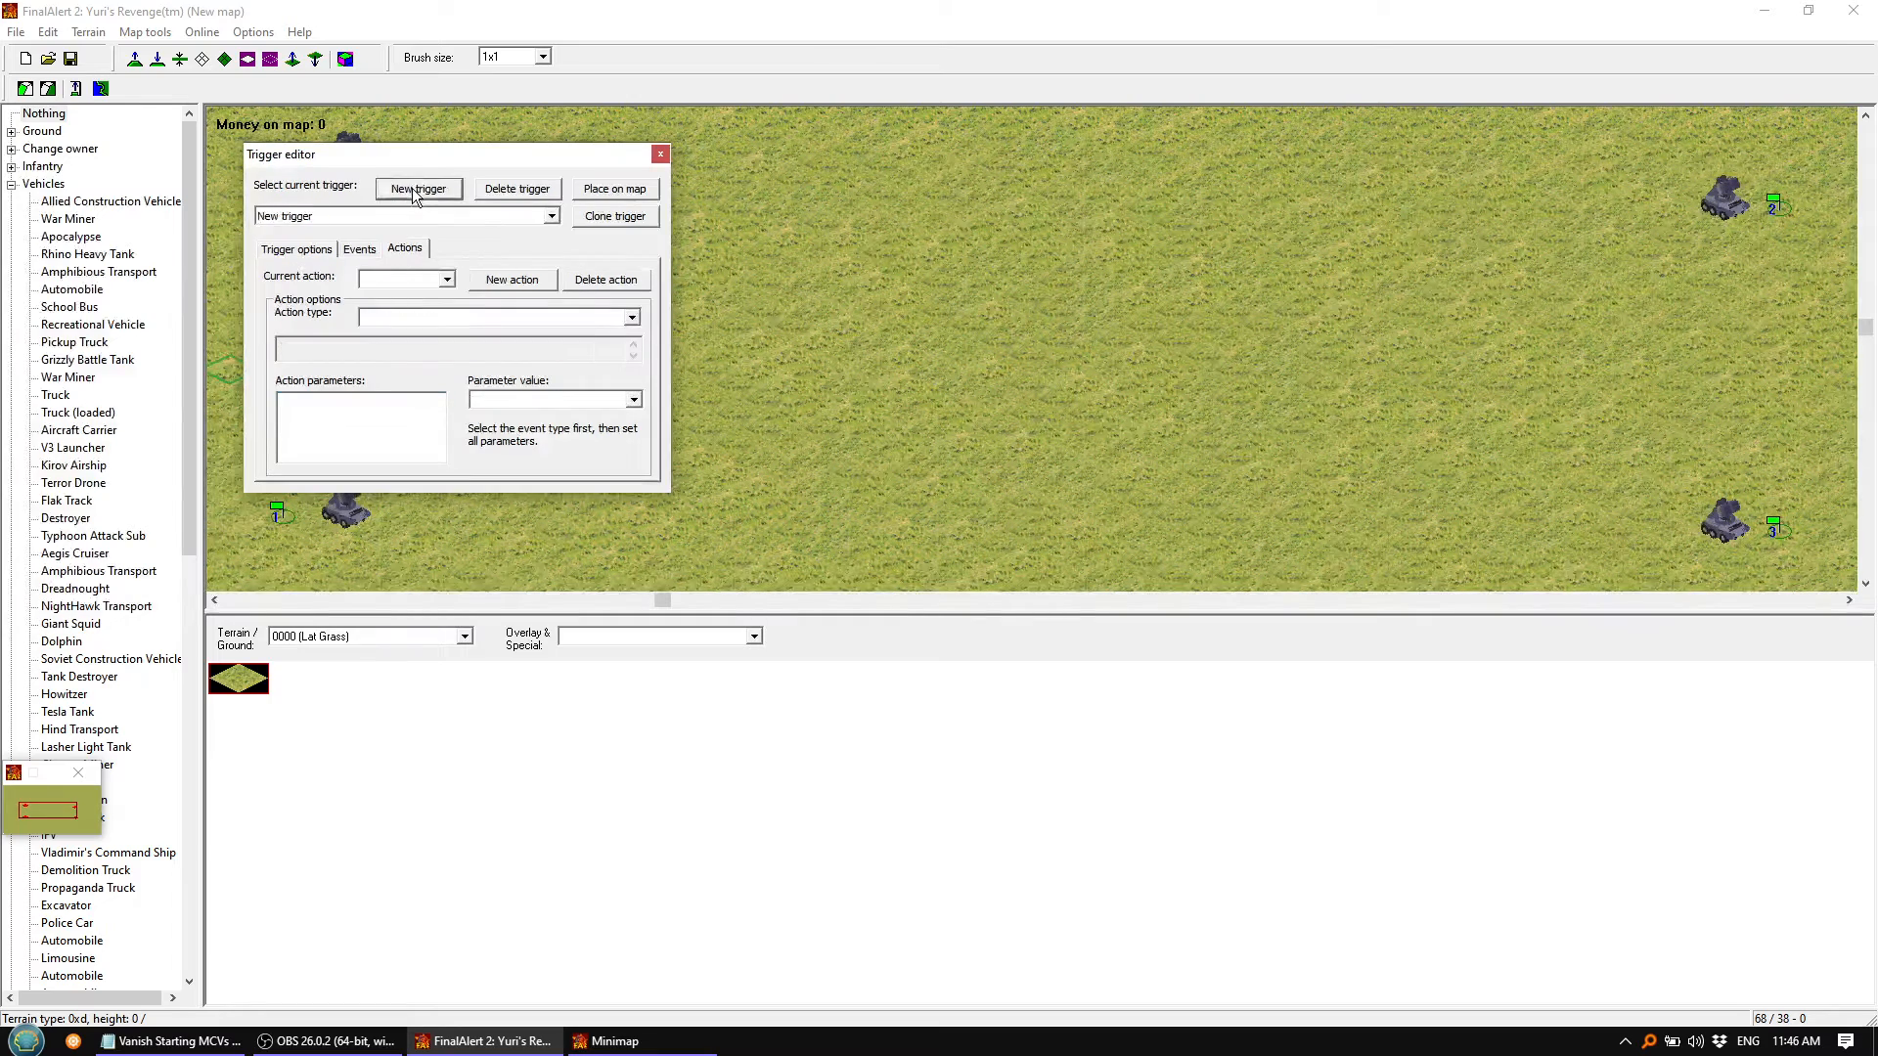
pyautogui.click(291, 249)
pyautogui.click(550, 217)
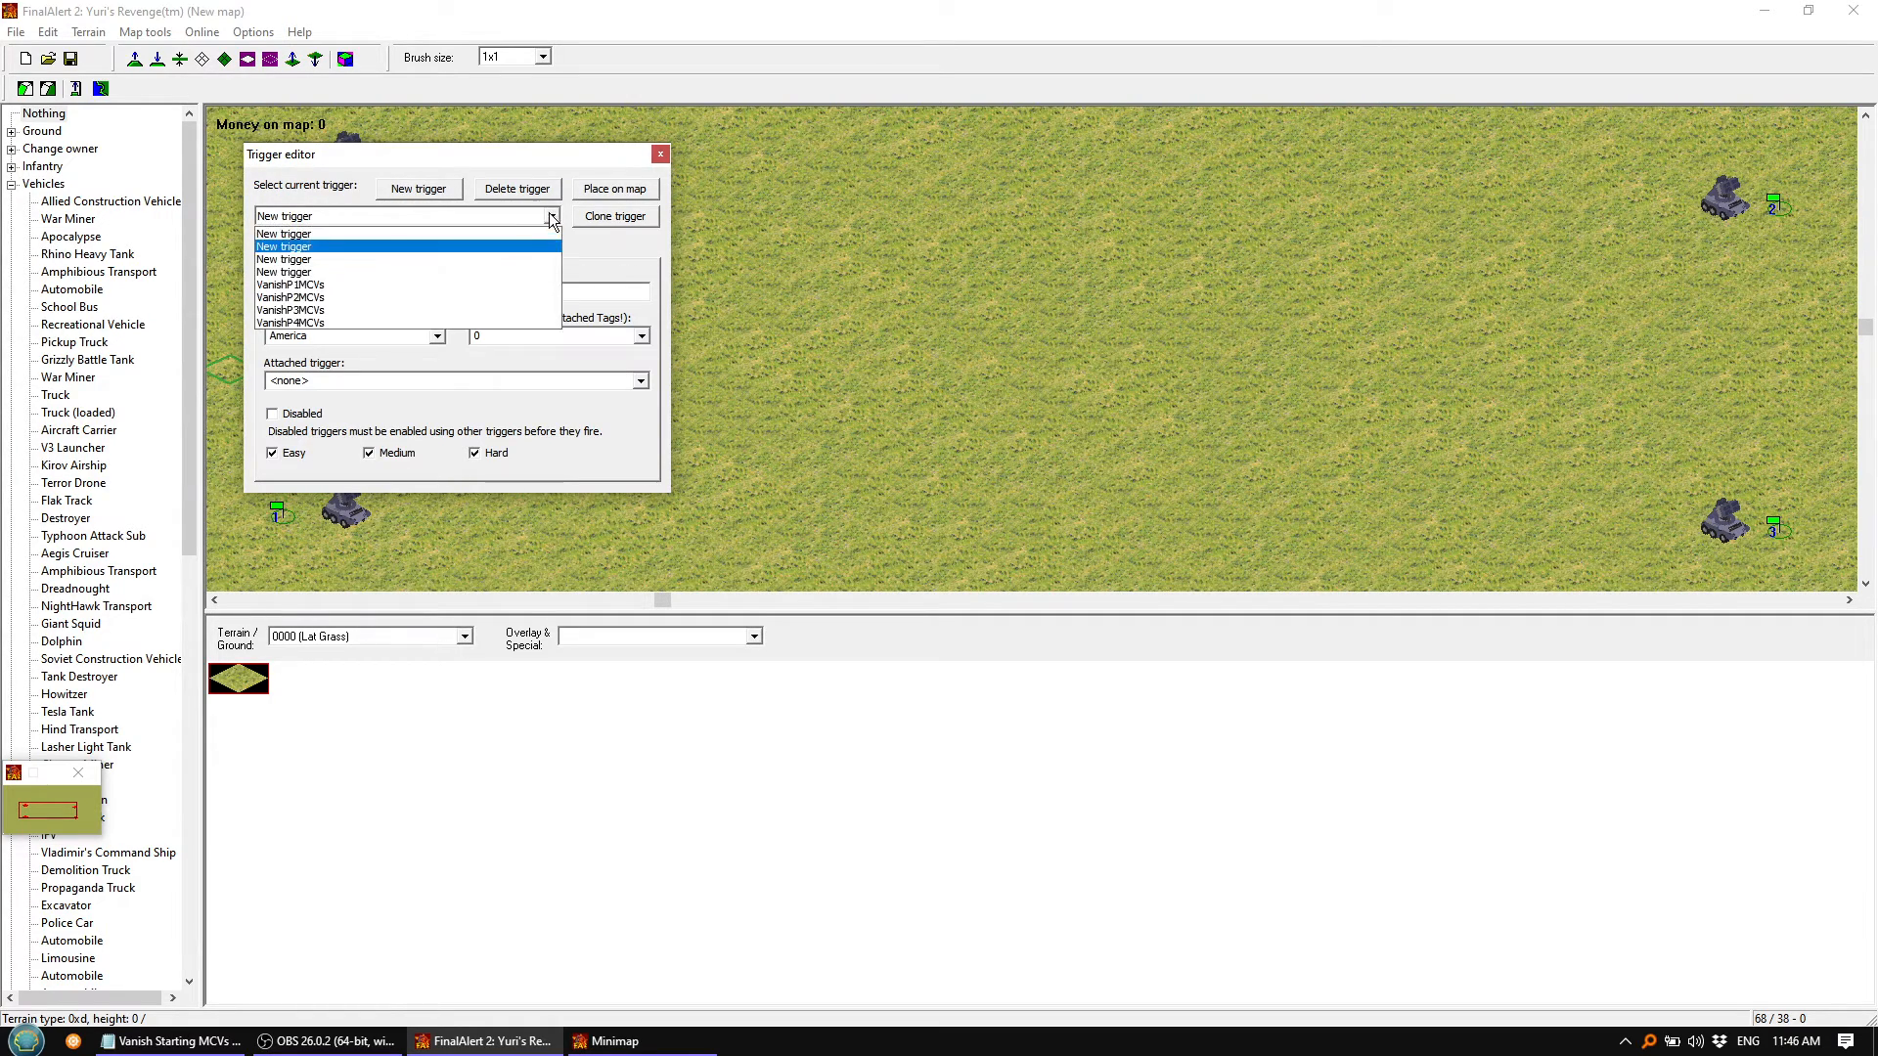
pyautogui.click(317, 277)
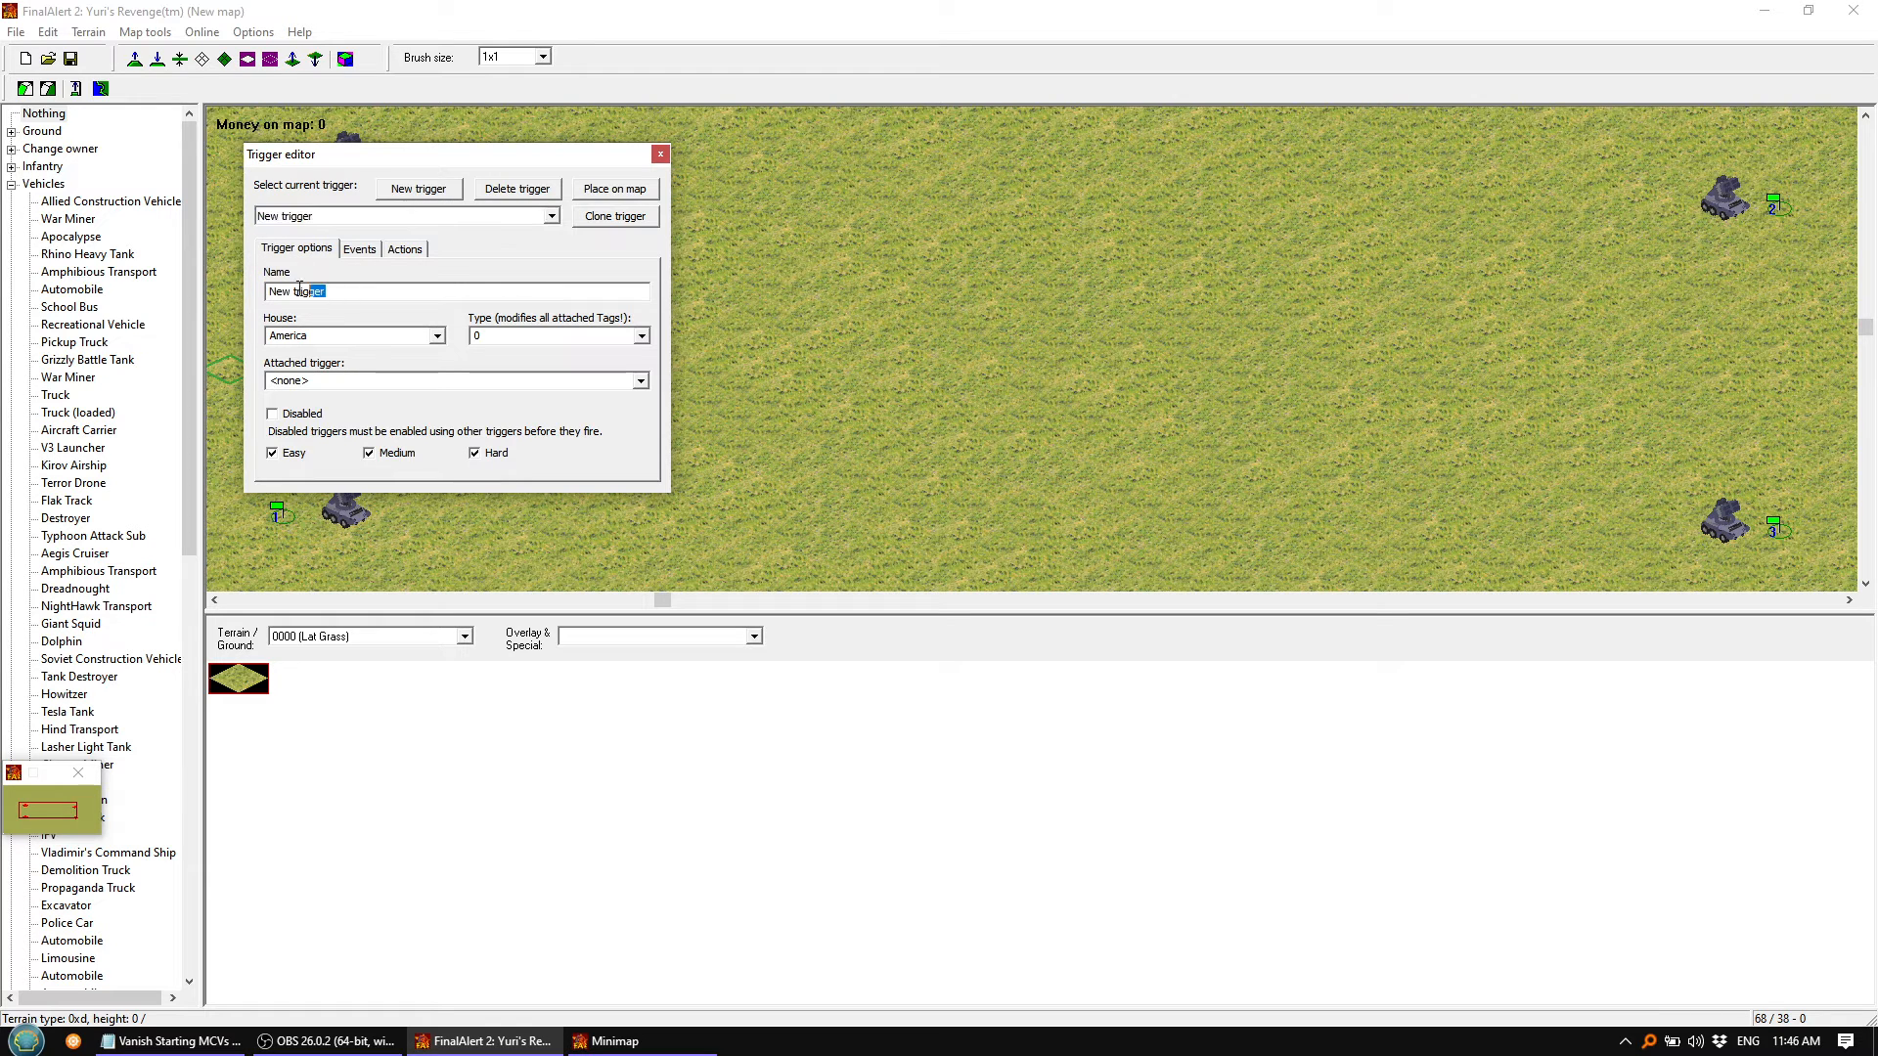
pyautogui.moveTo(323, 292); pyautogui.dragTo(268, 291)
pyautogui.write('GiveP1')
# Add an event of type 8 Any Event to the GiveP1 trigger
pyautogui.click(367, 250)
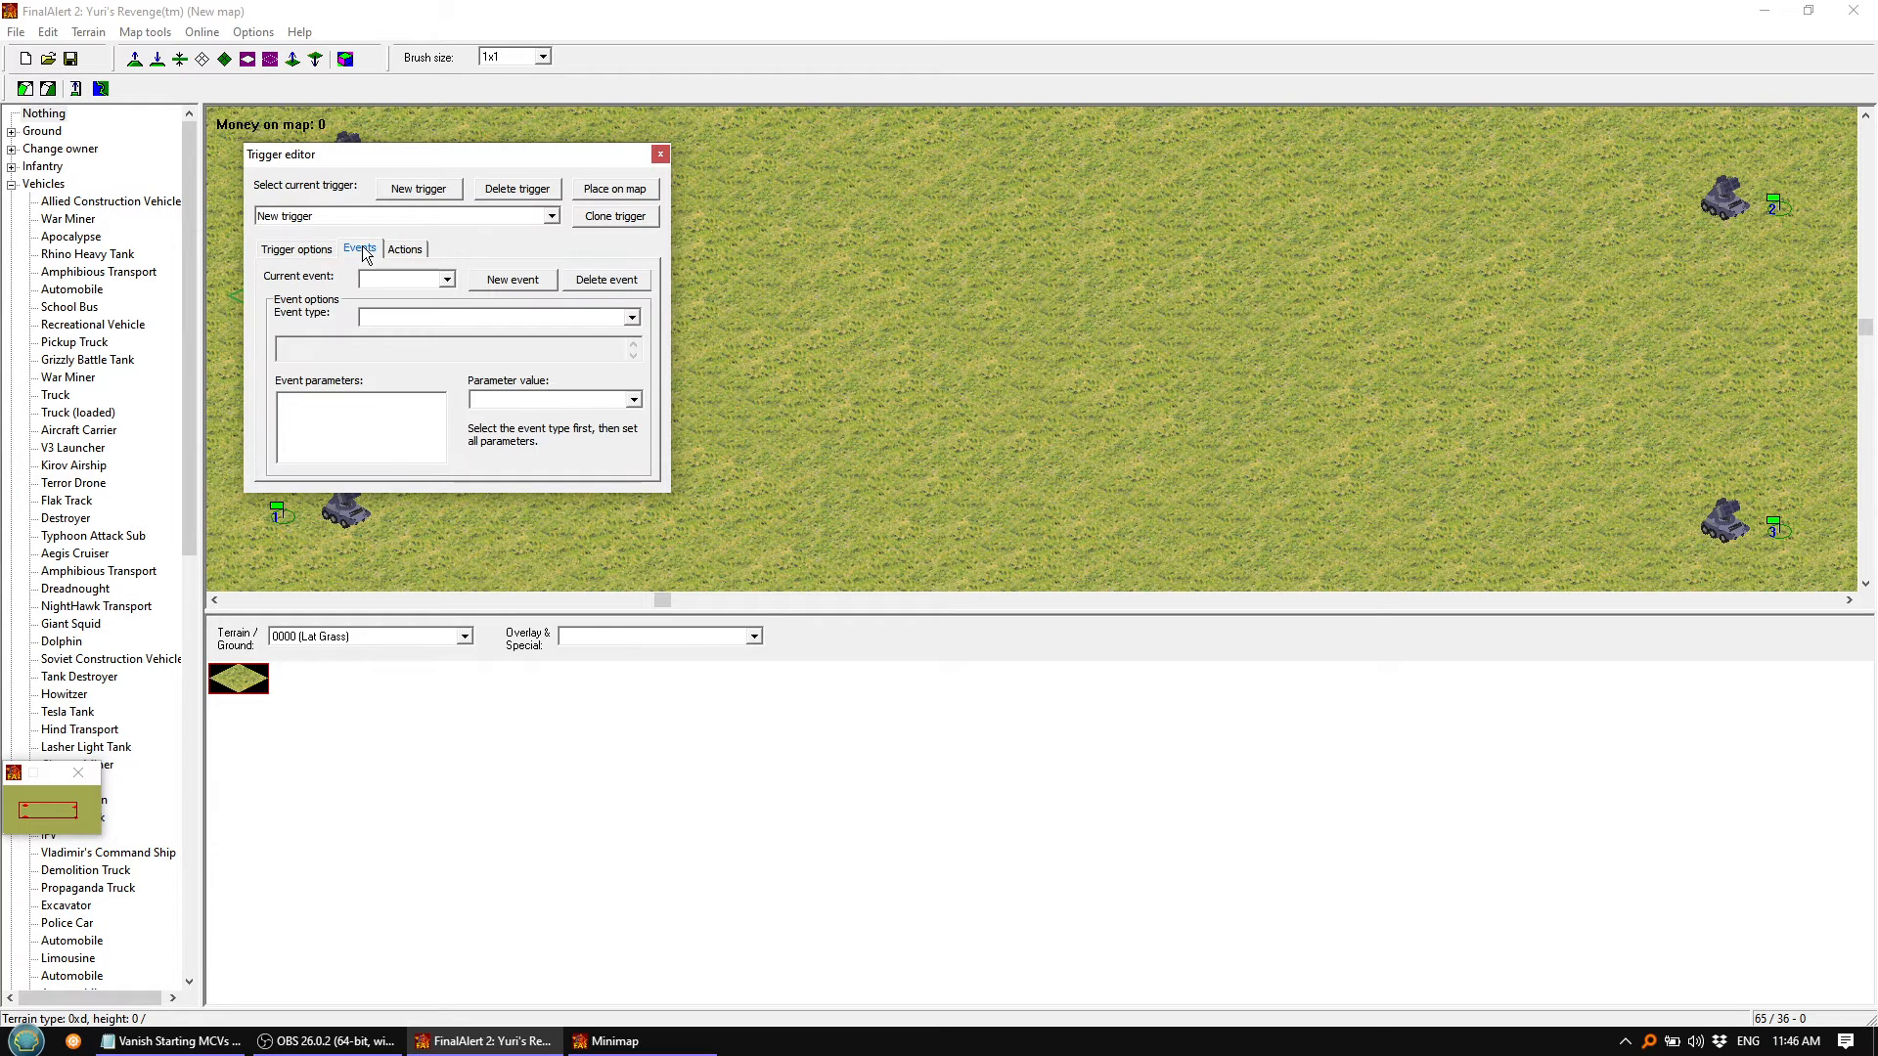
pyautogui.click(541, 291)
pyautogui.click(616, 319)
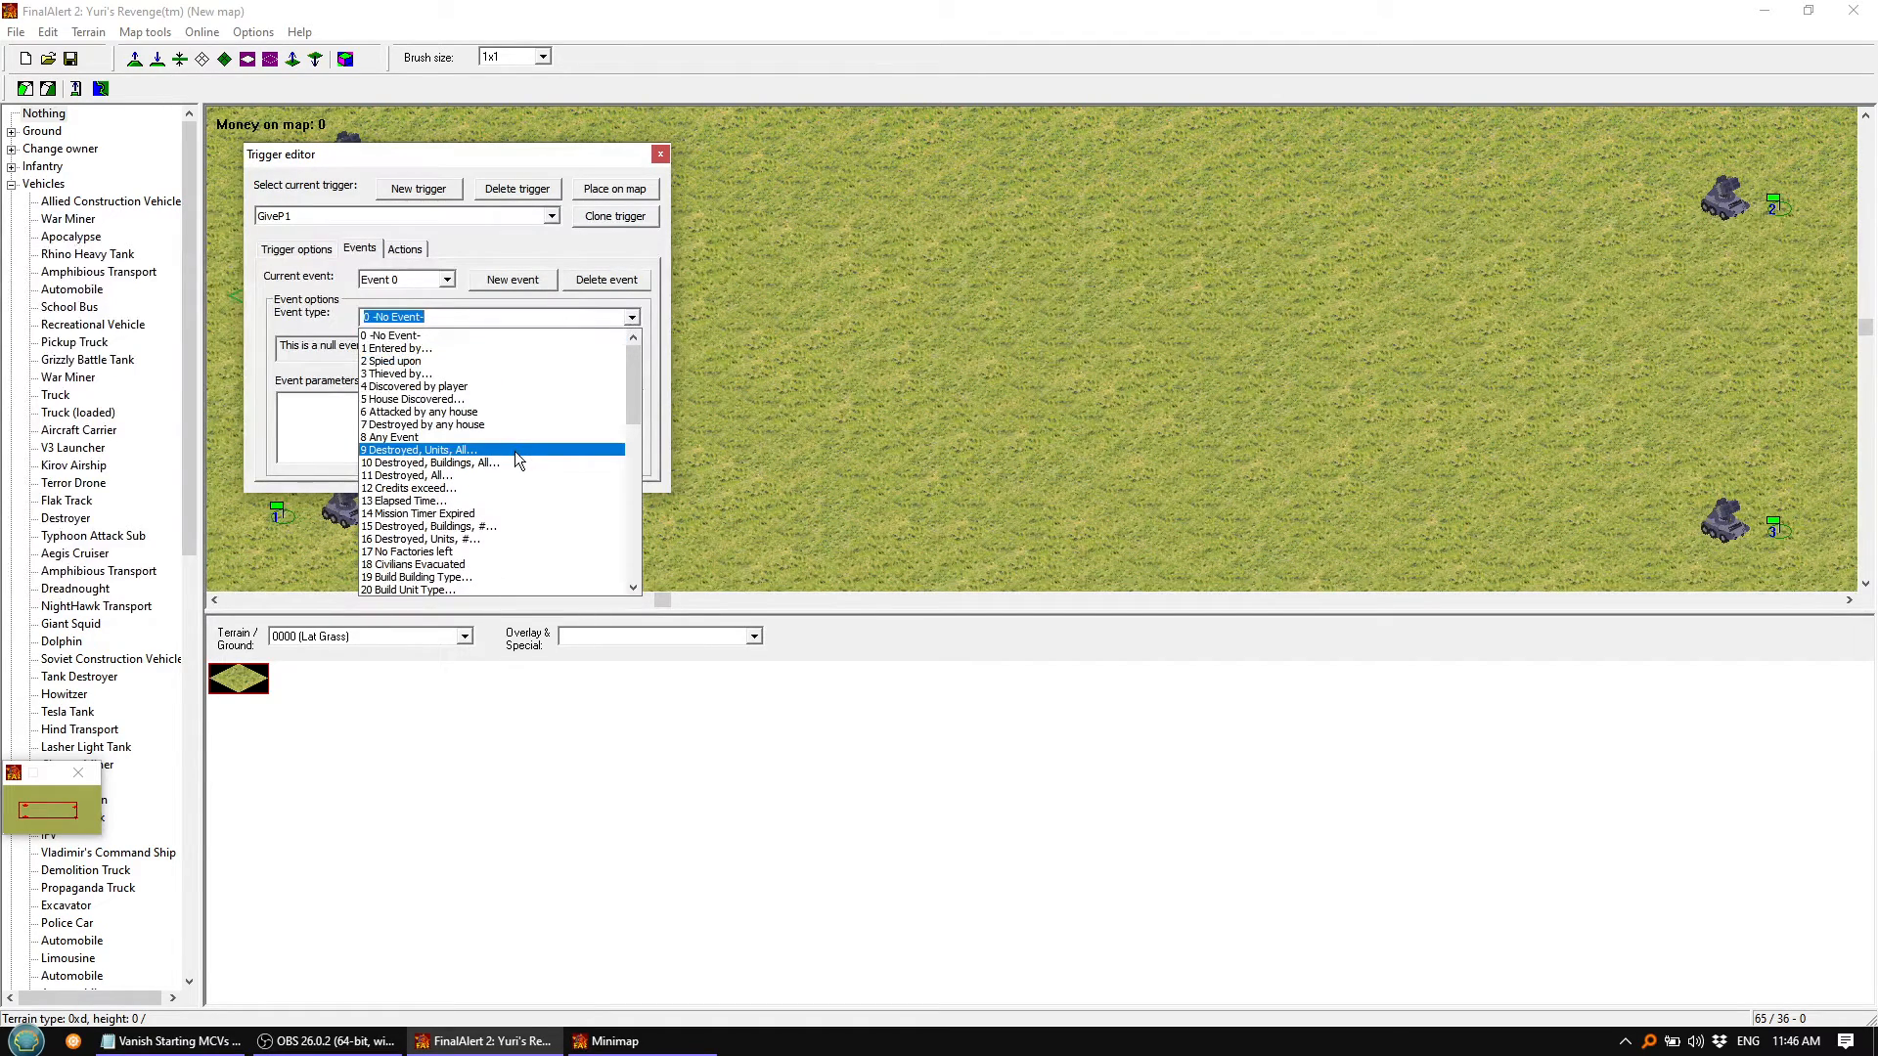
pyautogui.click(493, 437)
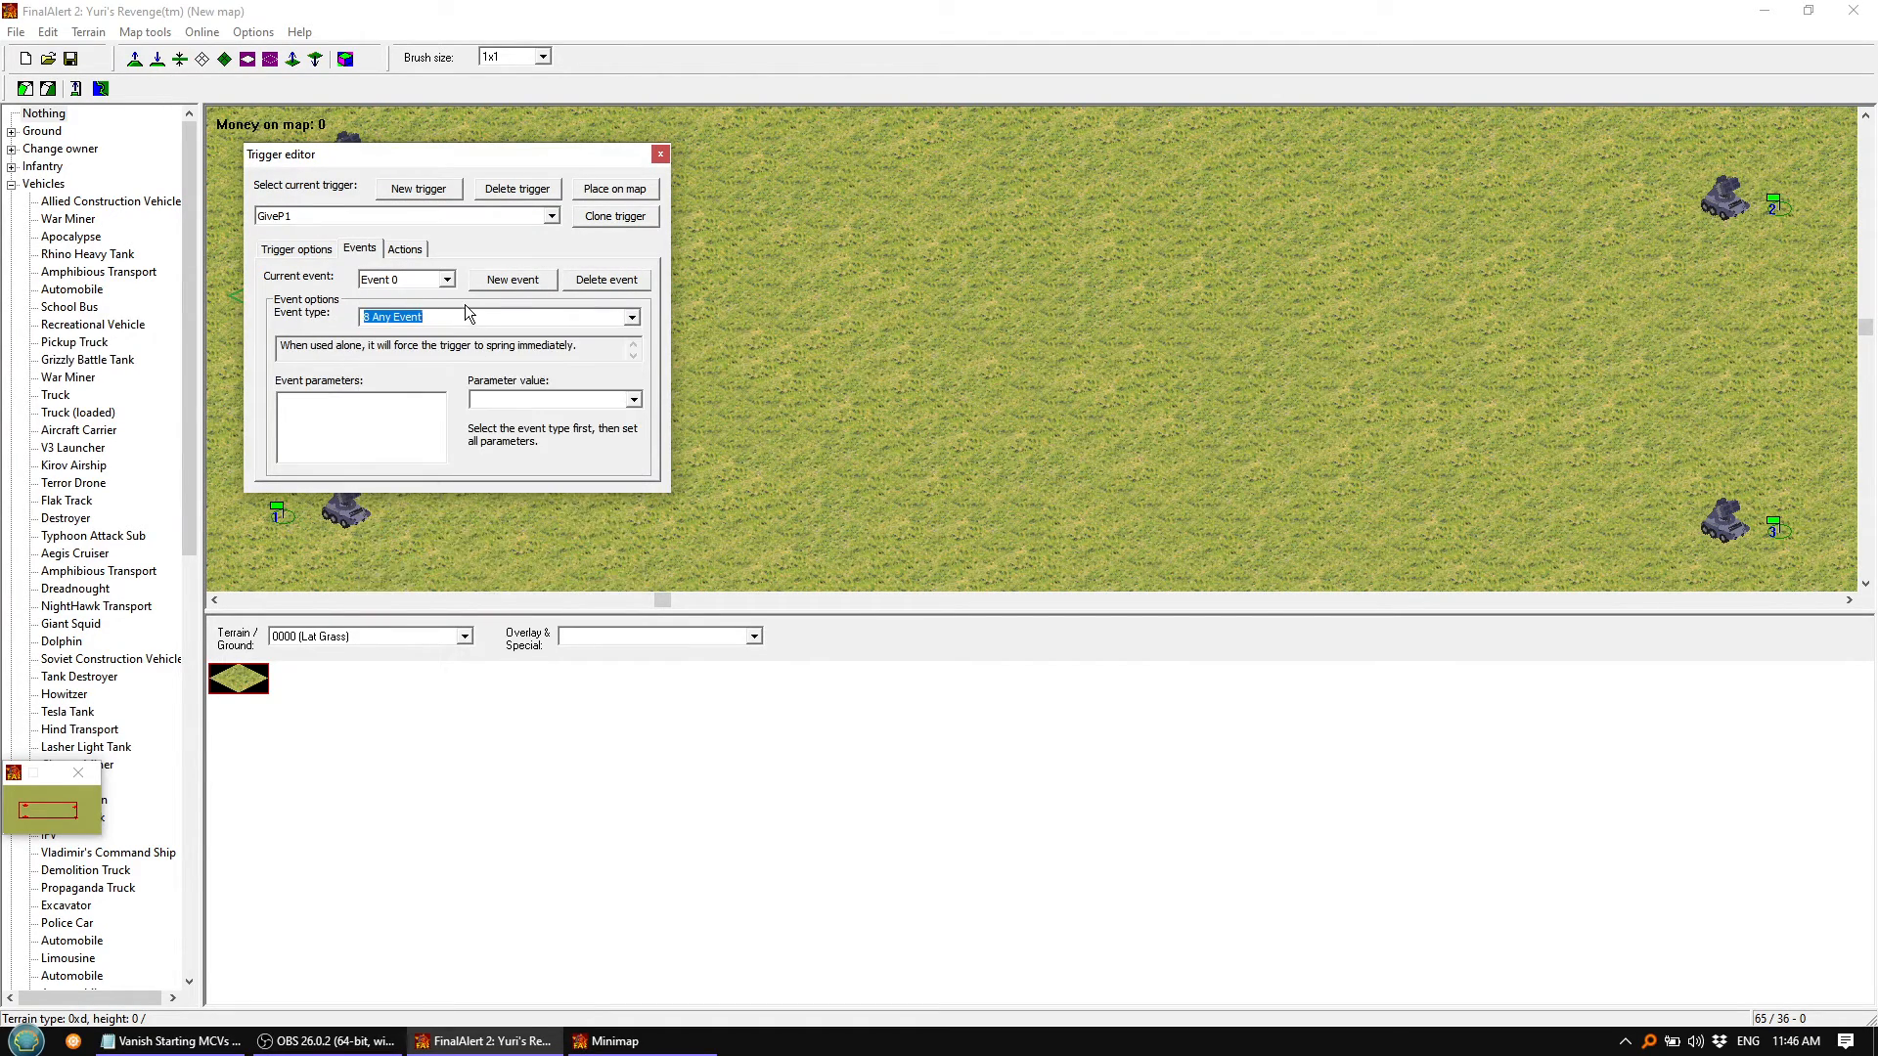
# Add an action of type 14 Change House to the GiveP1 trigger with house 4475 <Player @ A>
pyautogui.click(405, 249)
pyautogui.click(534, 285)
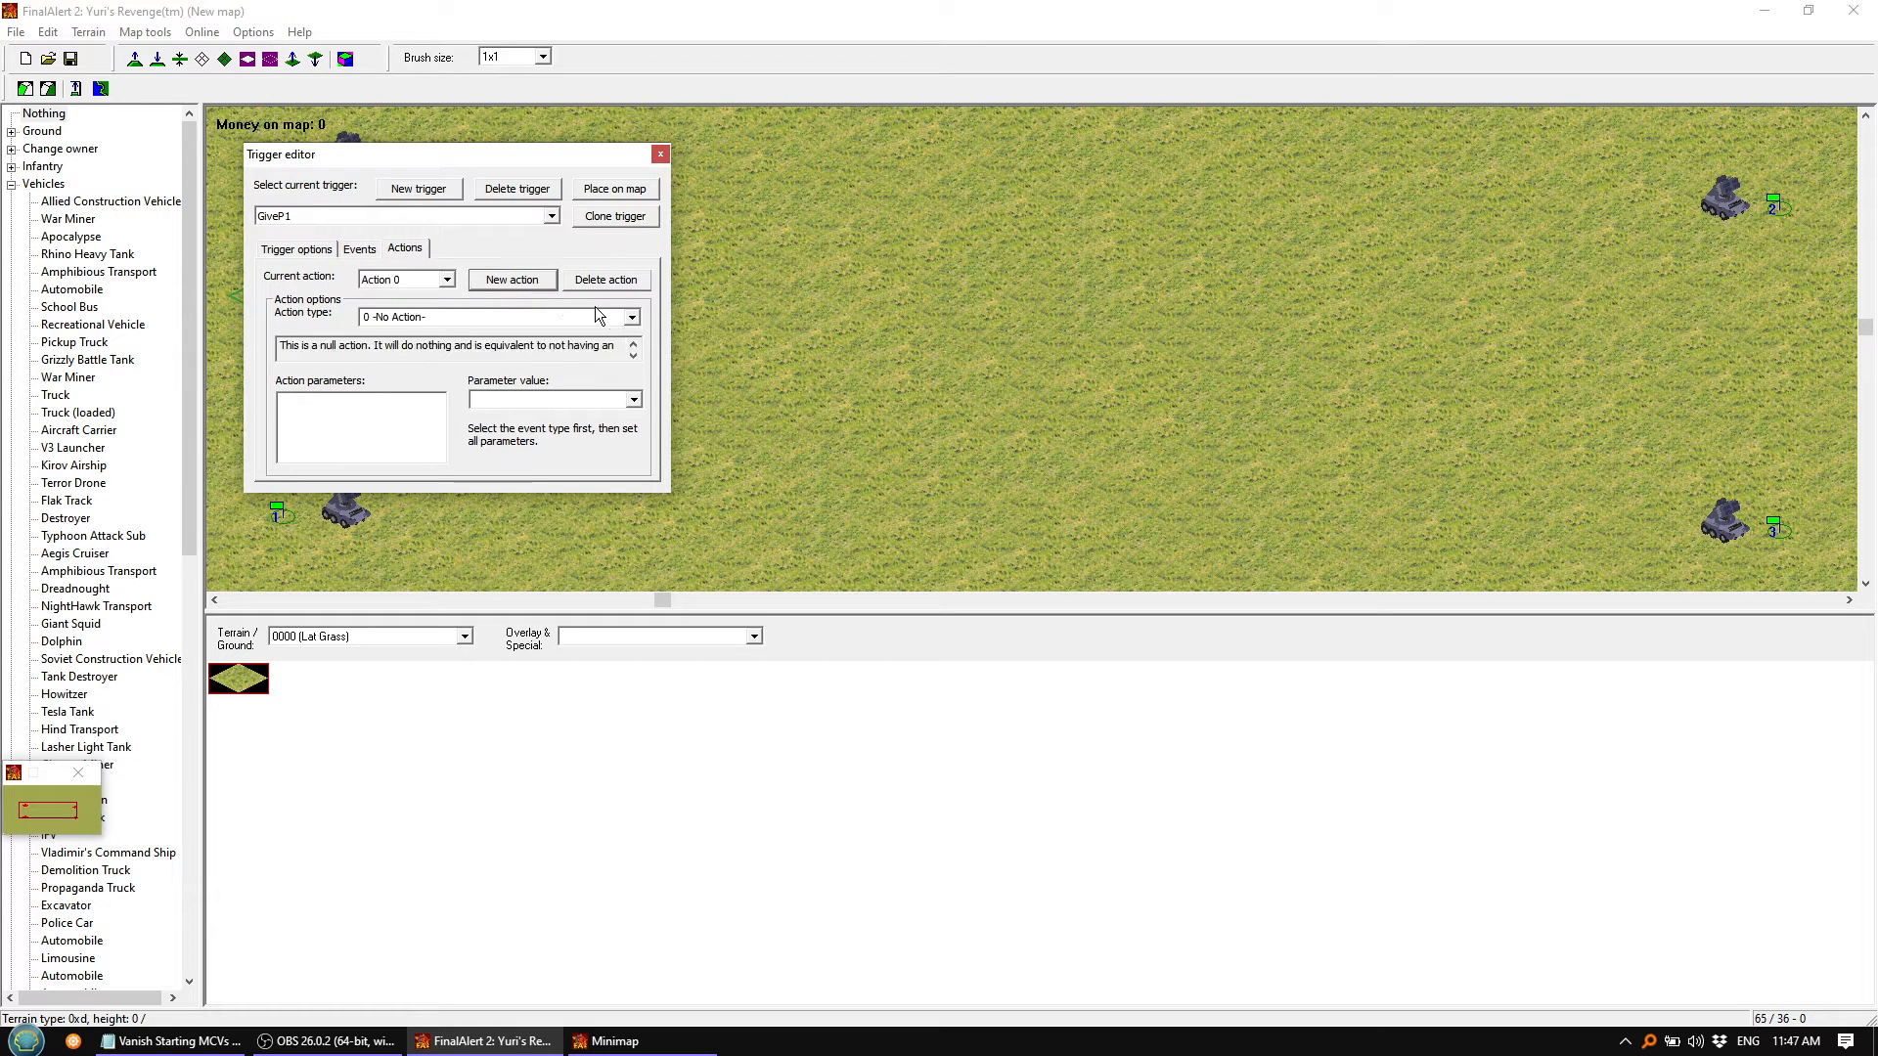
pyautogui.click(632, 319)
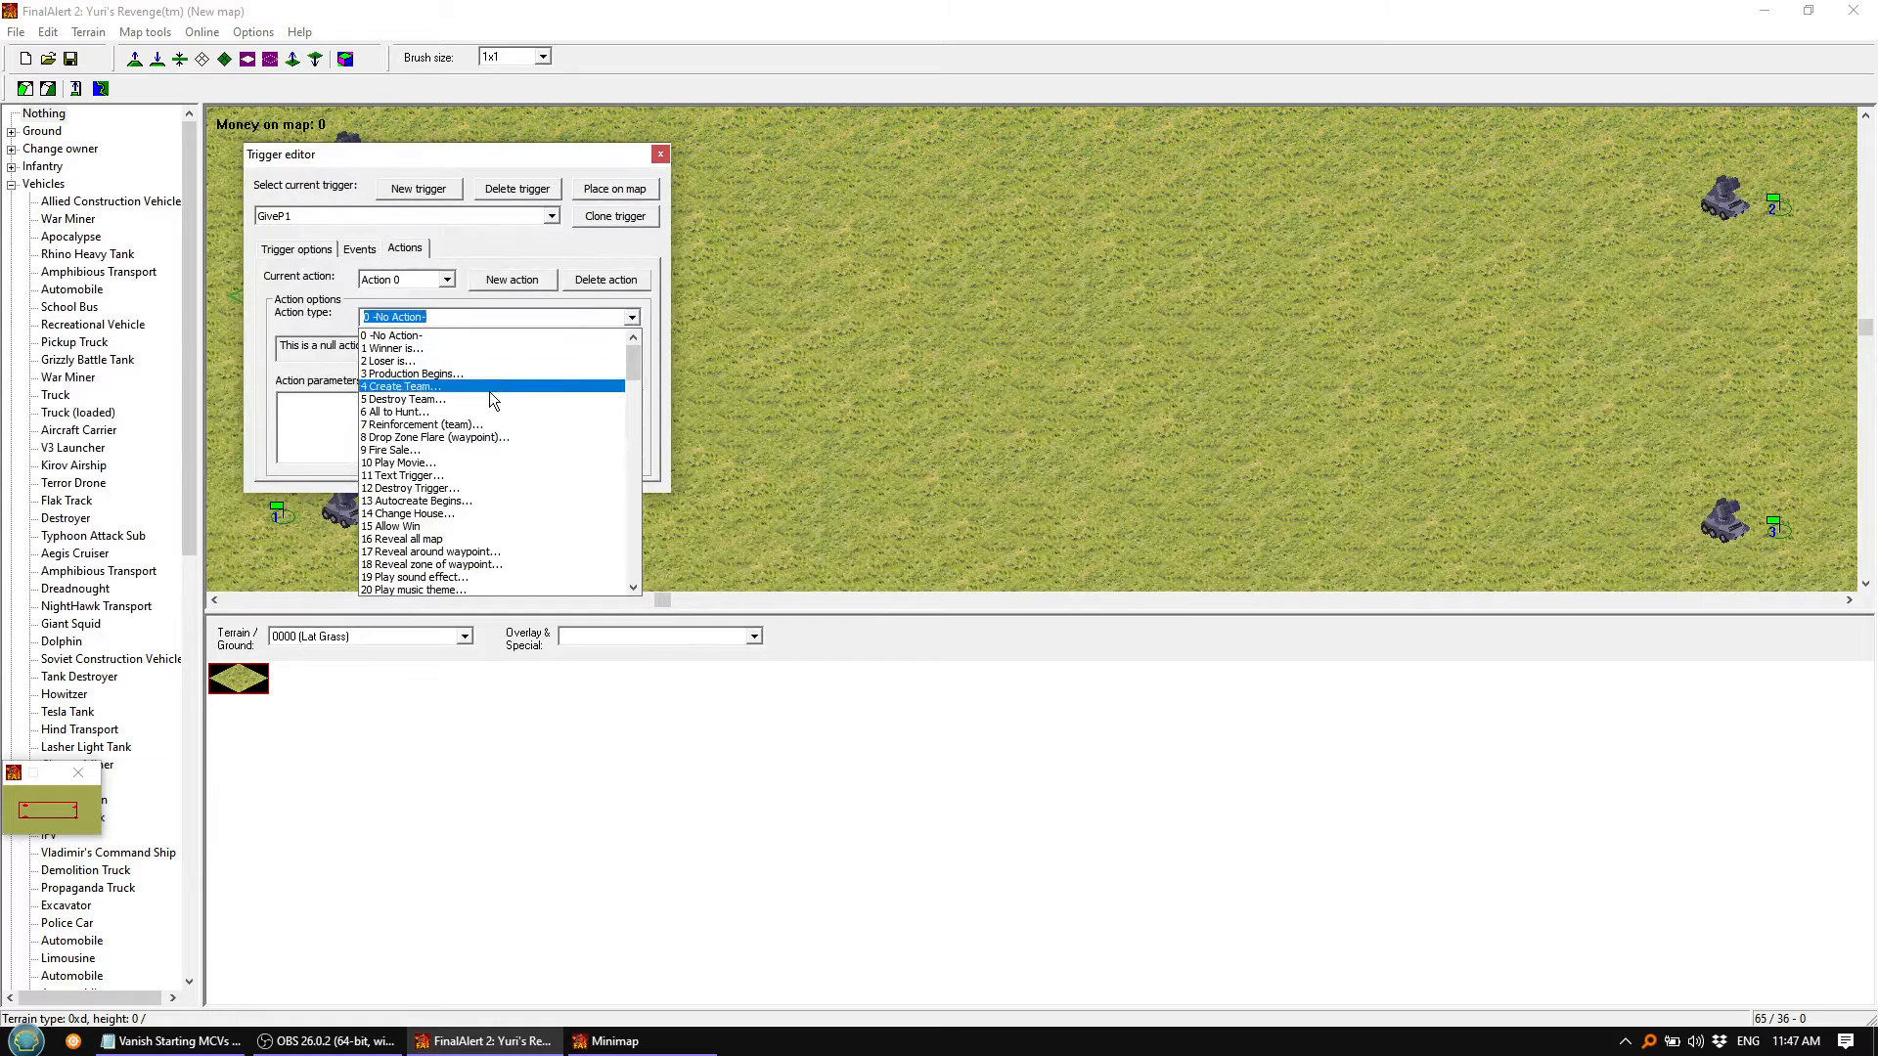
pyautogui.click(460, 513)
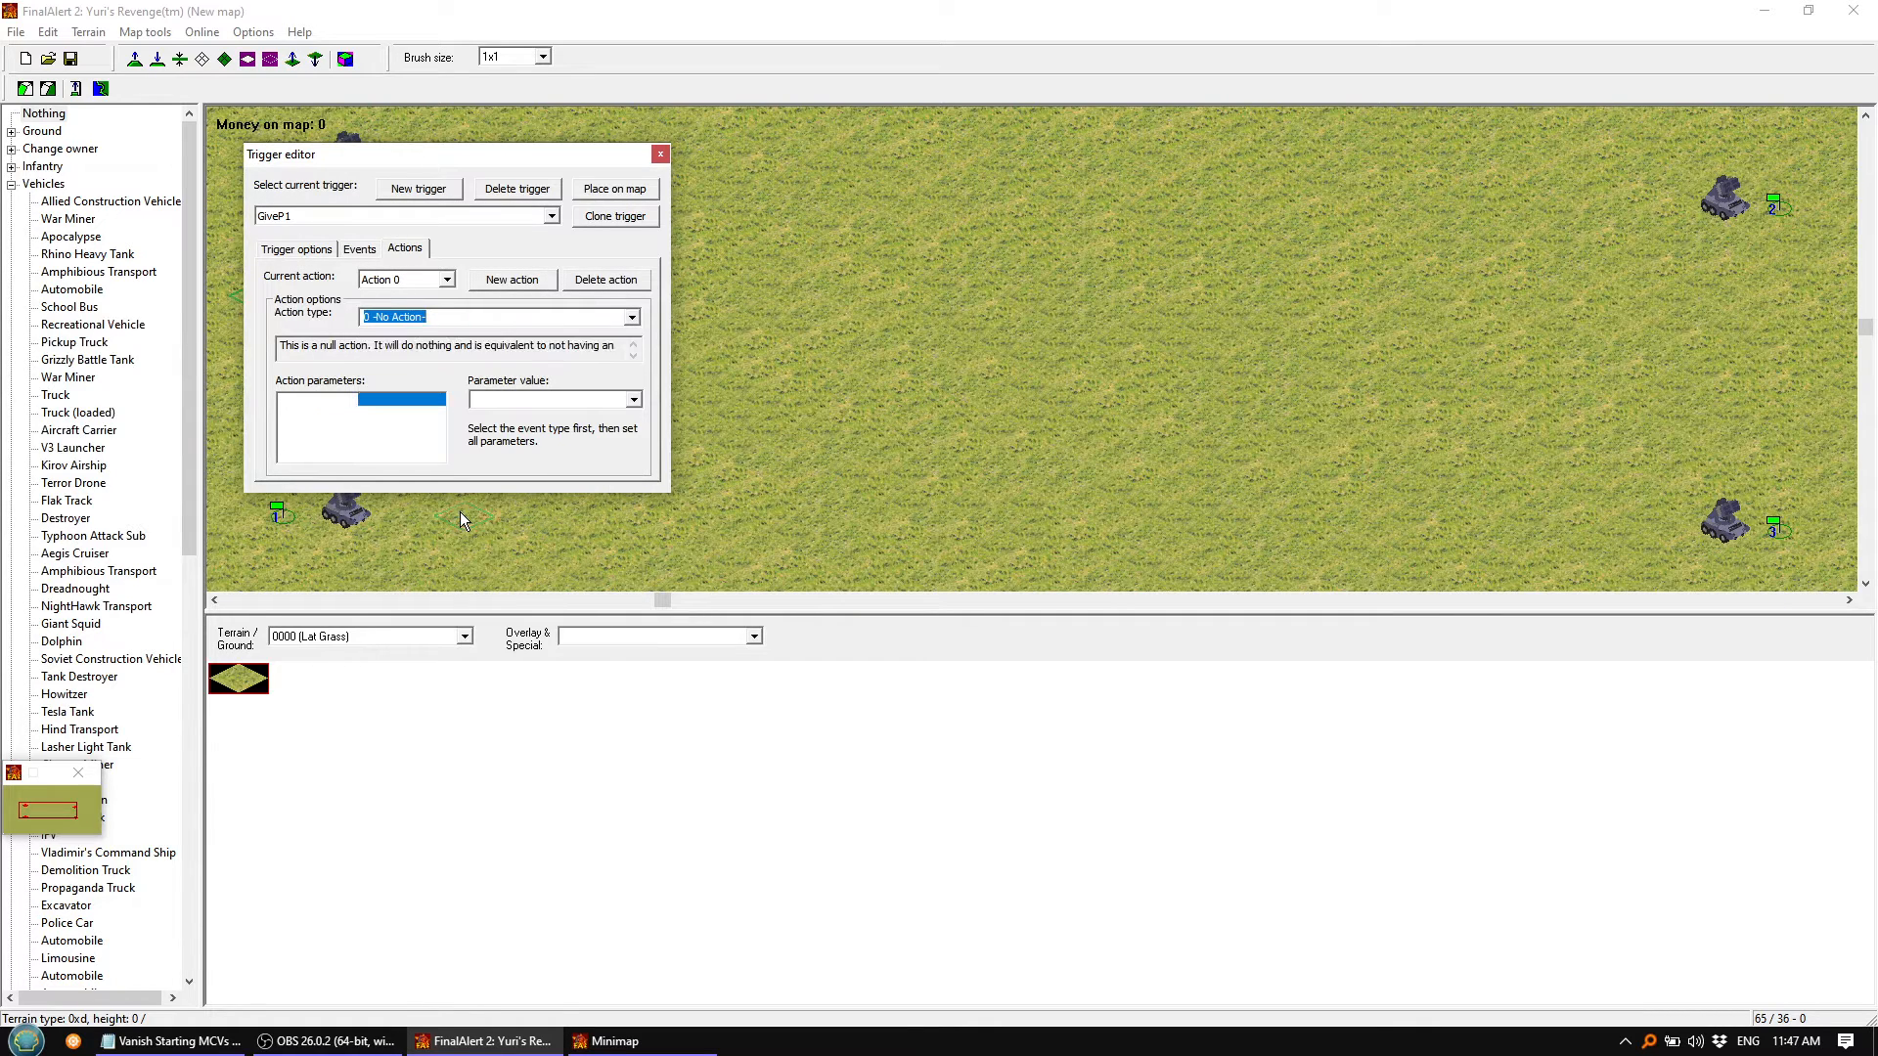
pyautogui.click(634, 401)
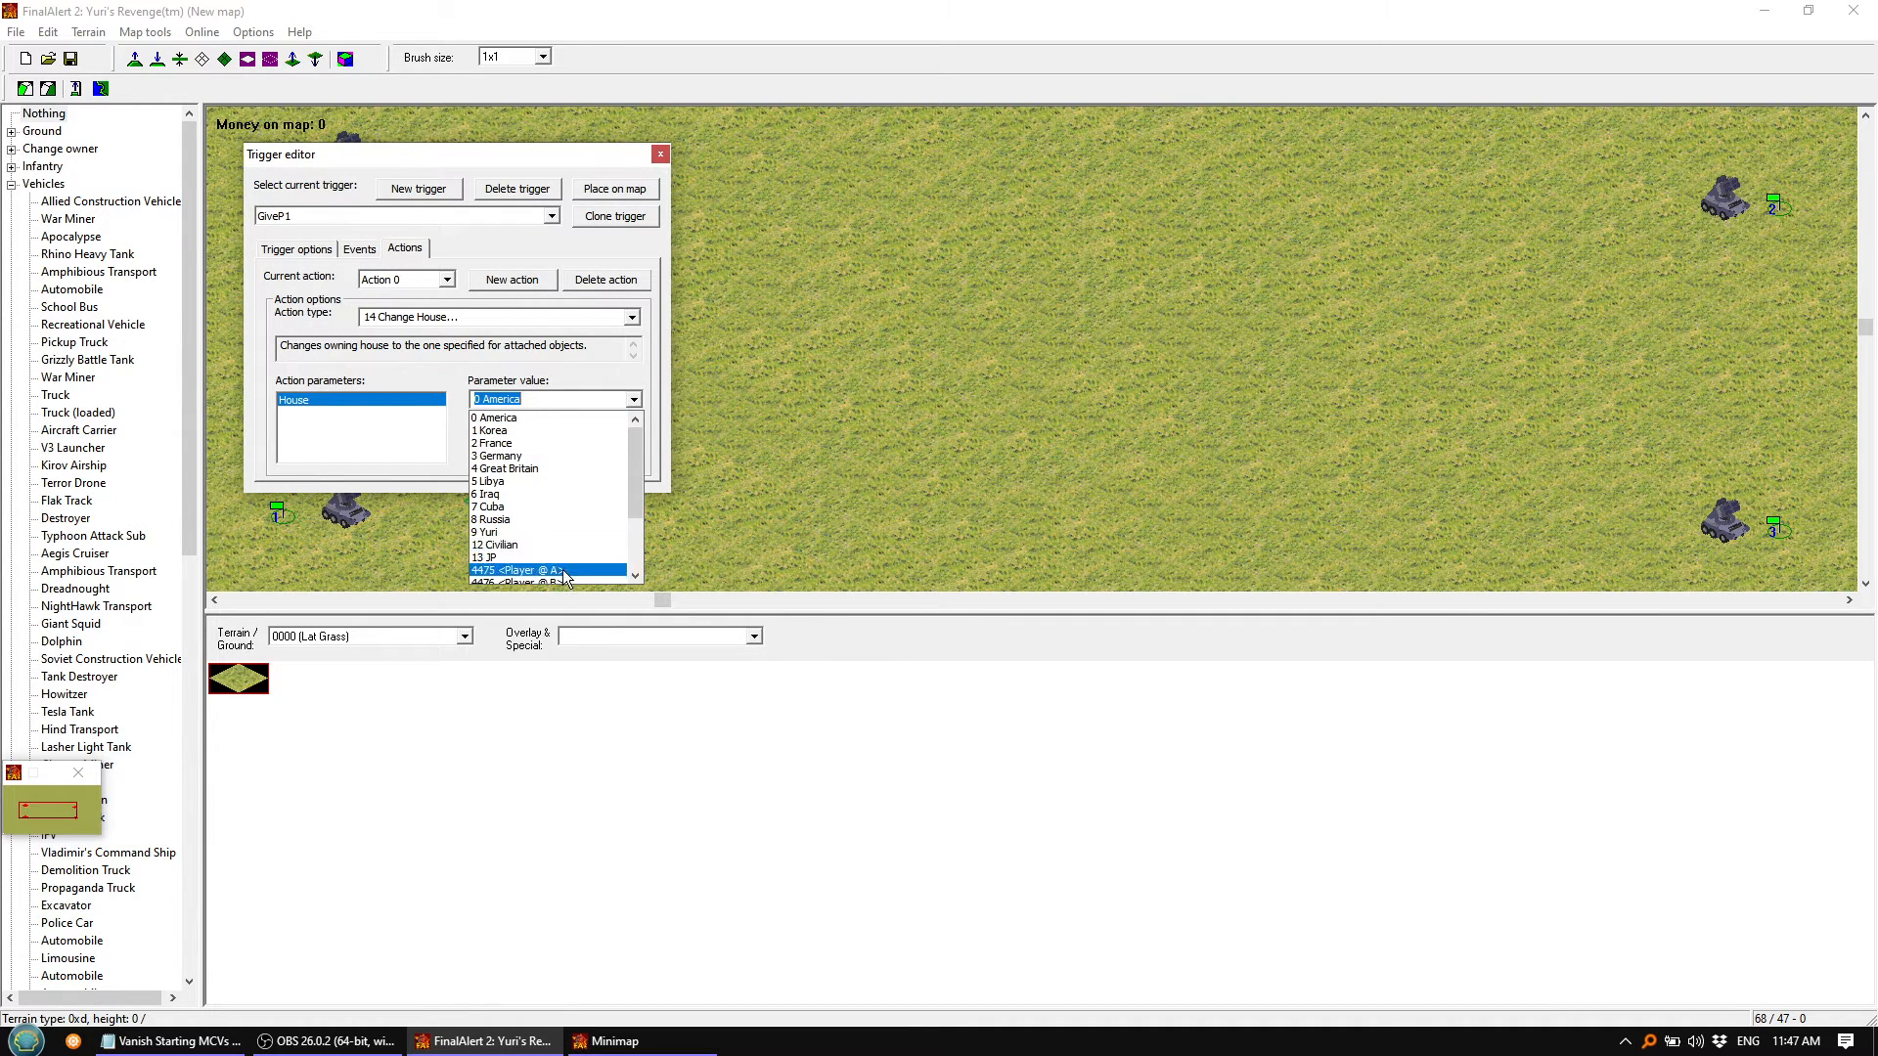
pyautogui.click(518, 570)
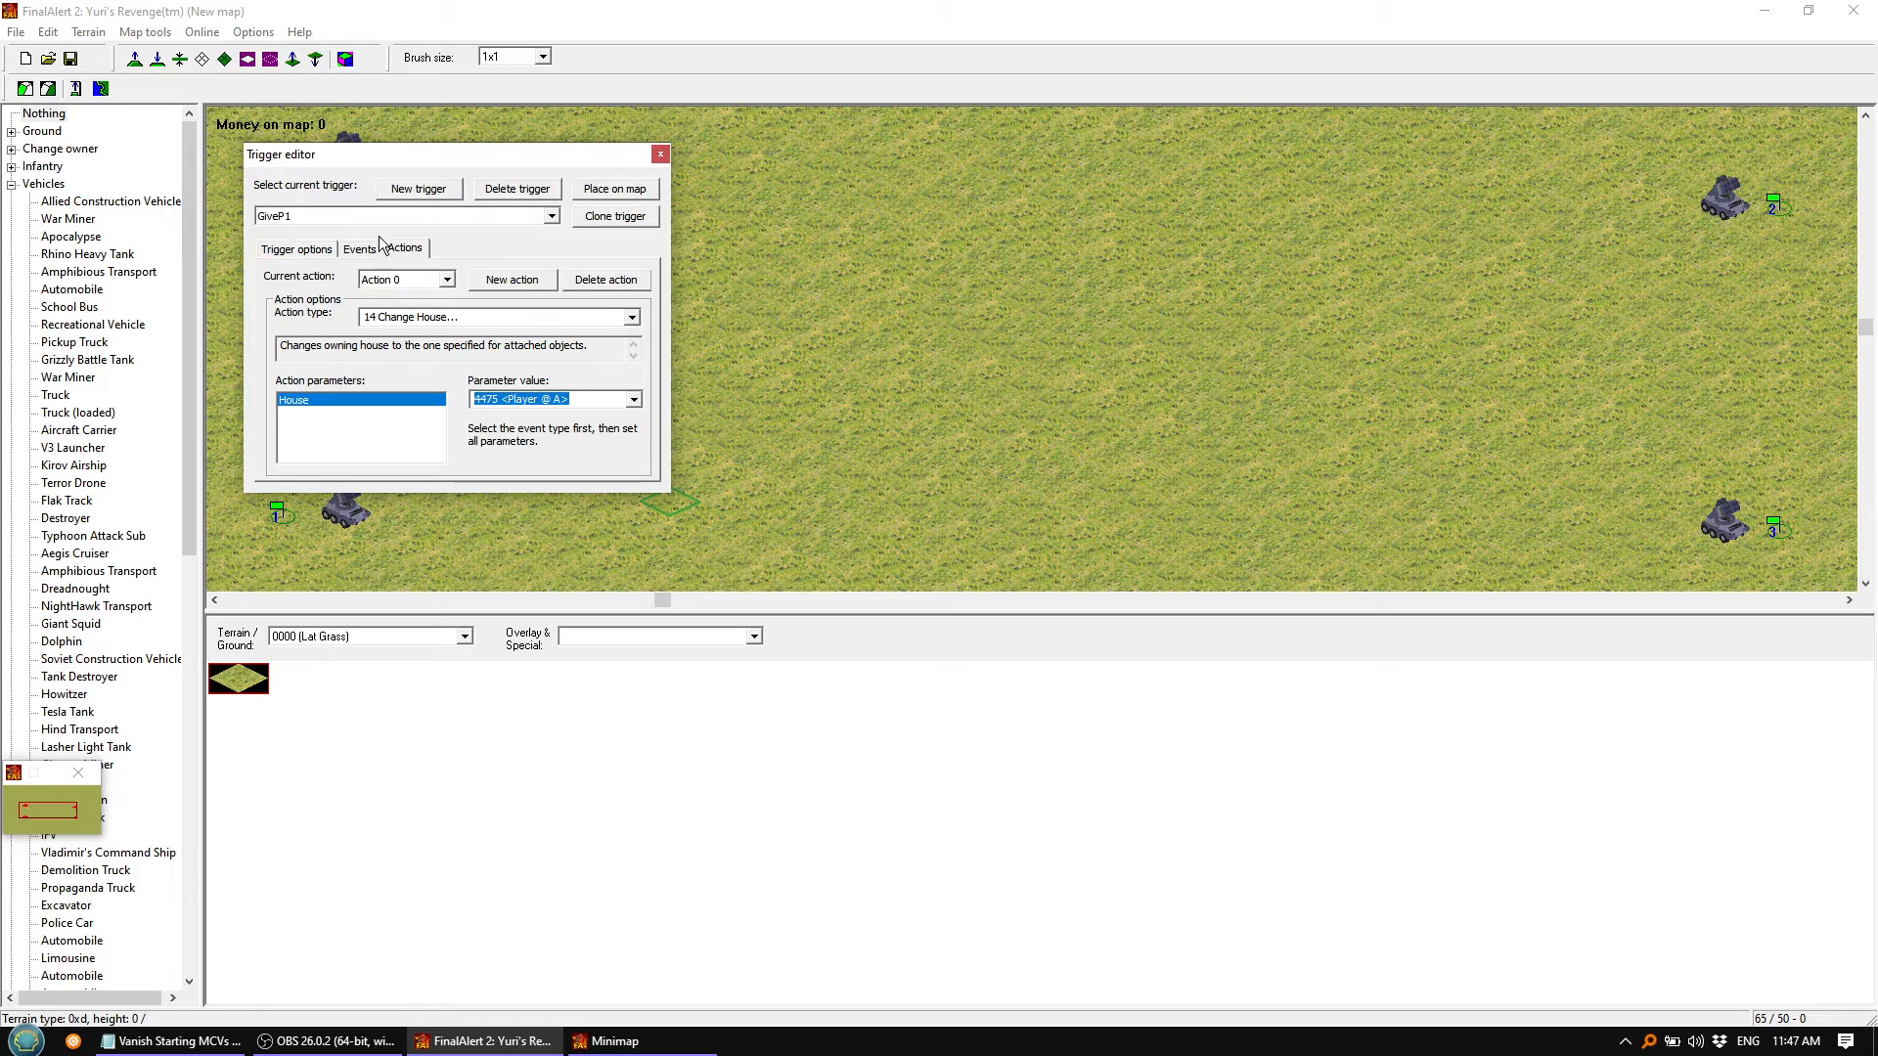
# Rename the next unnamed new trigger as GiveP2
pyautogui.click(292, 249)
pyautogui.click(549, 217)
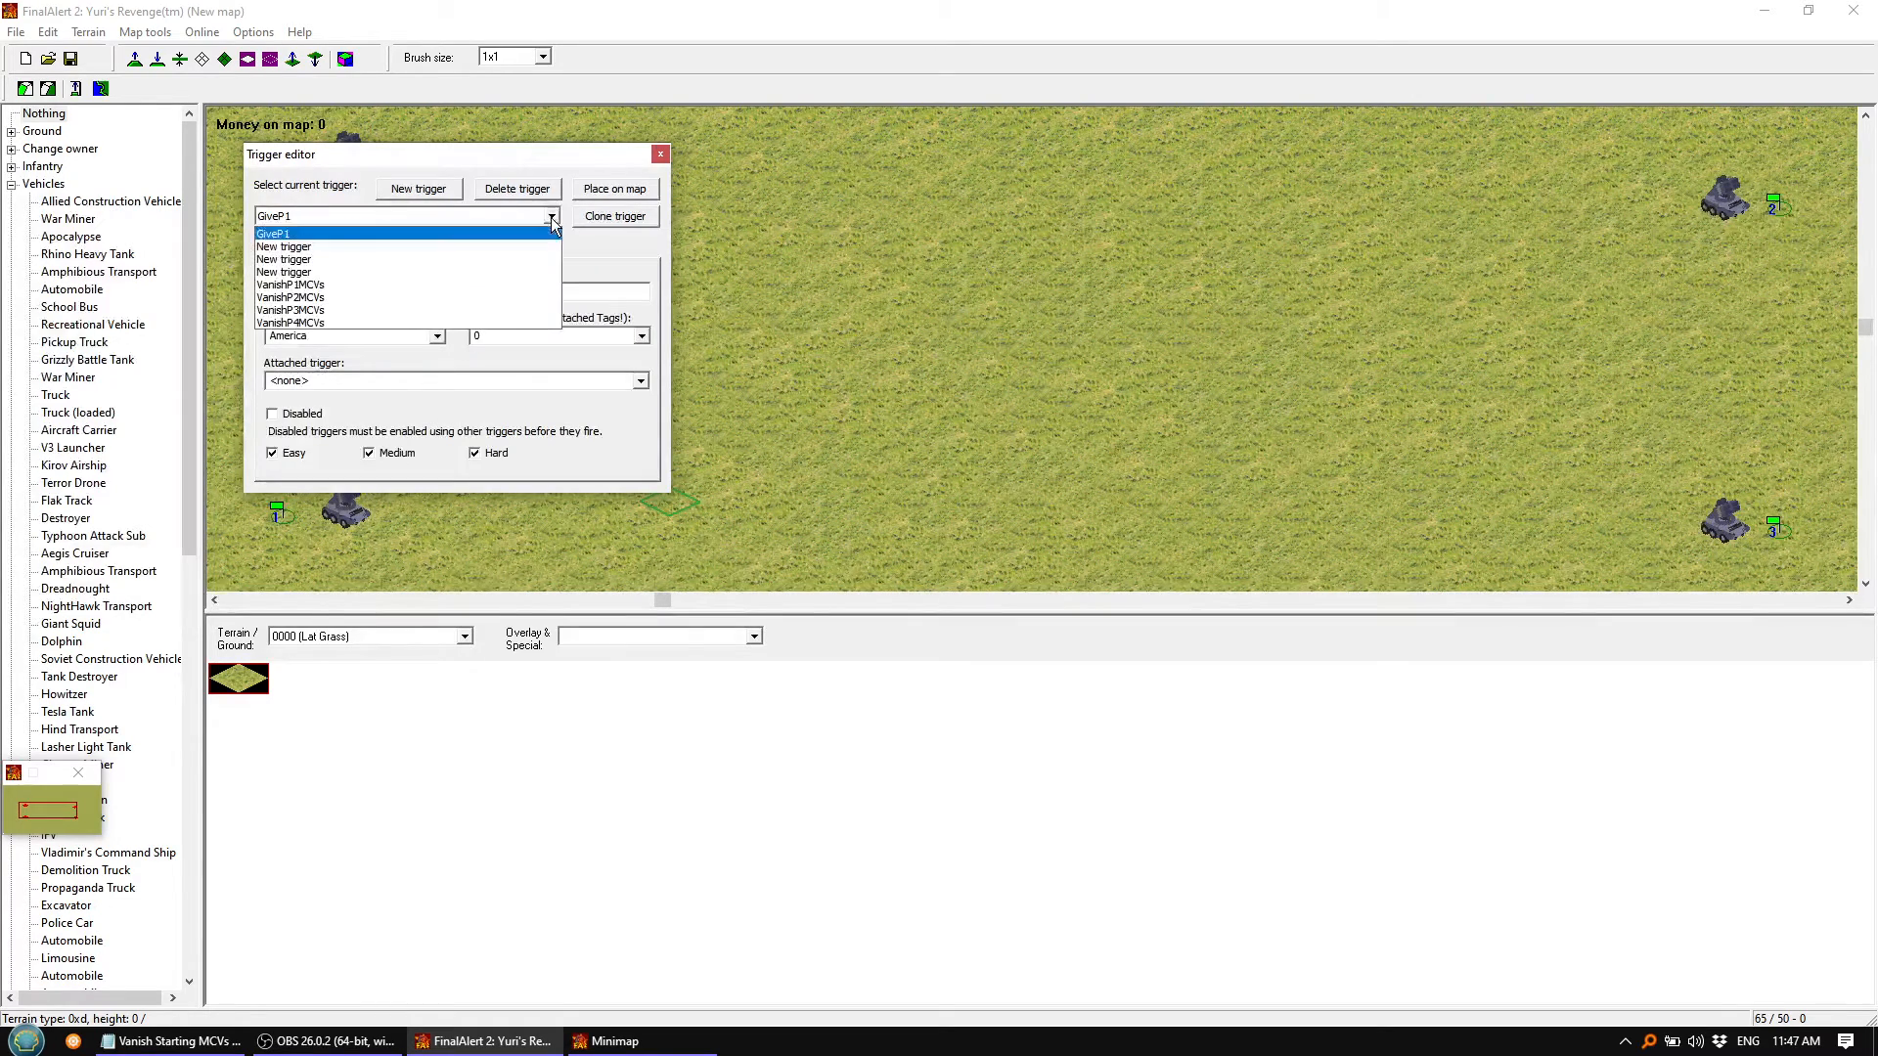
pyautogui.click(315, 242)
pyautogui.moveTo(325, 291); pyautogui.dragTo(262, 290)
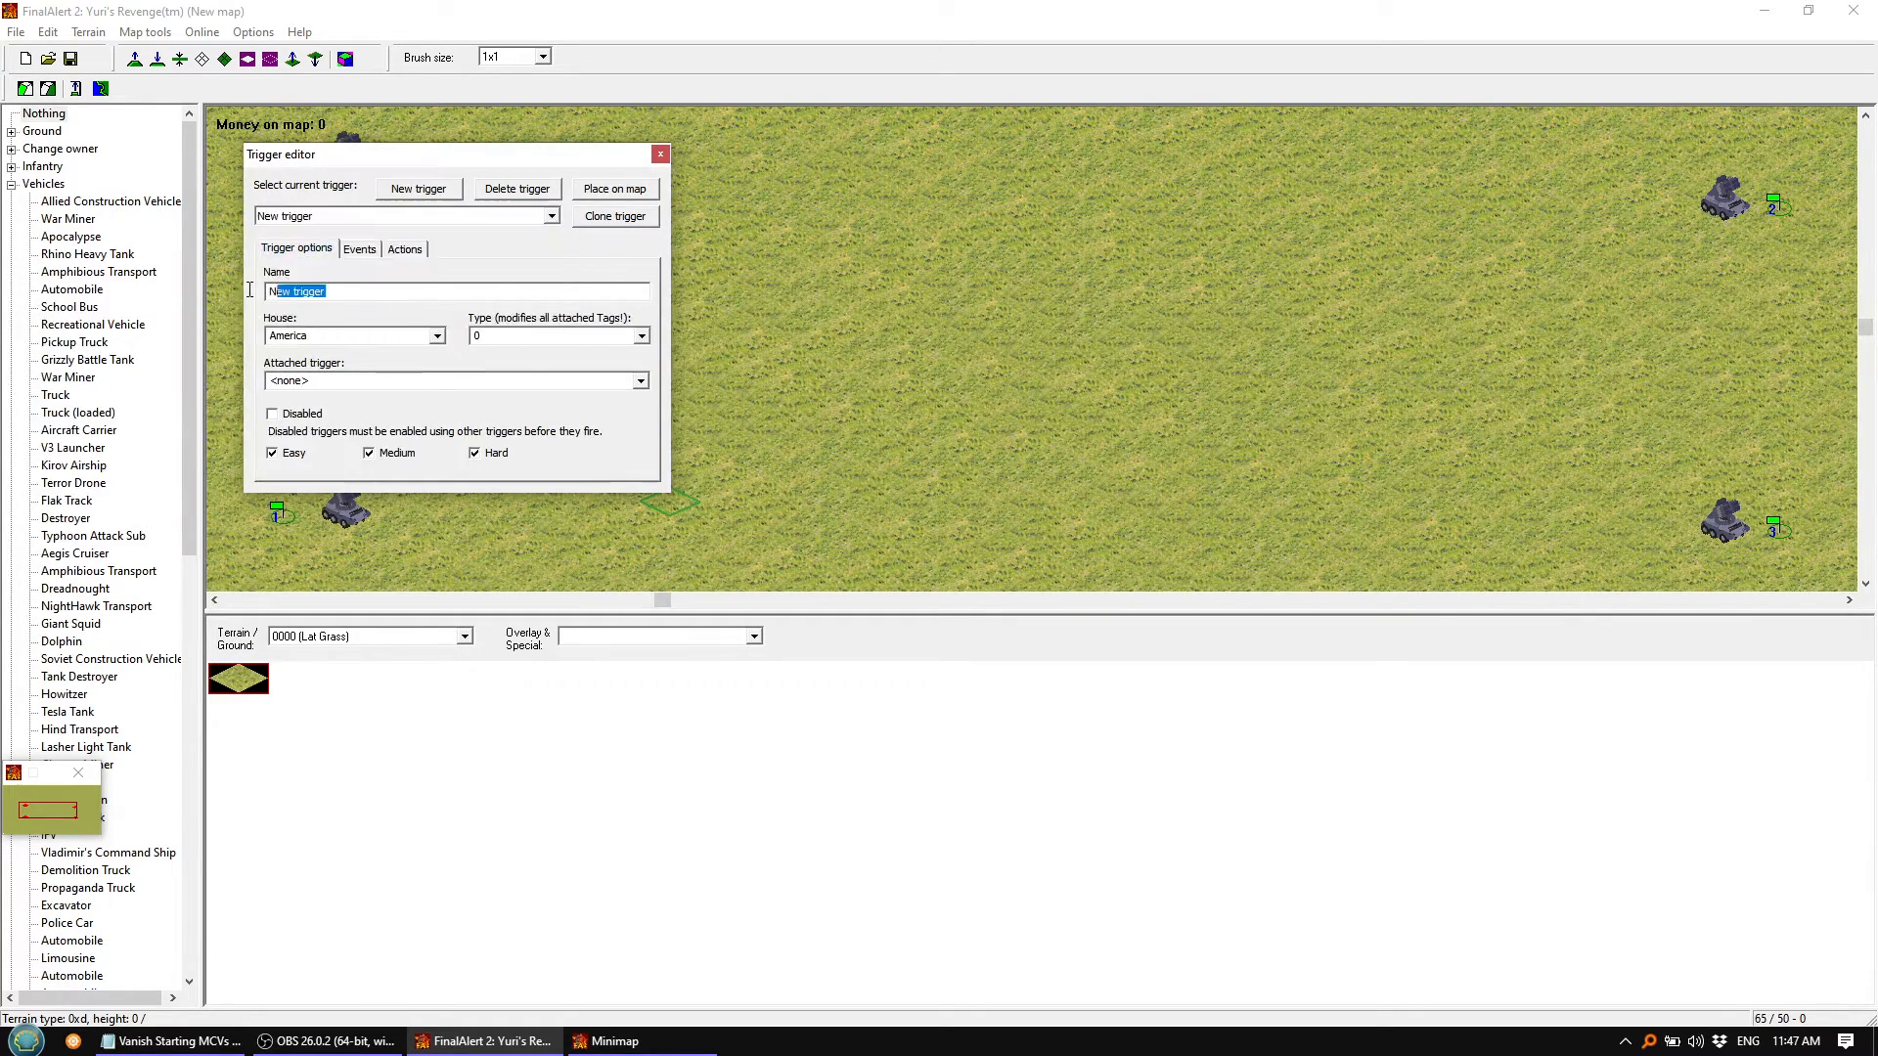
pyautogui.write('GiveP2')
# Add an event of type 8 Any Event to the GiveP2 trigger
pyautogui.click(359, 248)
pyautogui.click(512, 280)
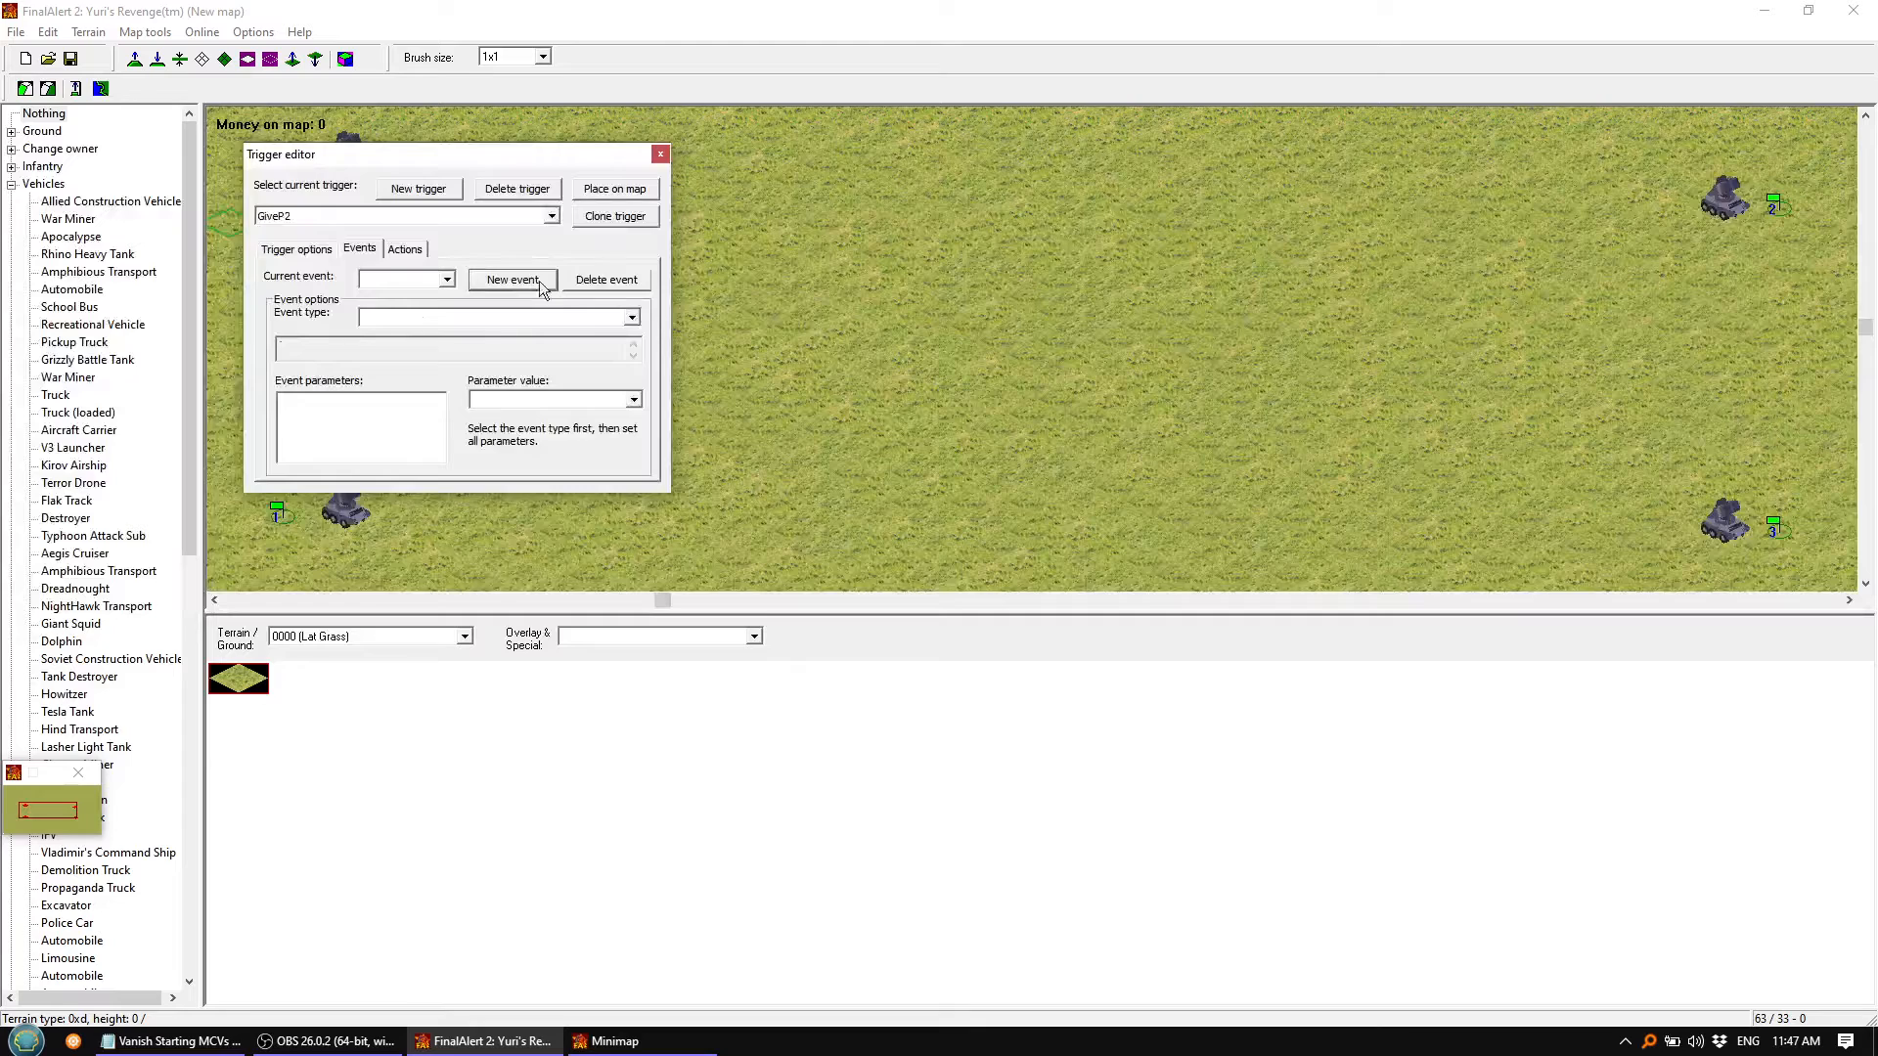
pyautogui.click(632, 317)
pyautogui.click(399, 427)
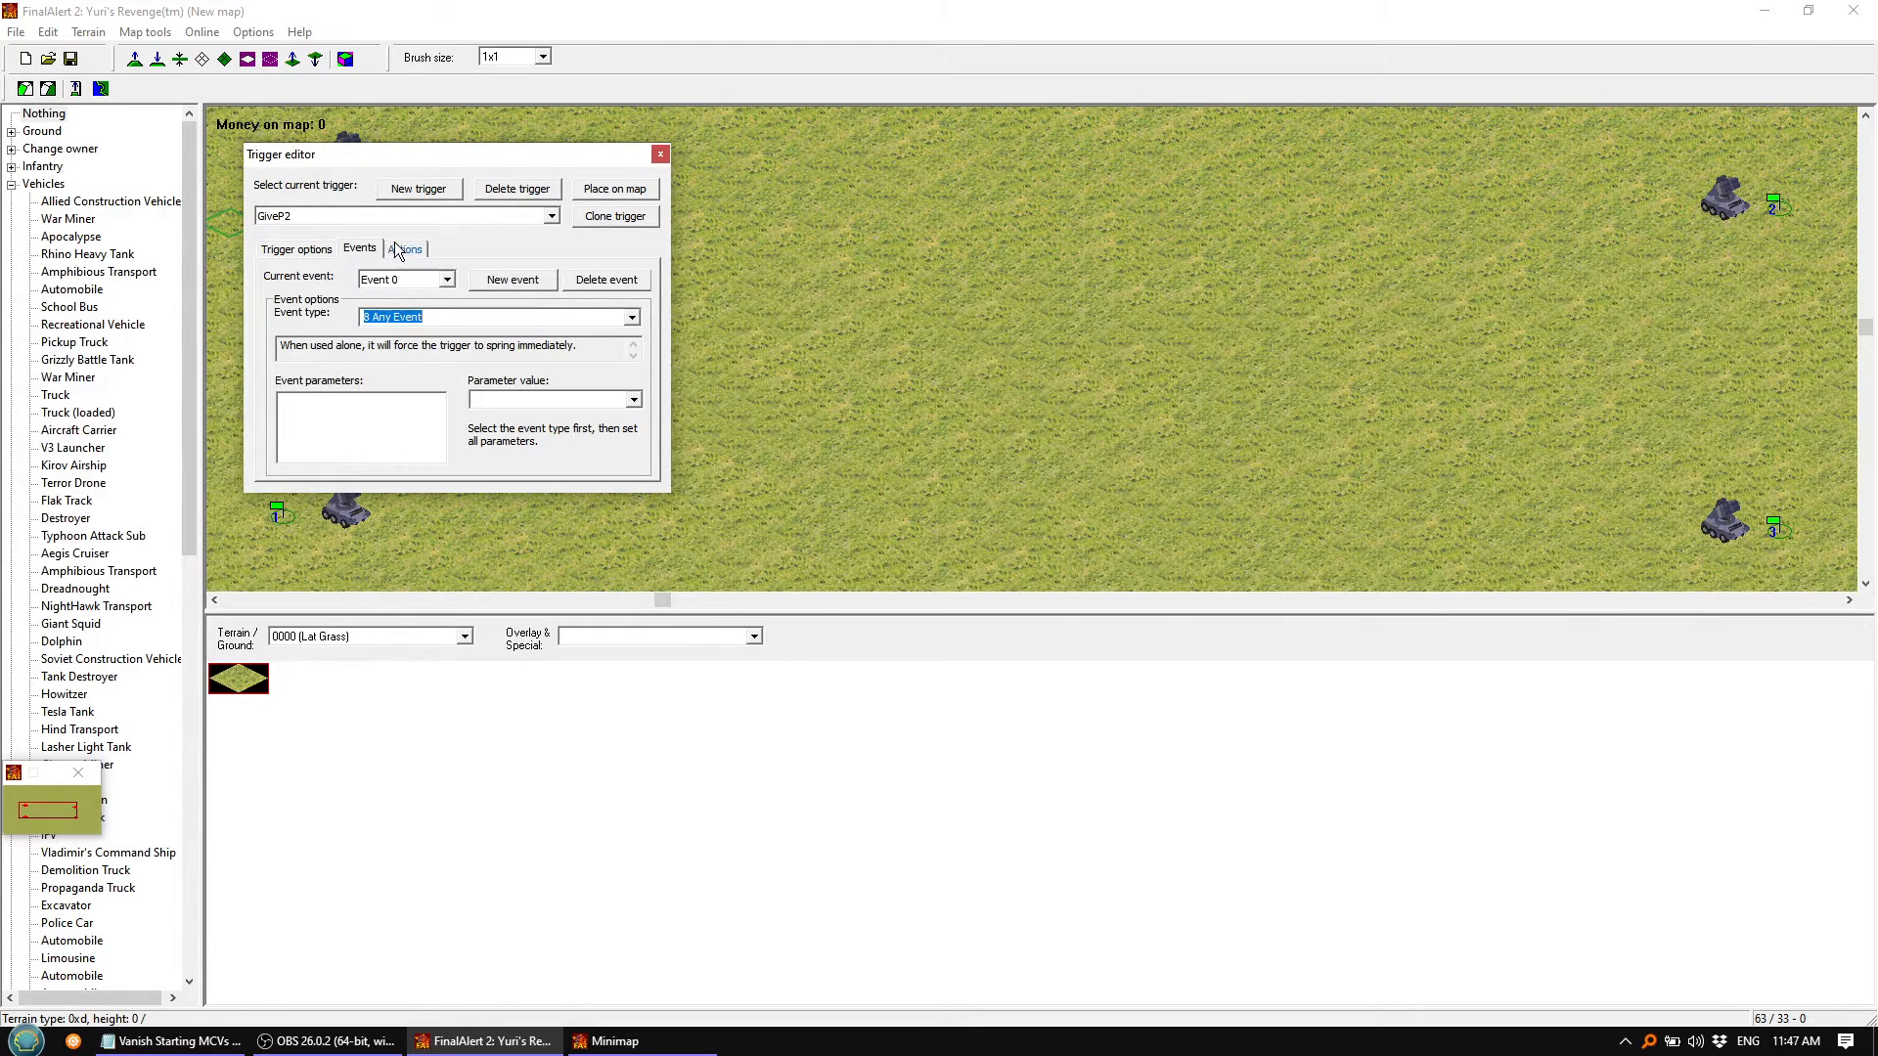
# Add an action of type 14 Change House to the GiveP2 trigger with house 4476 <Player @ B>
pyautogui.click(405, 249)
pyautogui.click(510, 280)
pyautogui.click(632, 317)
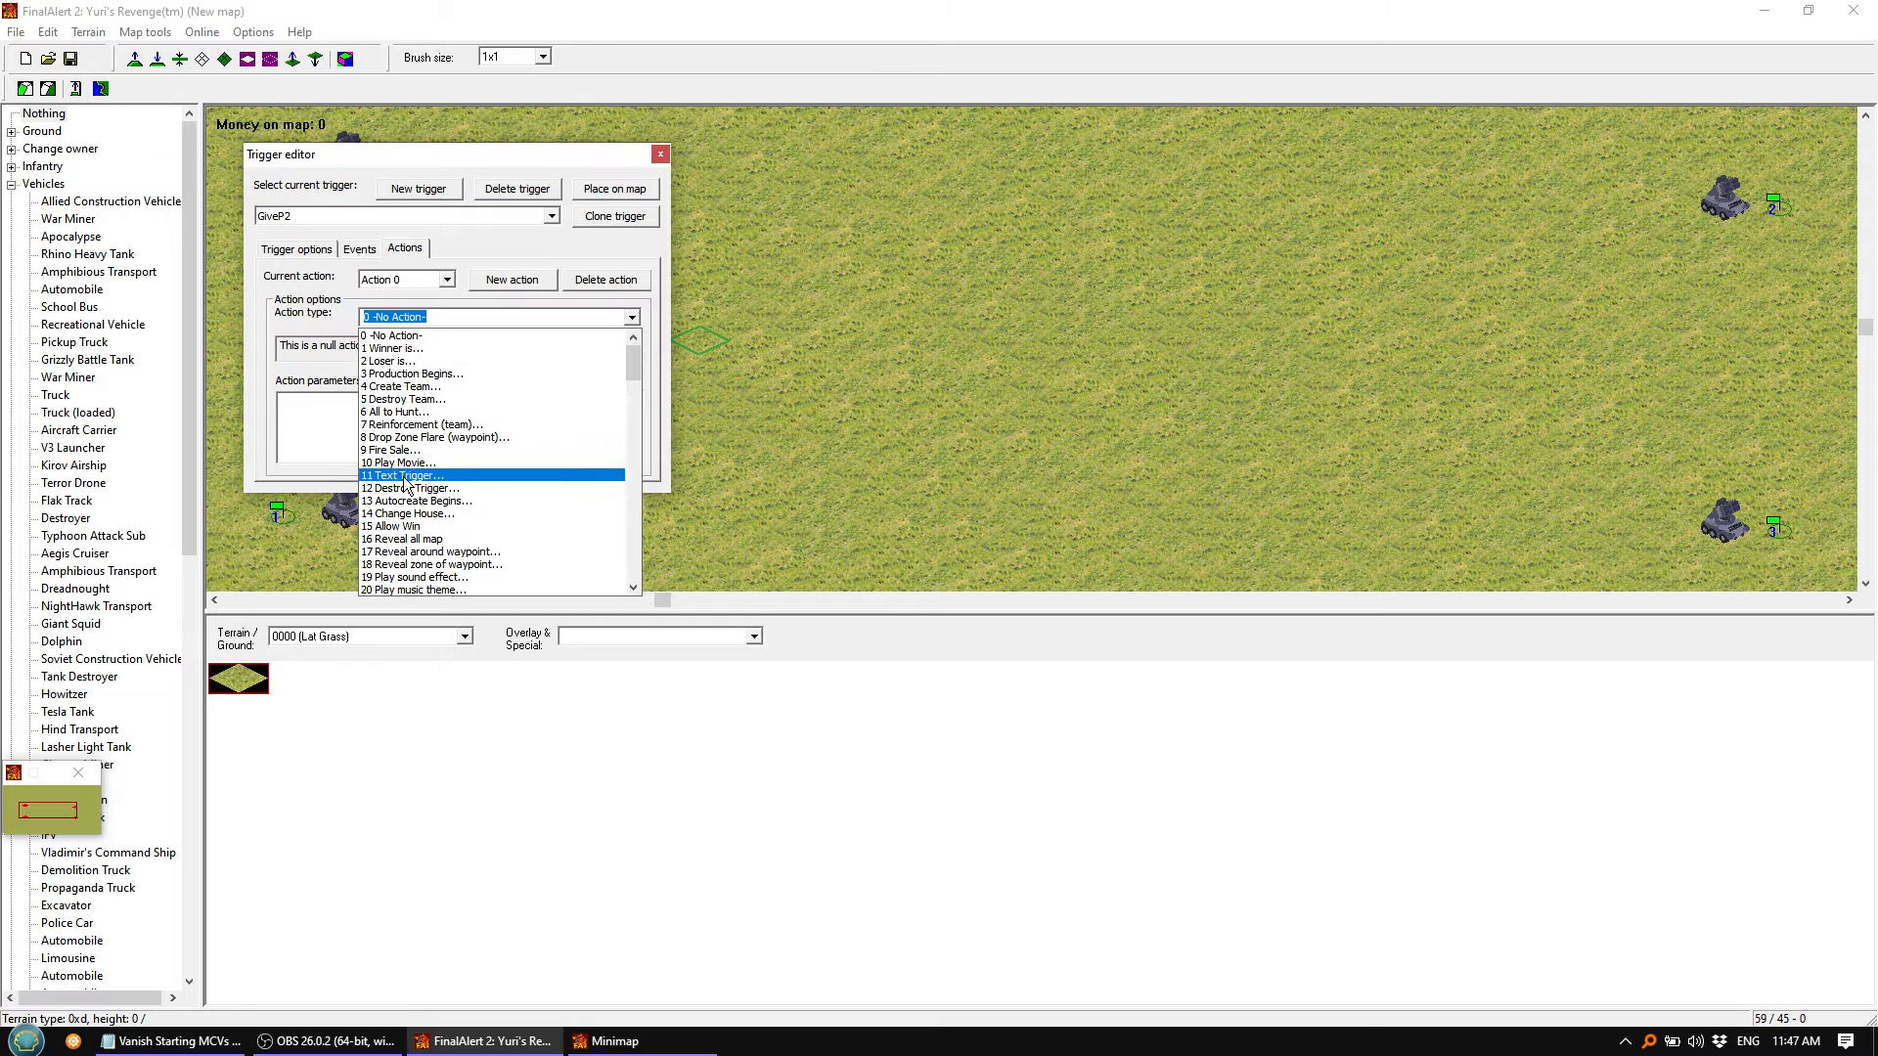
pyautogui.click(403, 513)
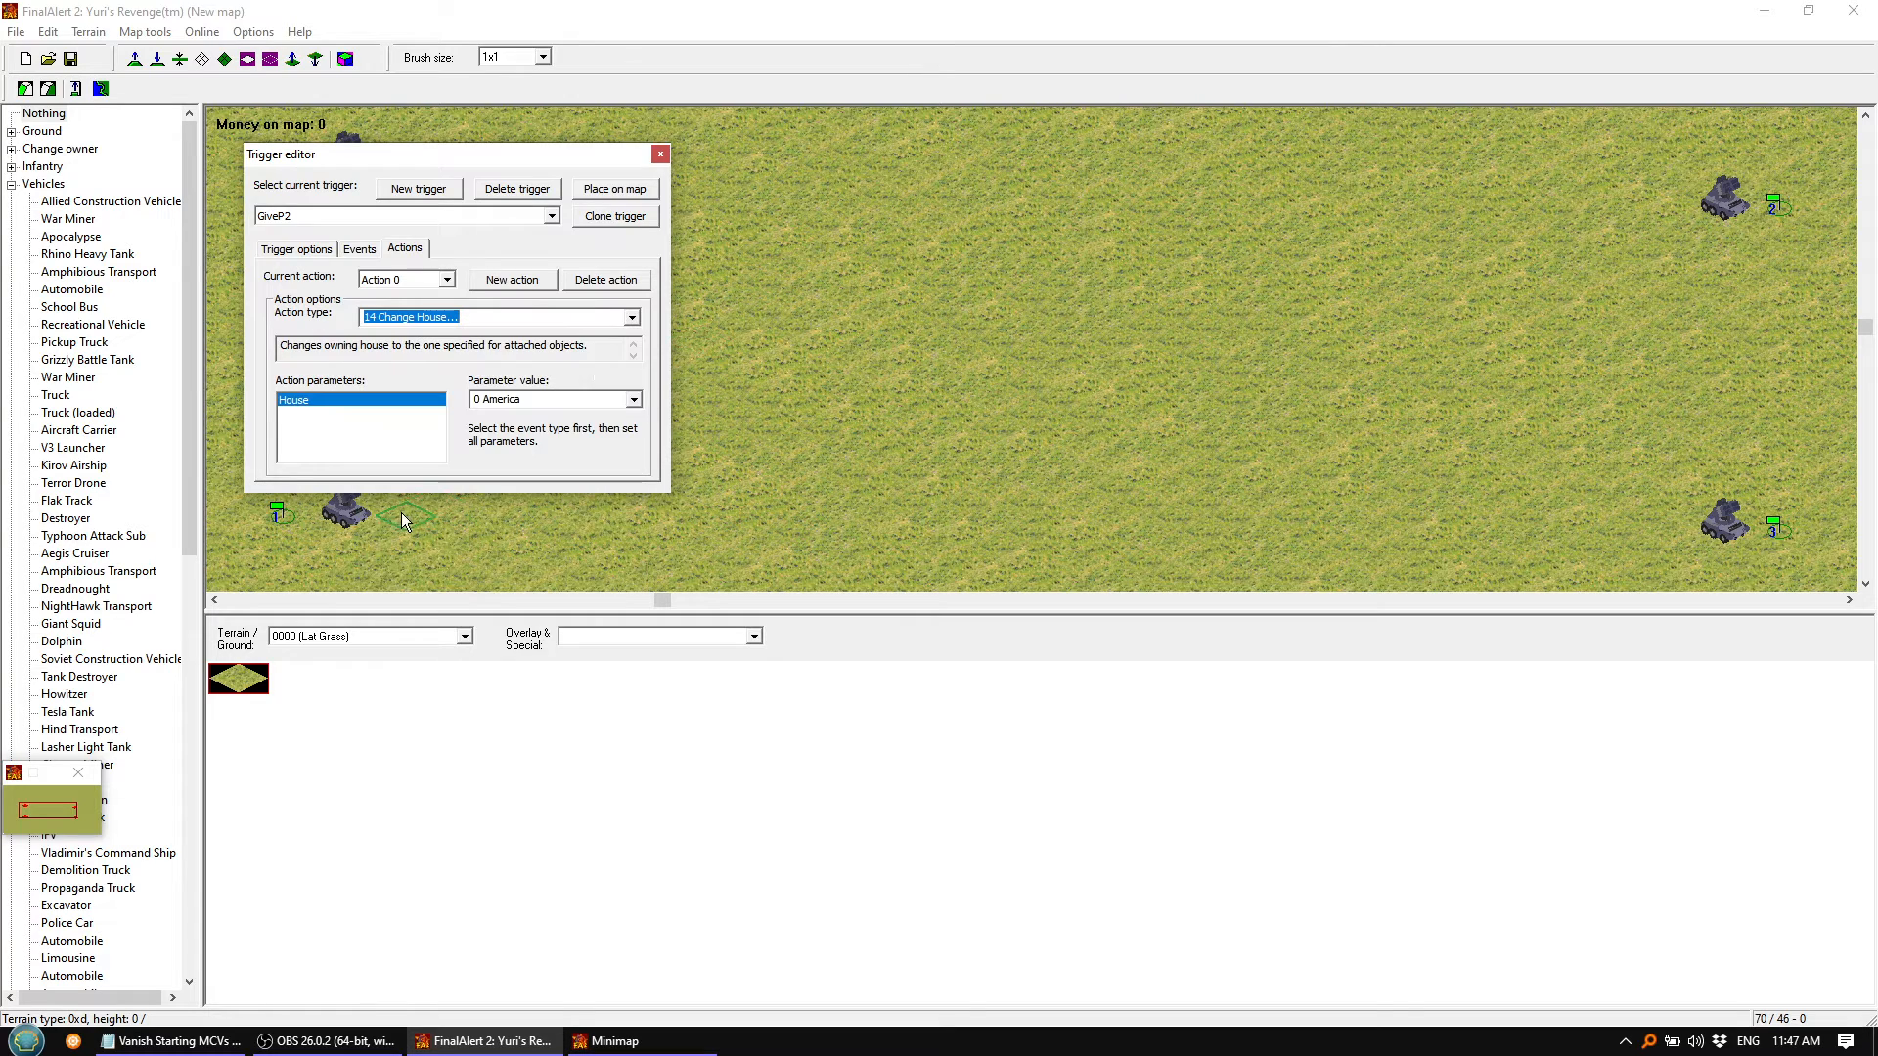
pyautogui.click(634, 397)
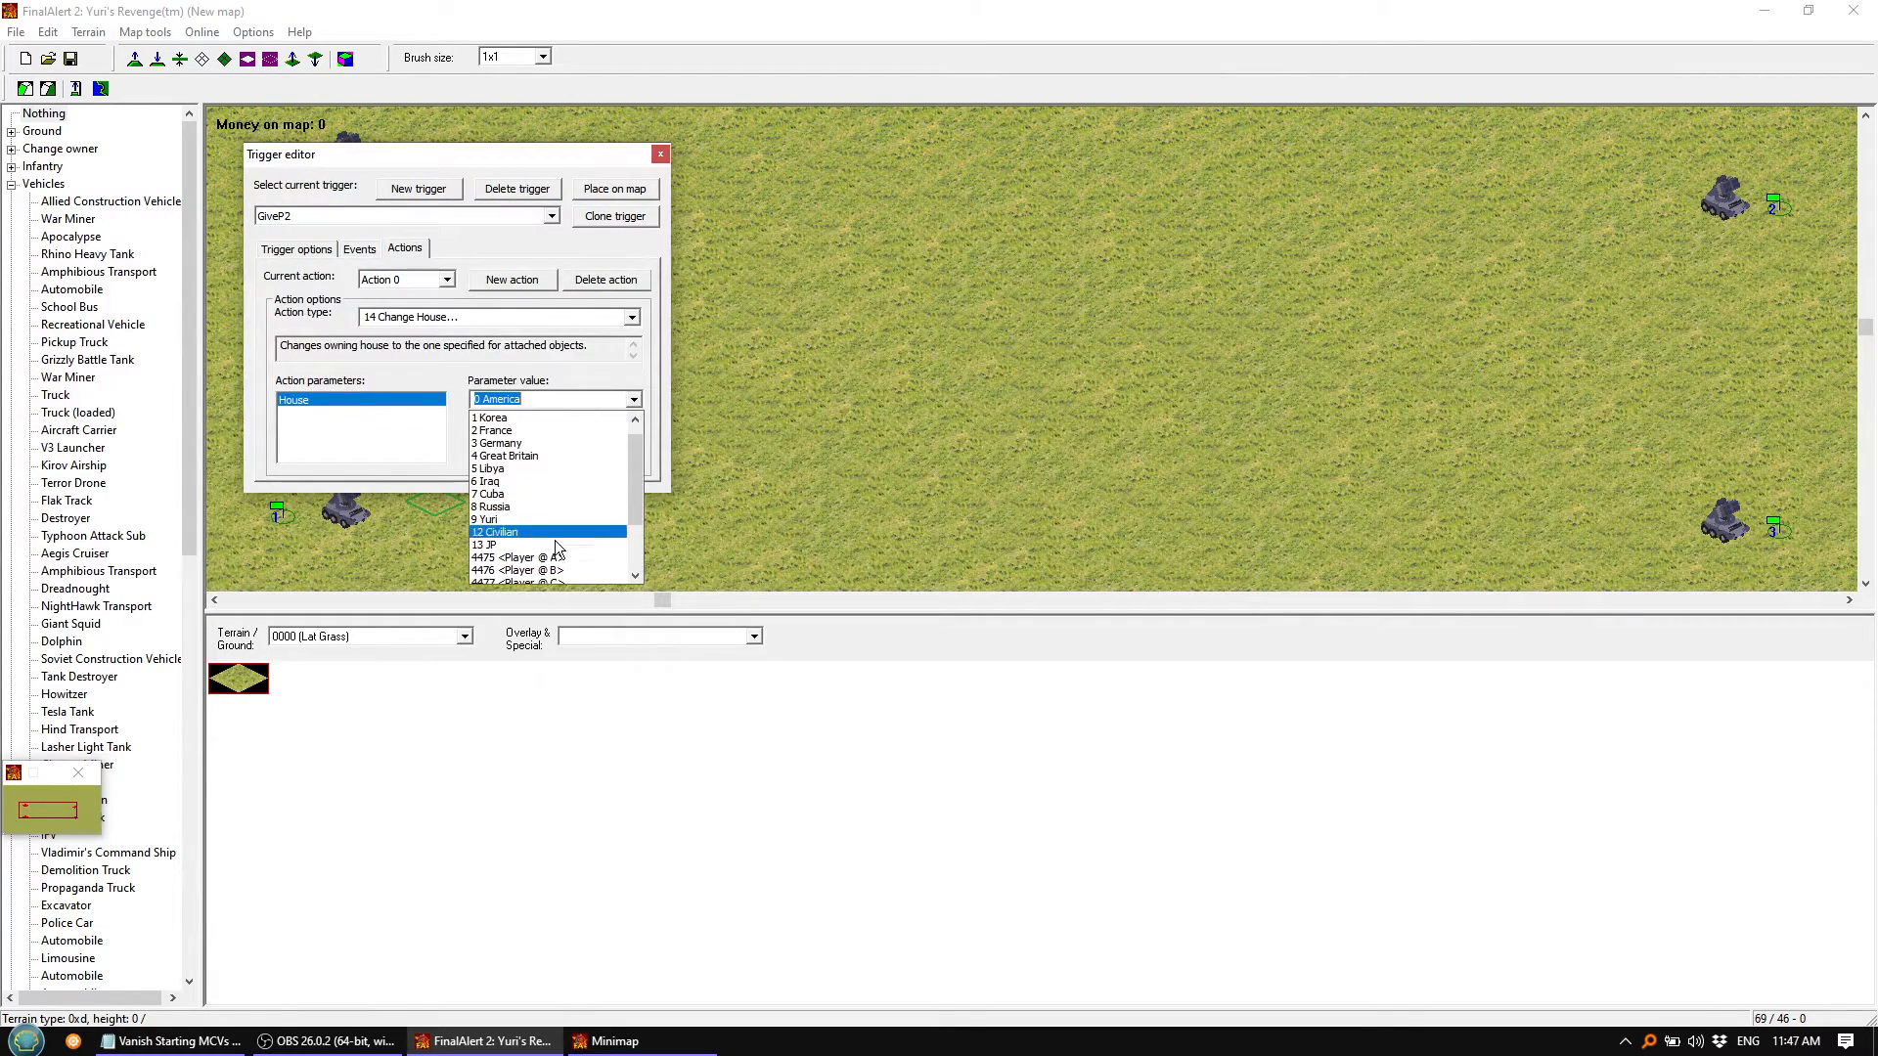
pyautogui.click(553, 570)
# Rename the next unnamed new trigger as GiveP3
pyautogui.click(333, 215)
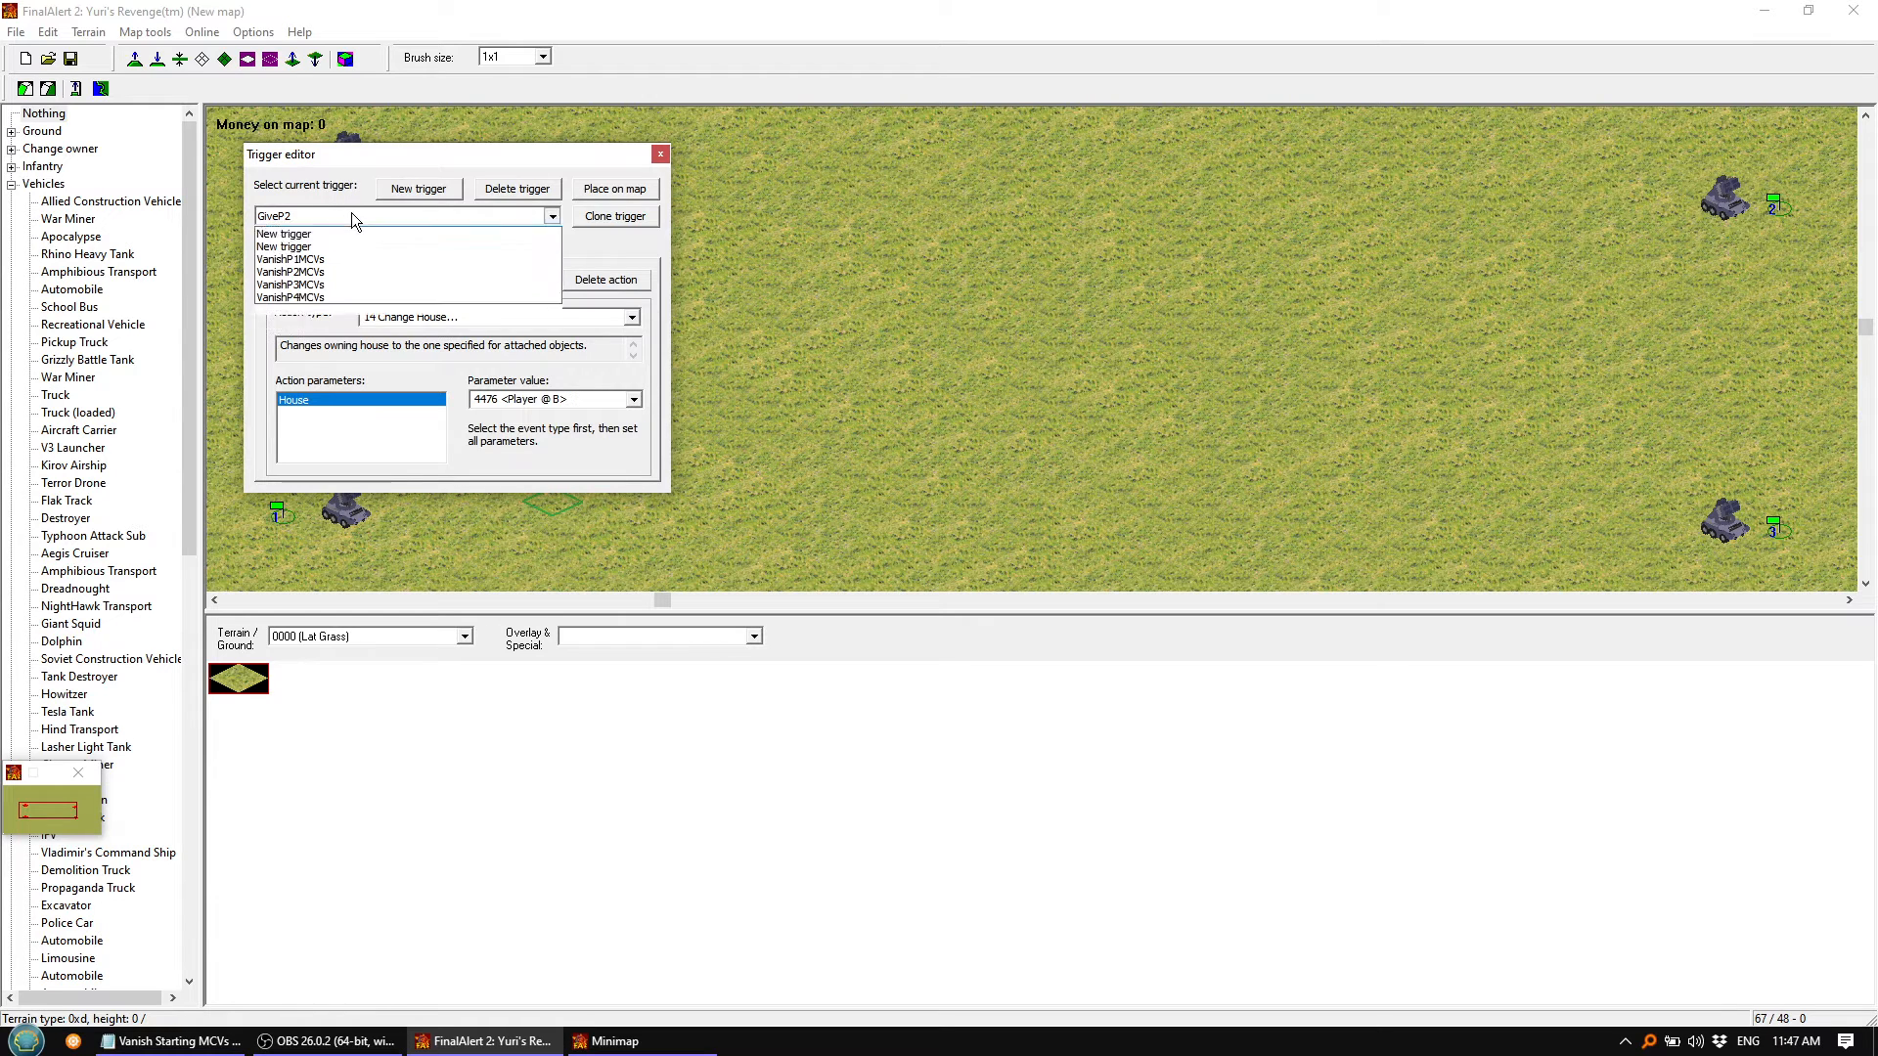
pyautogui.click(300, 262)
pyautogui.click(300, 249)
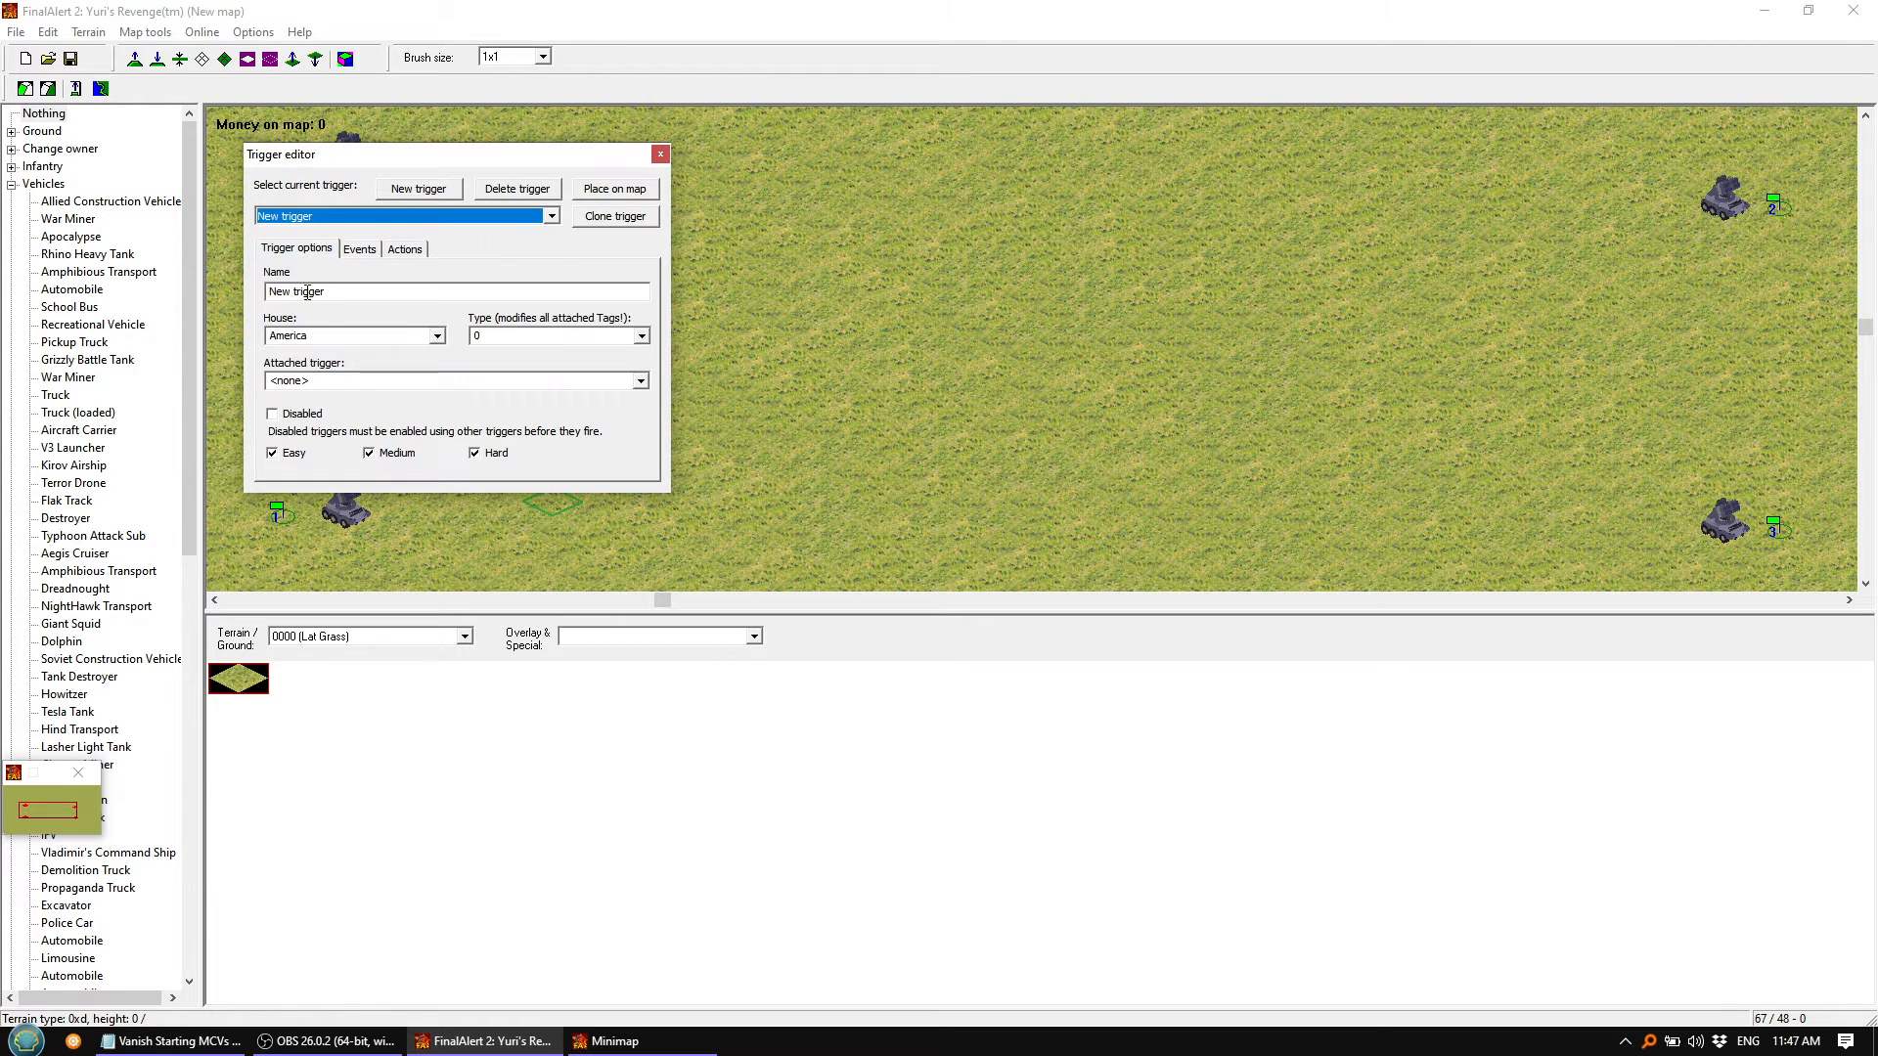
pyautogui.moveTo(332, 291); pyautogui.dragTo(268, 292)
pyautogui.write('GiveP3')
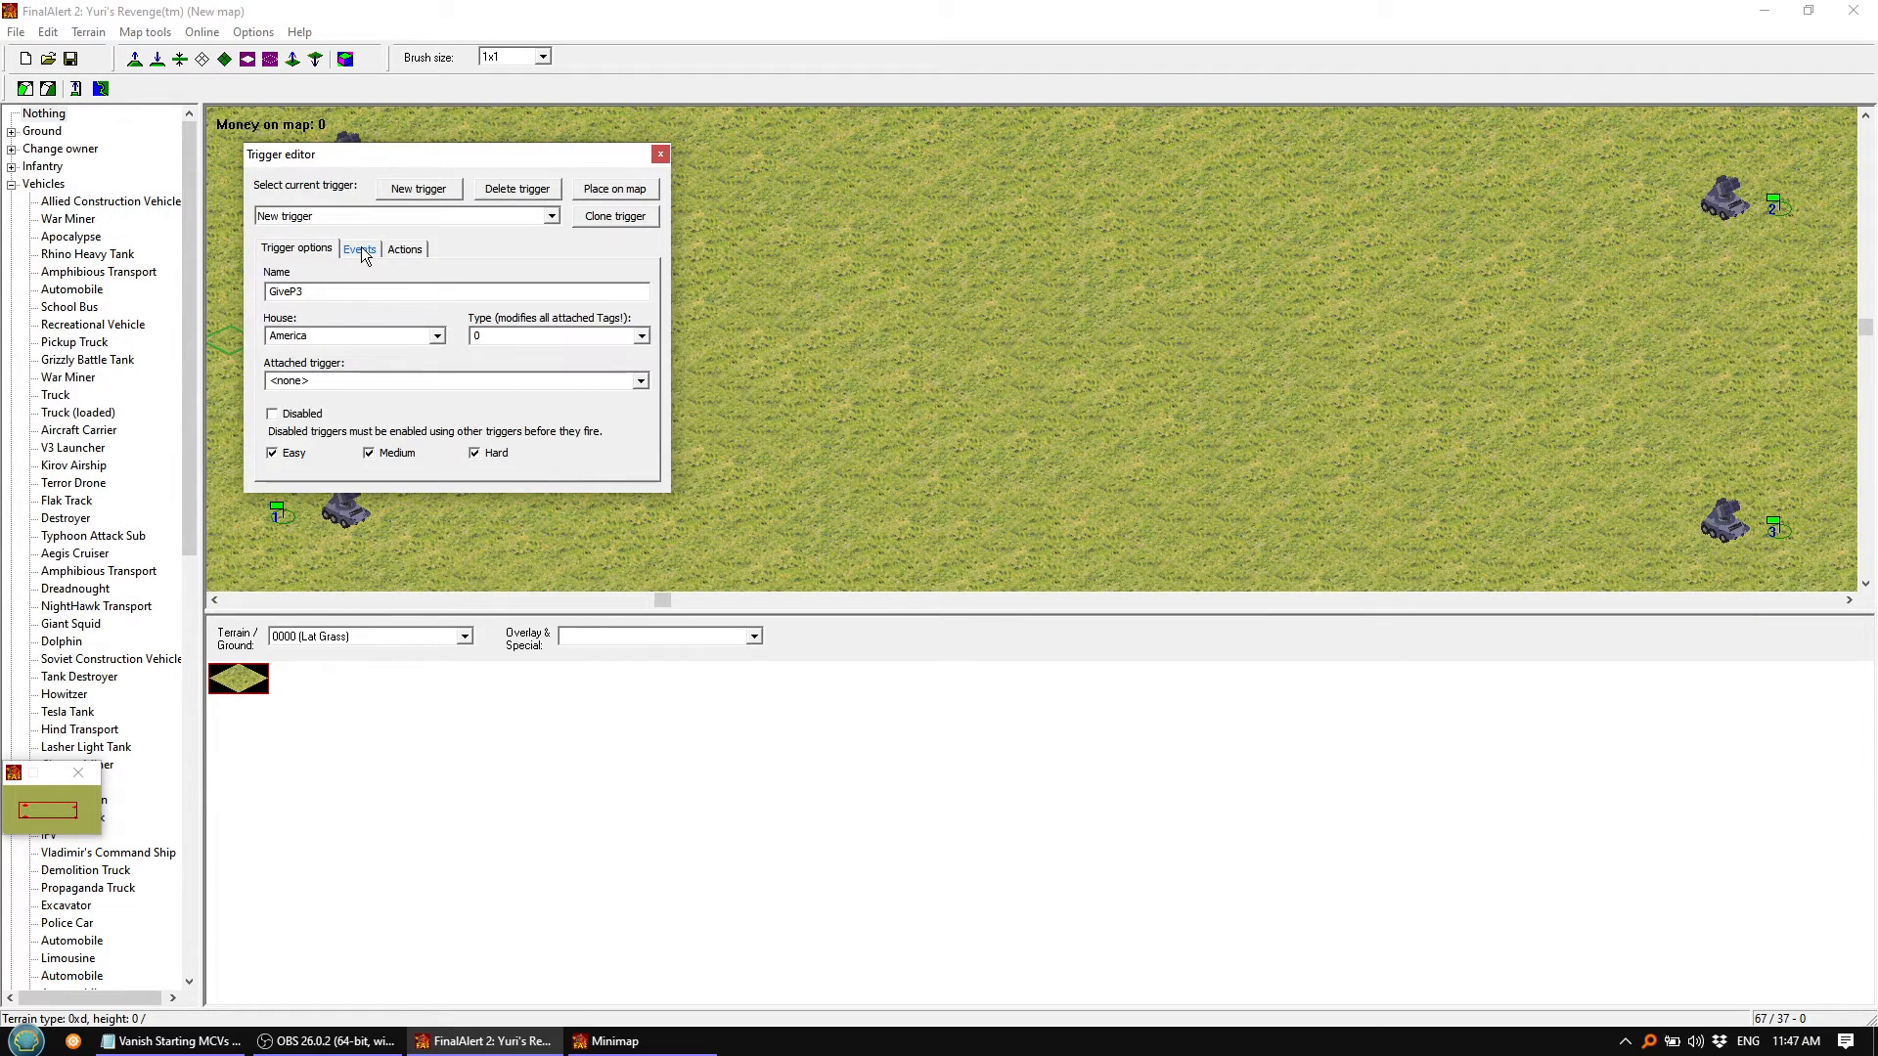
# Add an event of type 8 Any Event to the GiveP3 trigger
pyautogui.click(360, 250)
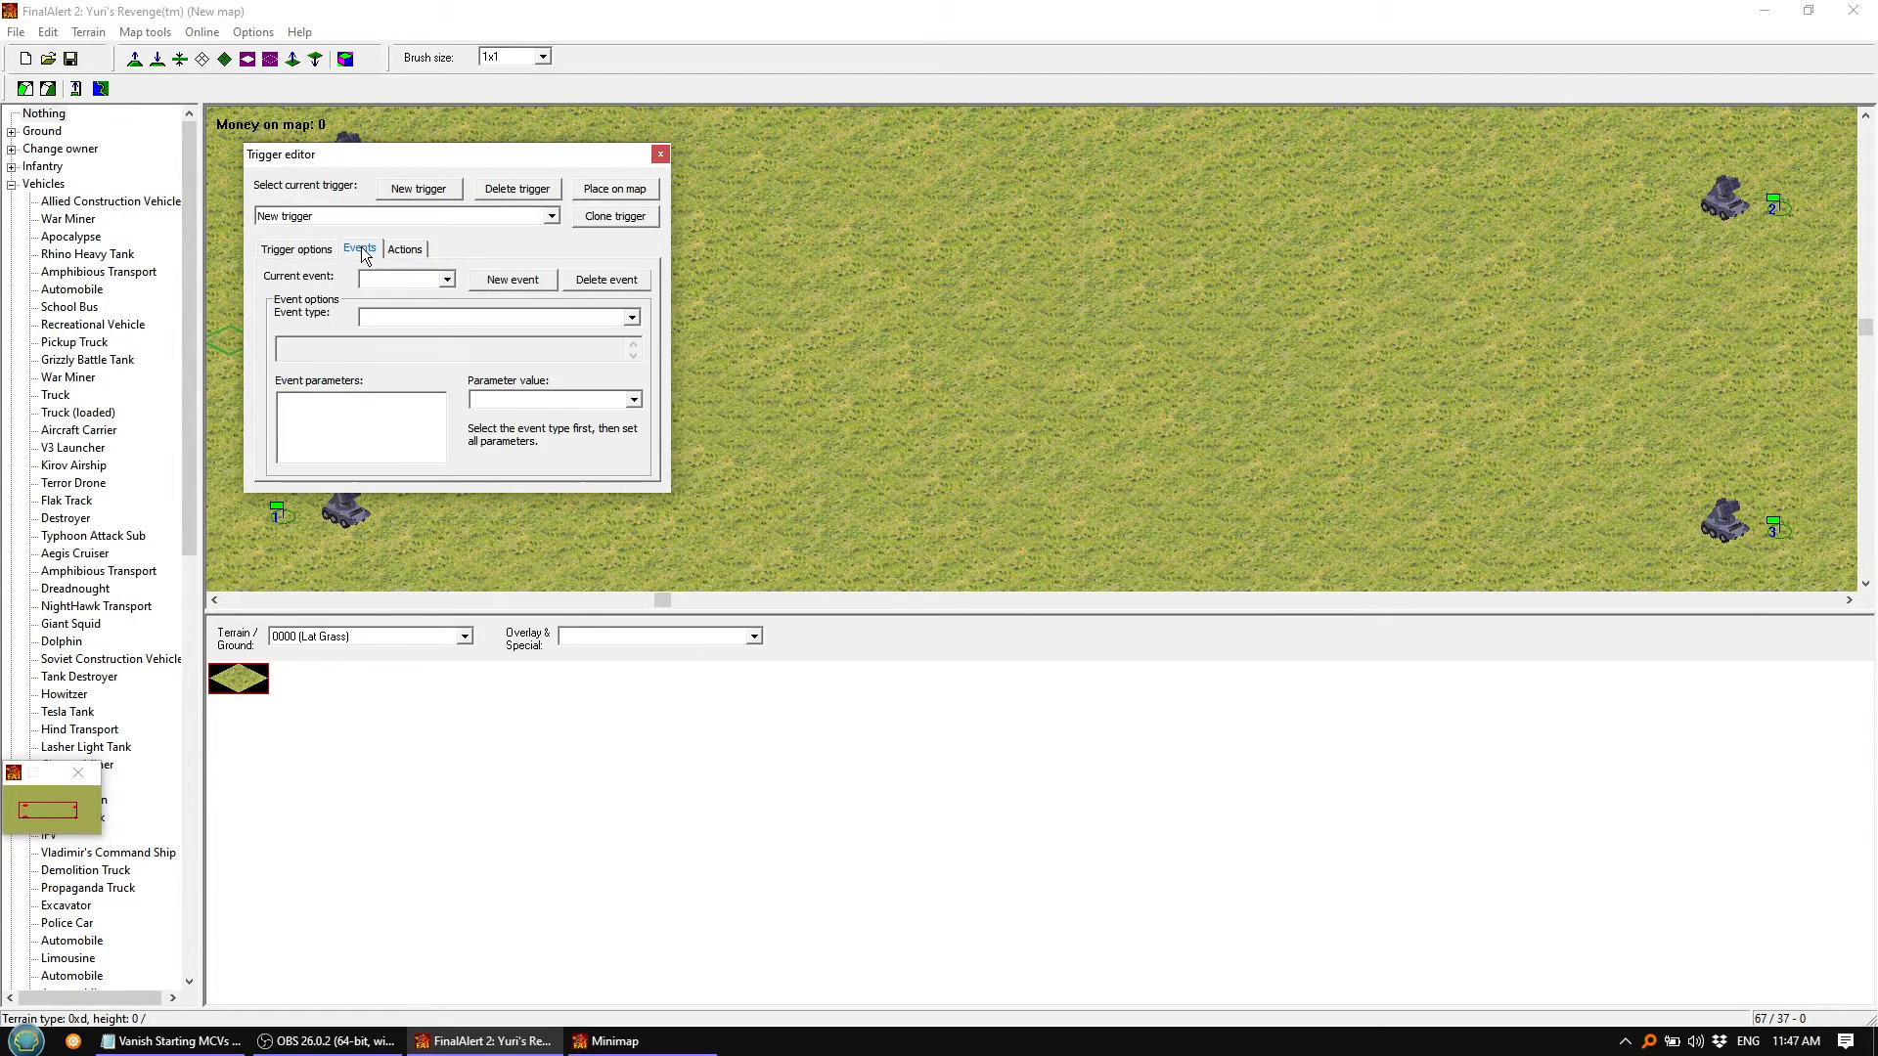
pyautogui.click(512, 280)
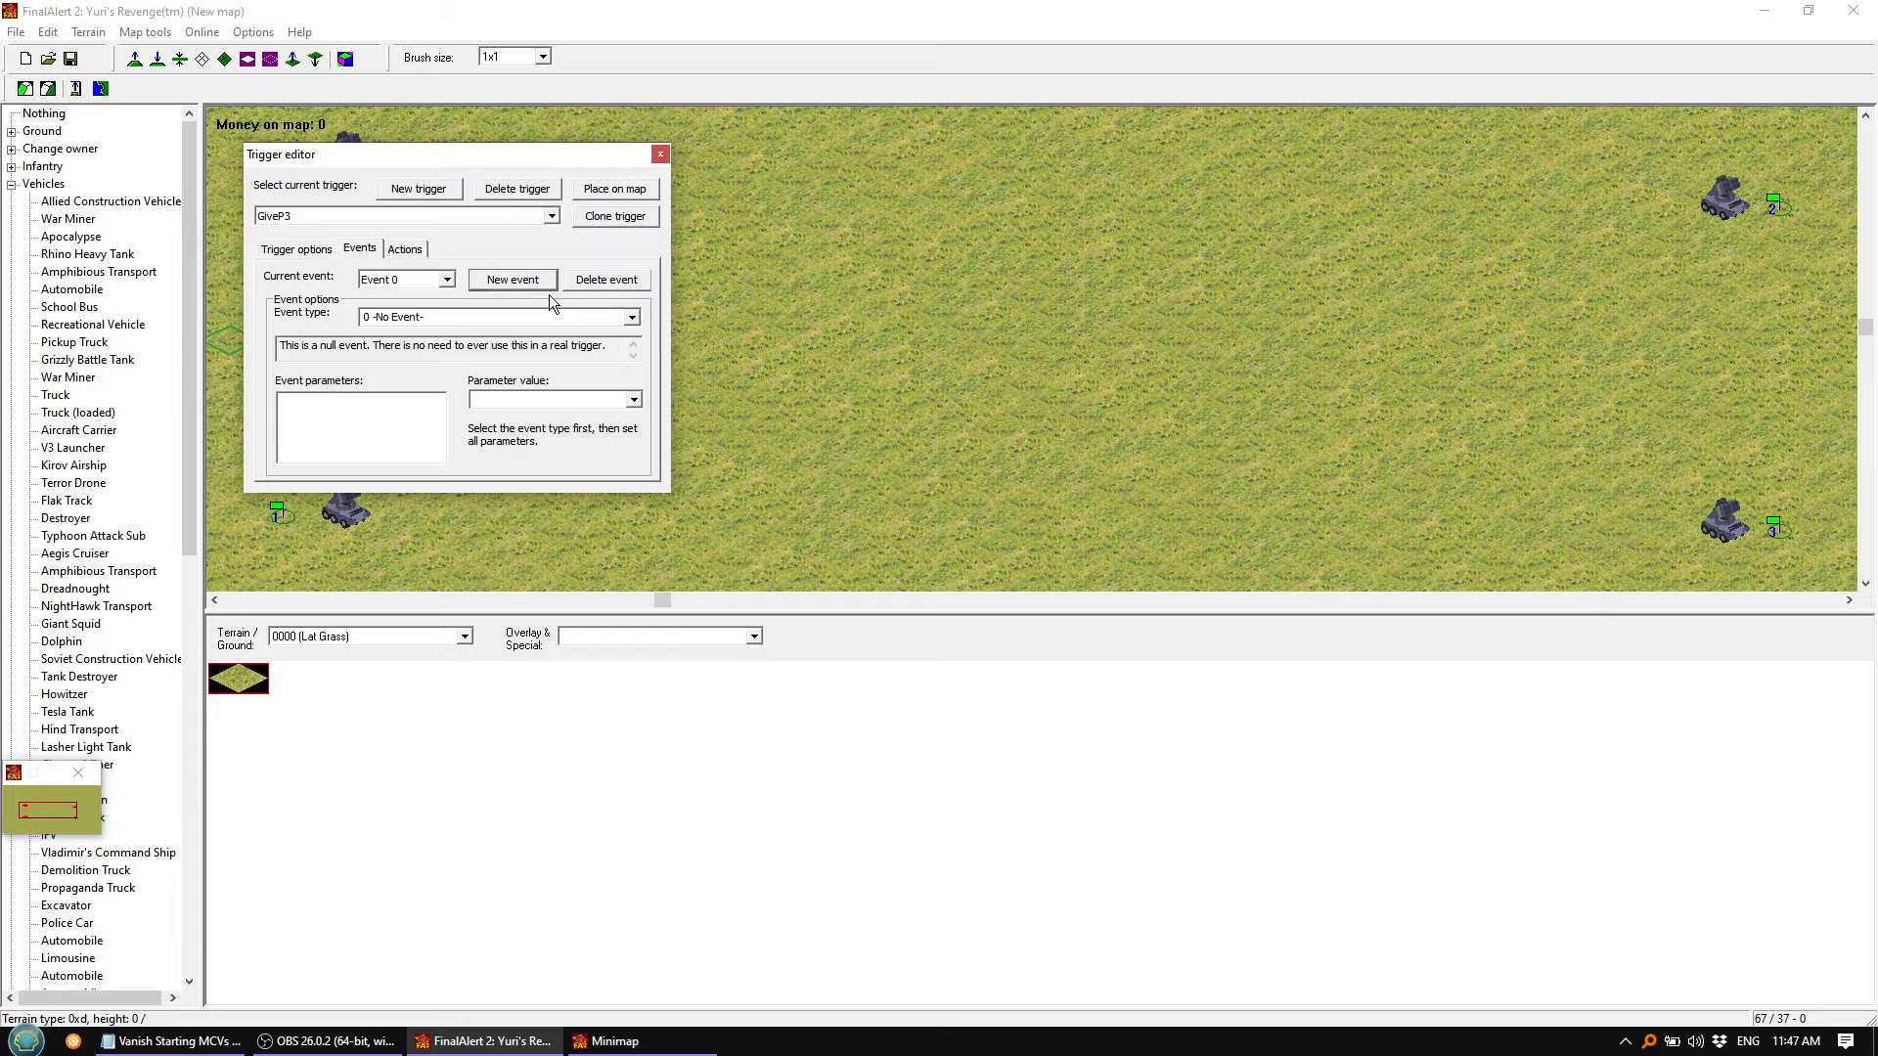
pyautogui.click(635, 319)
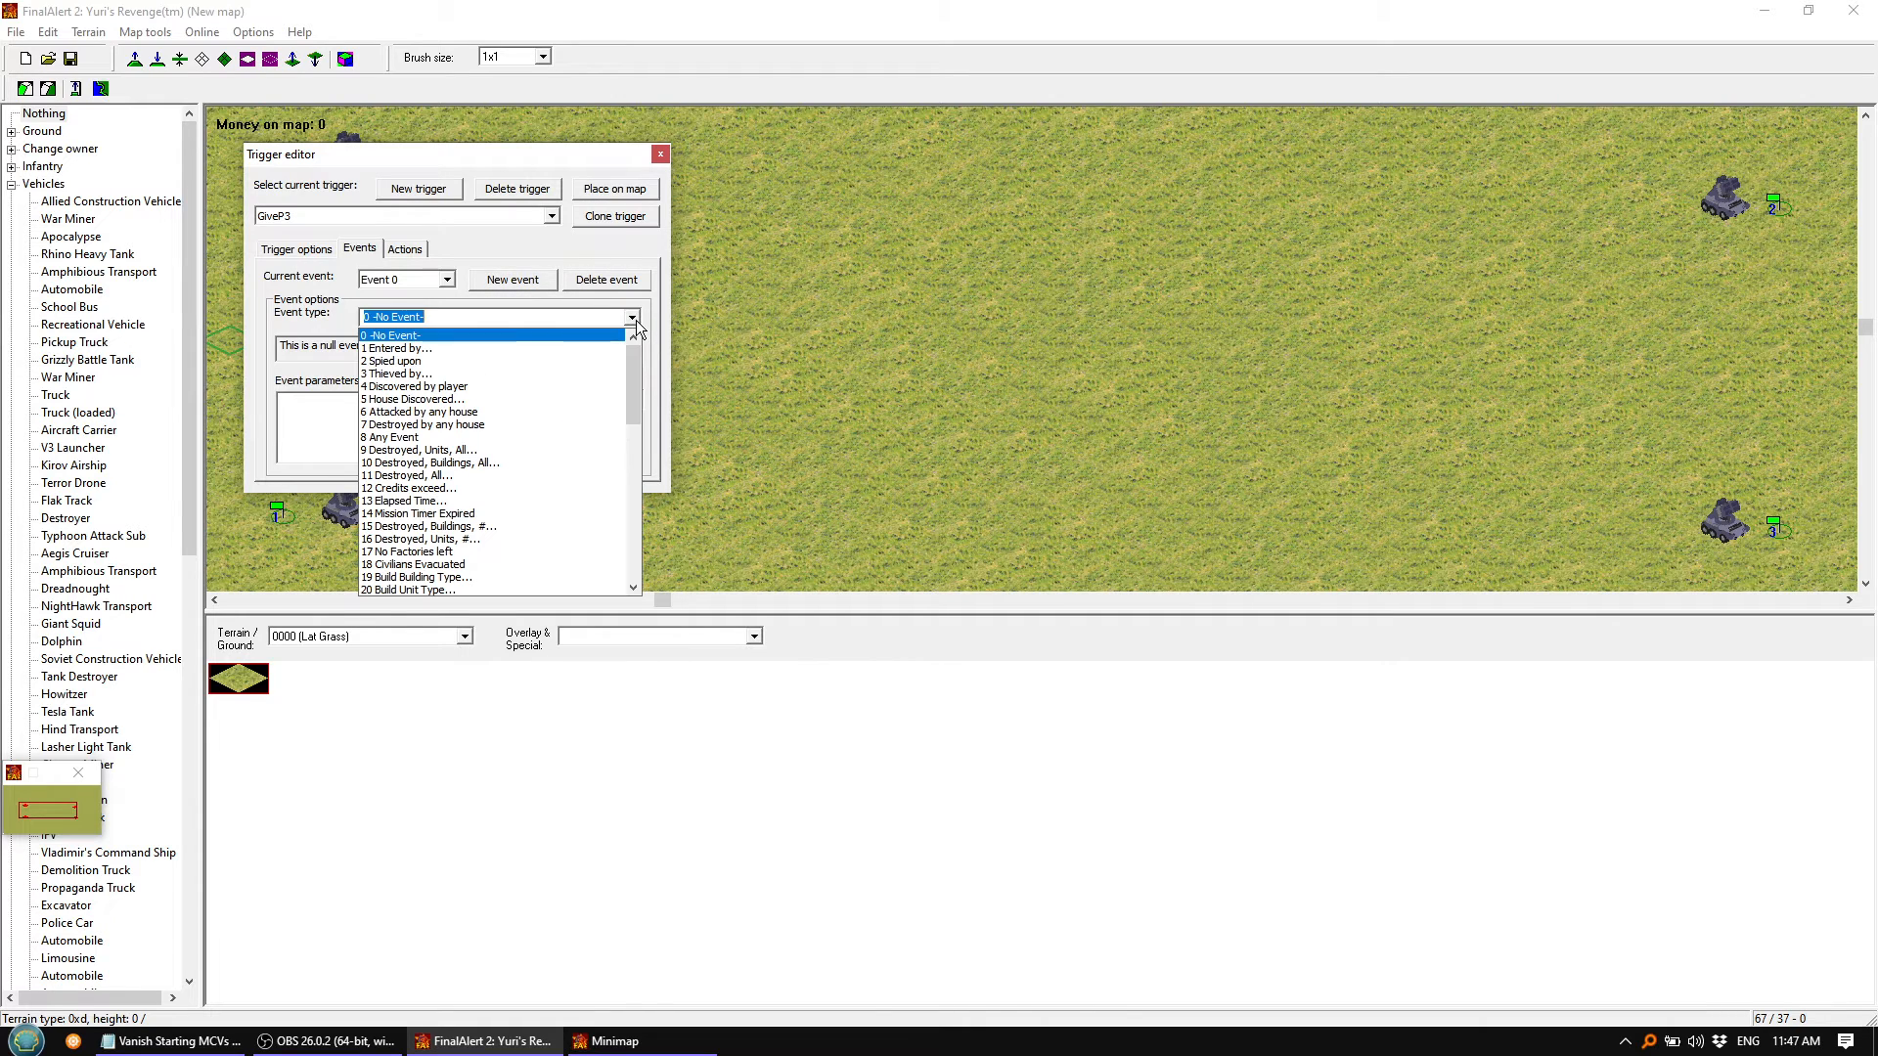
pyautogui.click(448, 436)
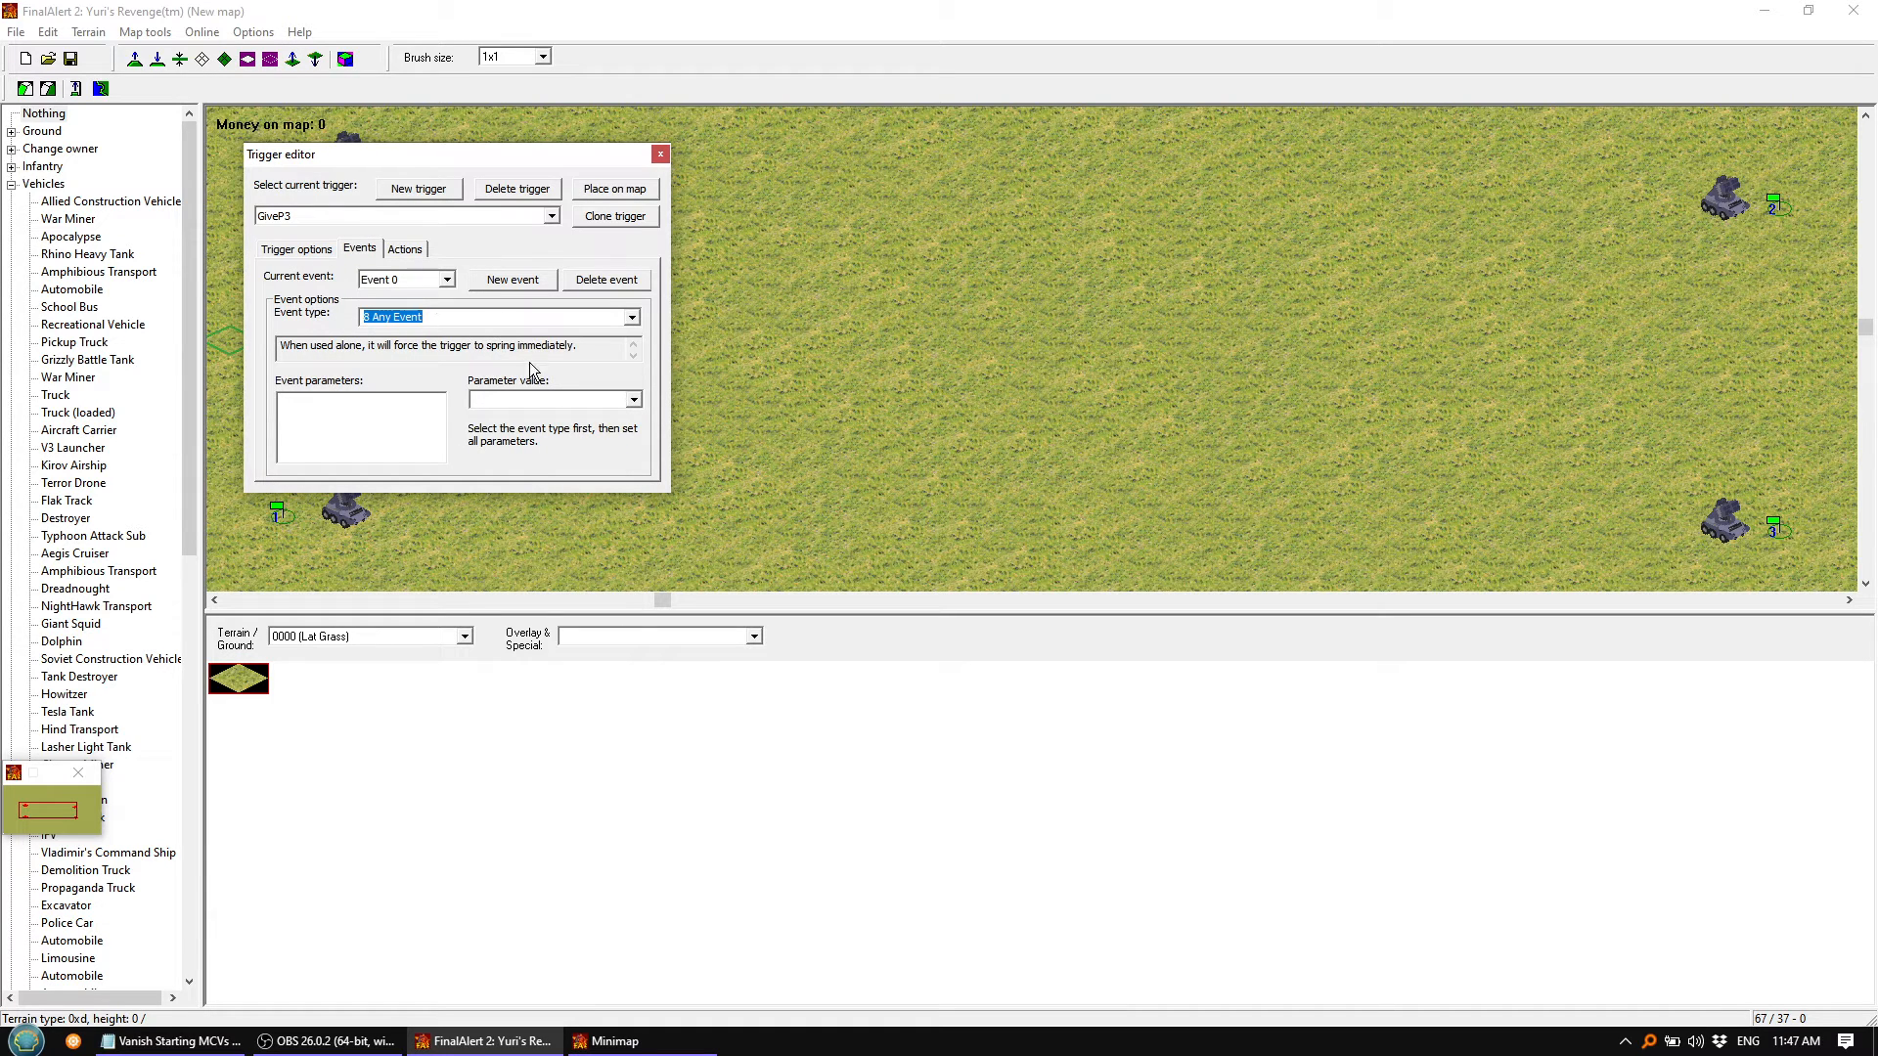
# Add an action of type 14 Change House to the GiveP3 trigger with house 4477 <Player @ C>
pyautogui.click(404, 249)
pyautogui.click(631, 317)
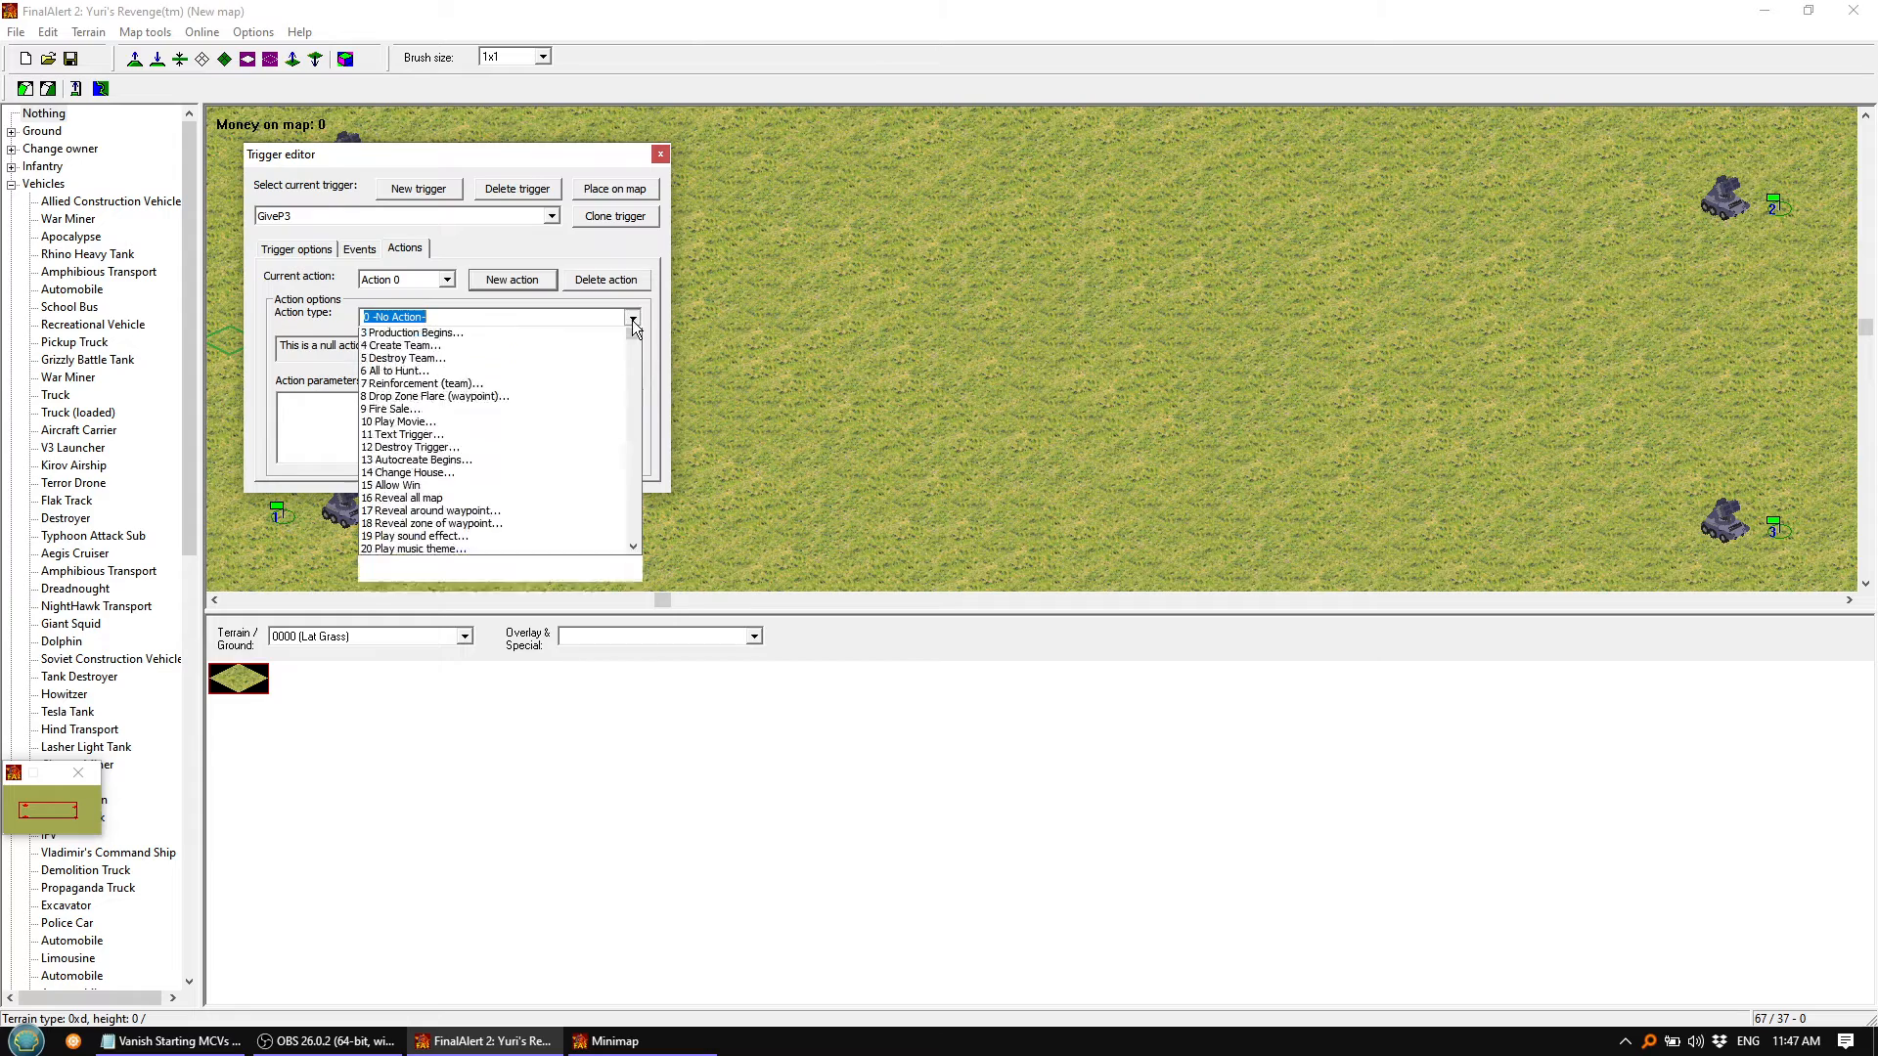
pyautogui.click(427, 513)
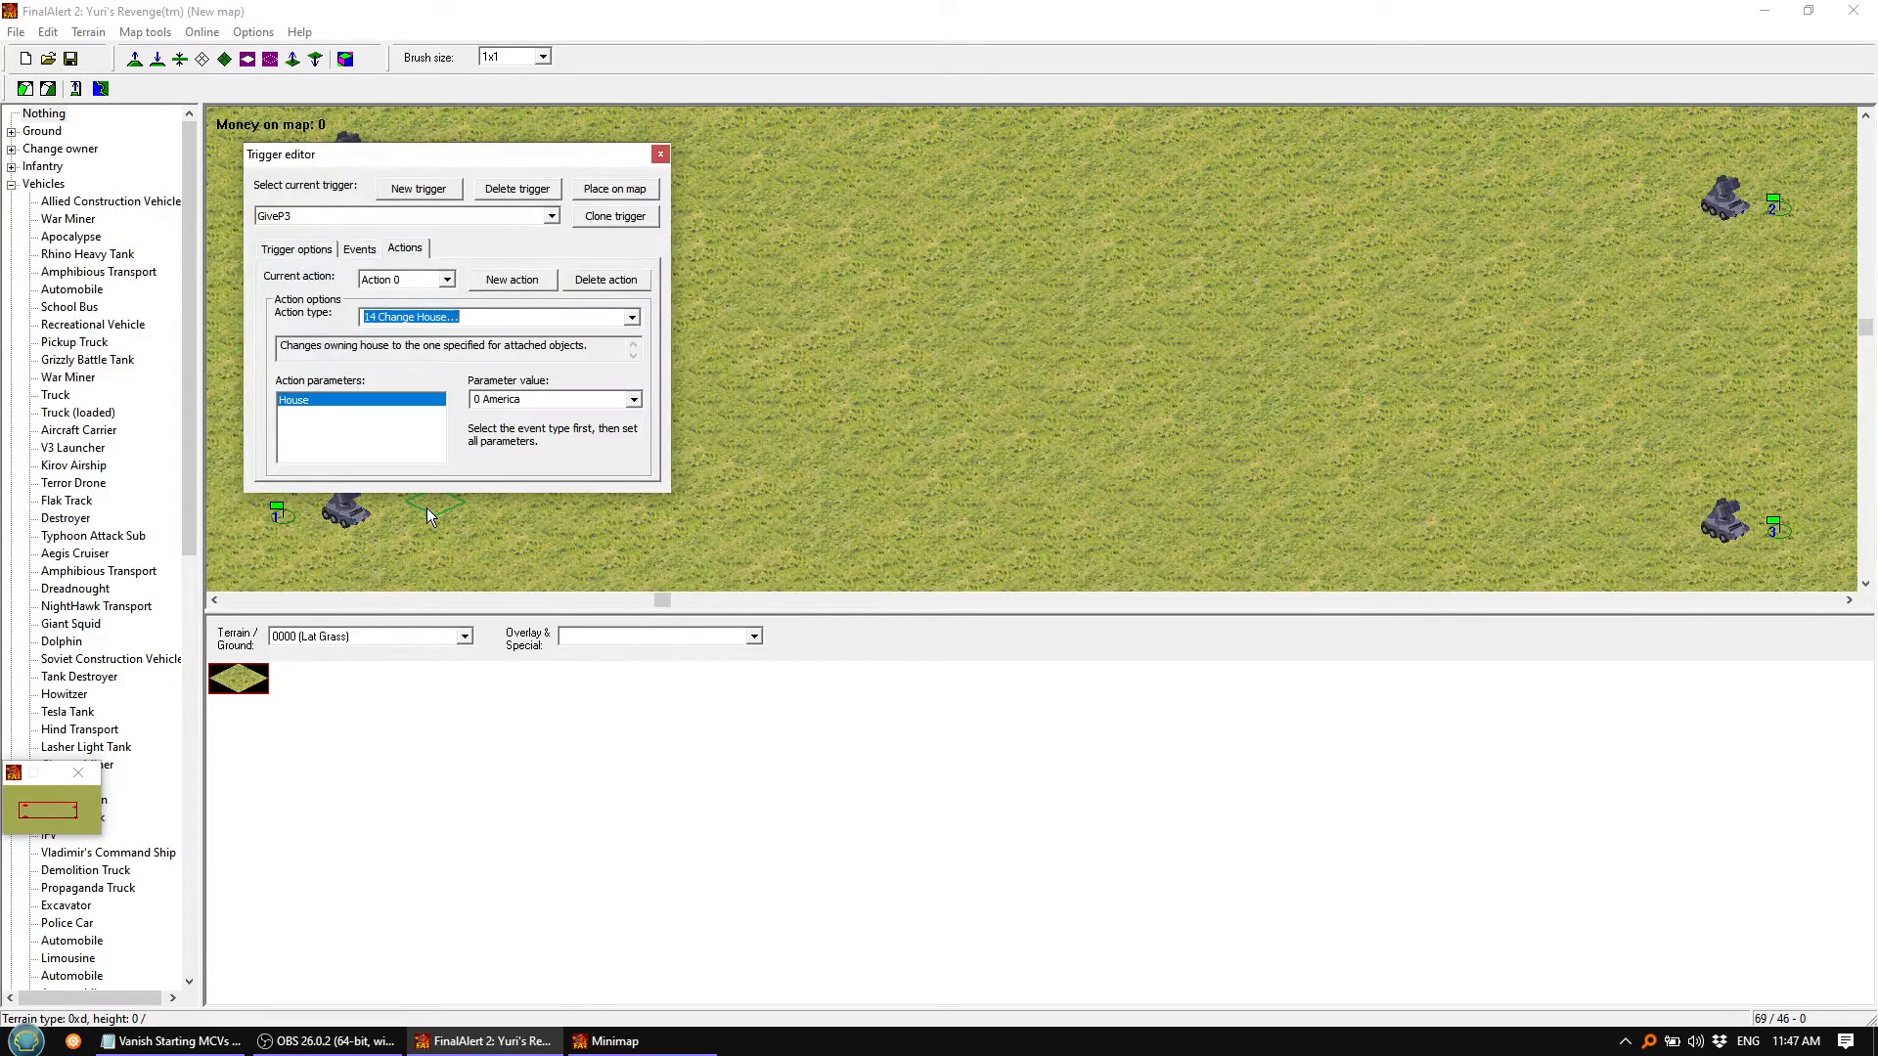
pyautogui.click(634, 399)
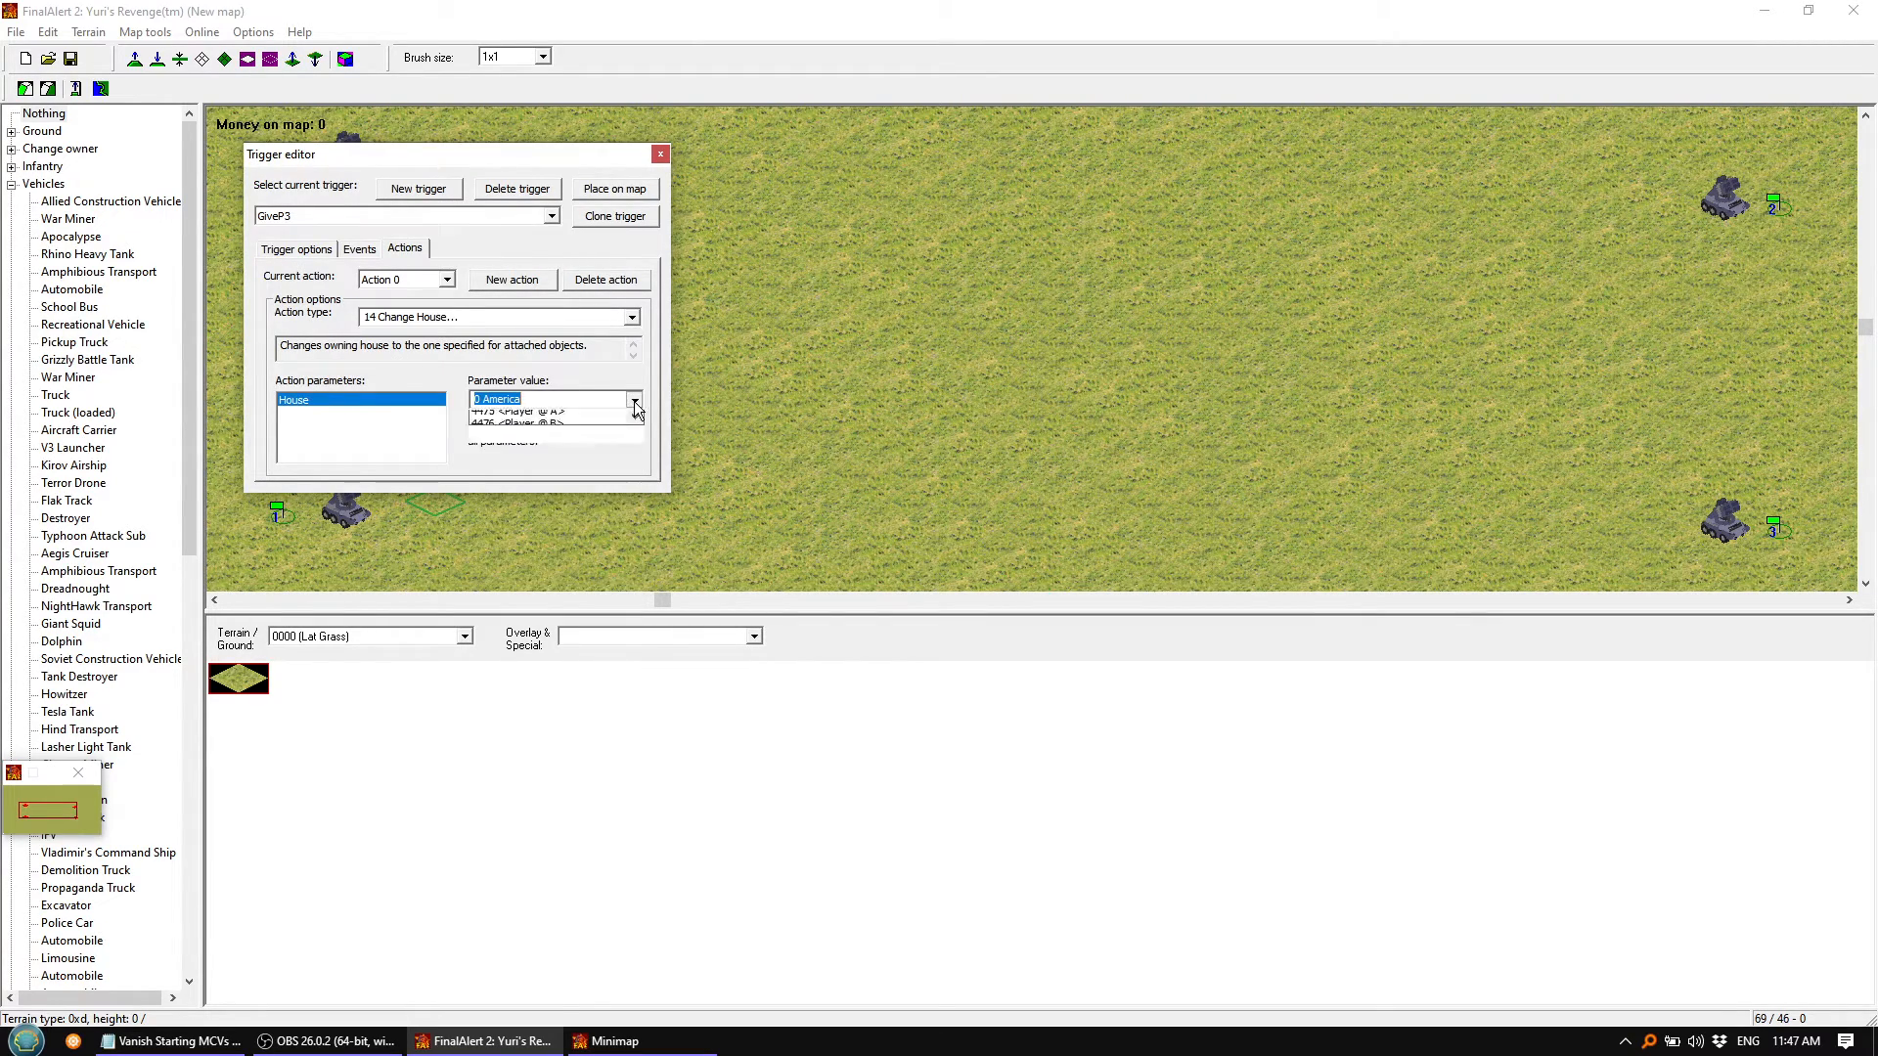
pyautogui.scroll(-1, 606, 498)
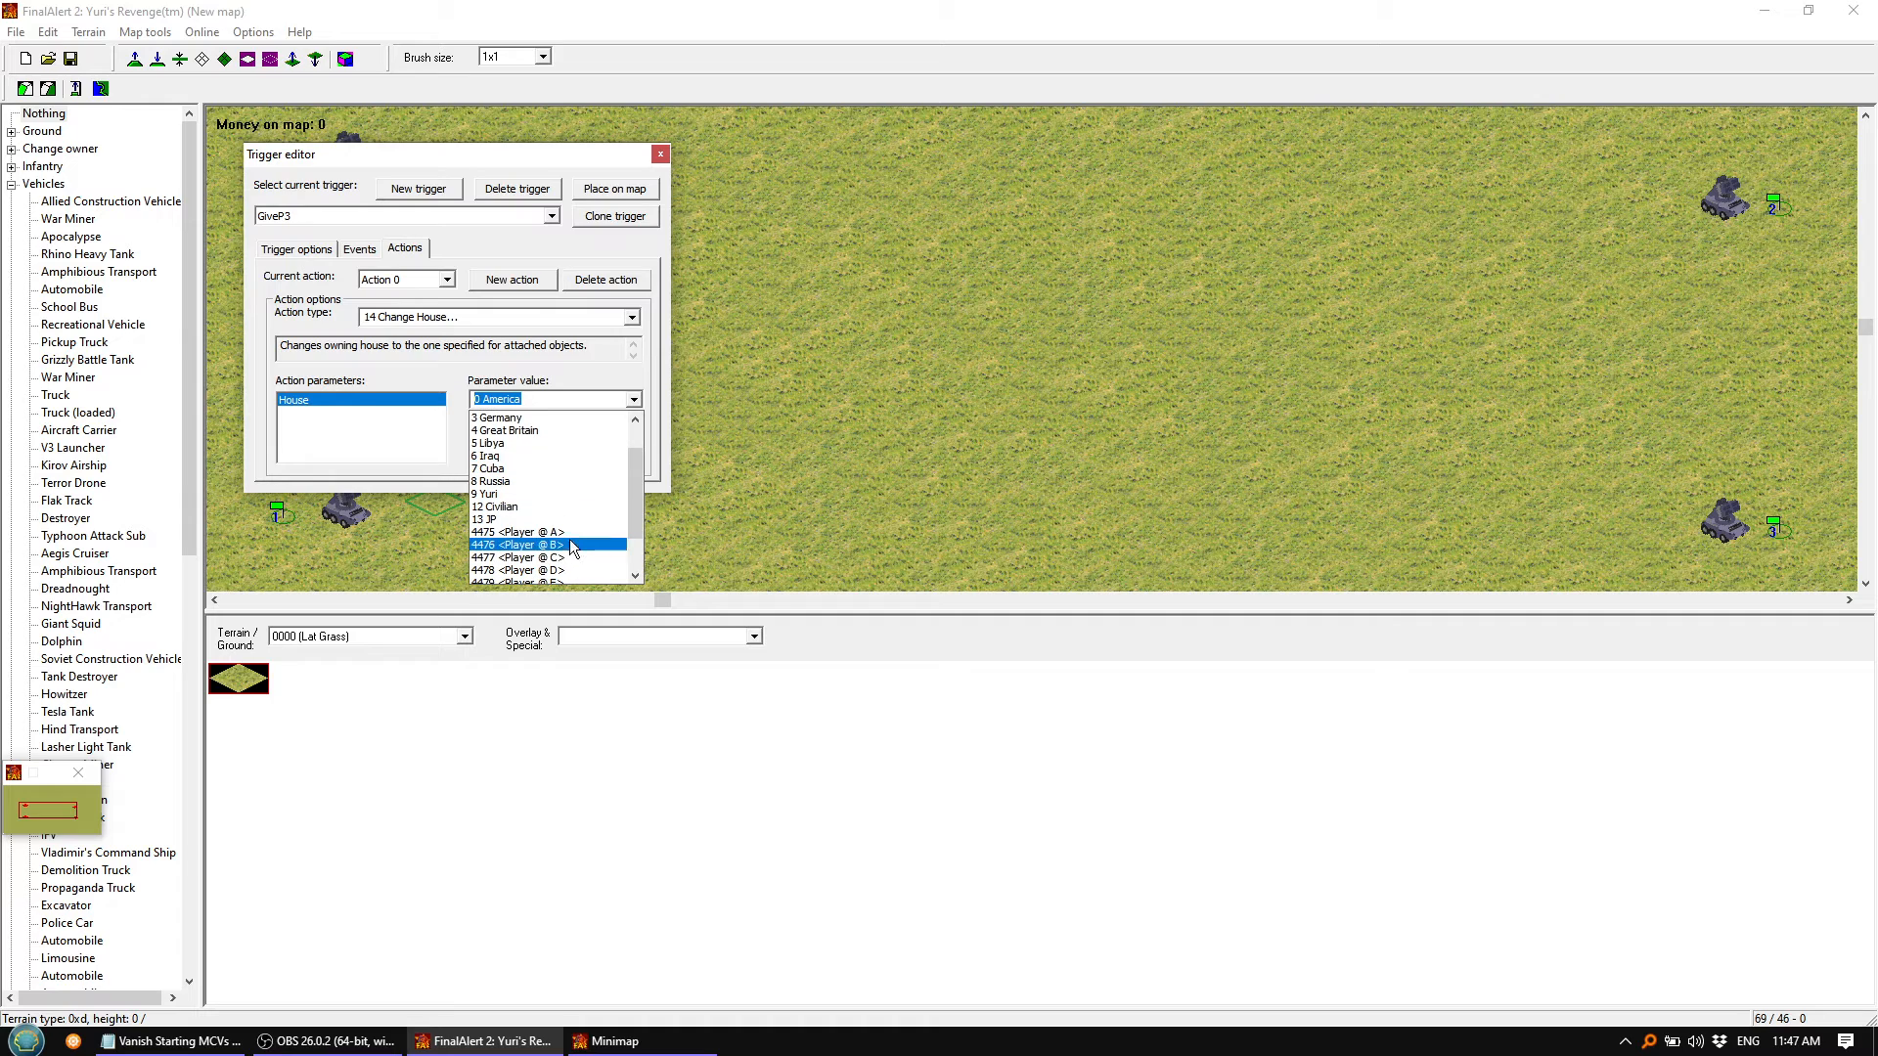
pyautogui.click(567, 556)
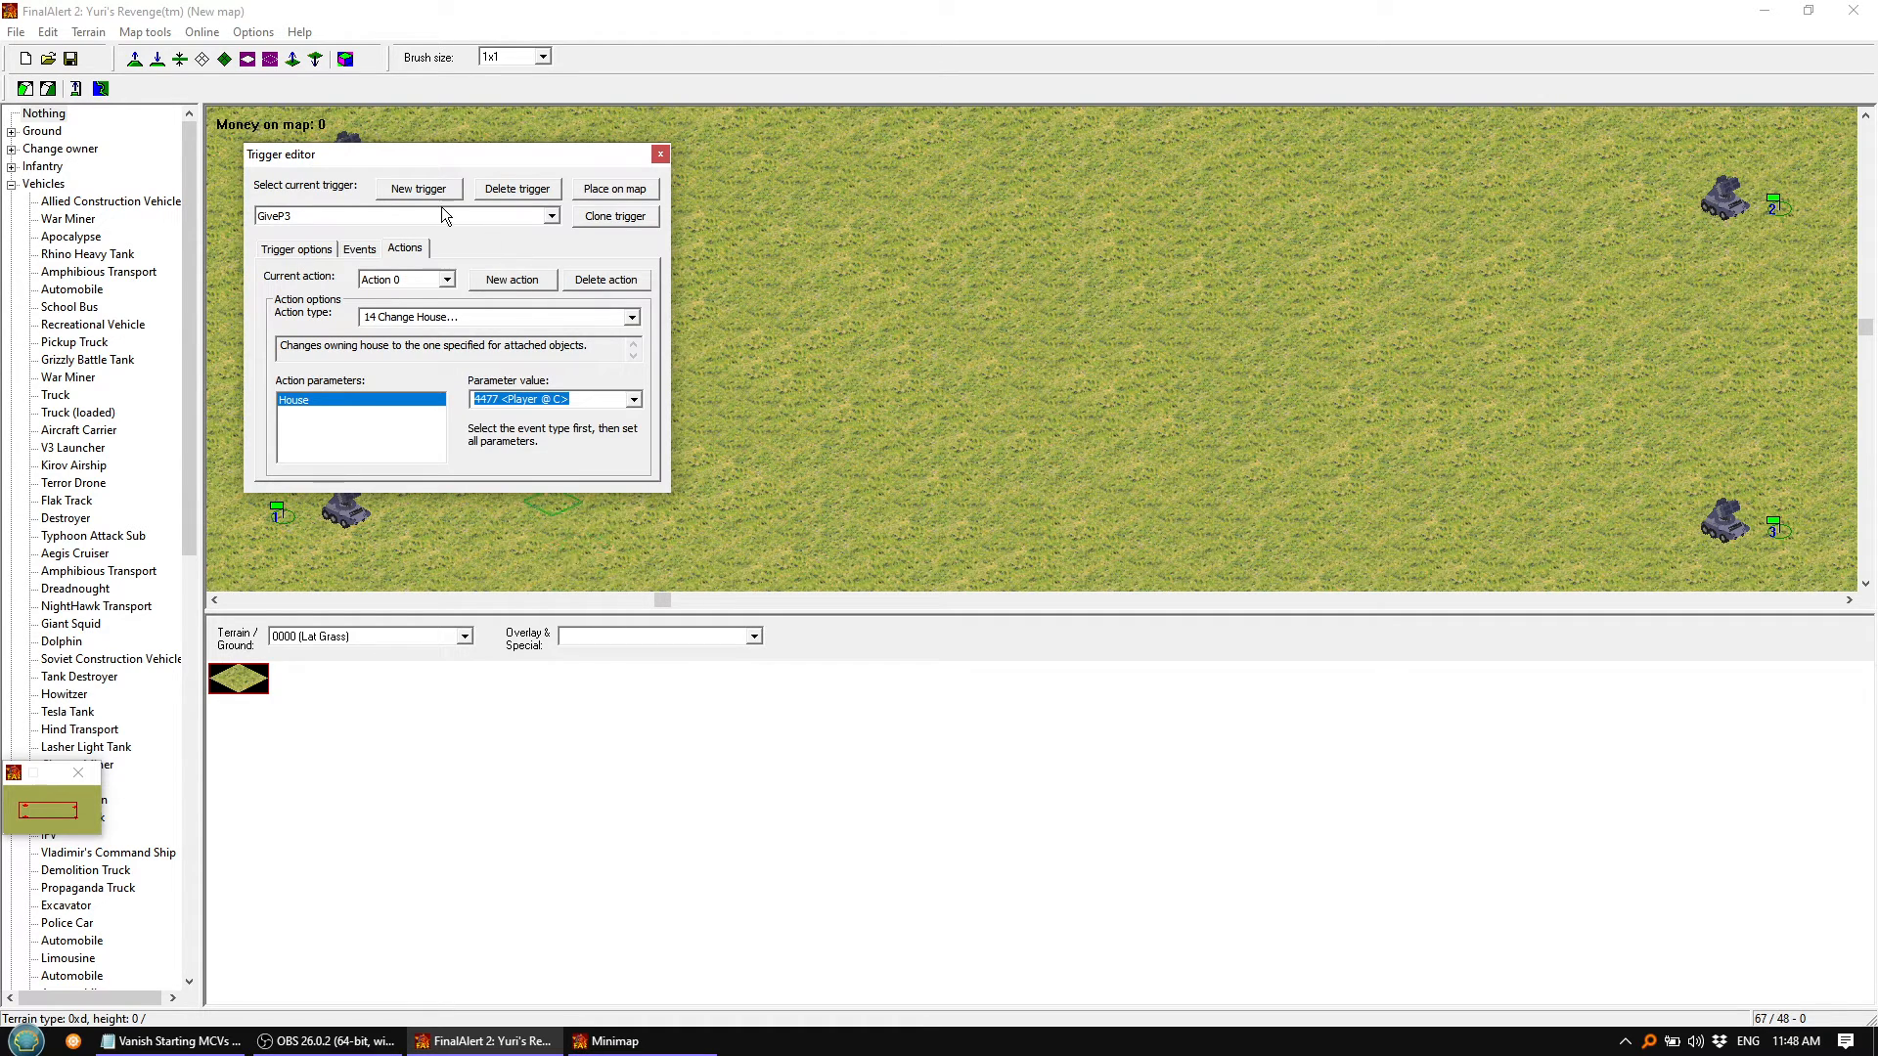
# Rename the last unnamed new trigger as GiveP4
pyautogui.click(328, 217)
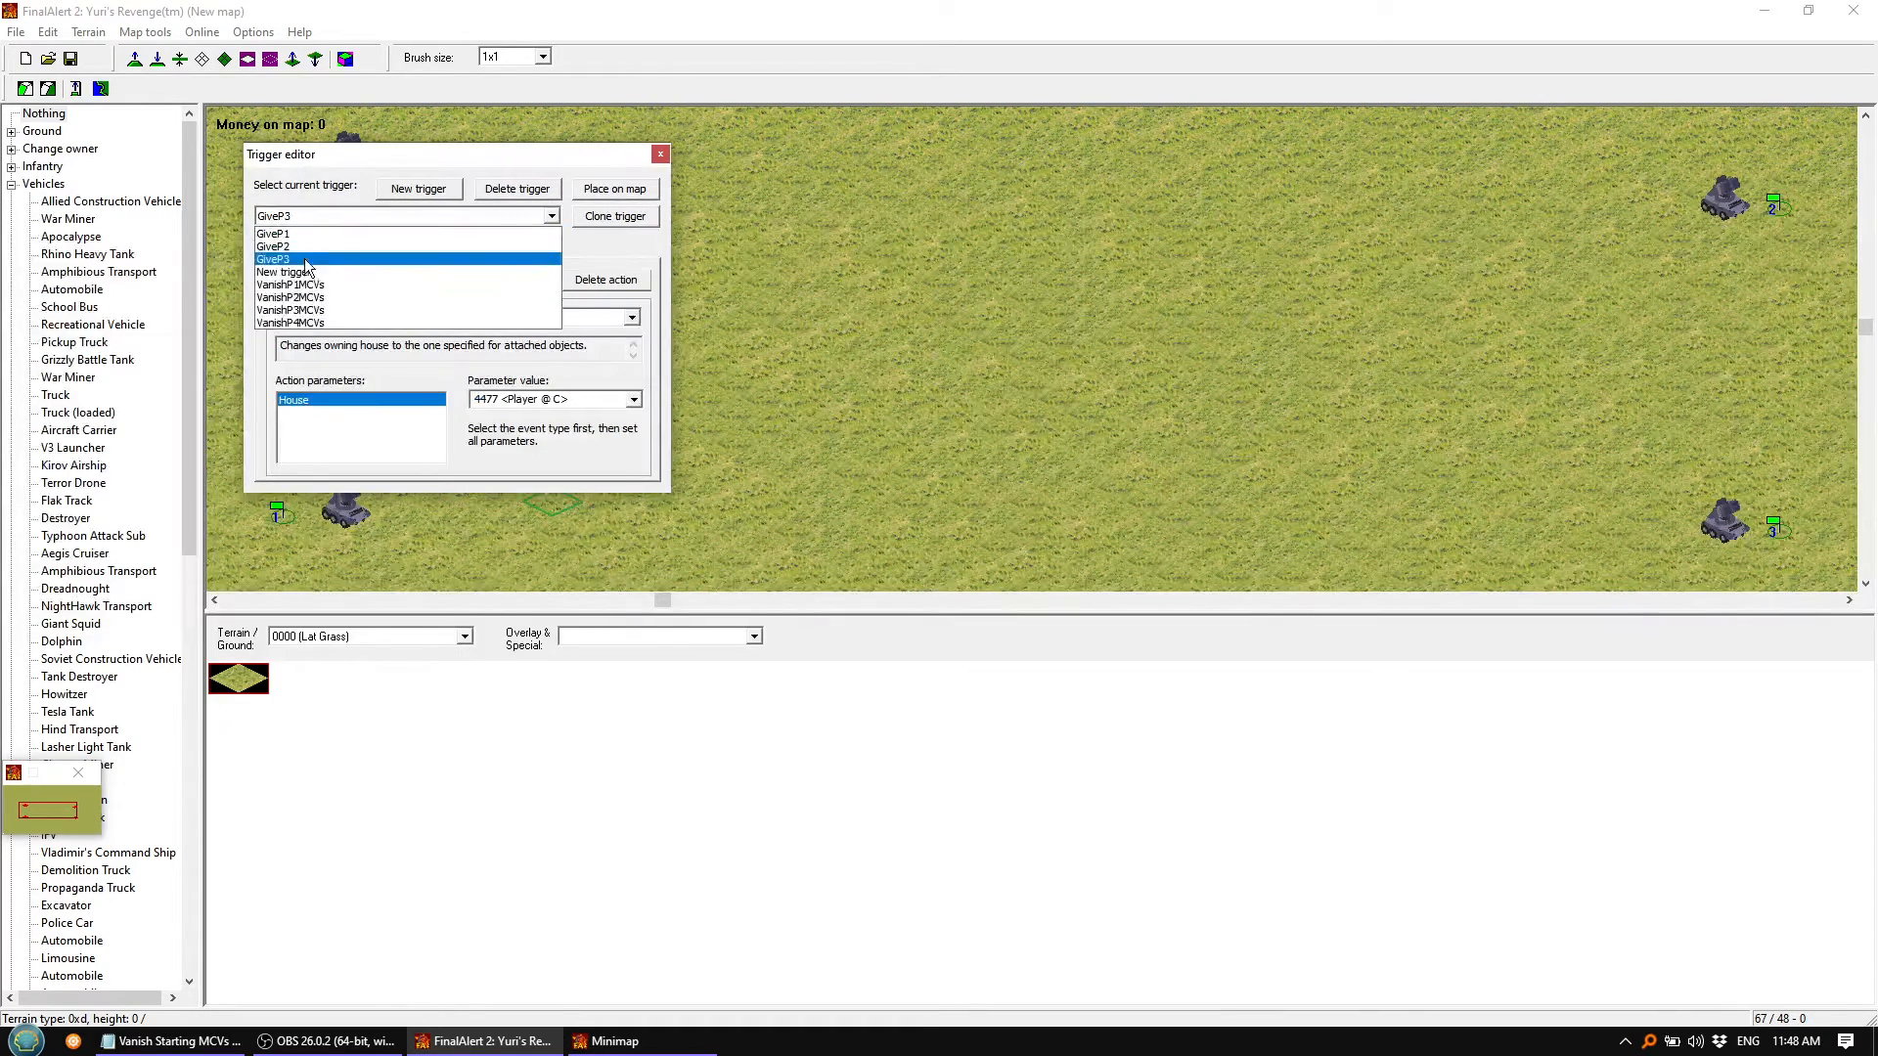
pyautogui.click(303, 266)
pyautogui.click(302, 257)
pyautogui.moveTo(328, 291); pyautogui.dragTo(269, 292)
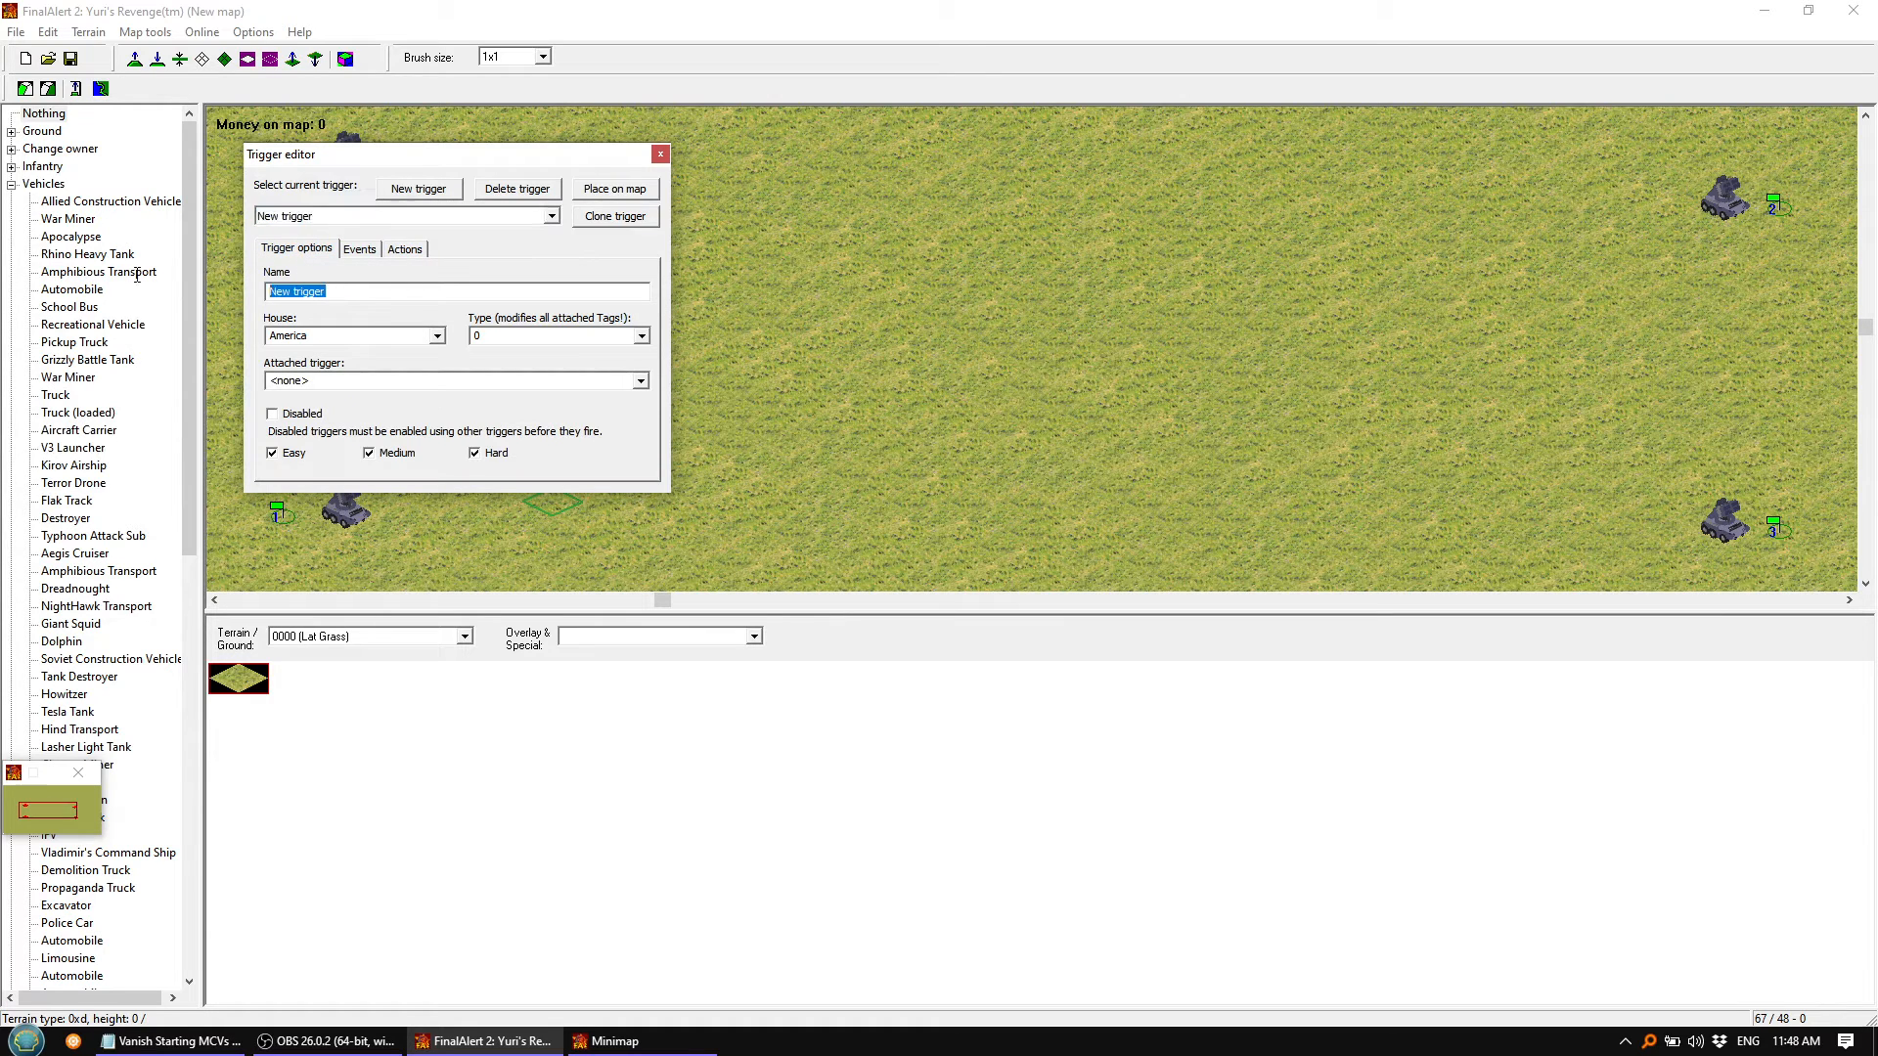
pyautogui.write('GiveP4')
# Add an event of type 8 Any Event to the GiveP4 trigger
pyautogui.click(368, 247)
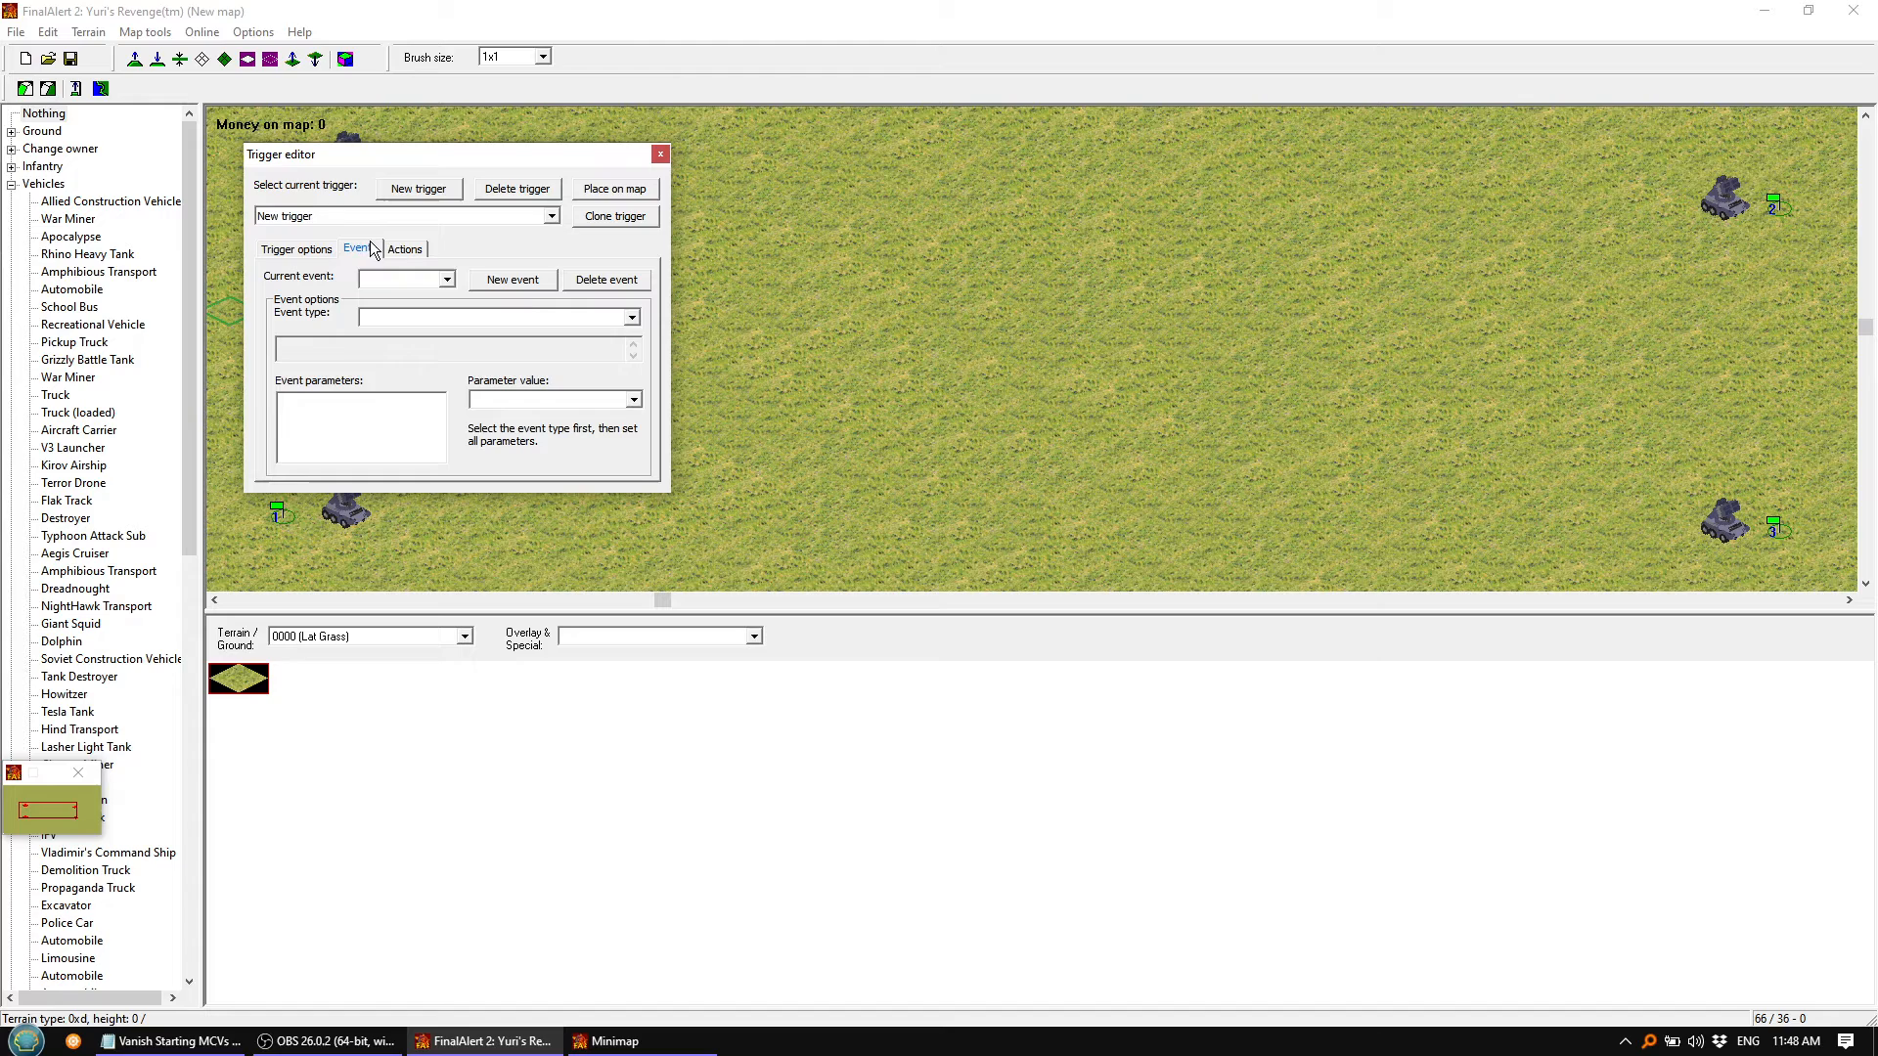
pyautogui.click(510, 281)
pyautogui.click(631, 317)
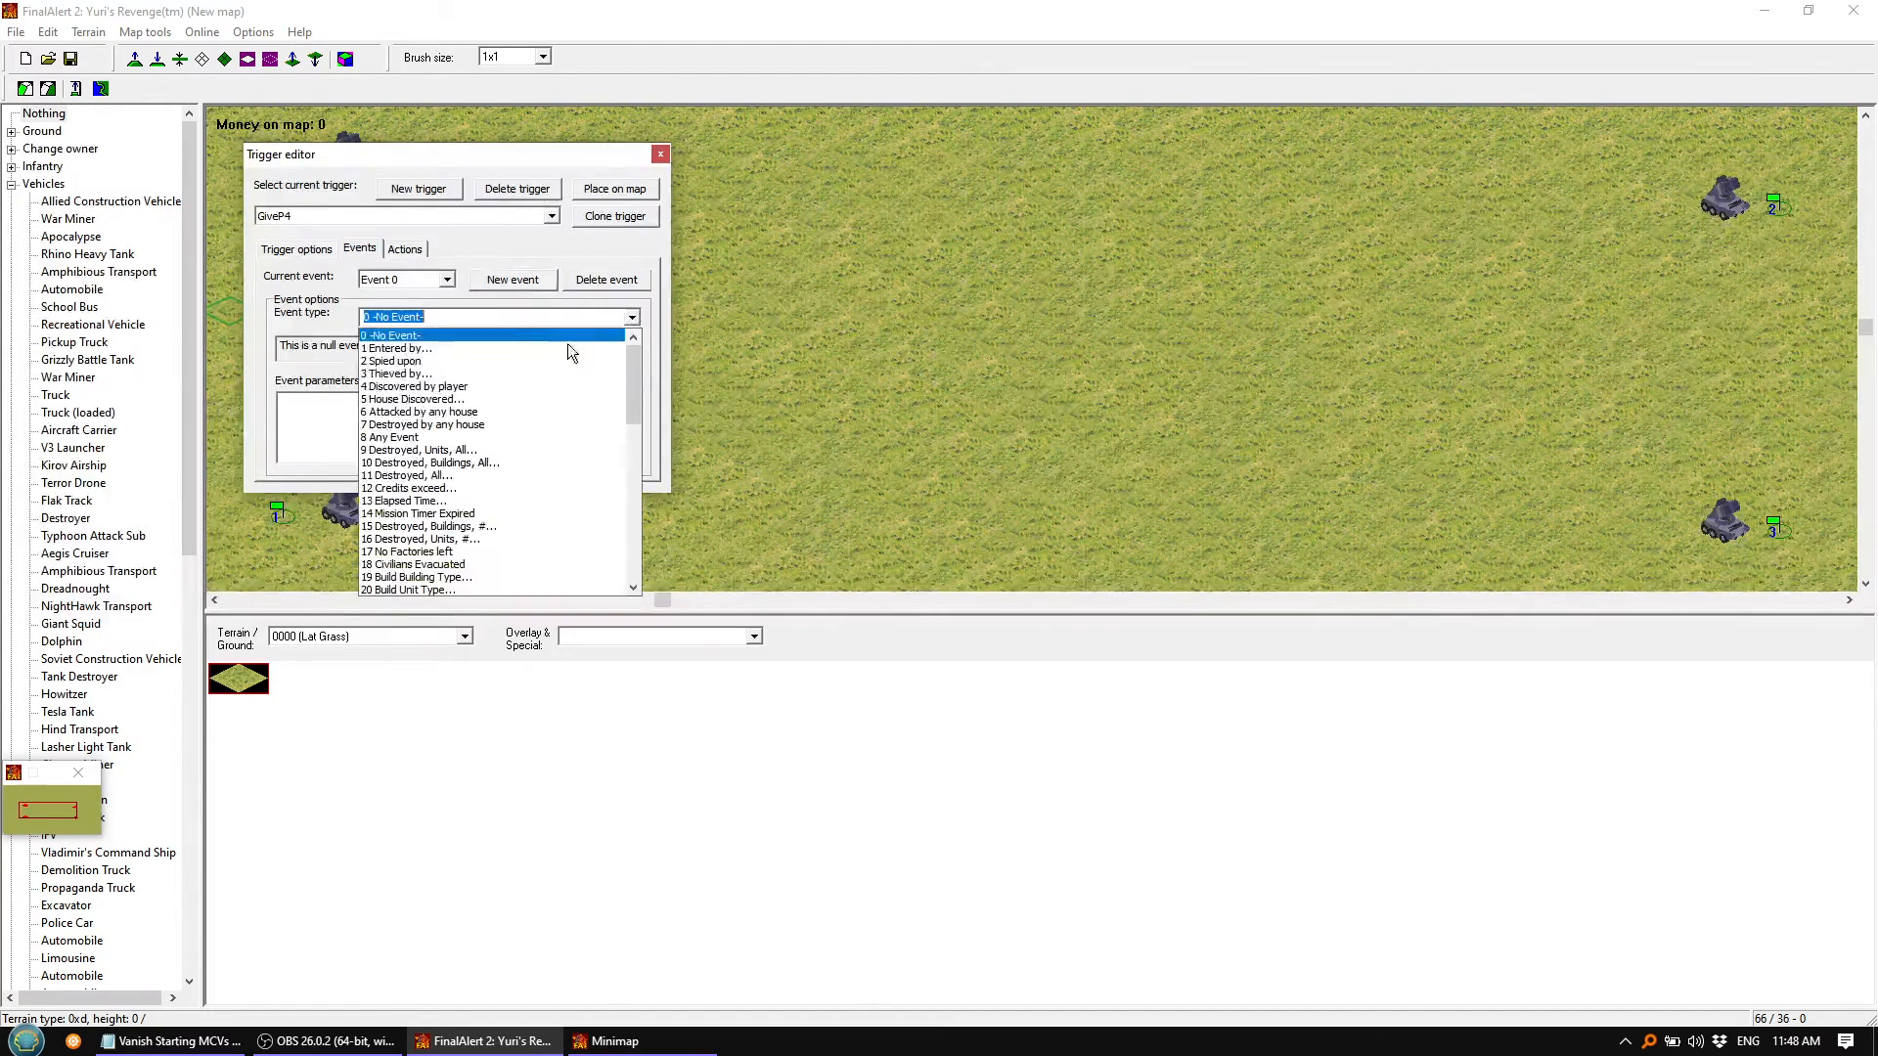
pyautogui.click(397, 440)
# Add a 14 Change House action to GiveP4 with house 4478 <Player @ D> and close the trigger editor
pyautogui.click(405, 249)
pyautogui.click(512, 280)
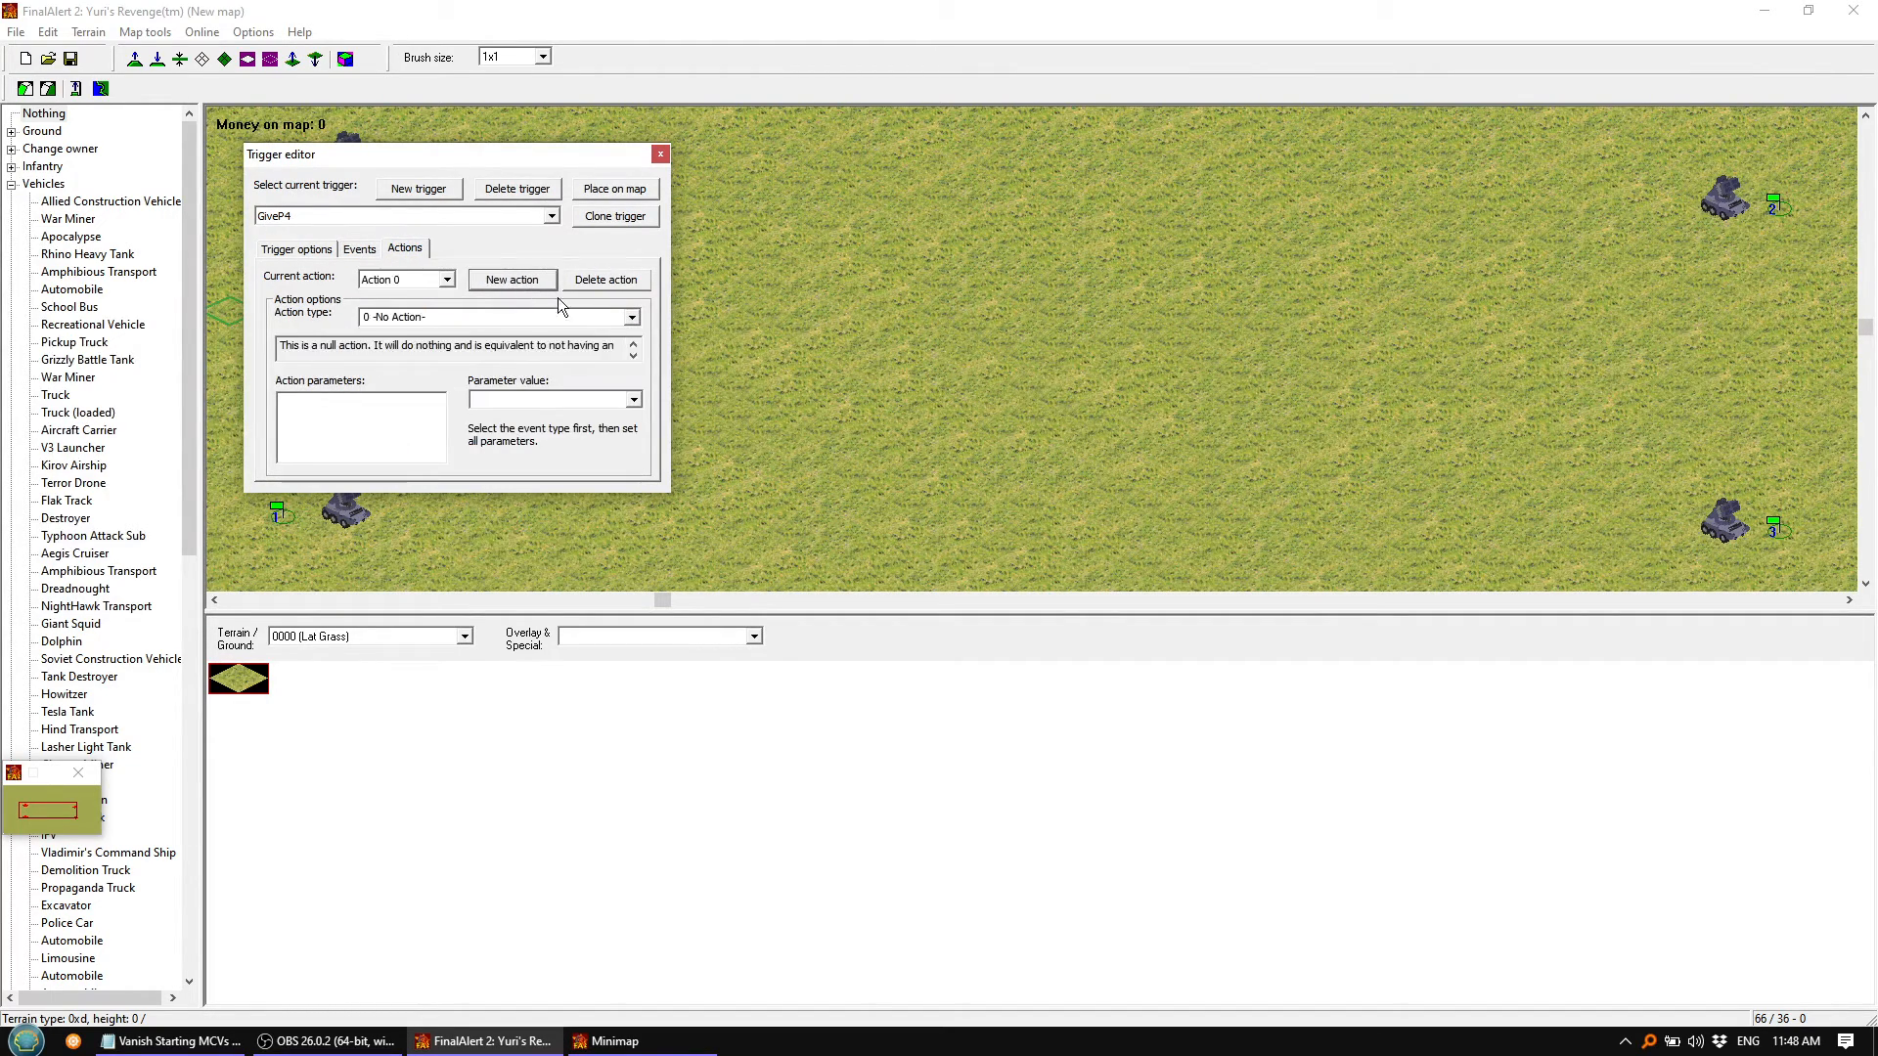
pyautogui.click(632, 318)
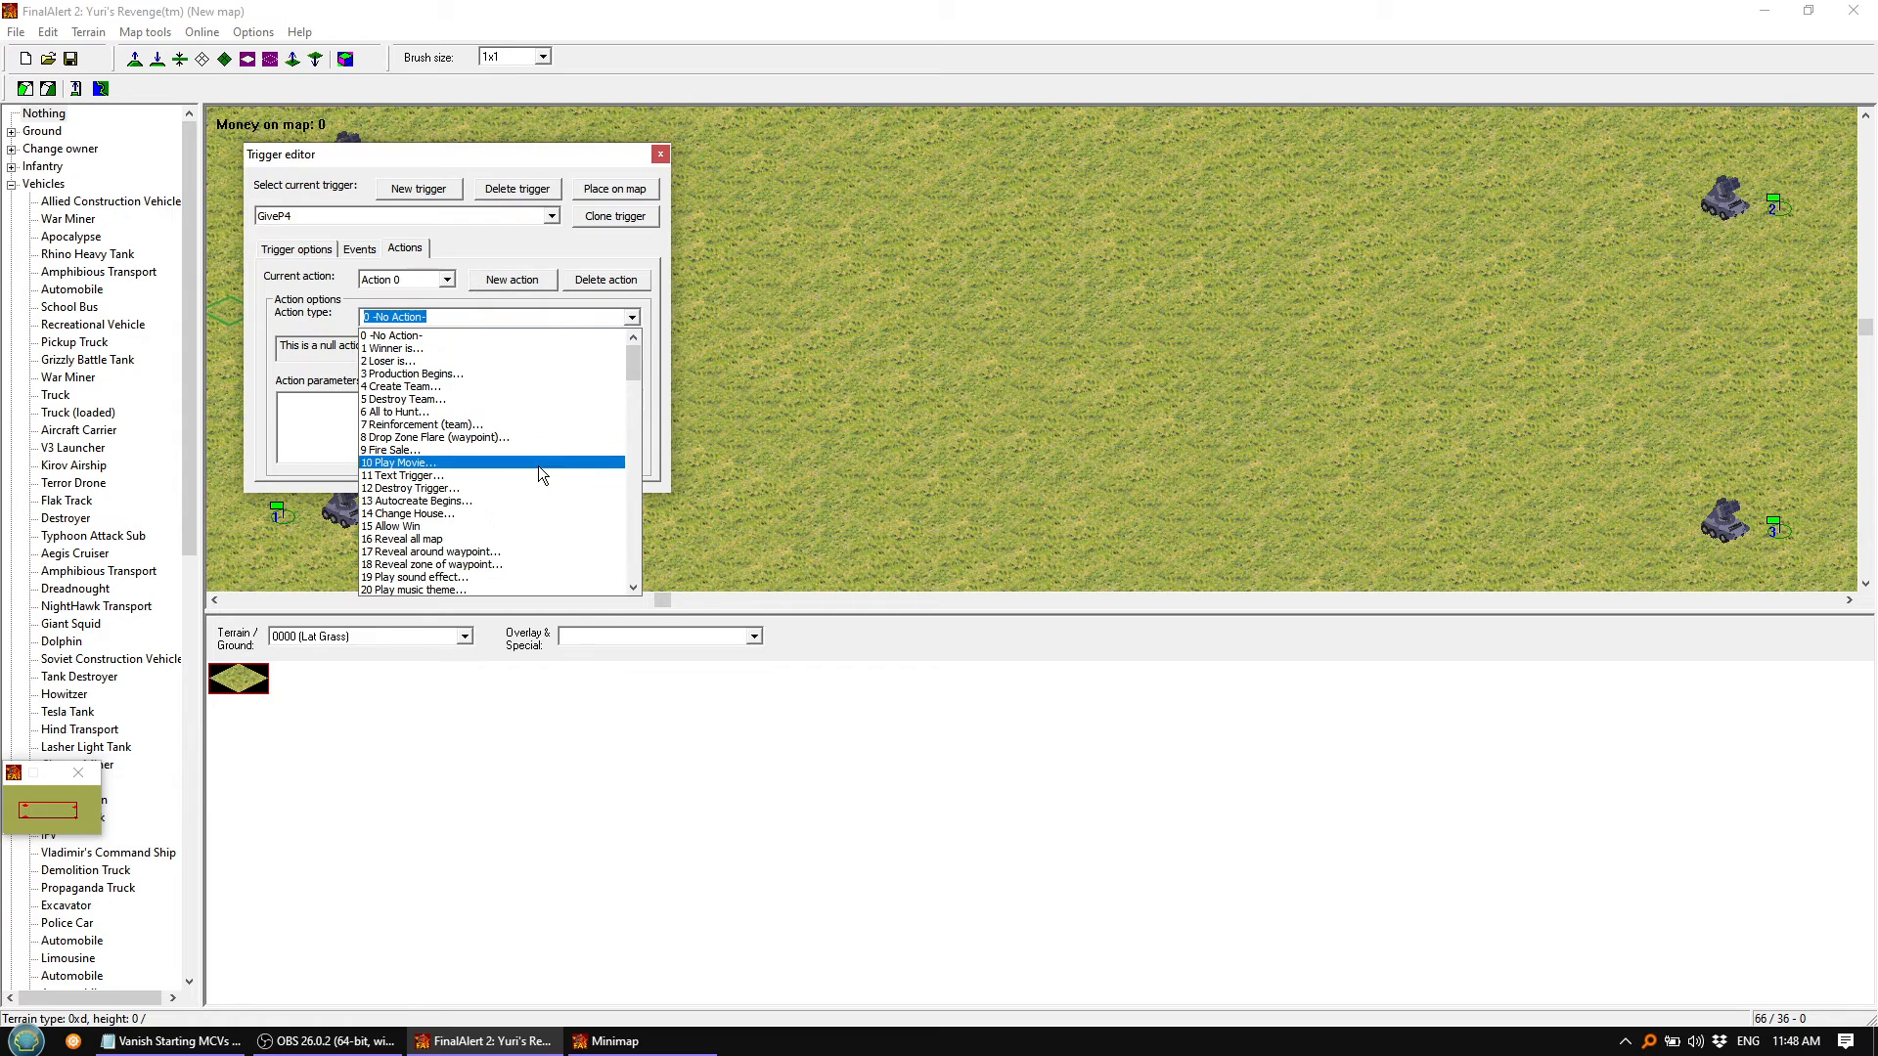
pyautogui.click(441, 514)
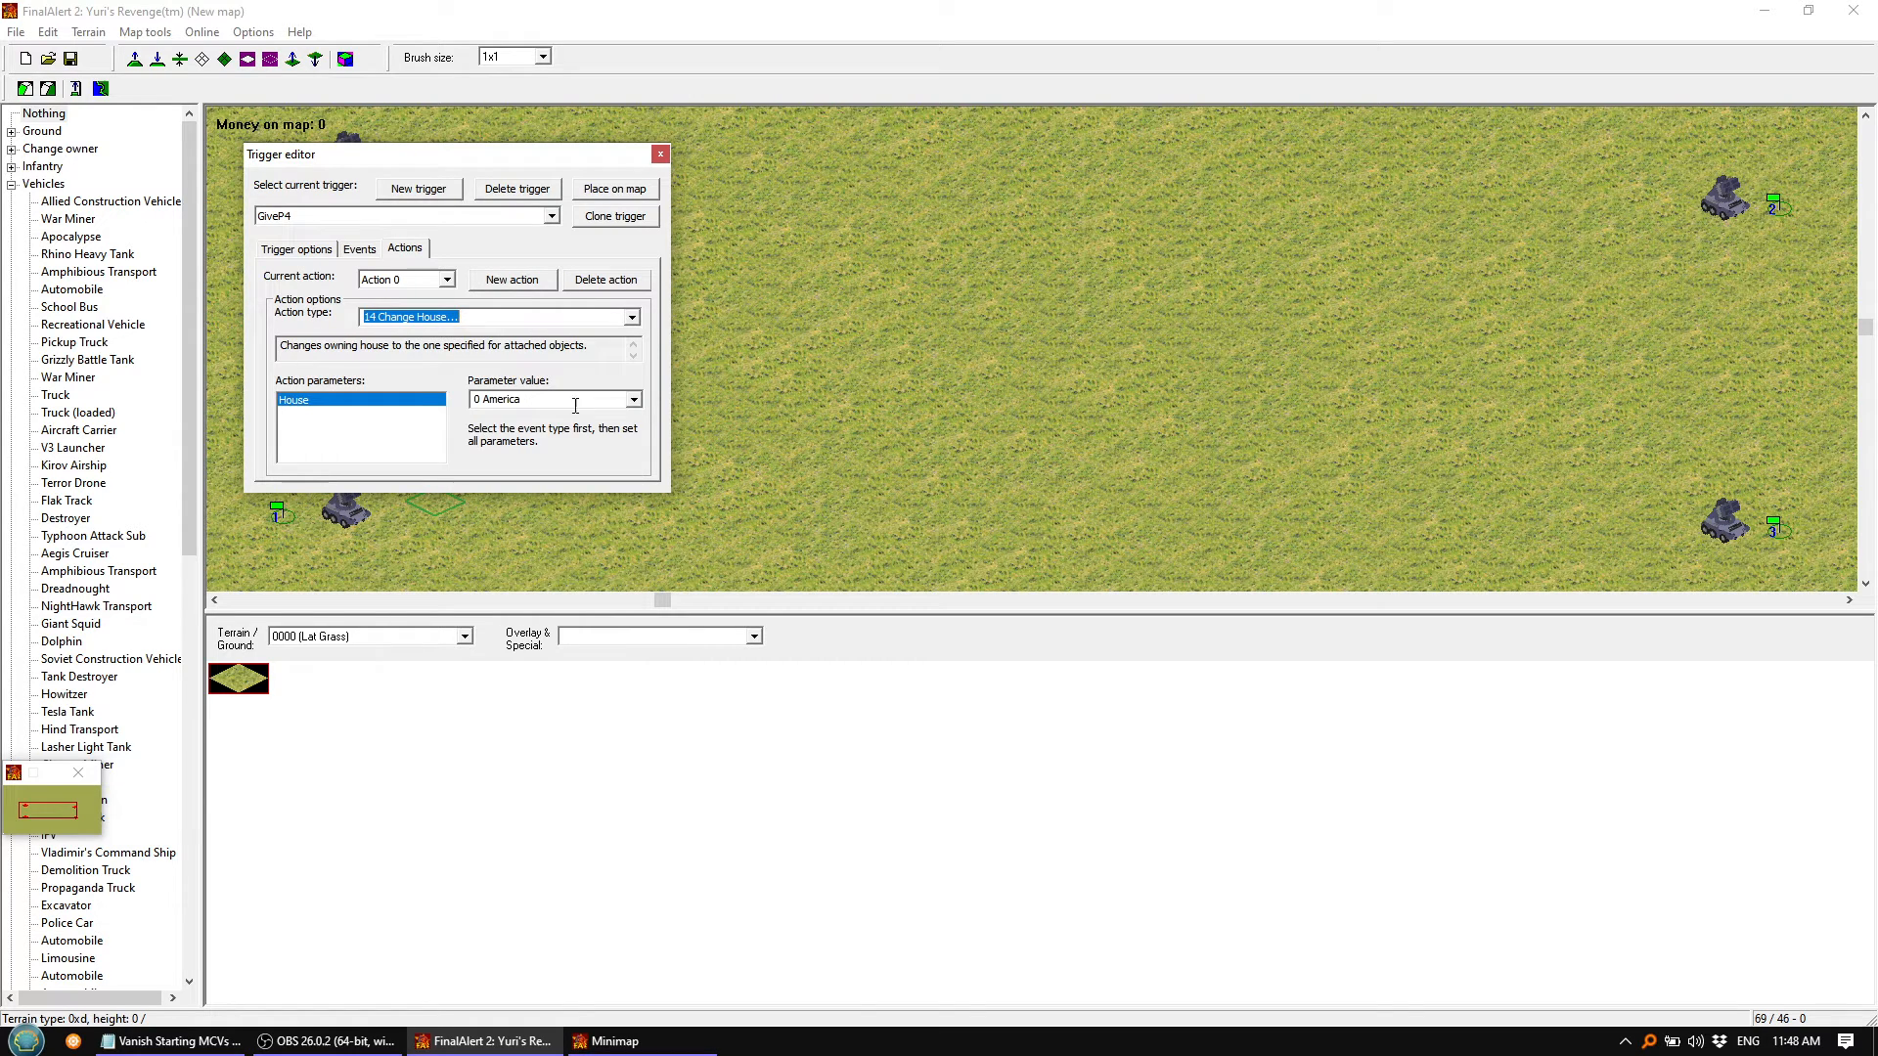
pyautogui.click(633, 400)
pyautogui.scroll(-2, 573, 473)
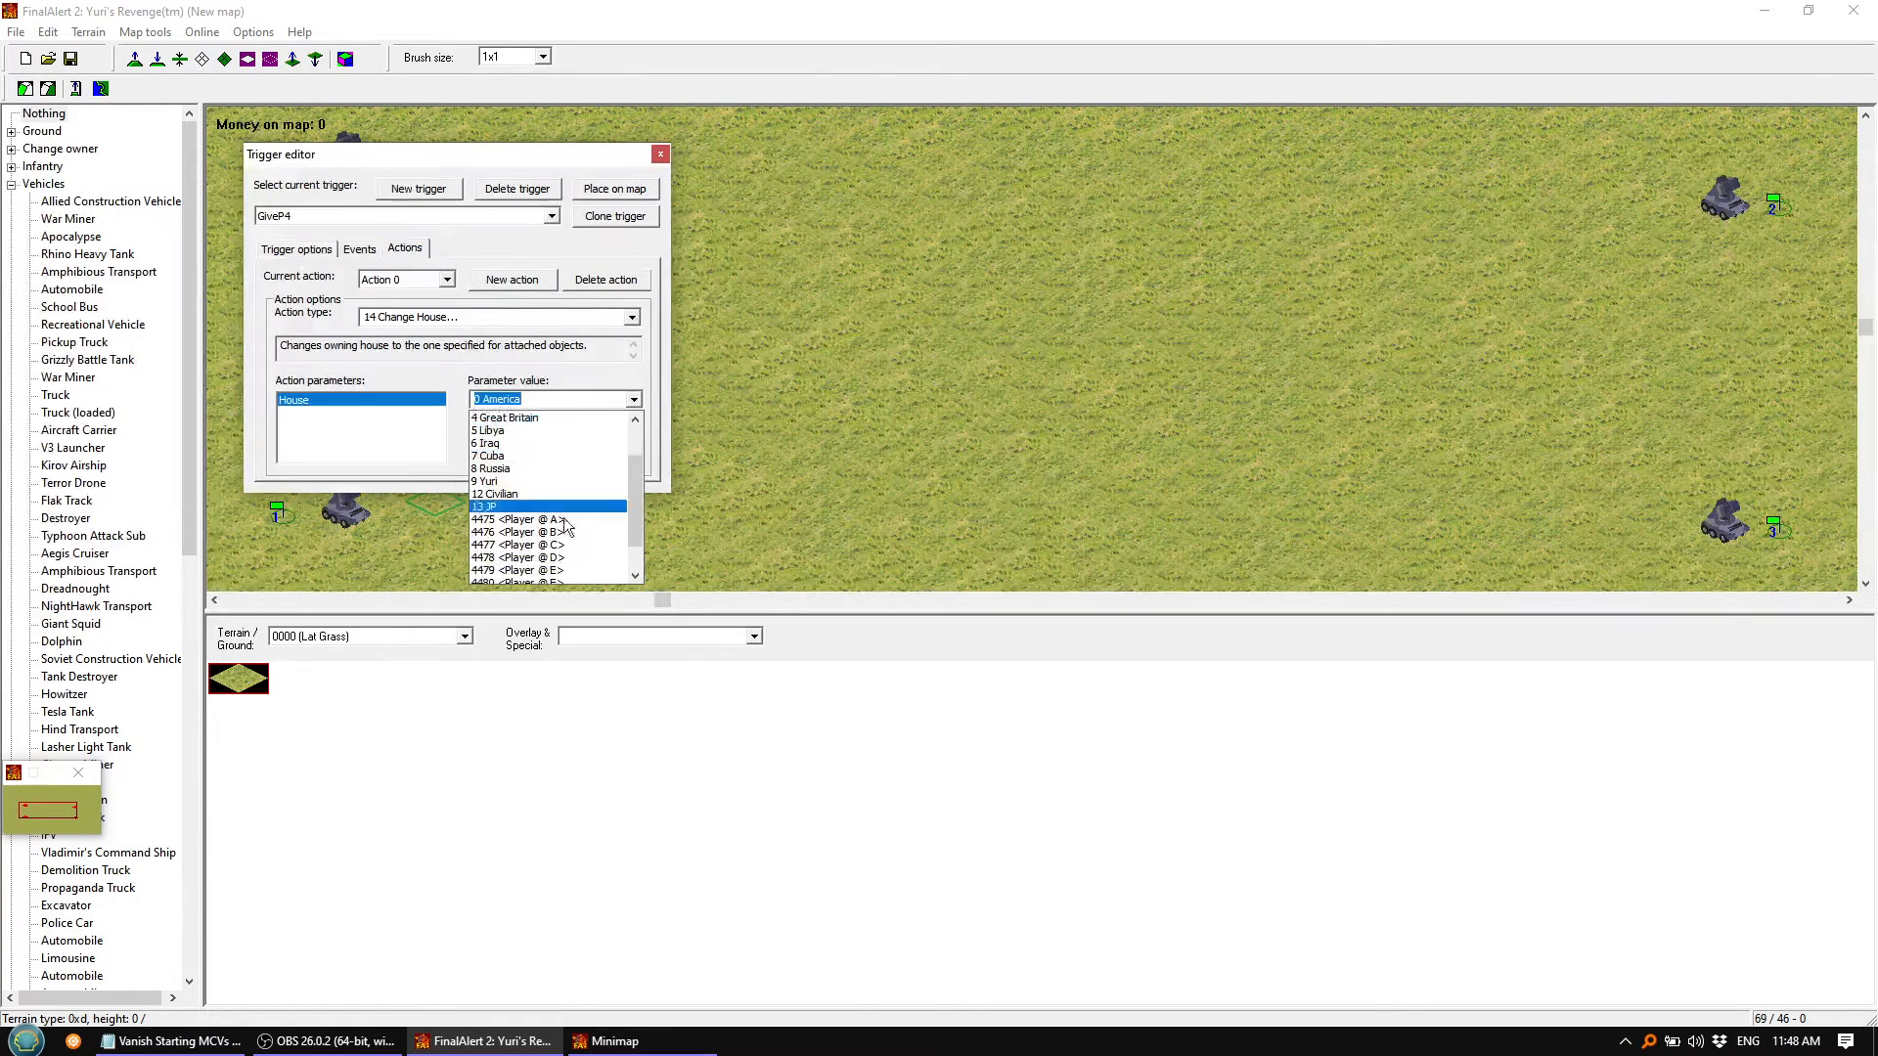
pyautogui.click(557, 559)
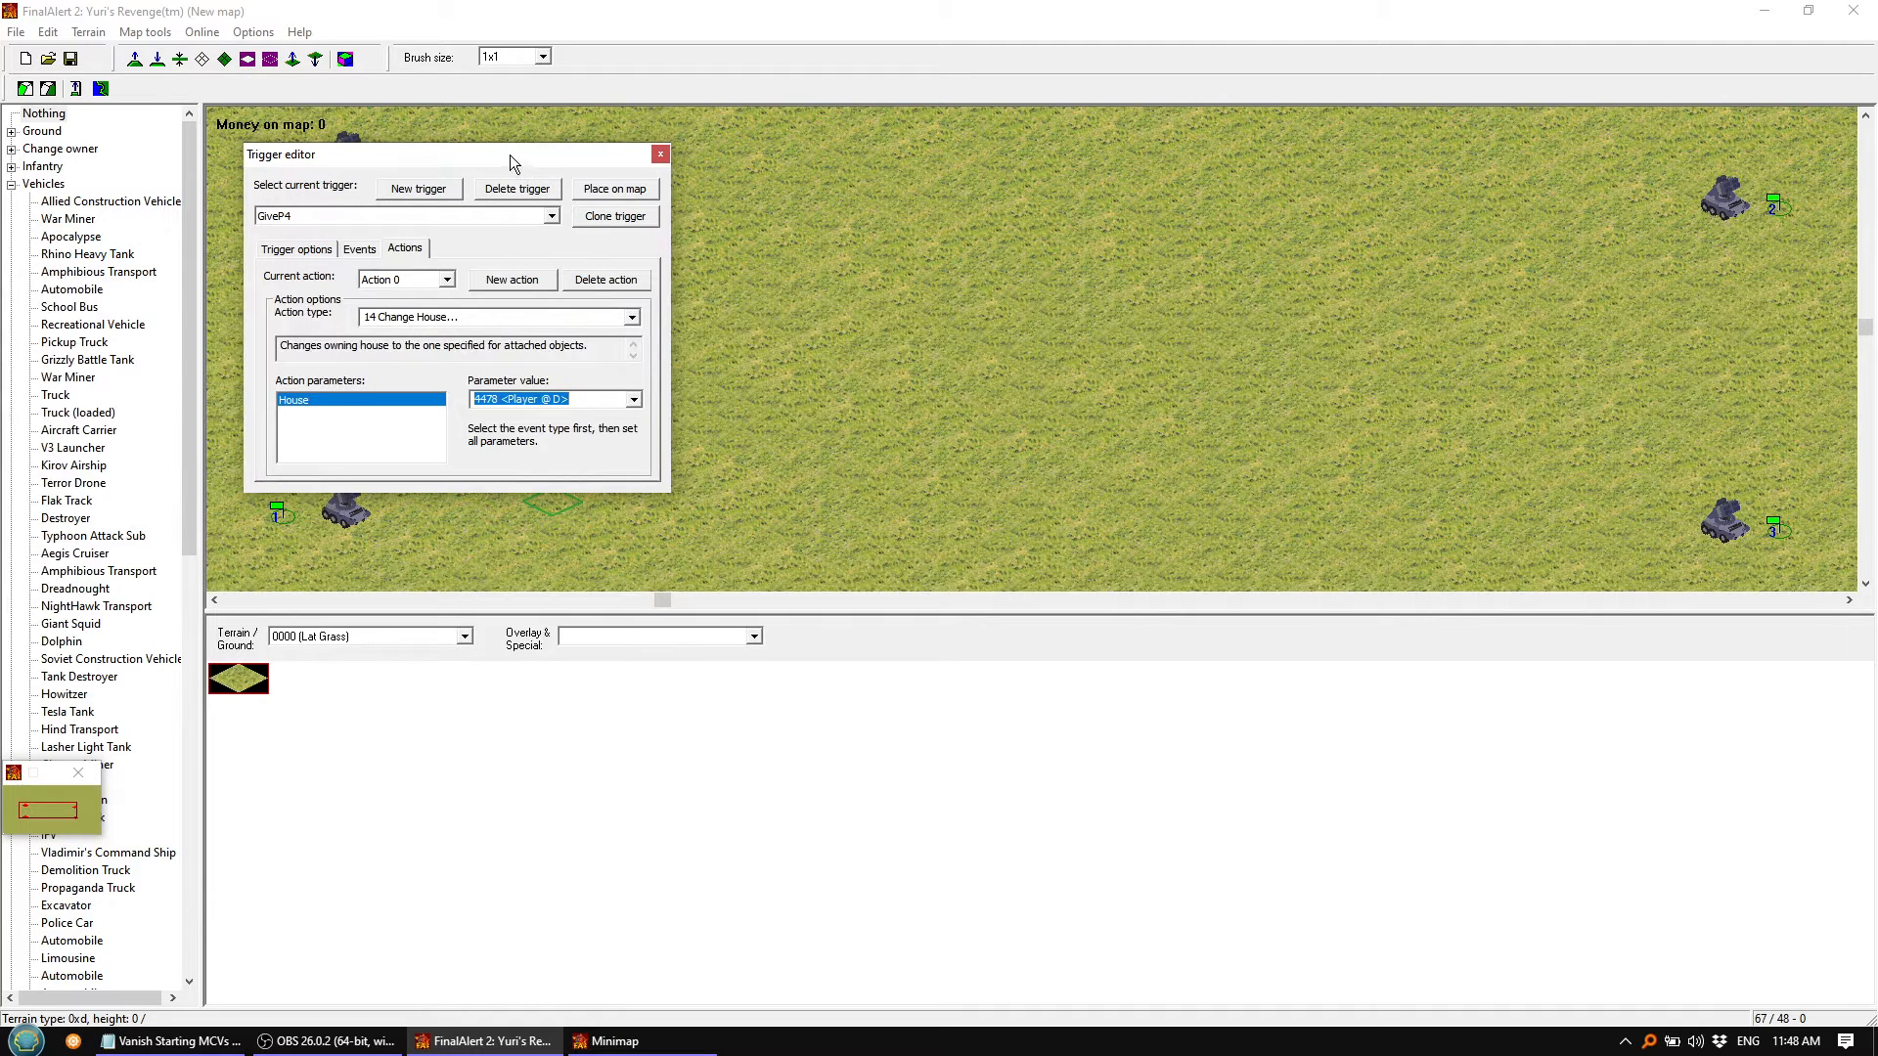
pyautogui.moveTo(509, 155); pyautogui.dragTo(485, 152)
pyautogui.click(637, 152)
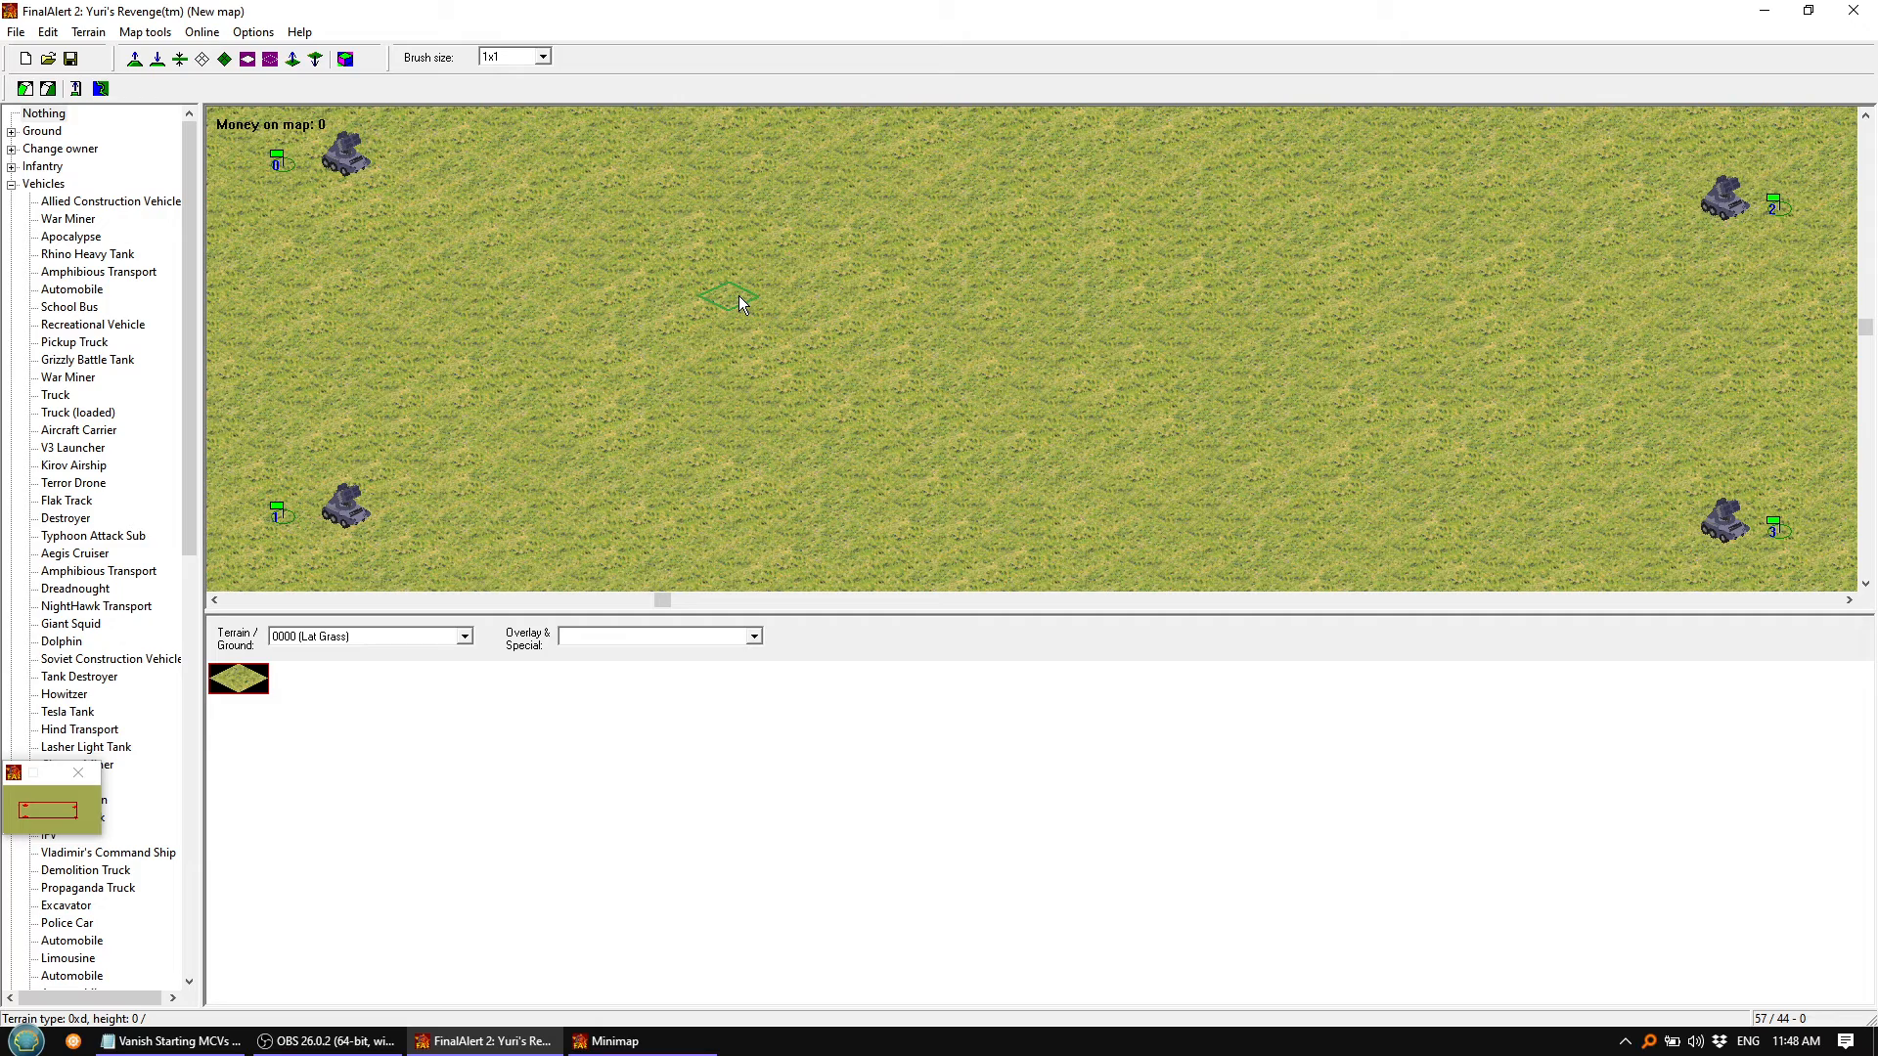
# Place a Soviet Barracks beside each of the player locations marked 0 and 1 on the map
pyautogui.middleClick(729, 340)
pyautogui.moveTo(714, 337); pyautogui.dragTo(714, 338, button='right')
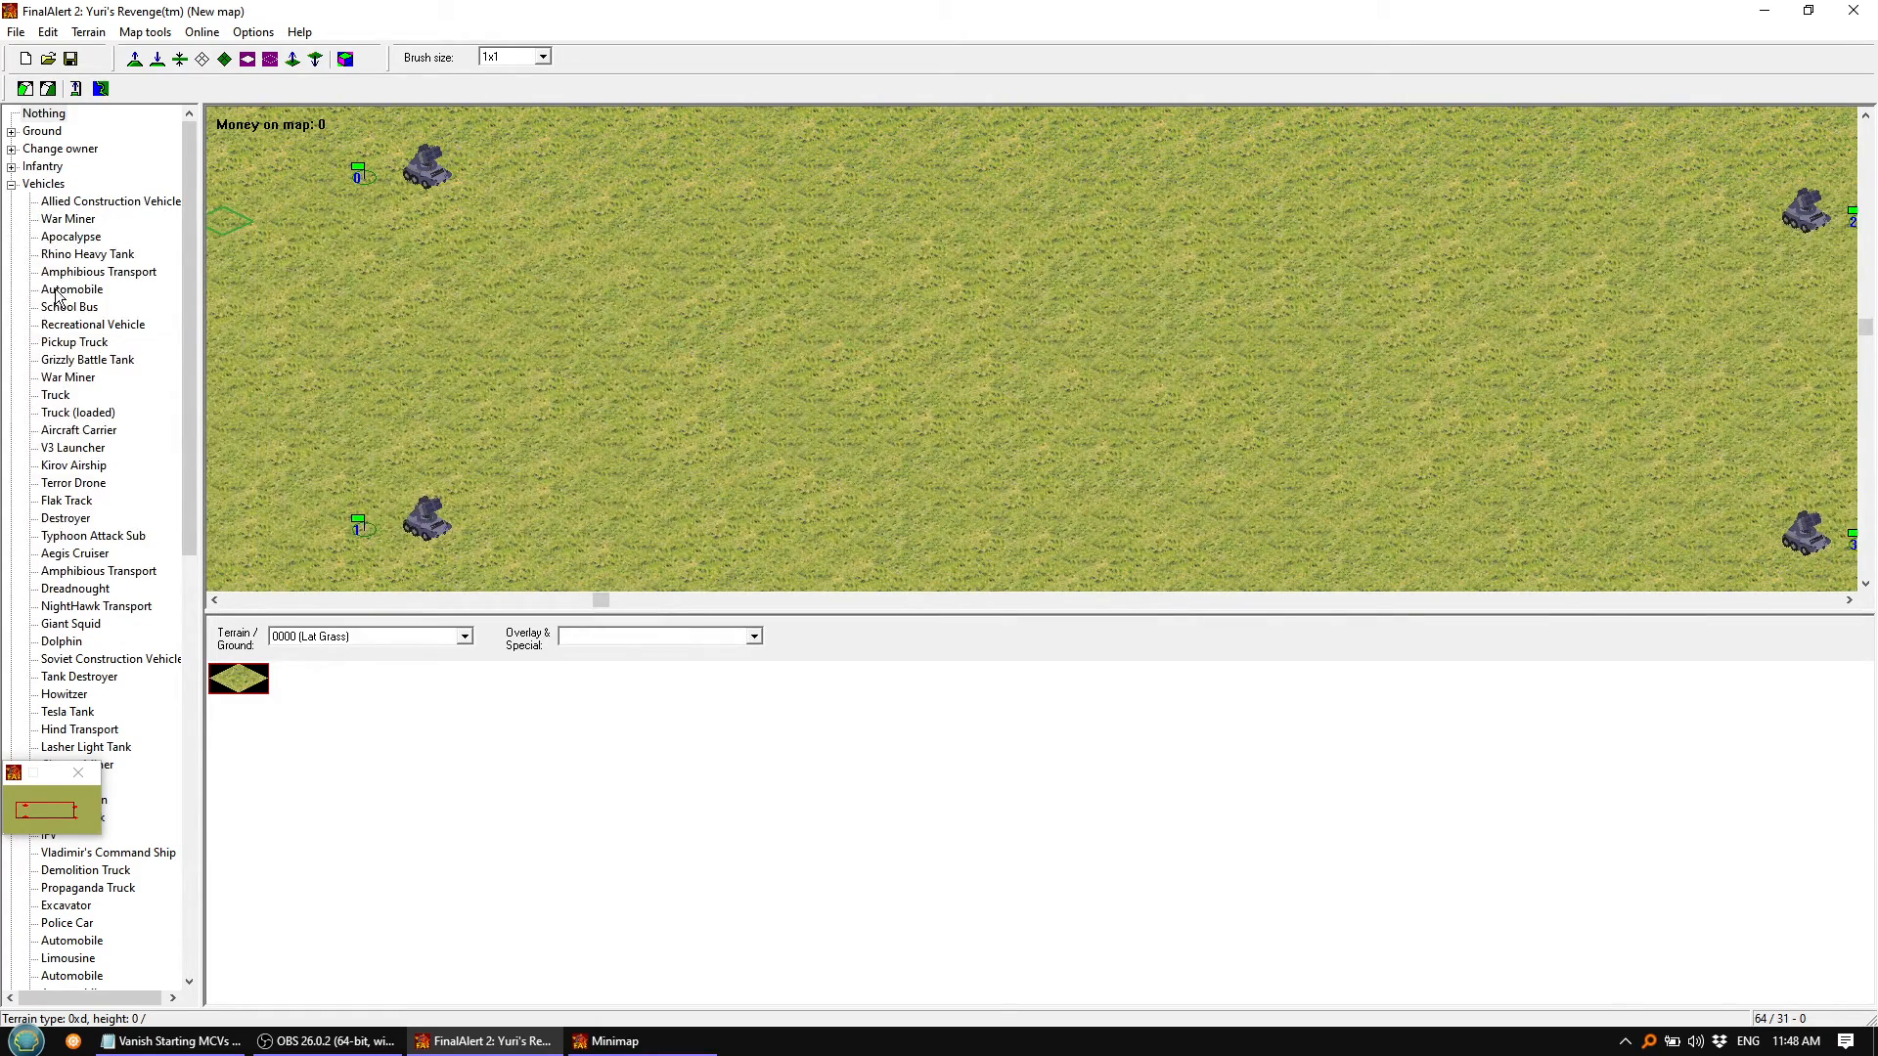
pyautogui.click(12, 184)
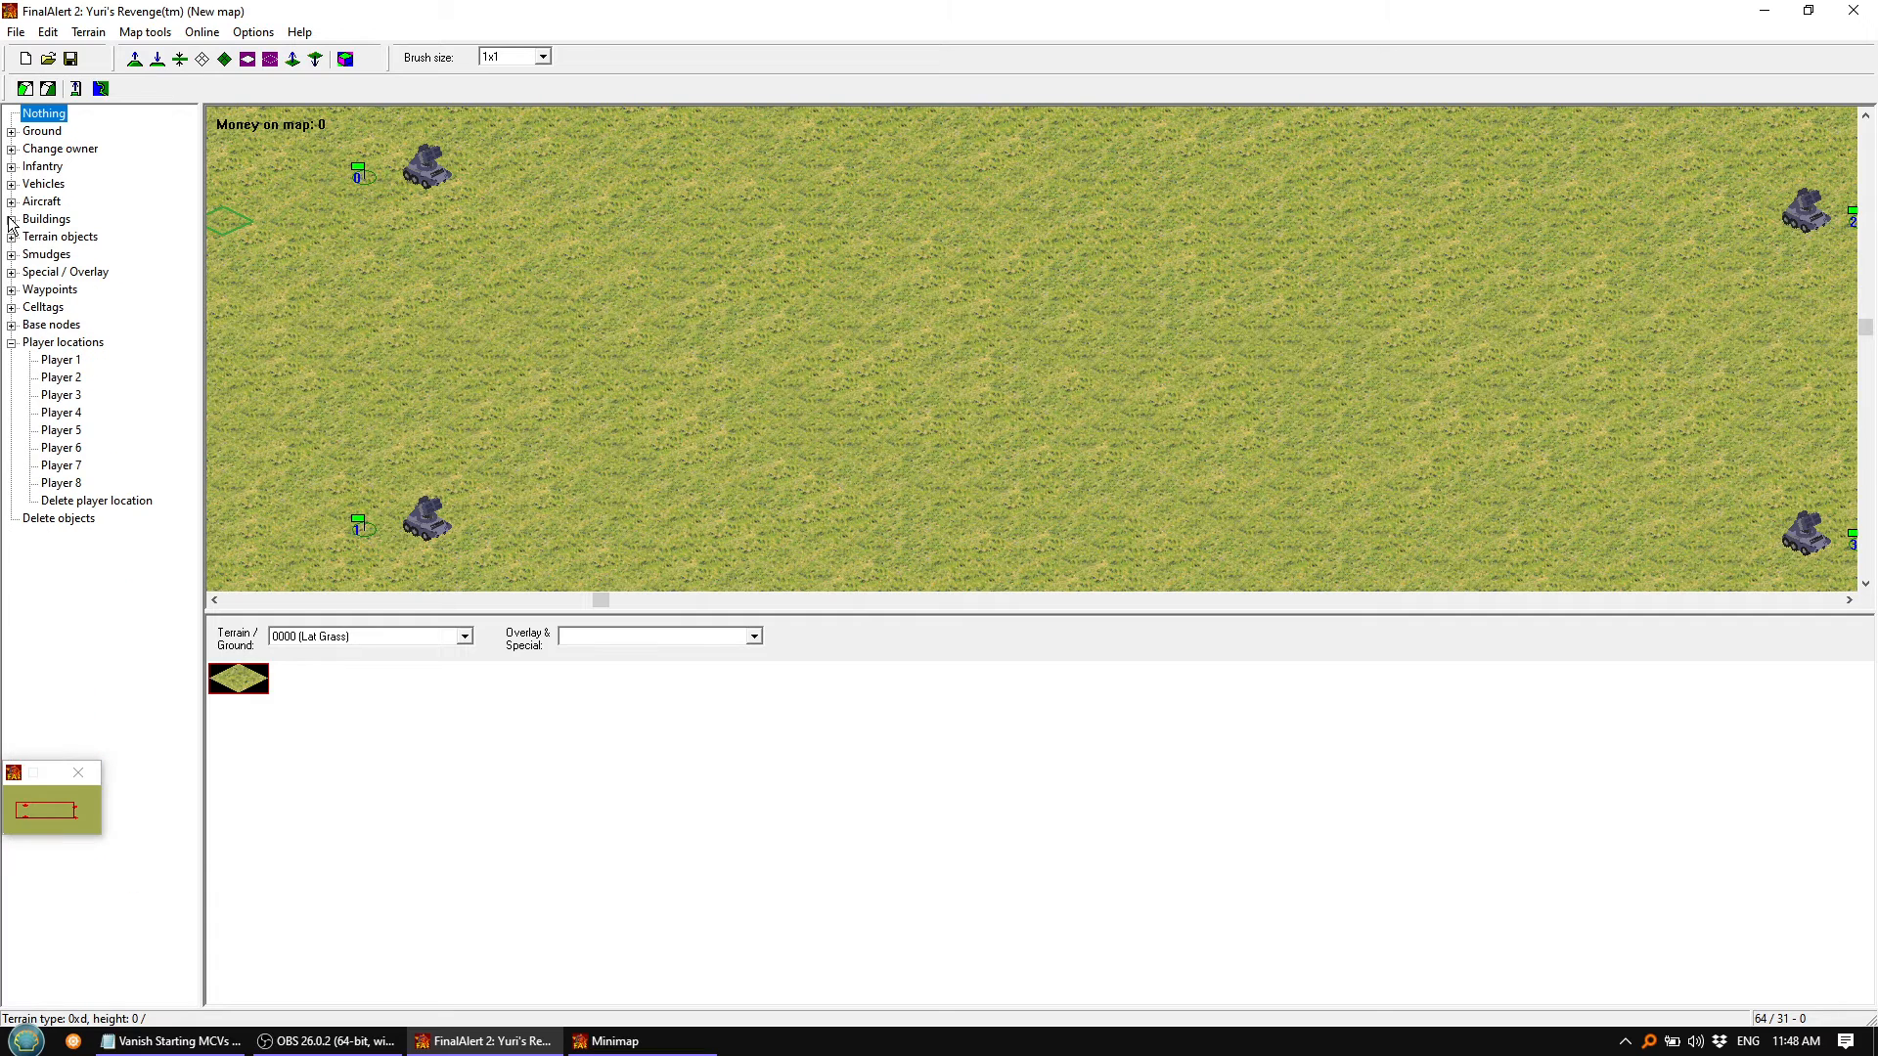
pyautogui.click(12, 219)
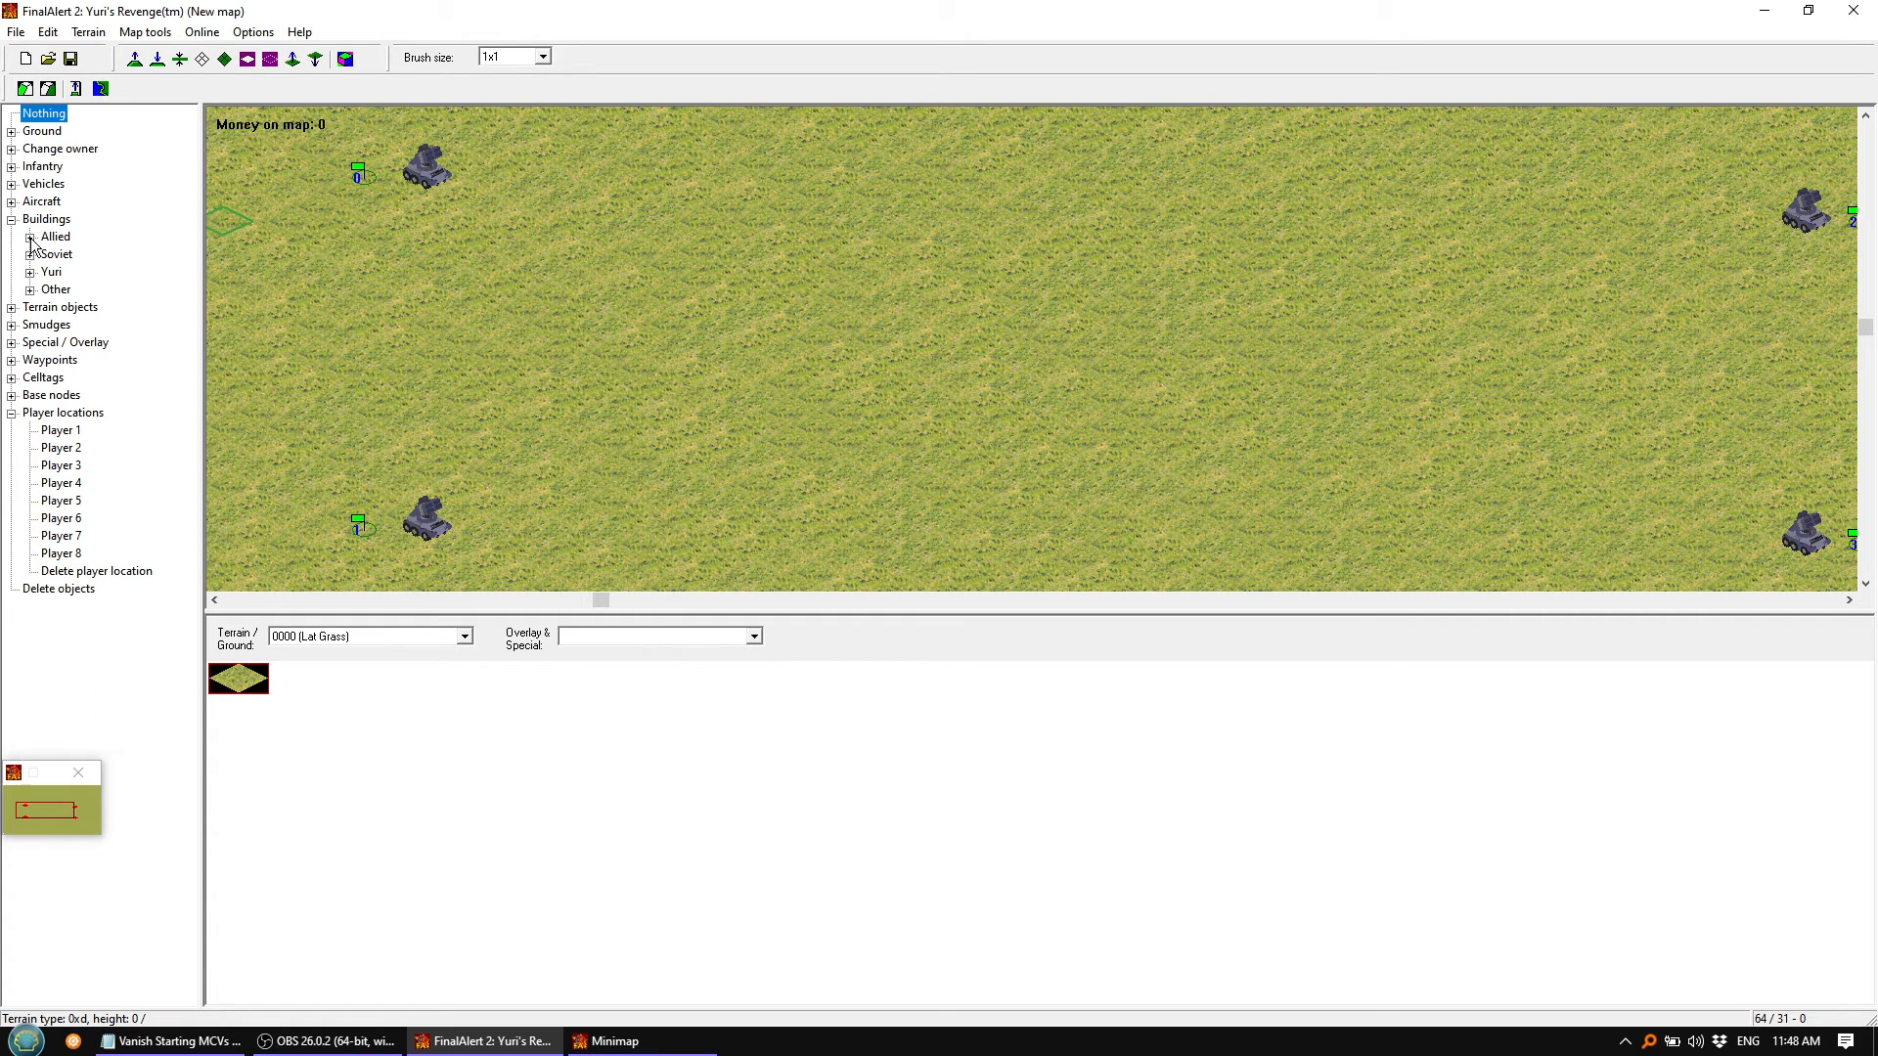
pyautogui.click(30, 254)
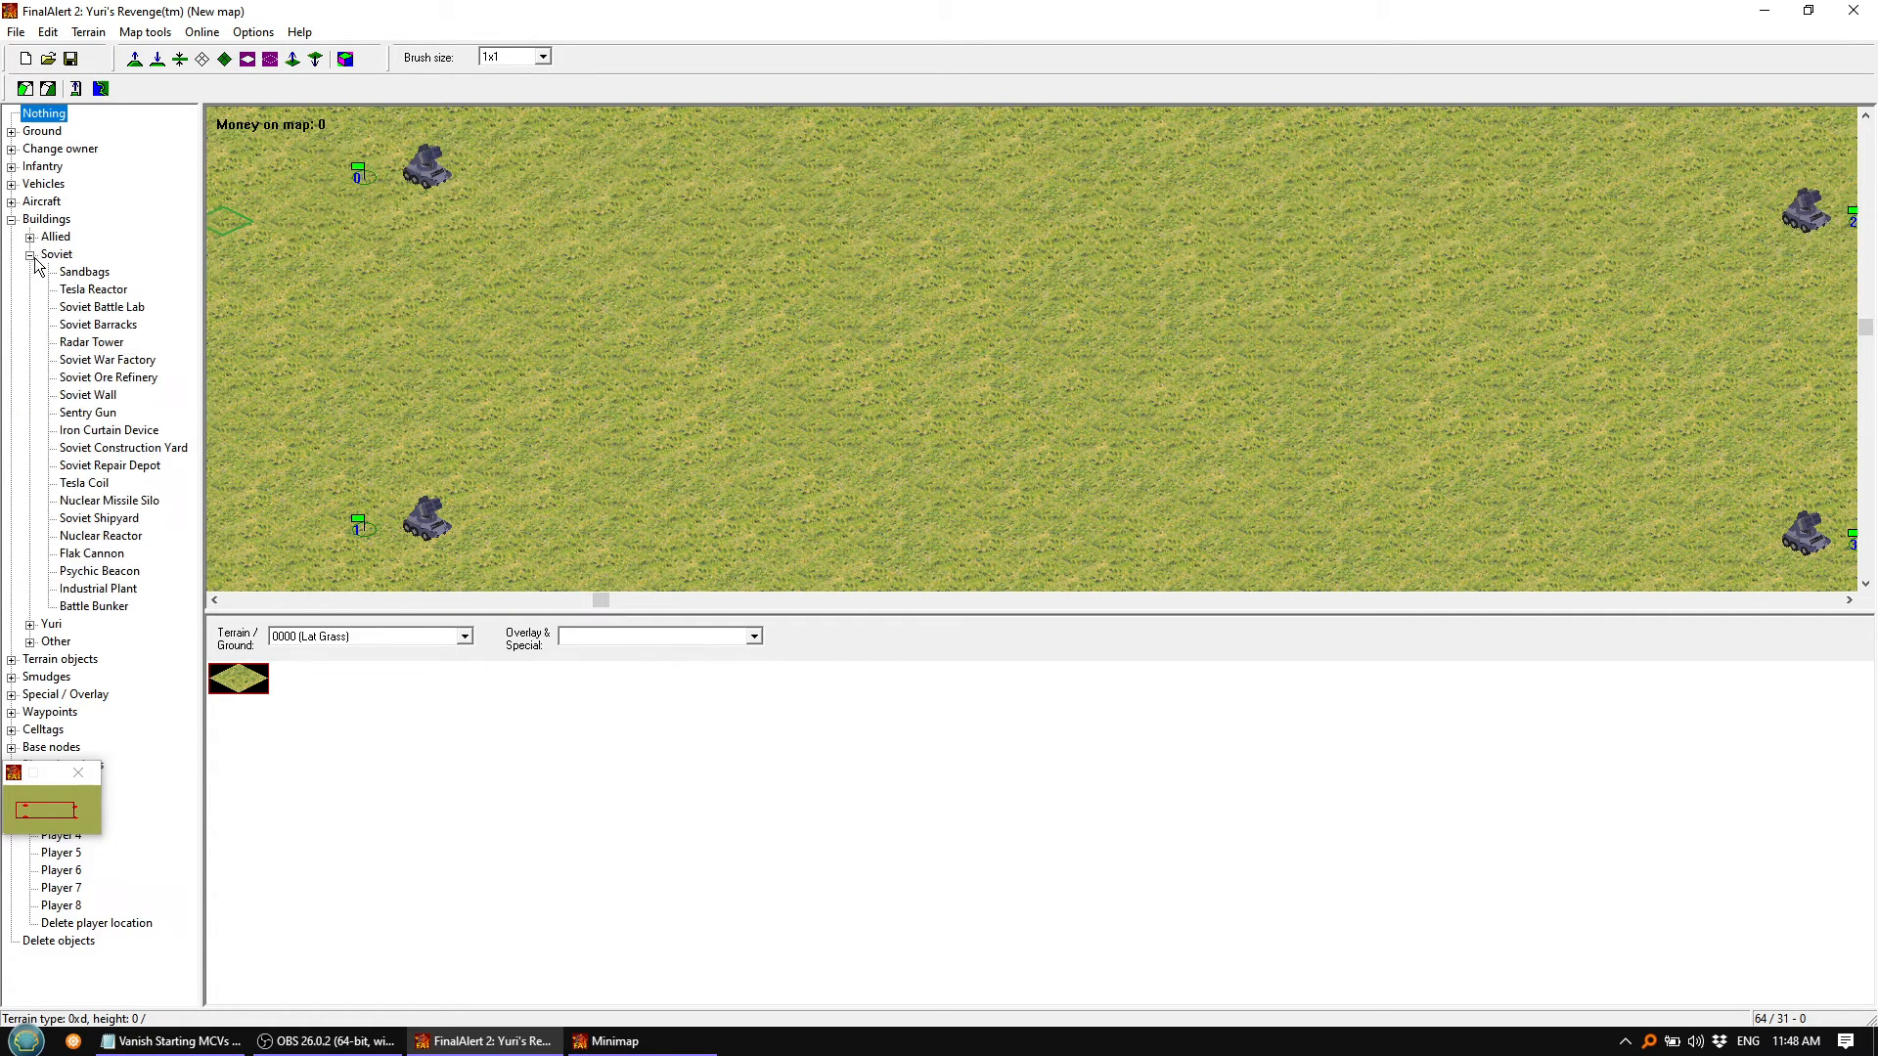
pyautogui.click(98, 324)
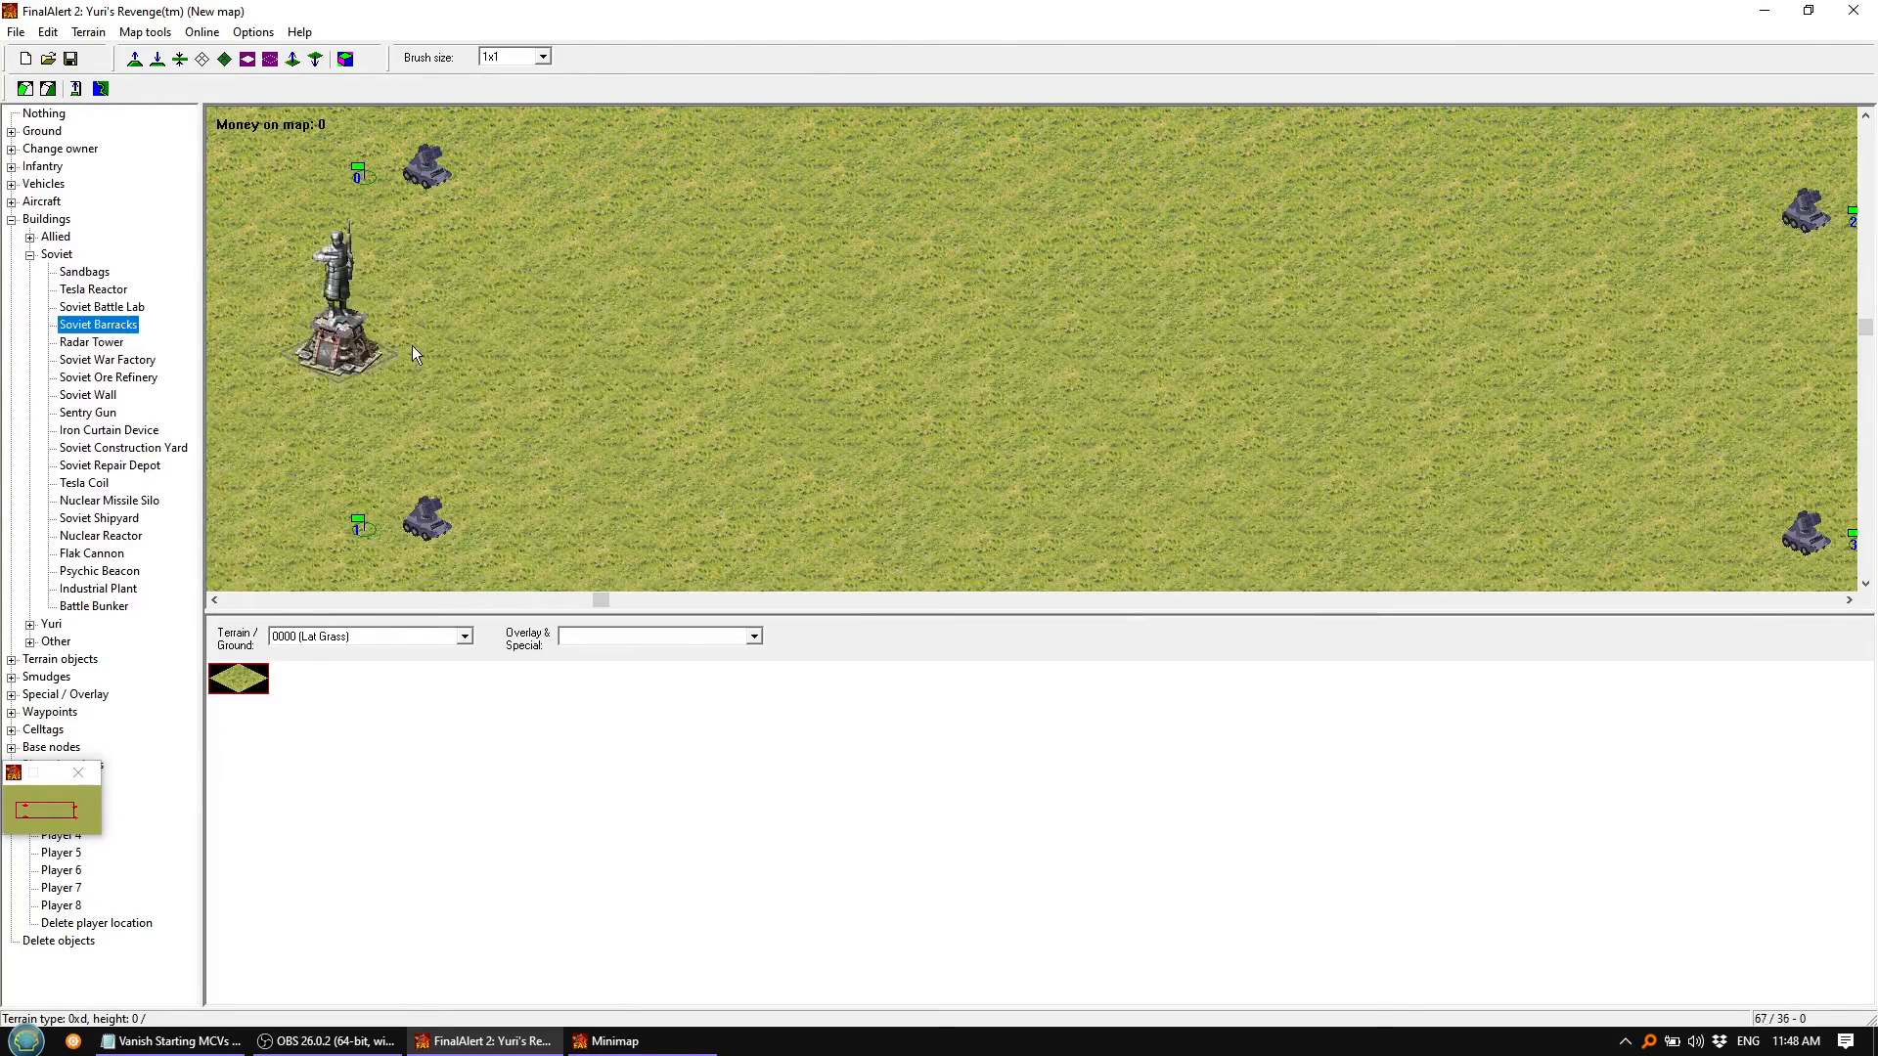
pyautogui.moveTo(572, 357); pyautogui.dragTo(565, 293, button='middle')
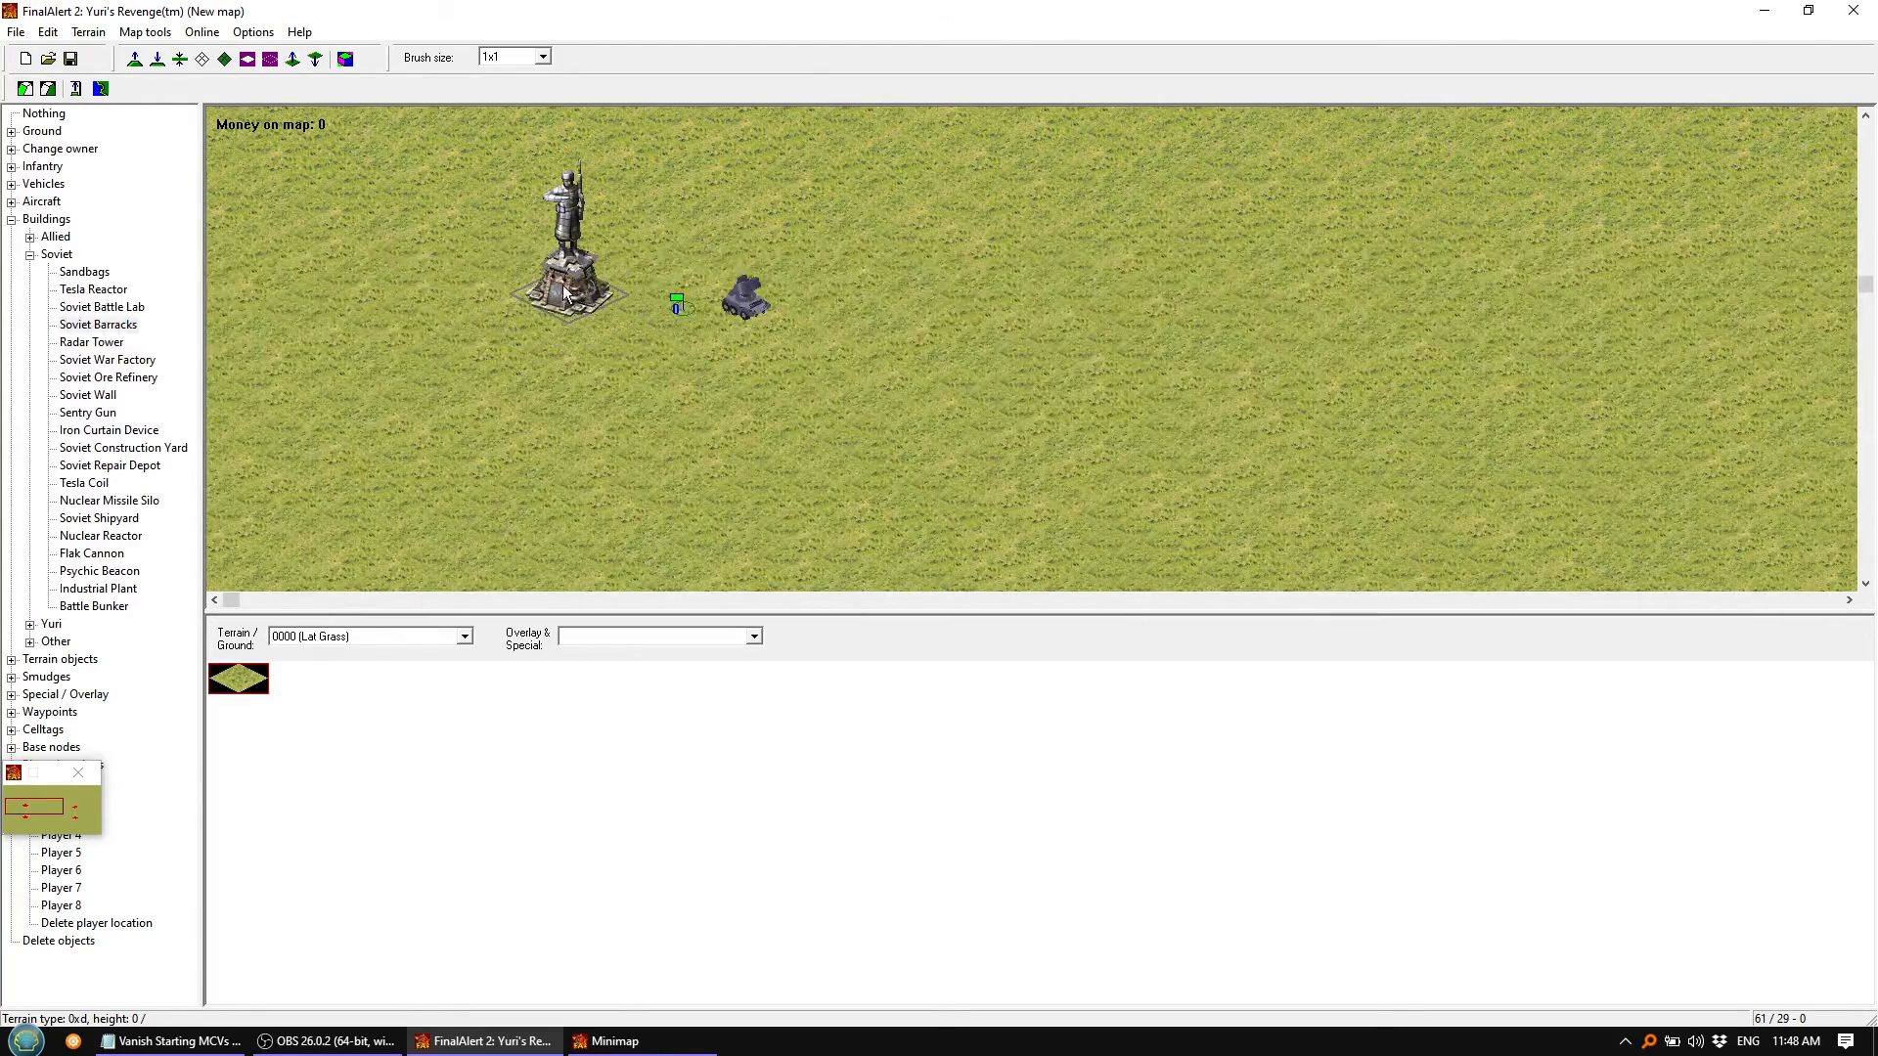
pyautogui.click(564, 291)
pyautogui.moveTo(826, 419); pyautogui.dragTo(731, 425, button='middle')
pyautogui.click(731, 426)
# Place a Soviet Barracks beside each of the player locations marked 2 and 3 on the map
pyautogui.moveTo(764, 343); pyautogui.dragTo(882, 311, button='middle')
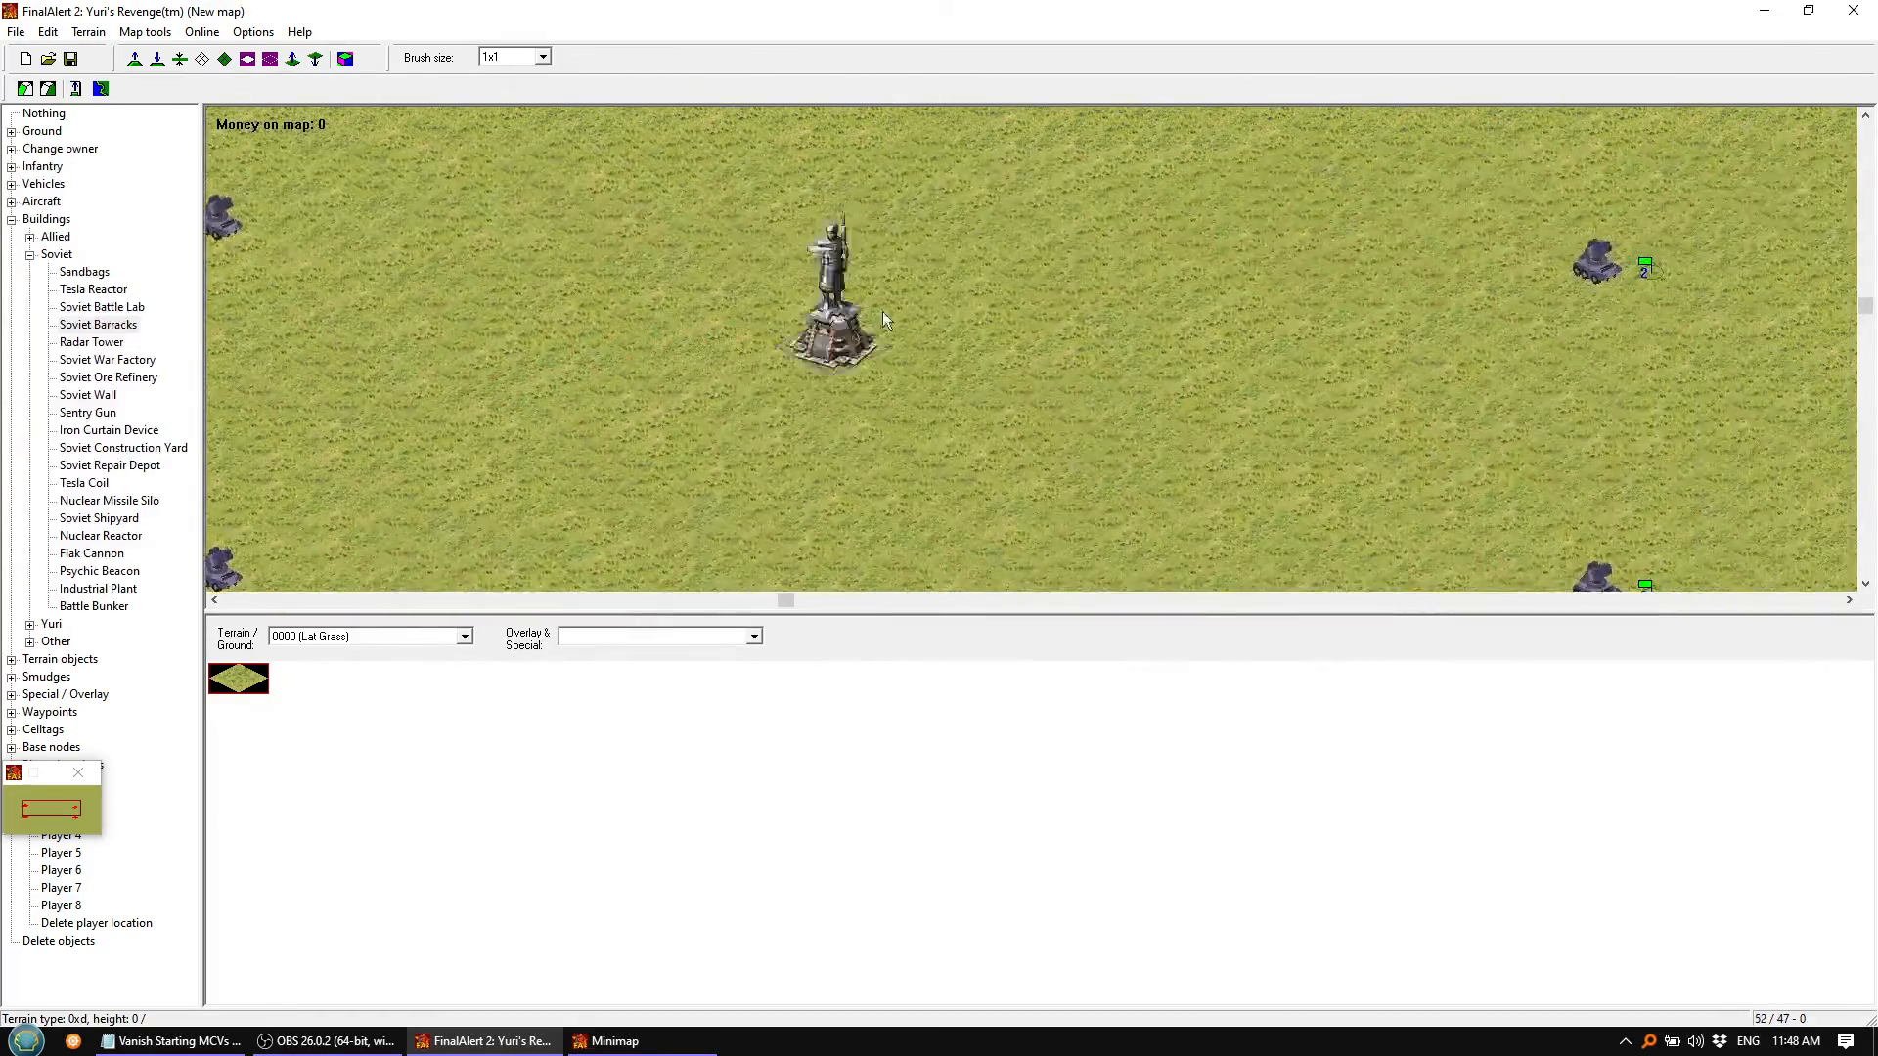
pyautogui.moveTo(1506, 258); pyautogui.dragTo(1618, 253, button='right')
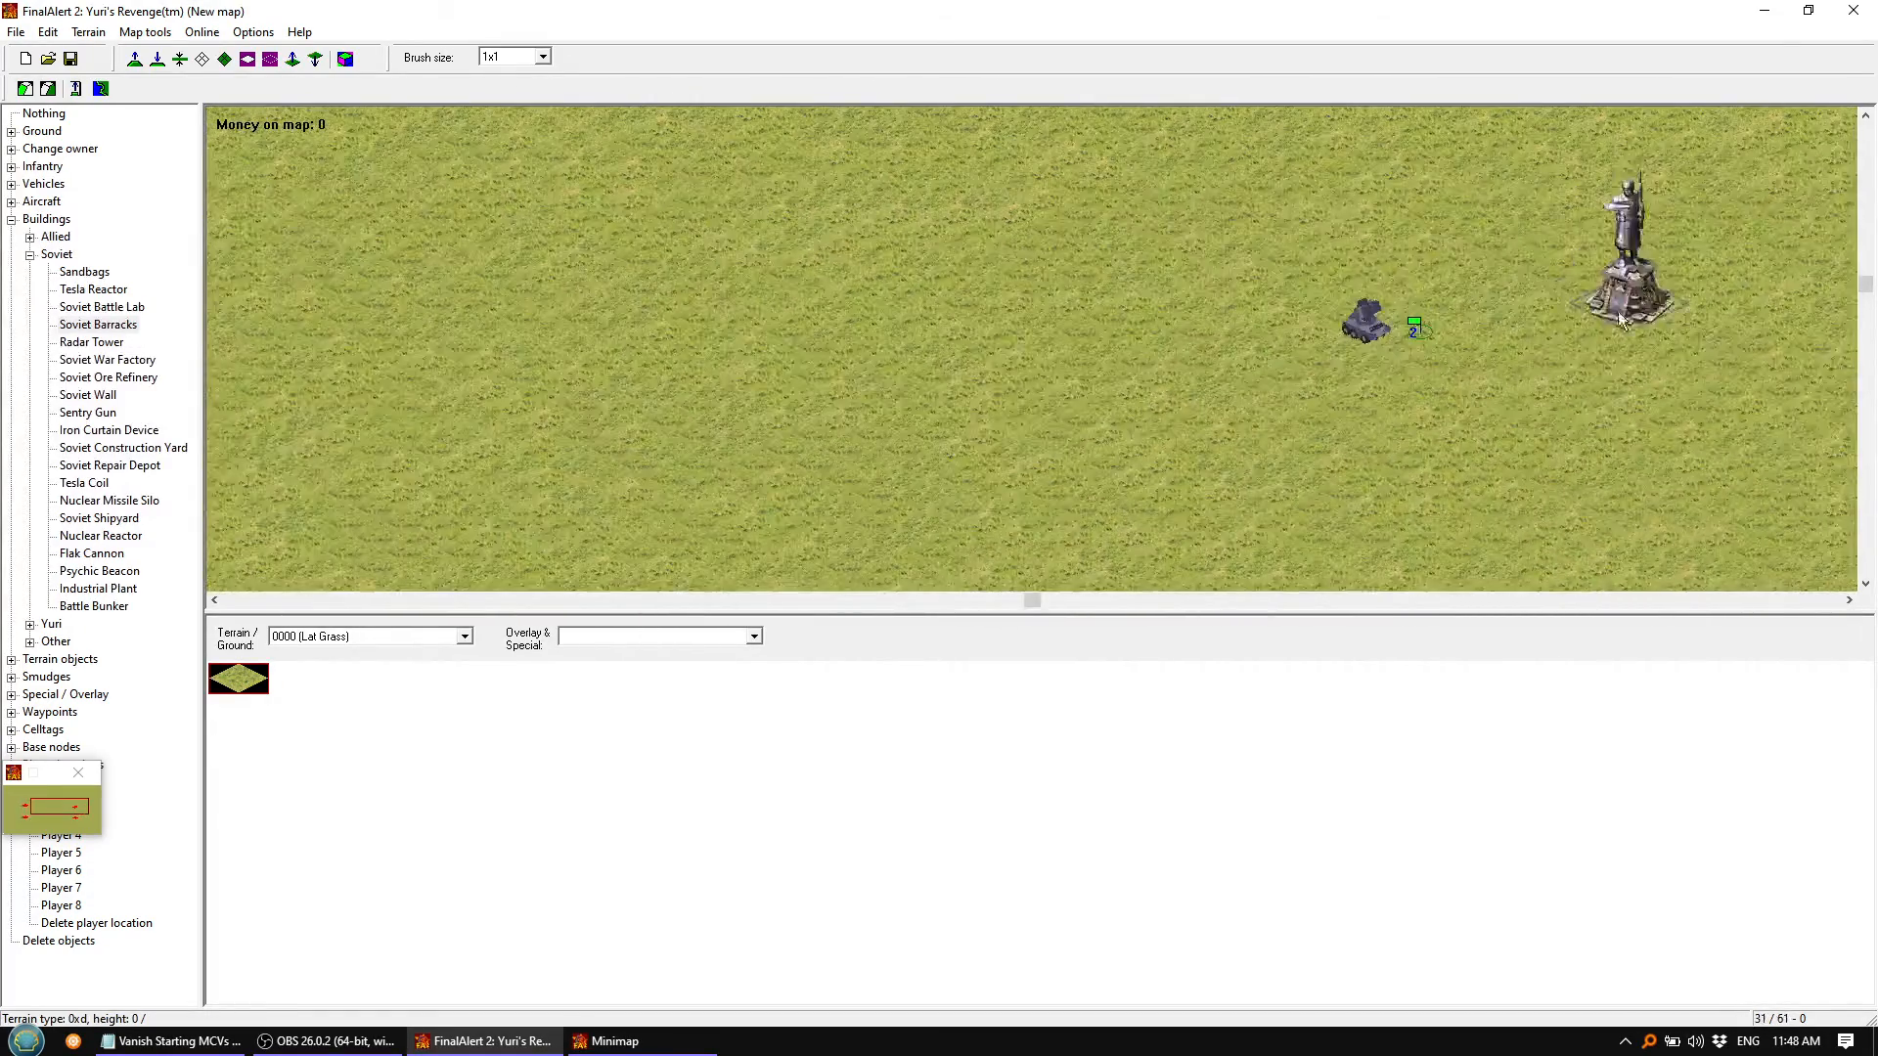
pyautogui.click(1503, 314)
pyautogui.moveTo(1503, 314); pyautogui.dragTo(672, 243, button='right')
pyautogui.click(1475, 395)
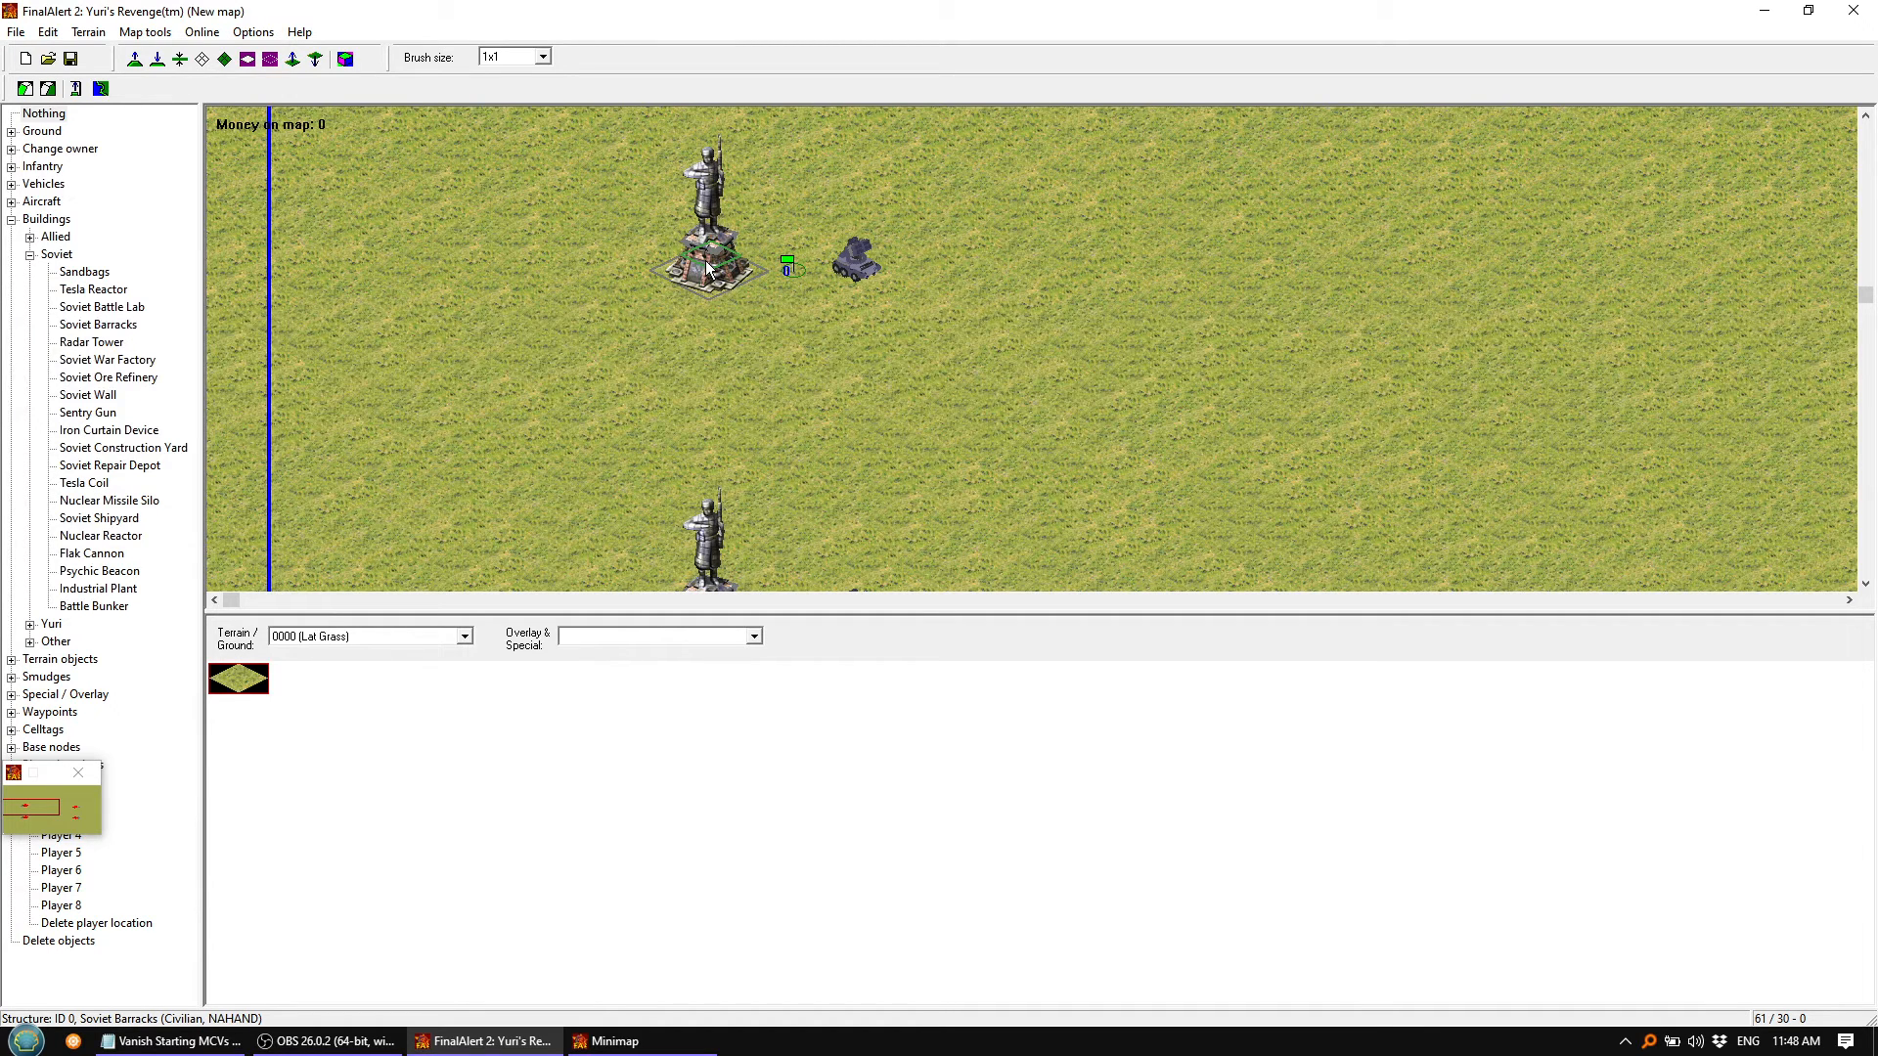
# Attach the tag 01000025 GiveP1 1 to the Soviet Barracks beside player location 0
pyautogui.doubleClick(708, 269)
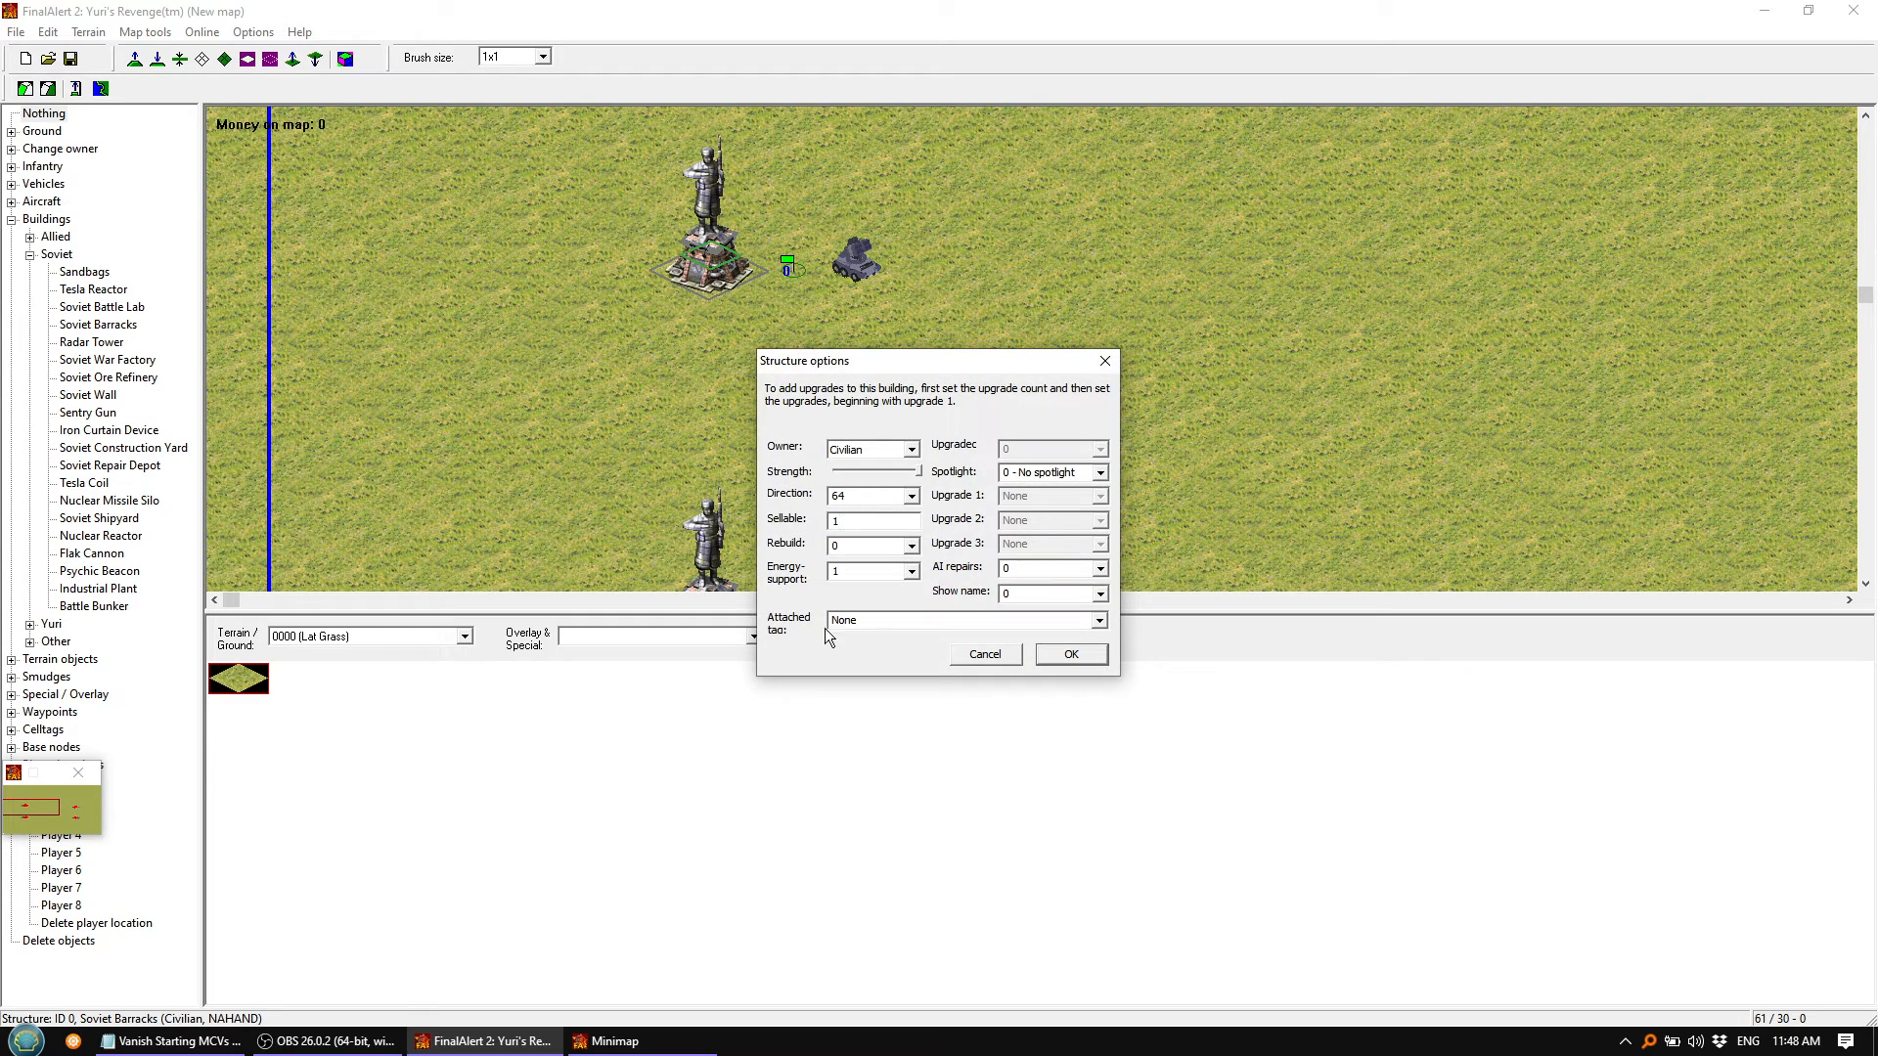
pyautogui.click(1099, 624)
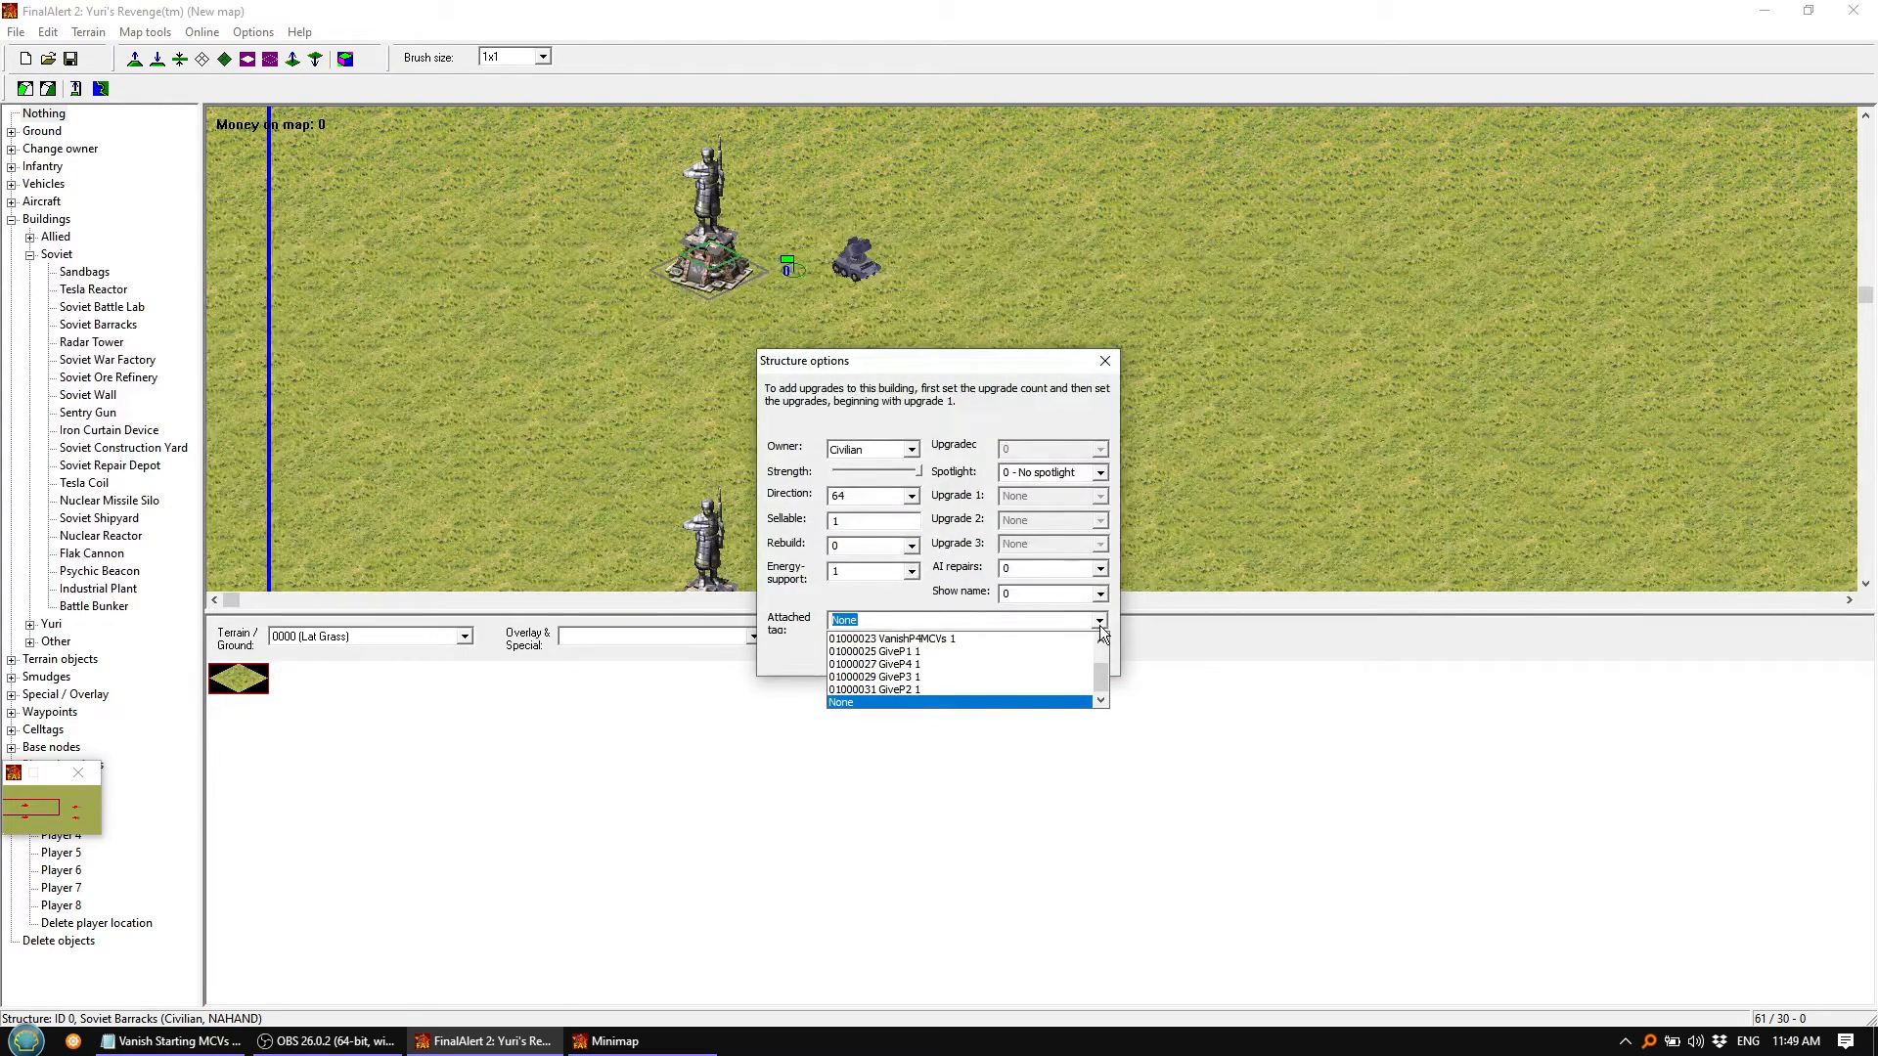
pyautogui.click(944, 651)
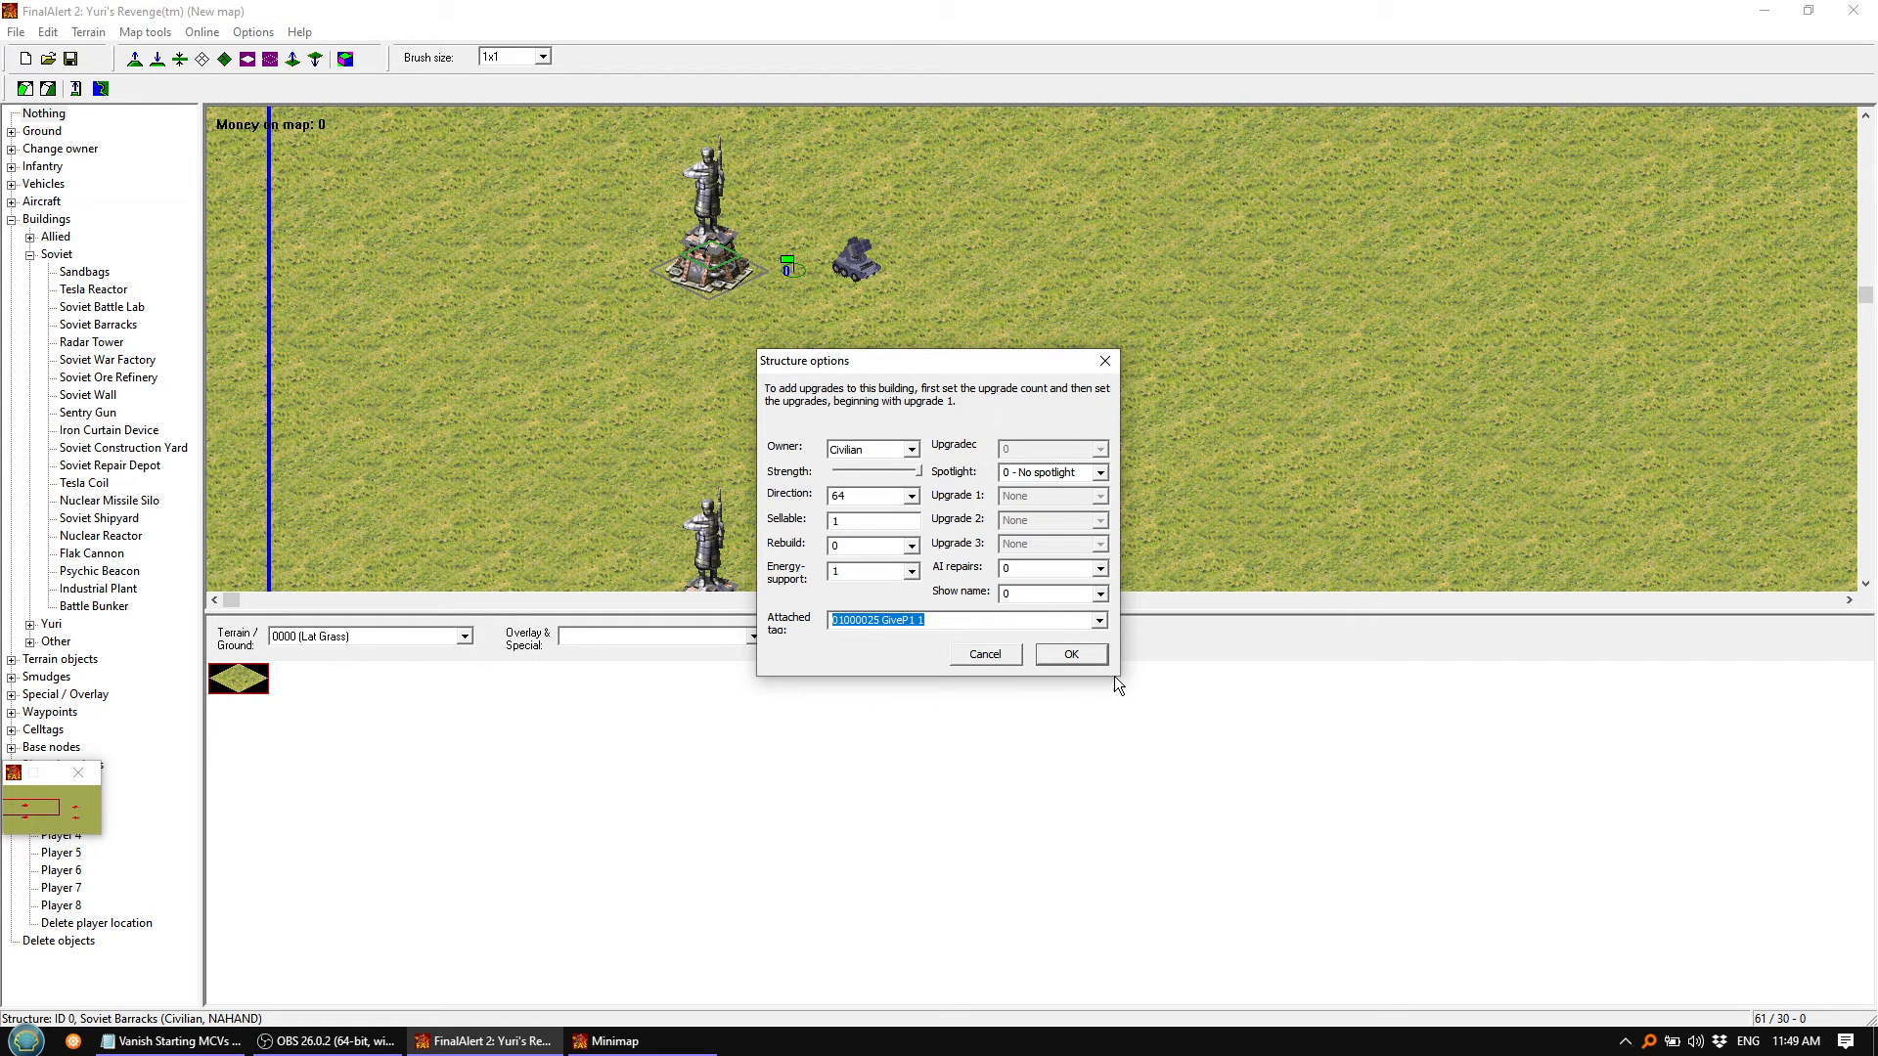
pyautogui.click(1087, 654)
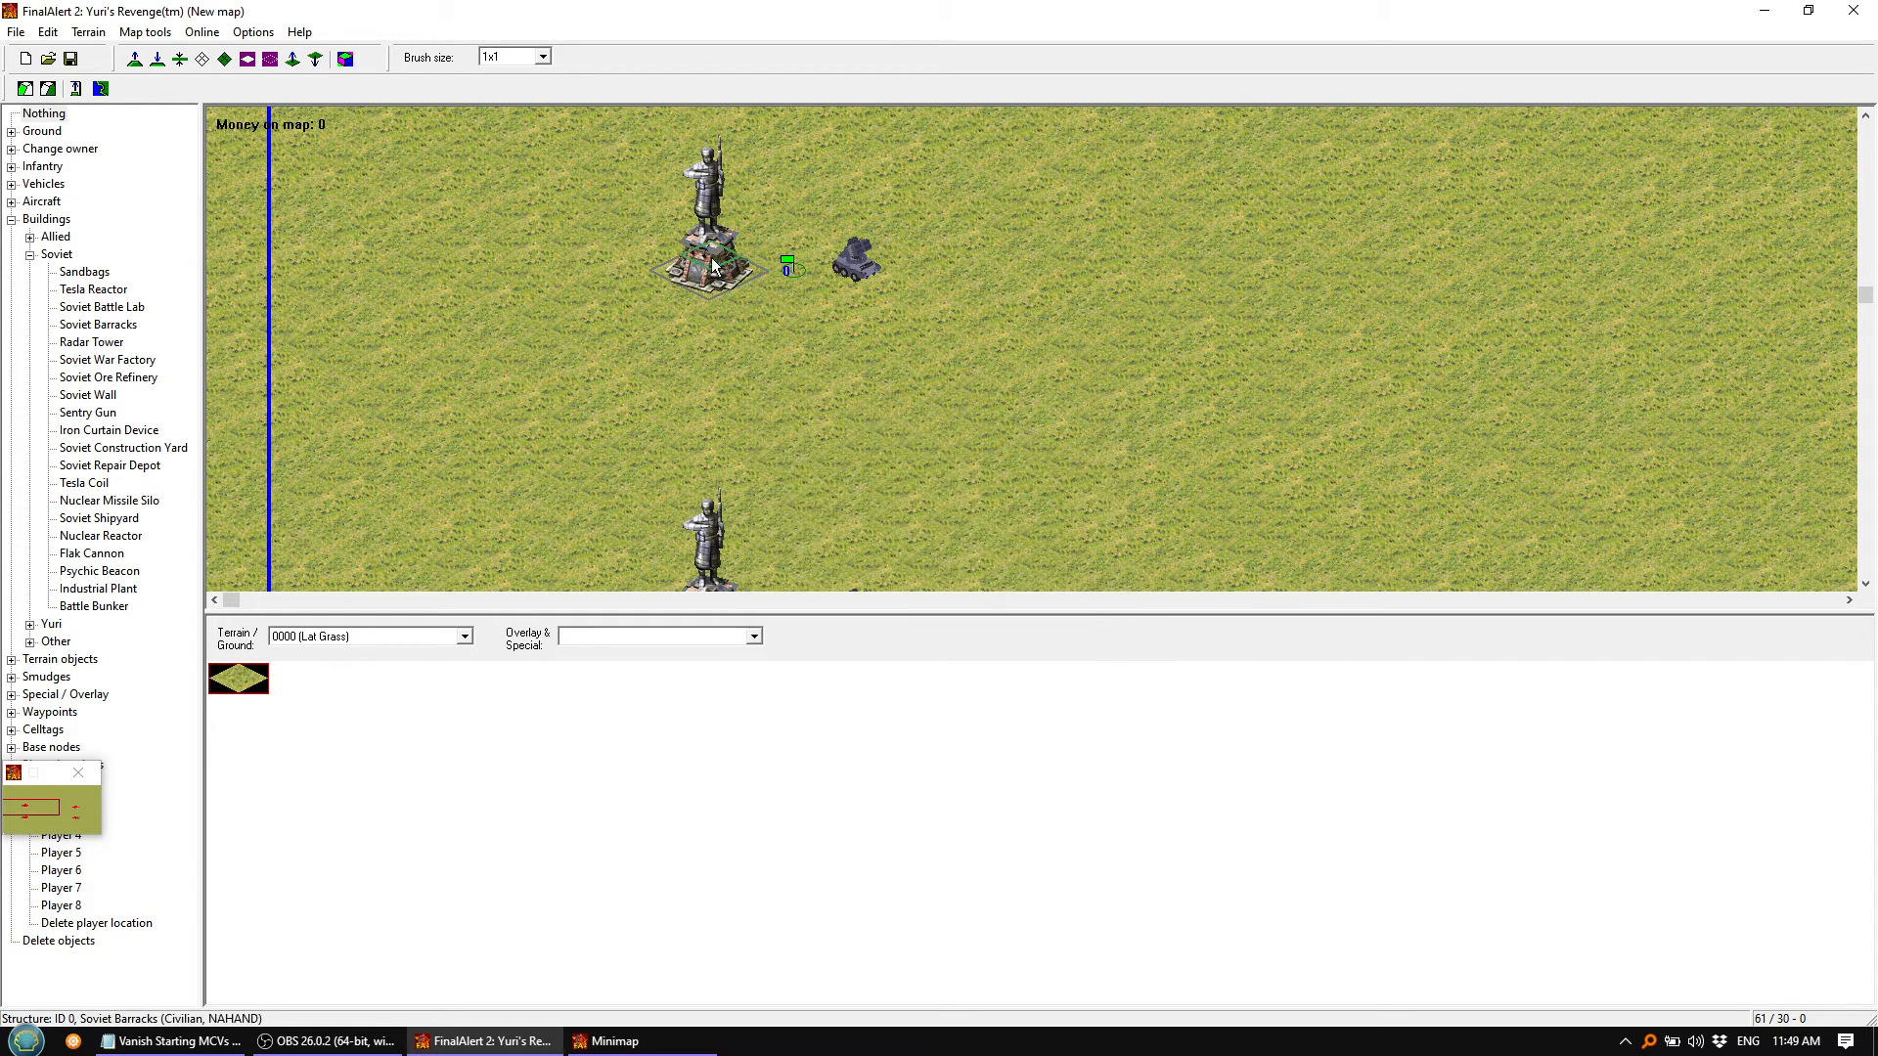
# Attach the tag 01000031 GiveP2 1 to the barracks beside player location 1, and recheck the options of the barracks at location 0
pyautogui.moveTo(718, 259); pyautogui.dragTo(718, 293, button='right')
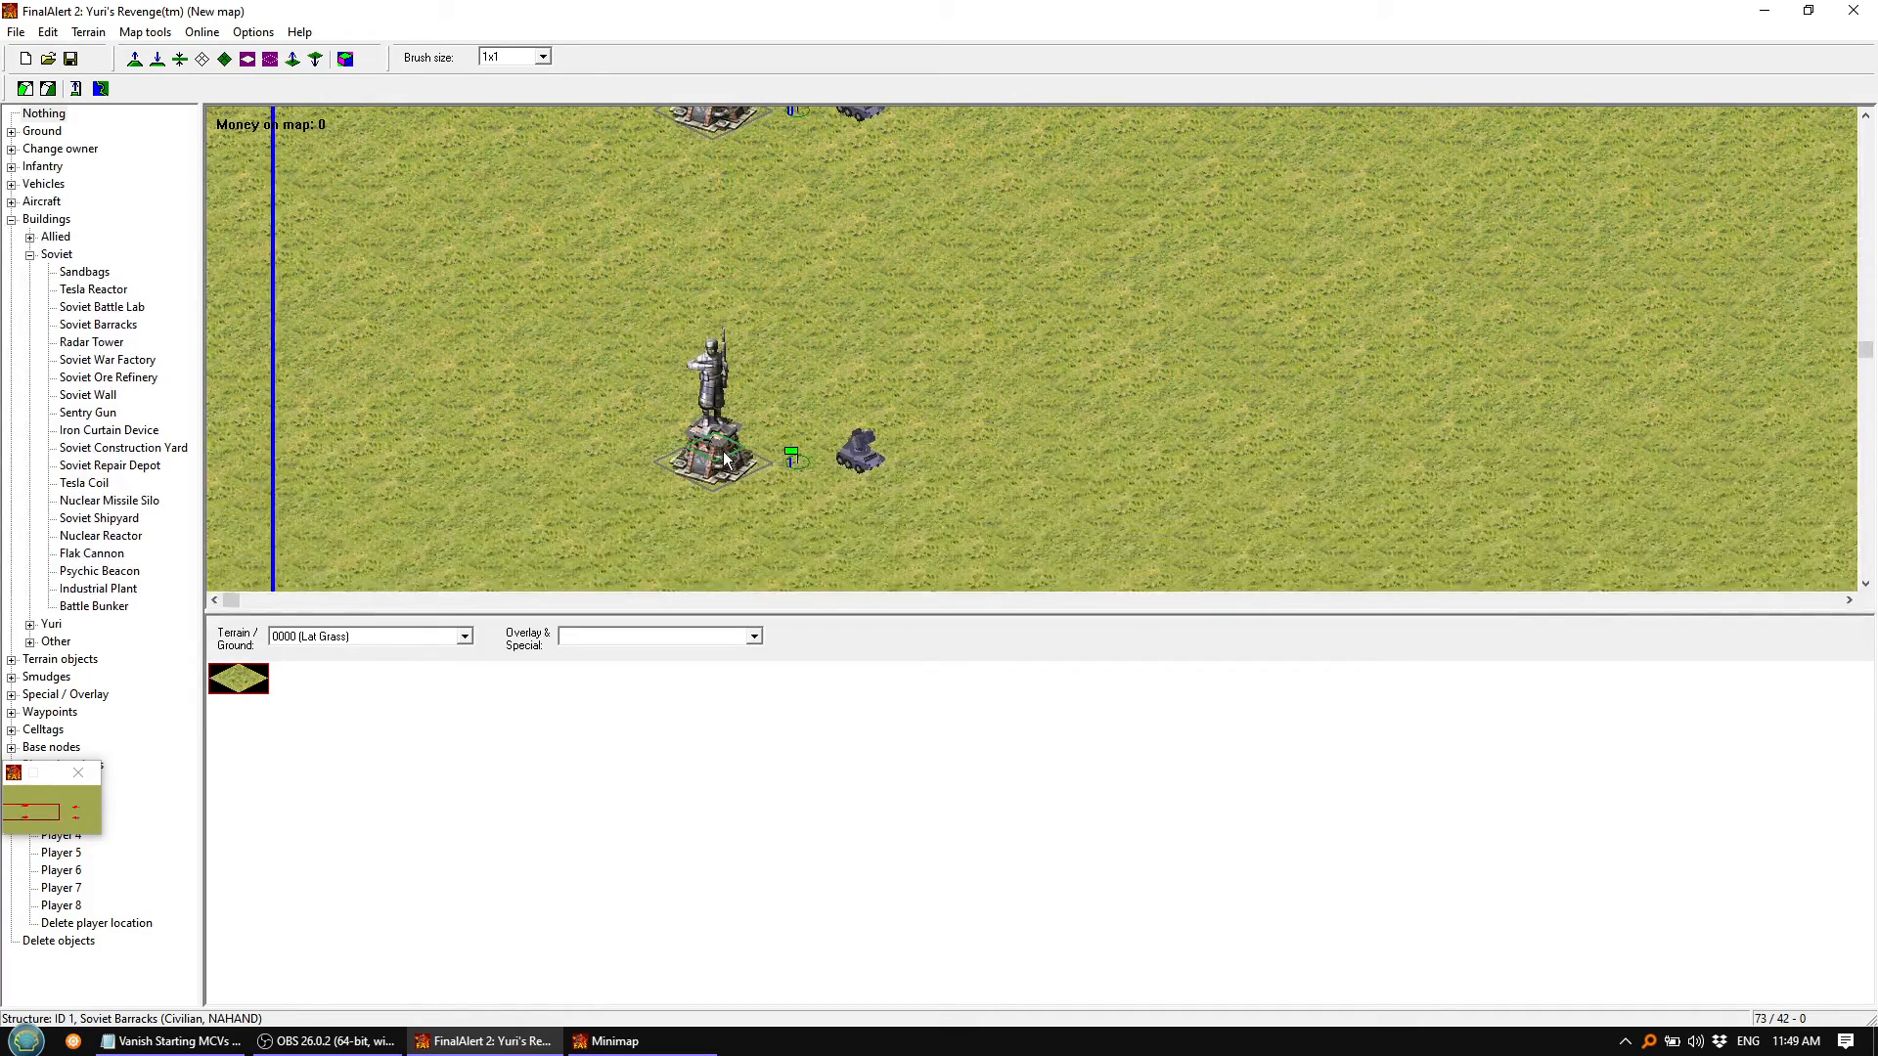
pyautogui.doubleClick(721, 456)
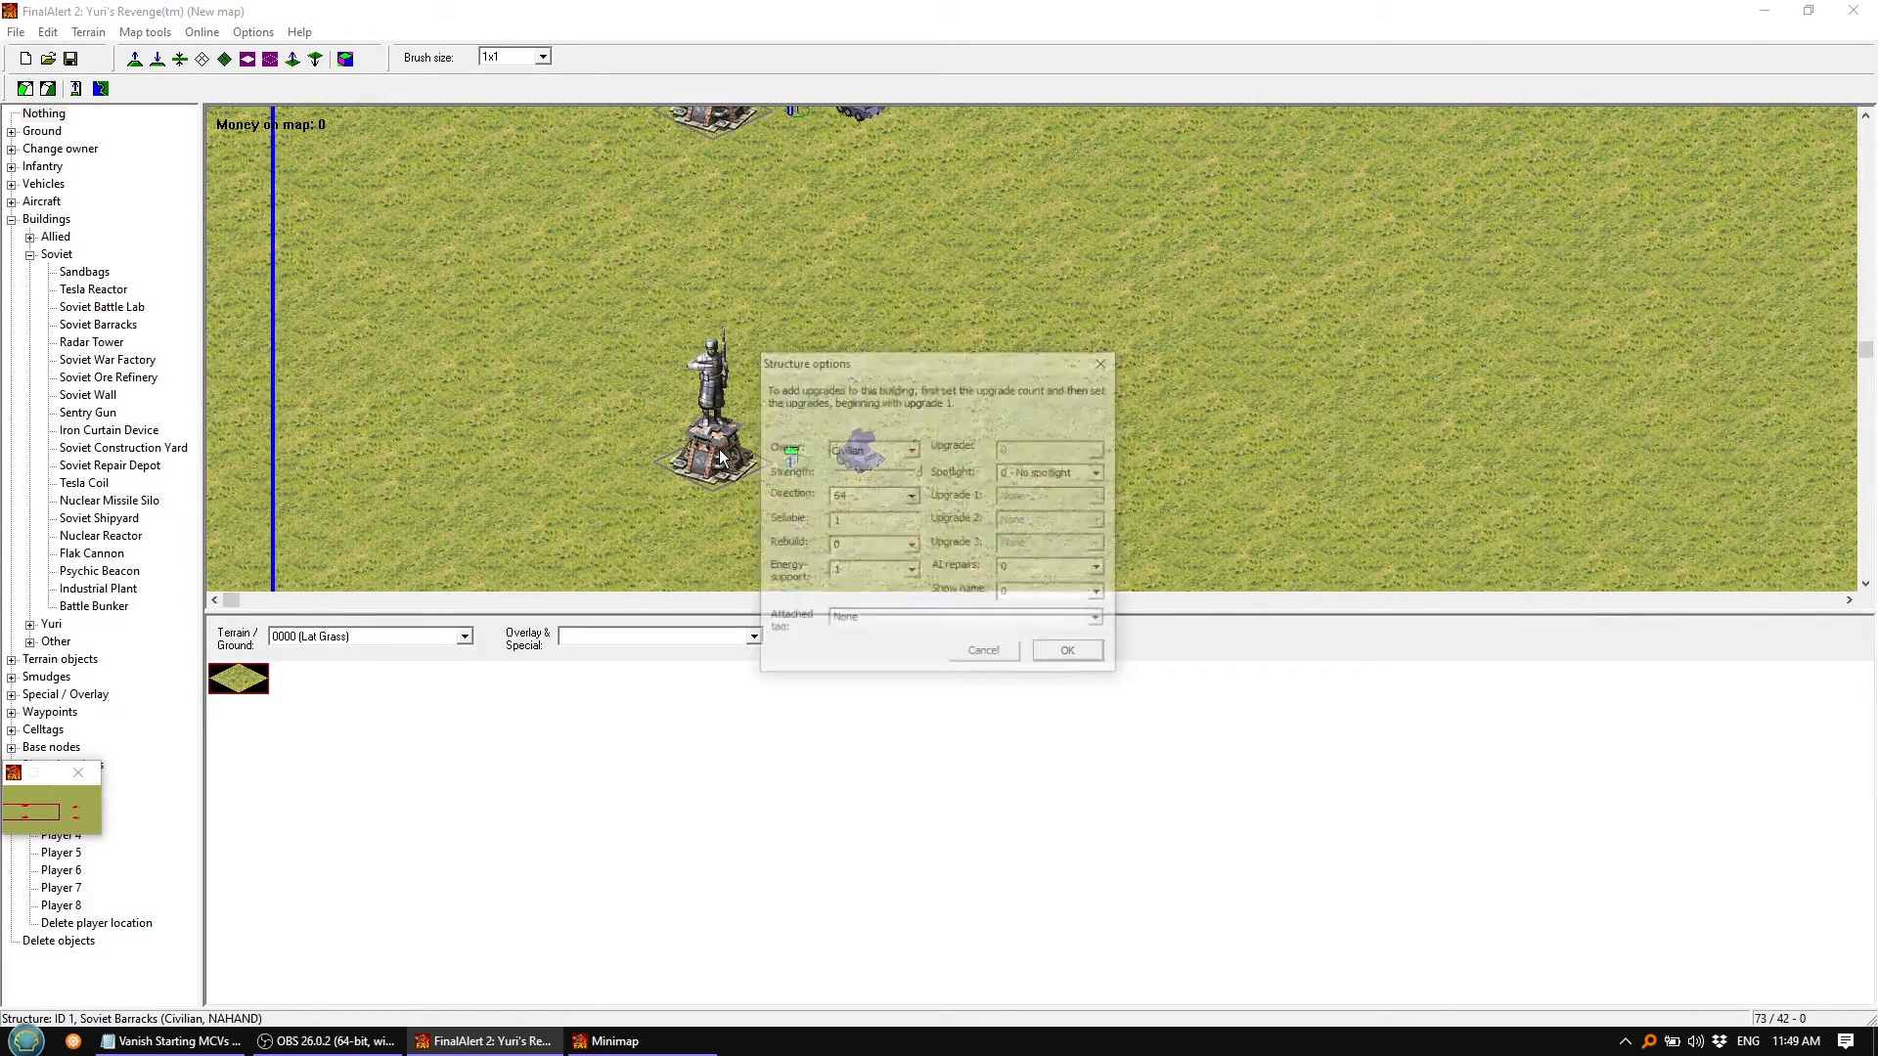
pyautogui.click(1100, 621)
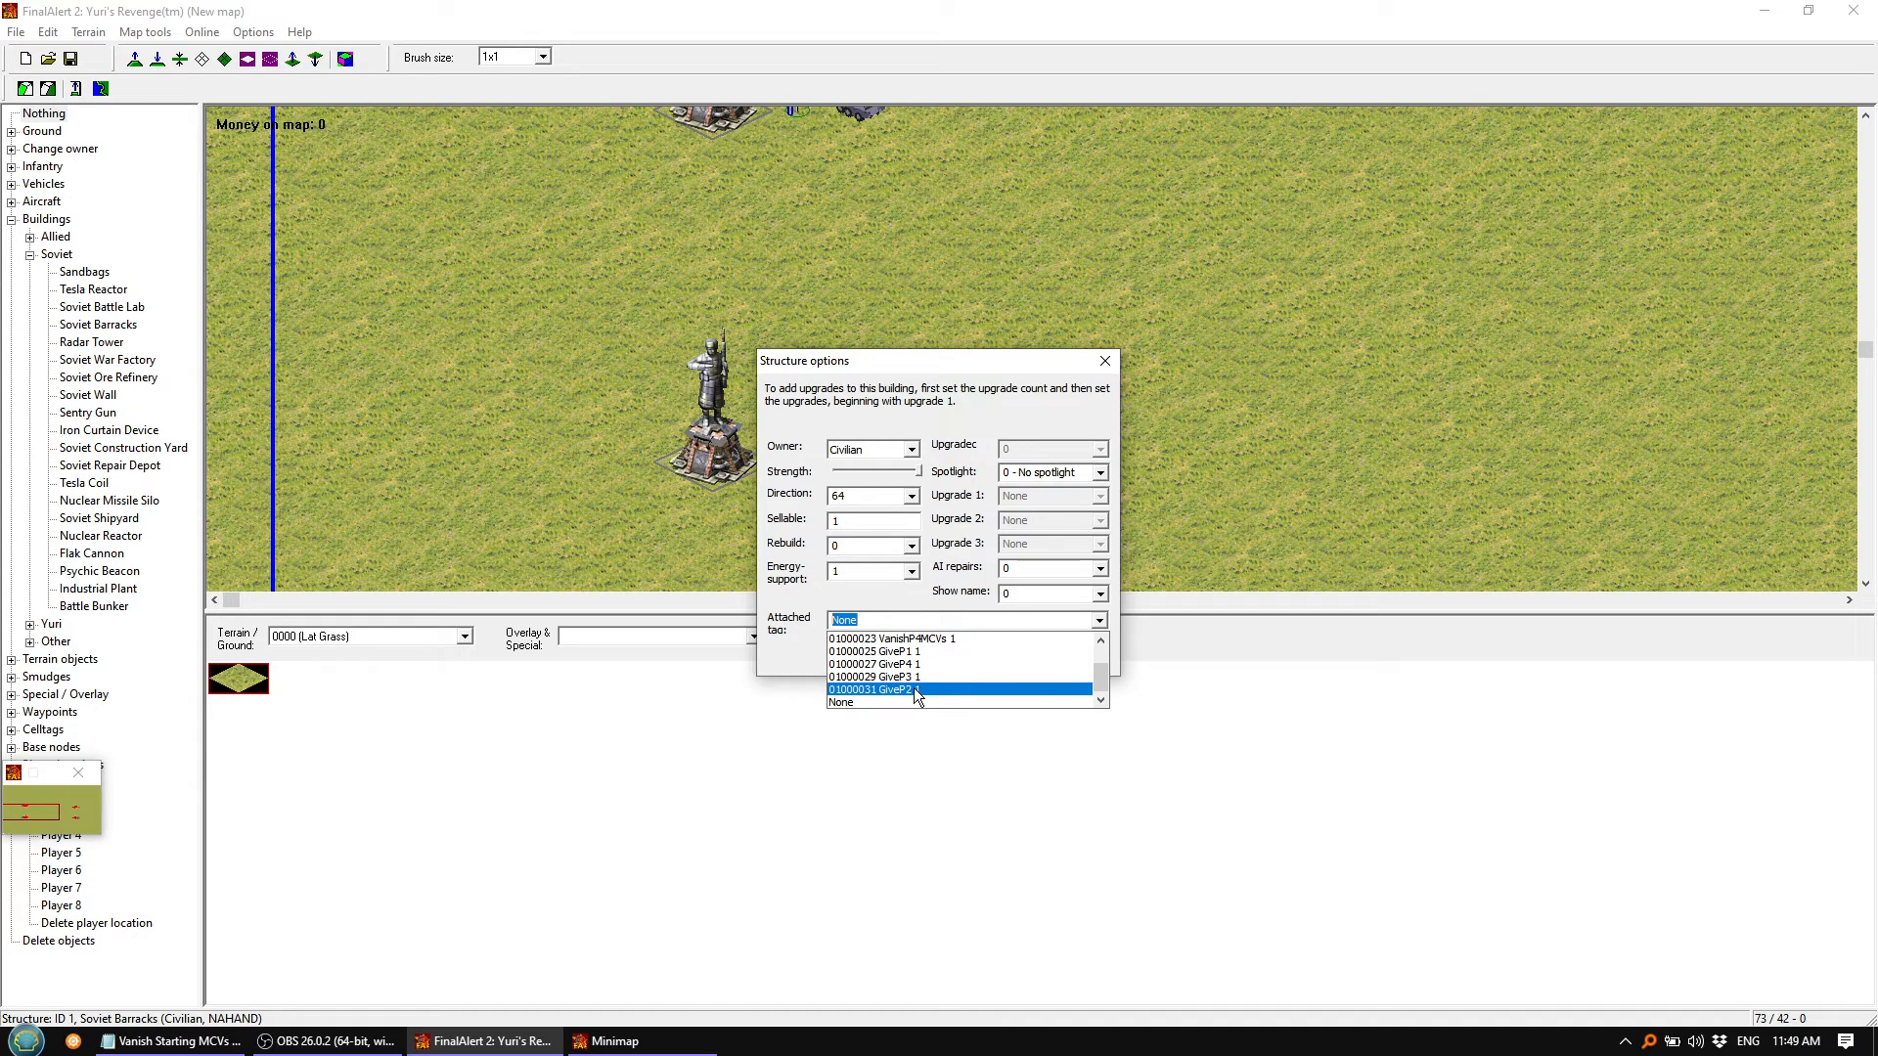
pyautogui.click(912, 688)
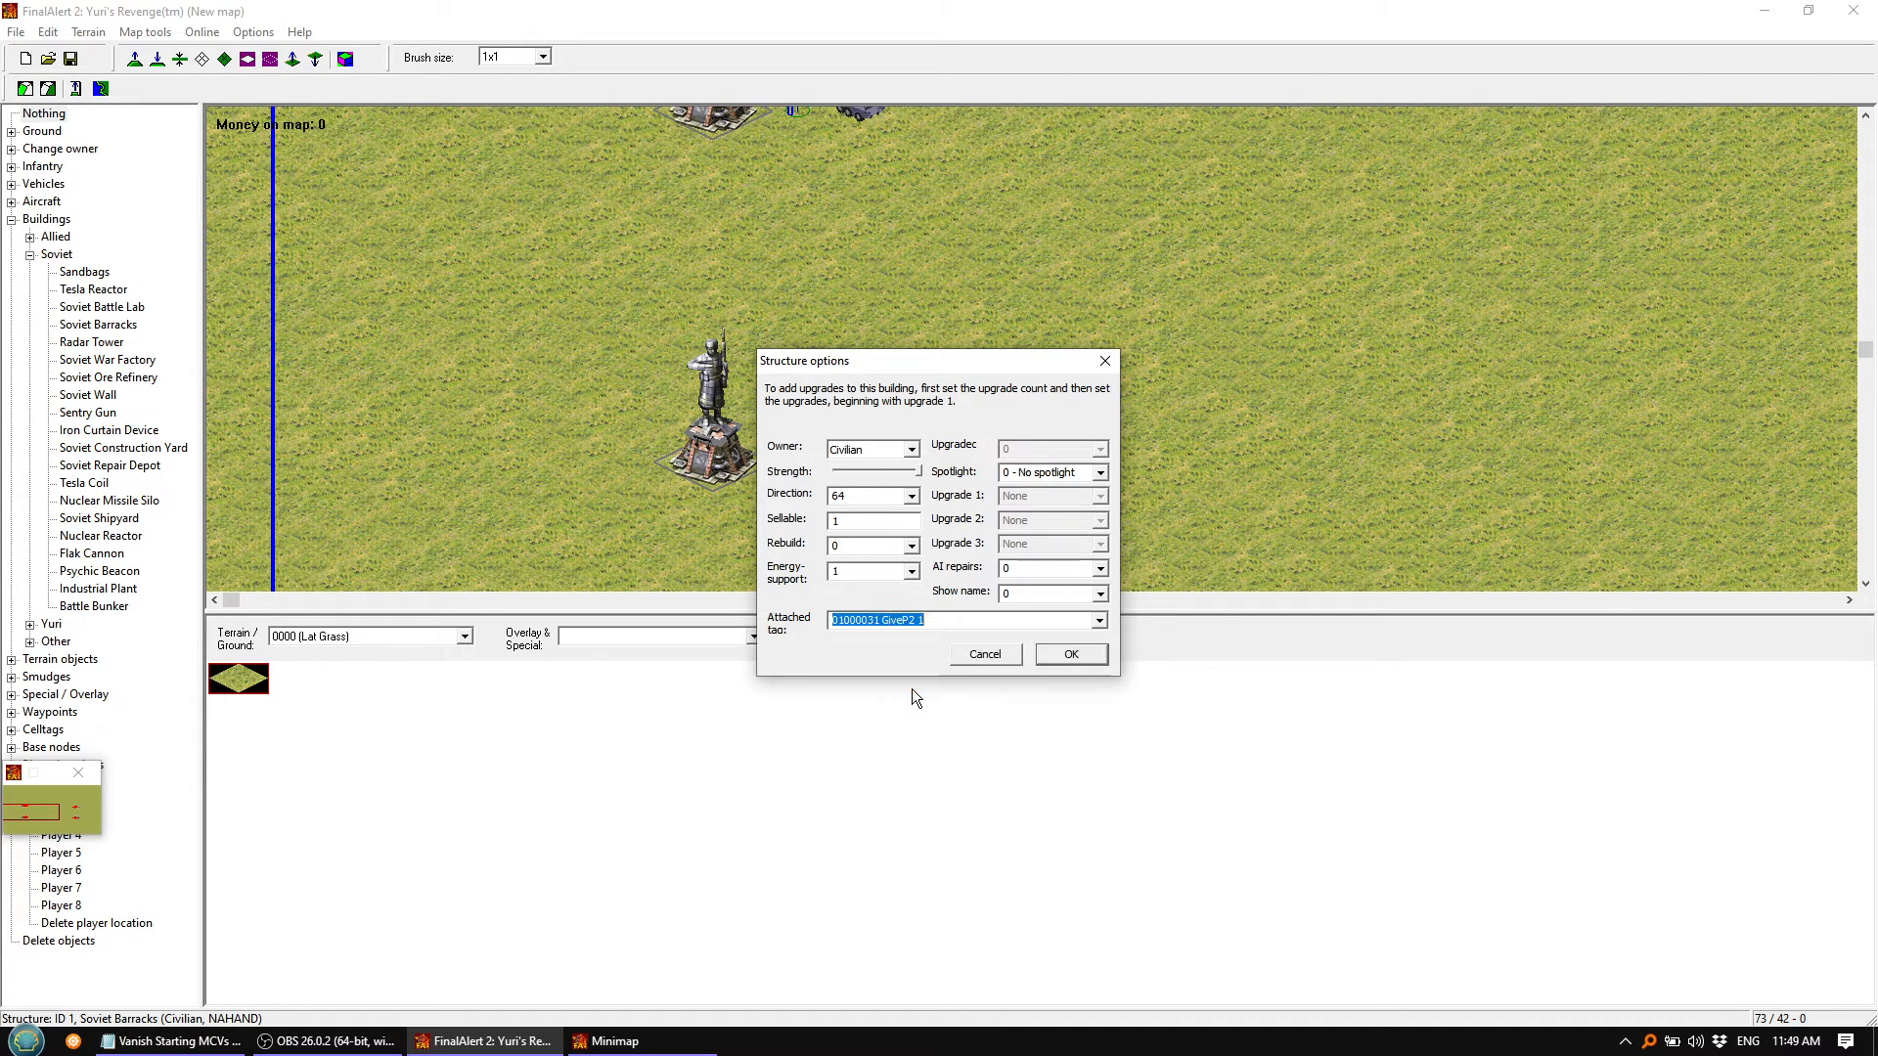
pyautogui.click(1069, 656)
pyautogui.moveTo(894, 437); pyautogui.dragTo(897, 412, button='right')
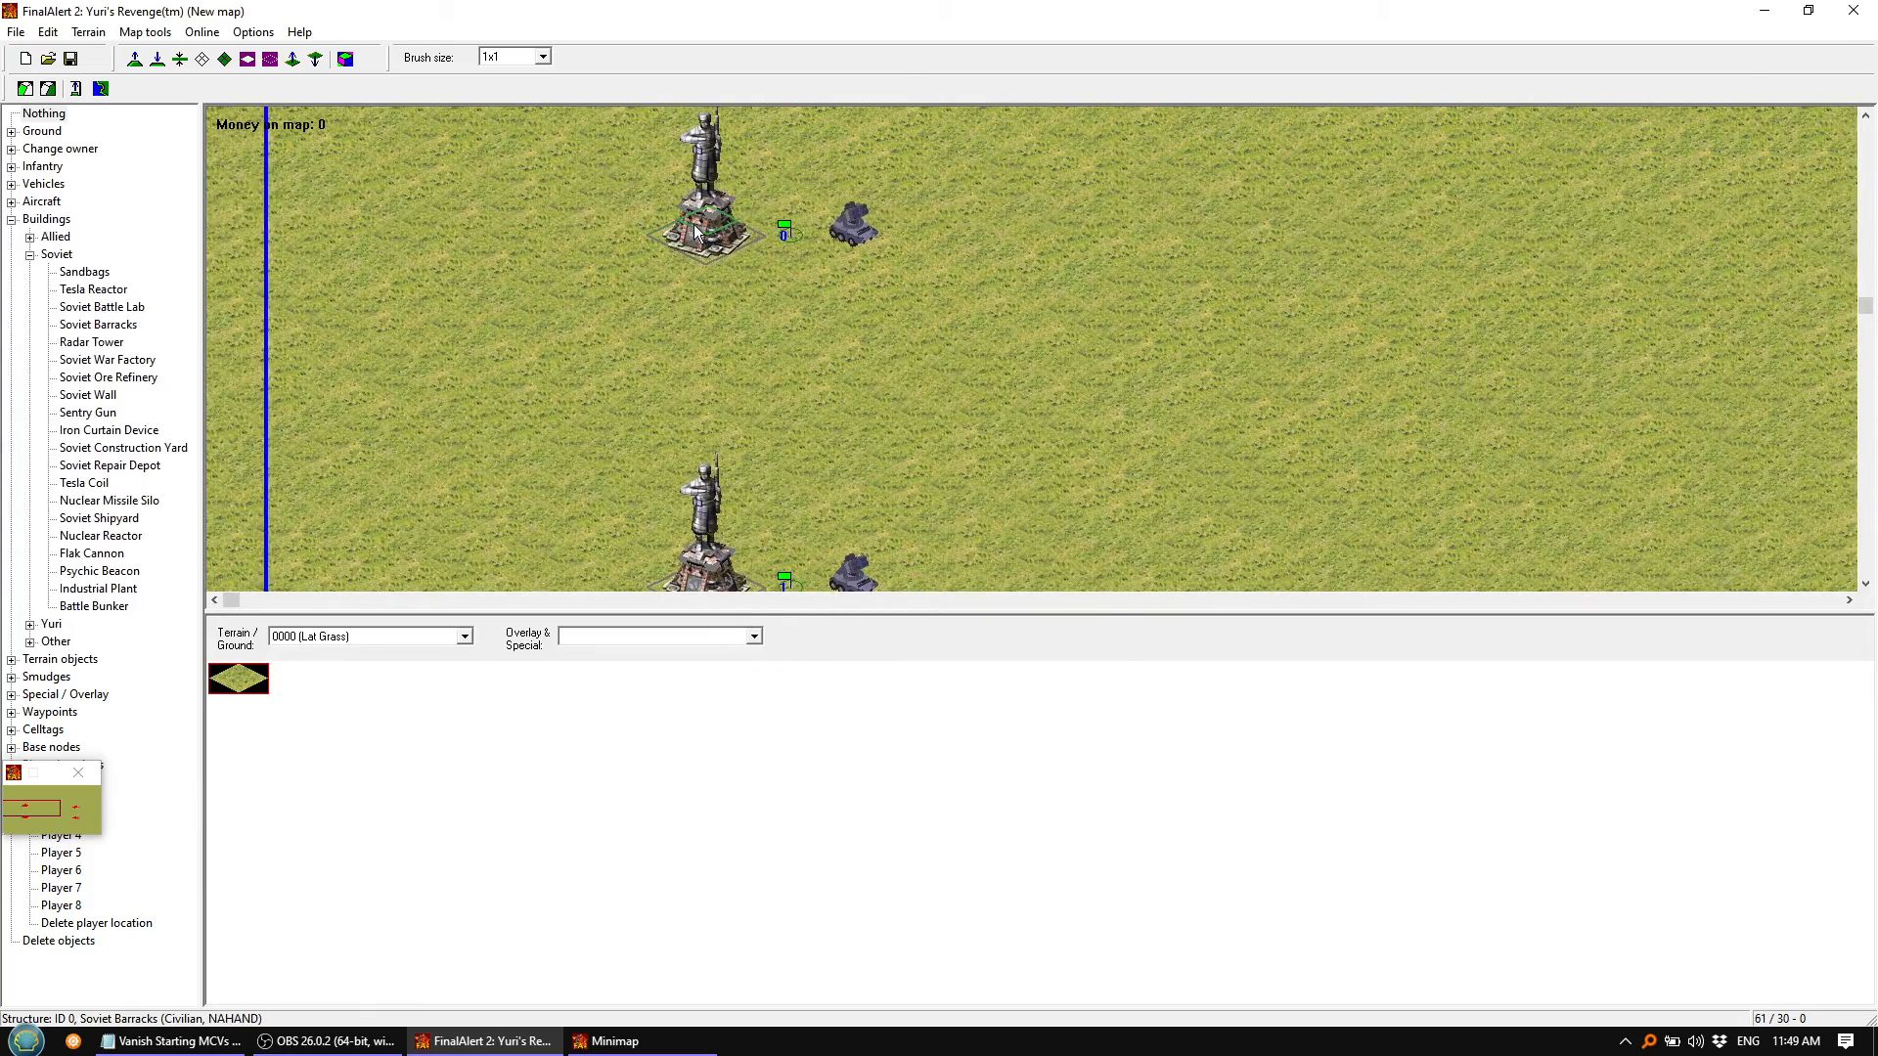
pyautogui.doubleClick(694, 225)
pyautogui.click(1040, 654)
# Attach the tag 01000029 GiveP3 1 to the Soviet Barracks beside player location 2
pyautogui.moveTo(1035, 344); pyautogui.dragTo(1125, 364, button='right')
pyautogui.doubleClick(1362, 264)
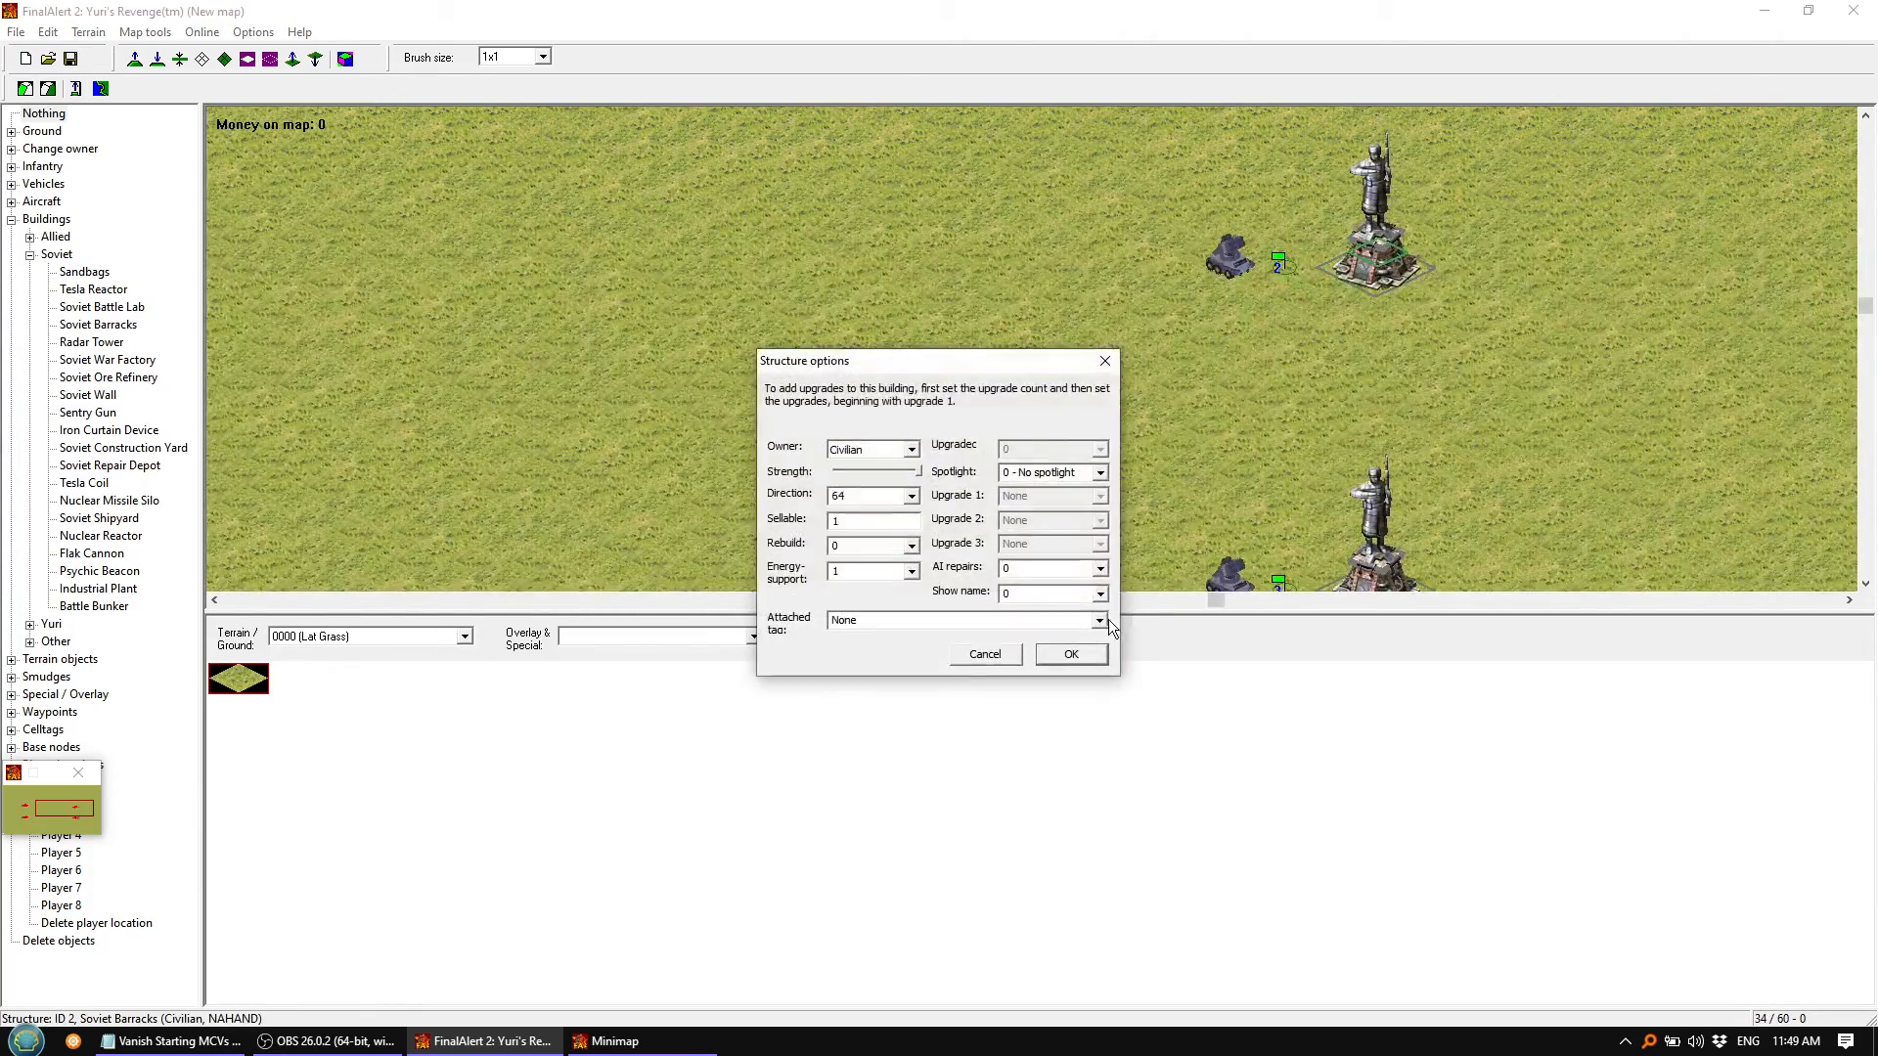
pyautogui.click(1100, 620)
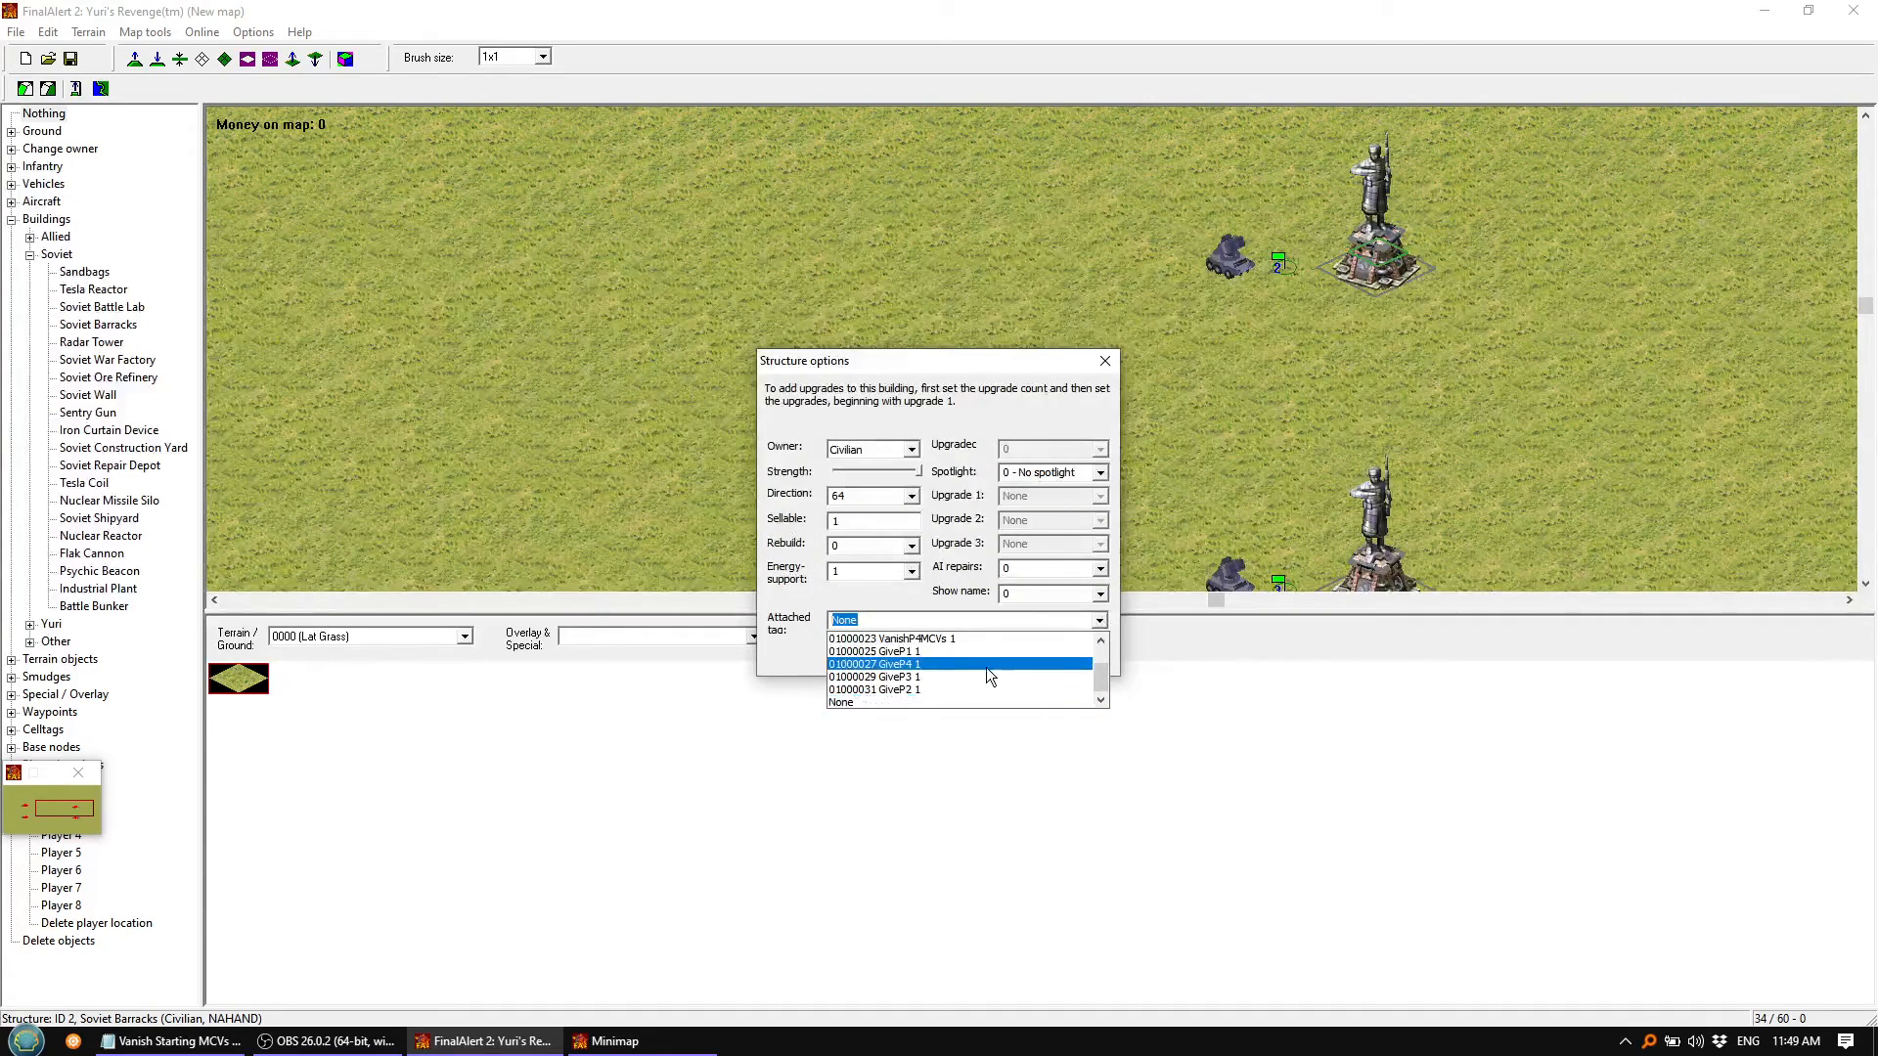
pyautogui.click(931, 676)
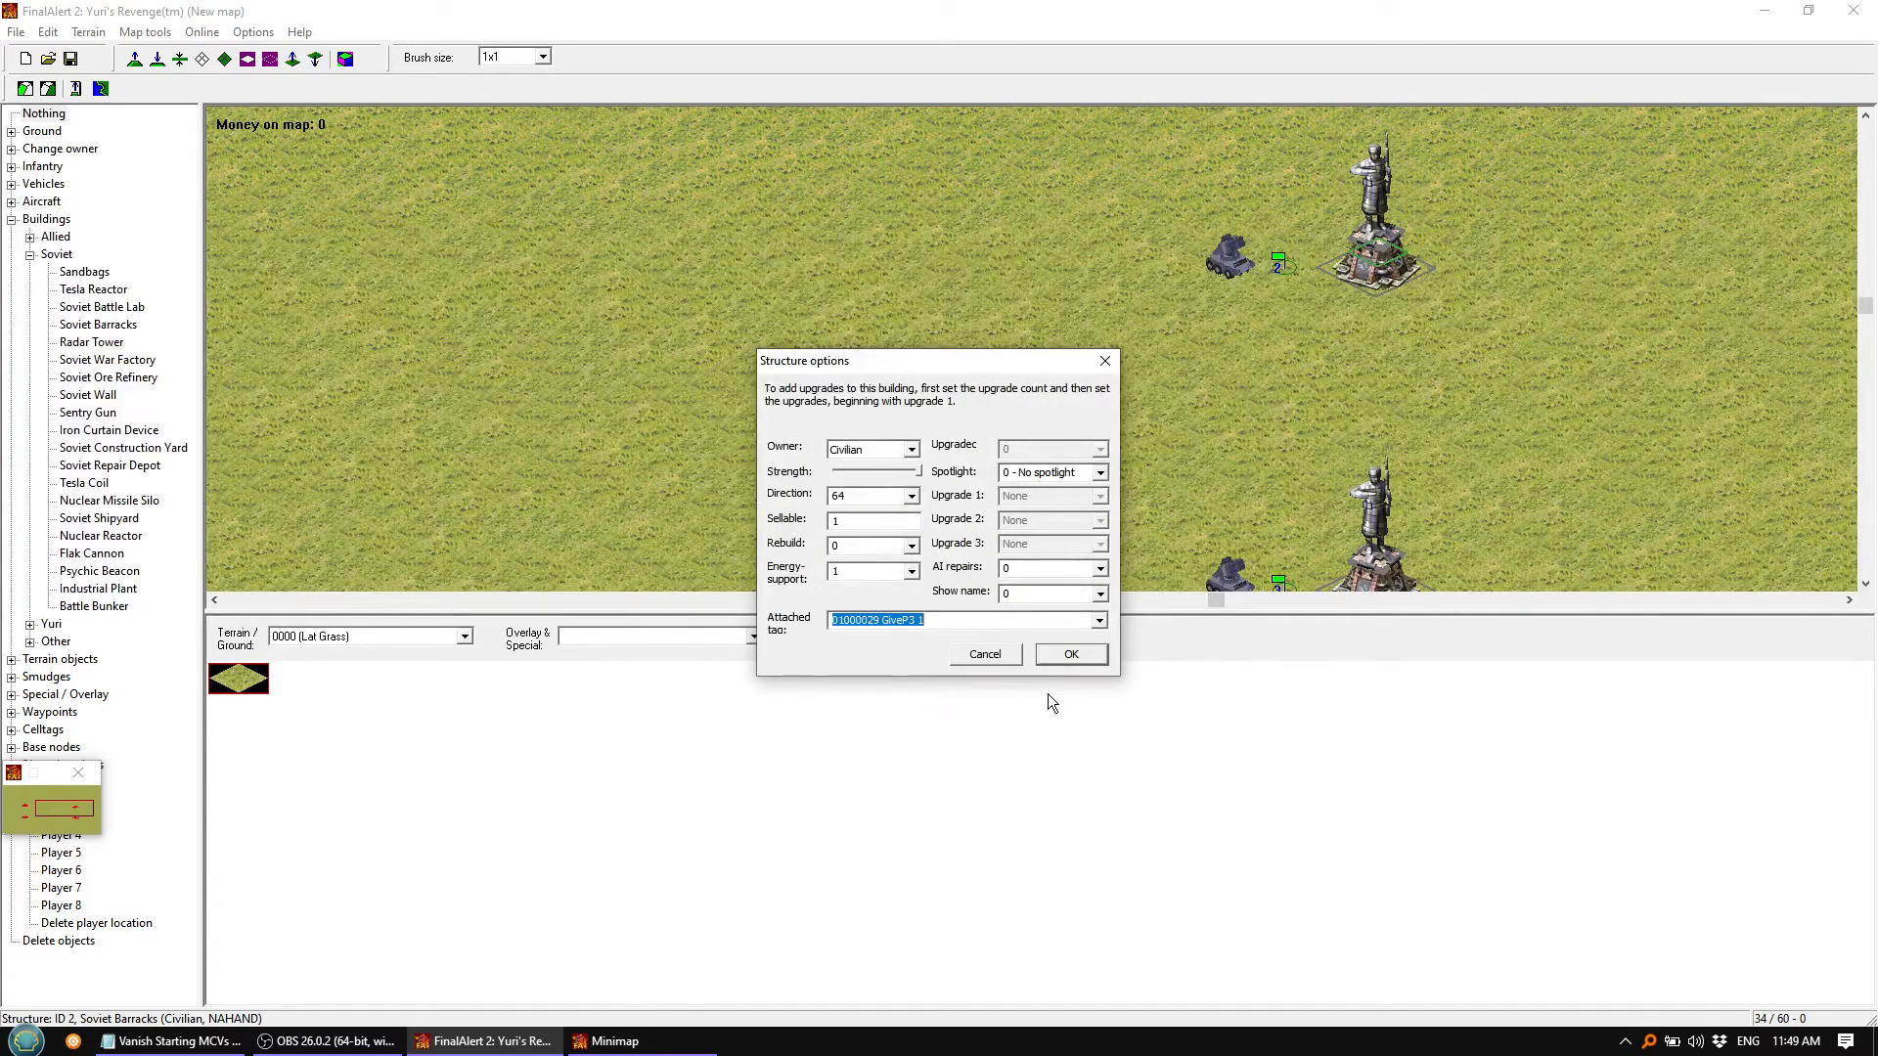
pyautogui.click(1076, 653)
# Attach the tag 01000027 GiveP4 1 to the Soviet Barracks beside player location 3
pyautogui.moveTo(1217, 291); pyautogui.dragTo(1216, 290, button='right')
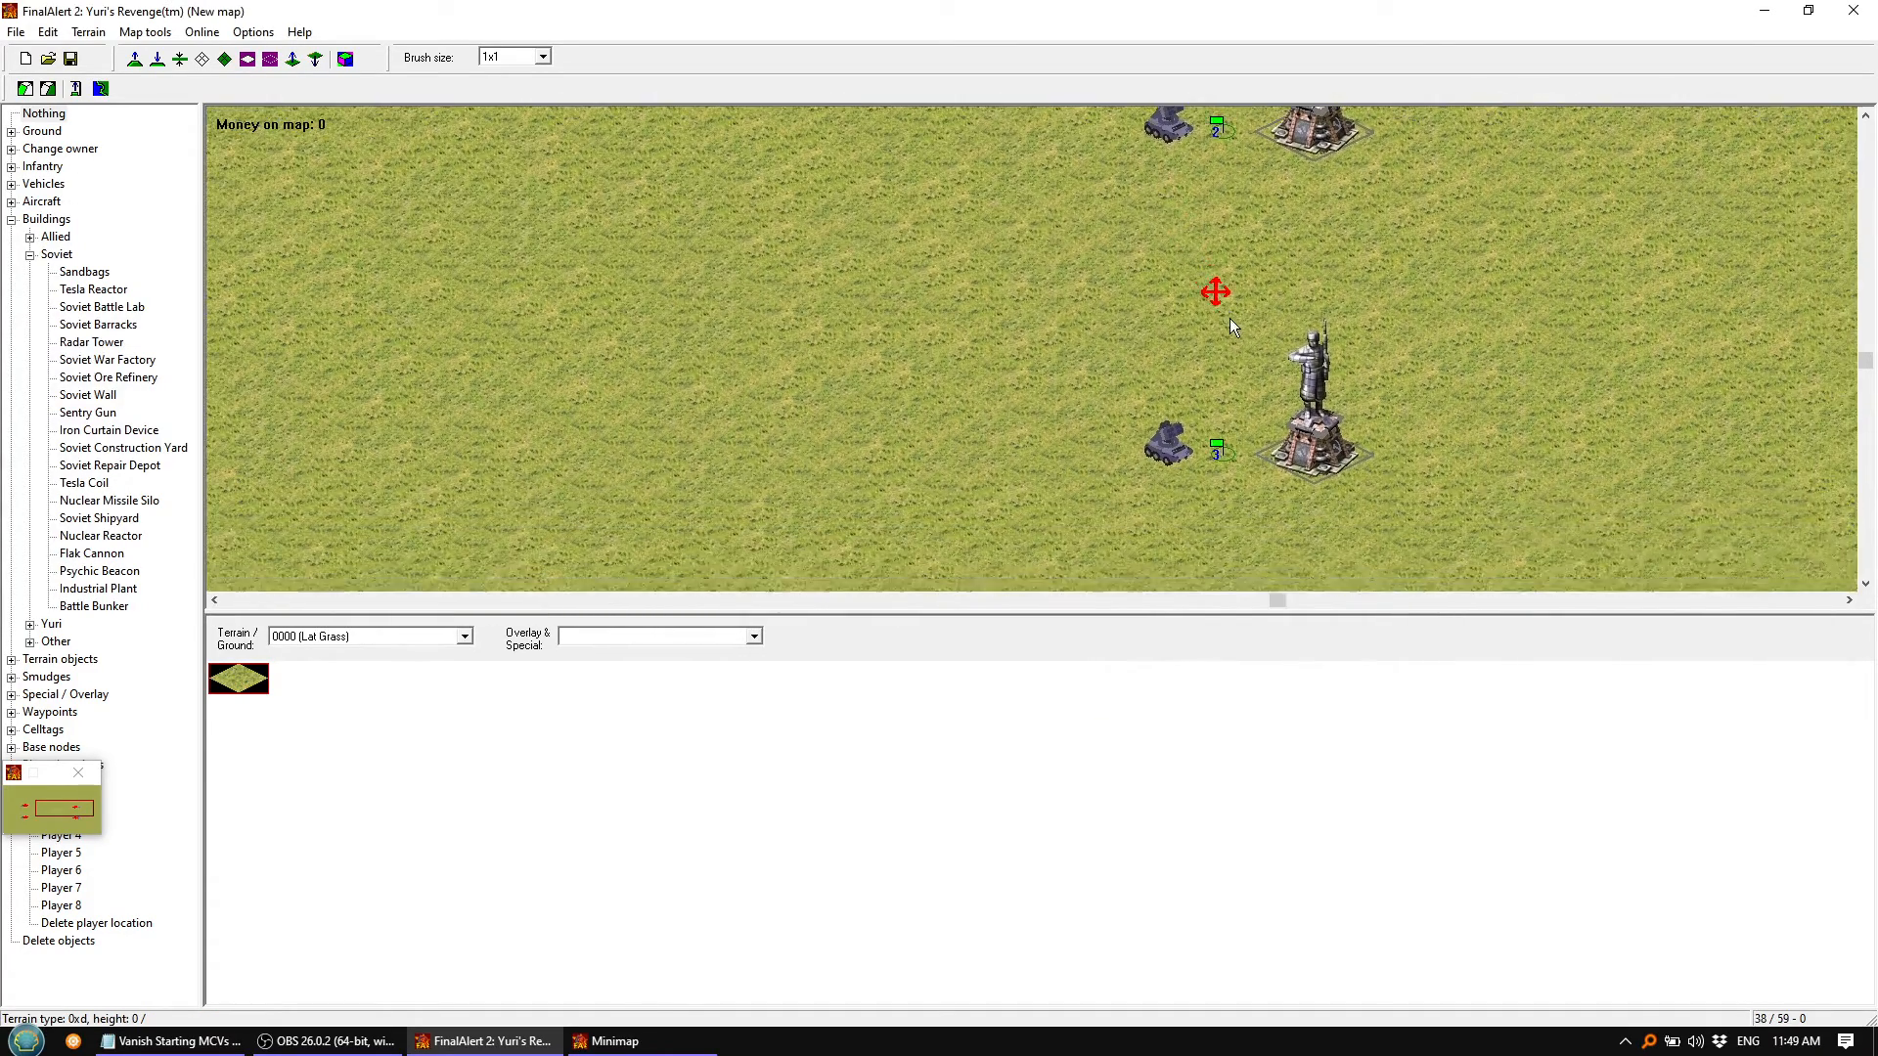
pyautogui.doubleClick(1308, 444)
pyautogui.doubleClick(1003, 618)
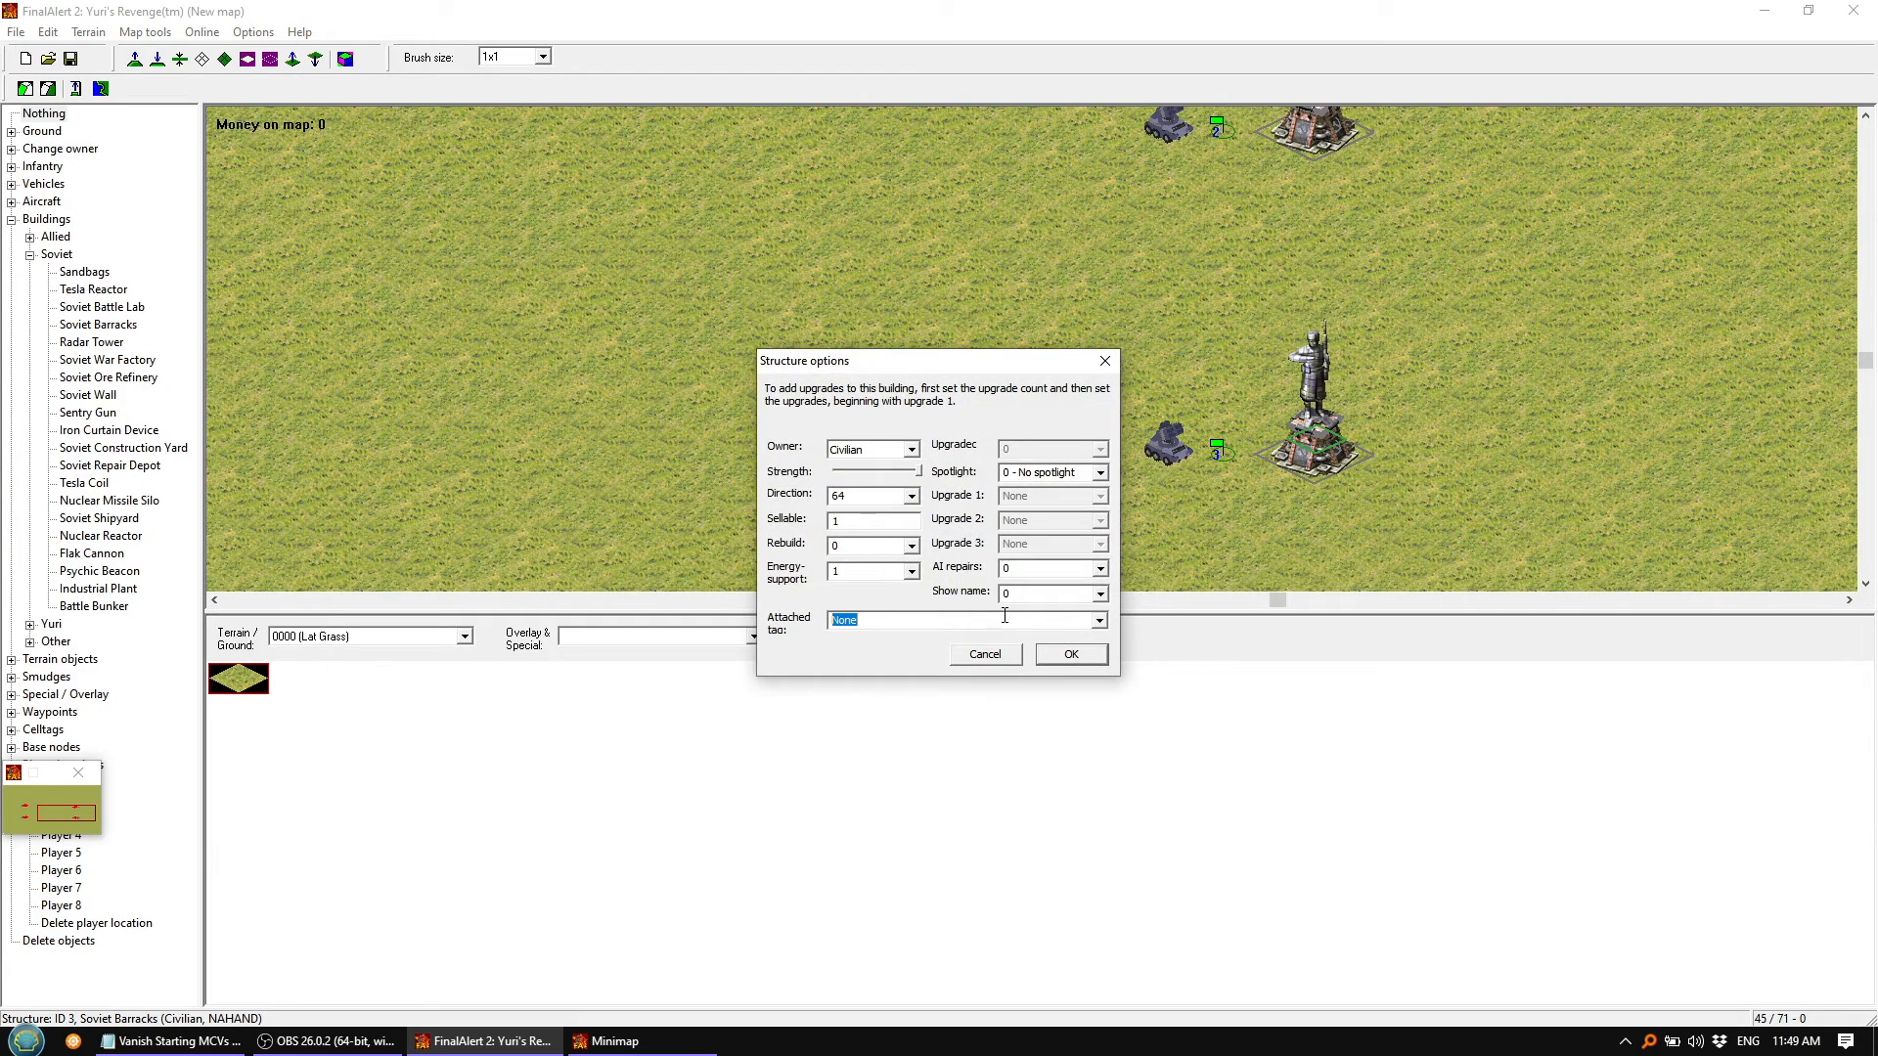
pyautogui.click(1078, 616)
pyautogui.click(1099, 620)
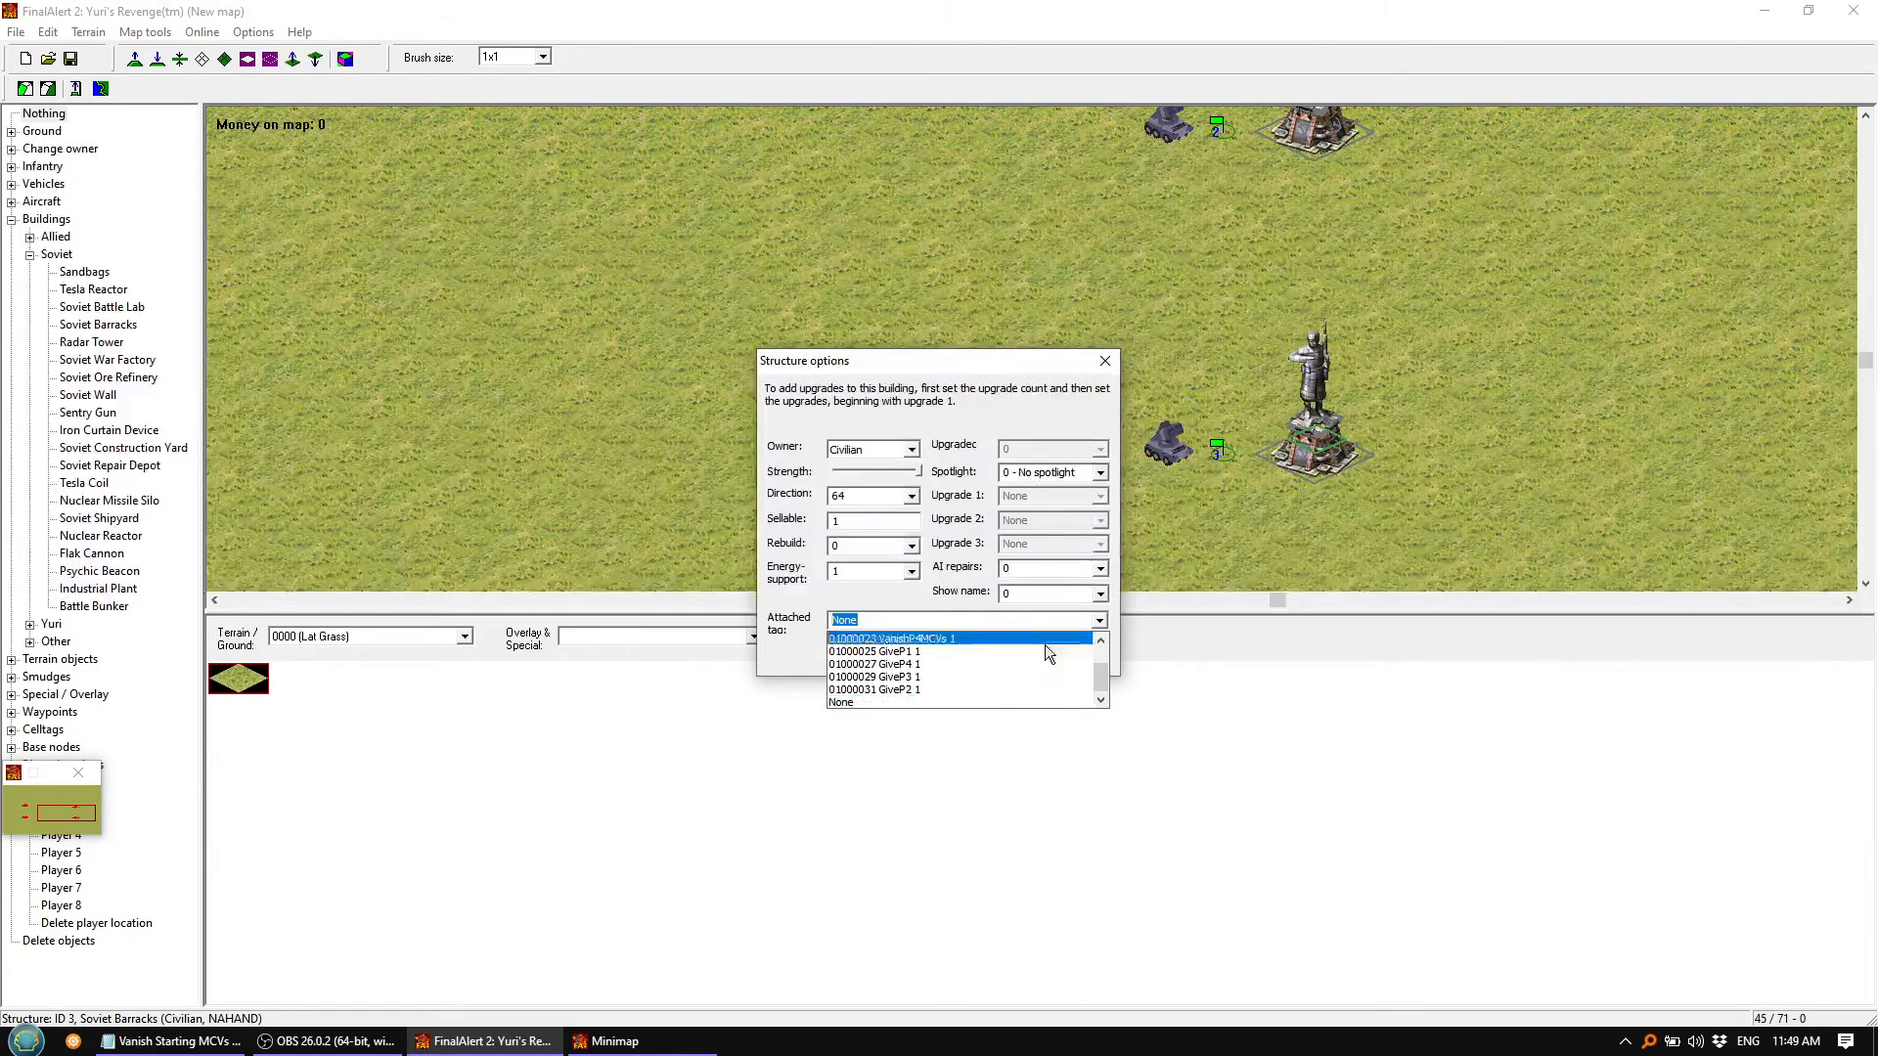
pyautogui.click(946, 653)
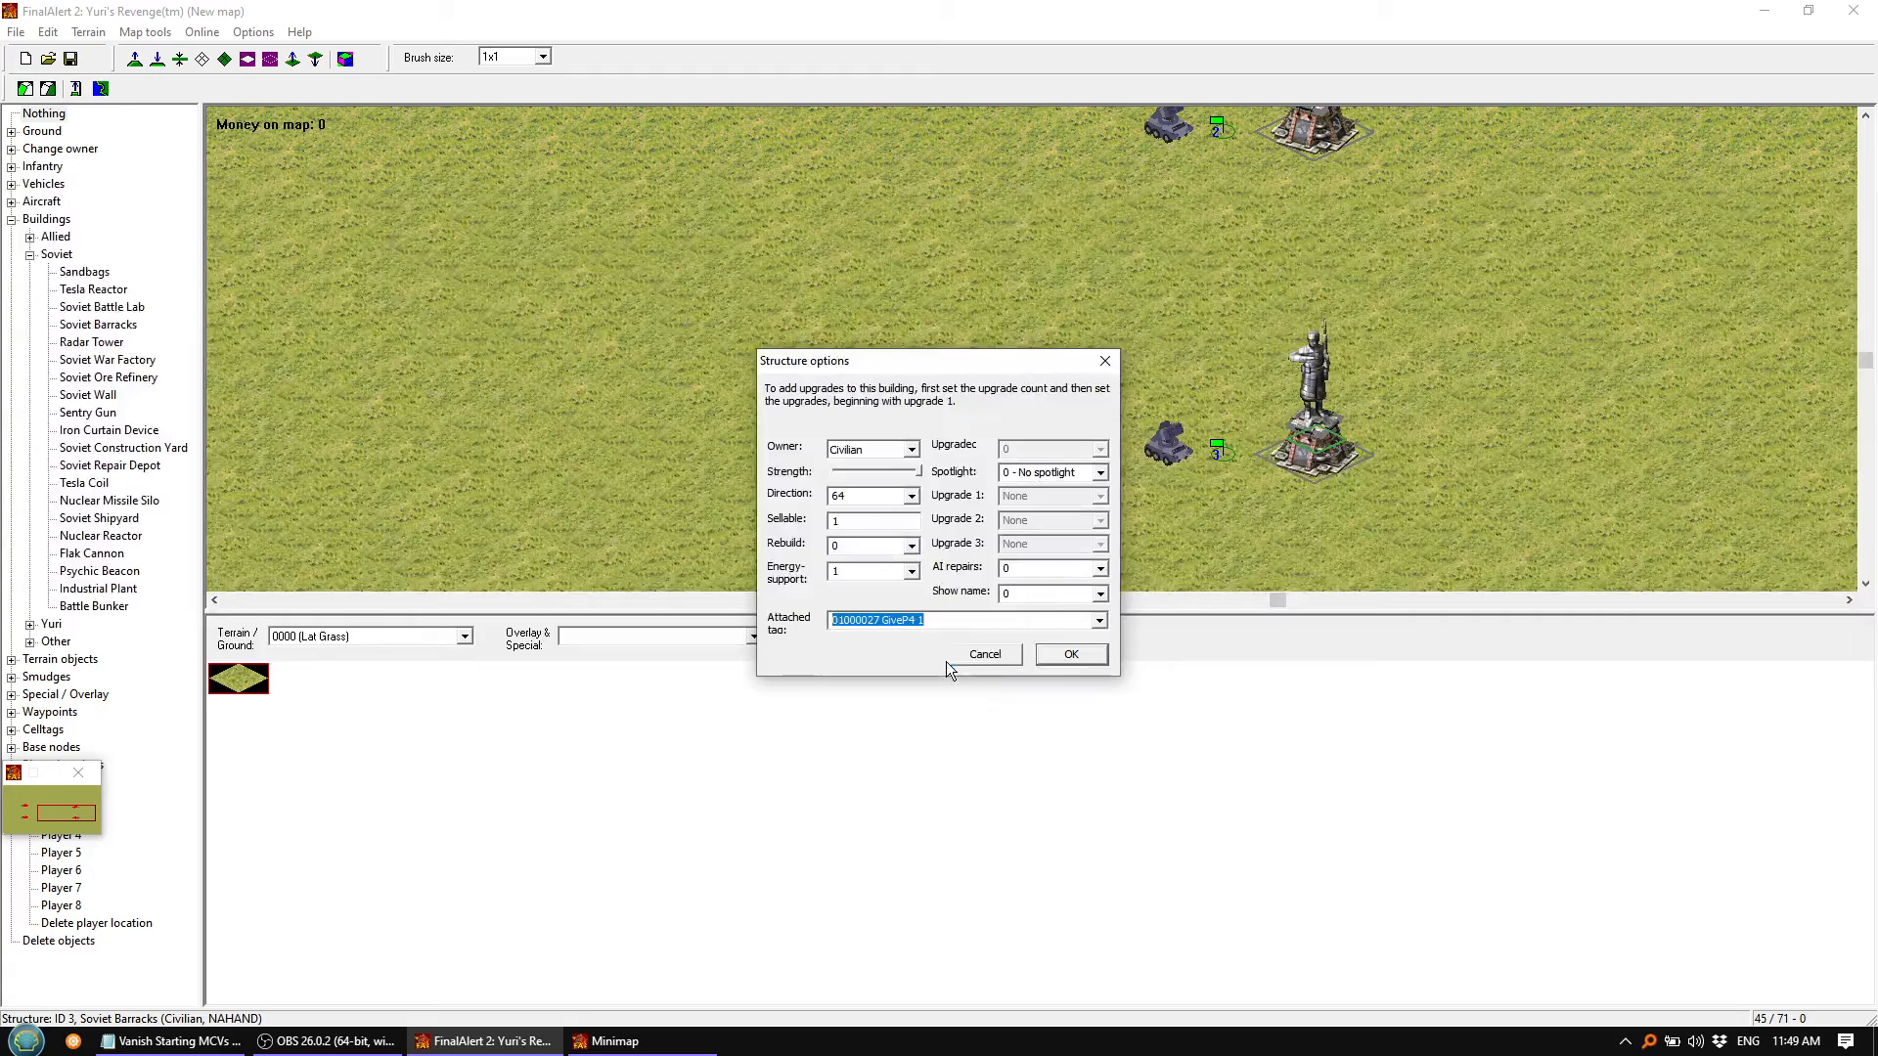
pyautogui.click(1076, 657)
# Attach the tag 01000025 GiveP1 1 to the IFV beside player location 0
pyautogui.moveTo(1051, 272); pyautogui.dragTo(861, 286, button='right')
pyautogui.doubleClick(821, 249)
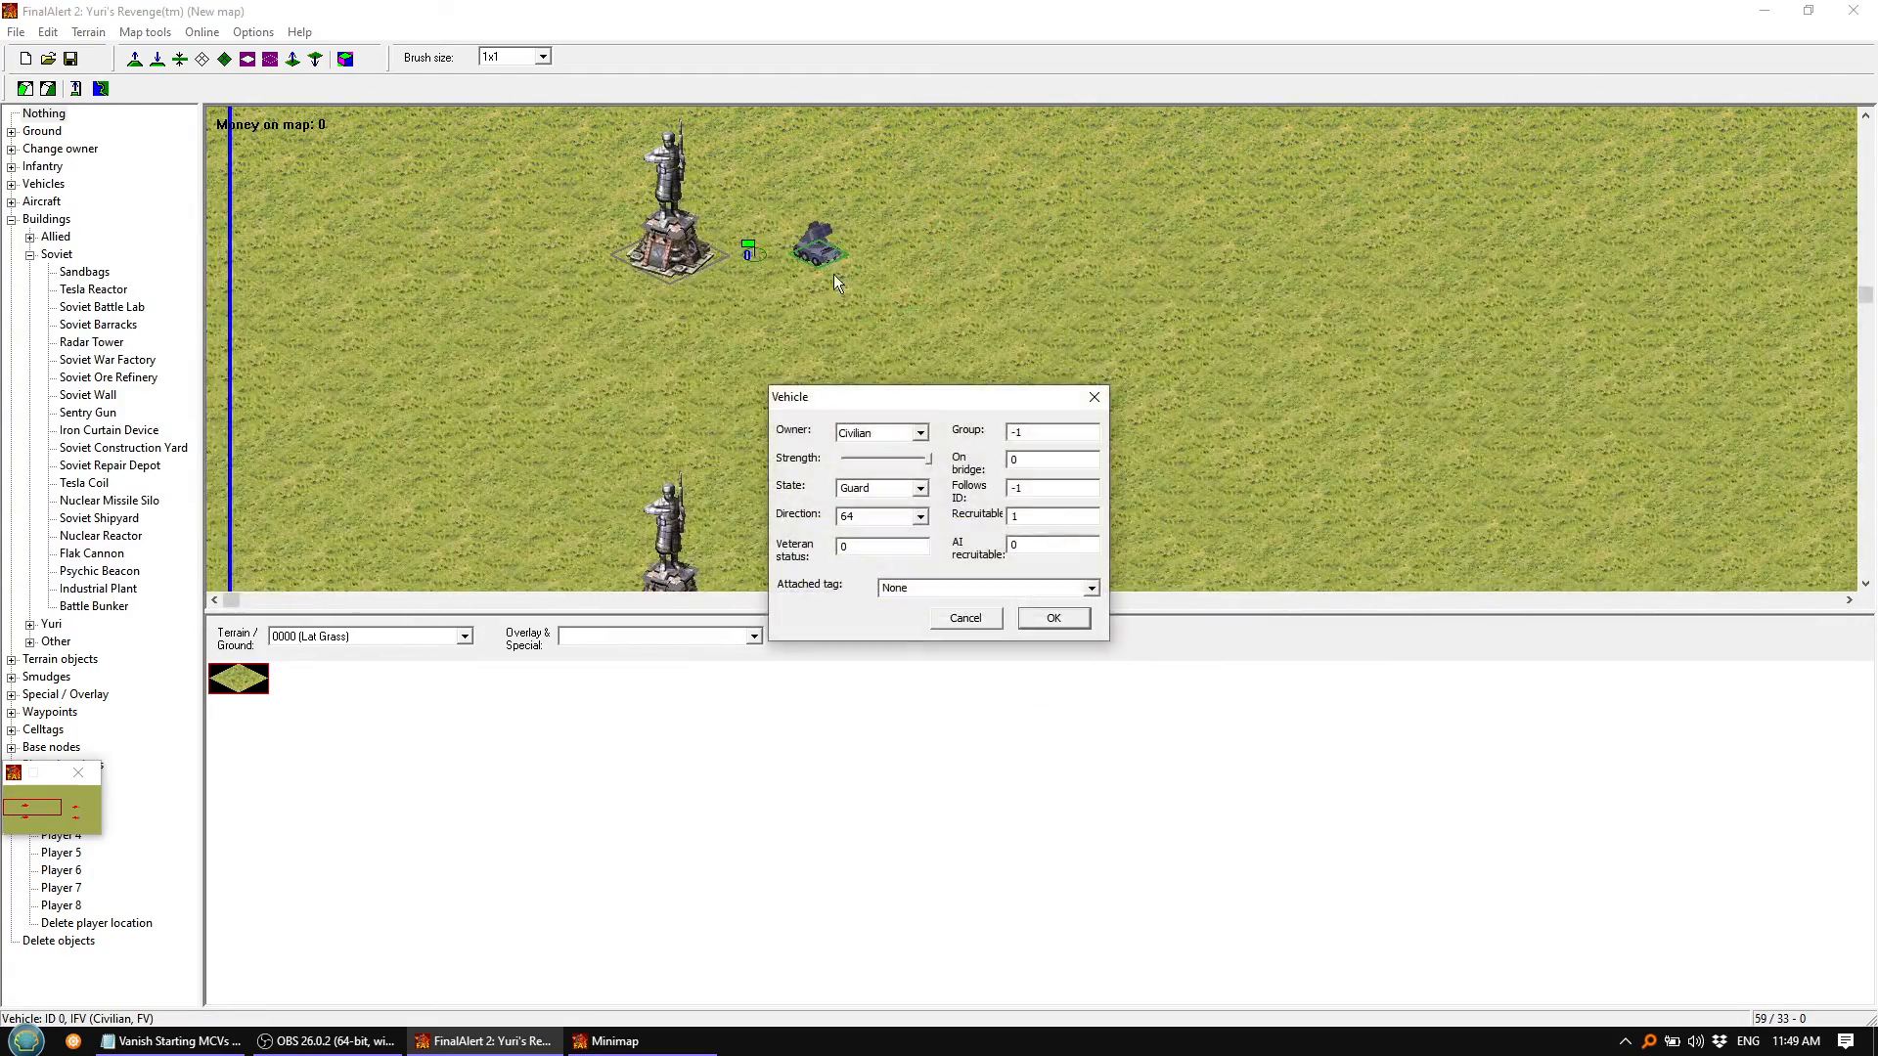
pyautogui.click(1087, 589)
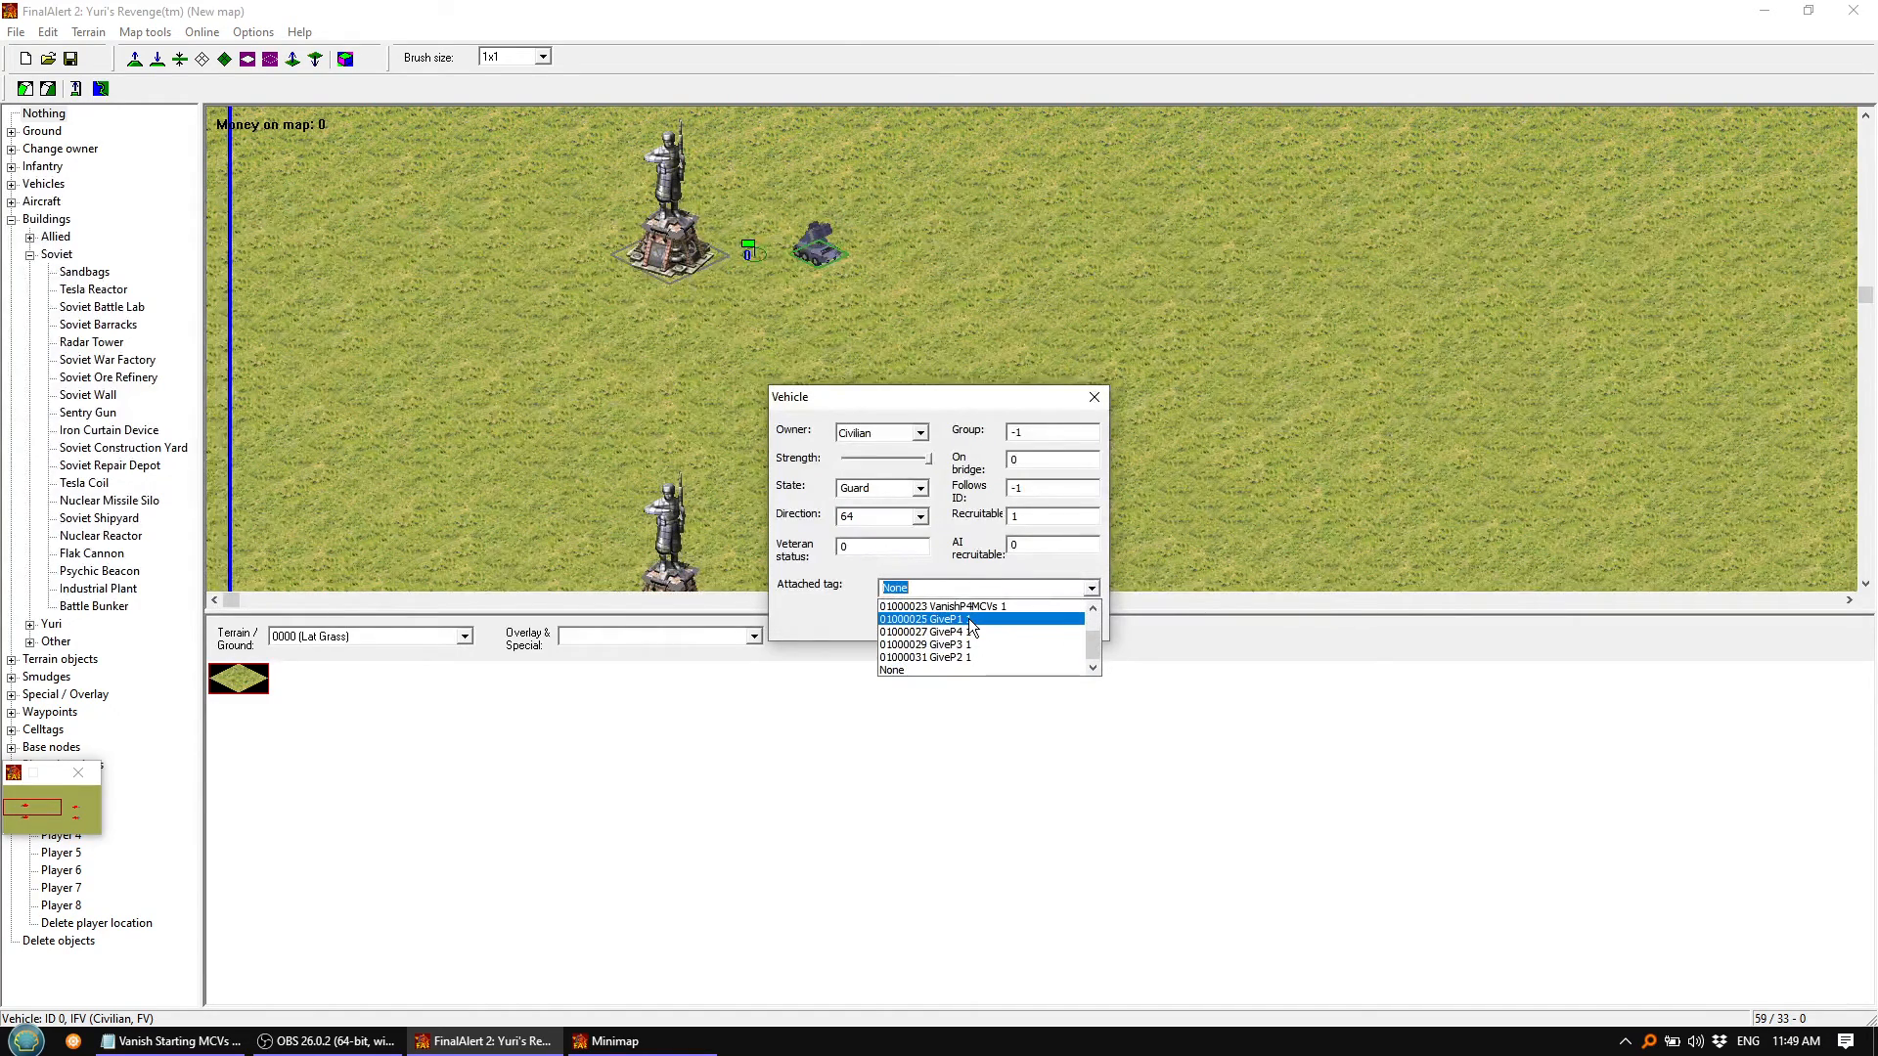
pyautogui.click(971, 627)
pyautogui.click(1058, 620)
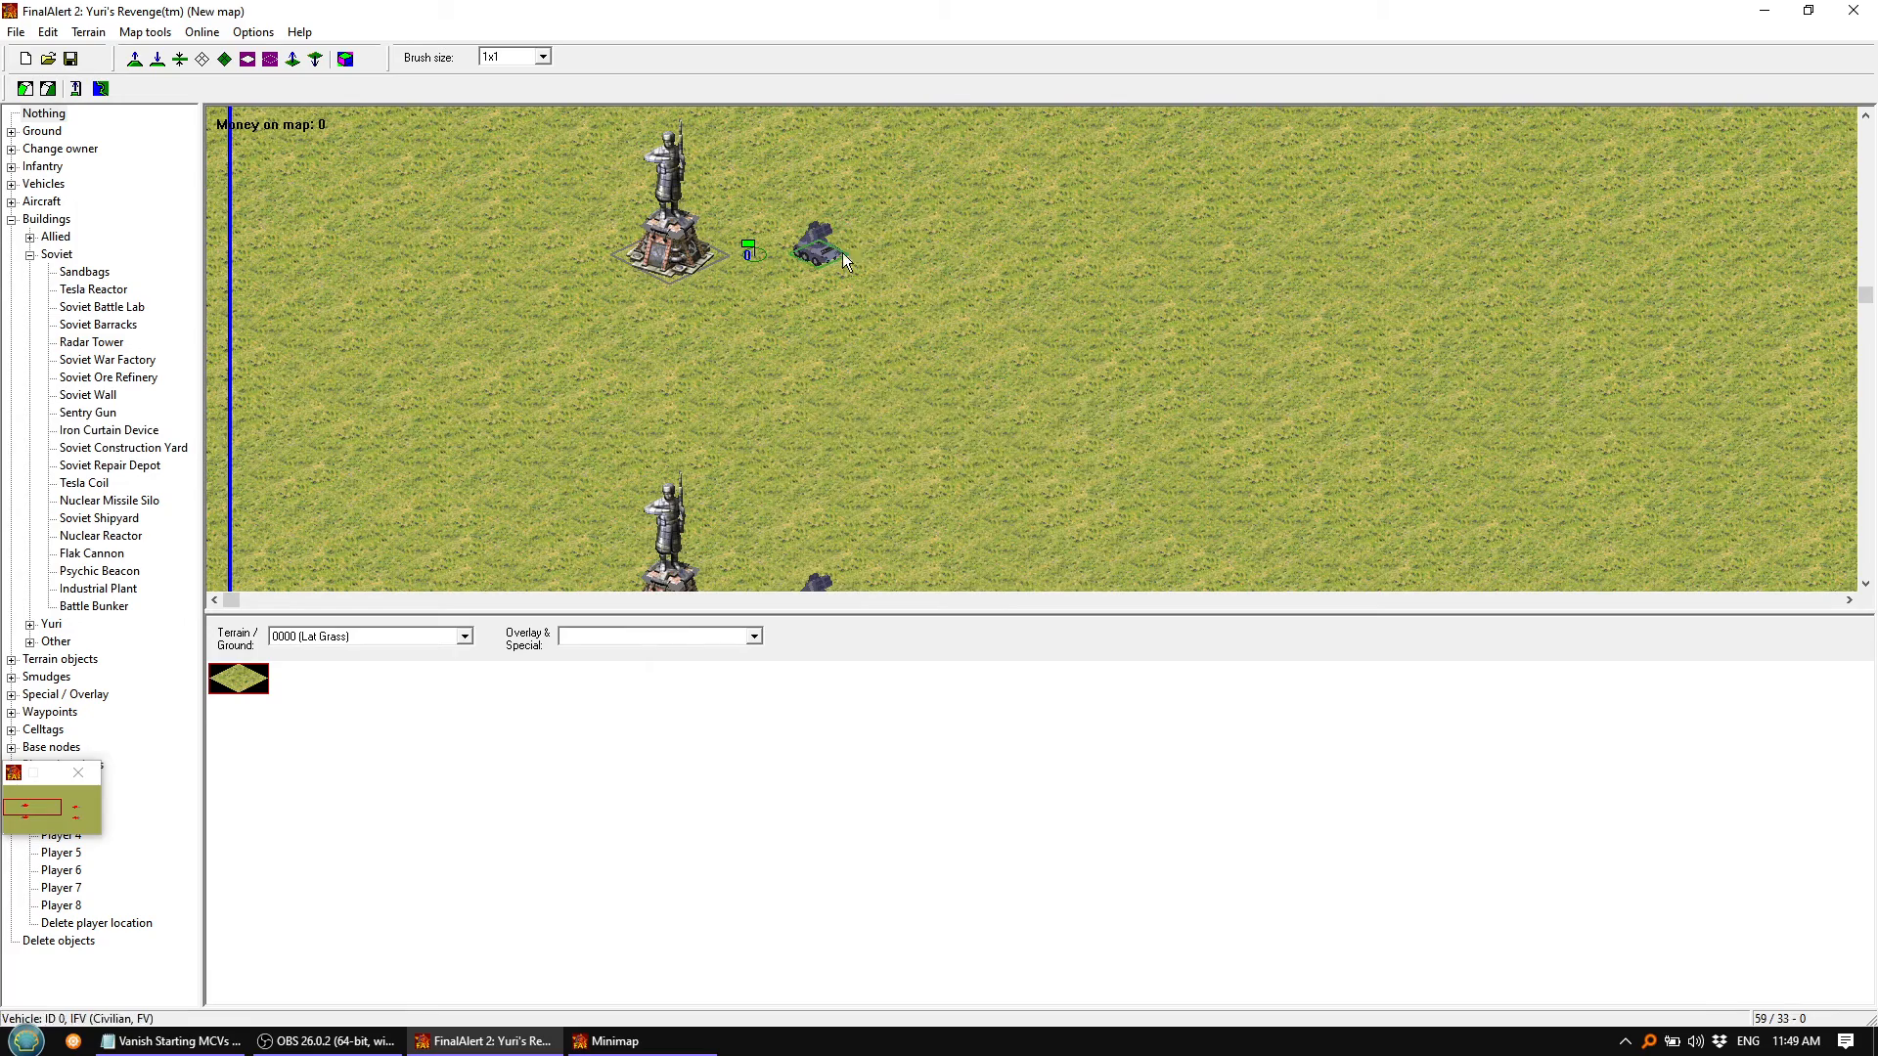
# Attach the tag 01000031 GiveP2 1 to the IFV beside player location 1
pyautogui.scroll(-2, 839, 352)
pyautogui.doubleClick(822, 491)
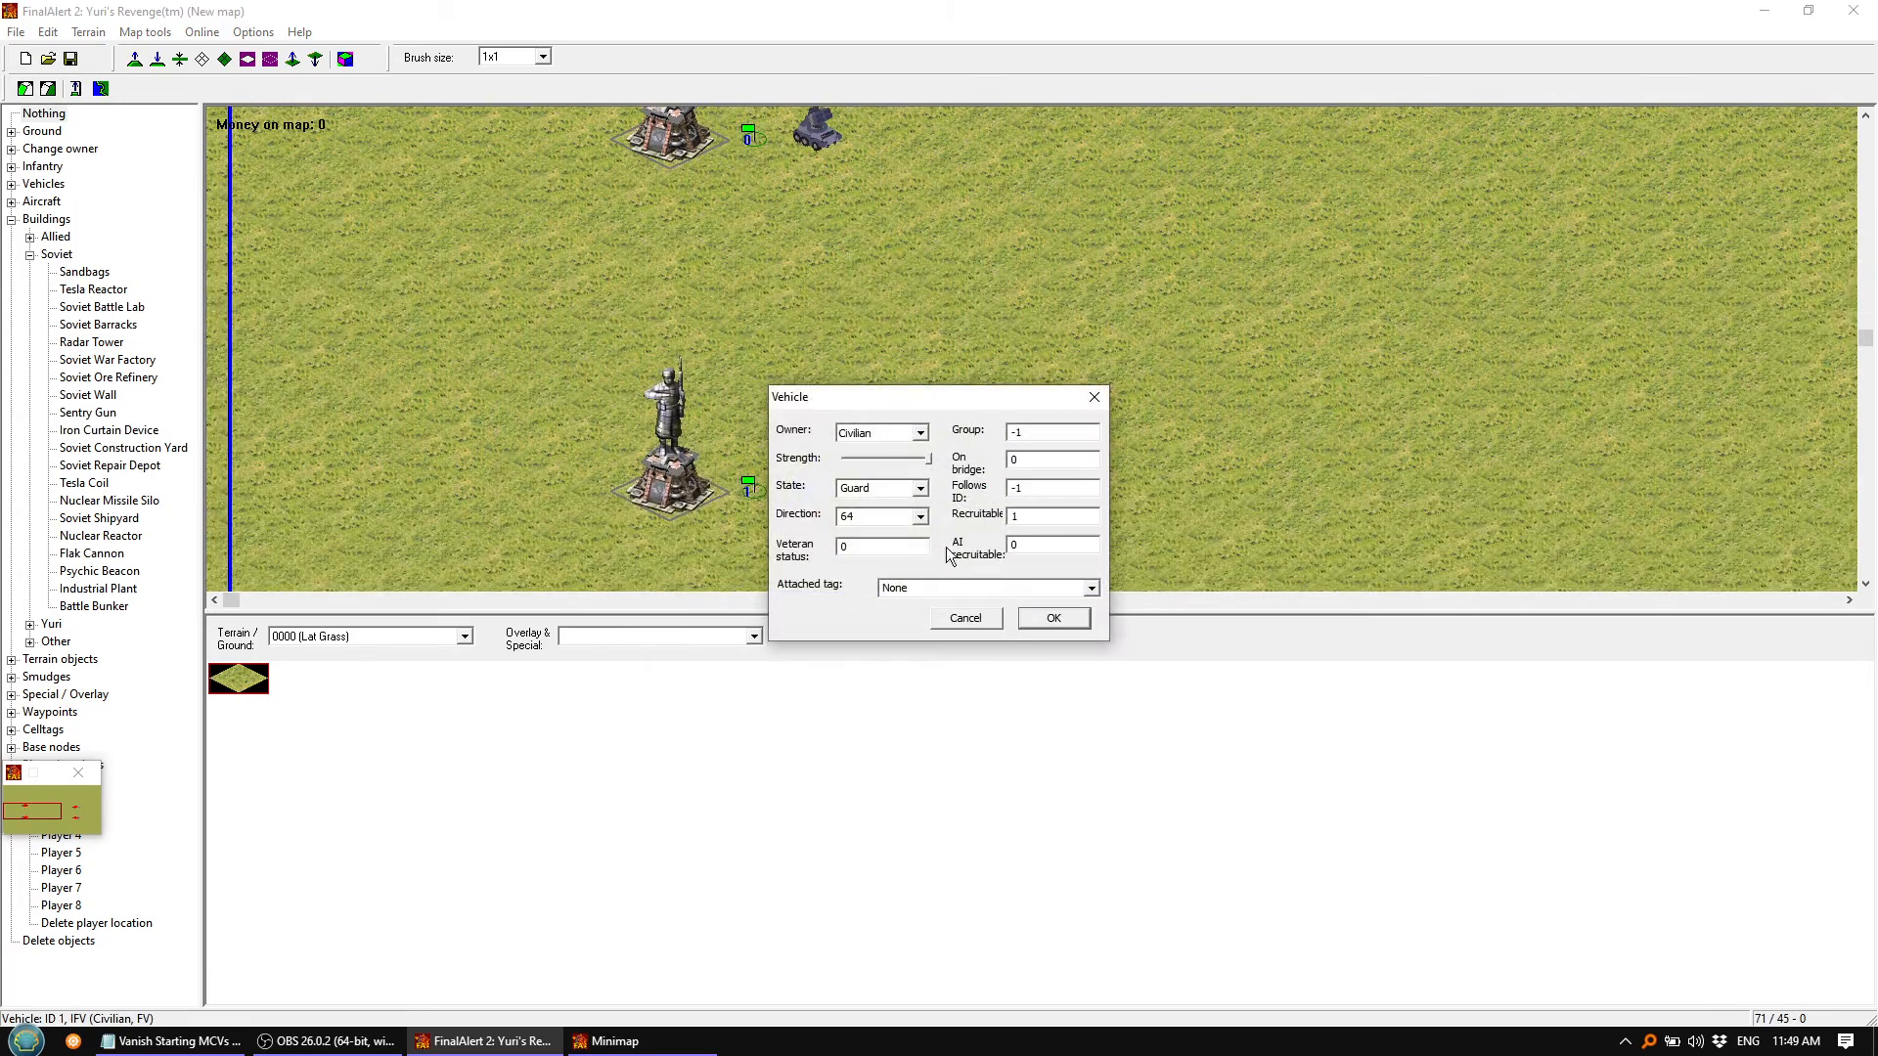
pyautogui.click(1091, 589)
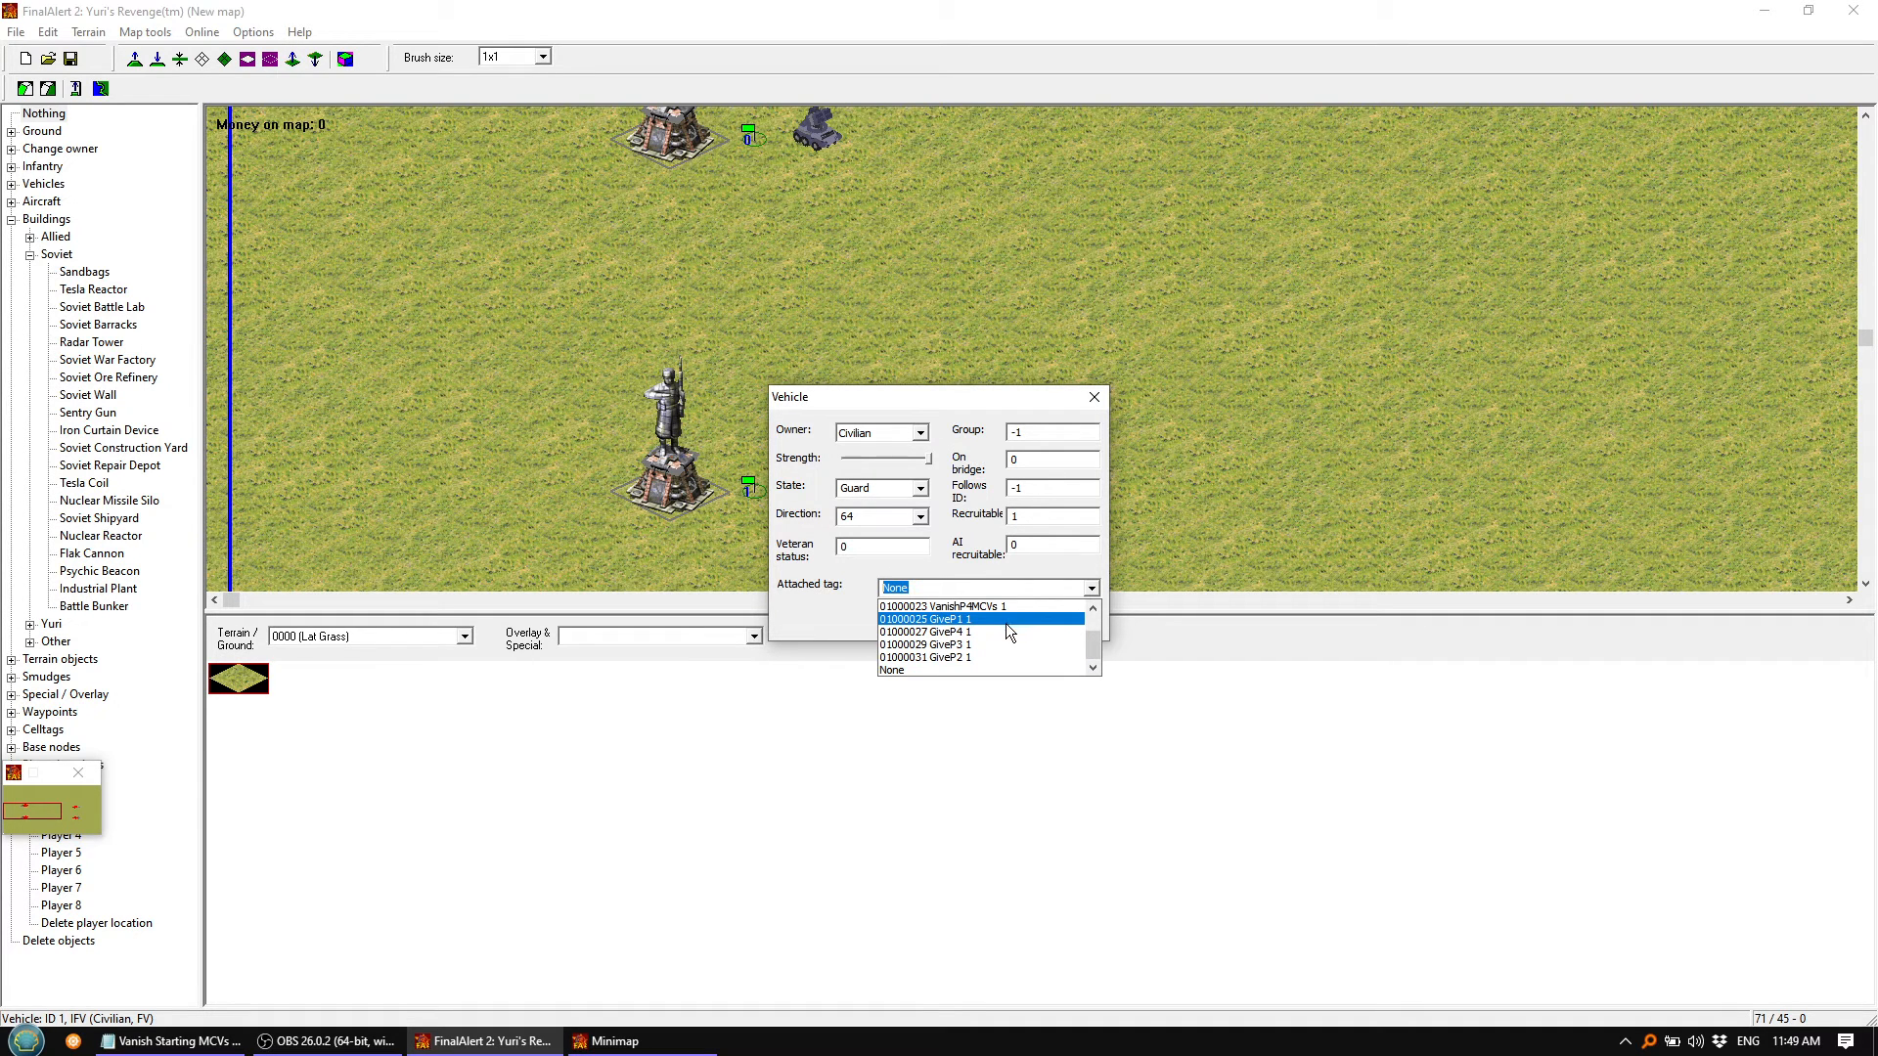
pyautogui.click(972, 658)
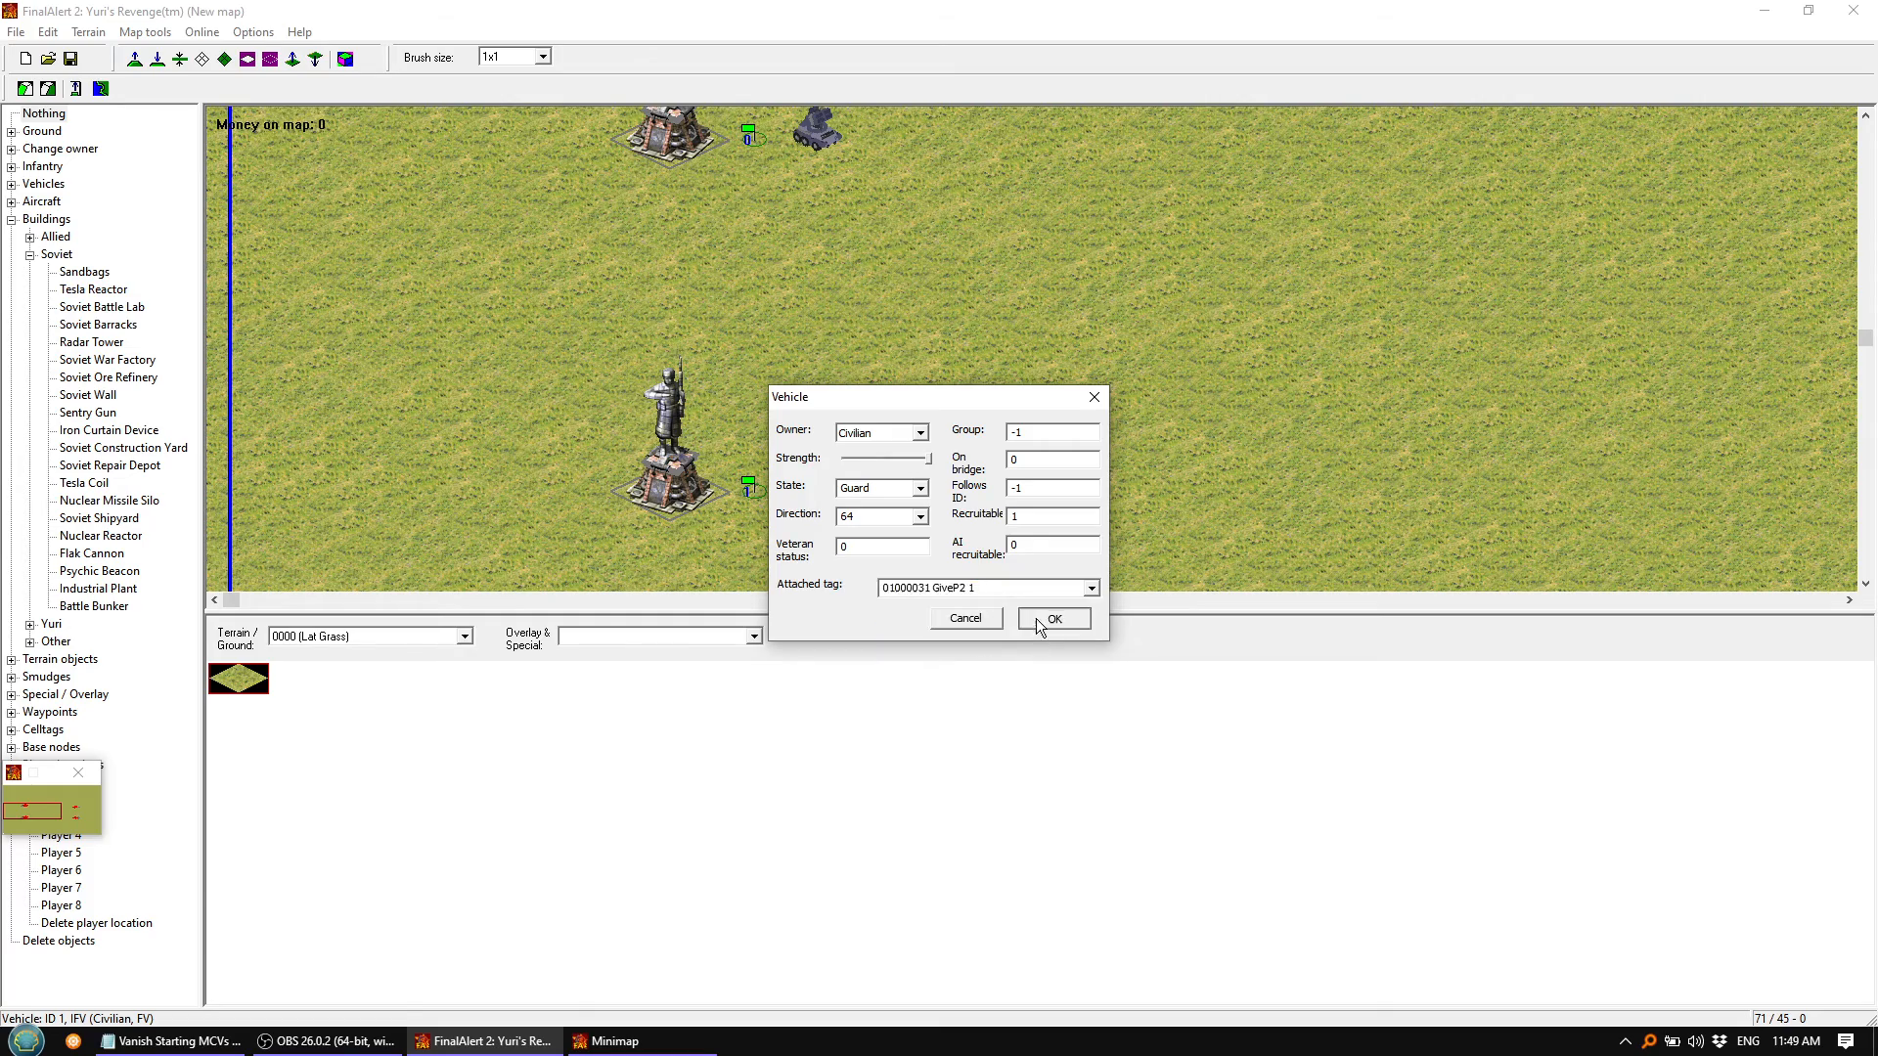
pyautogui.click(1035, 618)
# Attach the tag 01000029 GiveP3 1 to the IFV beside player location 2
pyautogui.moveTo(1019, 462); pyautogui.dragTo(1093, 357, button='middle')
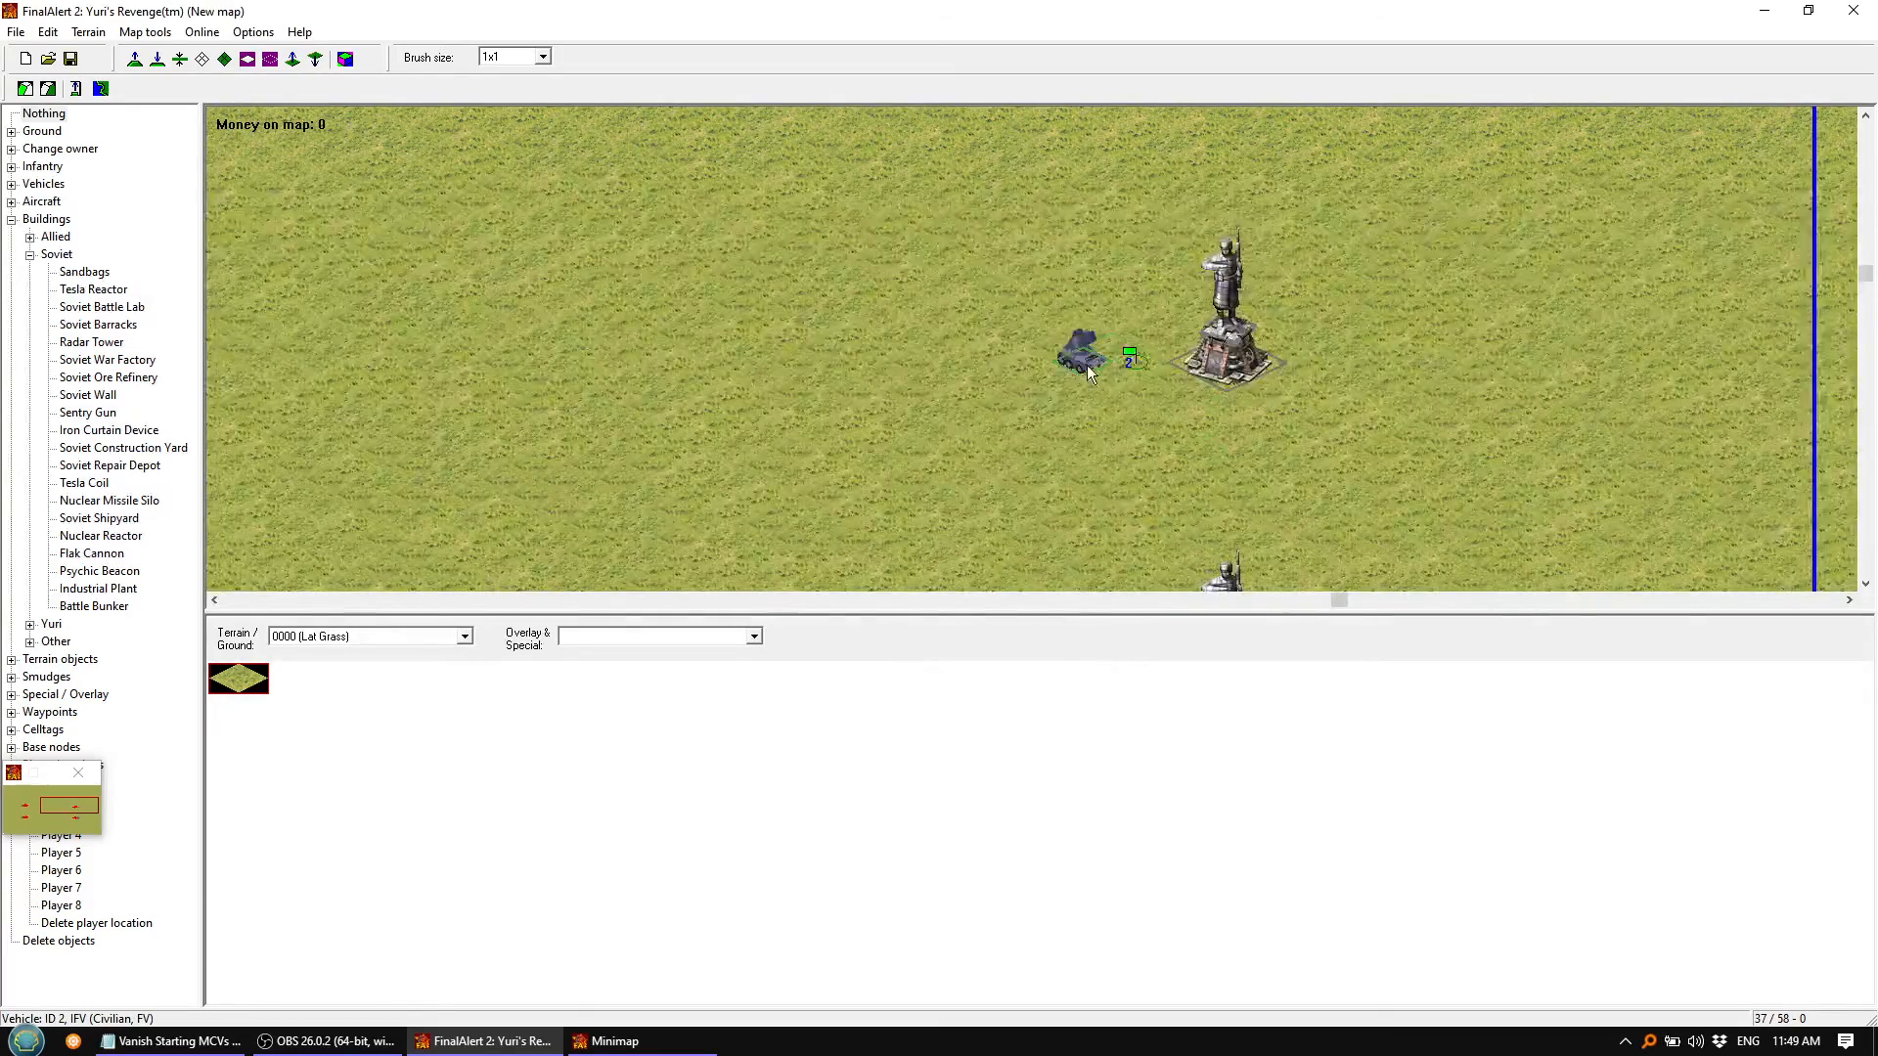
pyautogui.doubleClick(1087, 364)
pyautogui.click(1092, 587)
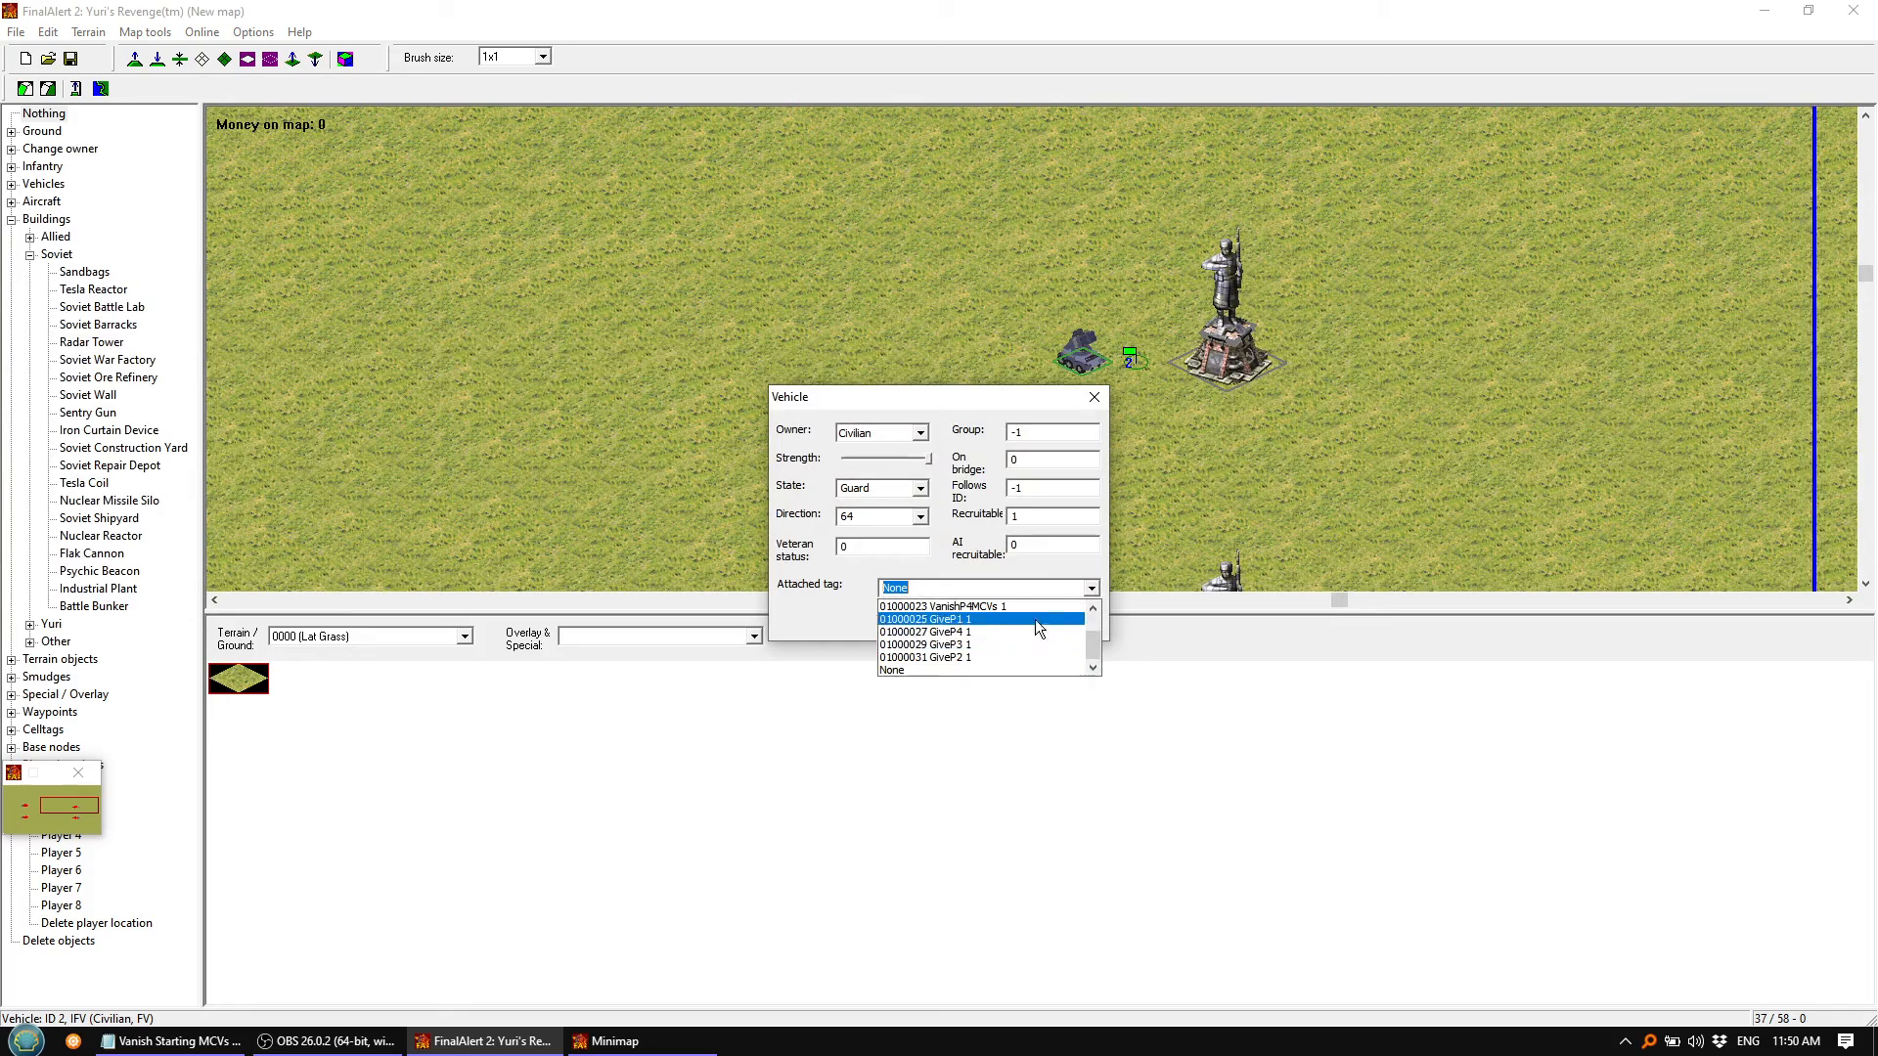
pyautogui.click(992, 641)
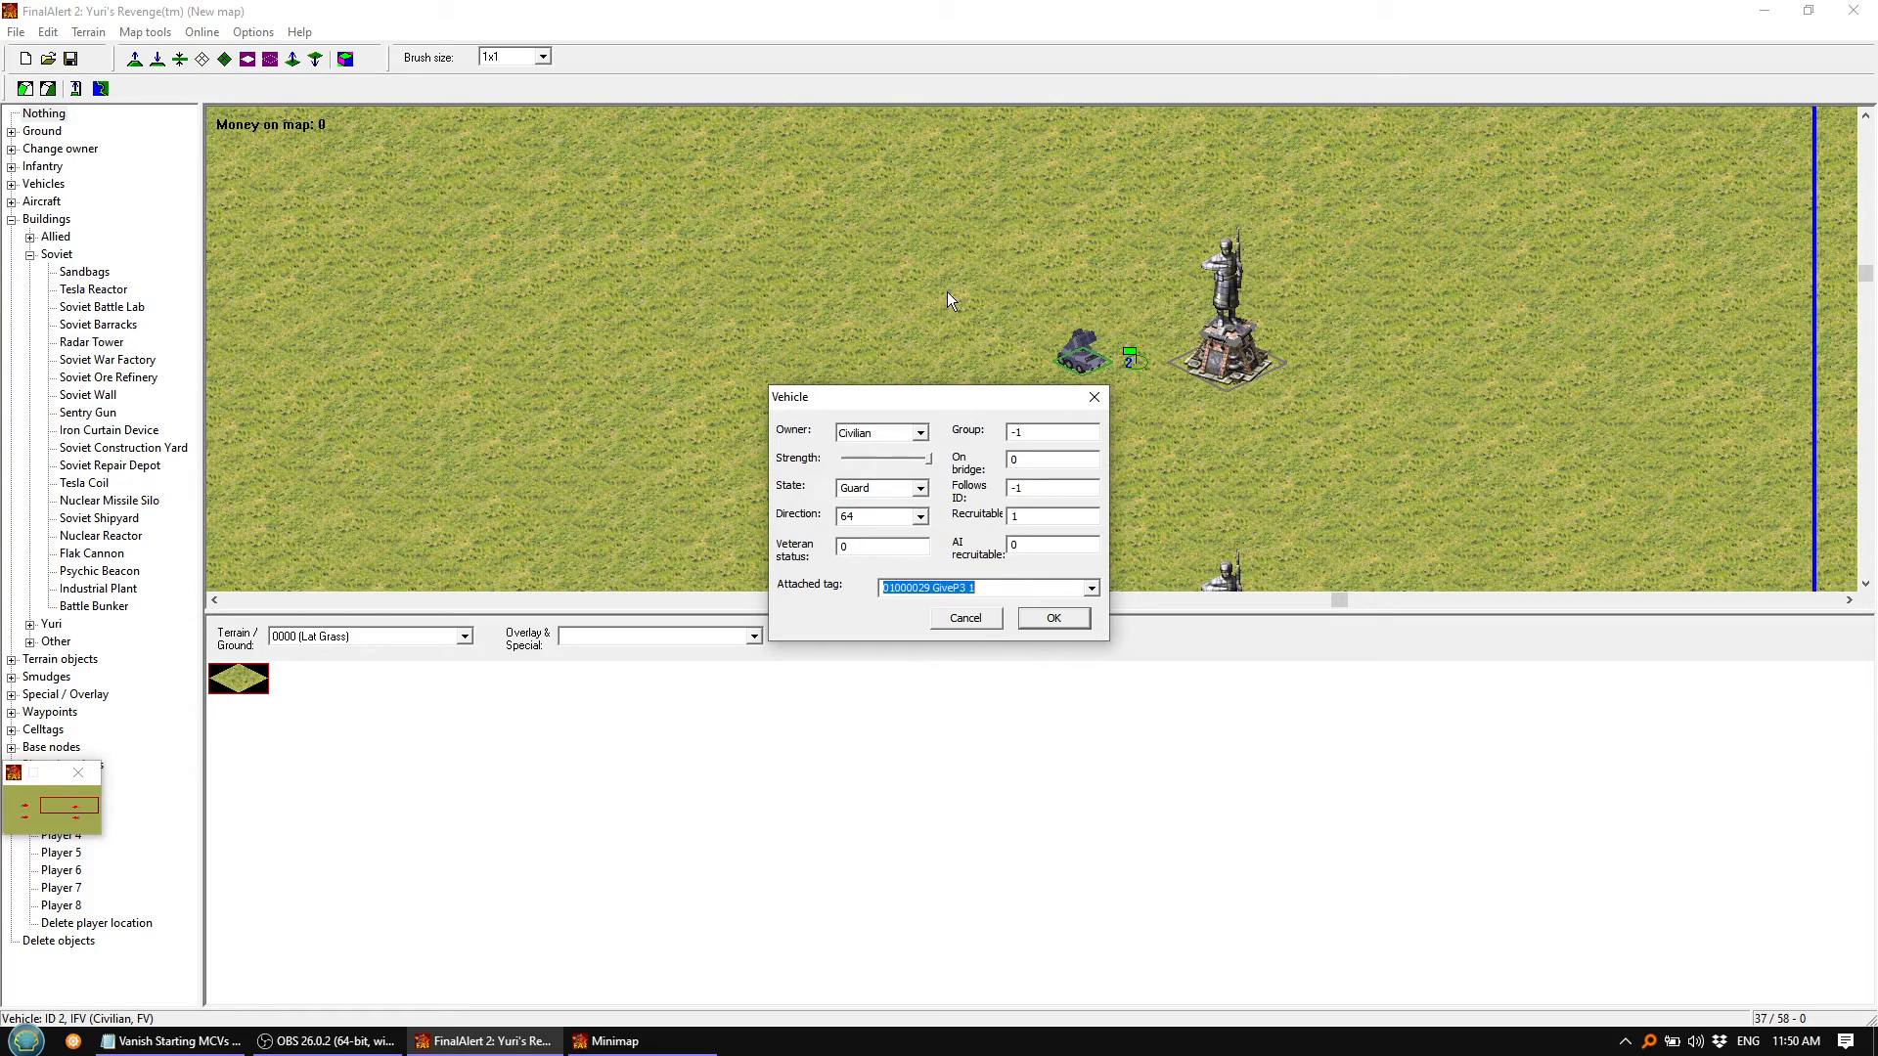
pyautogui.click(1051, 618)
# Attach the tag 01000027 GiveP4 1 to the IFV beside player location 3
pyautogui.moveTo(972, 403); pyautogui.dragTo(1055, 440, button='middle')
pyautogui.doubleClick(1053, 437)
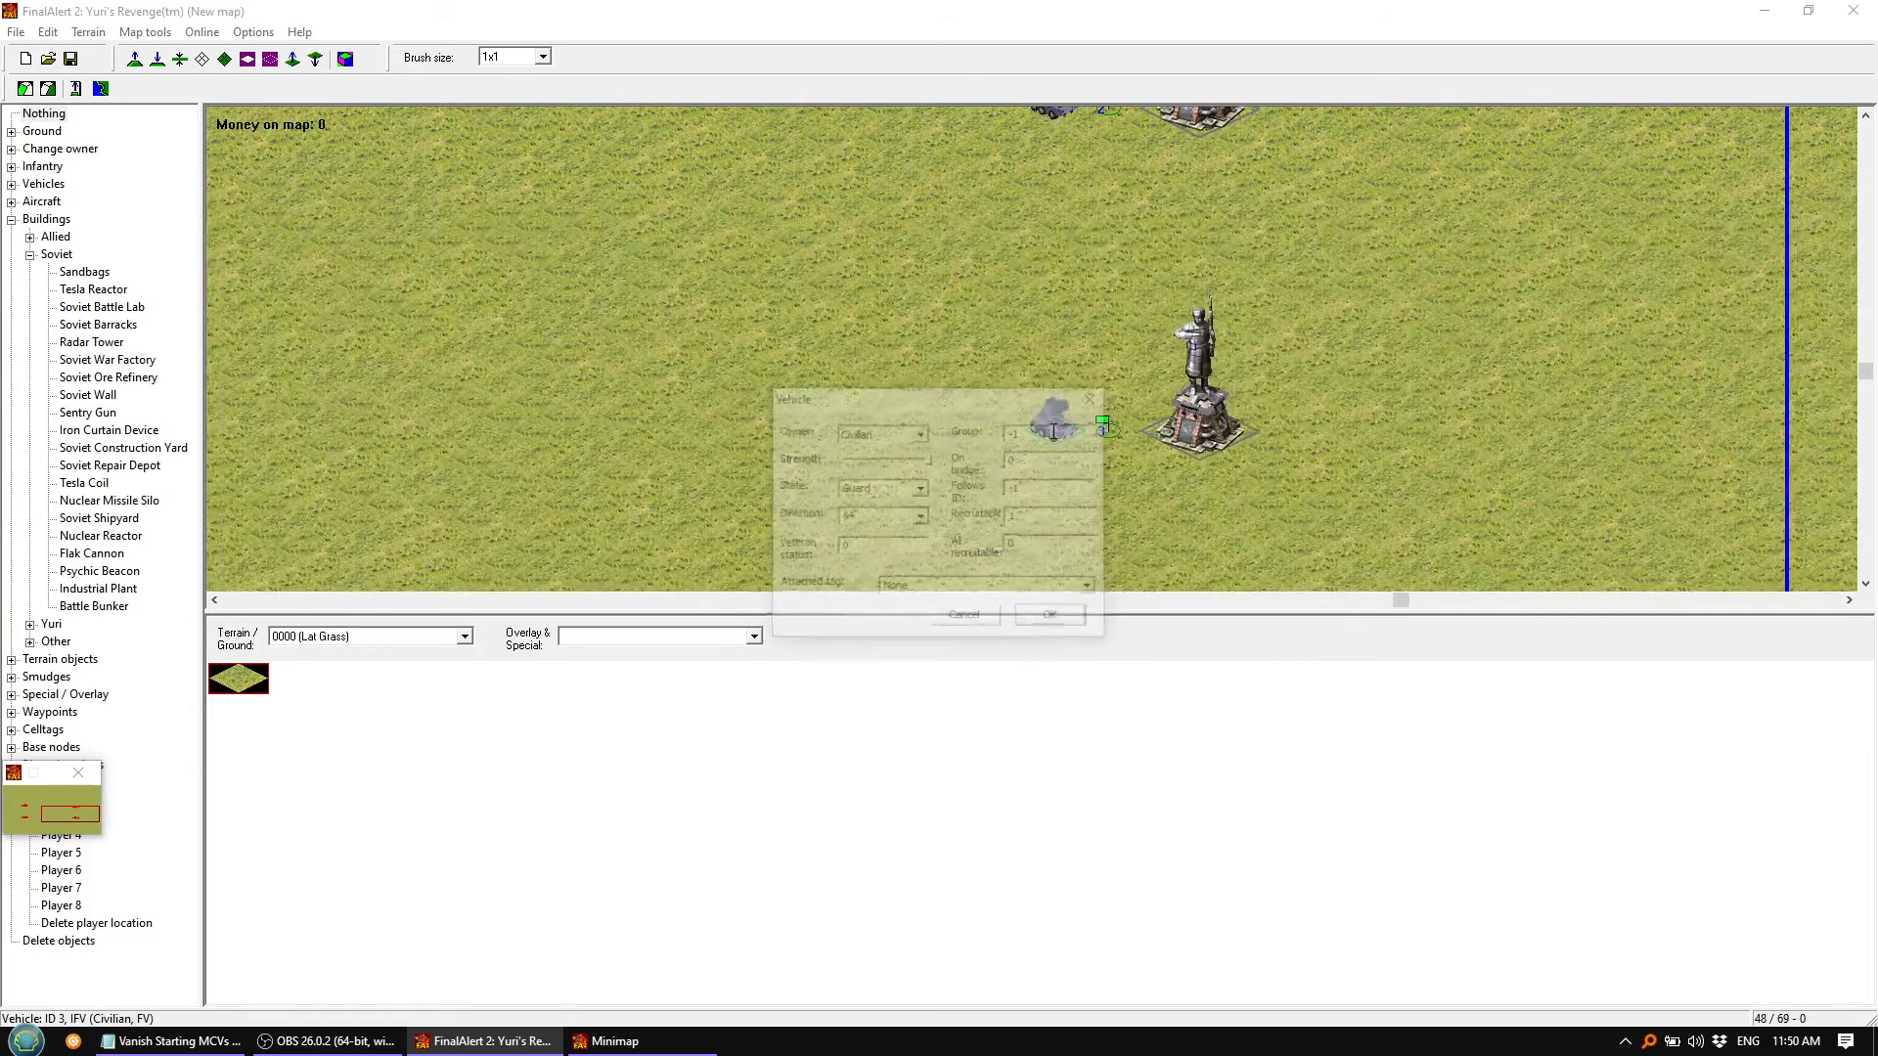
pyautogui.click(1091, 588)
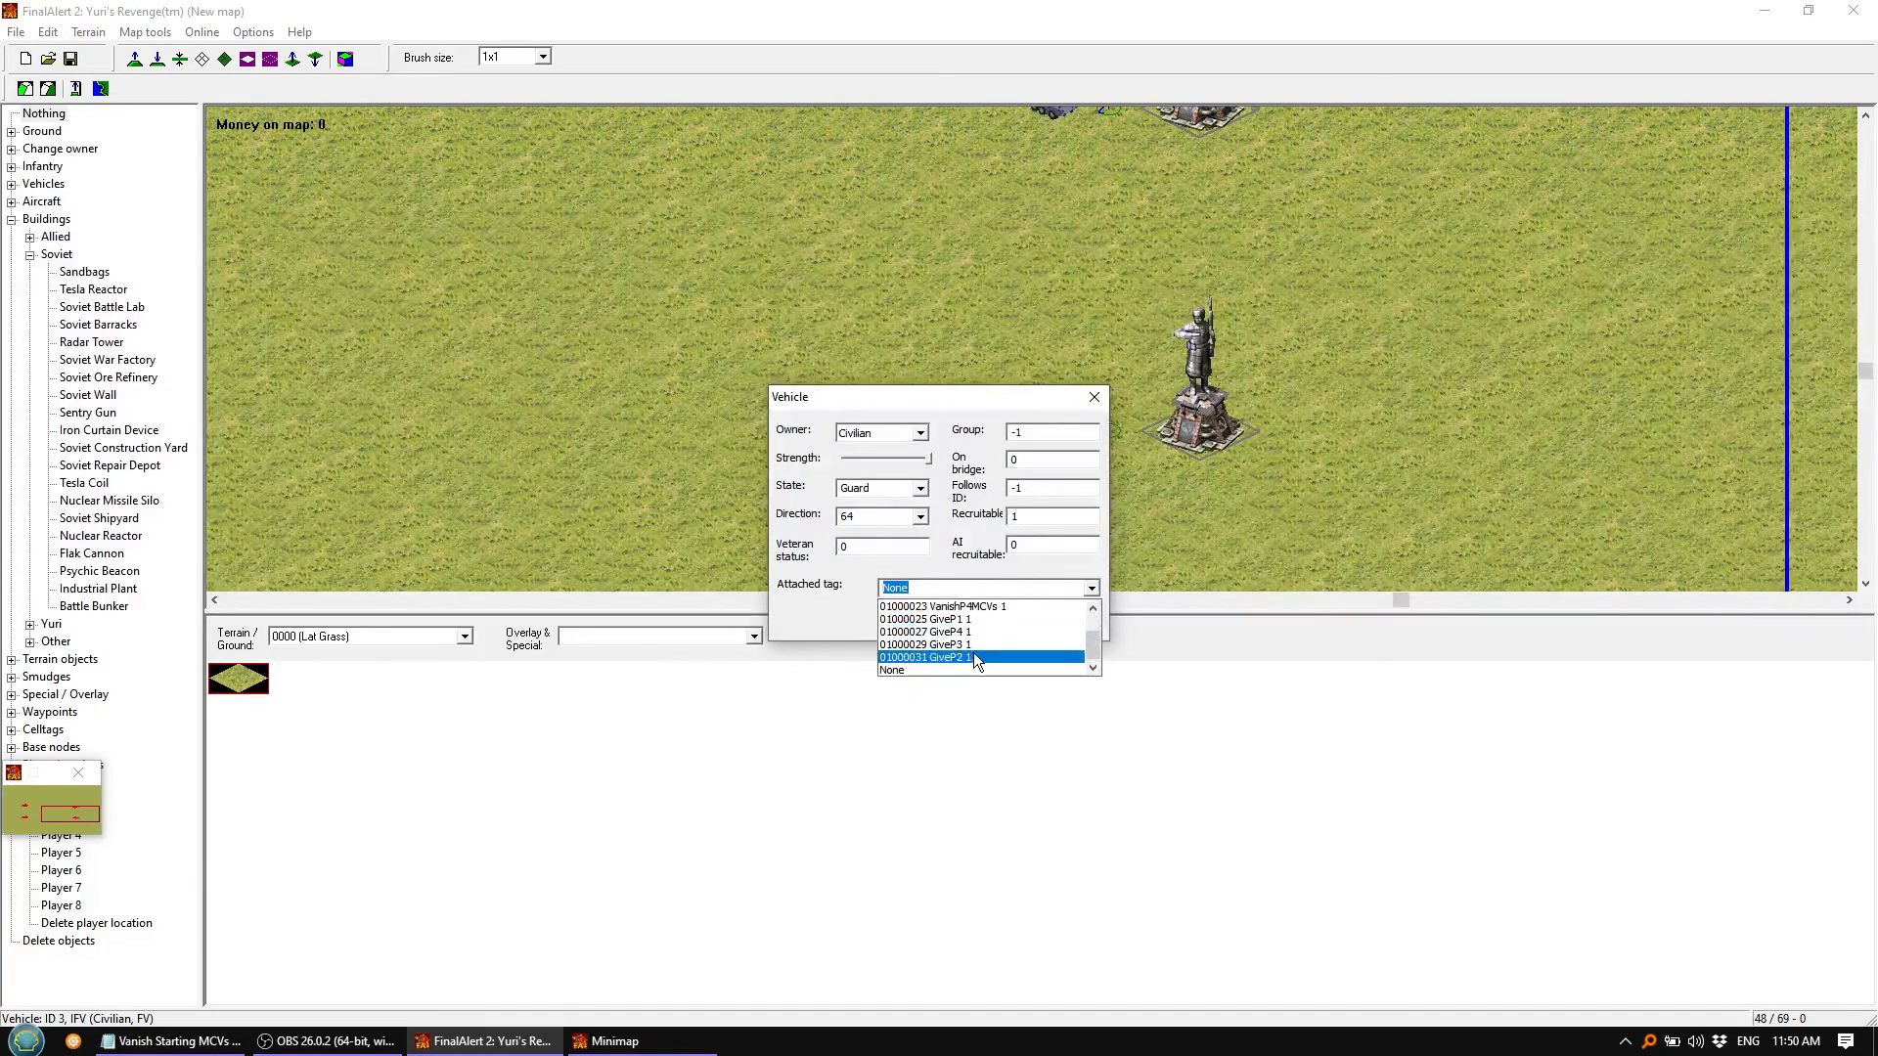
pyautogui.click(972, 632)
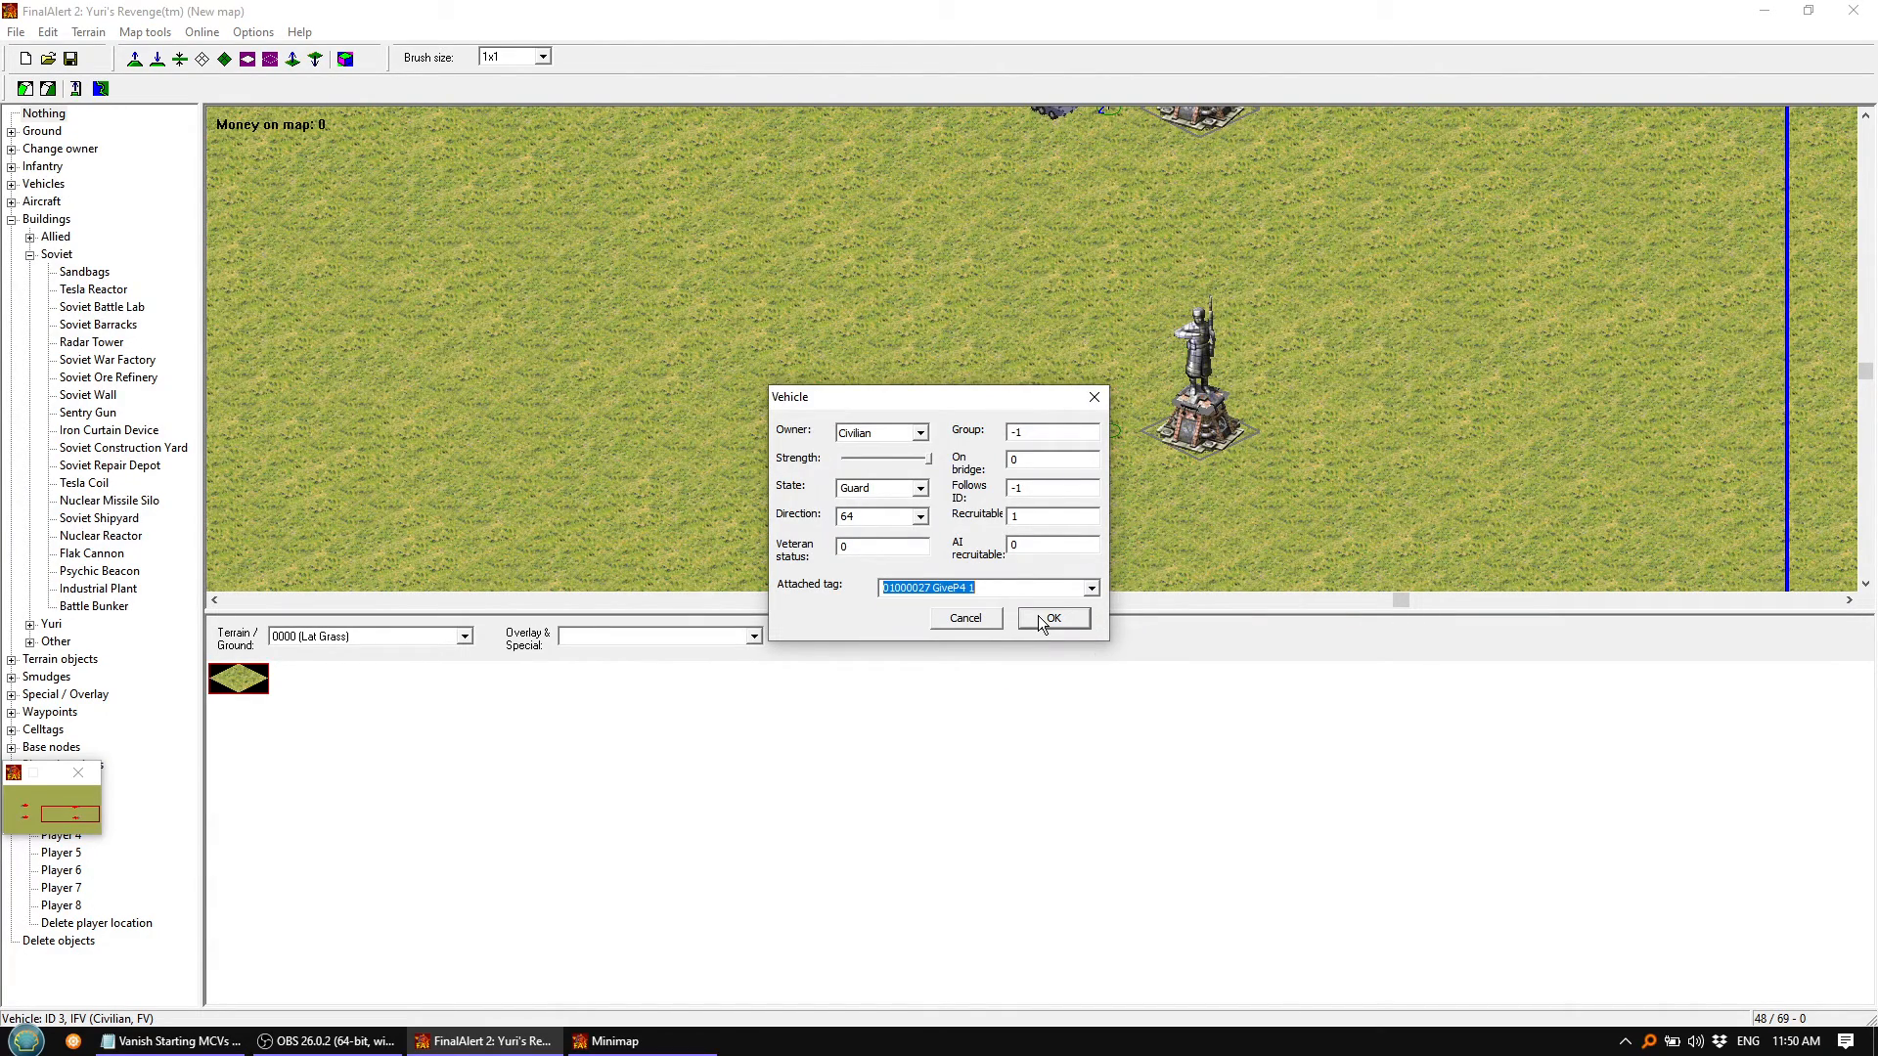
pyautogui.click(1051, 618)
pyautogui.moveTo(997, 319); pyautogui.dragTo(925, 309, button='middle')
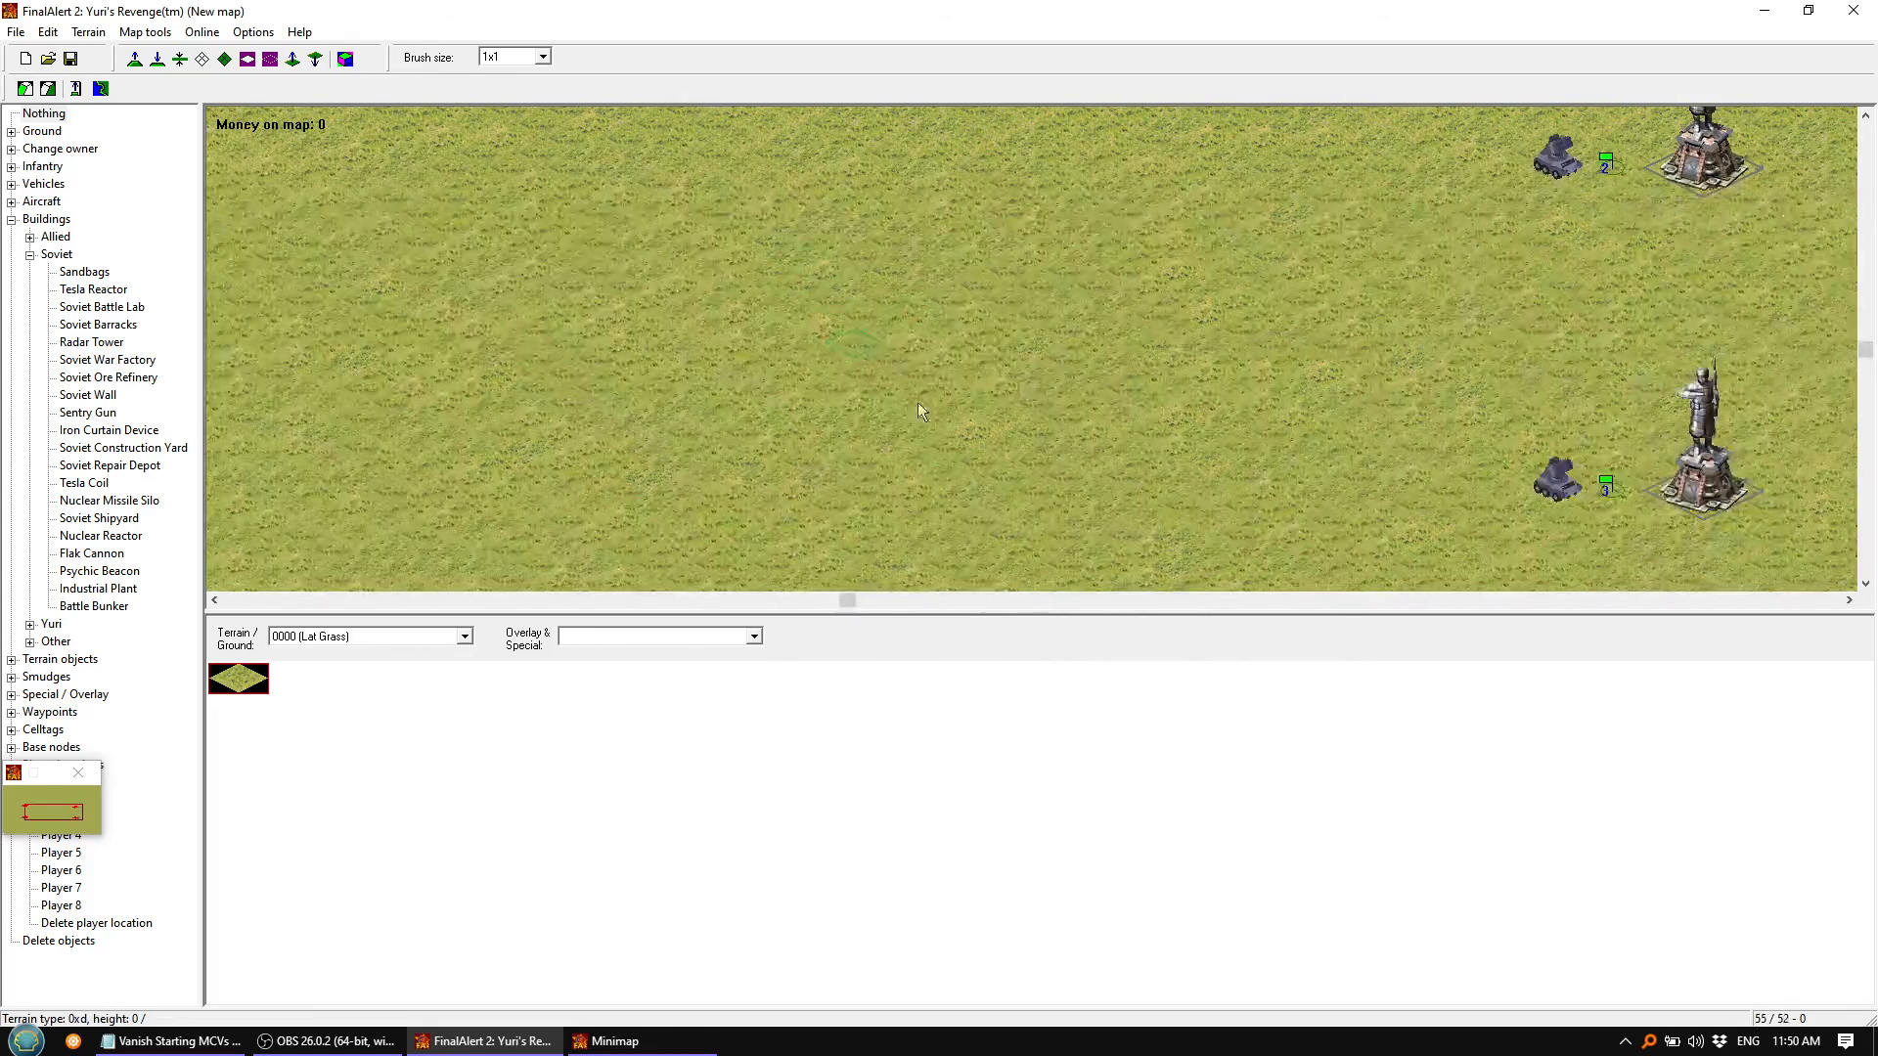
pyautogui.moveTo(982, 391)
pyautogui.mouseDown(button='right')
pyautogui.moveTo(919, 361)
pyautogui.moveTo(930, 379)
pyautogui.moveTo(941, 362)
pyautogui.mouseUp(button='right')
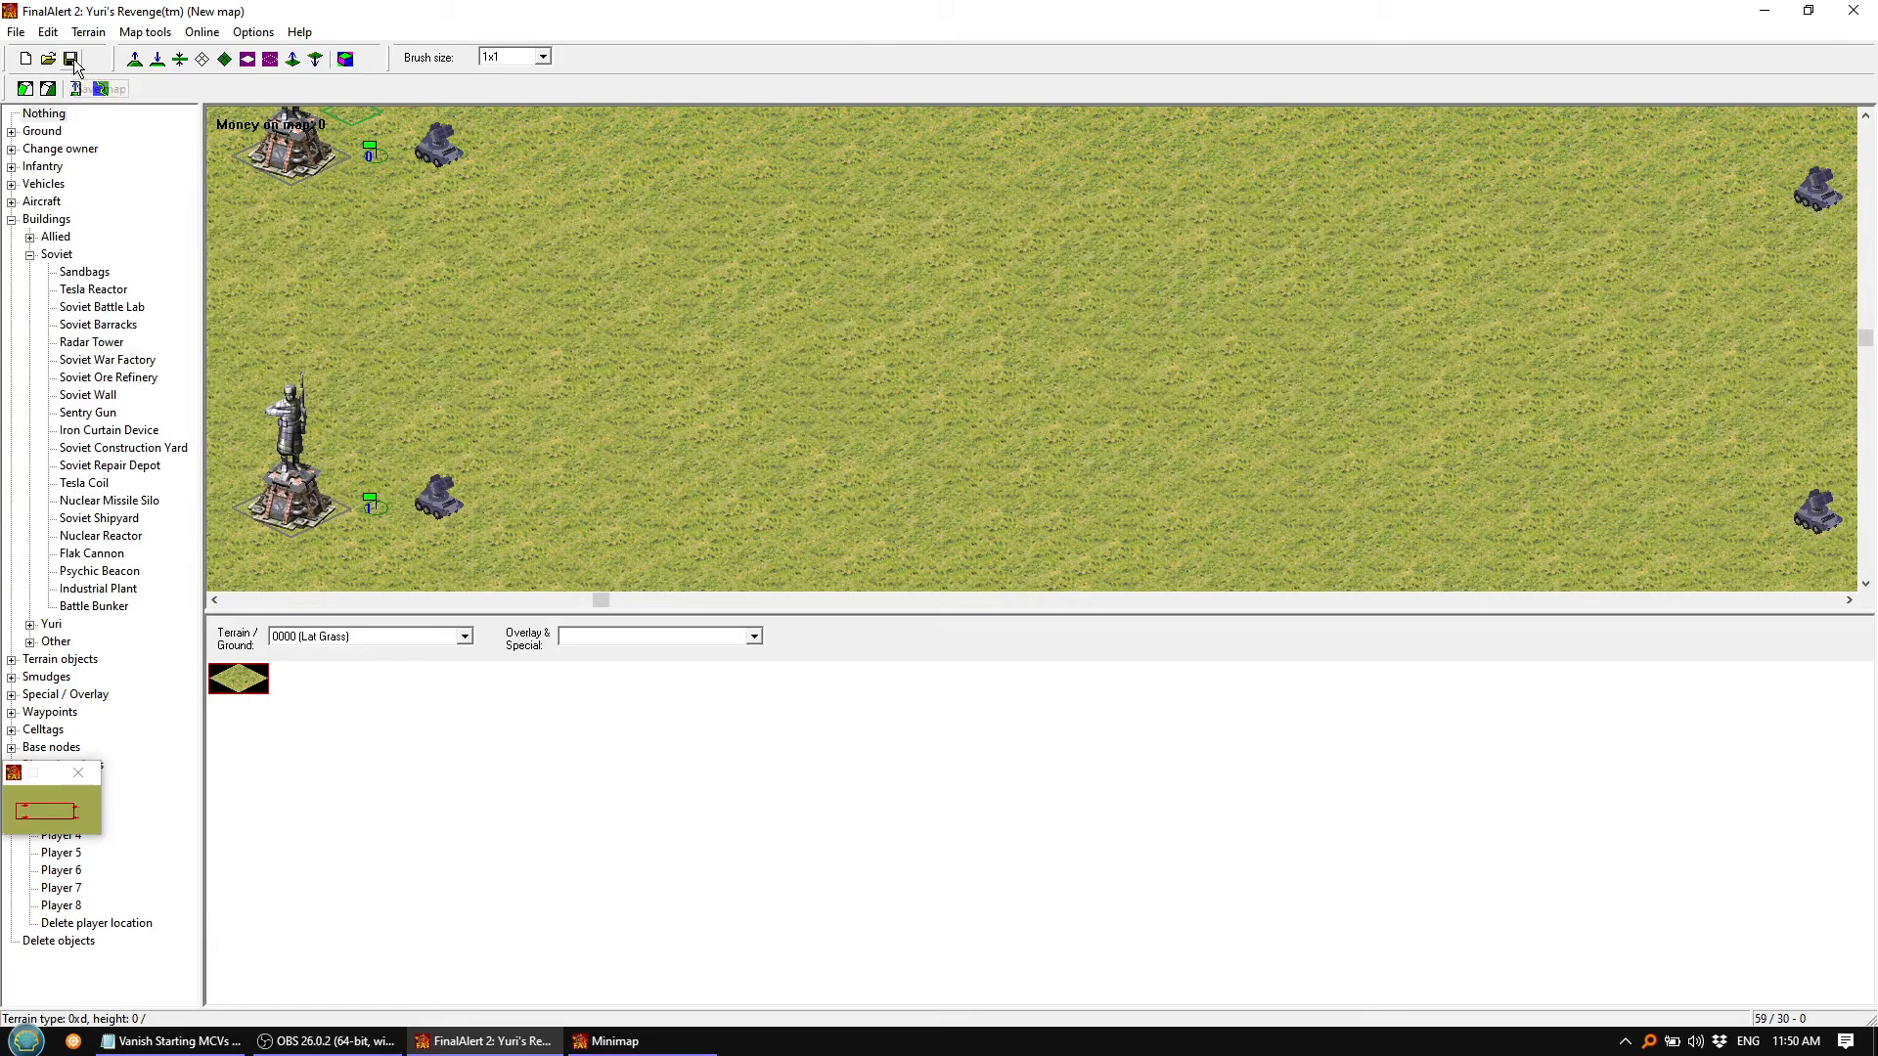
pyautogui.moveTo(777, 306)
pyautogui.mouseDown(button='right')
pyautogui.moveTo(800, 292)
pyautogui.moveTo(820, 313)
pyautogui.mouseUp(button='right')
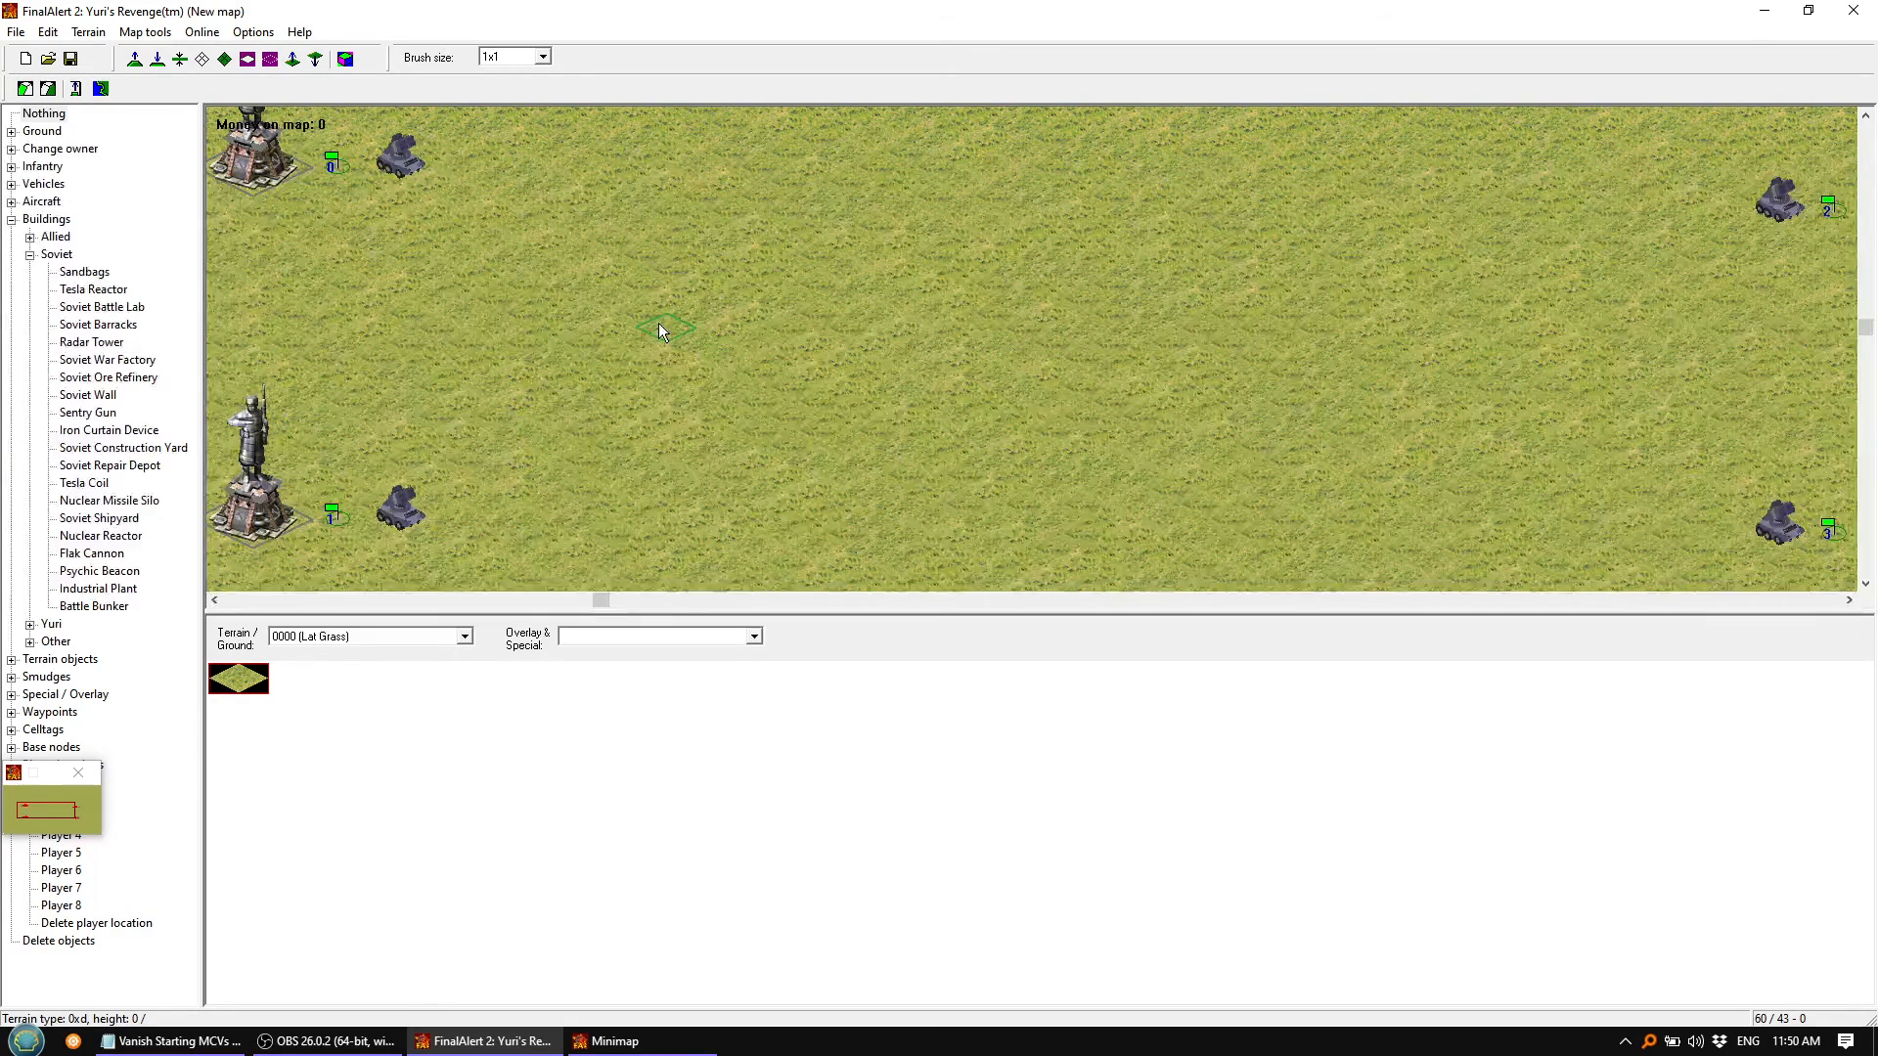
pyautogui.moveTo(818, 363); pyautogui.dragTo(859, 308, button='right')
pyautogui.moveTo(862, 305); pyautogui.dragTo(1287, 320, button='right')
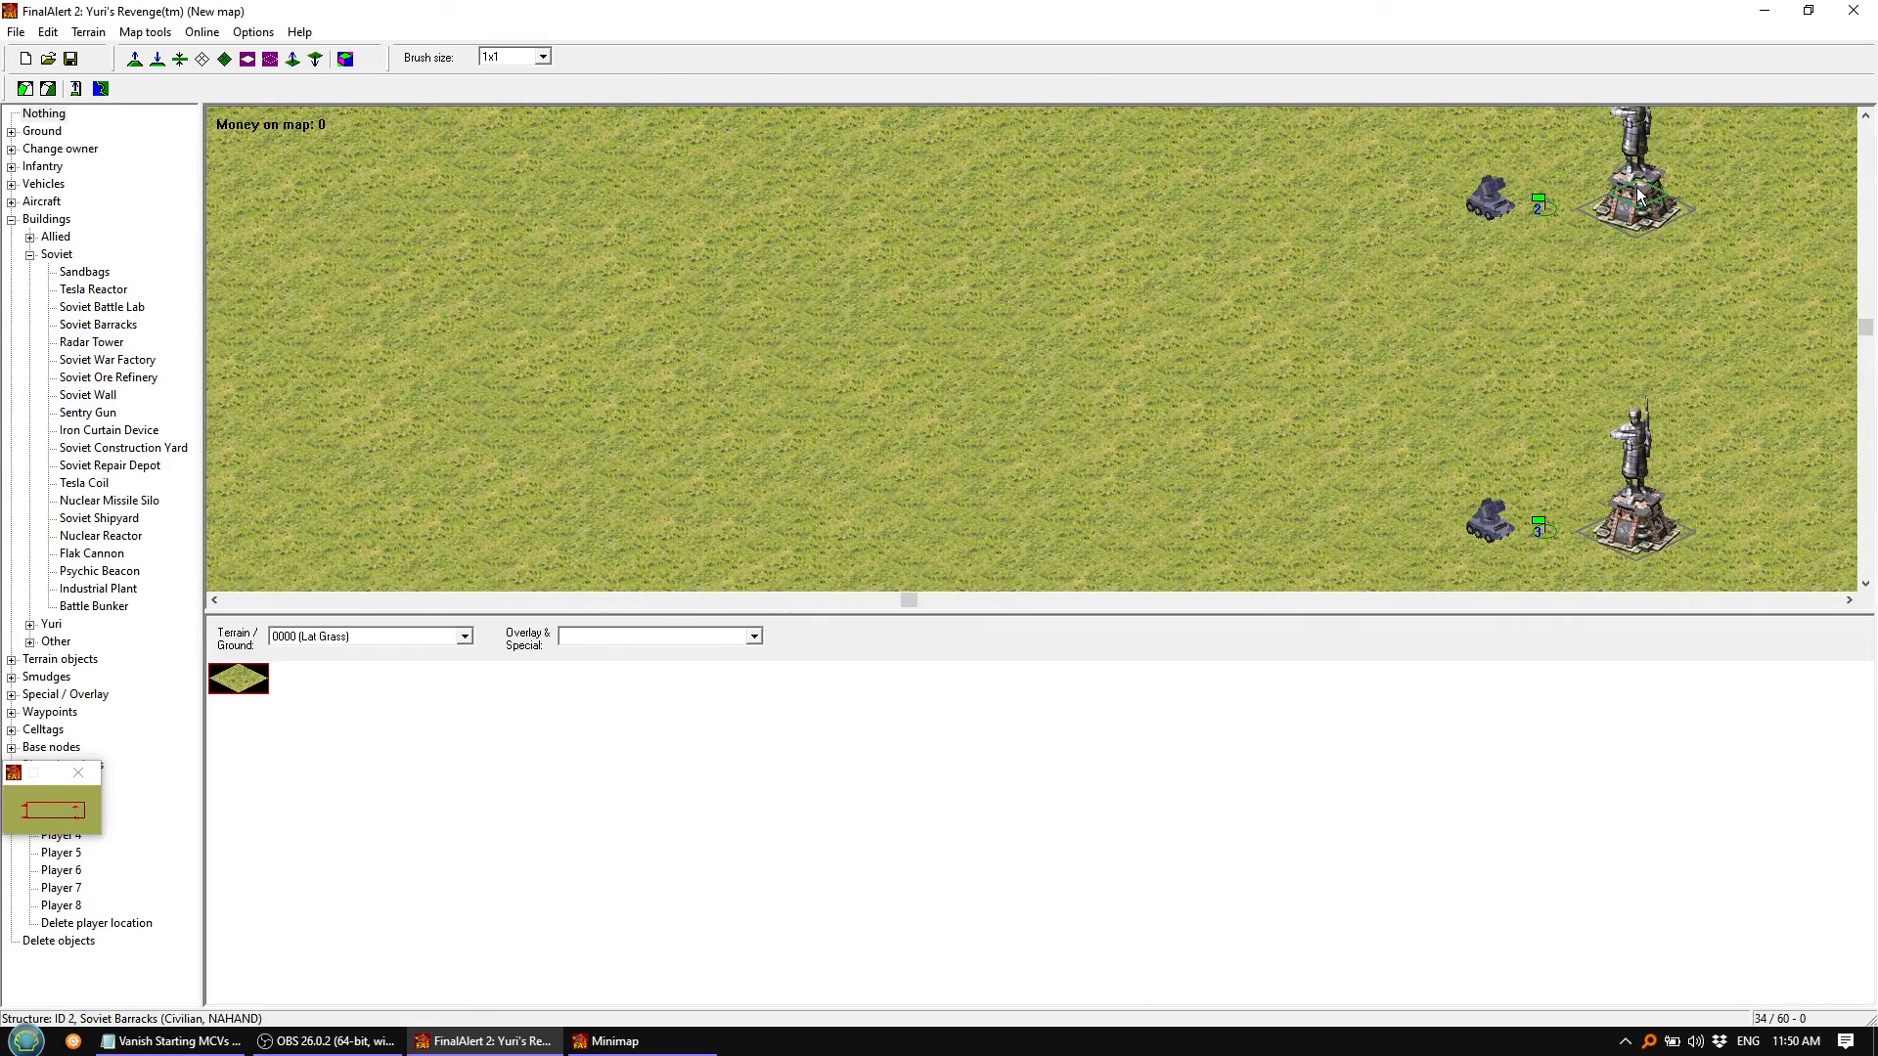
pyautogui.moveTo(1653, 264); pyautogui.dragTo(1516, 279, button='right')
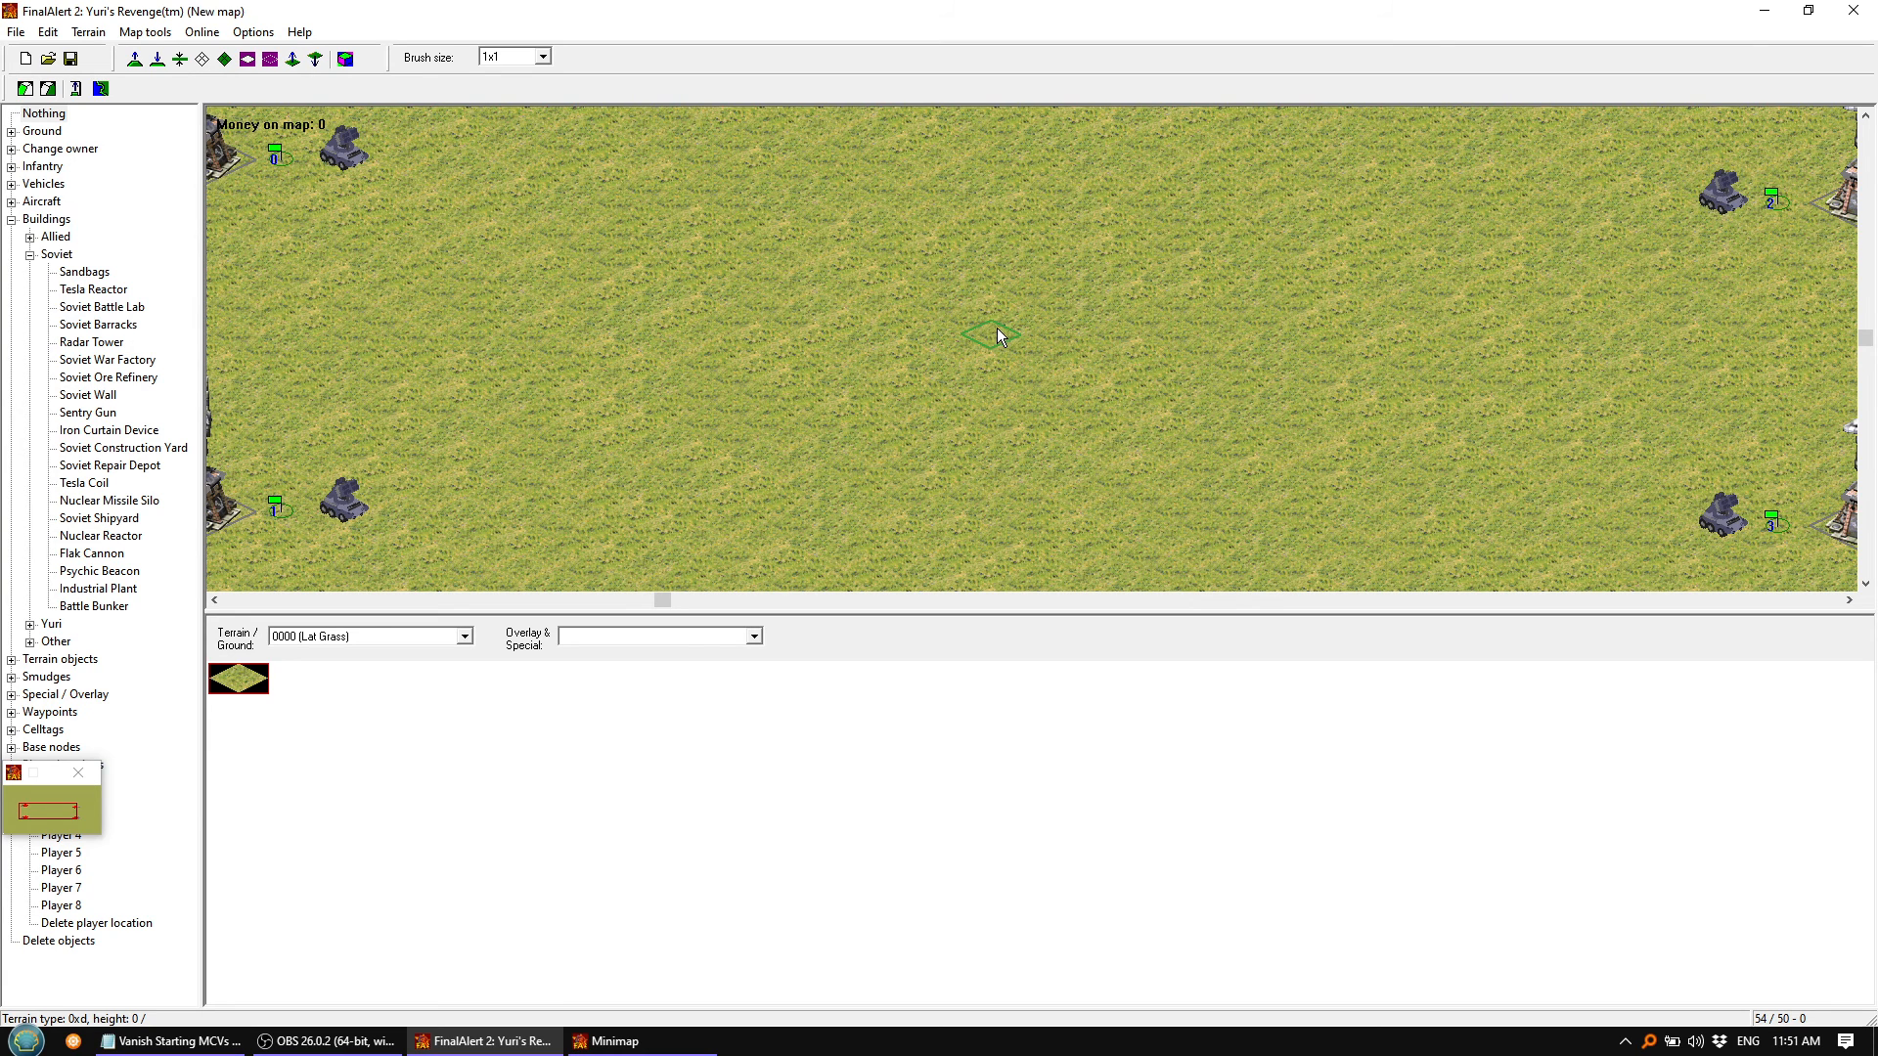
pyautogui.scroll(1, 1001, 324)
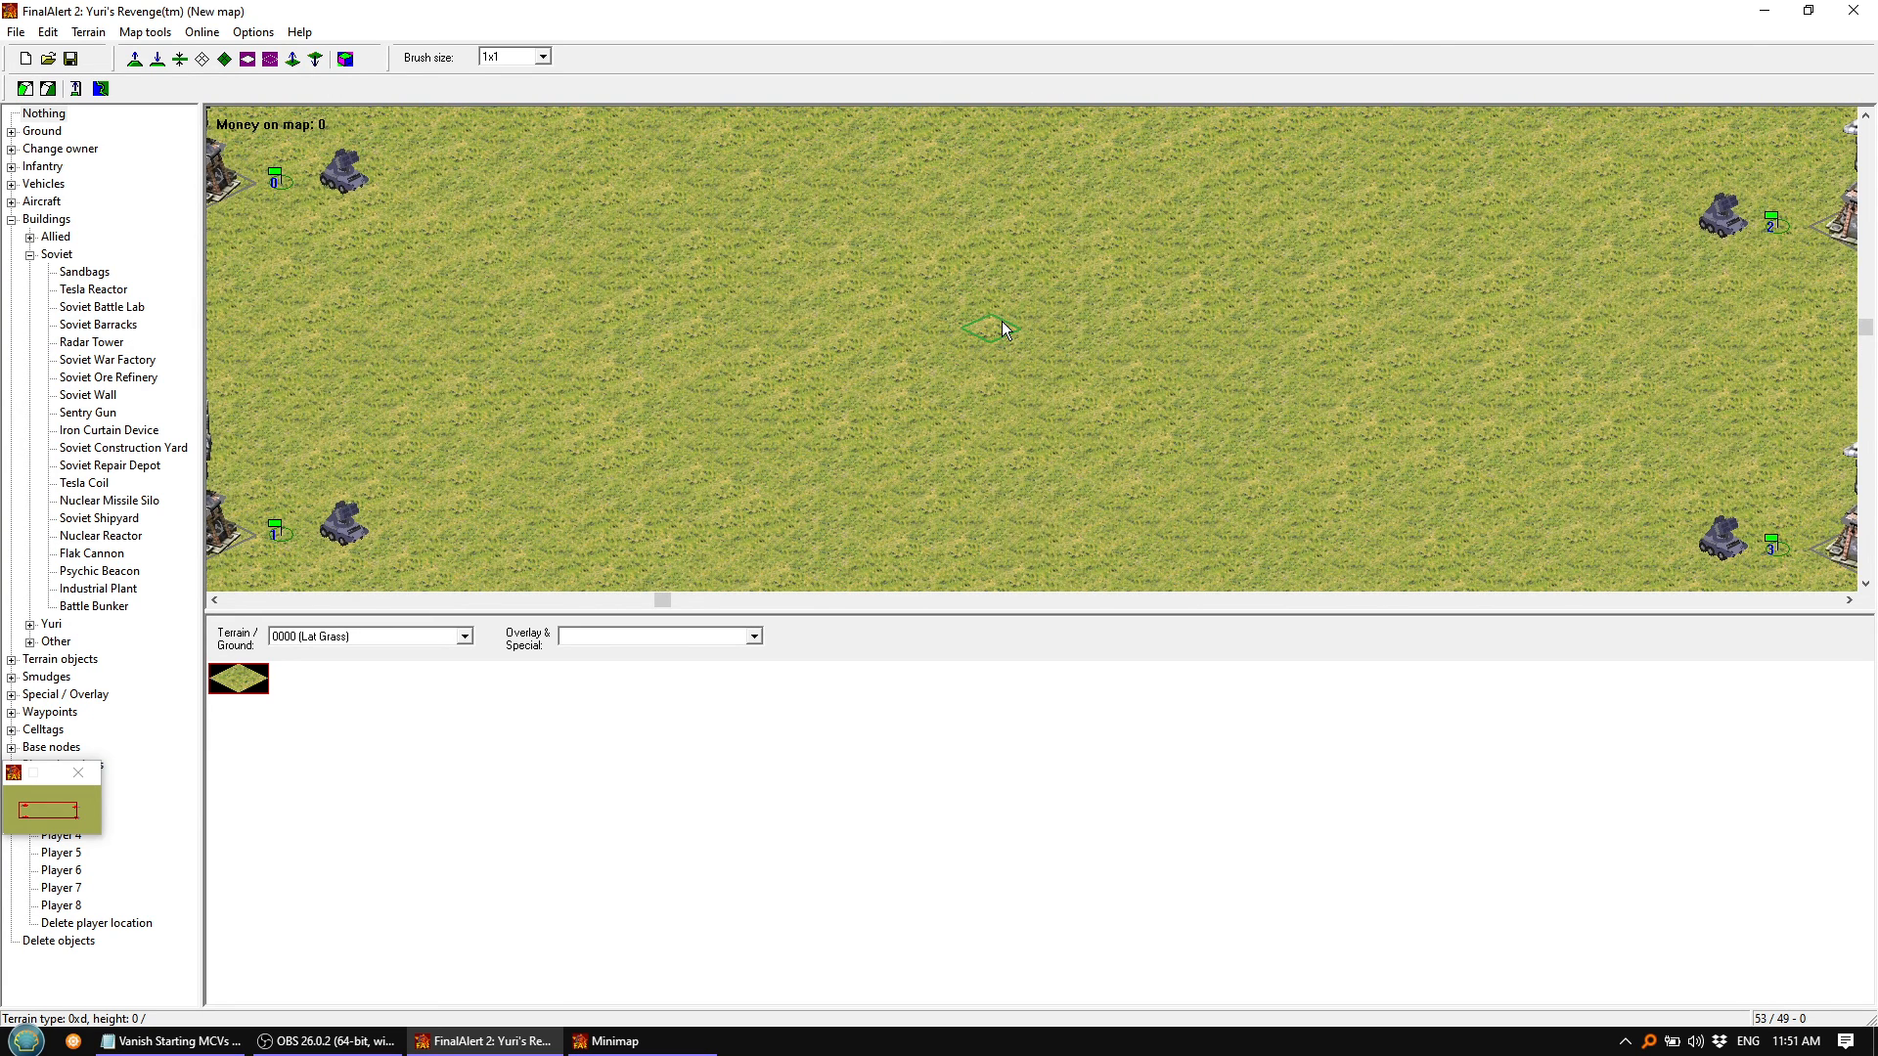